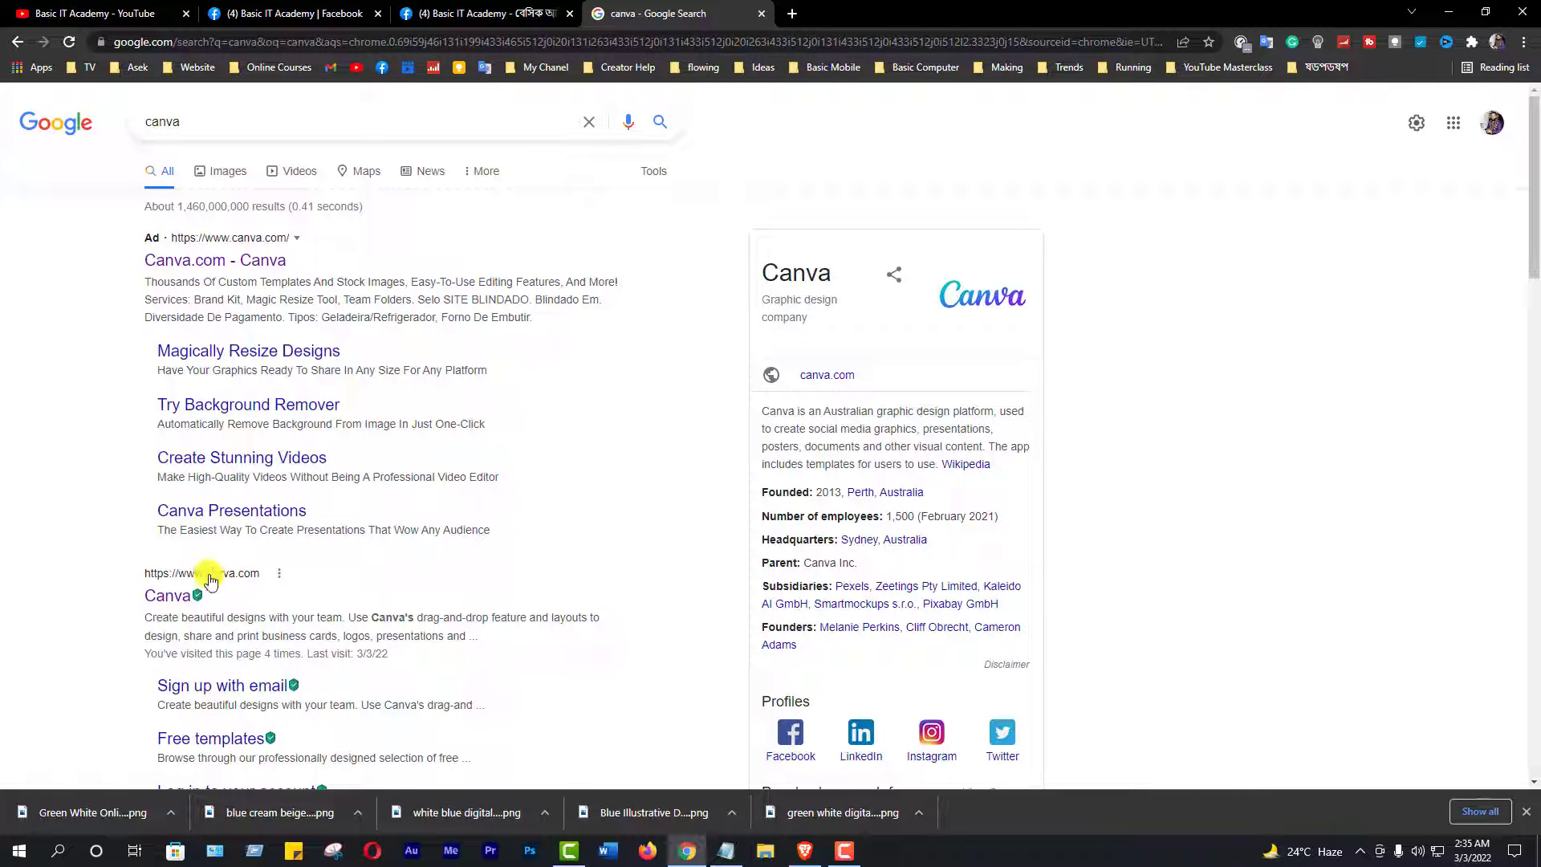
- Open the Canva website from the search results and go to its Logos template collection under Business
click(168, 598)
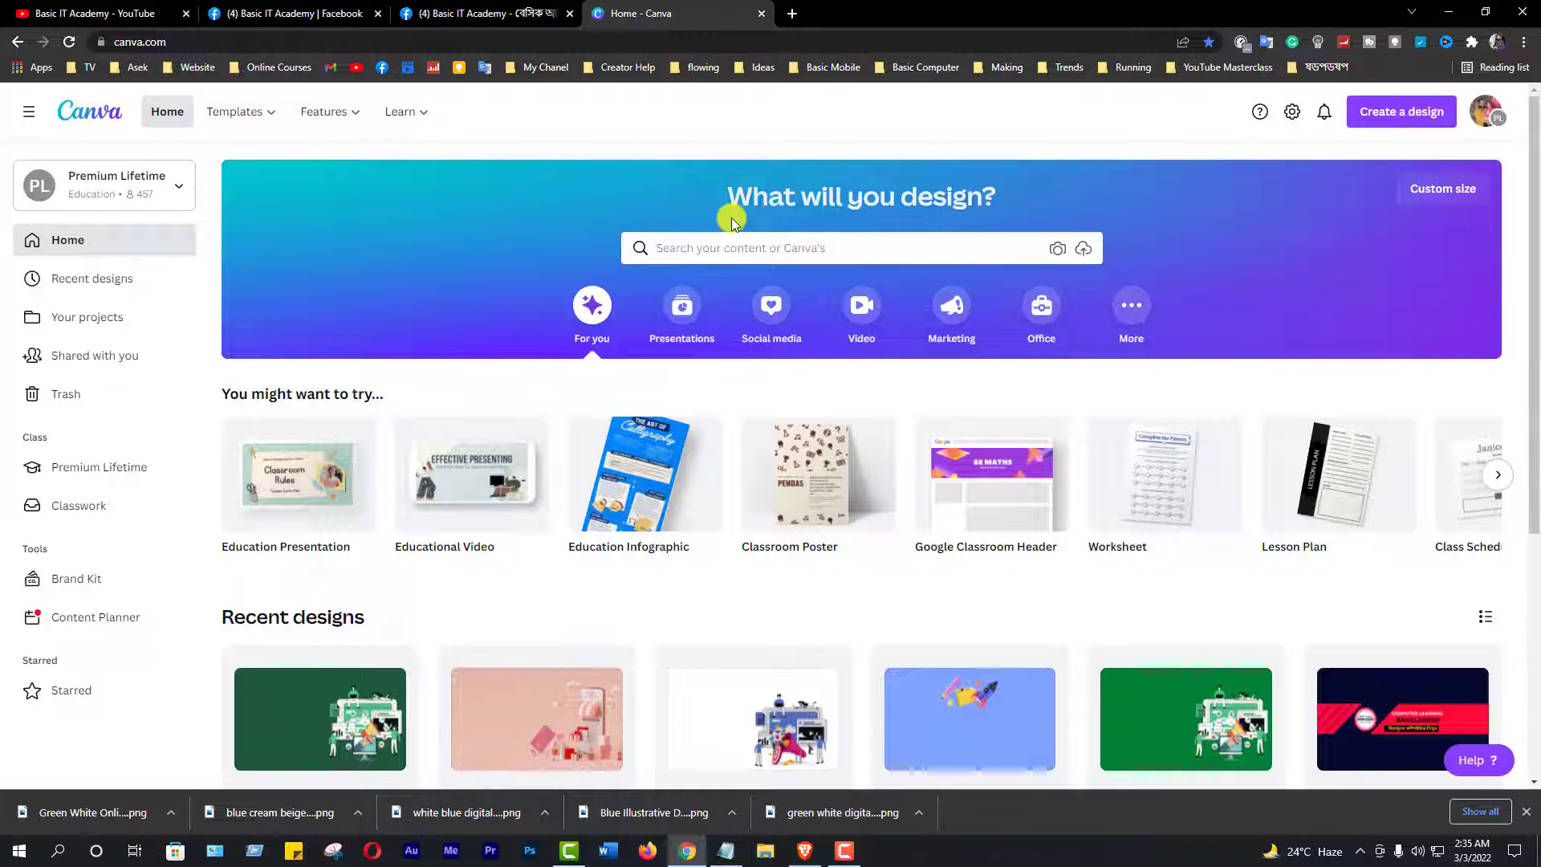
click(88, 14)
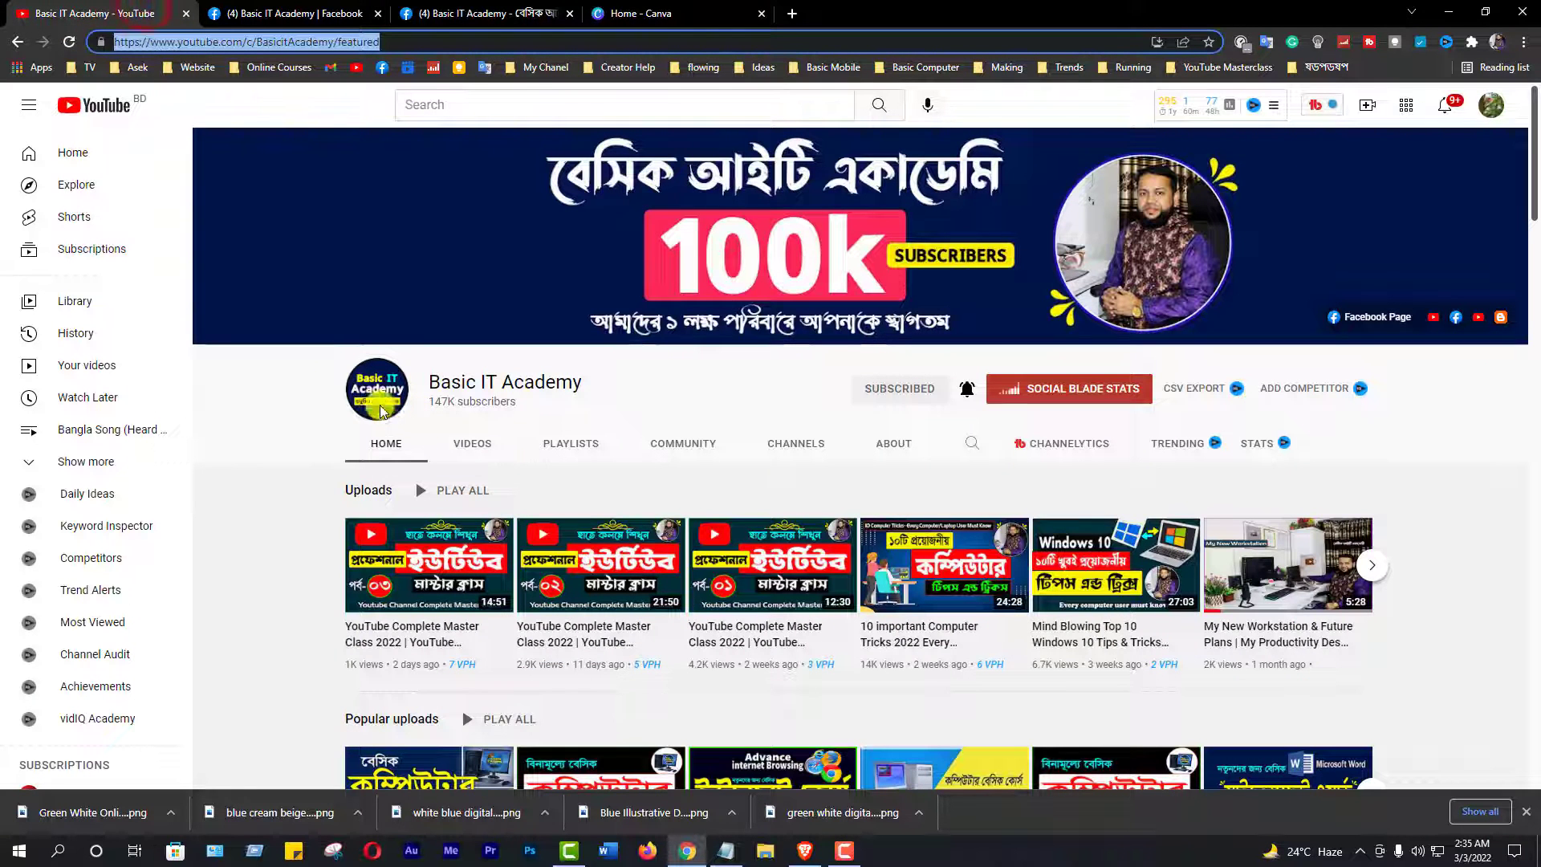
click(695, 16)
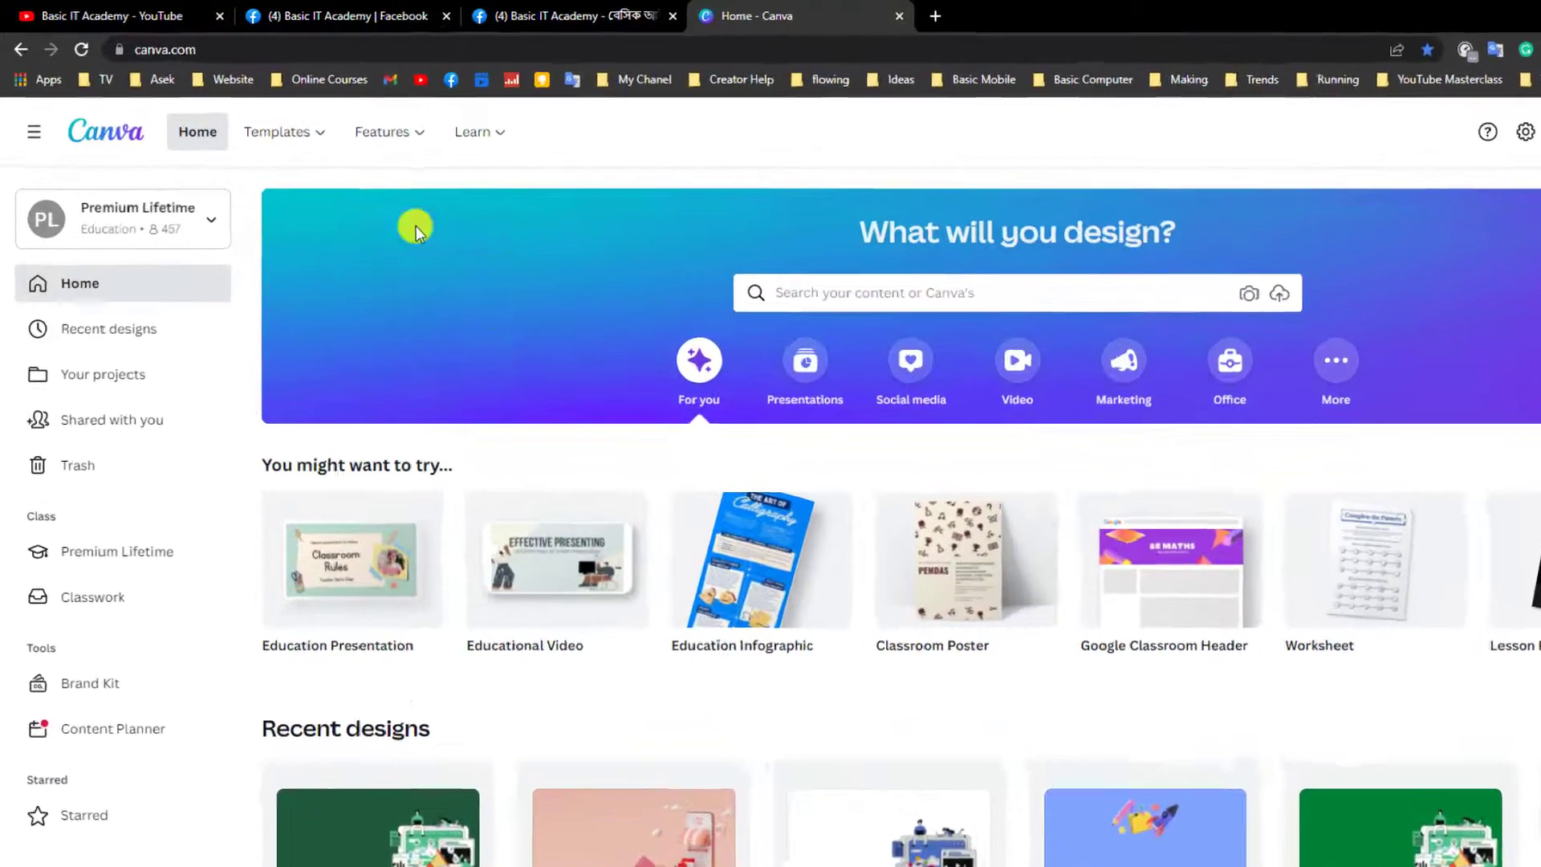
mouse_move(248, 118)
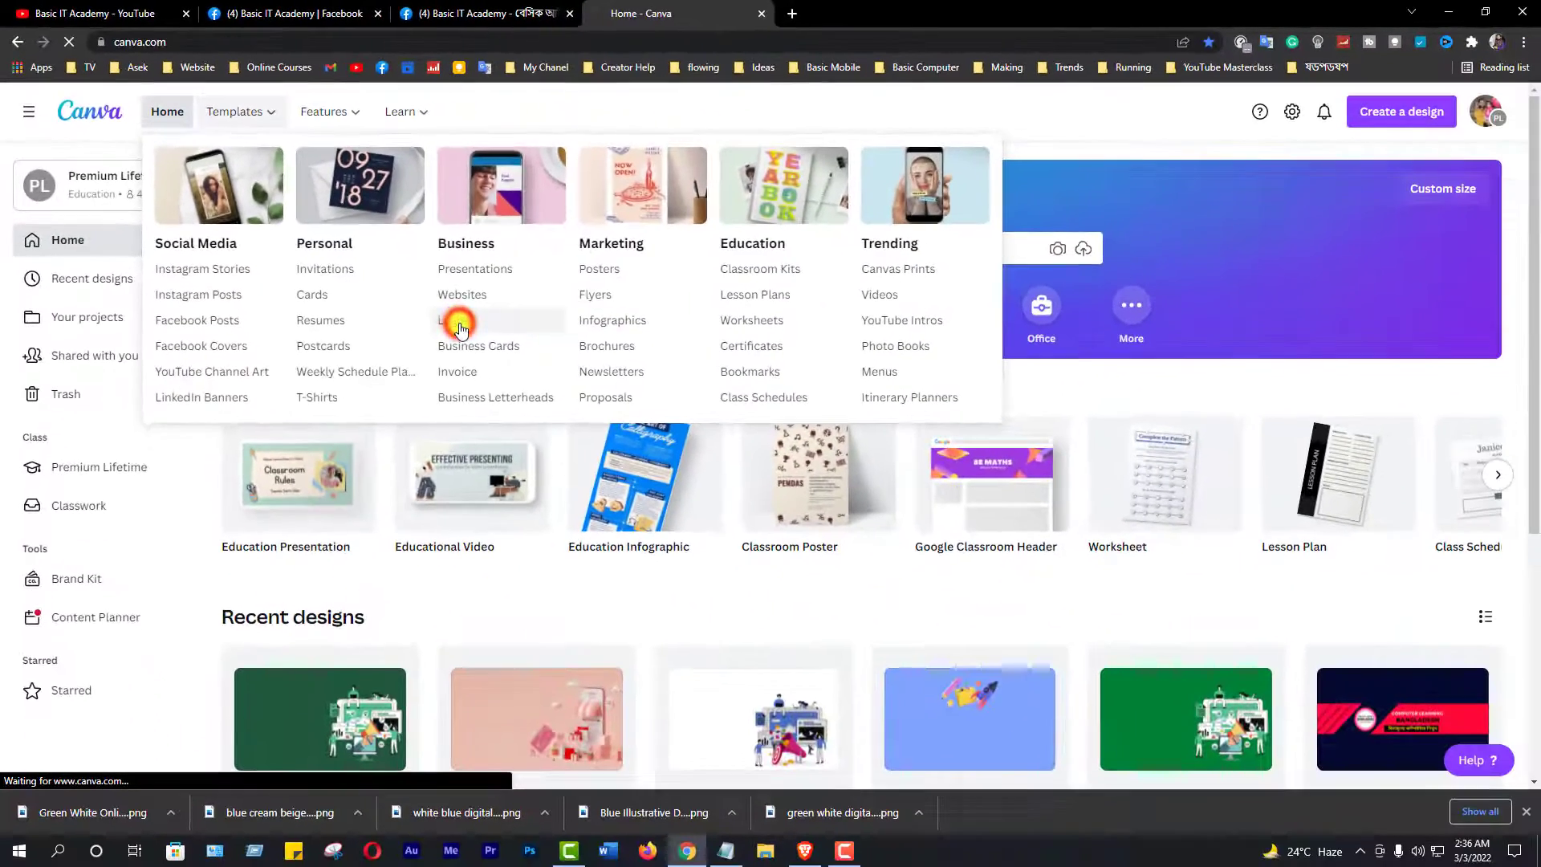
click(682, 486)
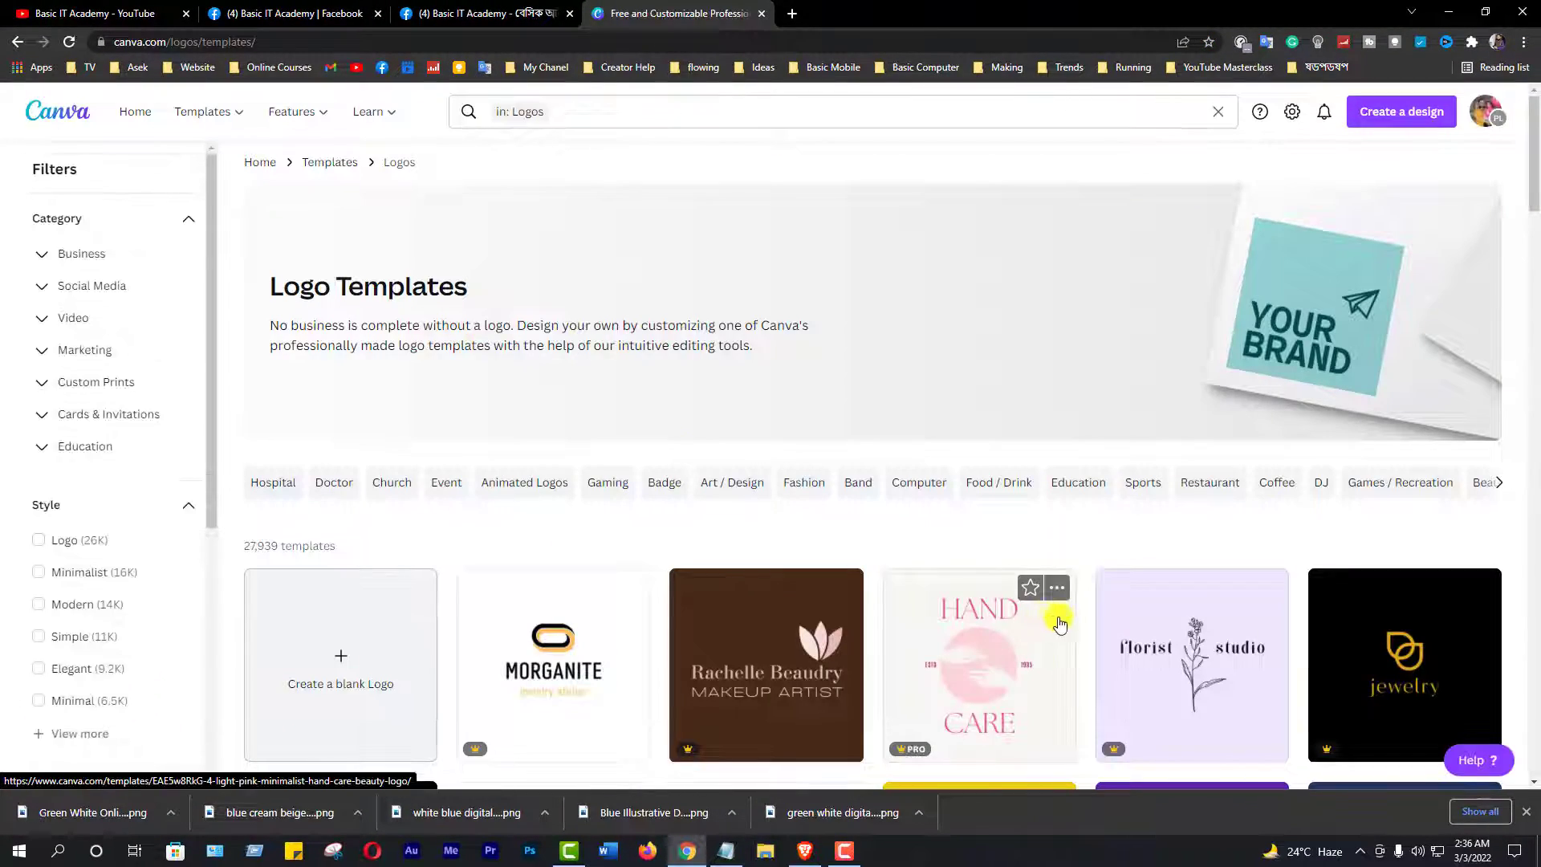
- Browse the logo templates to examine the available designs
scroll(1092, 671, down, 5)
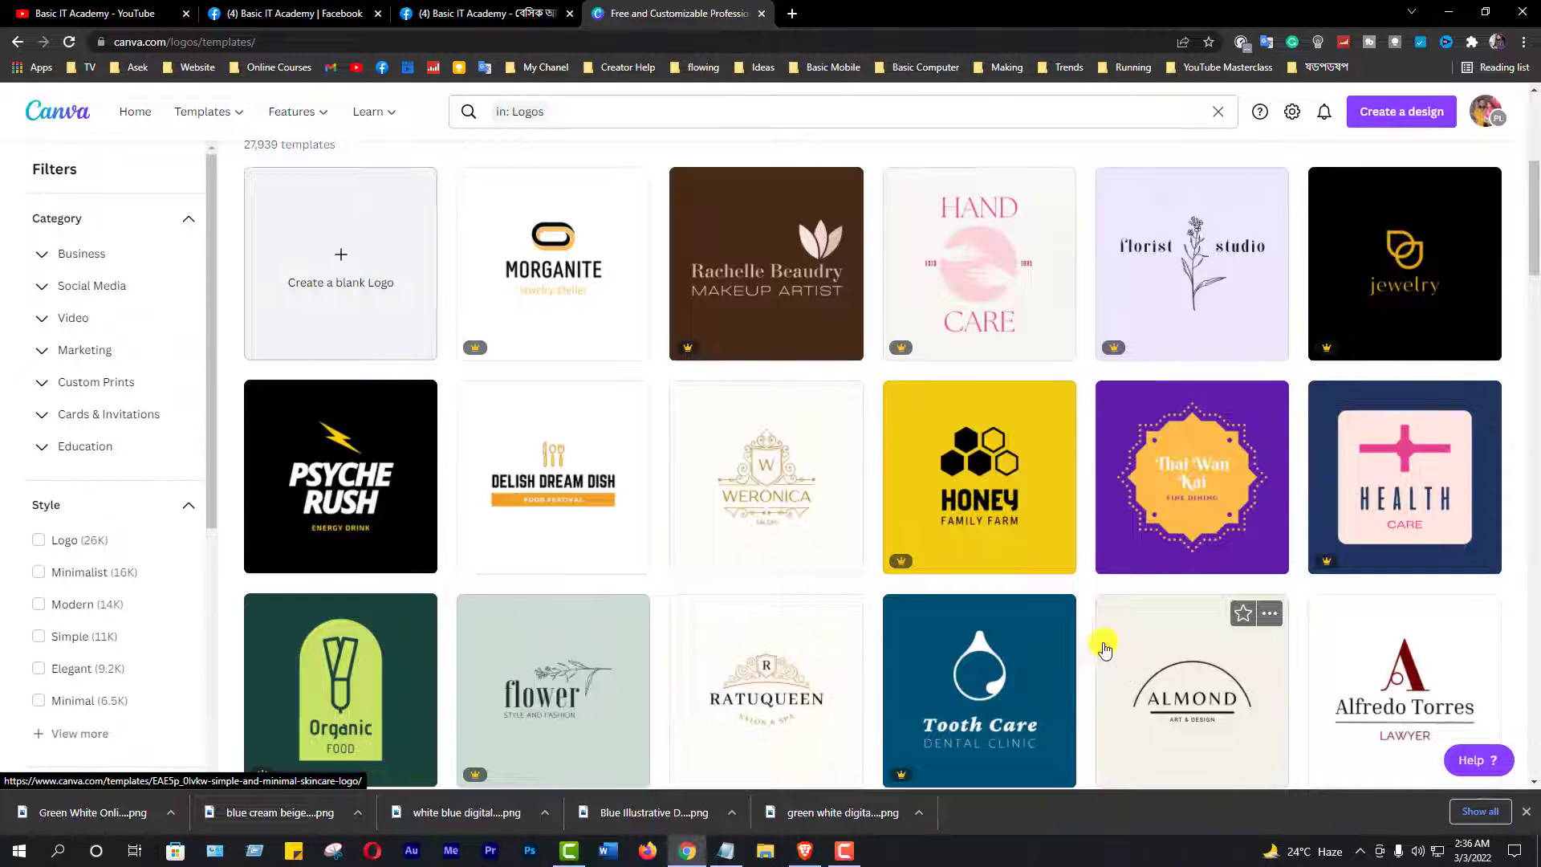
scroll(1102, 645, down, 8)
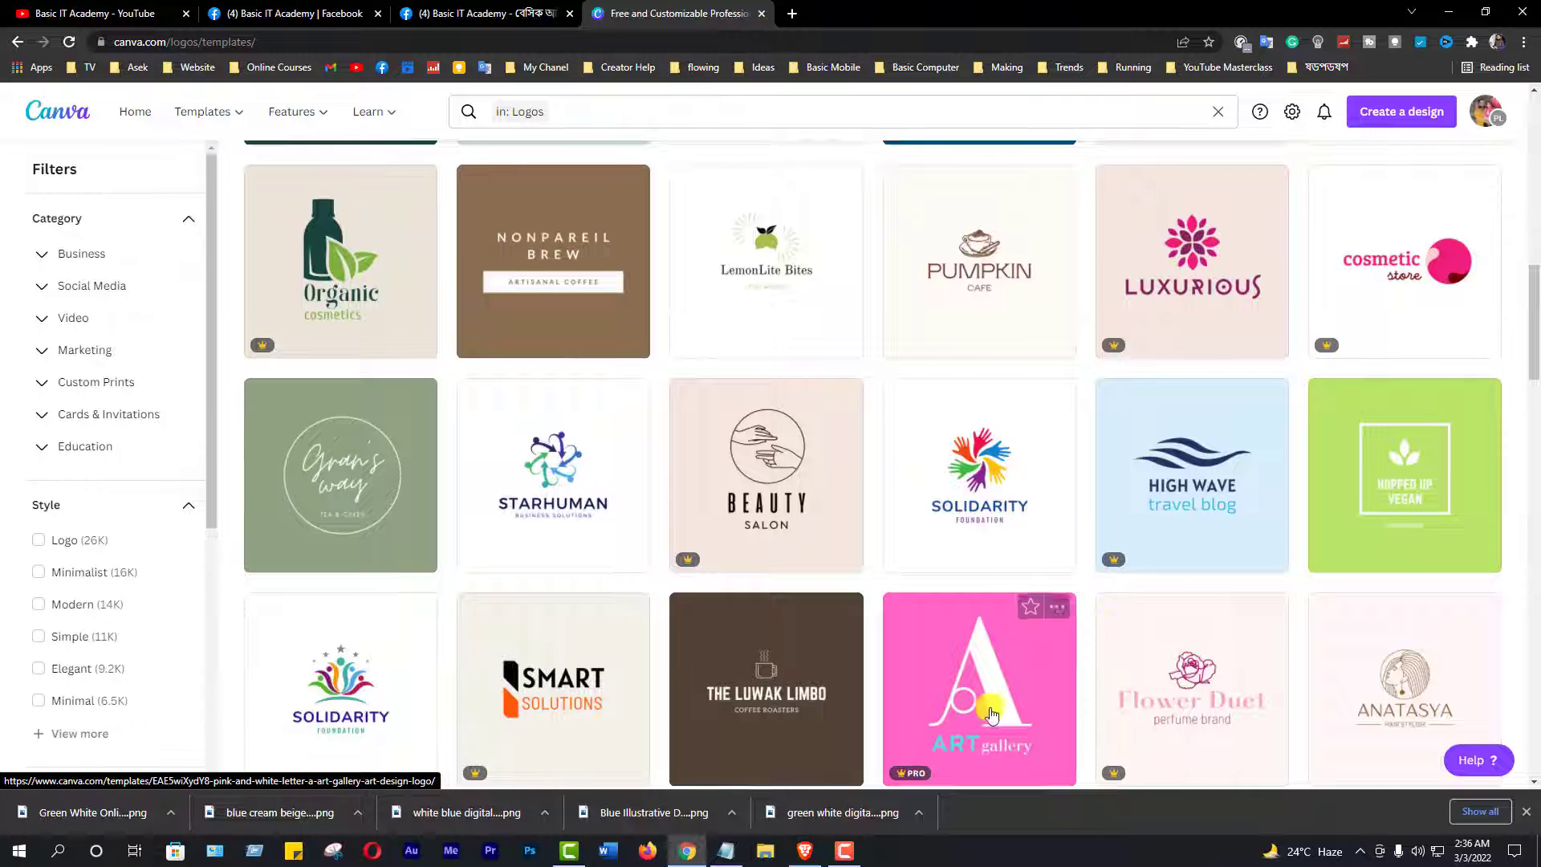
scroll(1015, 700, down, 3)
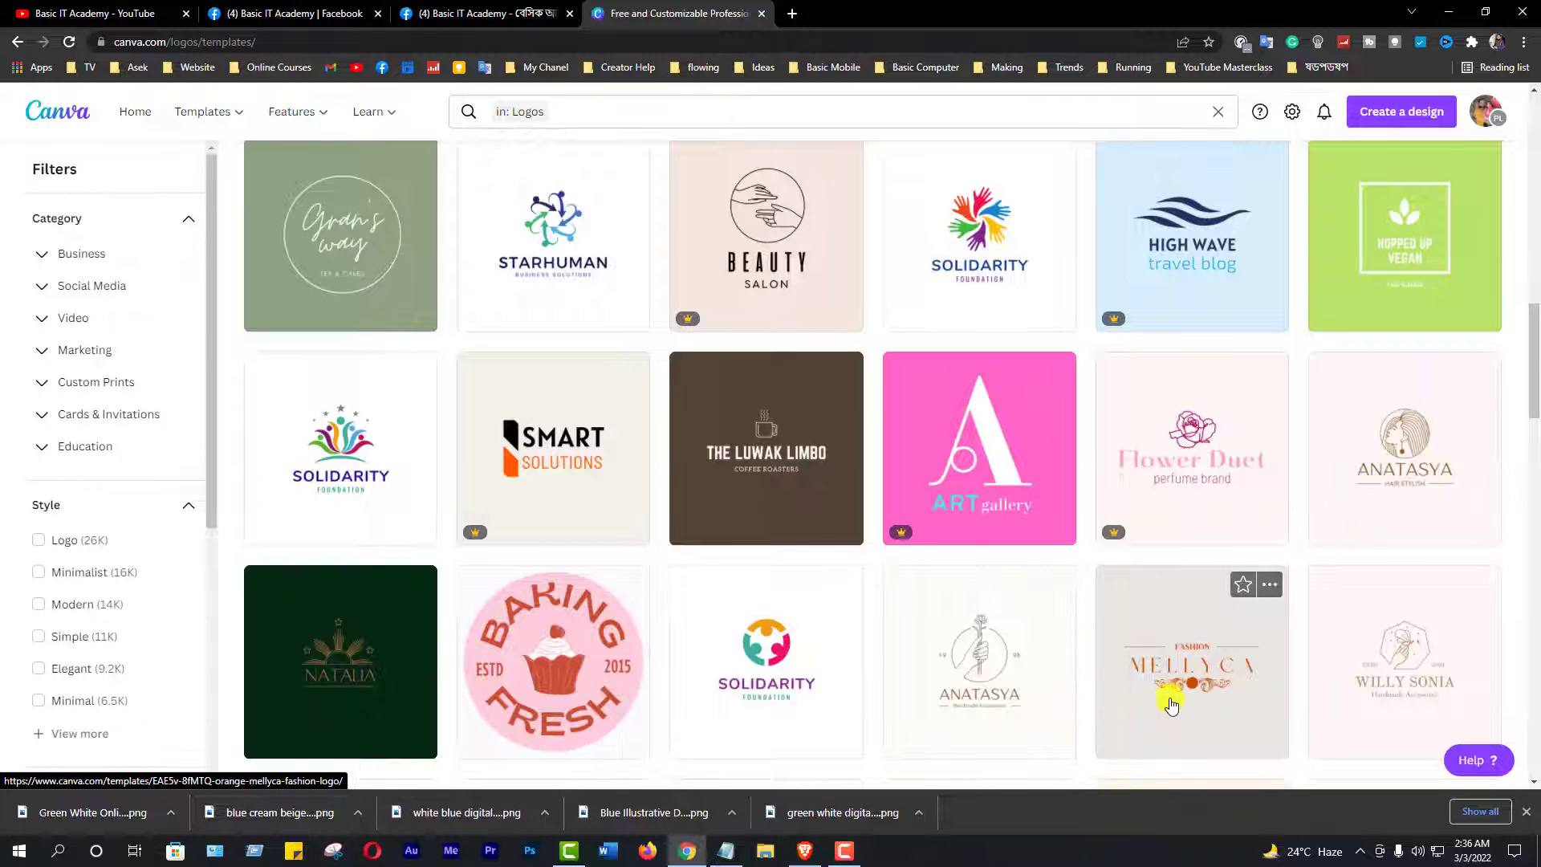
scroll(1210, 717, down, 5)
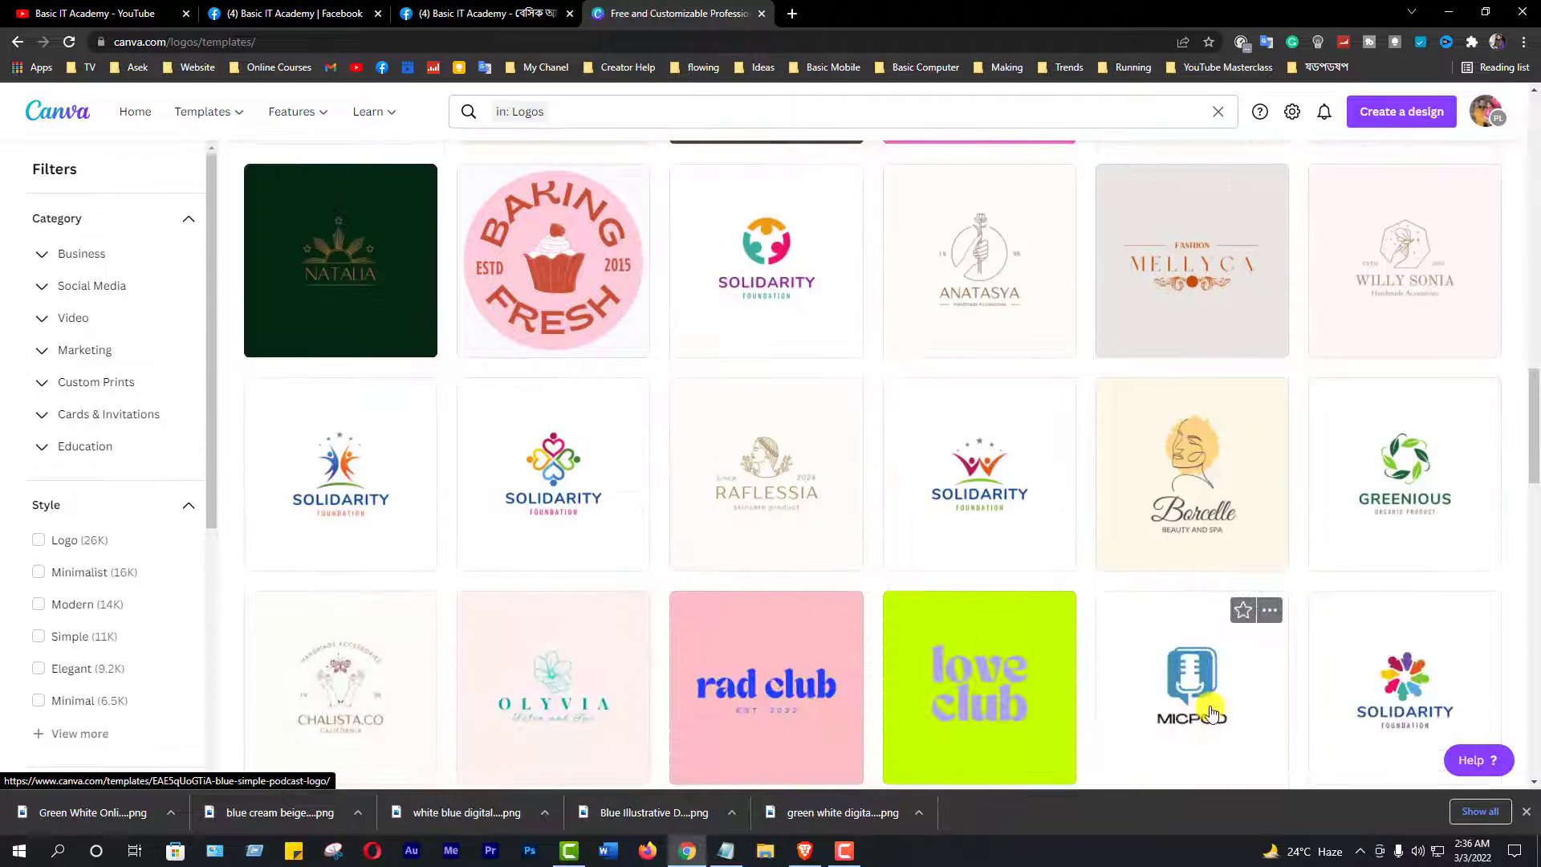
scroll(1212, 713, down, 8)
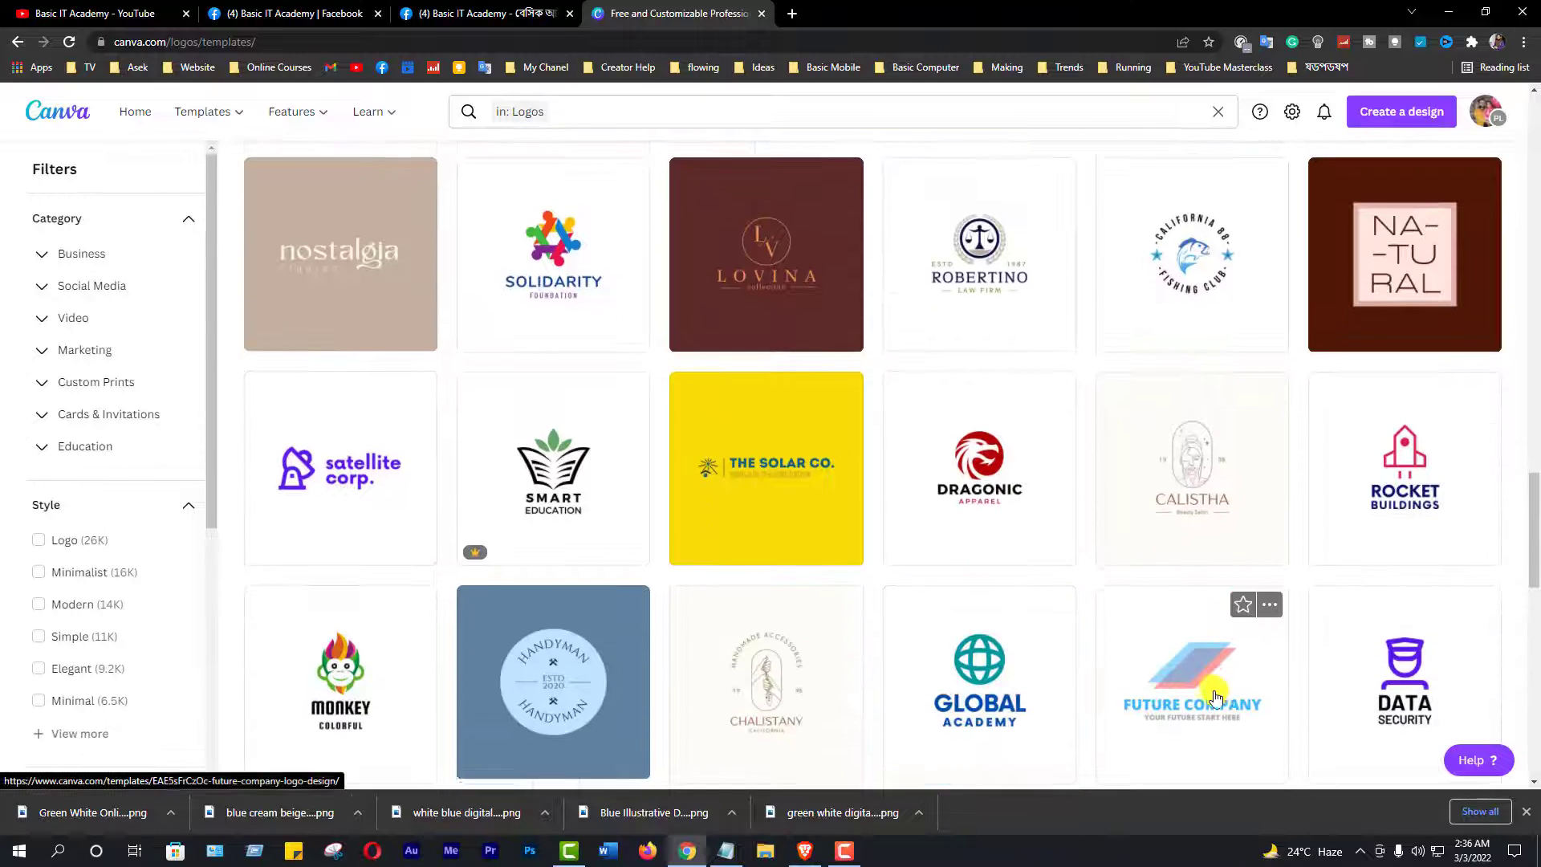
scroll(1216, 697, down, 8)
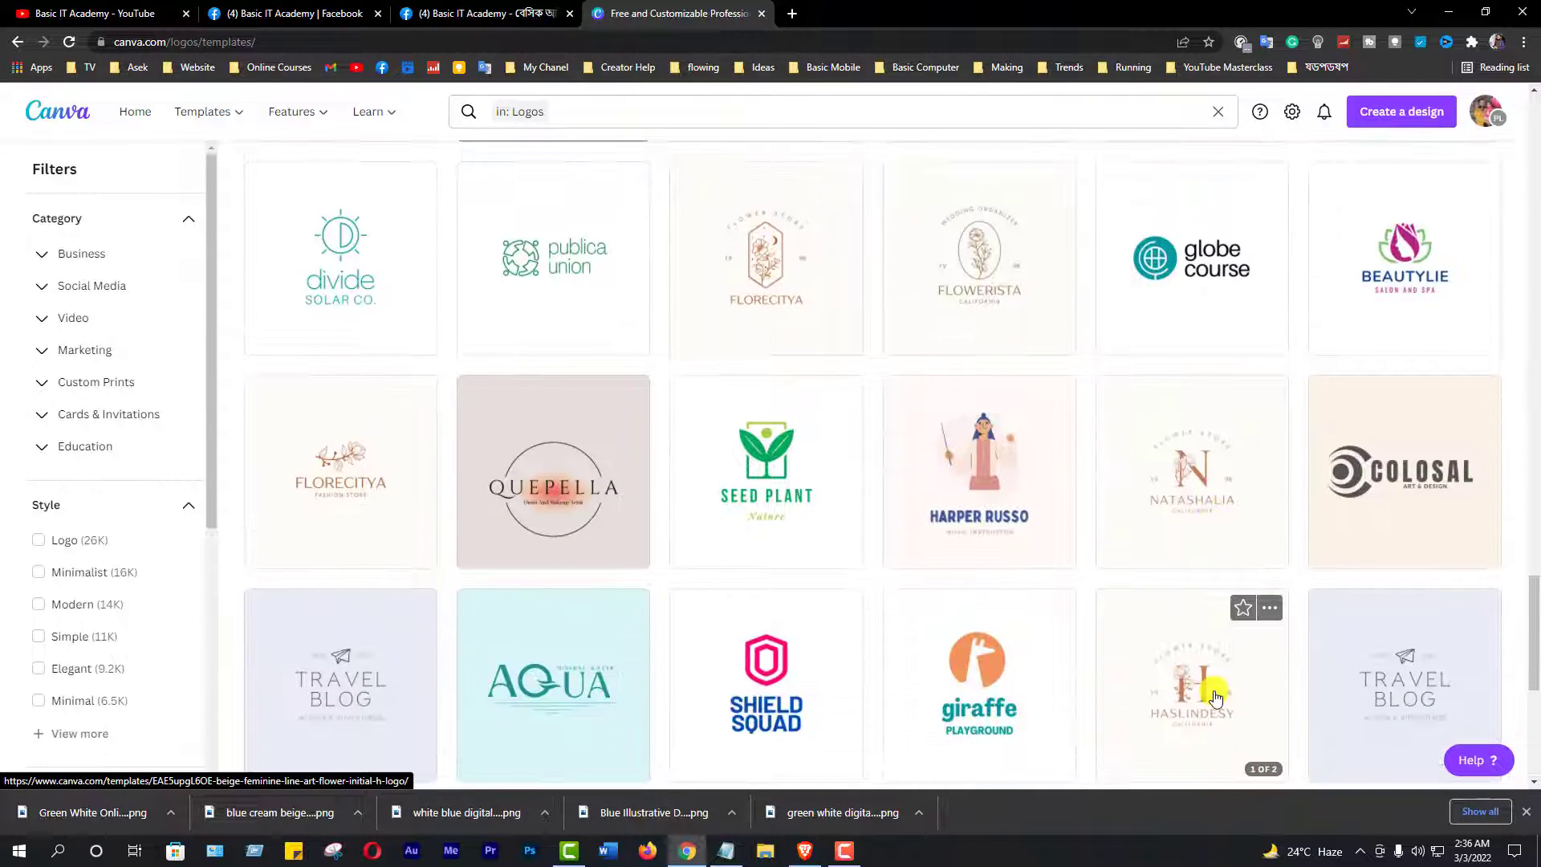
scroll(1213, 692, down, 4)
scroll(1214, 689, down, 4)
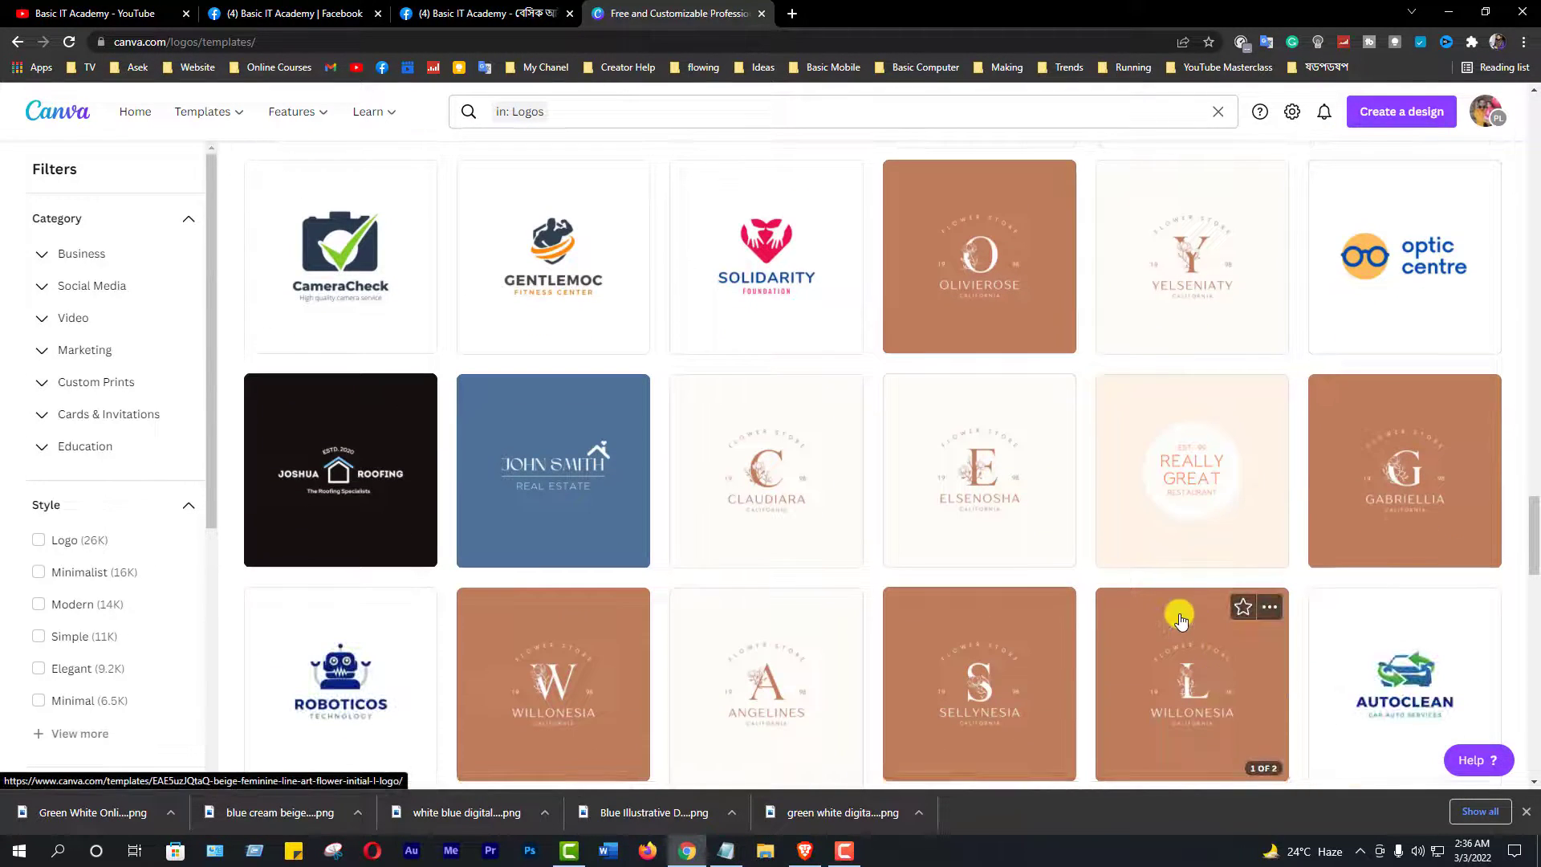
scroll(1252, 658, down, 5)
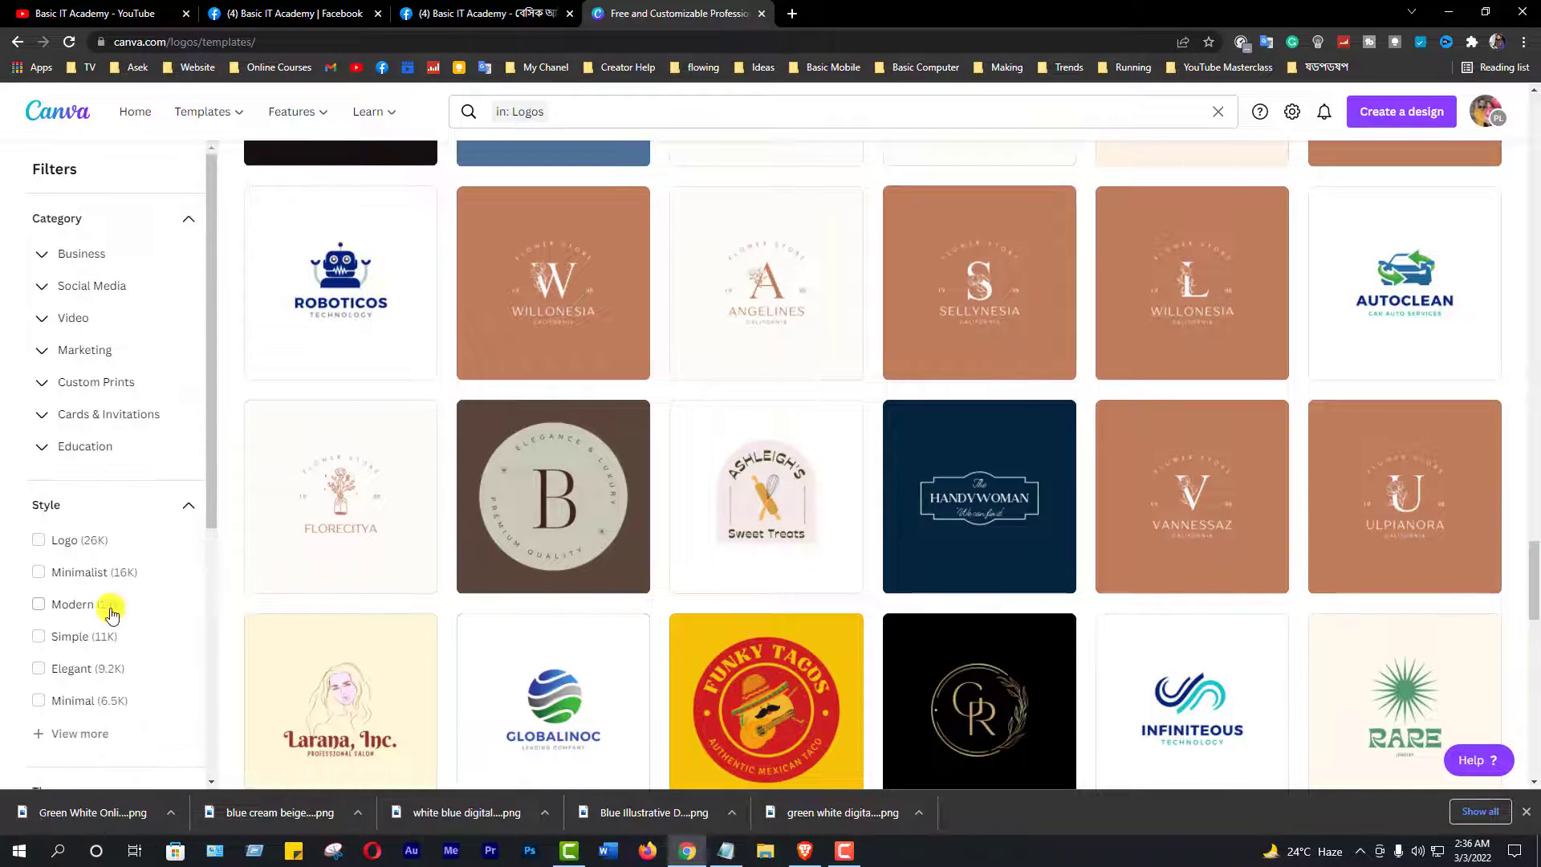
- Expand the full list of Style filters and look through the style options
scroll(112, 603, down, 2)
scroll(117, 594, down, 2)
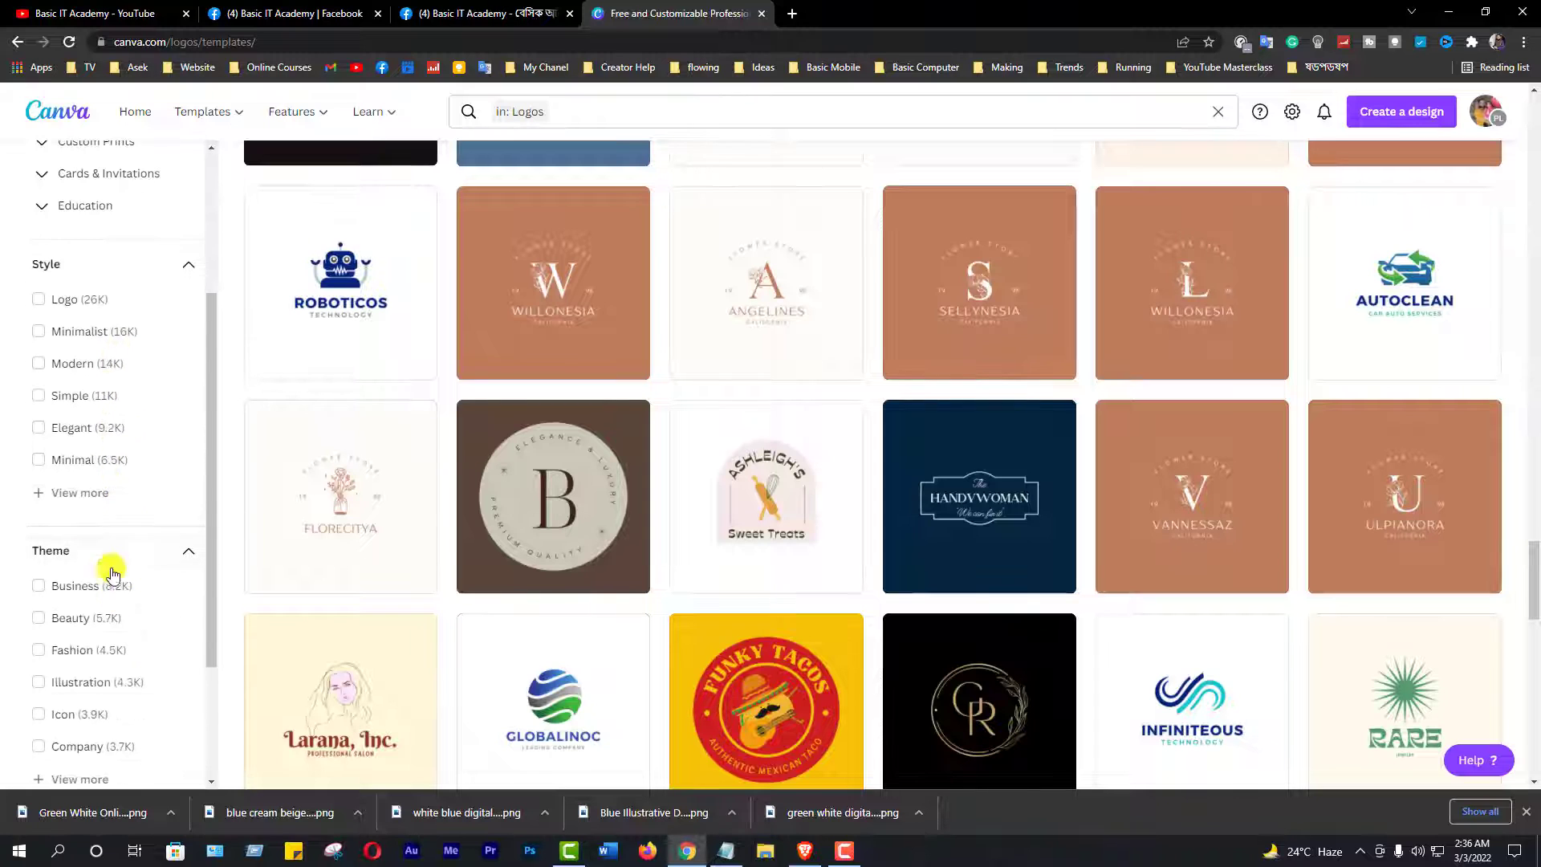
click(77, 492)
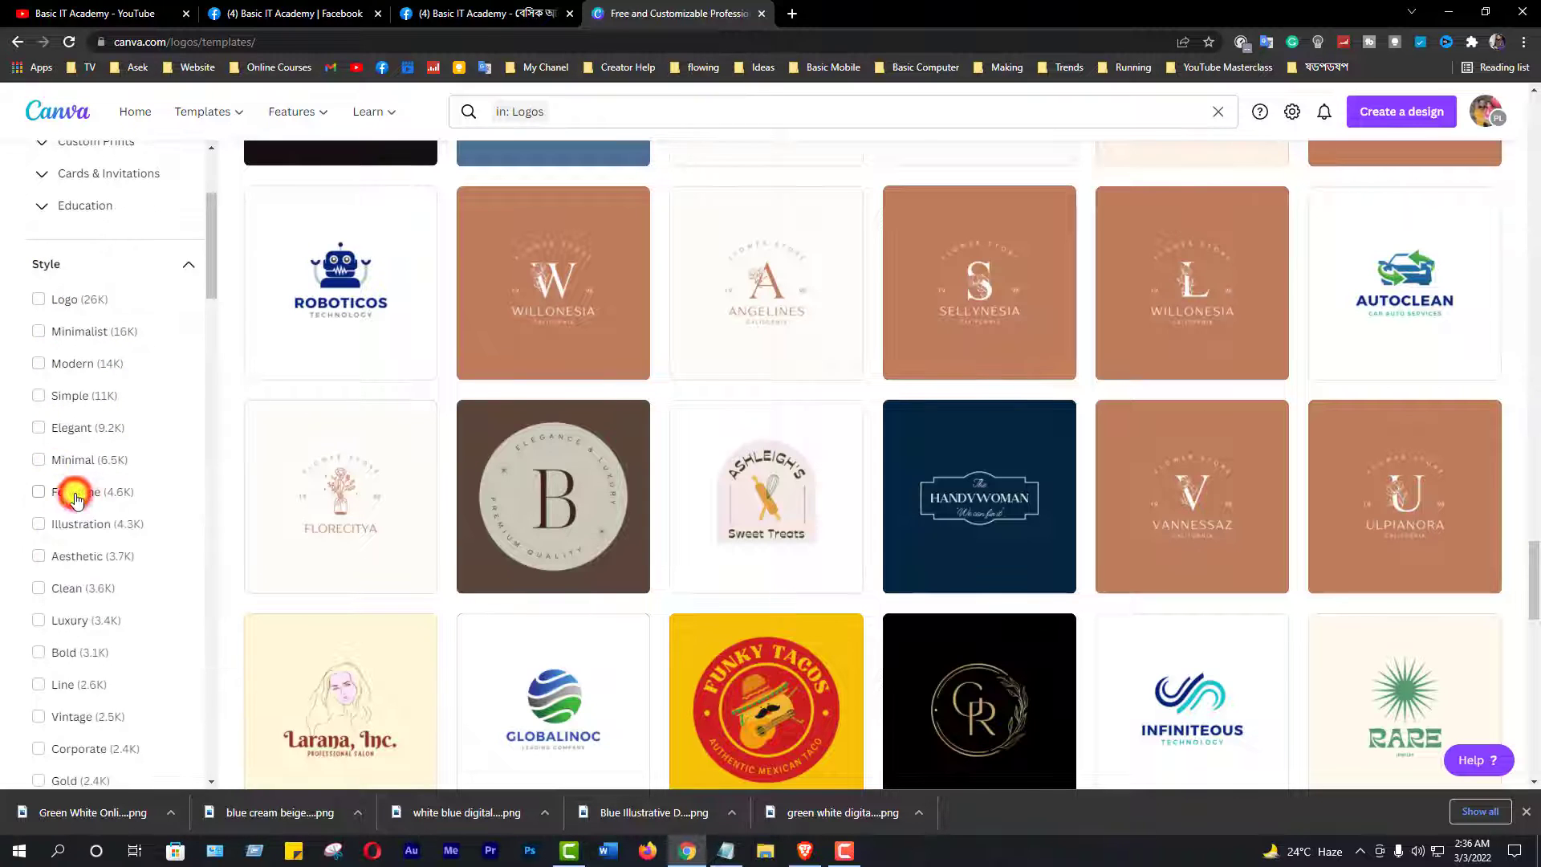
scroll(120, 494, down, 10)
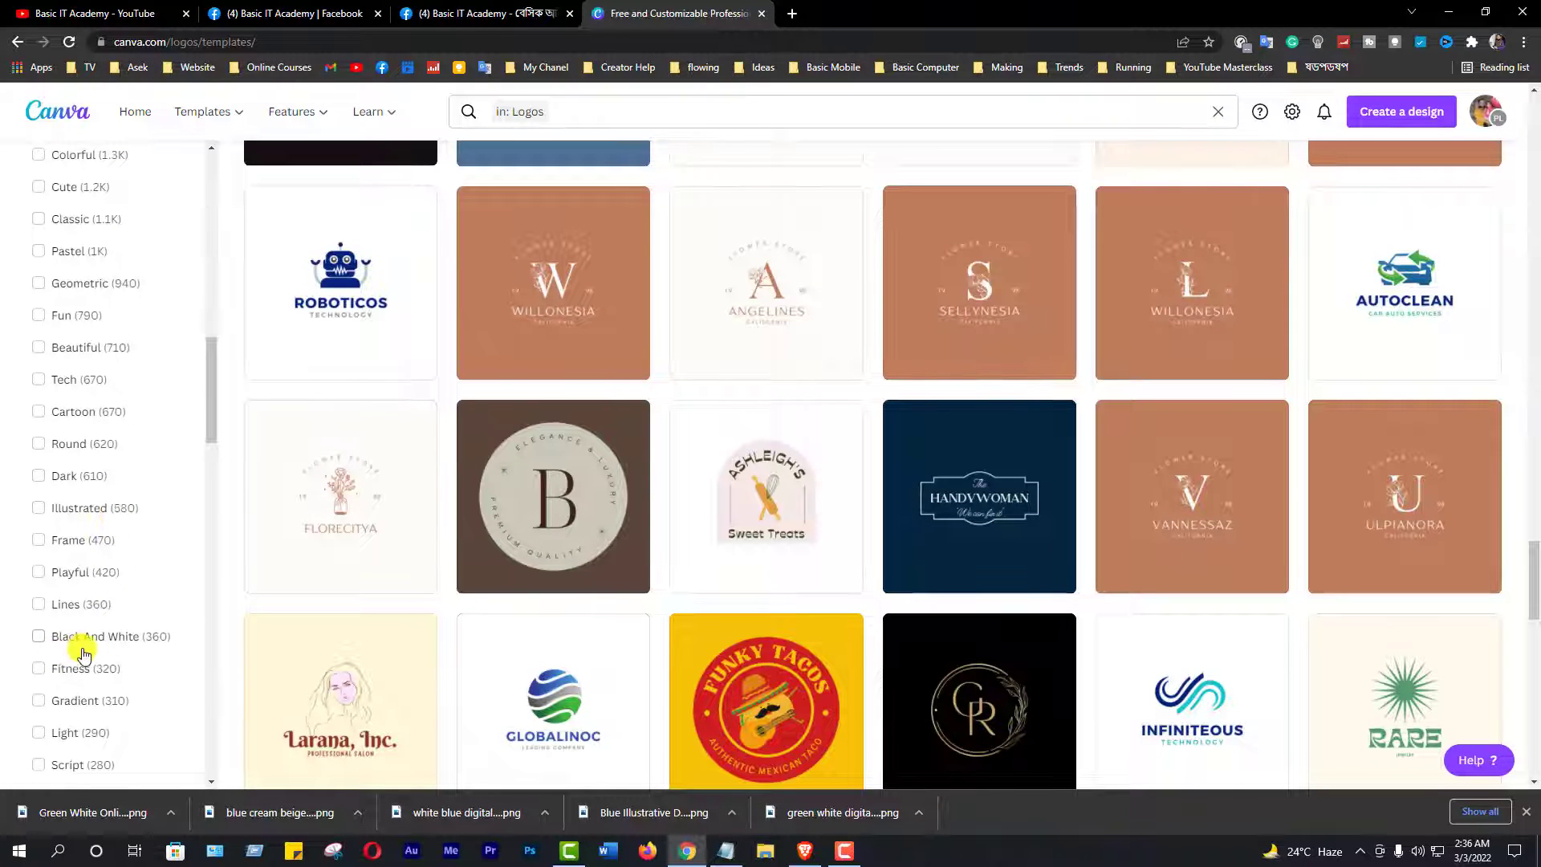
- Look further through the unfiltered logo templates and return to the beginning of the collection
scroll(1209, 646, down, 7)
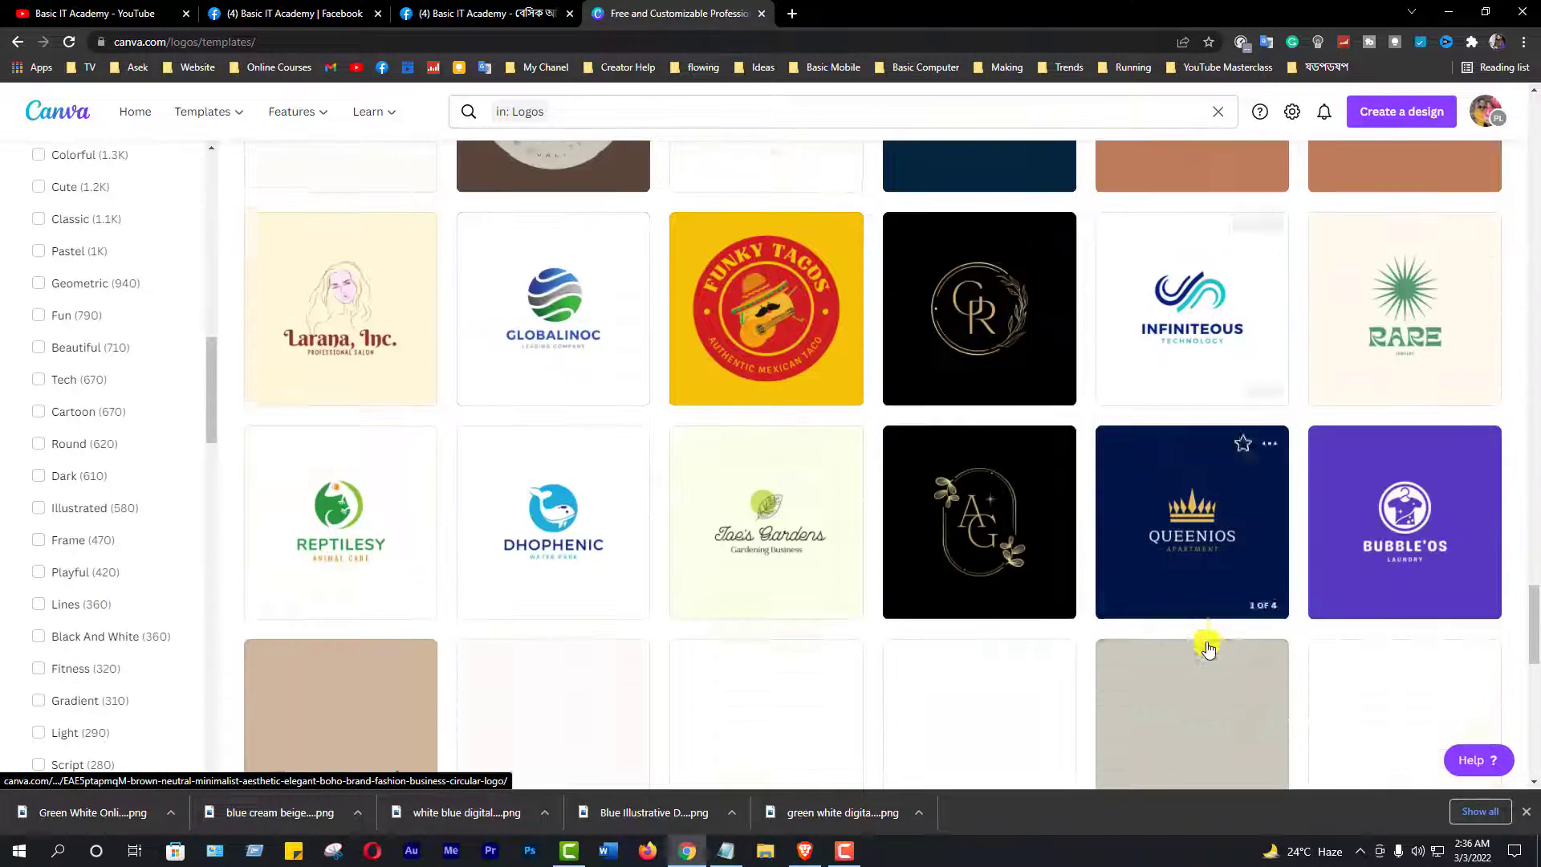
scroll(1209, 649, down, 12)
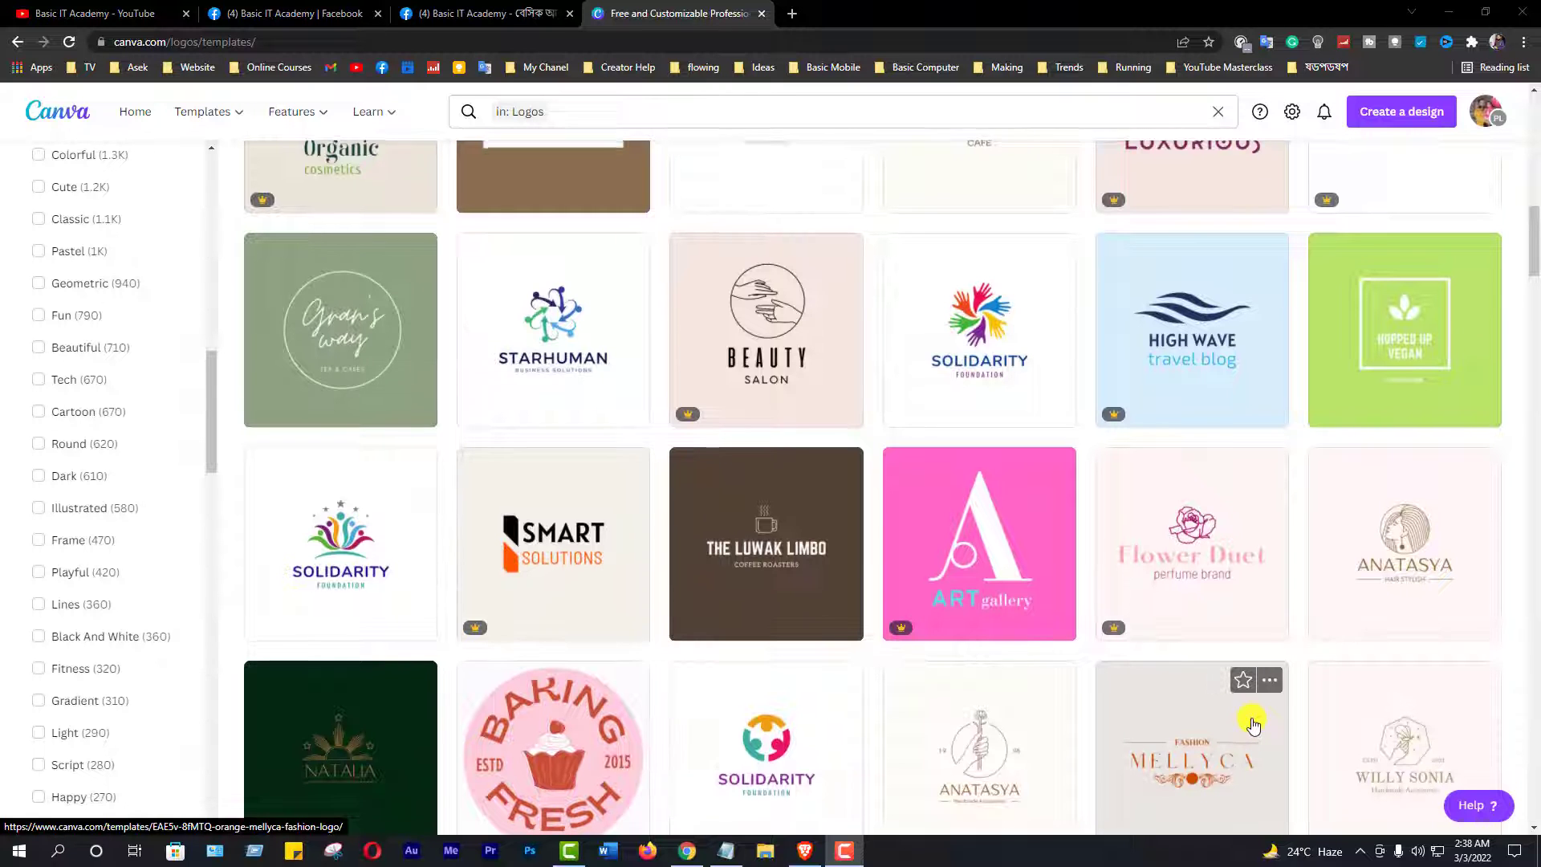
scroll(1251, 723, down, 4)
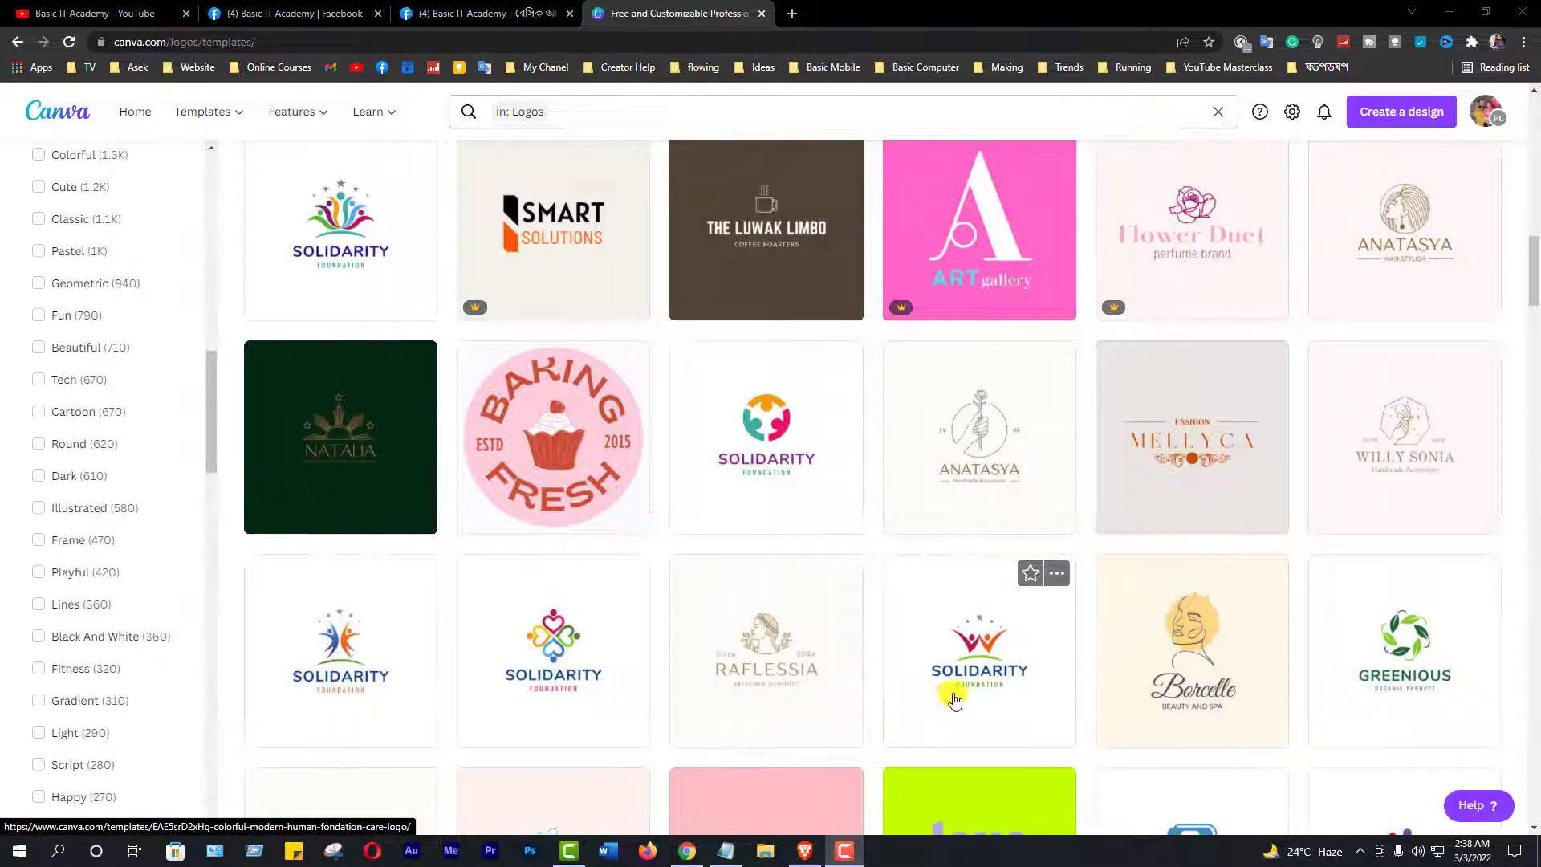
scroll(955, 690, down, 10)
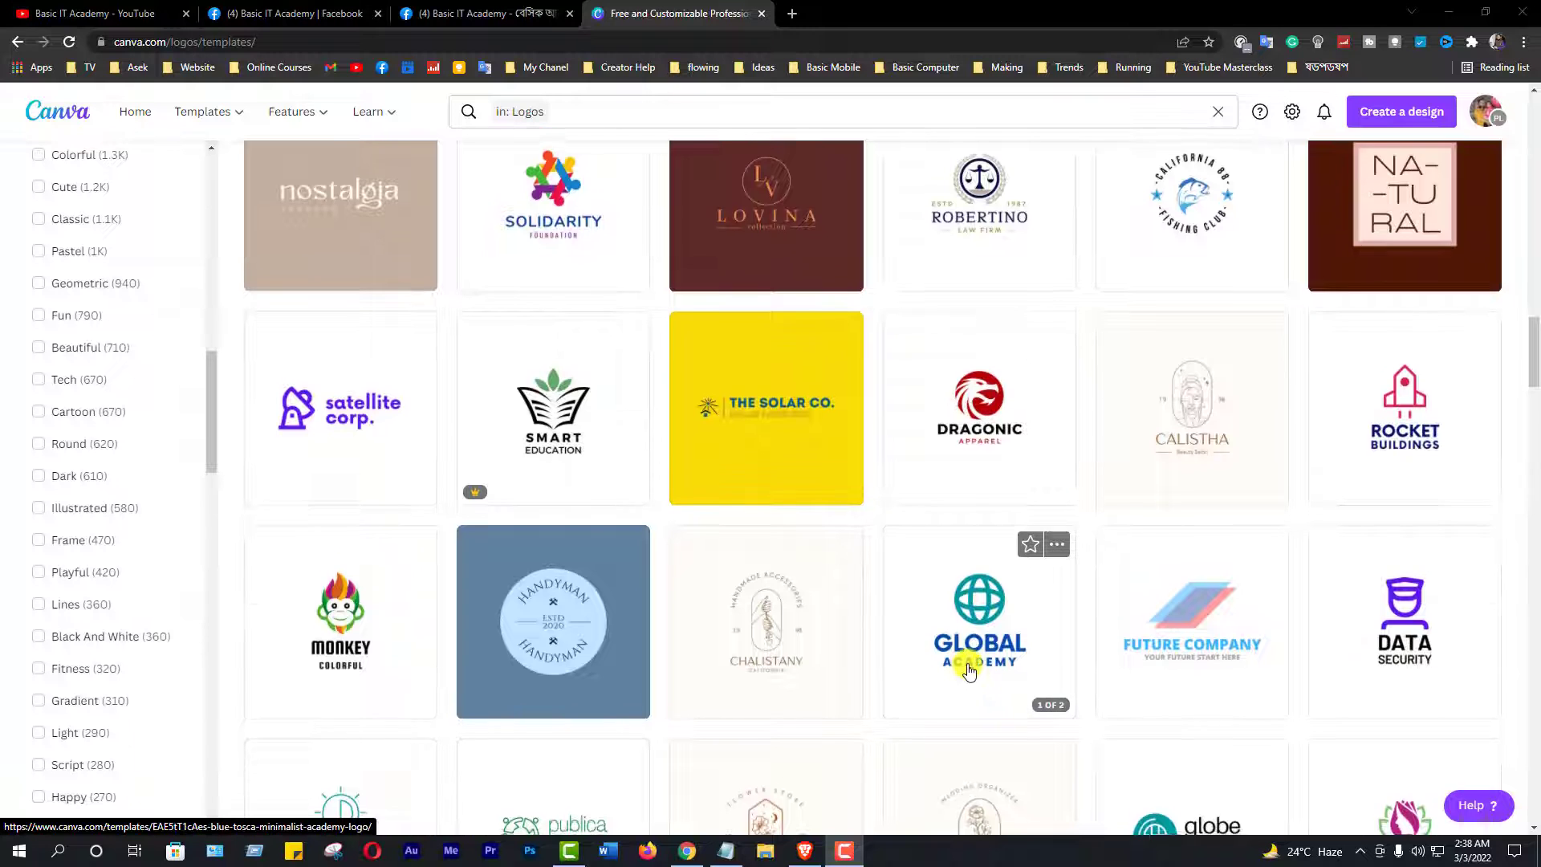
scroll(967, 674, down, 8)
scroll(969, 668, down, 3)
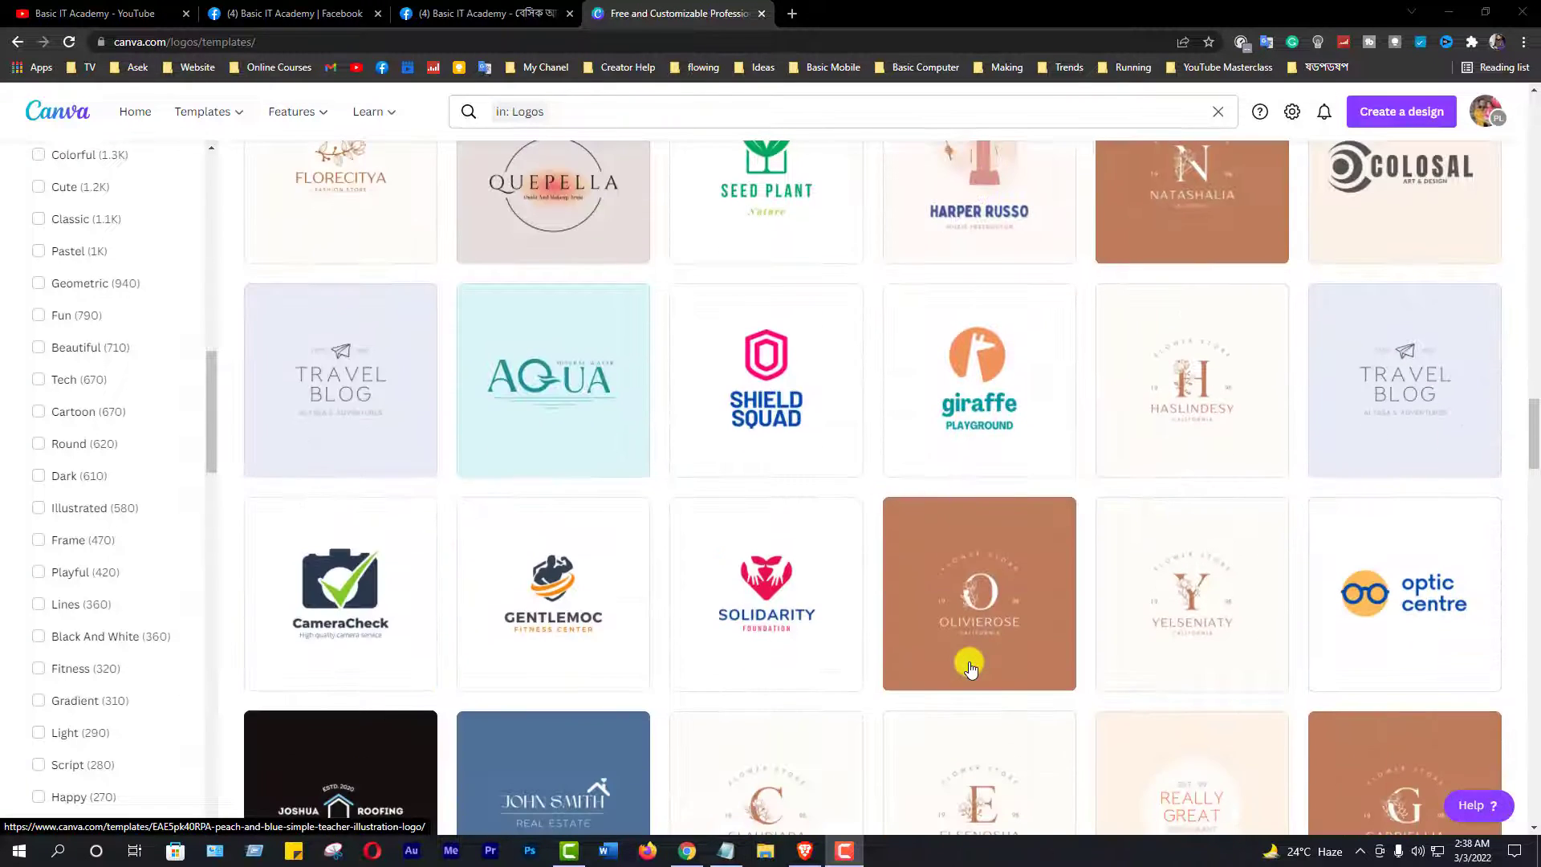
scroll(827, 666, down, 5)
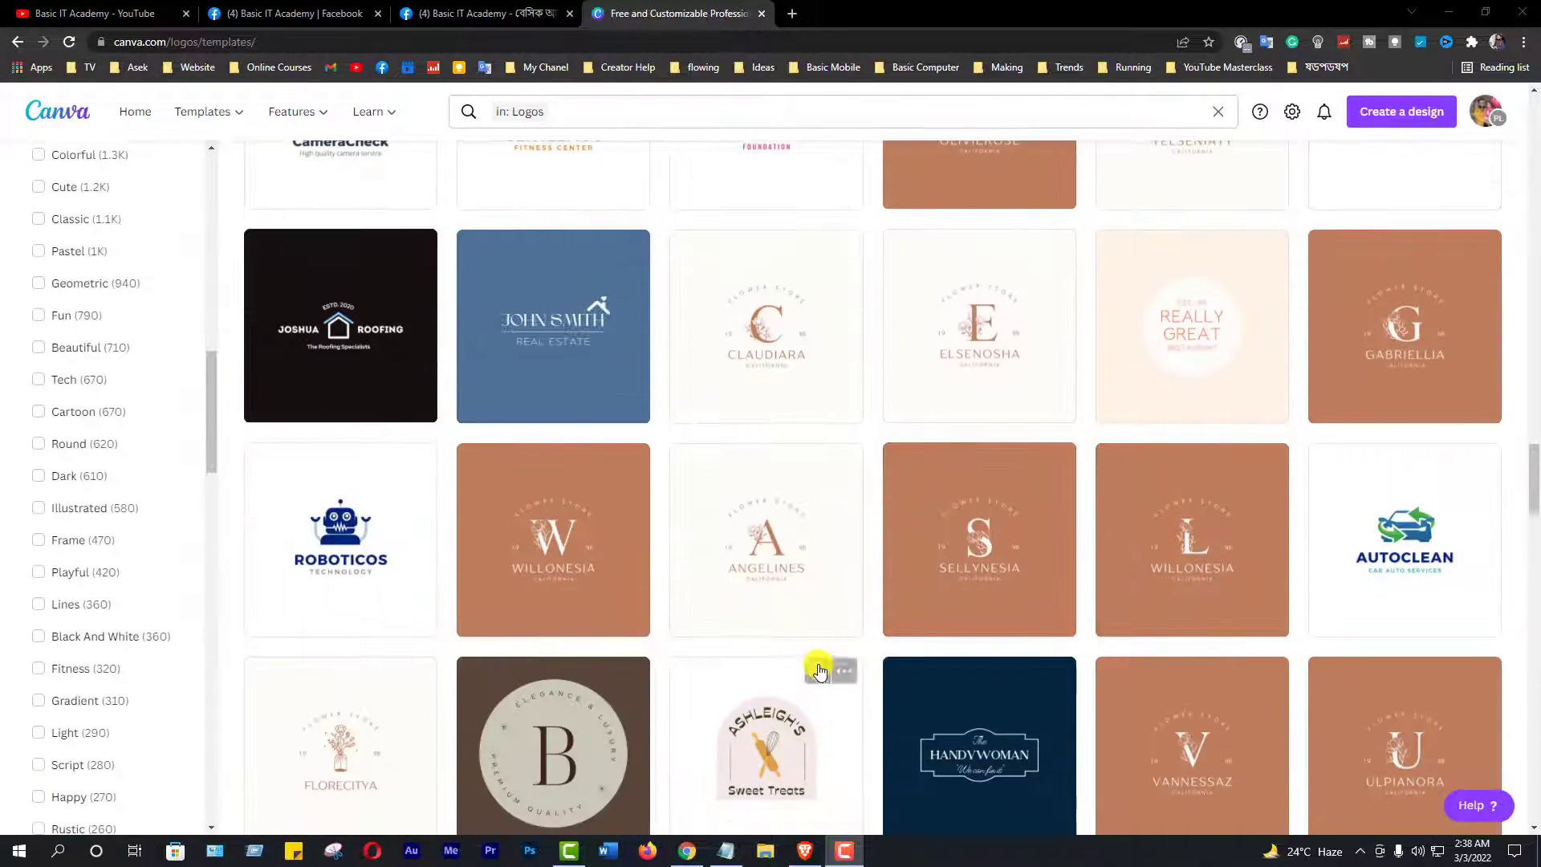
scroll(830, 665, up, 11)
scroll(832, 663, up, 15)
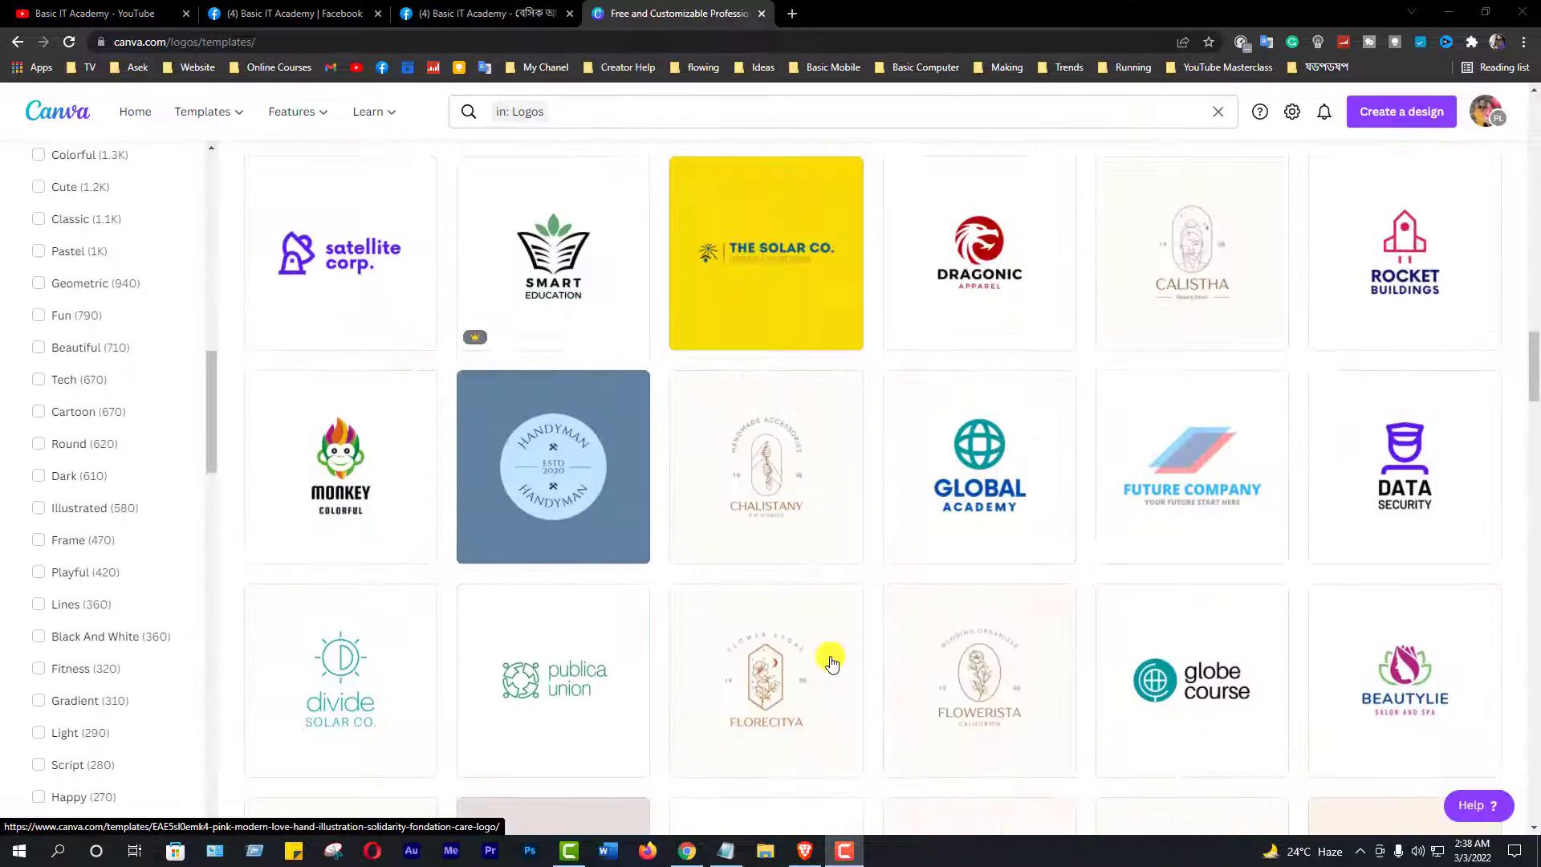
scroll(834, 660, up, 3)
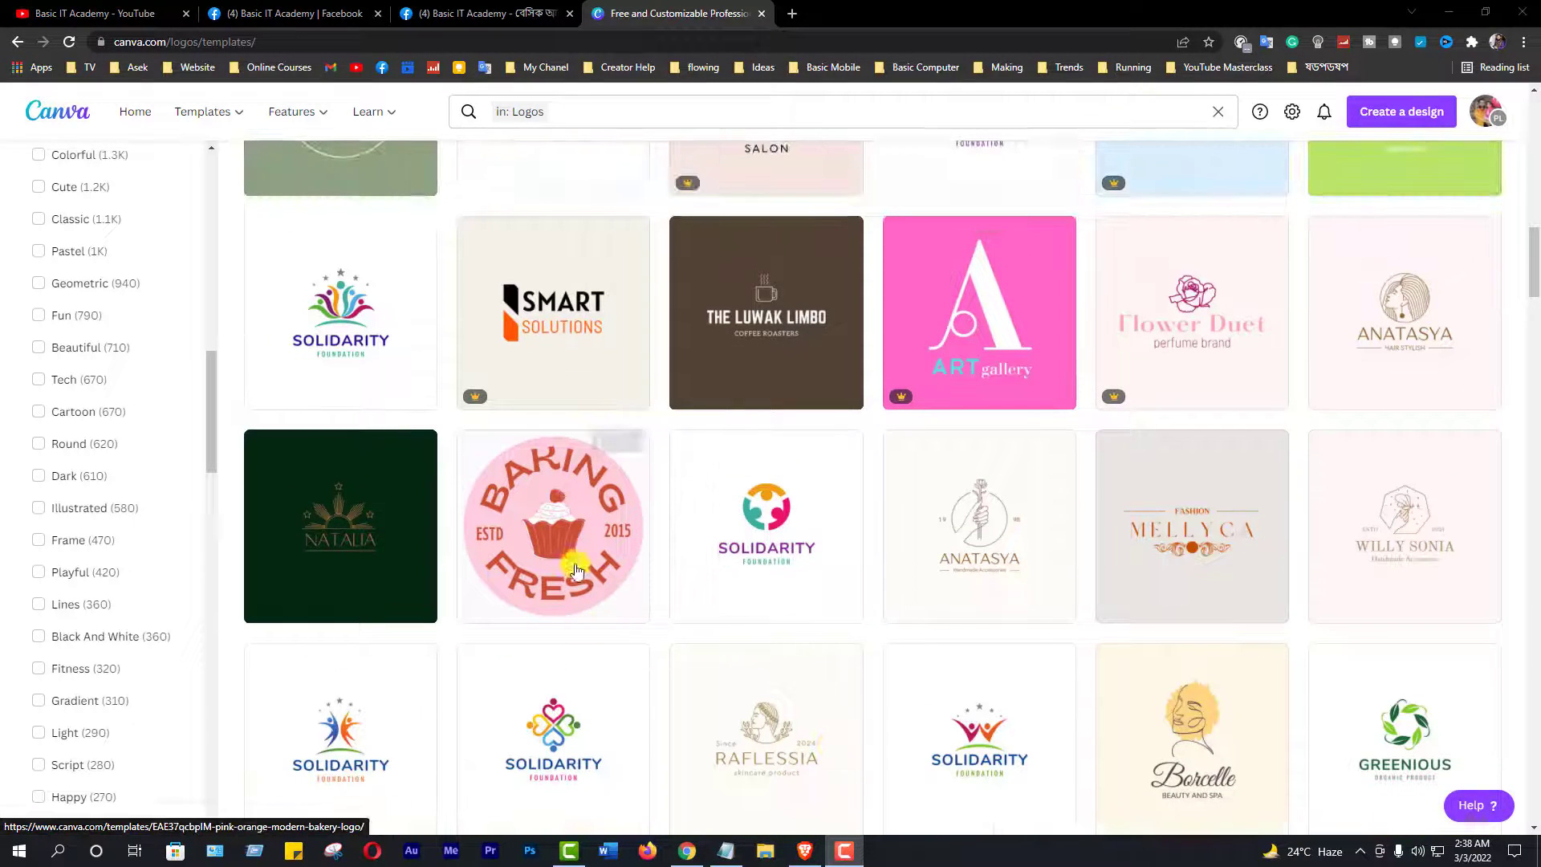
scroll(712, 626, up, 3)
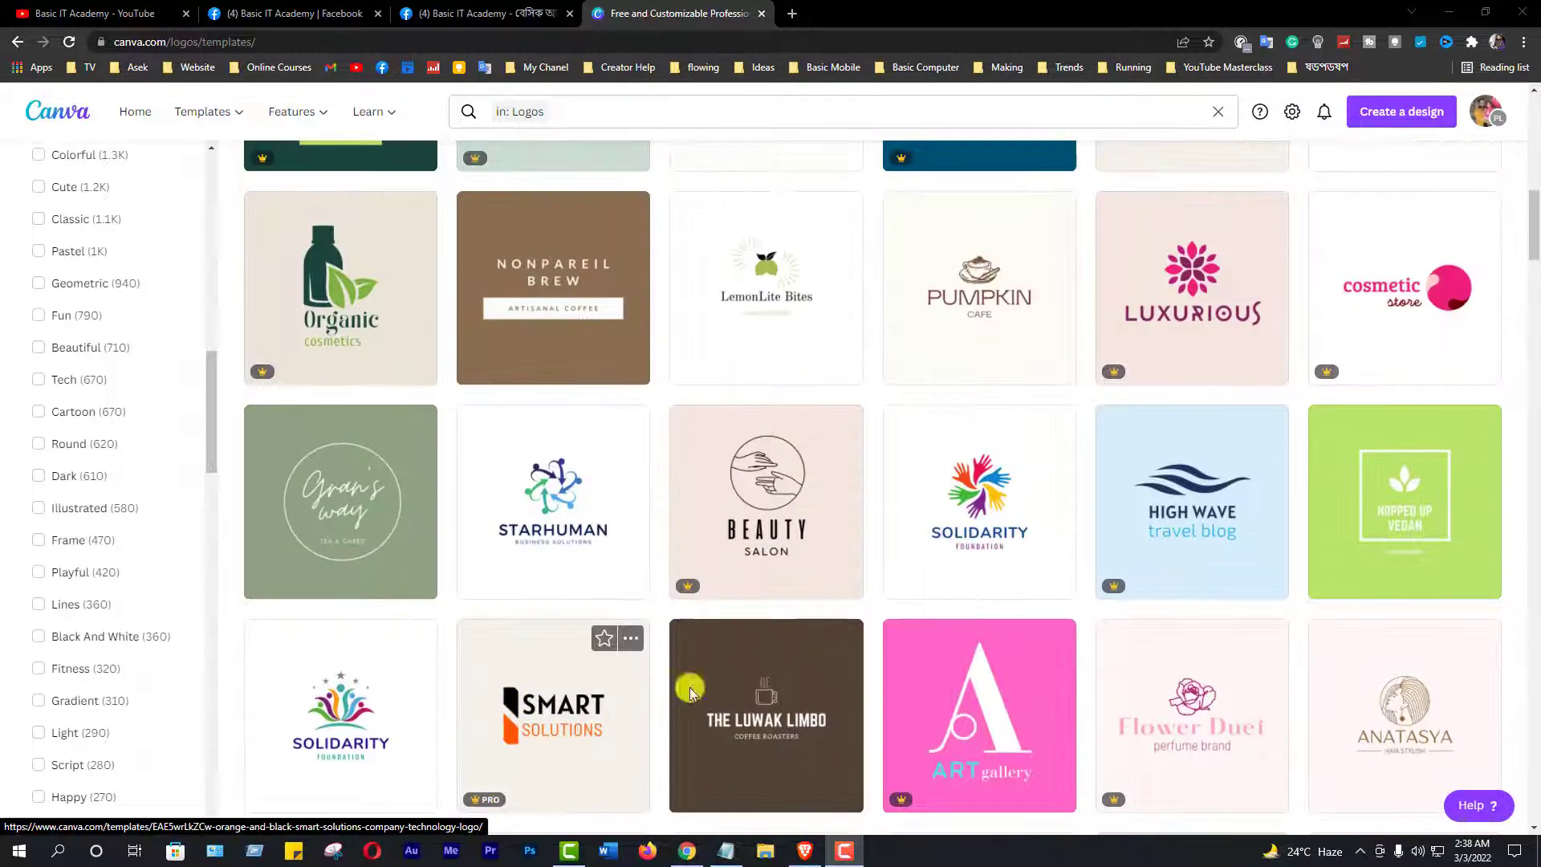
scroll(903, 682, up, 10)
scroll(905, 688, up, 2)
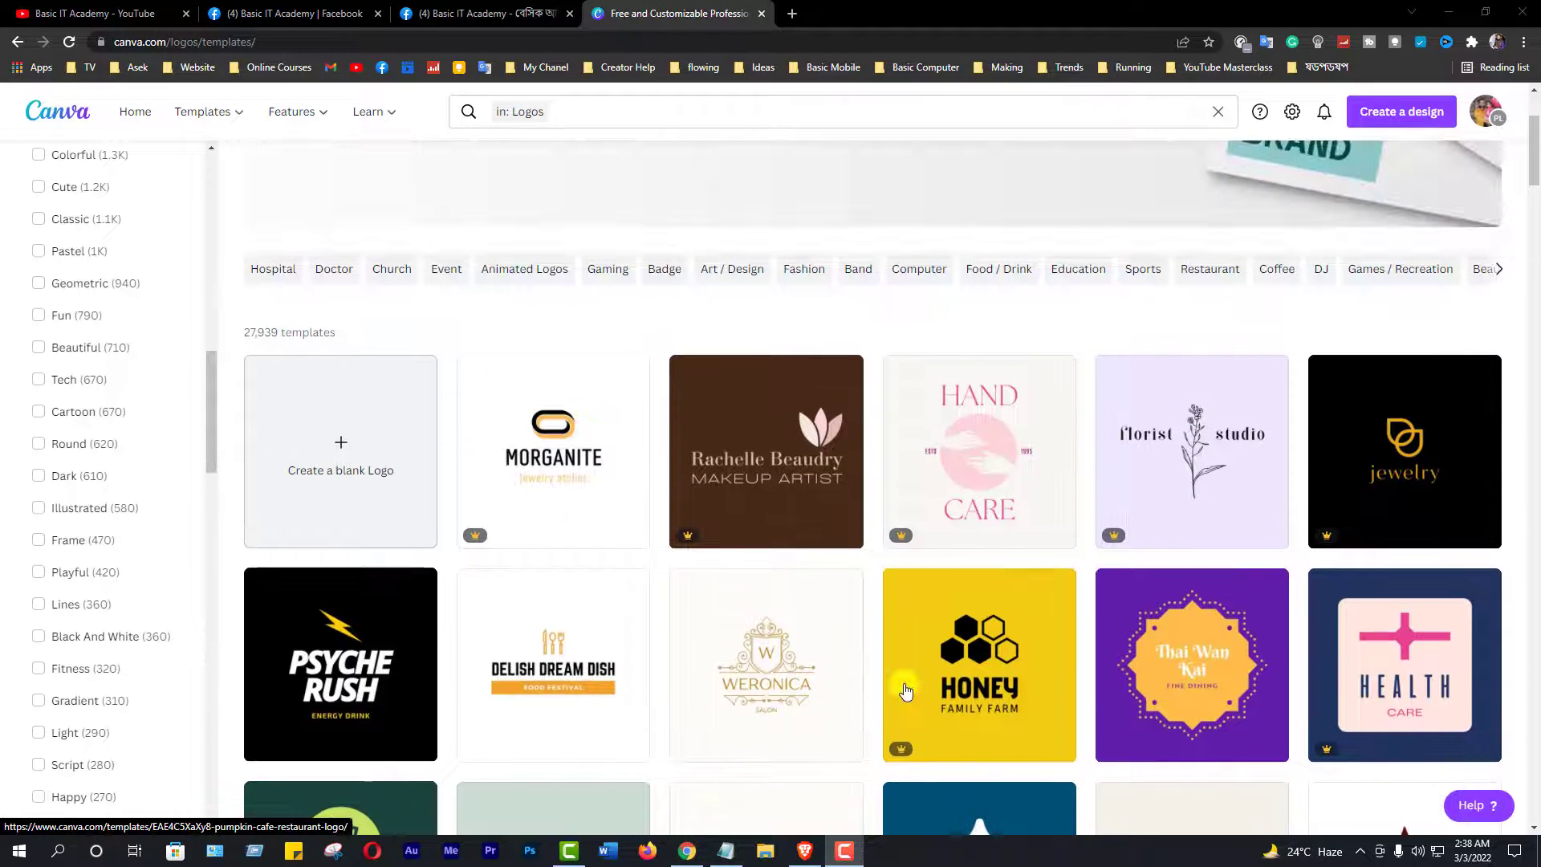
- Find the Blue Waves Travel Blog Logo template and open it for customization
scroll(905, 688, down, 3)
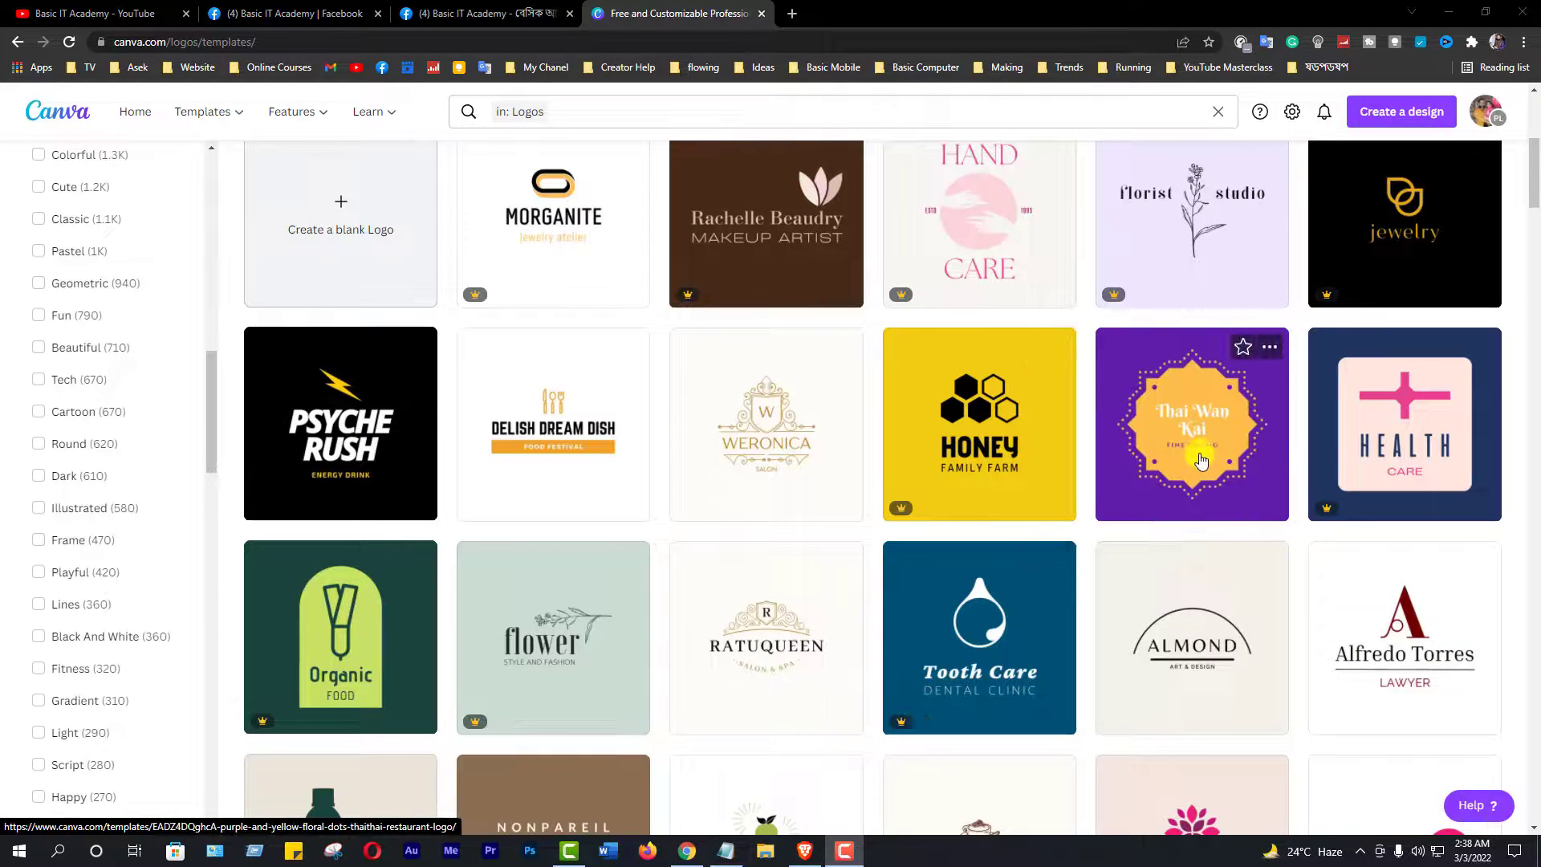
scroll(999, 700, down, 5)
scroll(999, 701, down, 3)
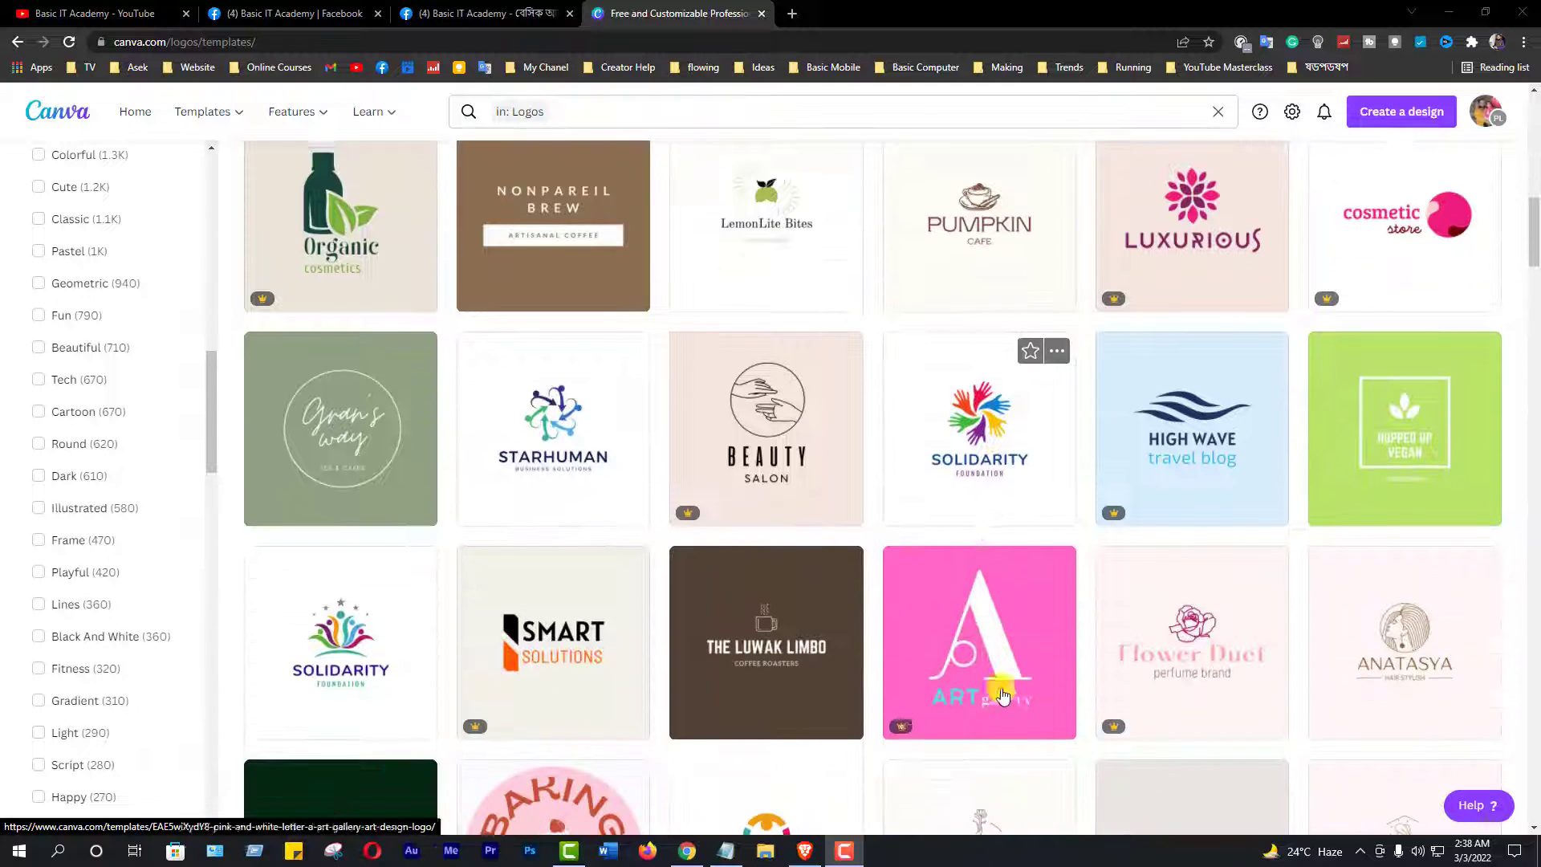
click(1199, 455)
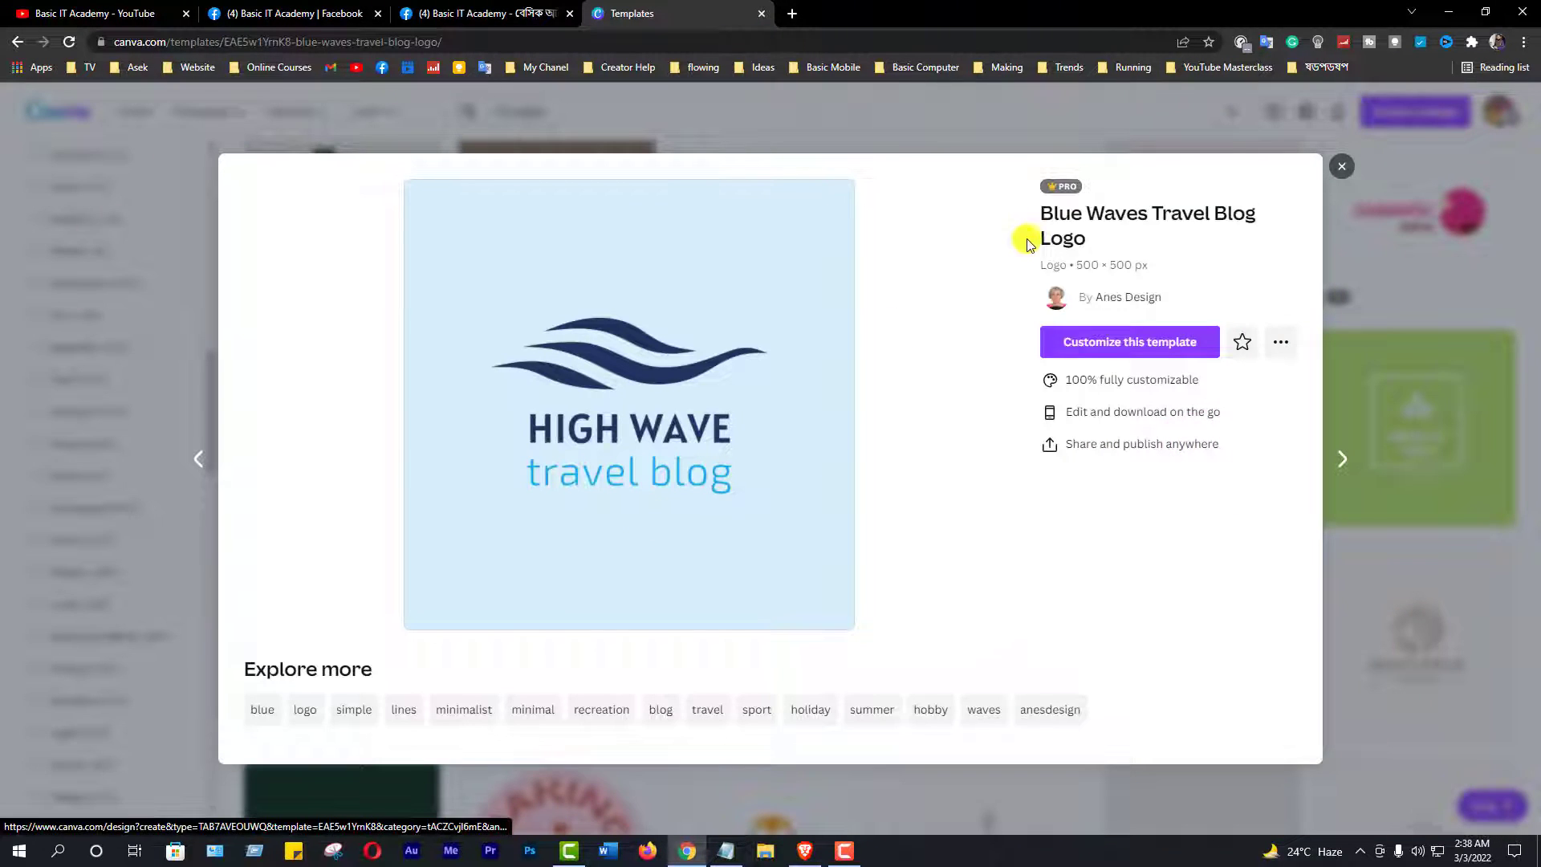
click(1144, 345)
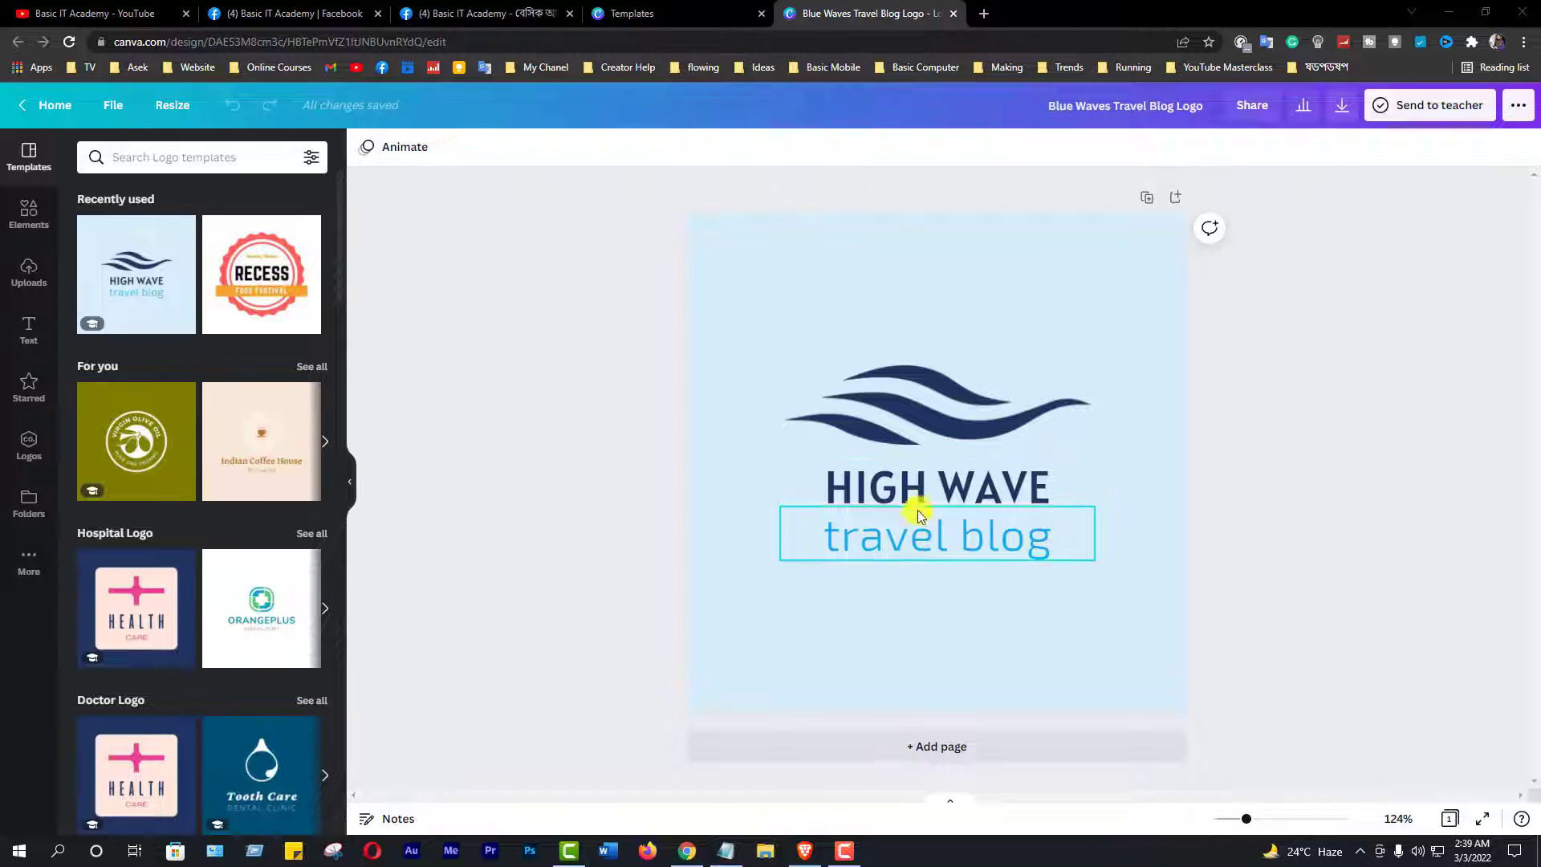
- Apply the recently used Recess Food Festival template to the page and recolour its scalloped badge purple from the brand colour palette
click(241, 291)
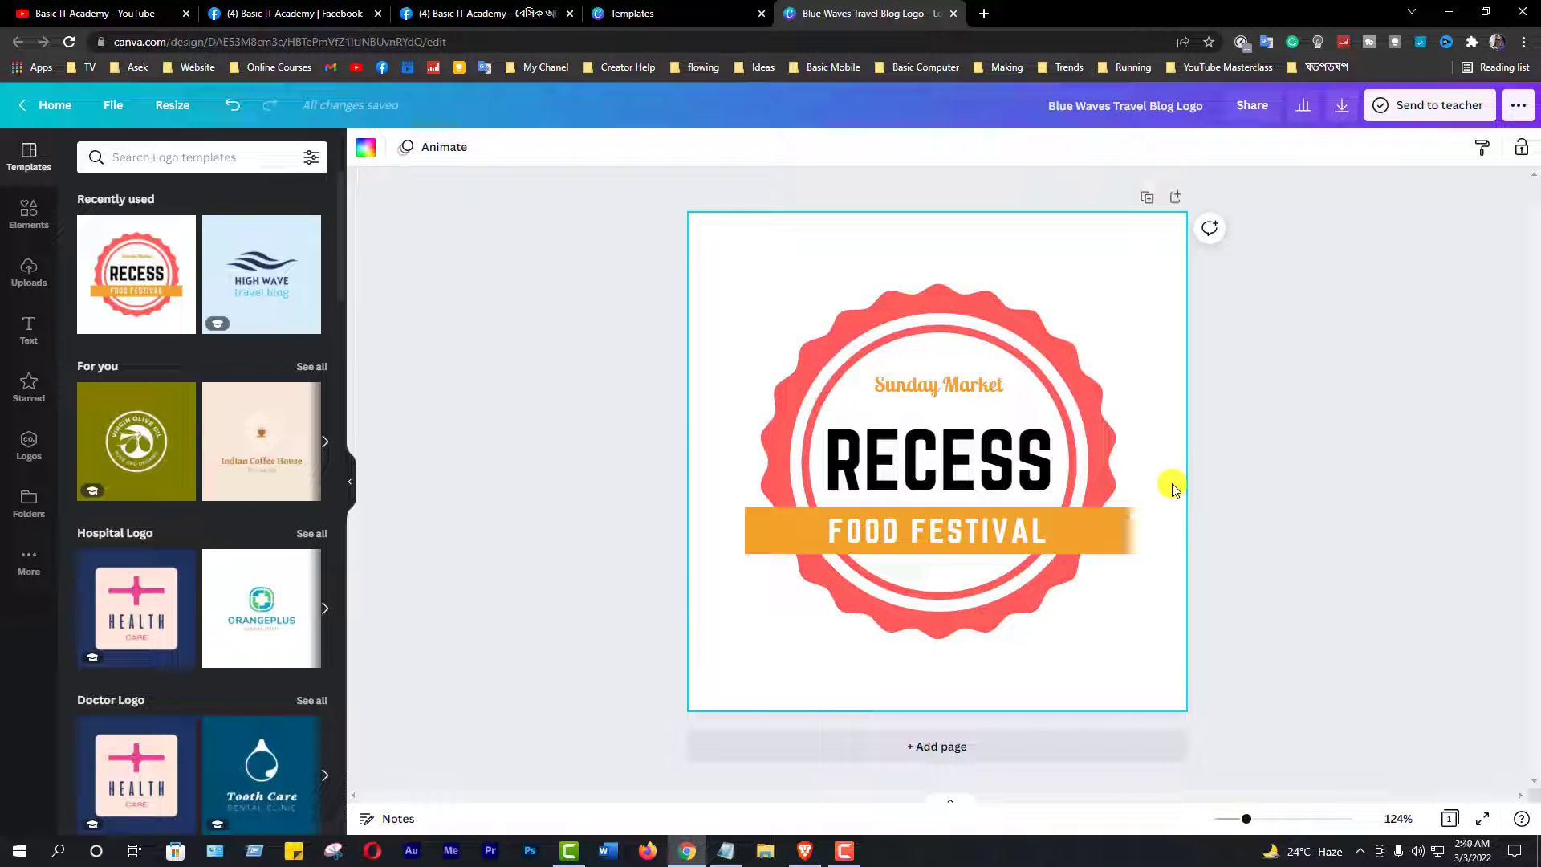
click(941, 304)
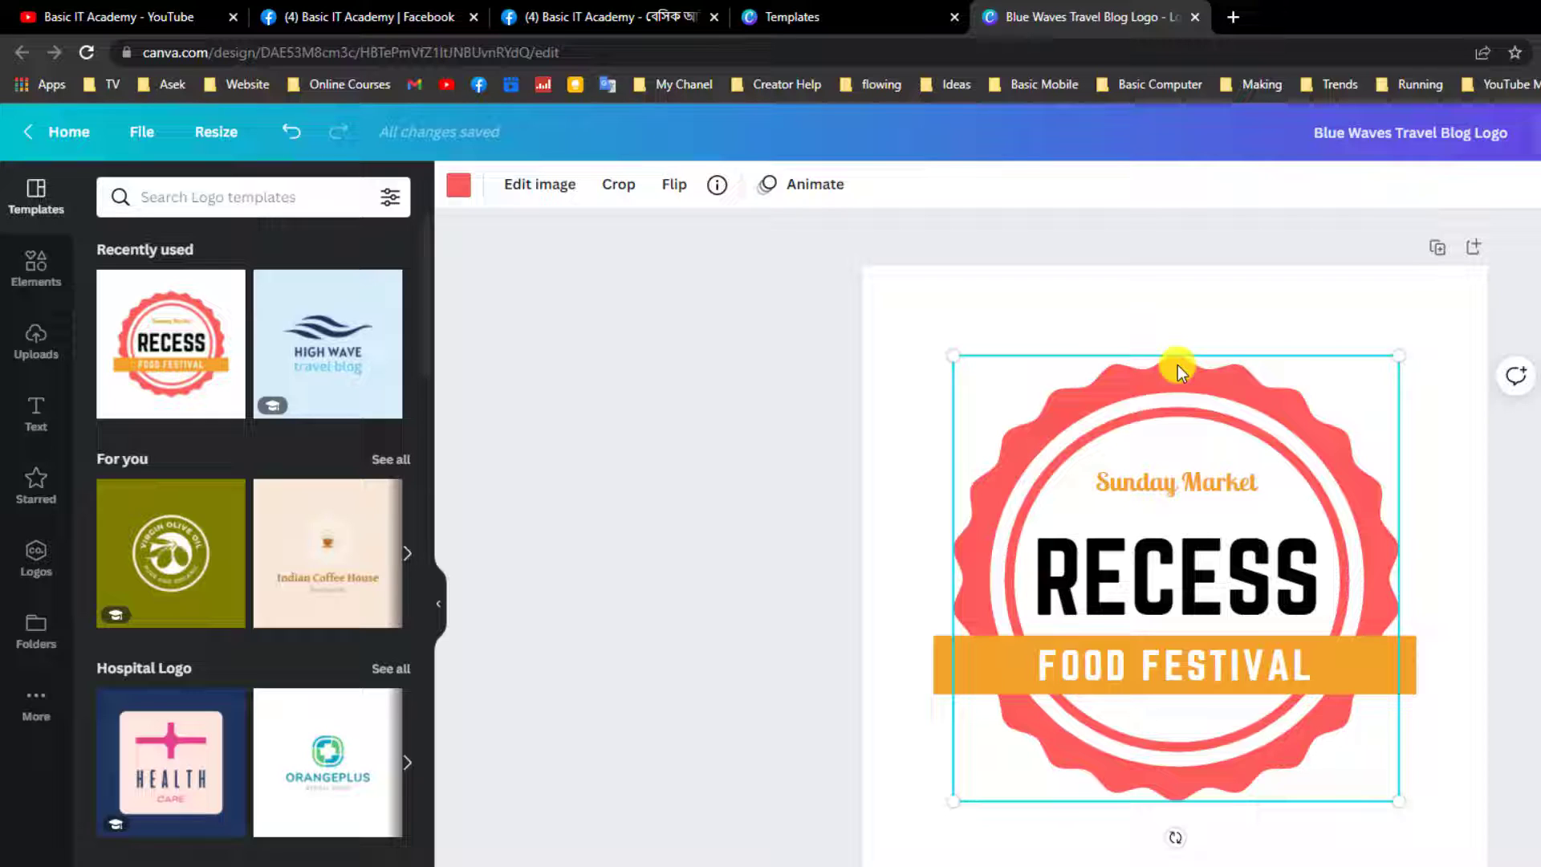
click(464, 188)
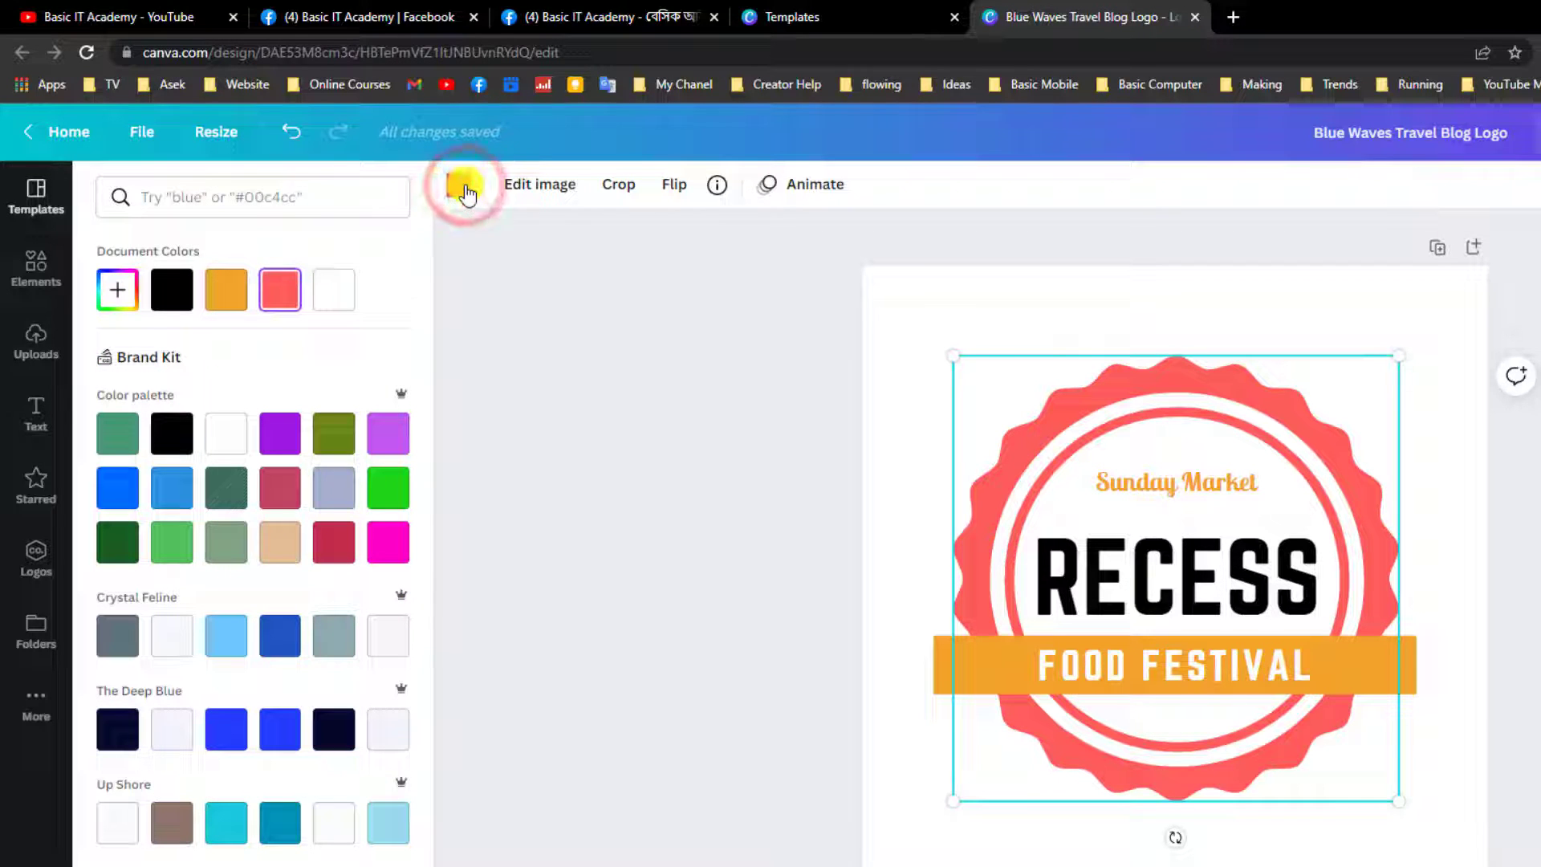
click(106, 494)
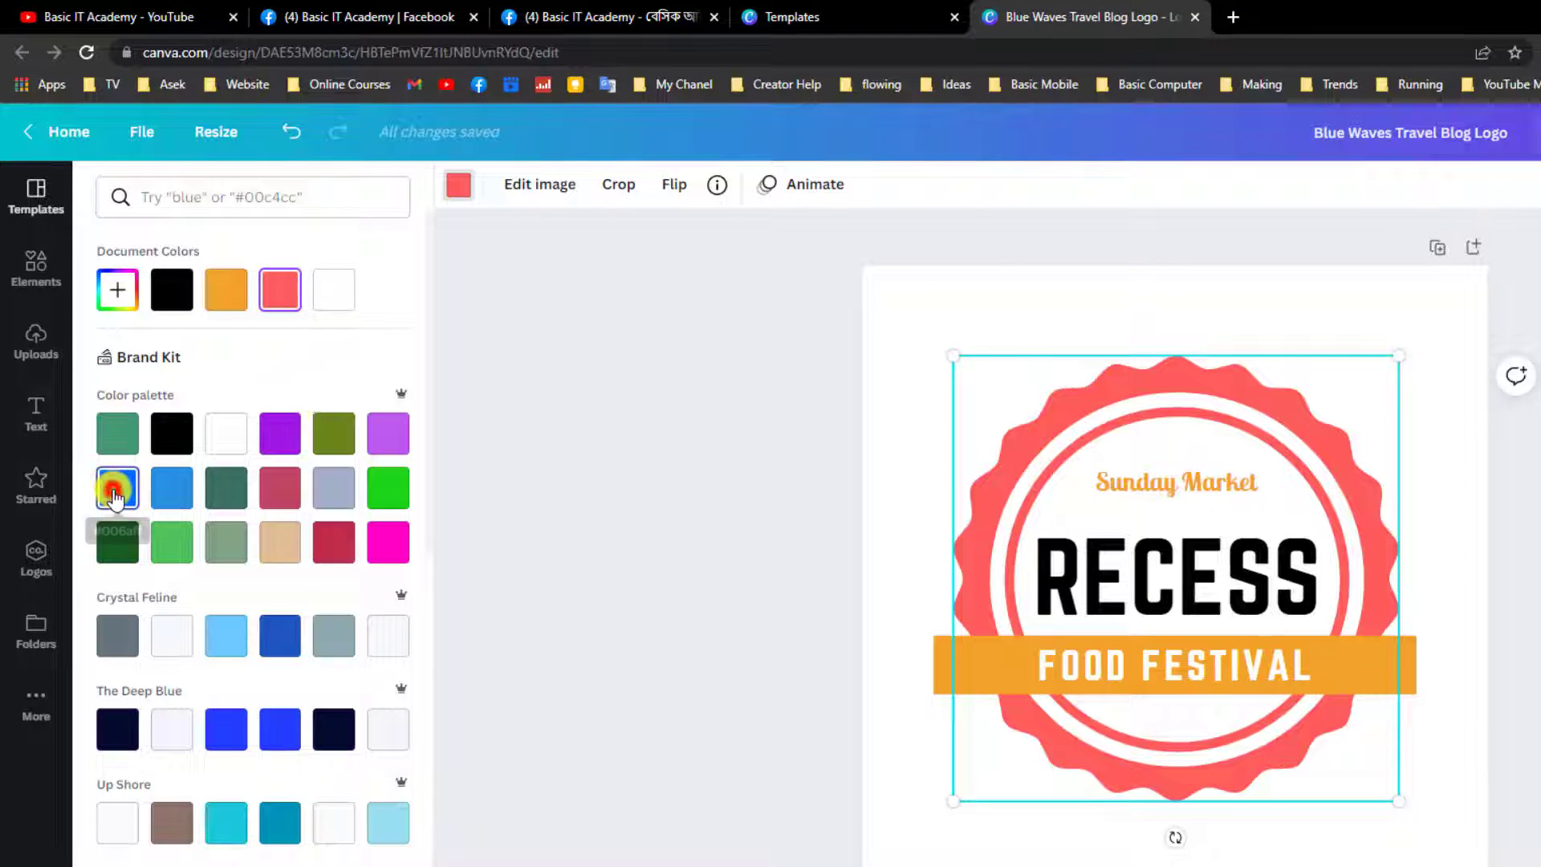
click(294, 440)
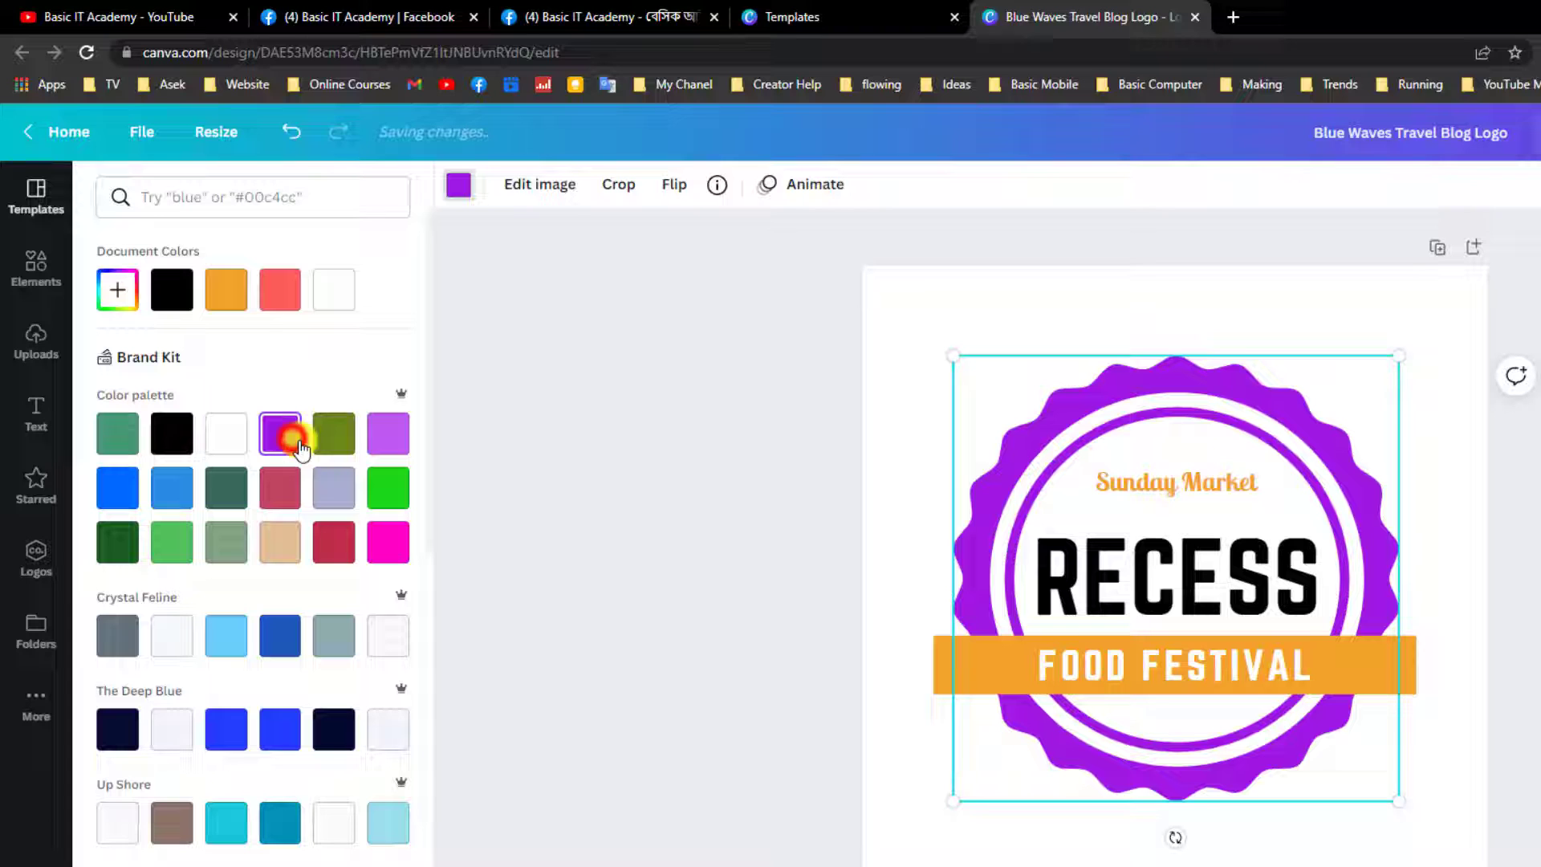
- Try other palette colours on the scalloped badge and settle on the pinkish red from the Berry Blues palette
click(333, 542)
click(386, 553)
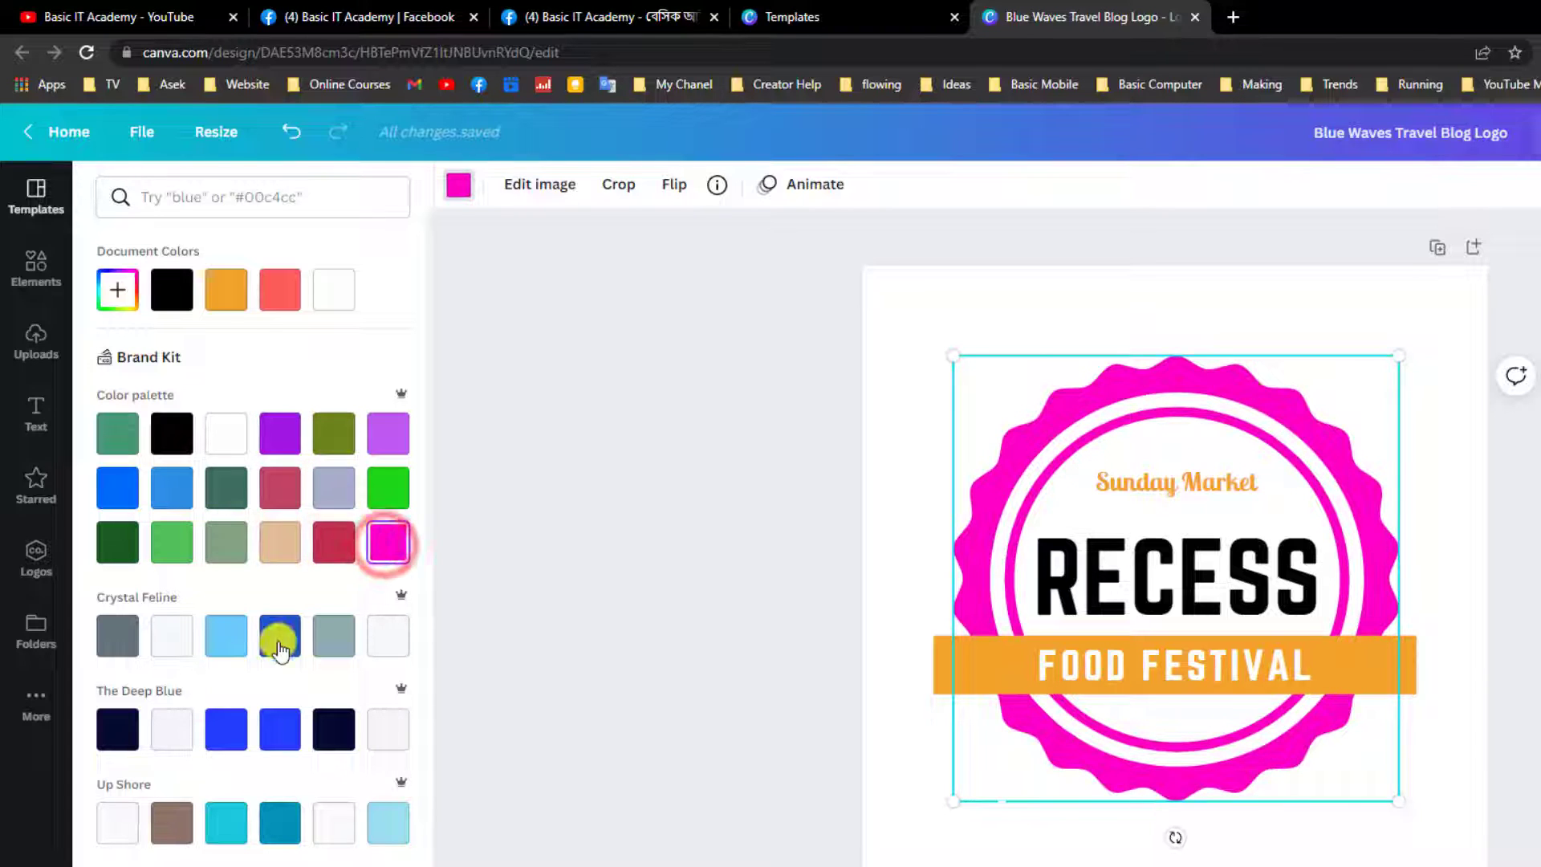
scroll(276, 638, down, 8)
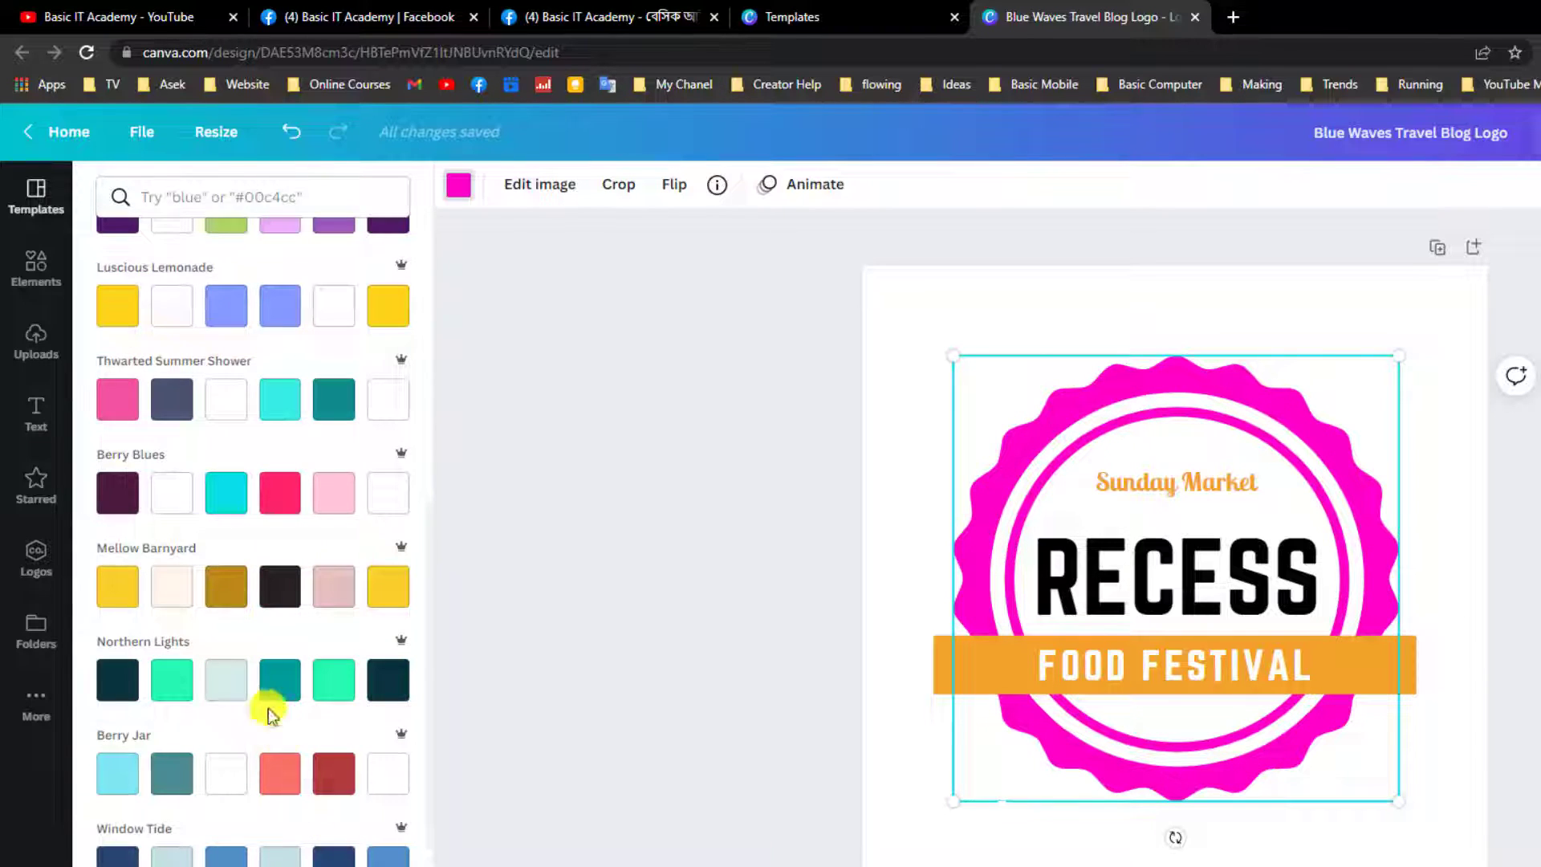
click(280, 504)
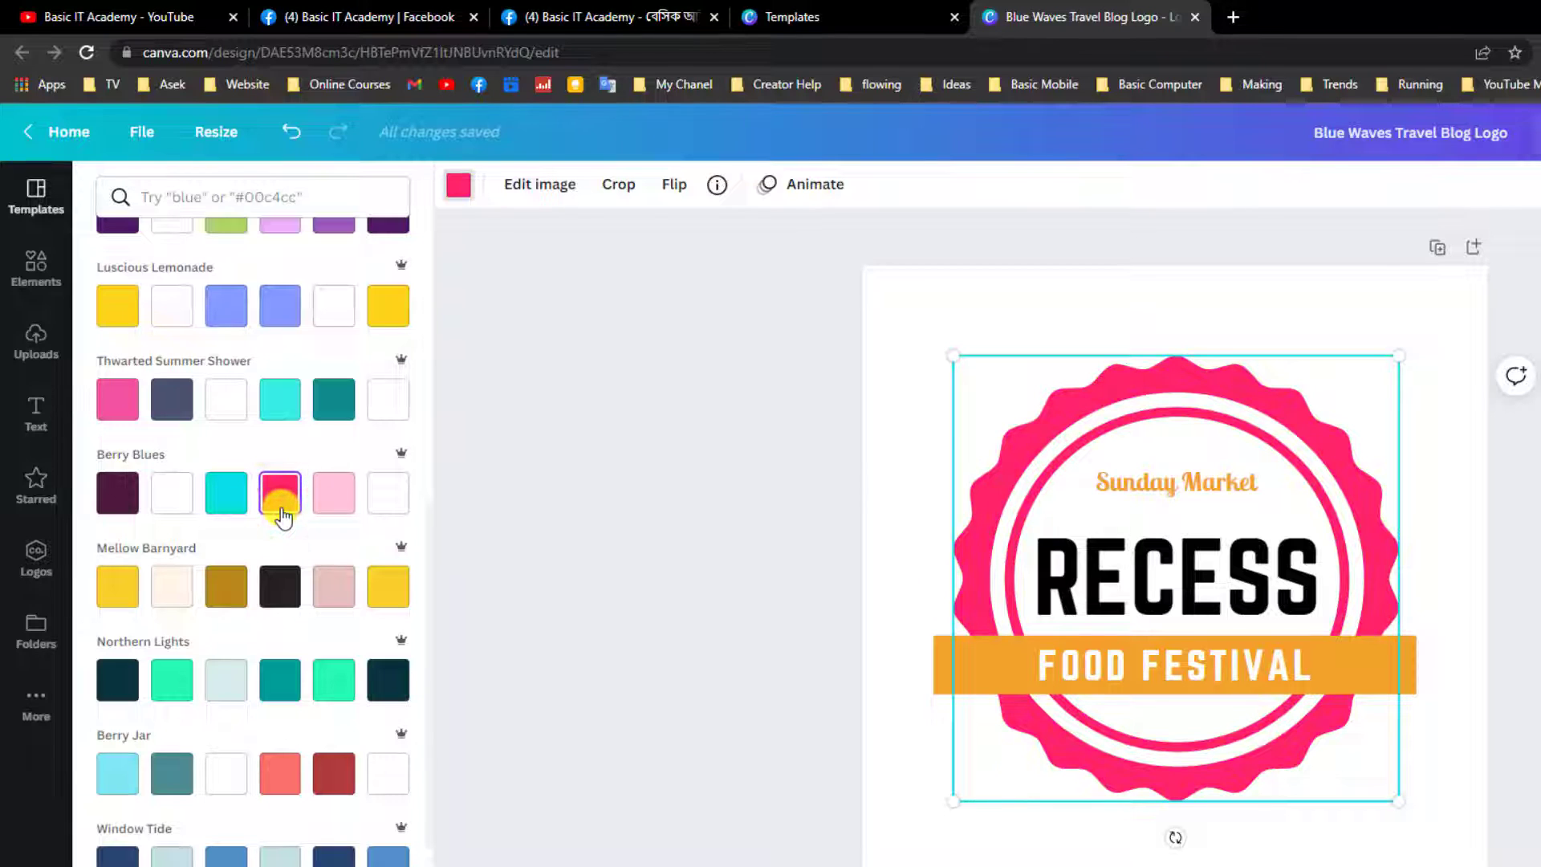
click(1453, 631)
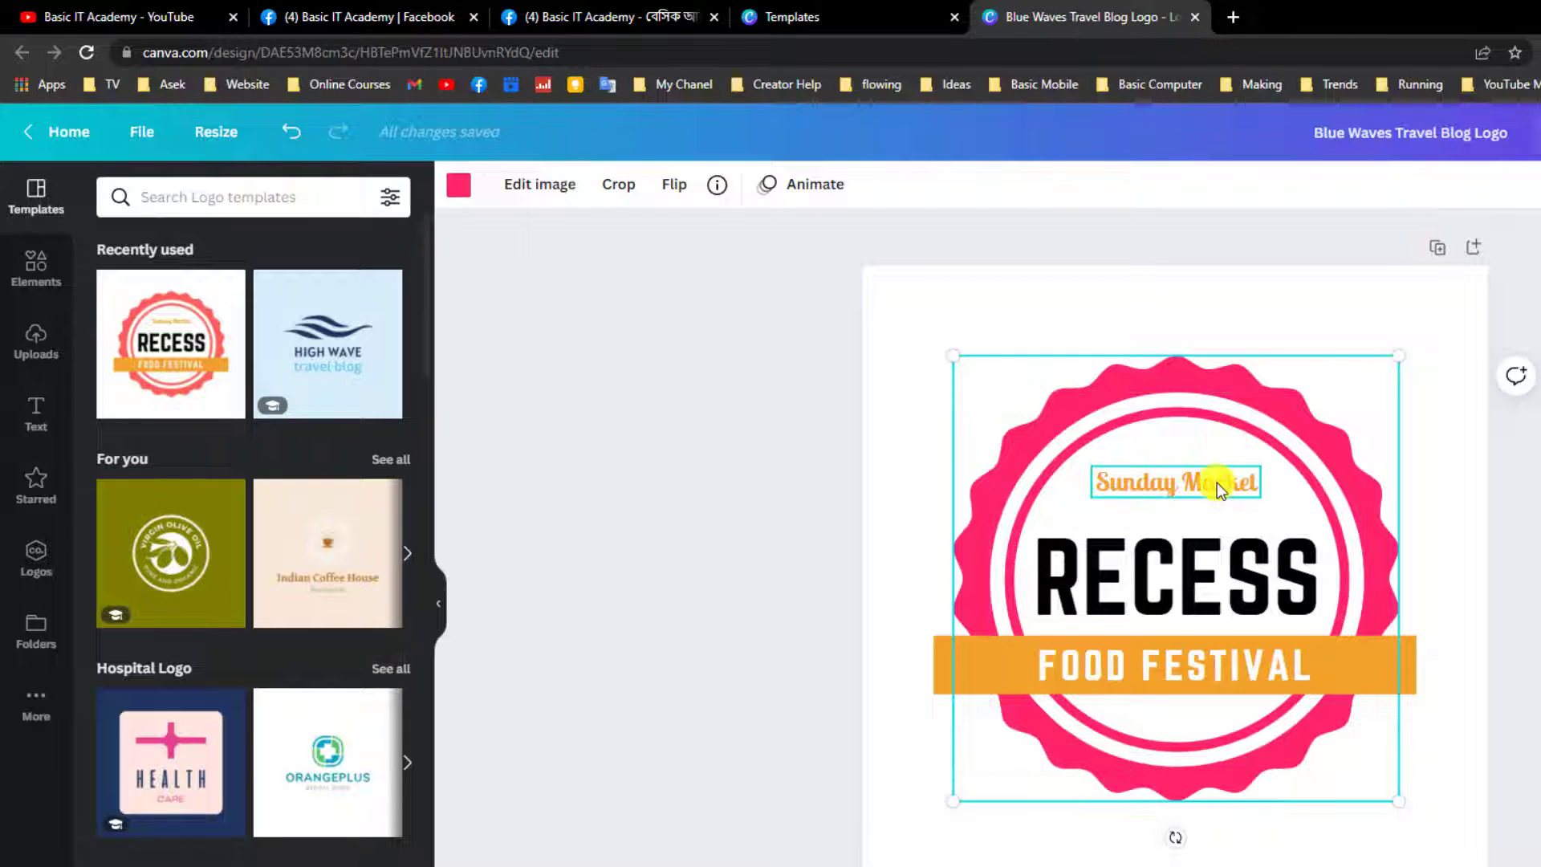
- Delete the "Sunday Market" text above RECESS
click(1184, 485)
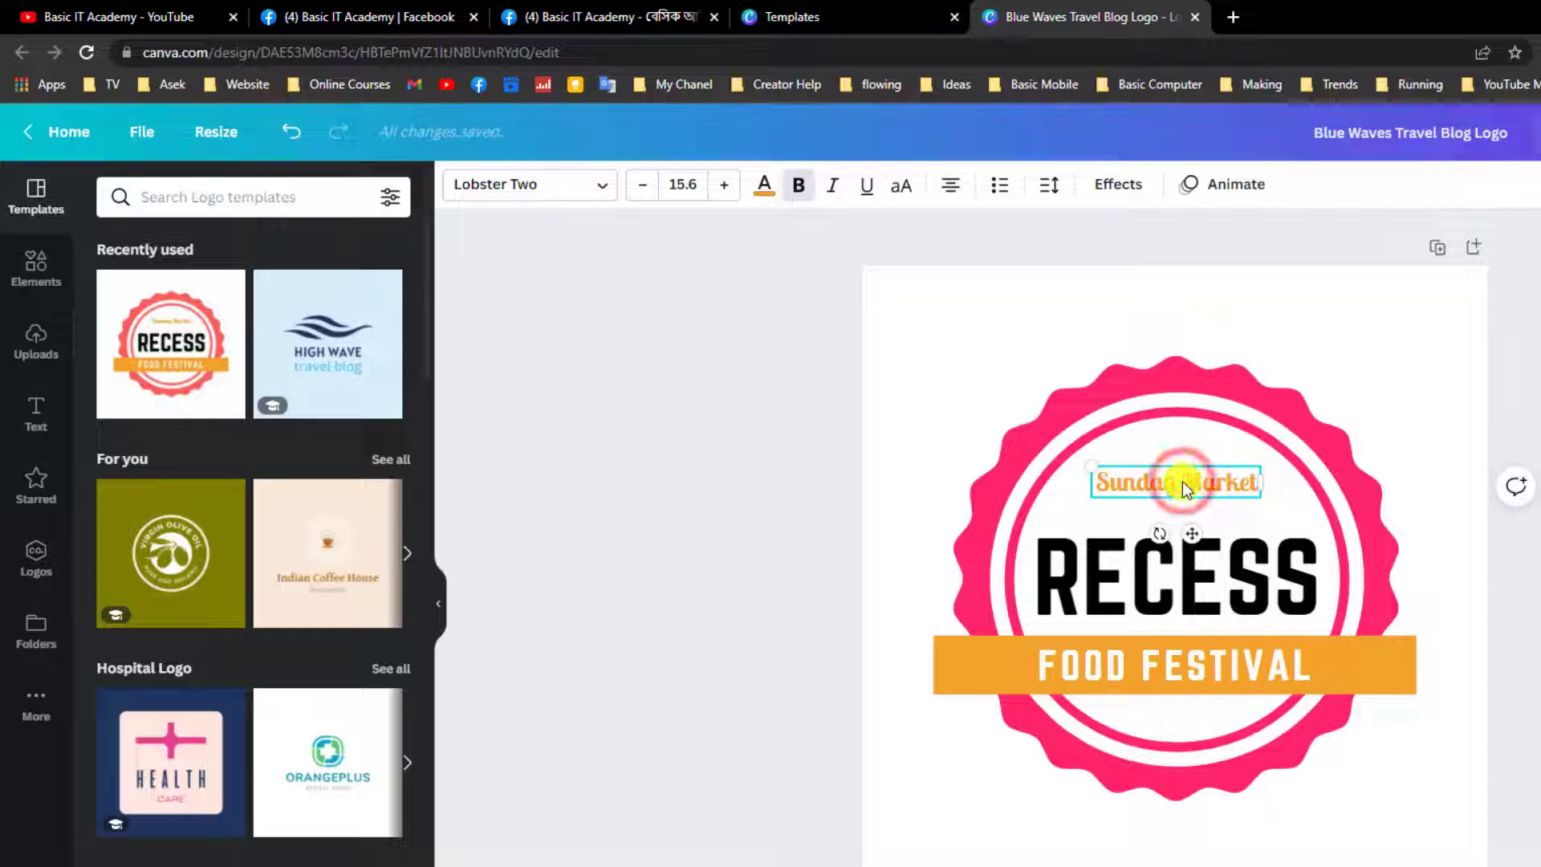
click(1183, 482)
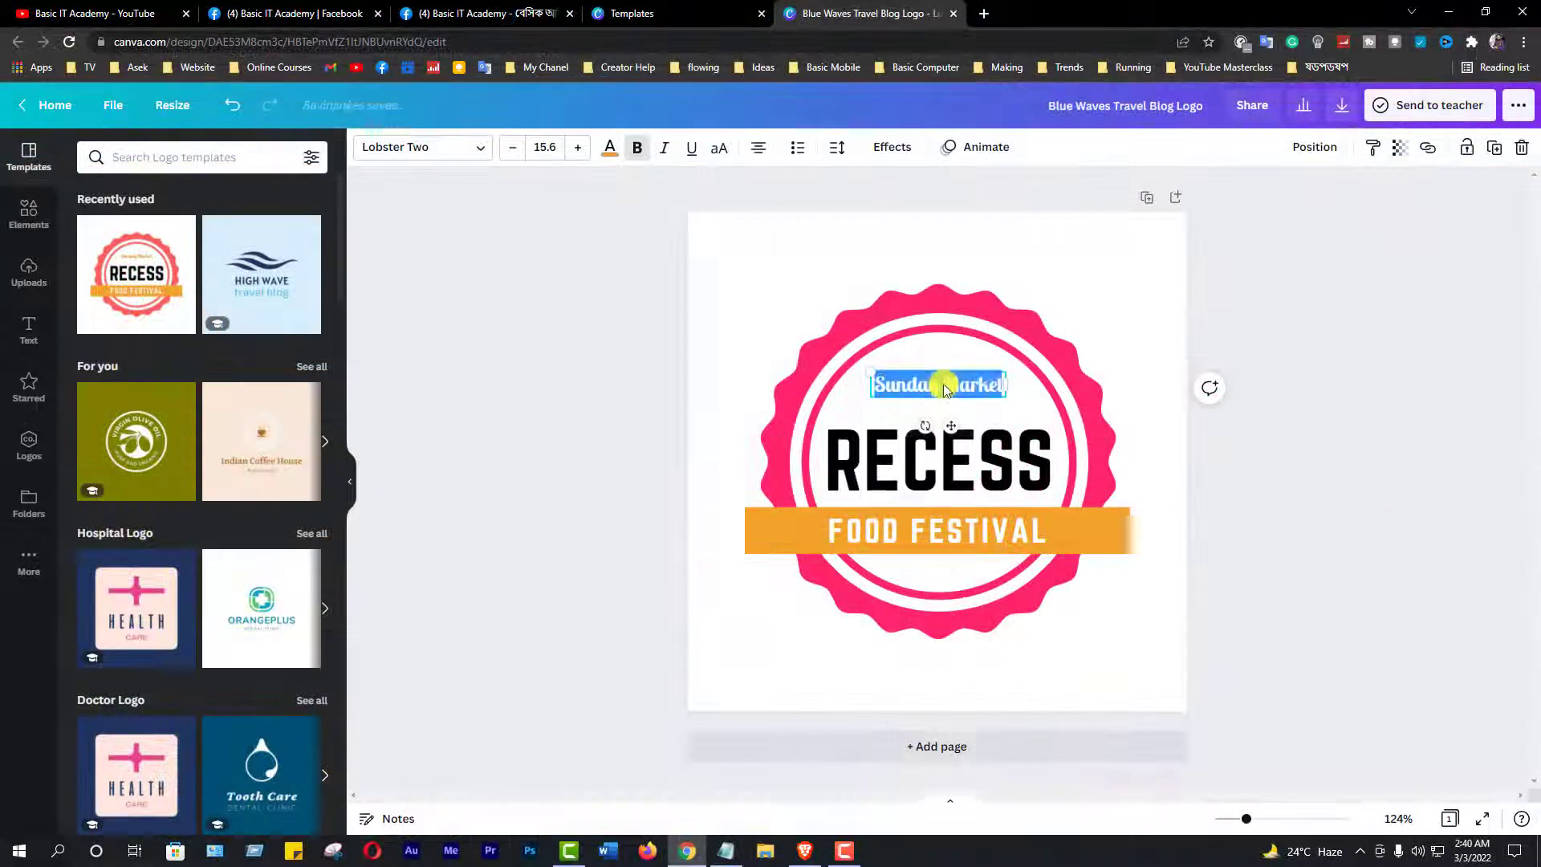
key(BackSpace)
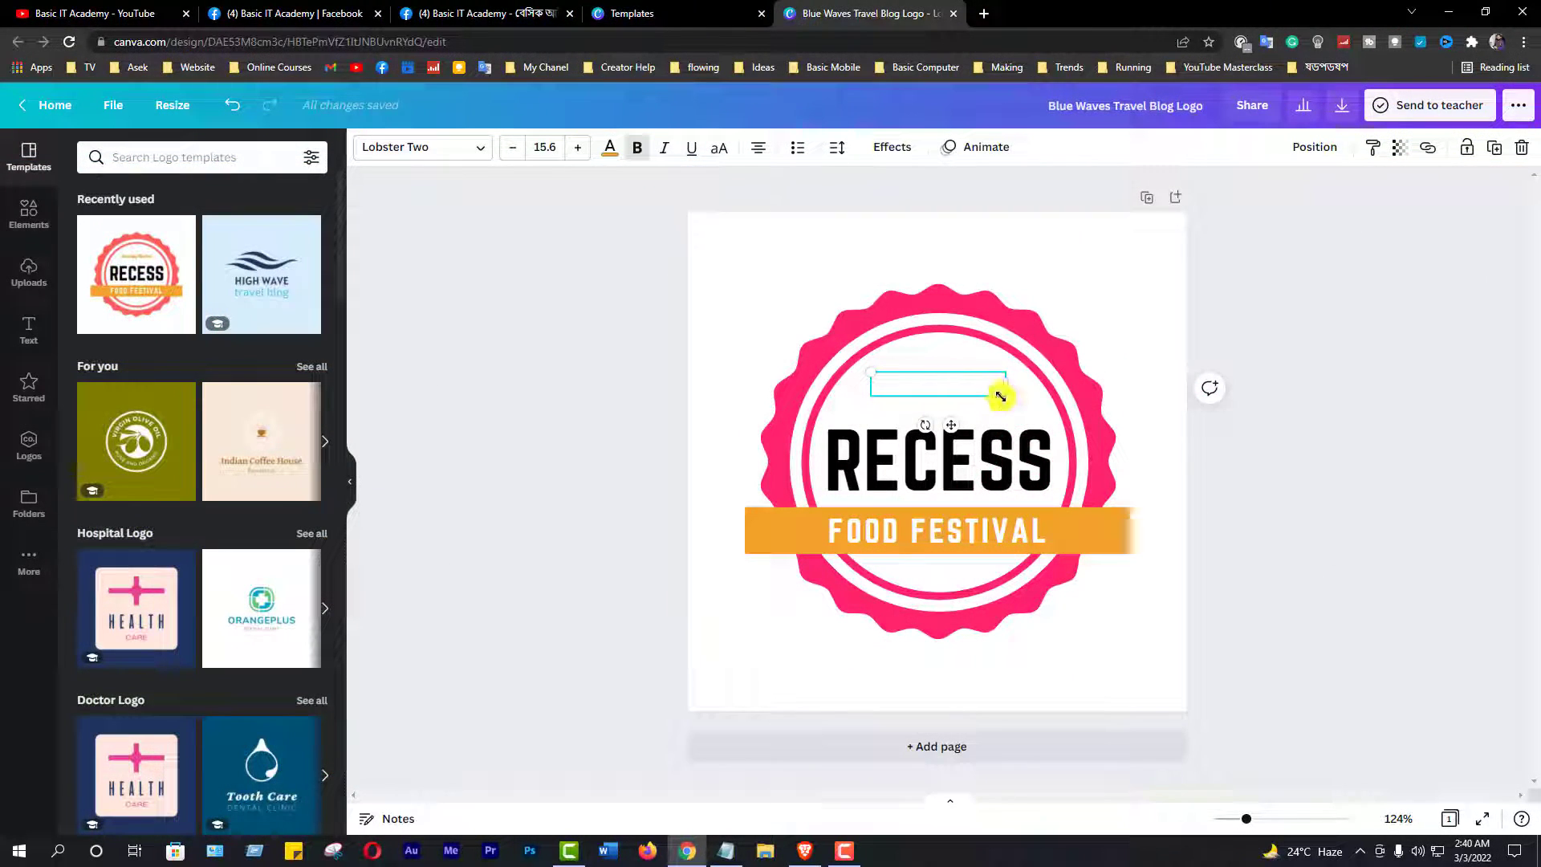
click(951, 379)
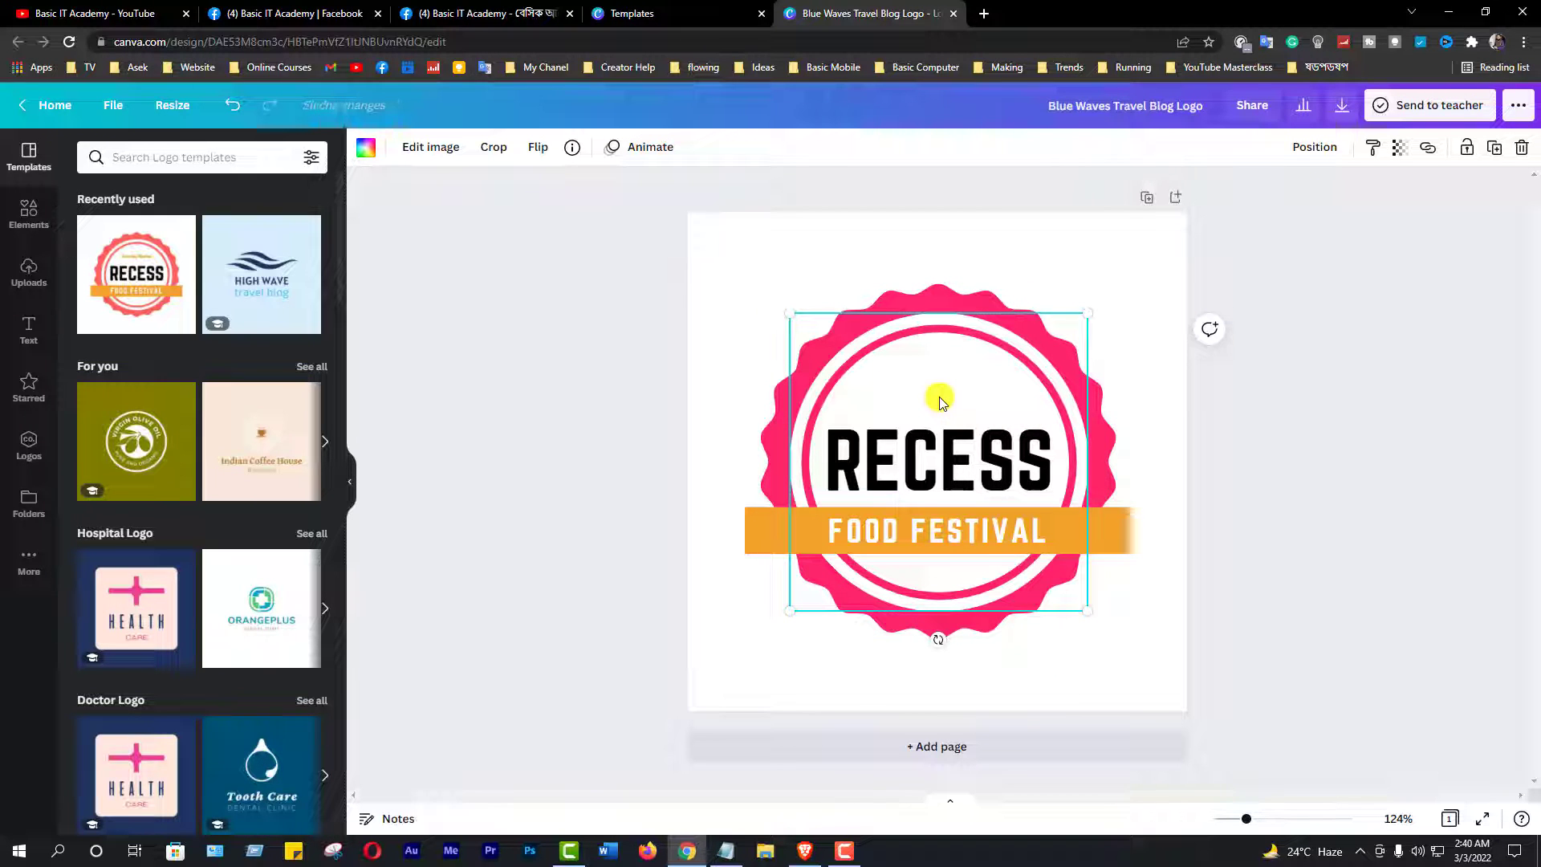
key(ctrl+z)
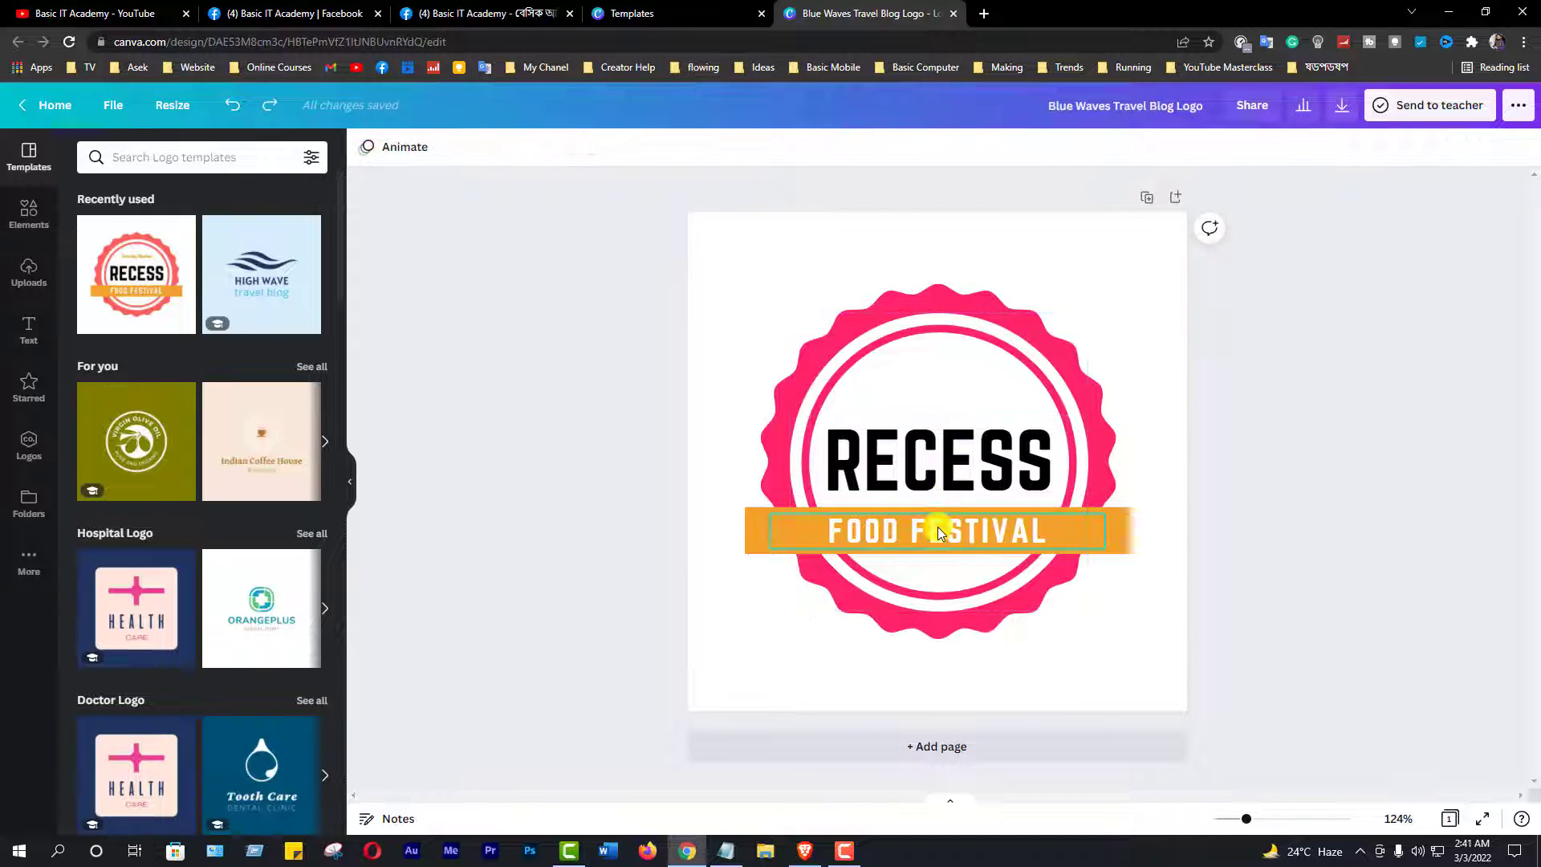
- Copy "Computer Learning" from the channel description in Notepad and replace the FOOD FESTIVAL banner text with it
double_click(908, 489)
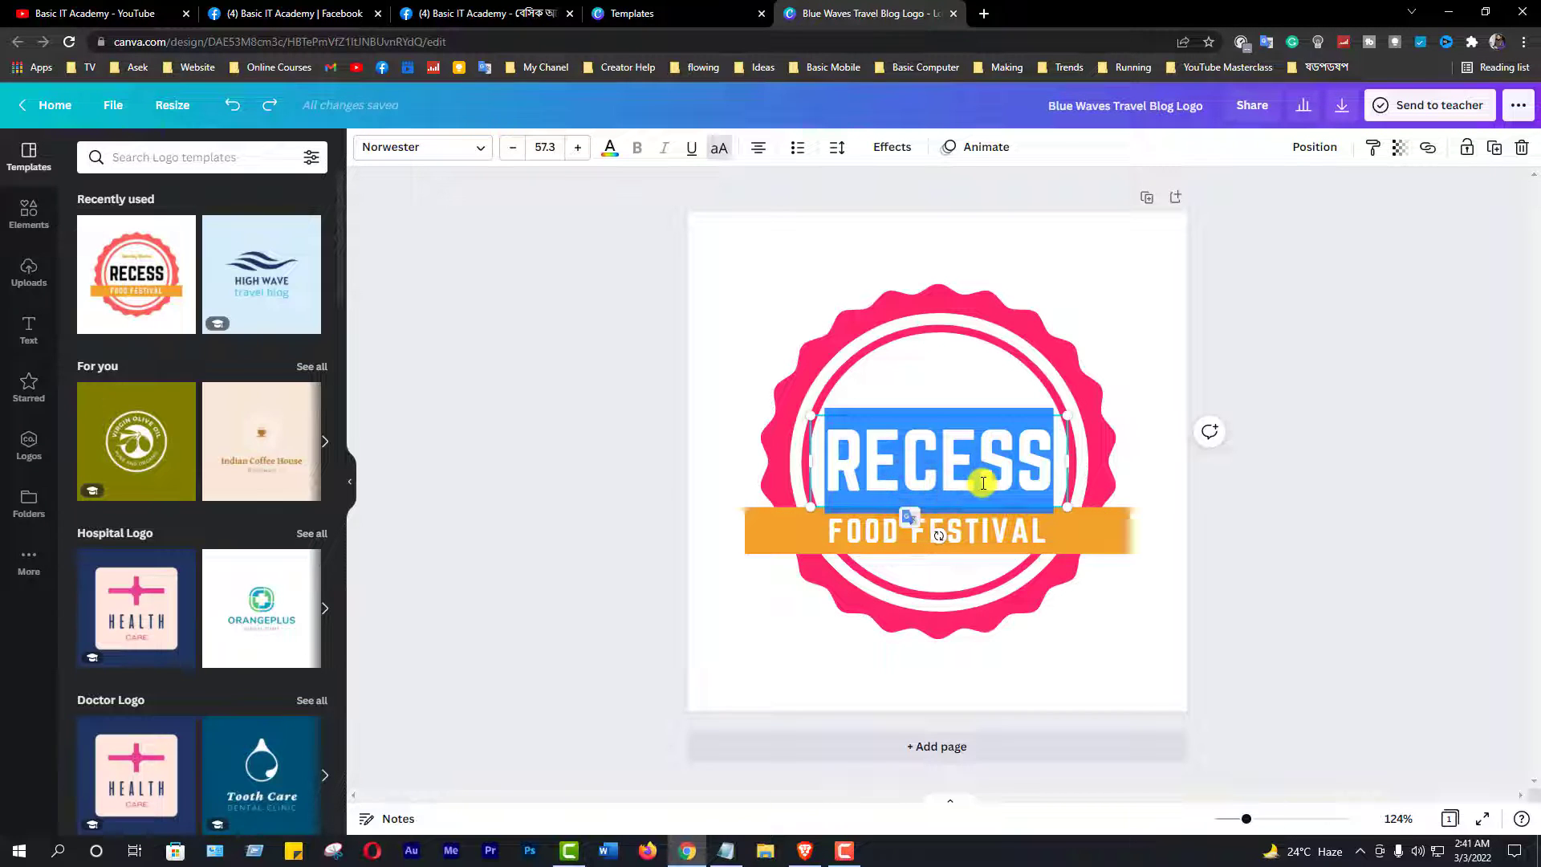
click(979, 531)
click(980, 532)
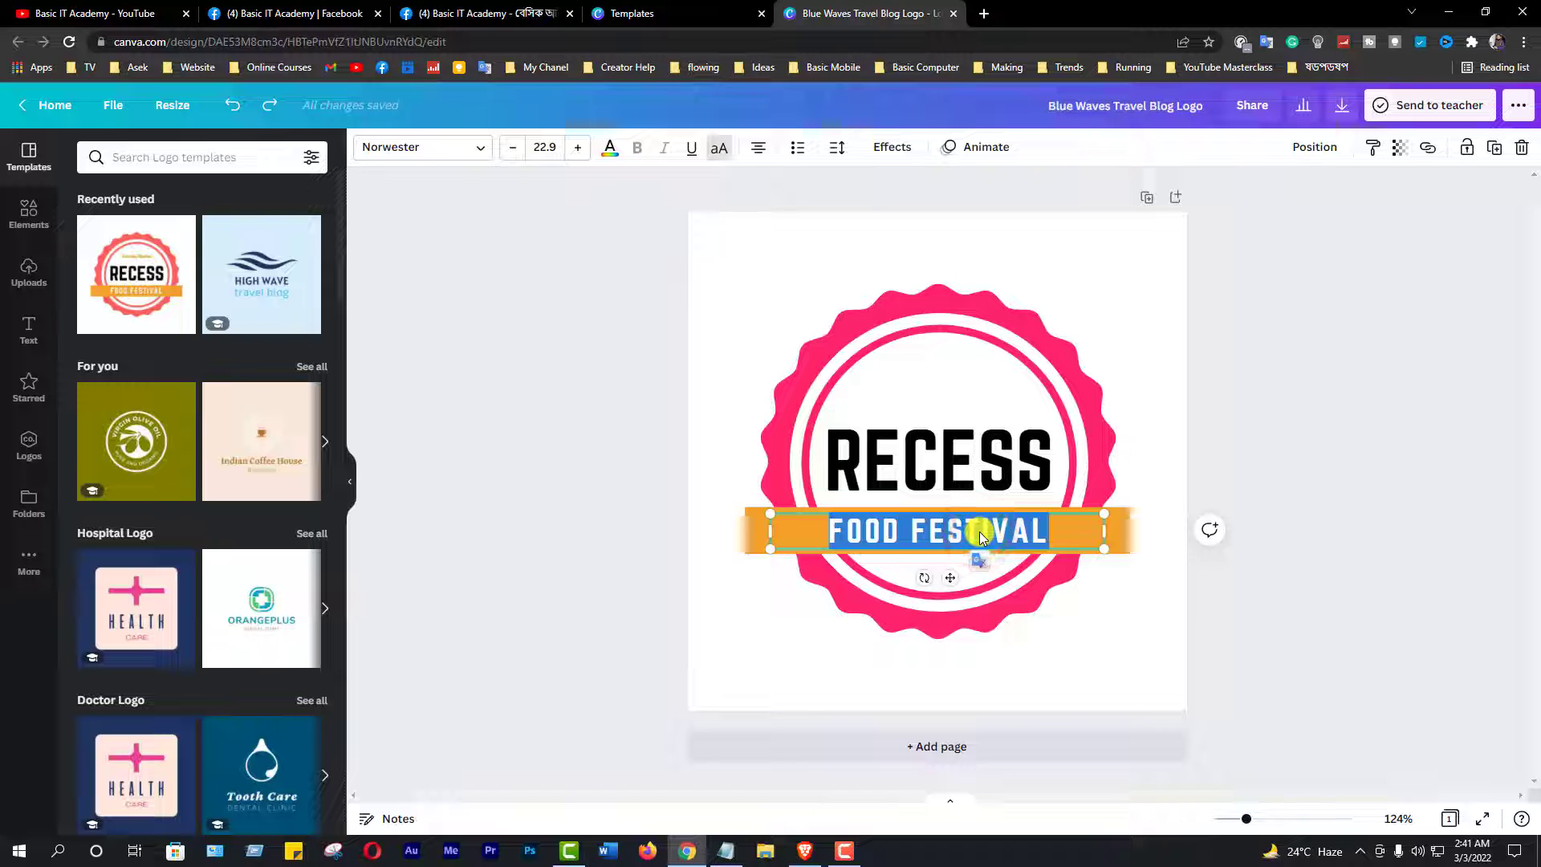
click(732, 854)
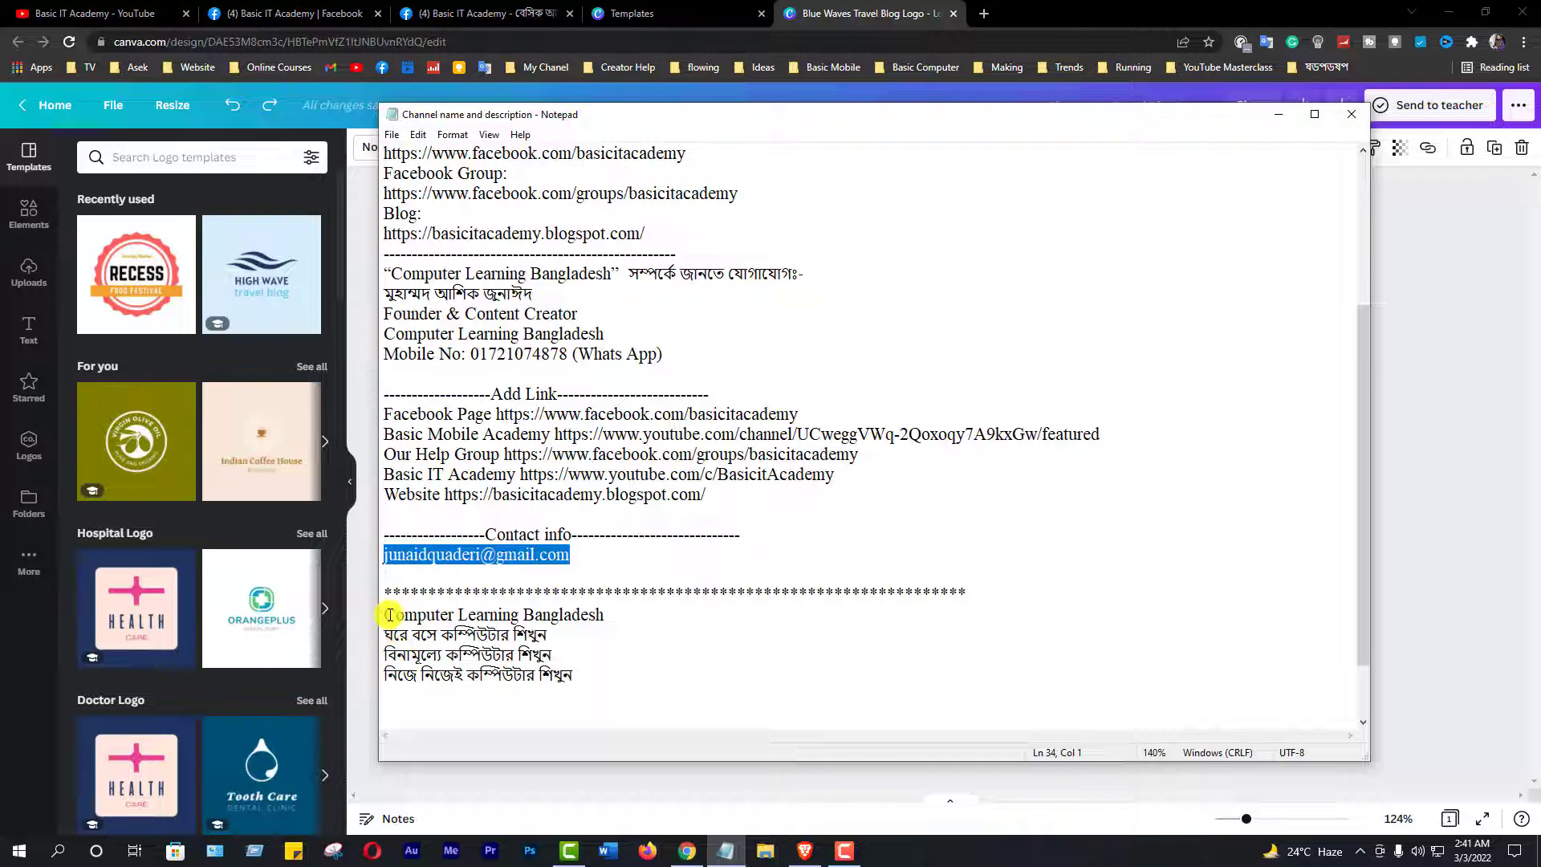
drag(388, 615, 602, 614)
click(594, 615)
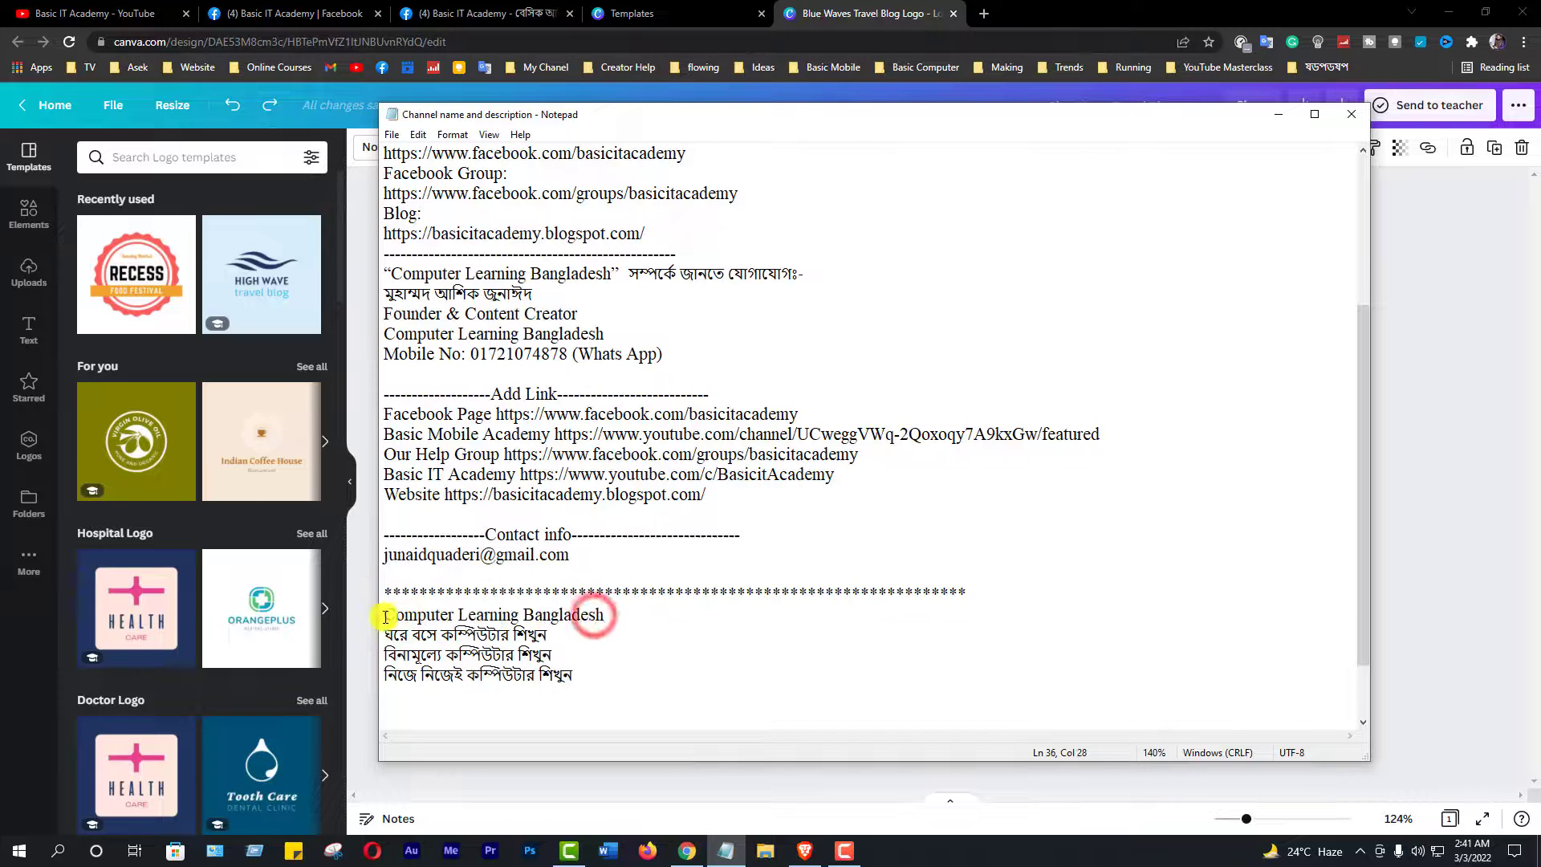
drag(385, 617, 518, 613)
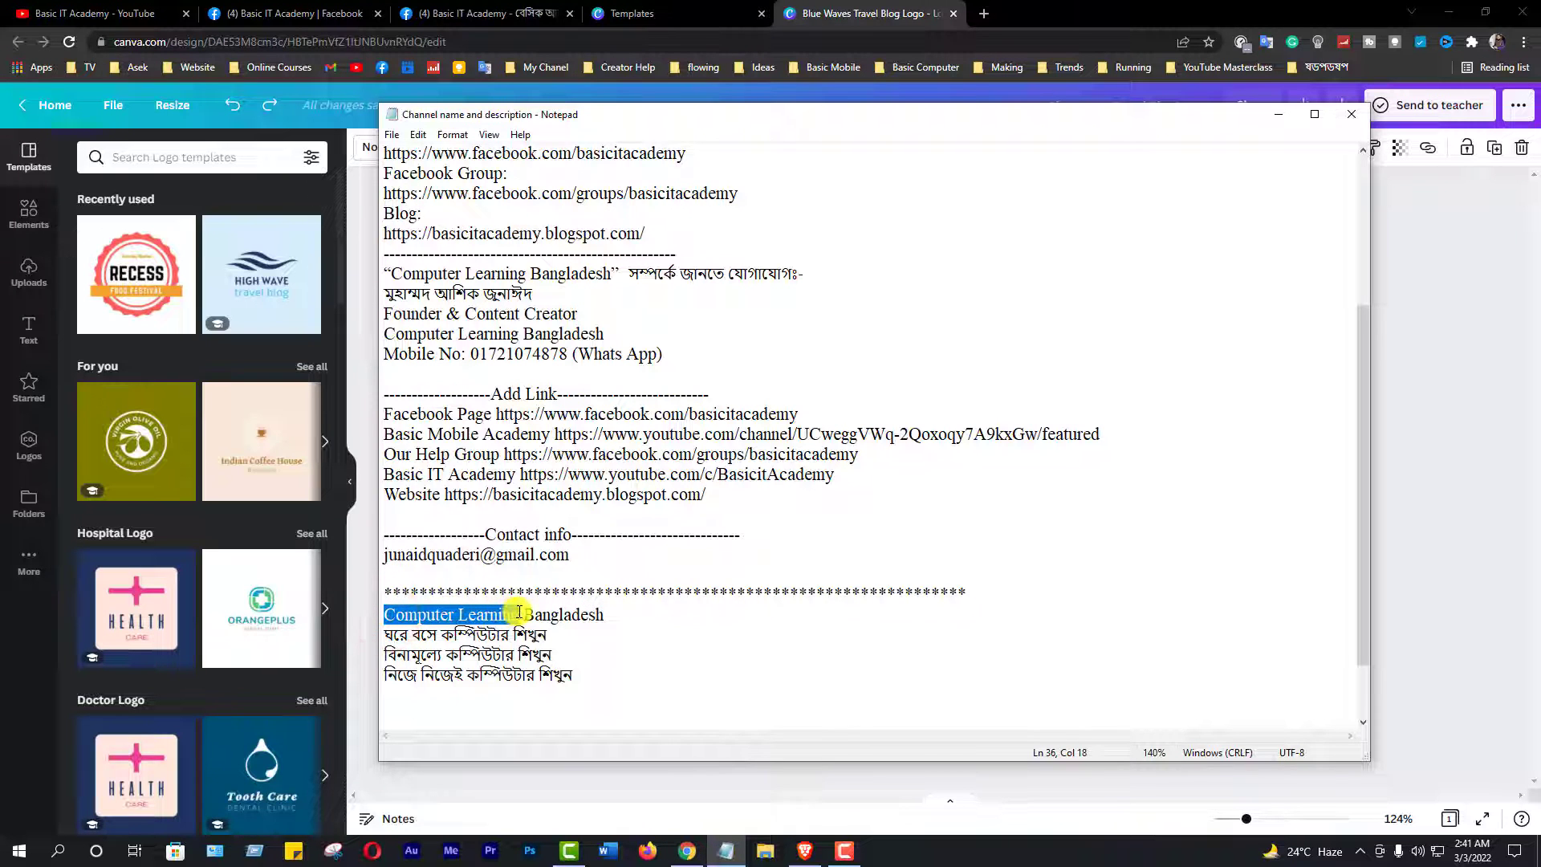
right_click(508, 613)
click(567, 416)
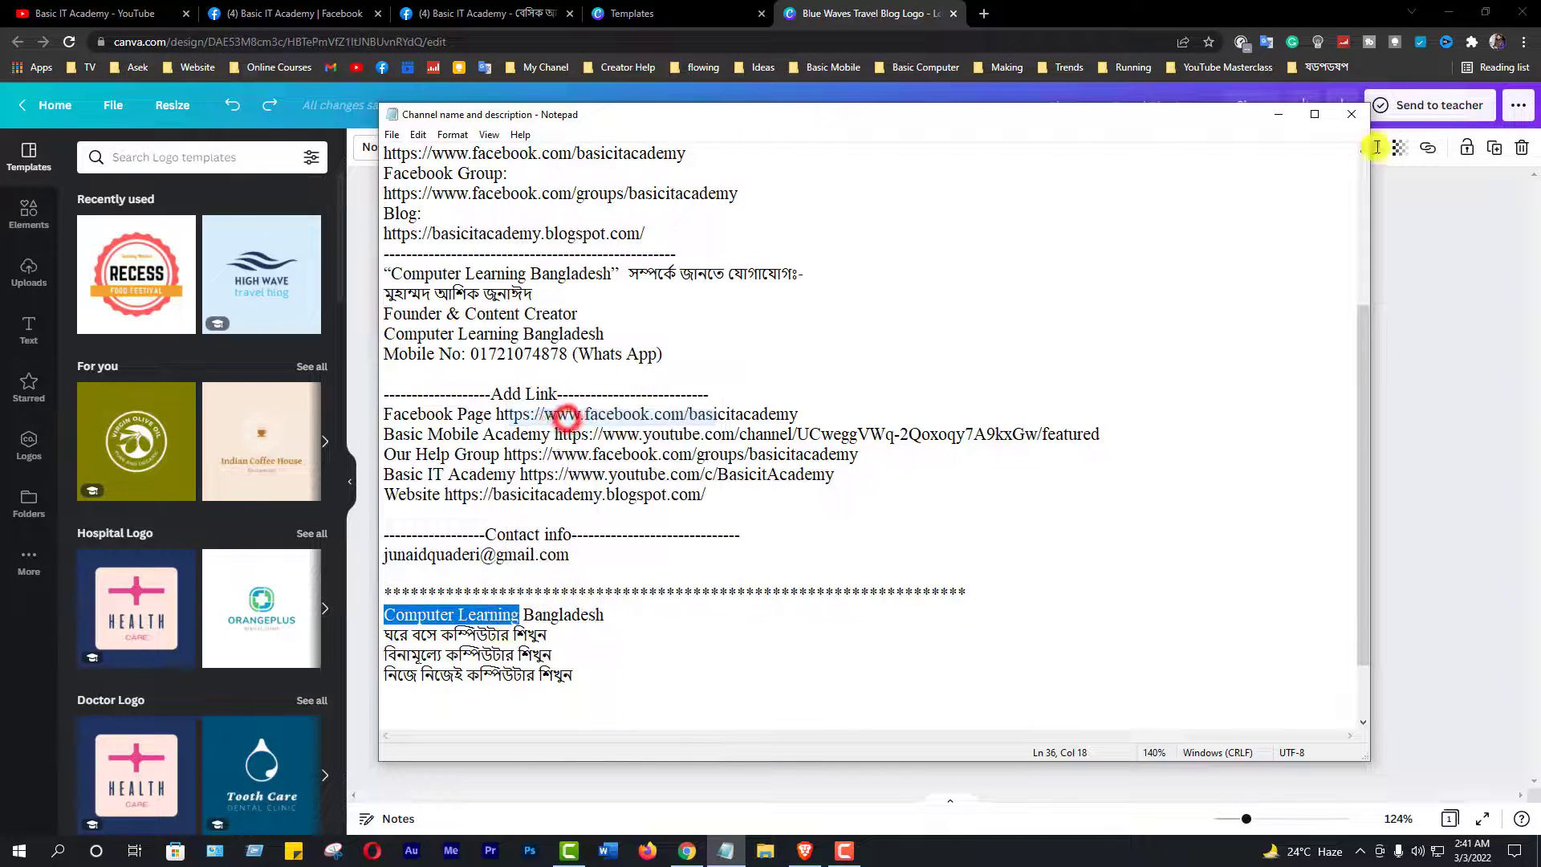
click(1279, 114)
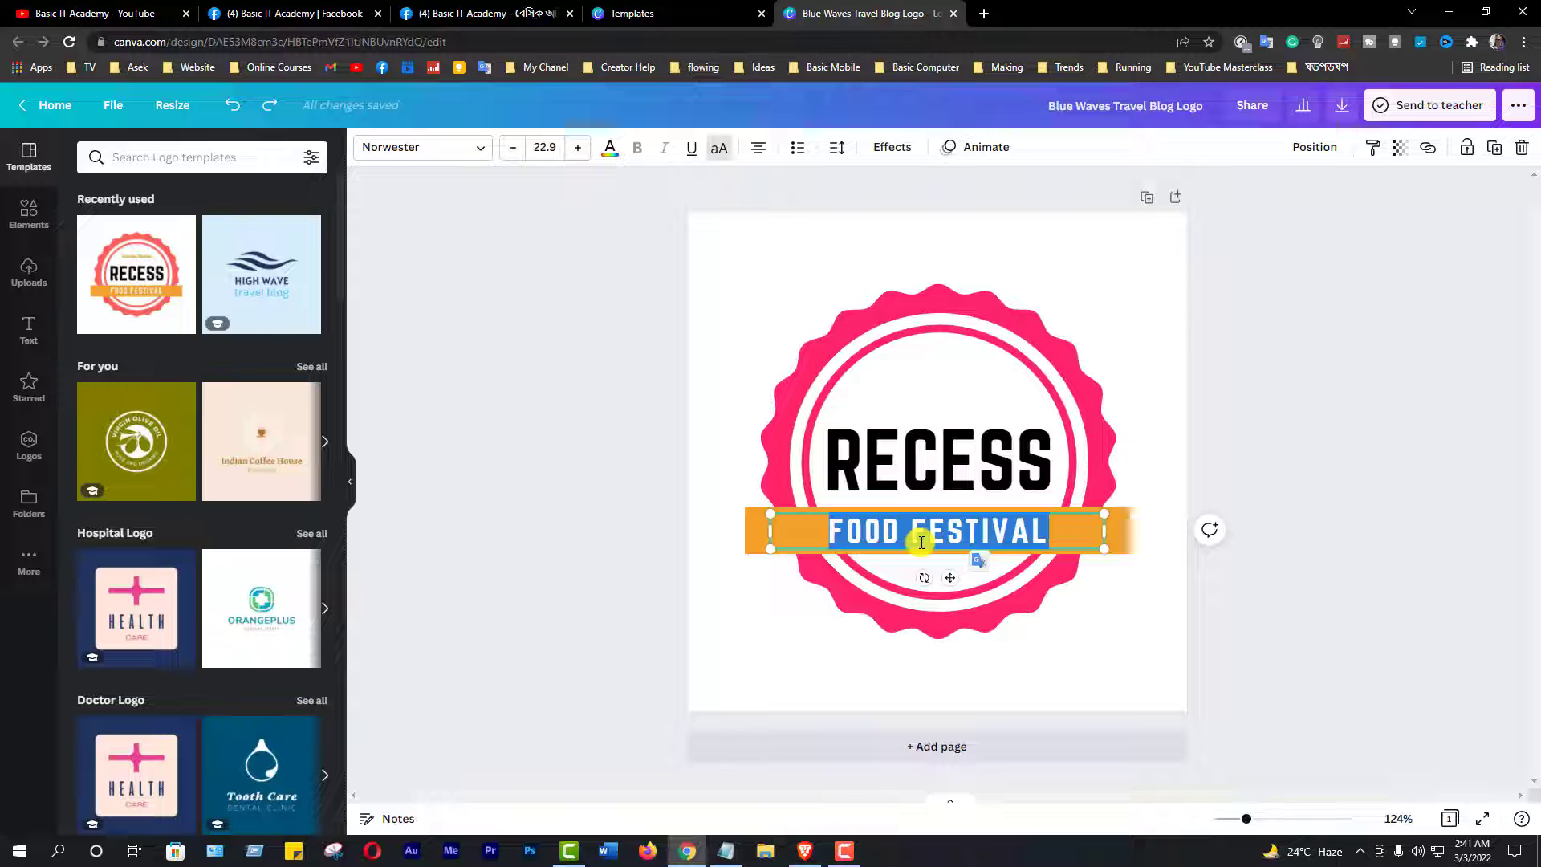
key(ctrl+v)
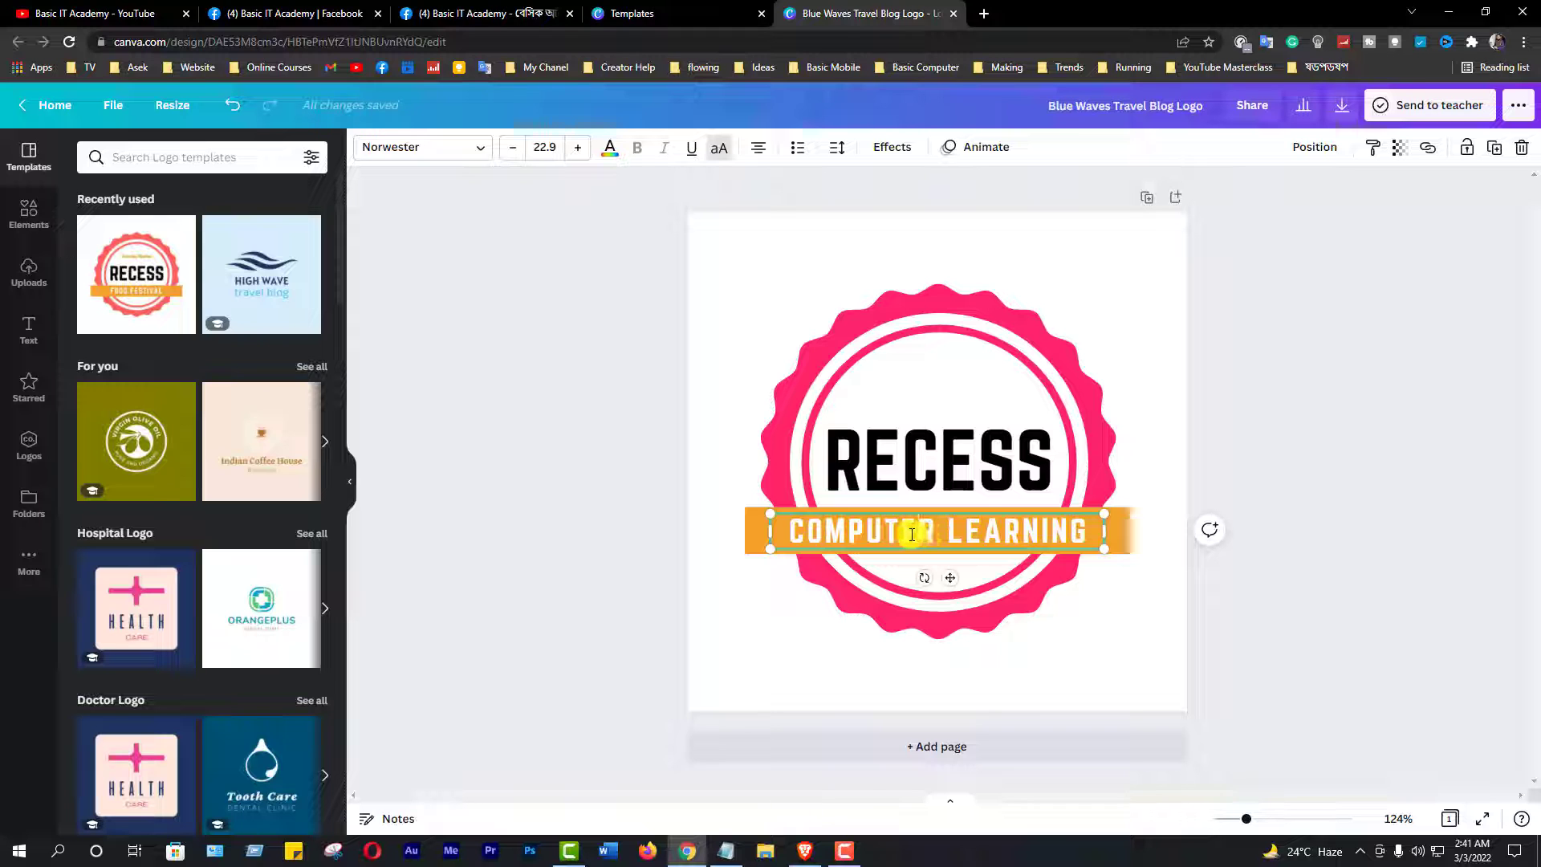
- Recolour the "Computer Learning" banner text black using the document colours
click(610, 151)
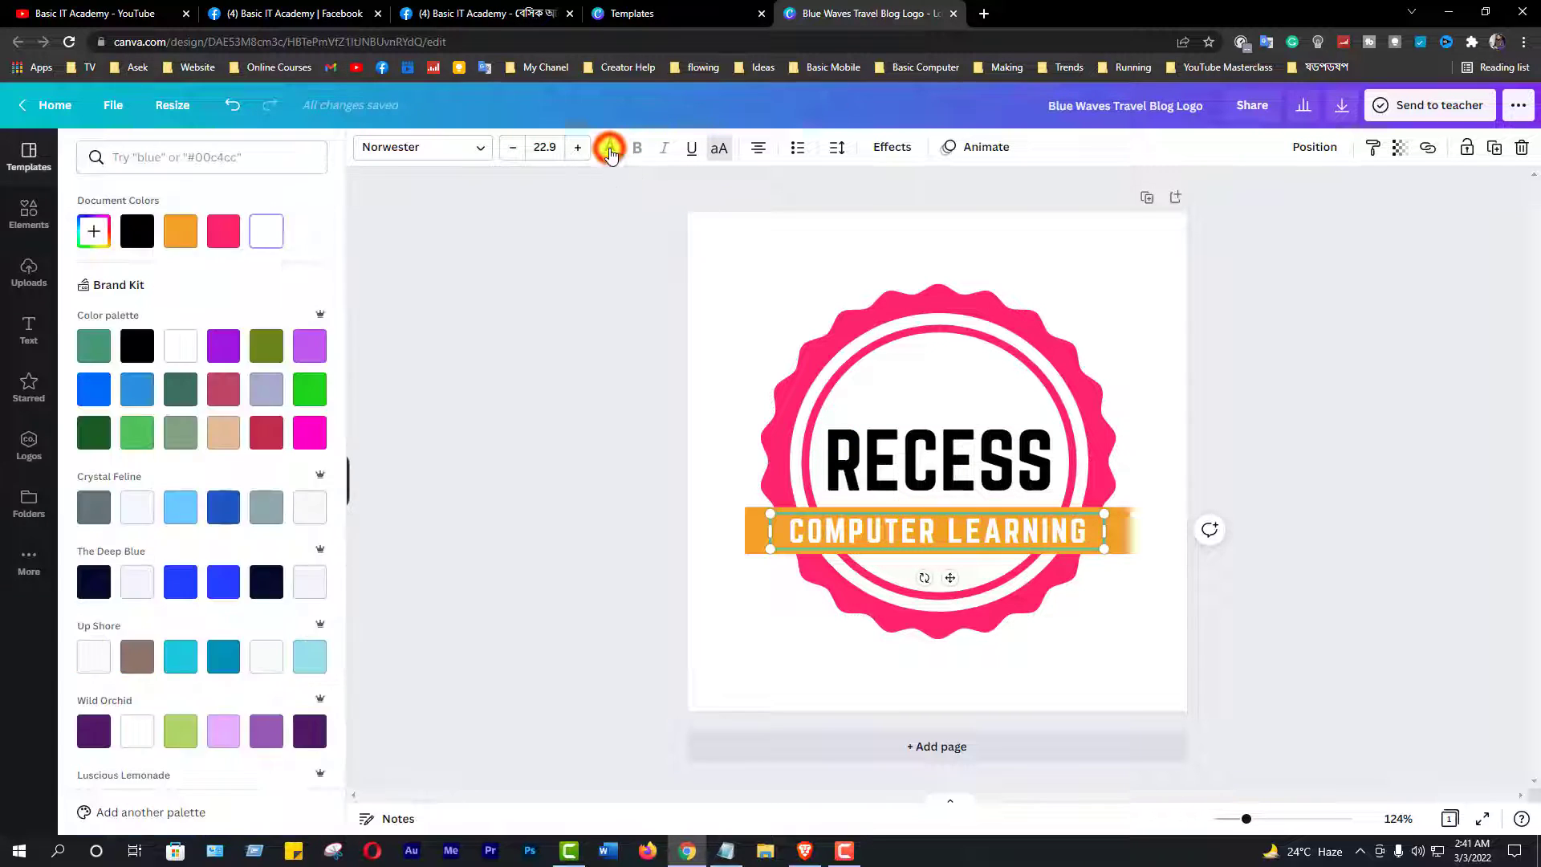
click(138, 232)
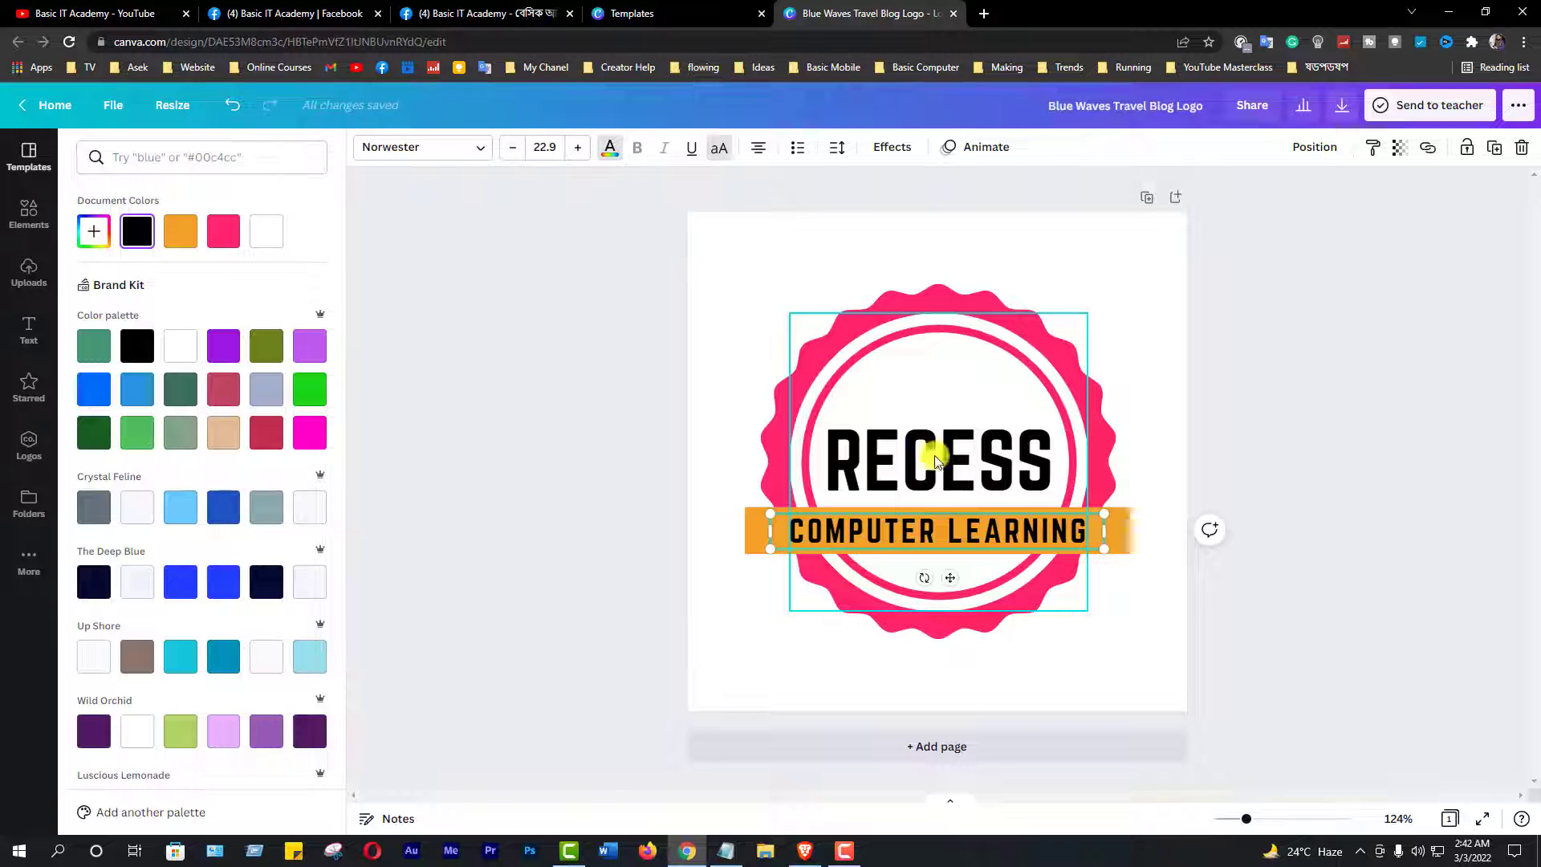
click(920, 532)
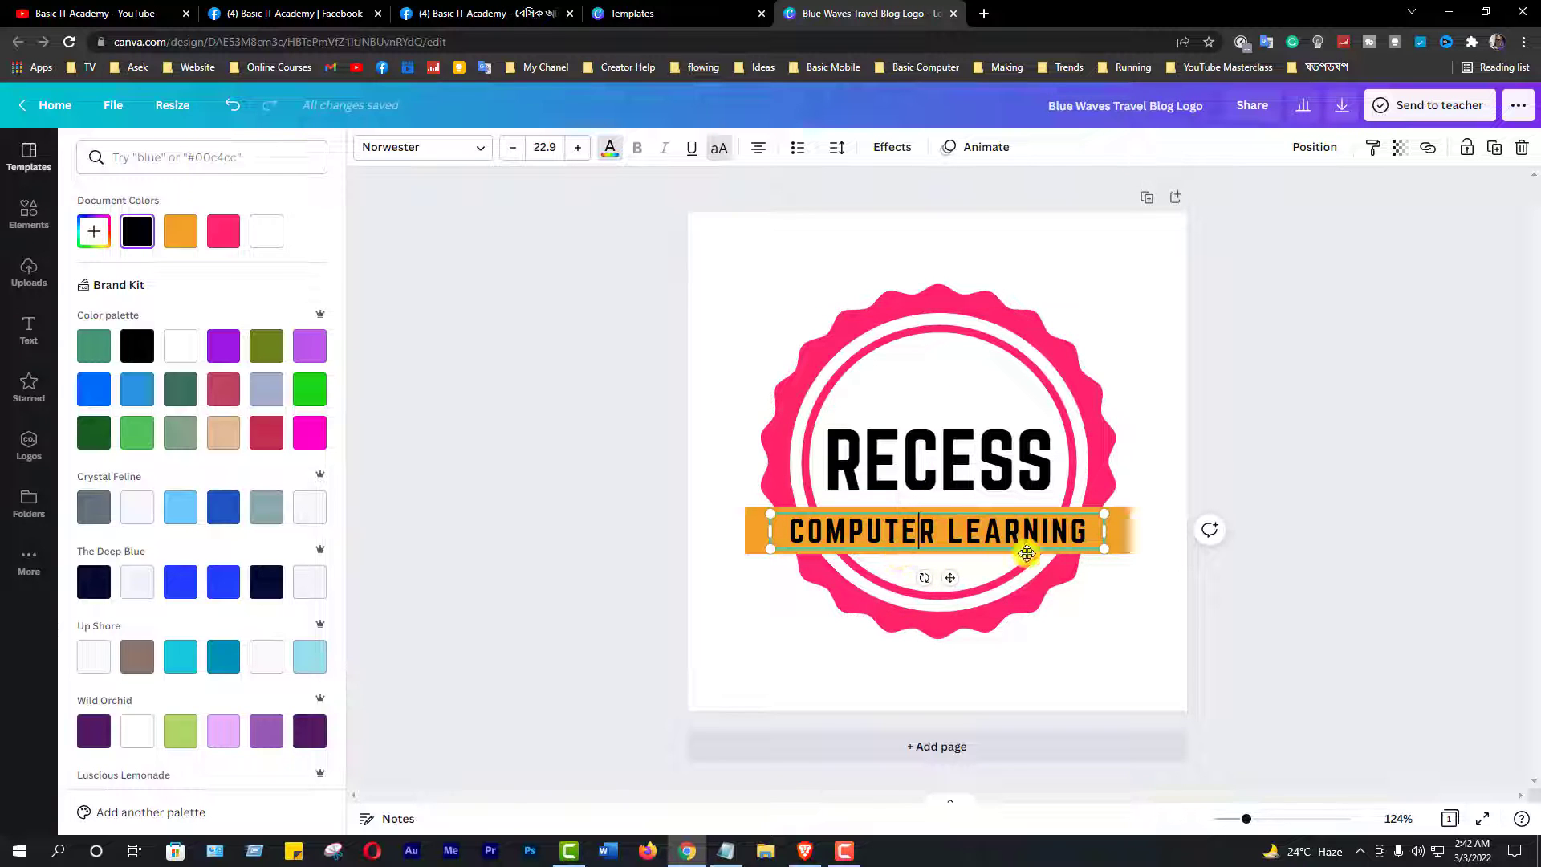
click(1146, 591)
click(1070, 536)
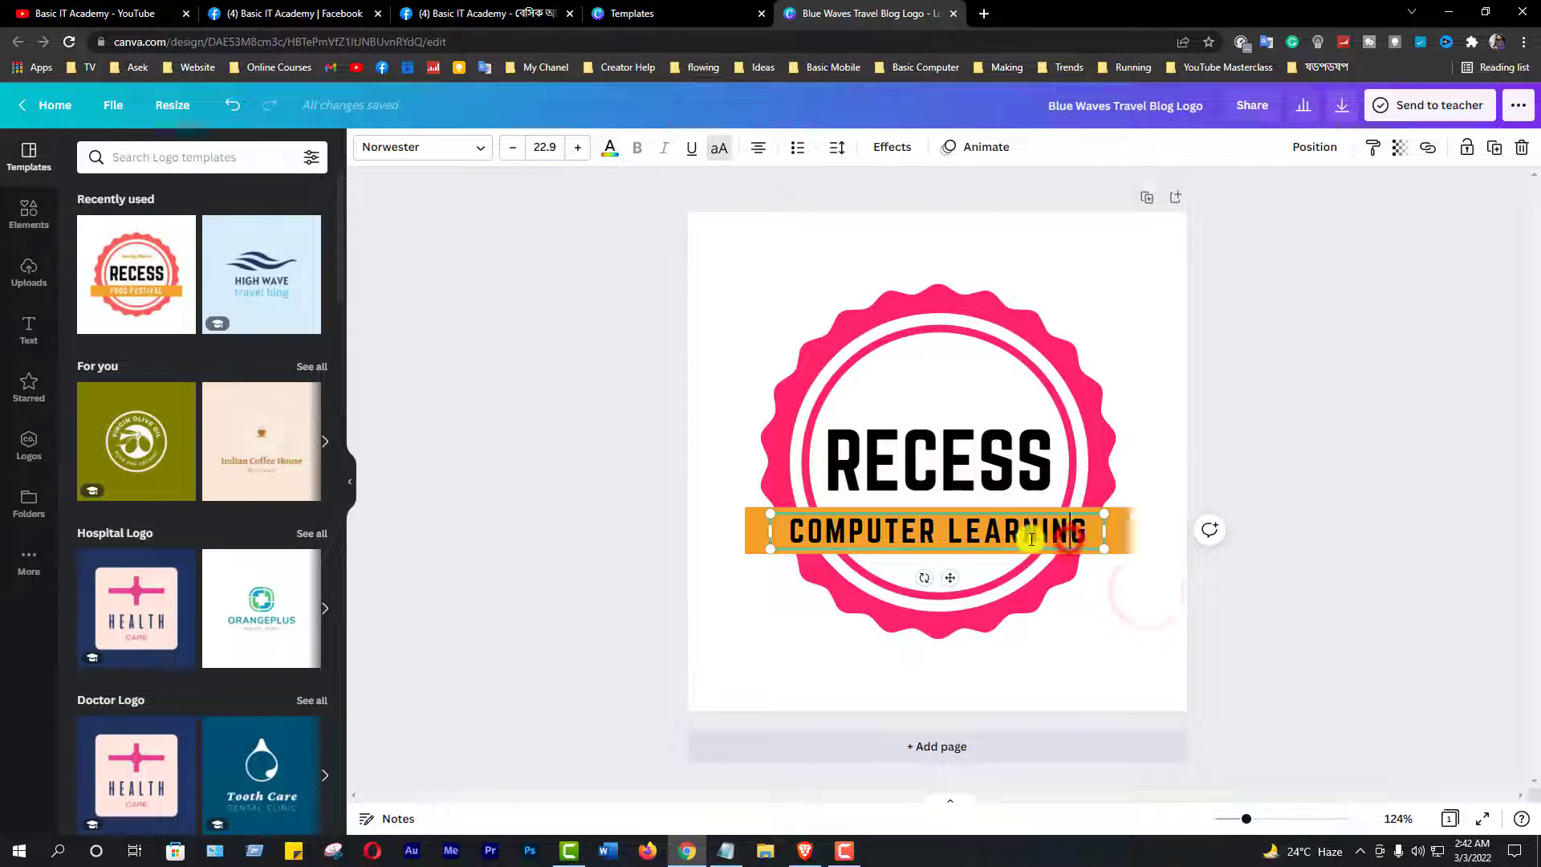
click(773, 325)
click(724, 323)
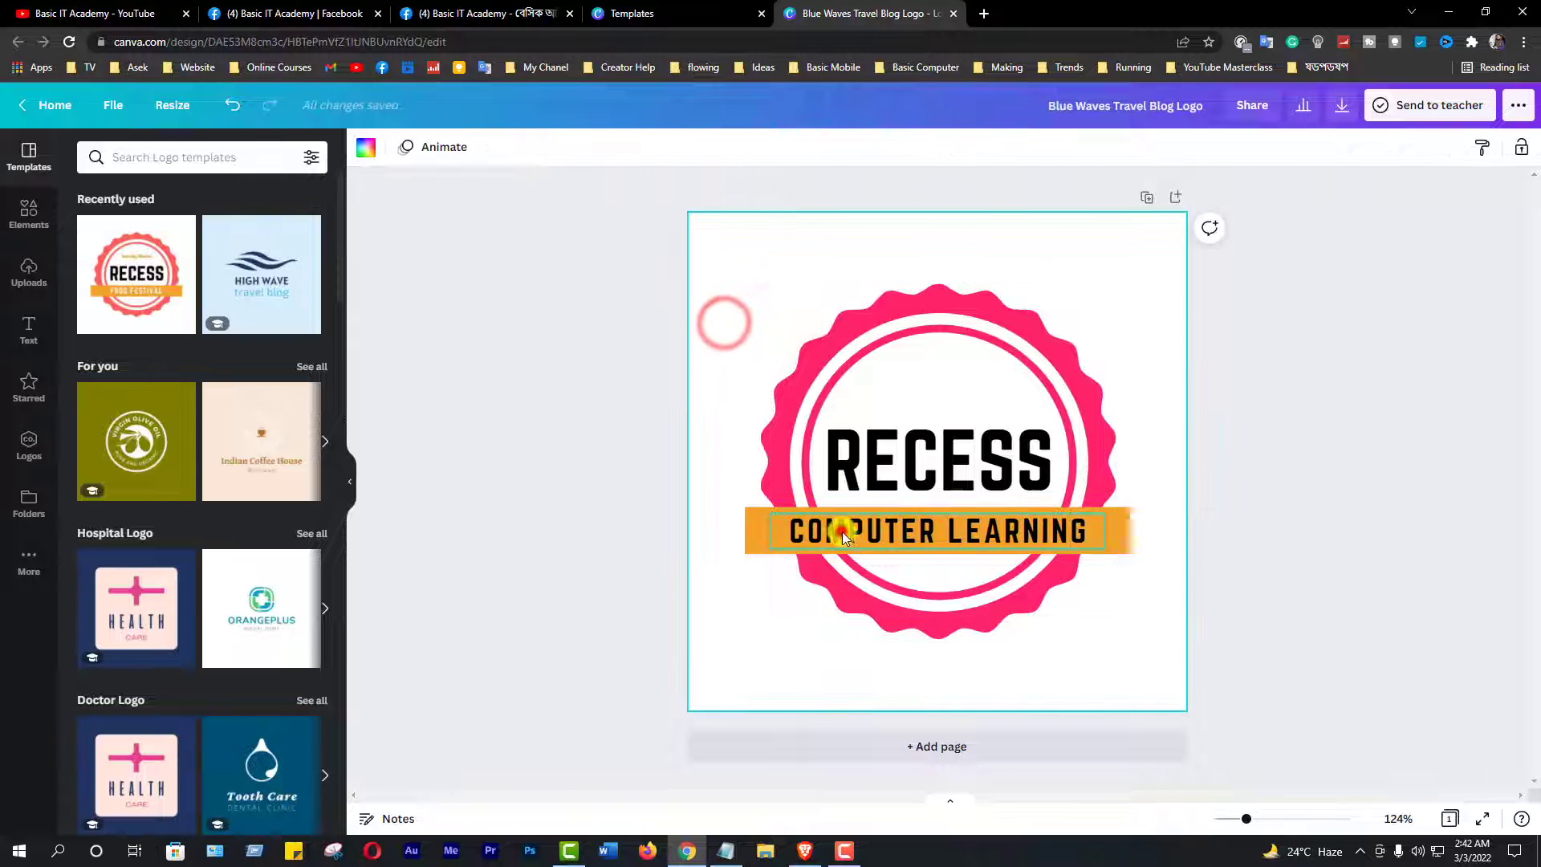
- Move the "Computer Learning" text above RECESS, shrink it to a font size of about 16.2, and shift RECESS slightly down
drag(842, 532, 859, 382)
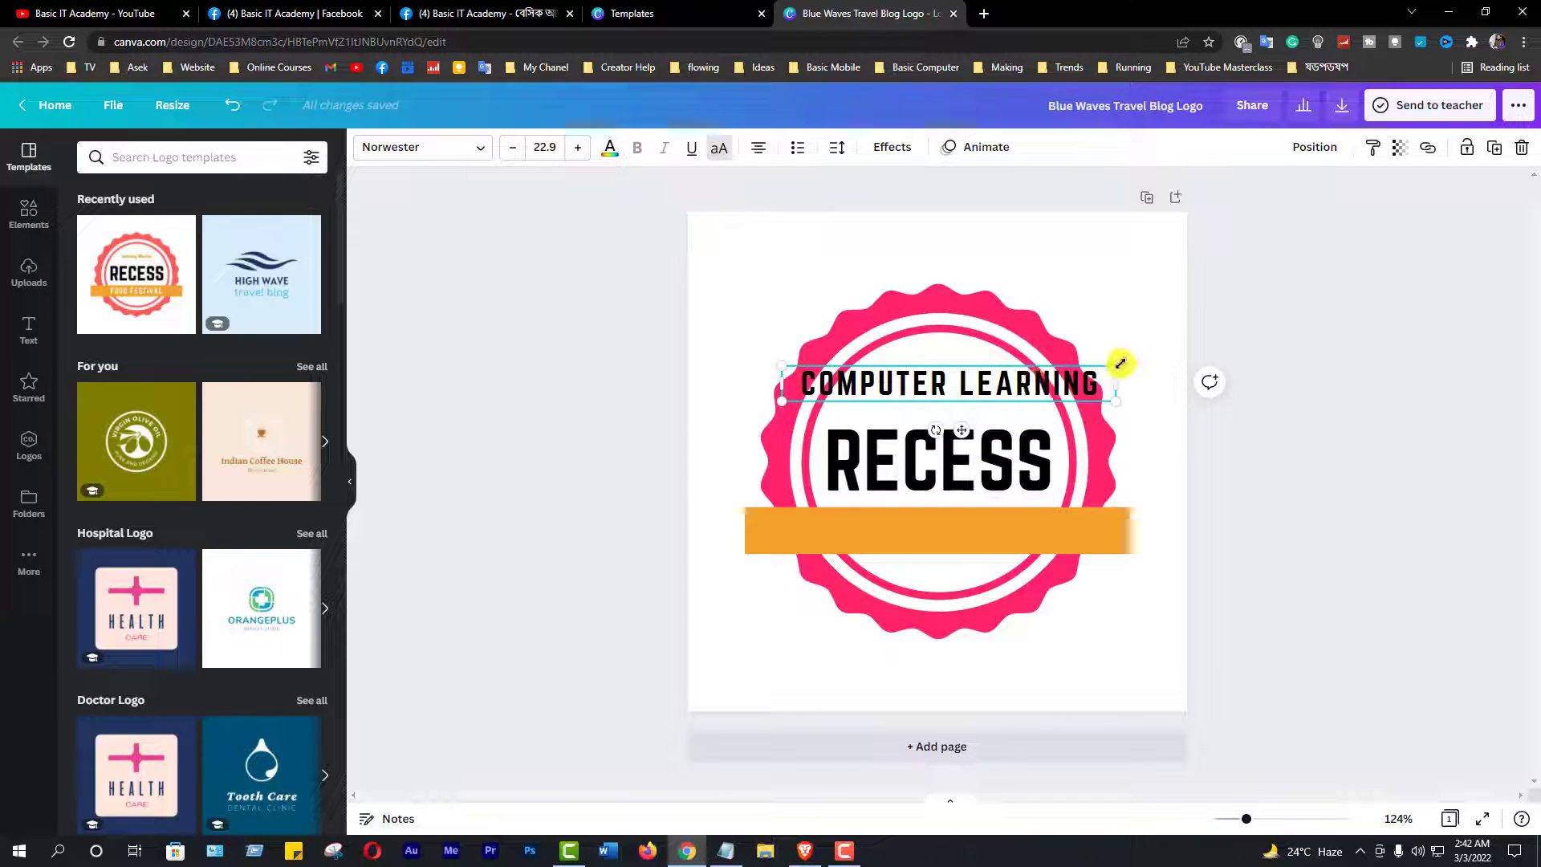
drag(1116, 366, 1019, 382)
drag(925, 394, 966, 412)
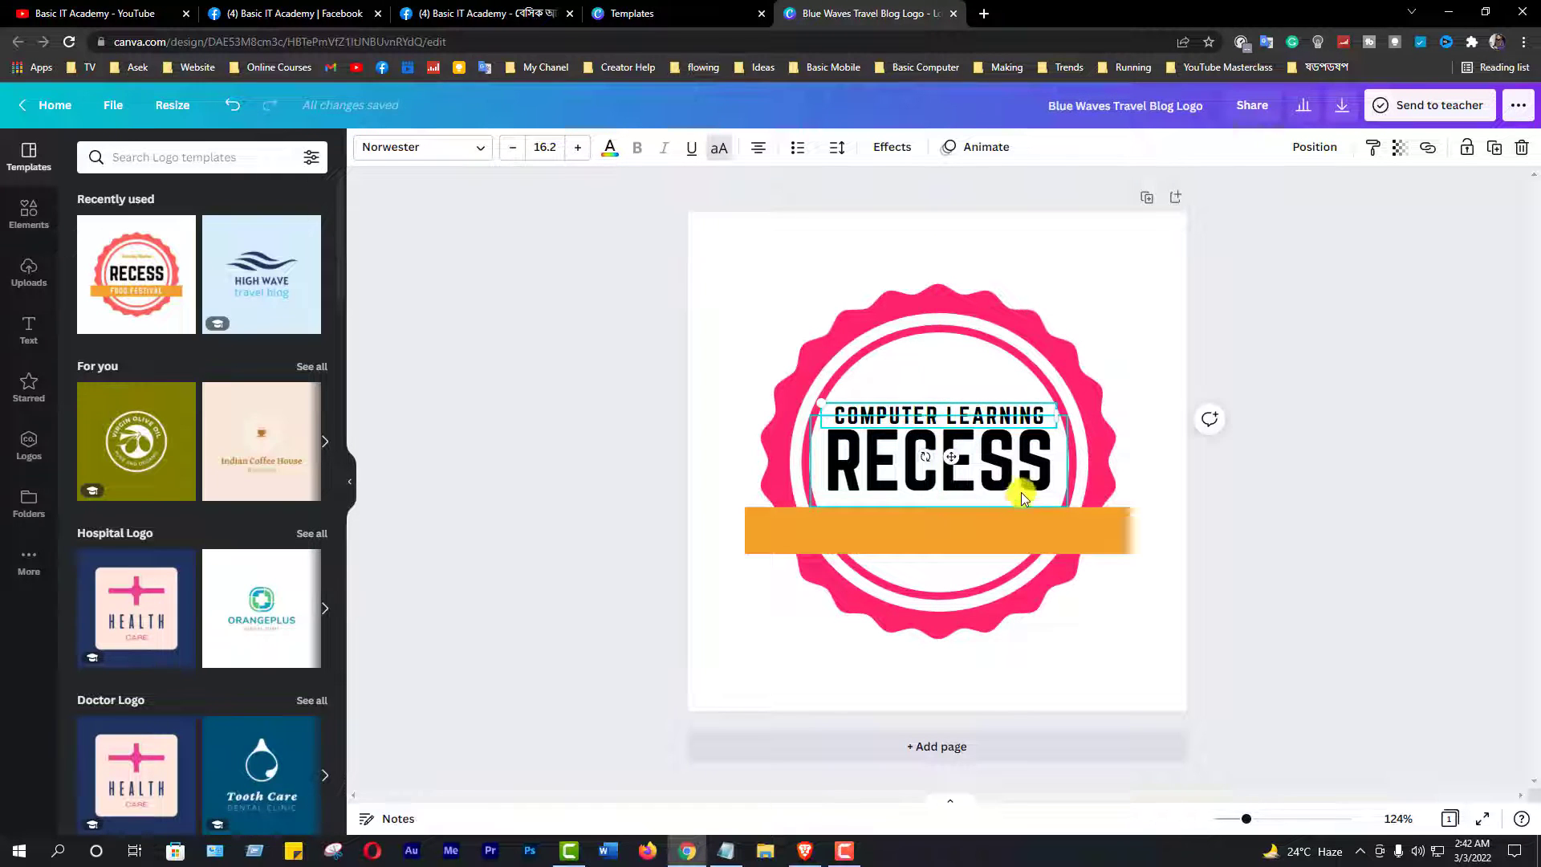
click(1011, 463)
drag(999, 473, 999, 485)
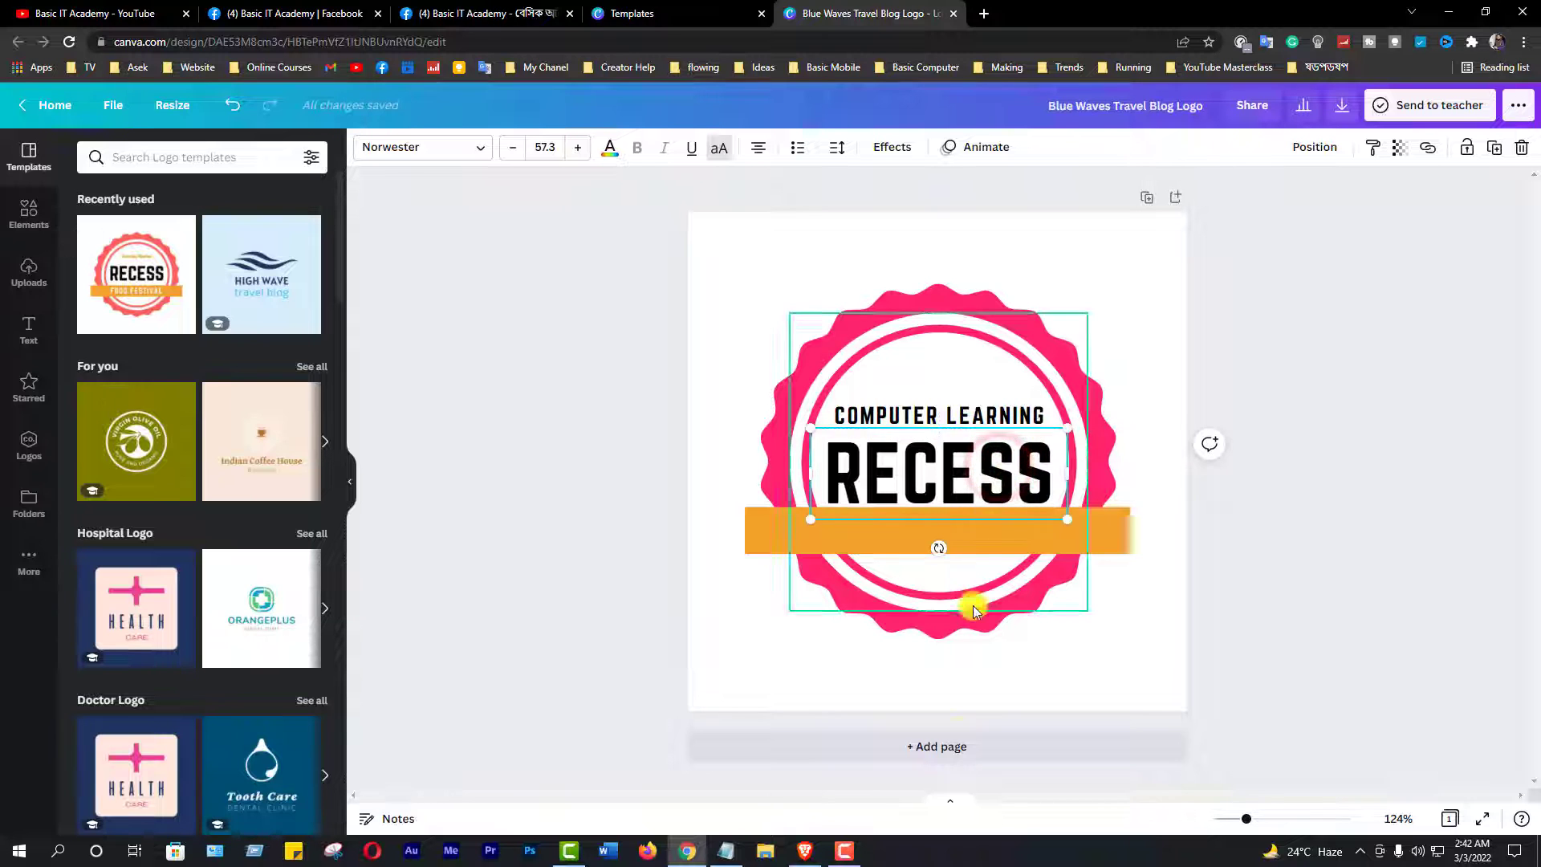
- Copy "Bangladesh" from the Notepad channel description and replace the RECESS text with it
click(723, 852)
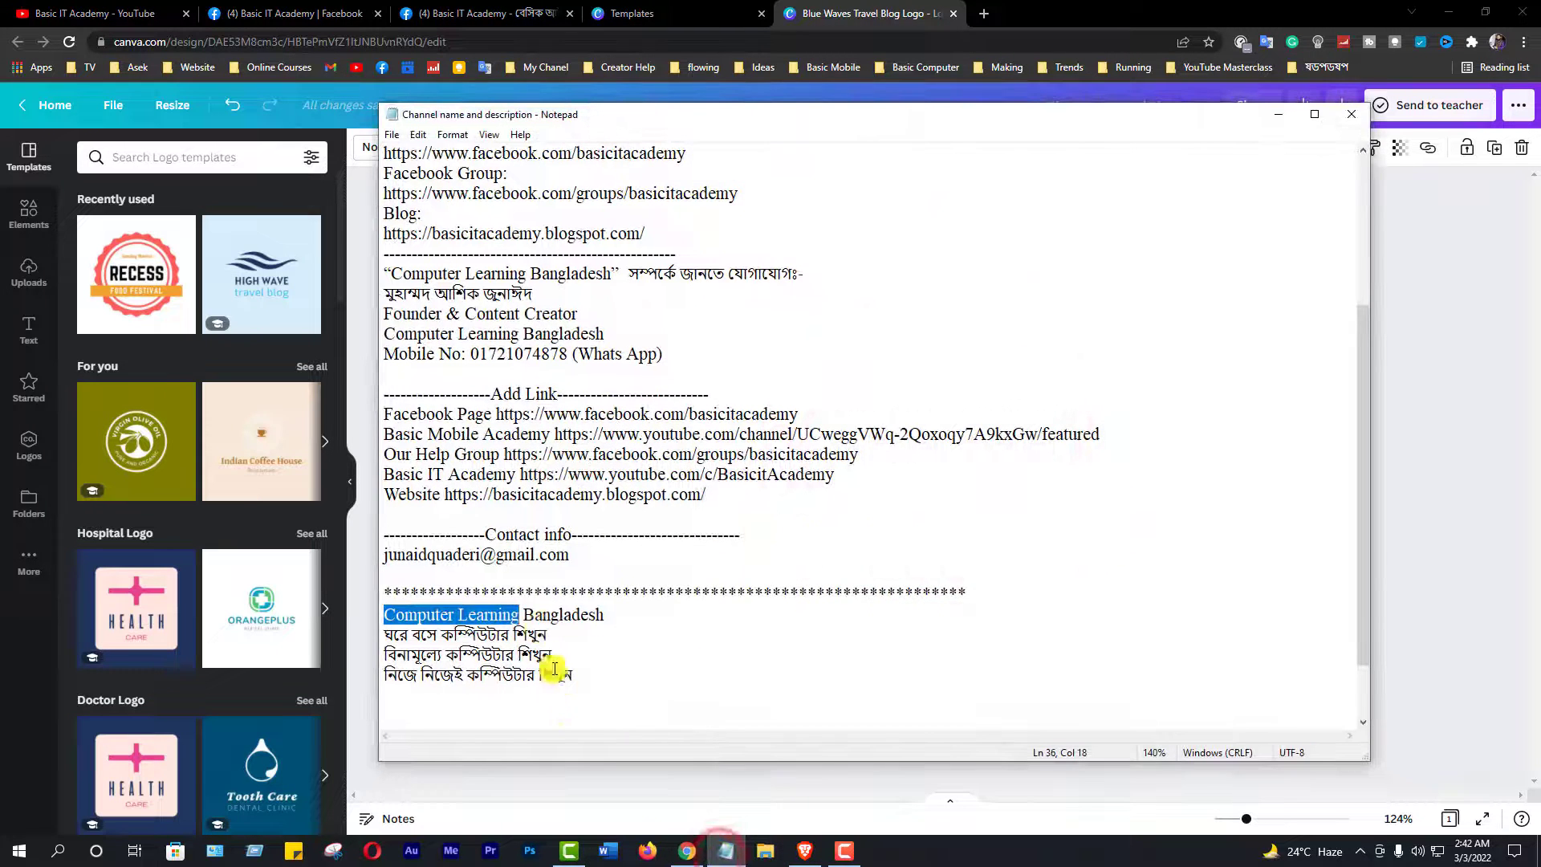
drag(525, 614, 615, 616)
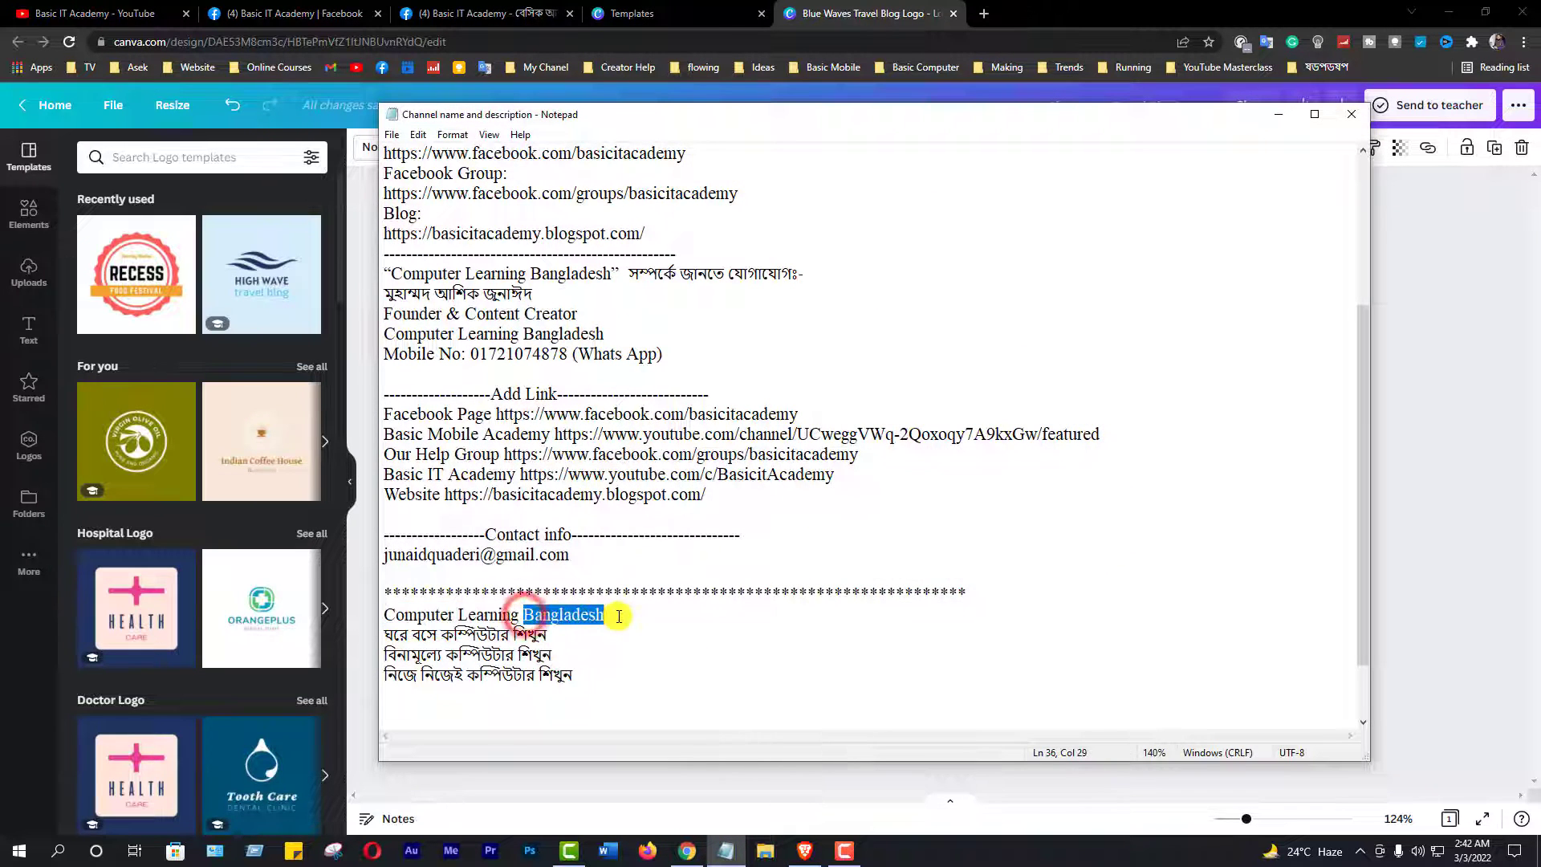
right_click(594, 620)
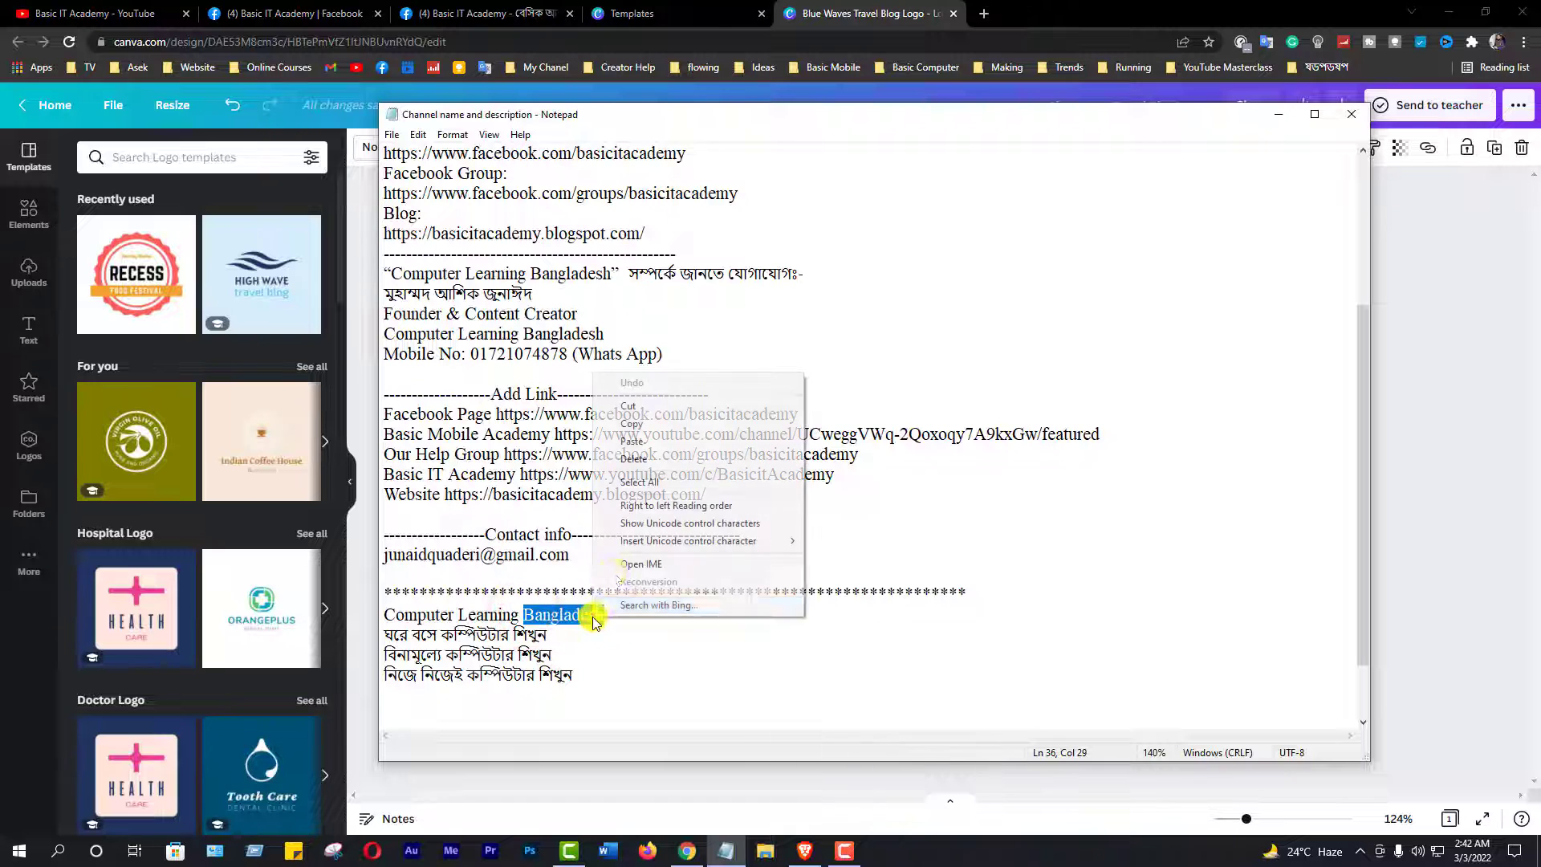
click(652, 421)
click(1279, 114)
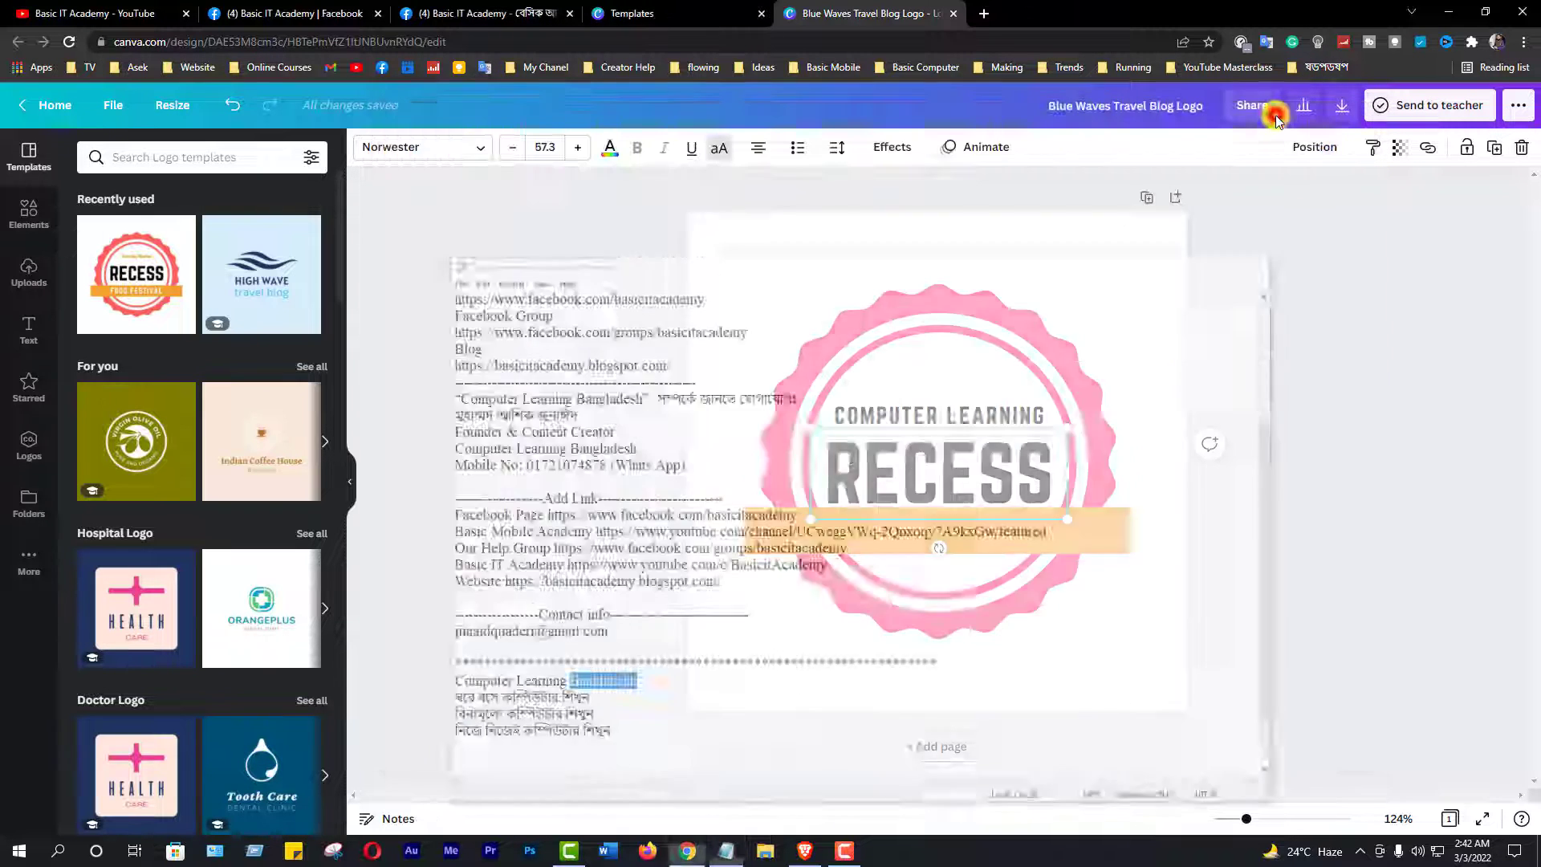
double_click(976, 496)
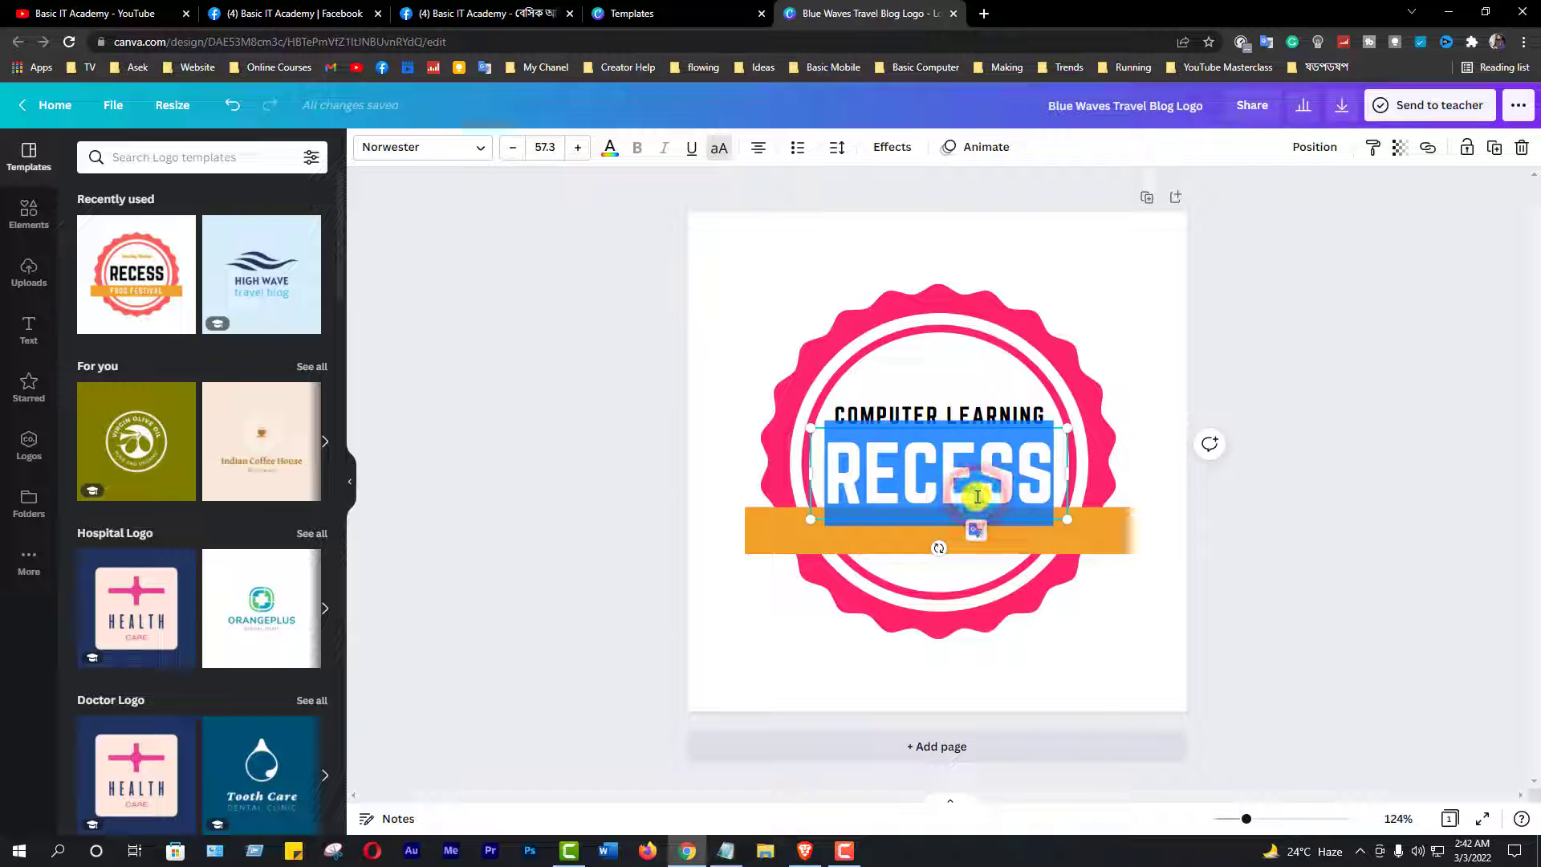
key(ctrl+v)
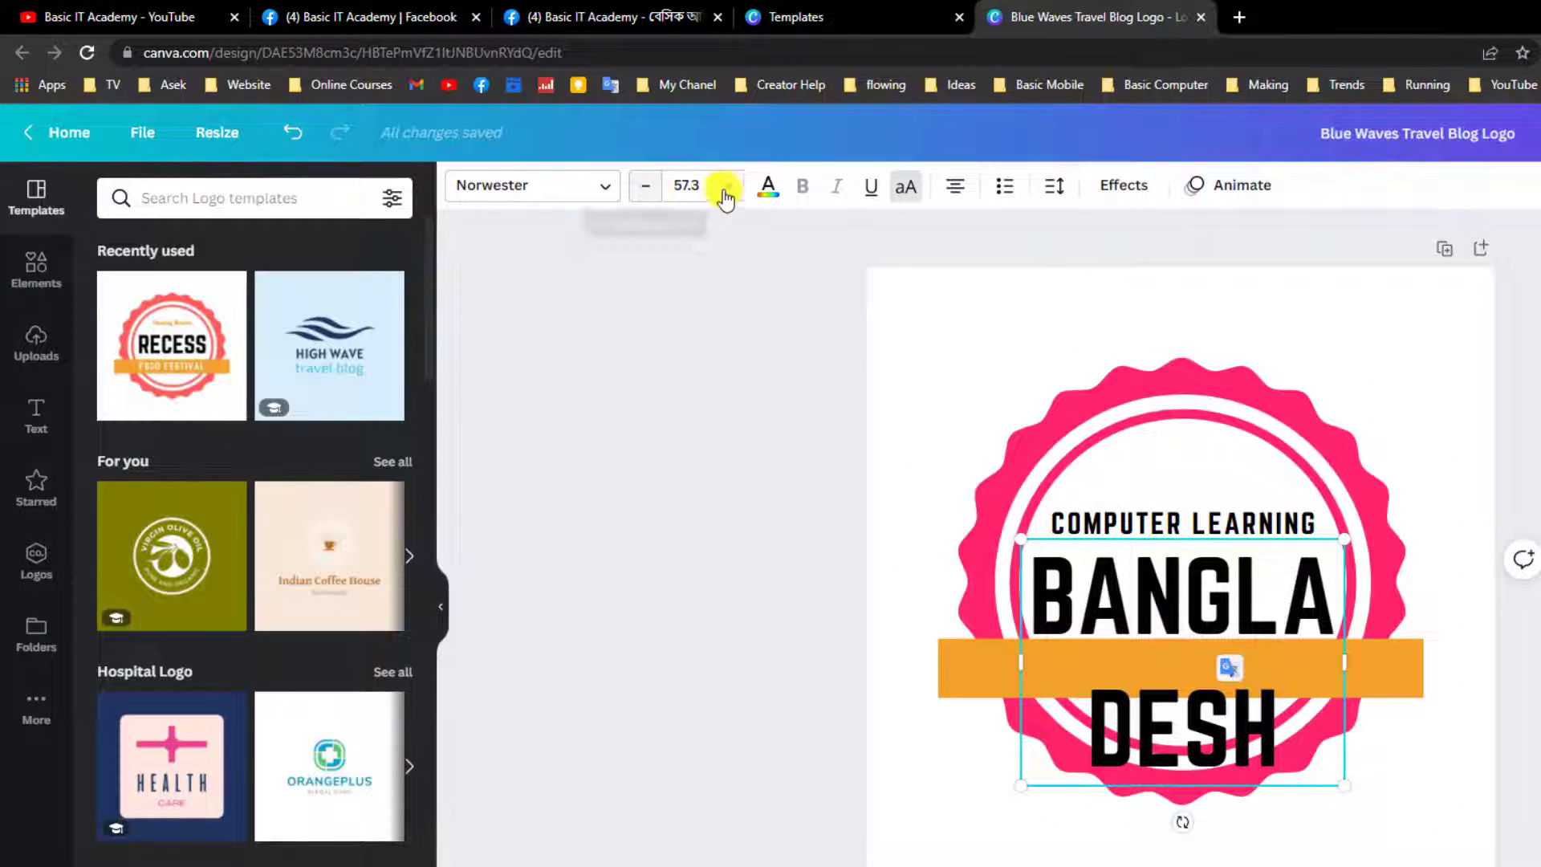
- Reduce the BANGLADESH text to a font size of 35.3 so it fits on one line
click(647, 192)
click(647, 192)
click(647, 192)
click(647, 193)
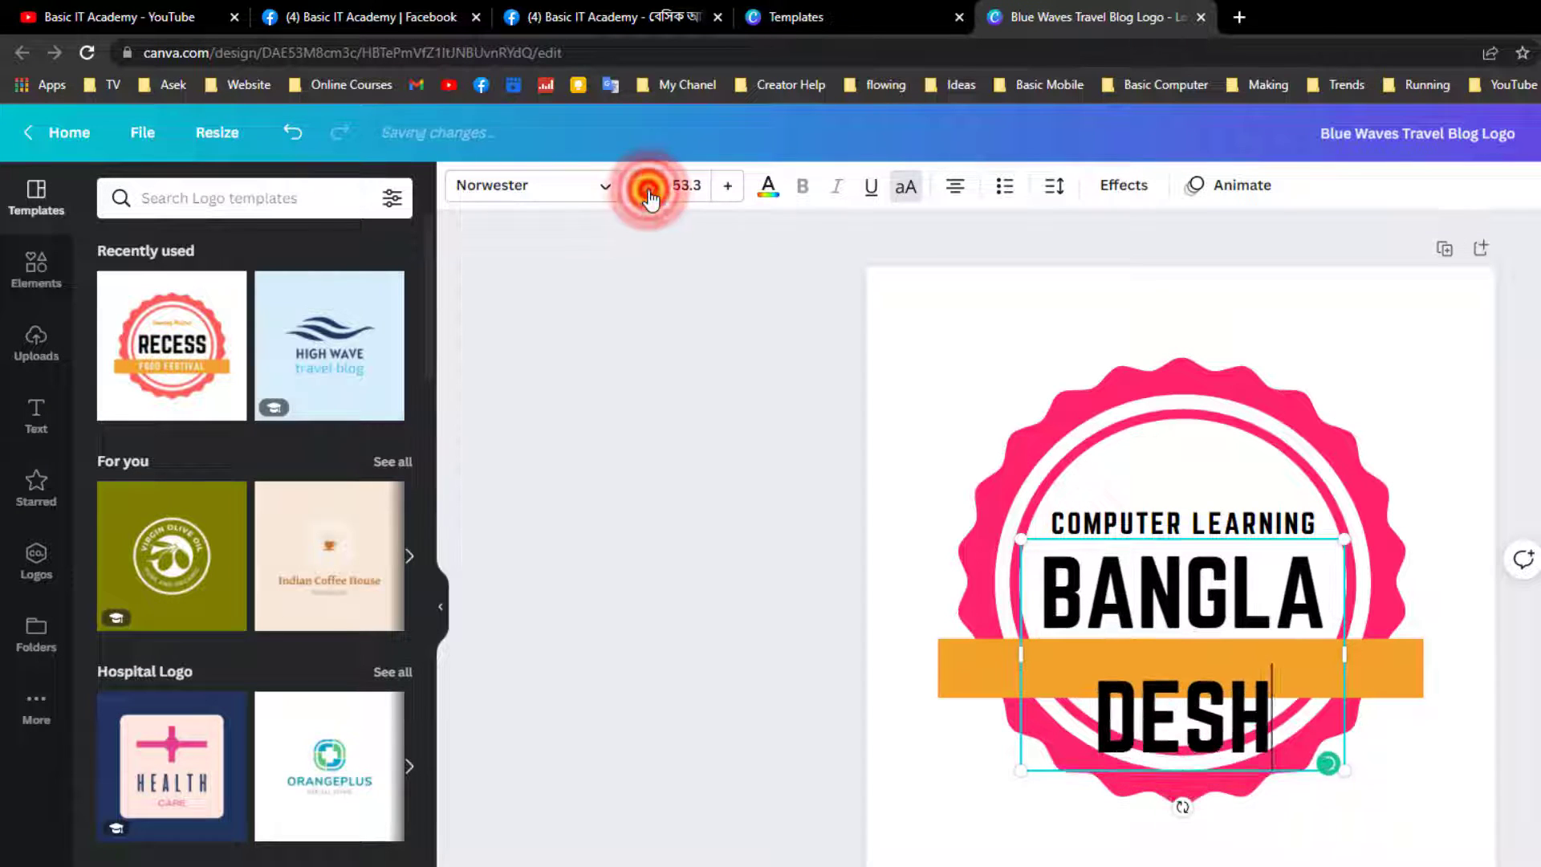
click(647, 193)
click(647, 193)
click(647, 193)
click(647, 193)
click(647, 193)
click(647, 193)
click(647, 193)
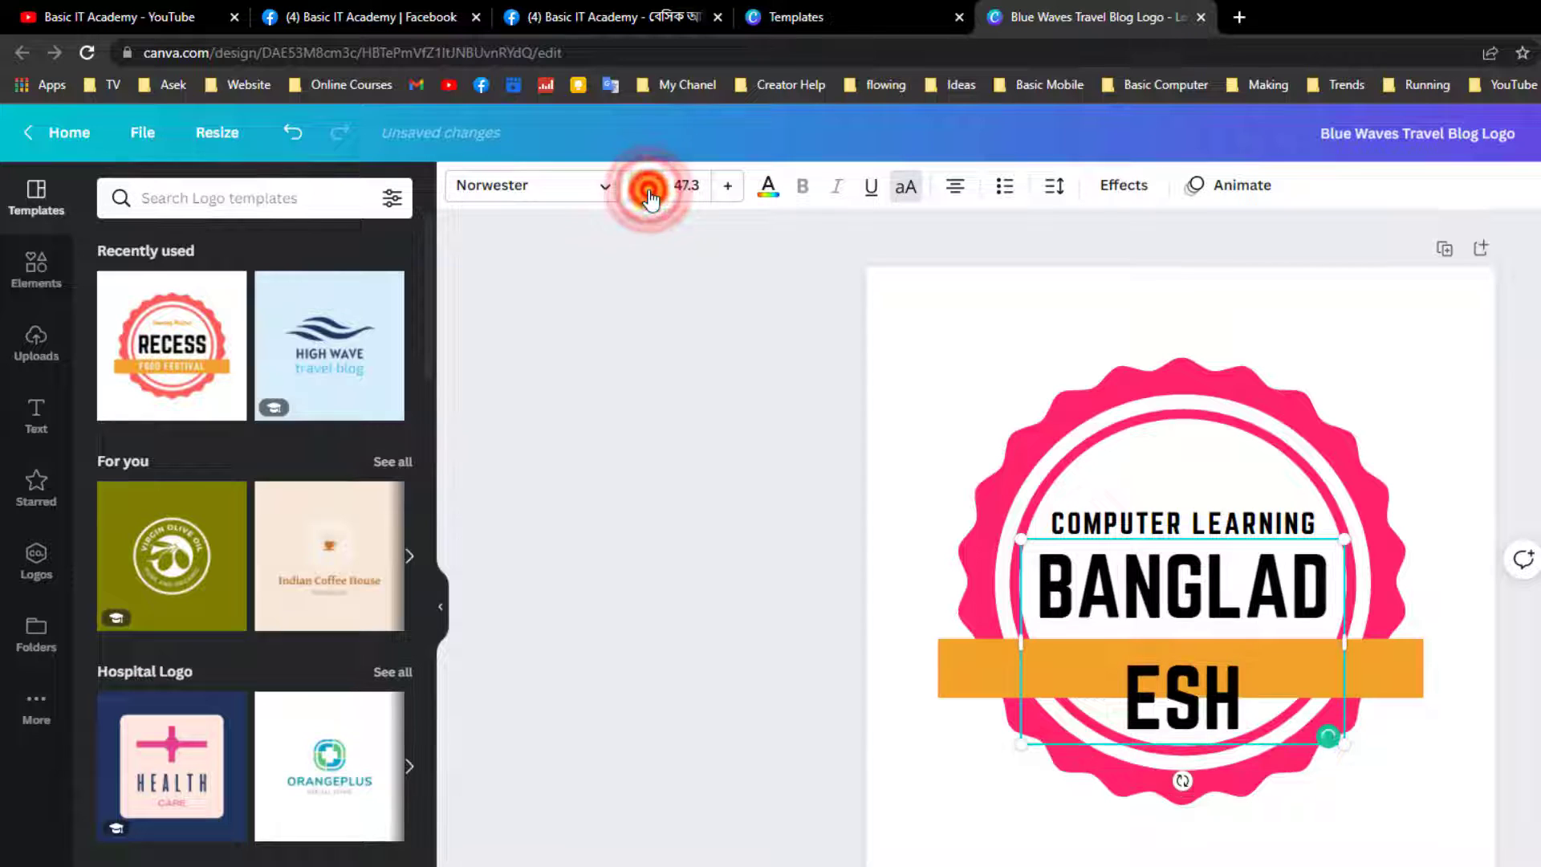
click(647, 193)
click(647, 193)
click(647, 193)
click(647, 192)
click(647, 193)
click(647, 193)
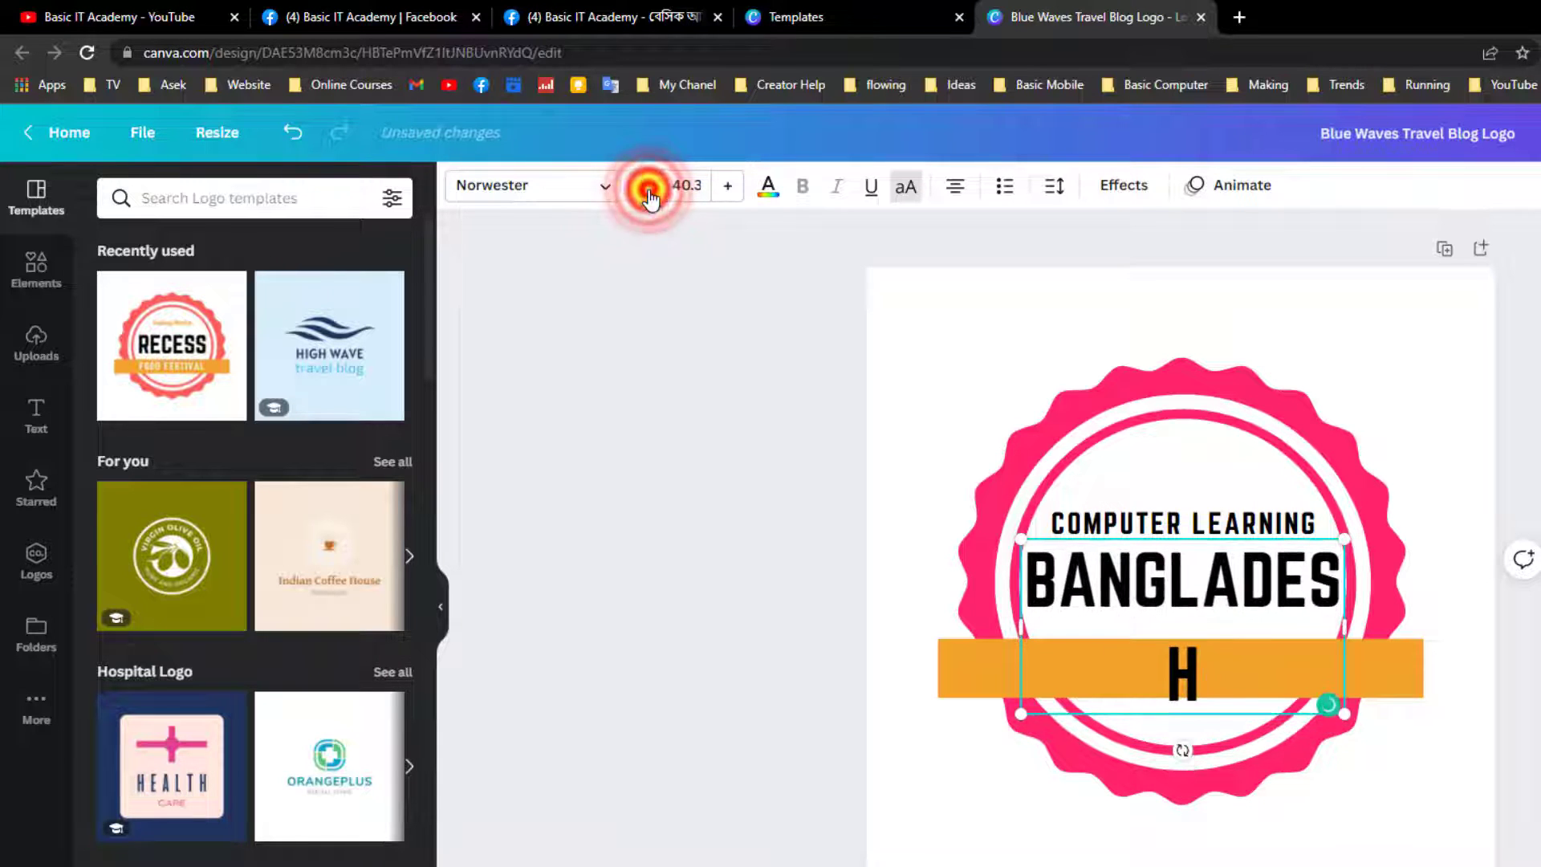
click(647, 193)
click(647, 193)
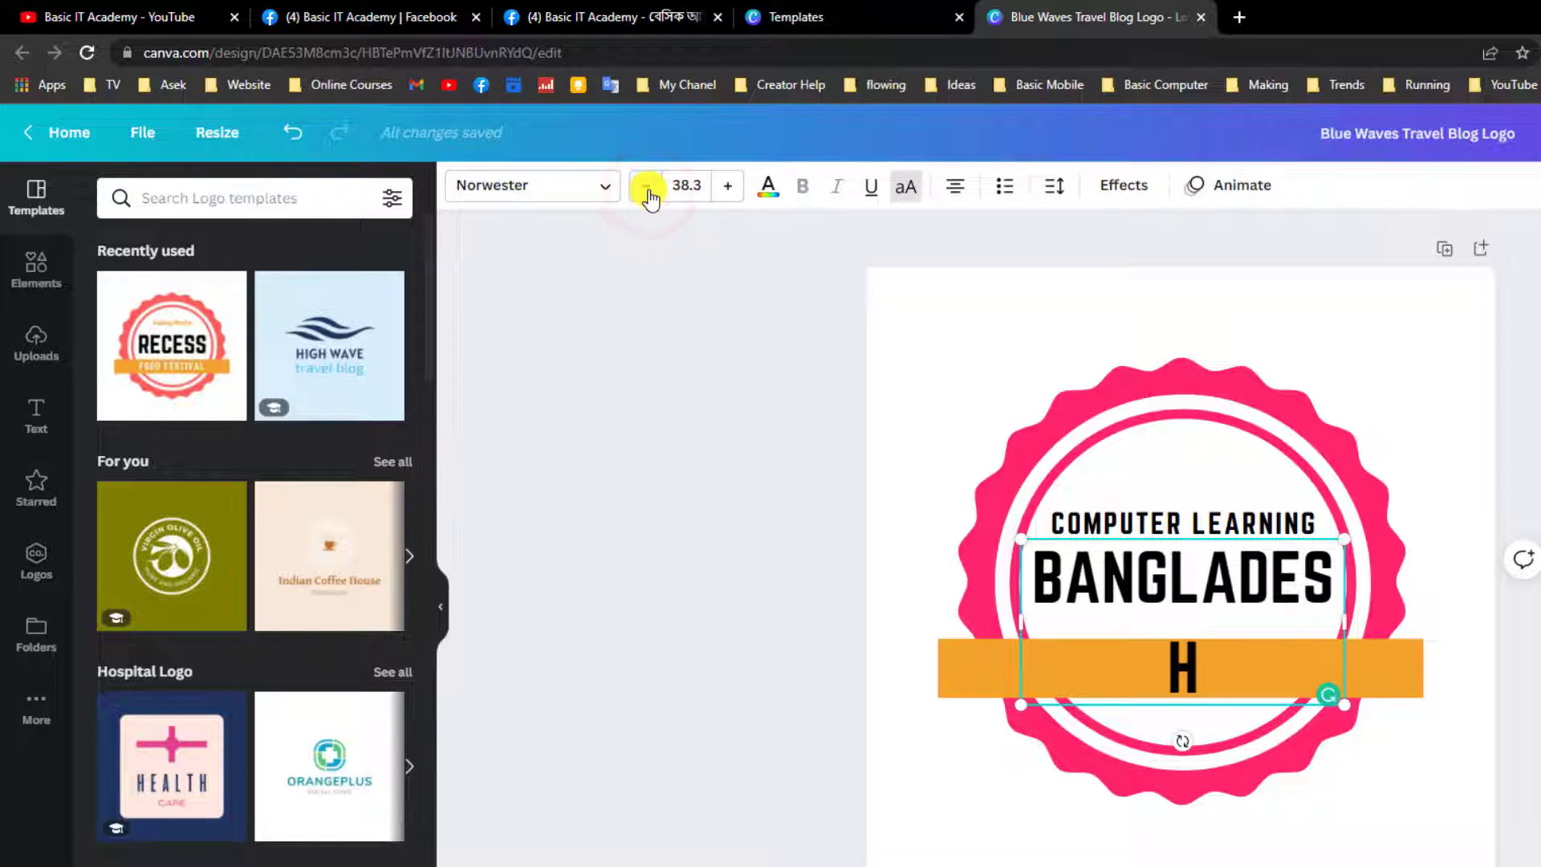
click(647, 193)
click(647, 193)
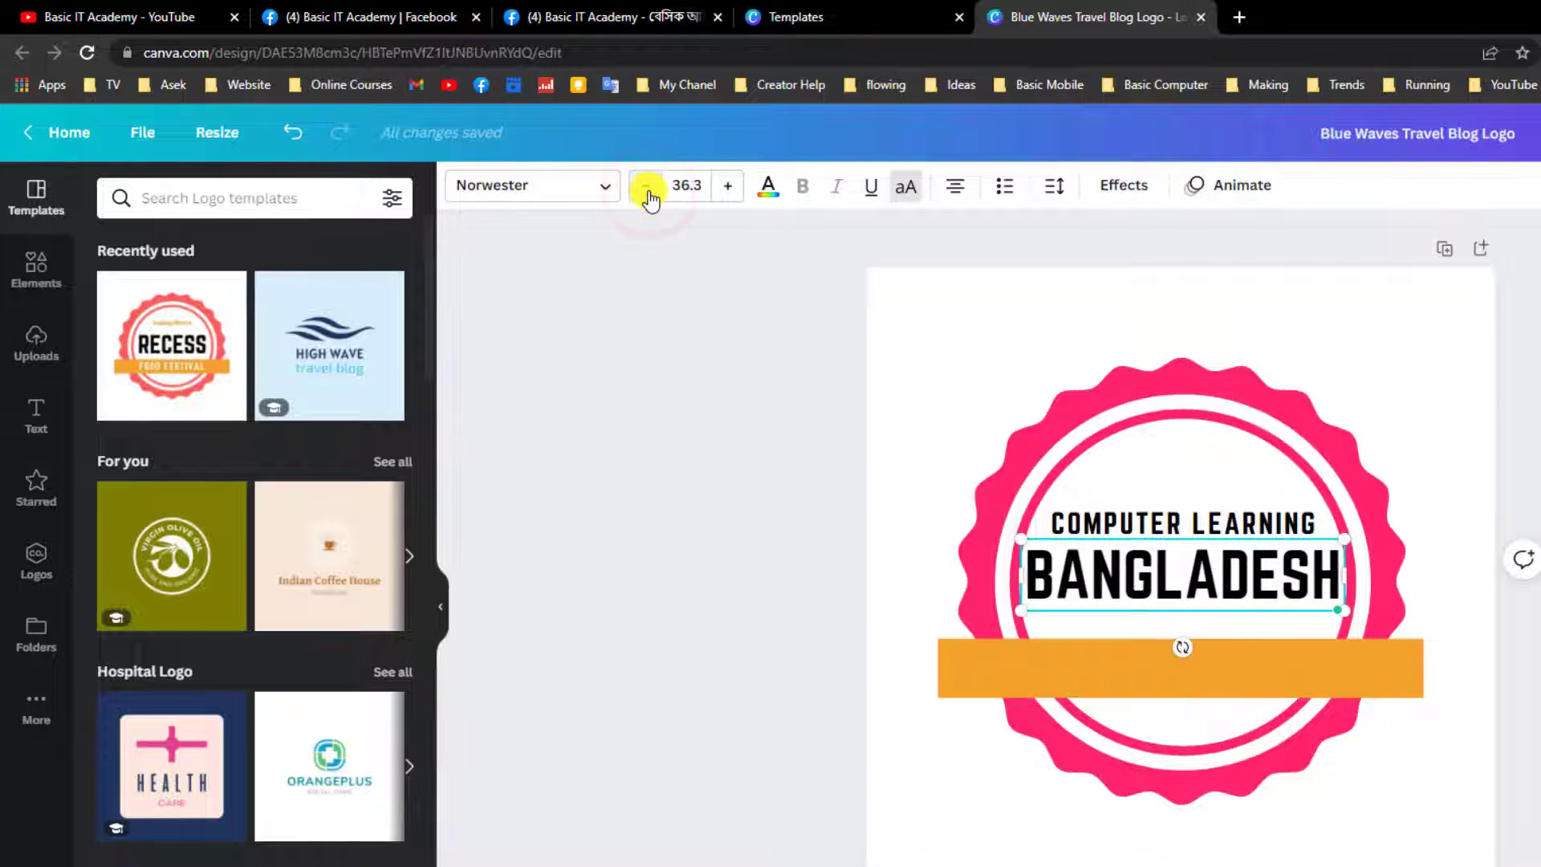
click(647, 193)
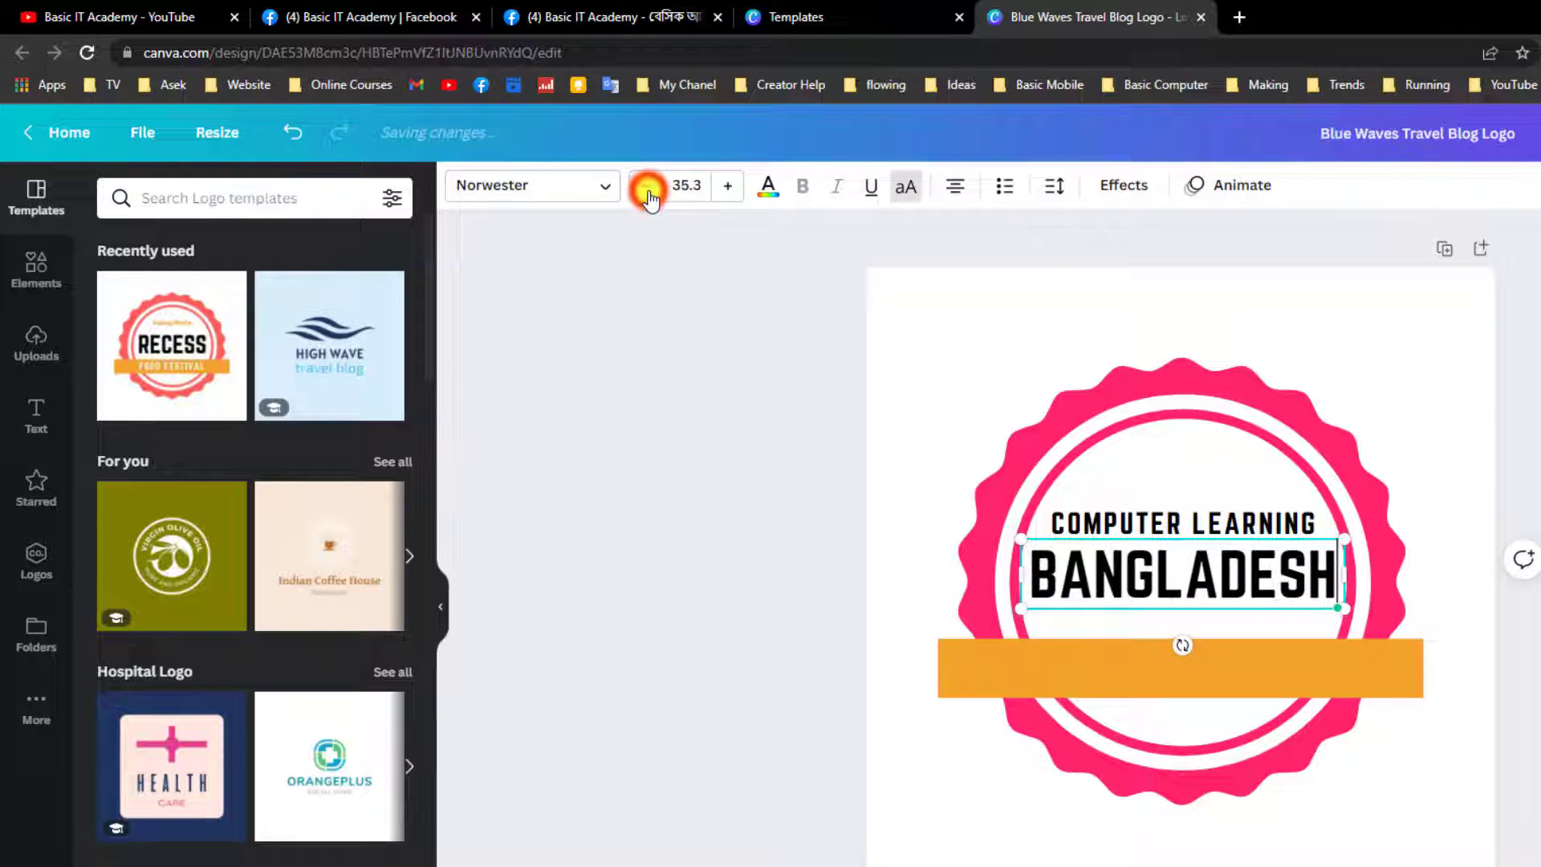
- Change the BANGLADESH text's font to Ask Why Regular from the uploaded fonts
click(1206, 580)
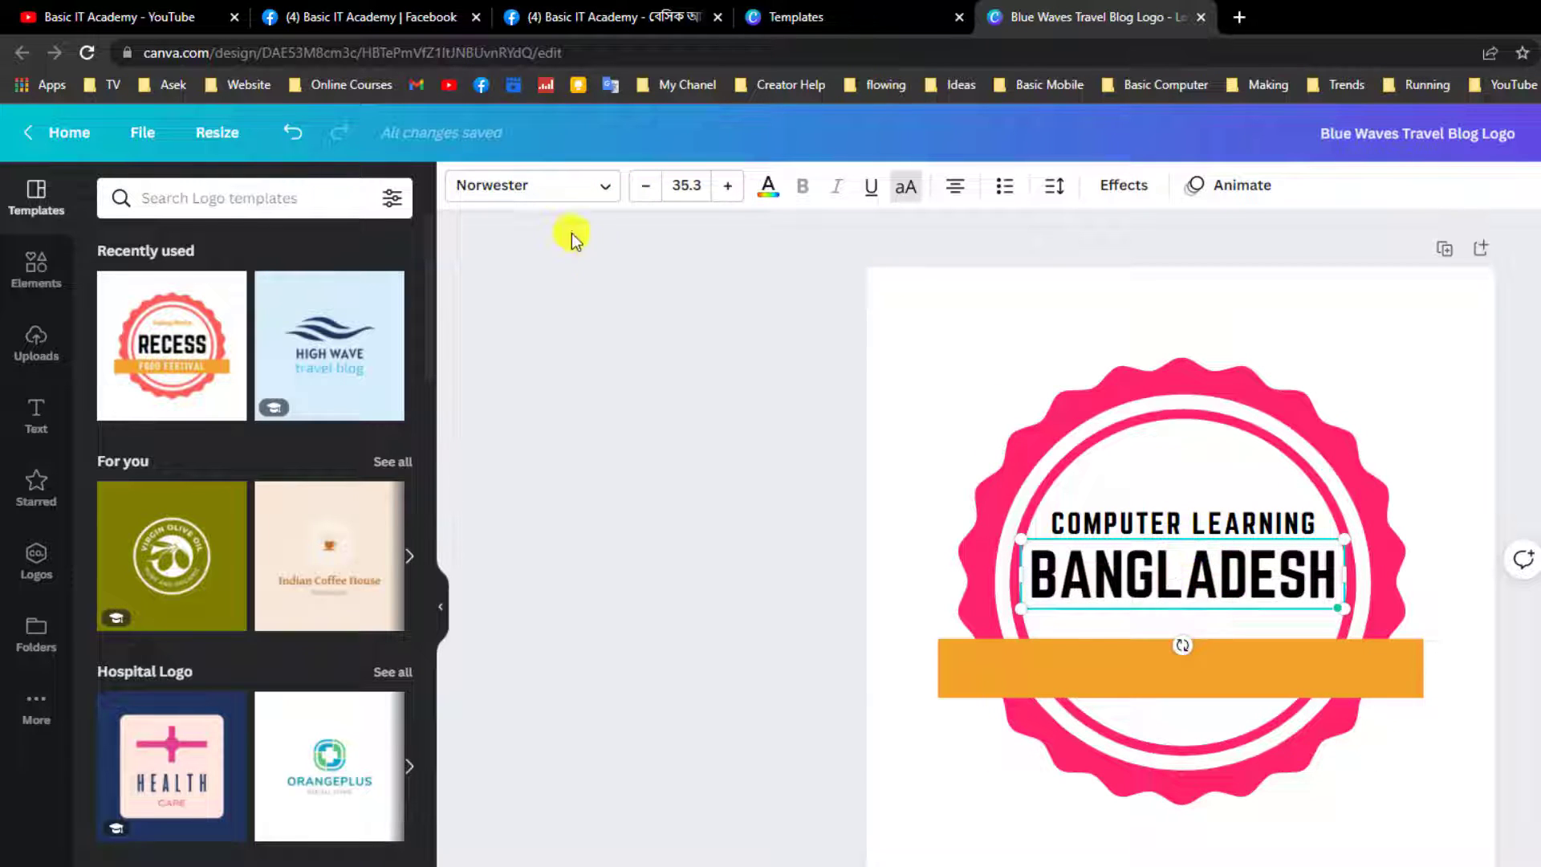
click(609, 193)
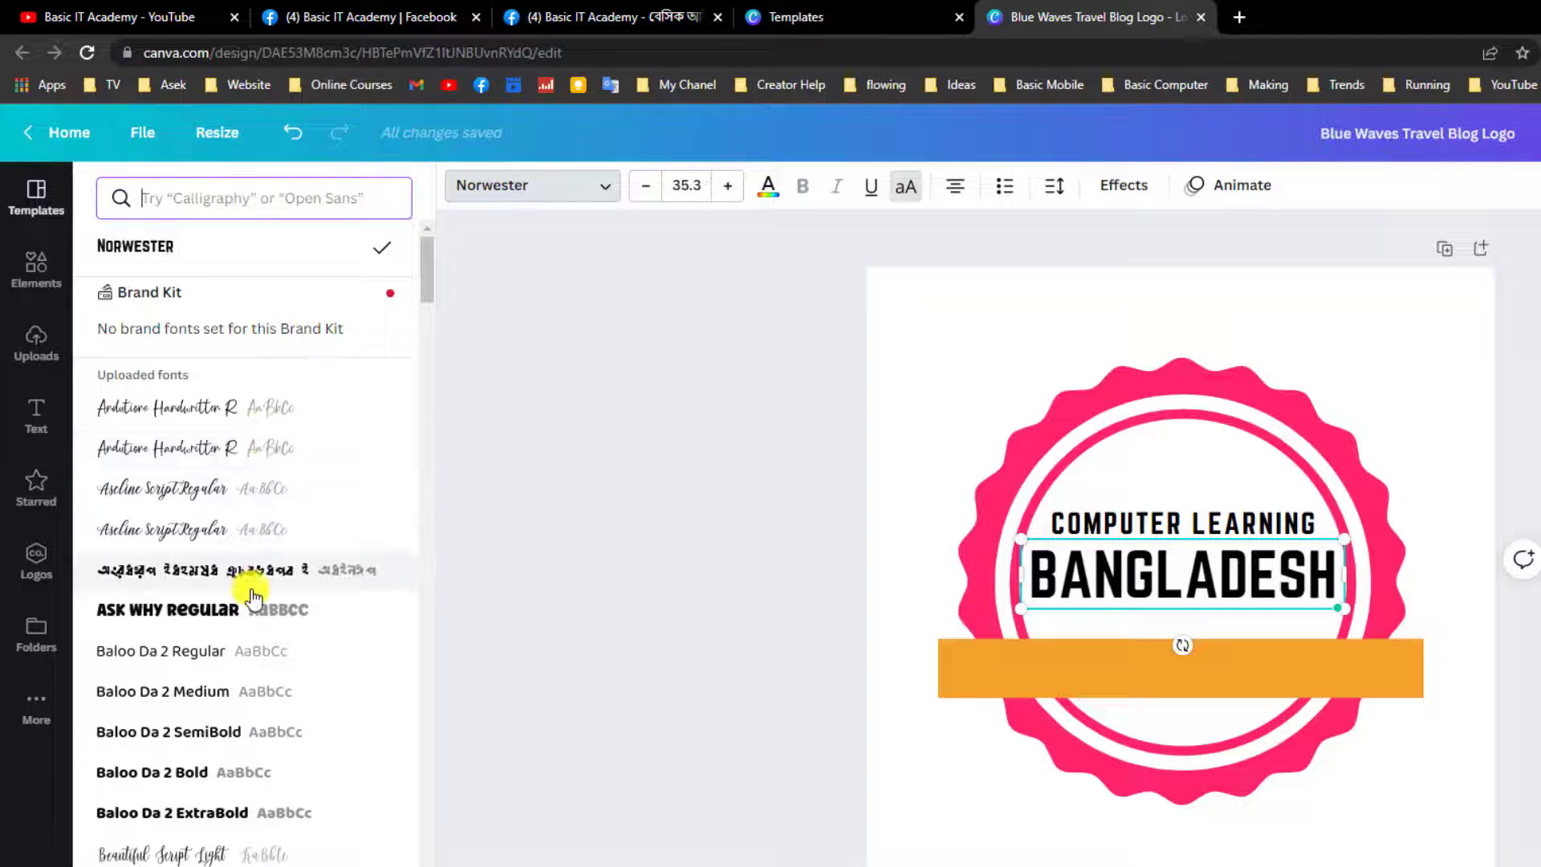
scroll(254, 594, down, 10)
scroll(254, 594, down, 15)
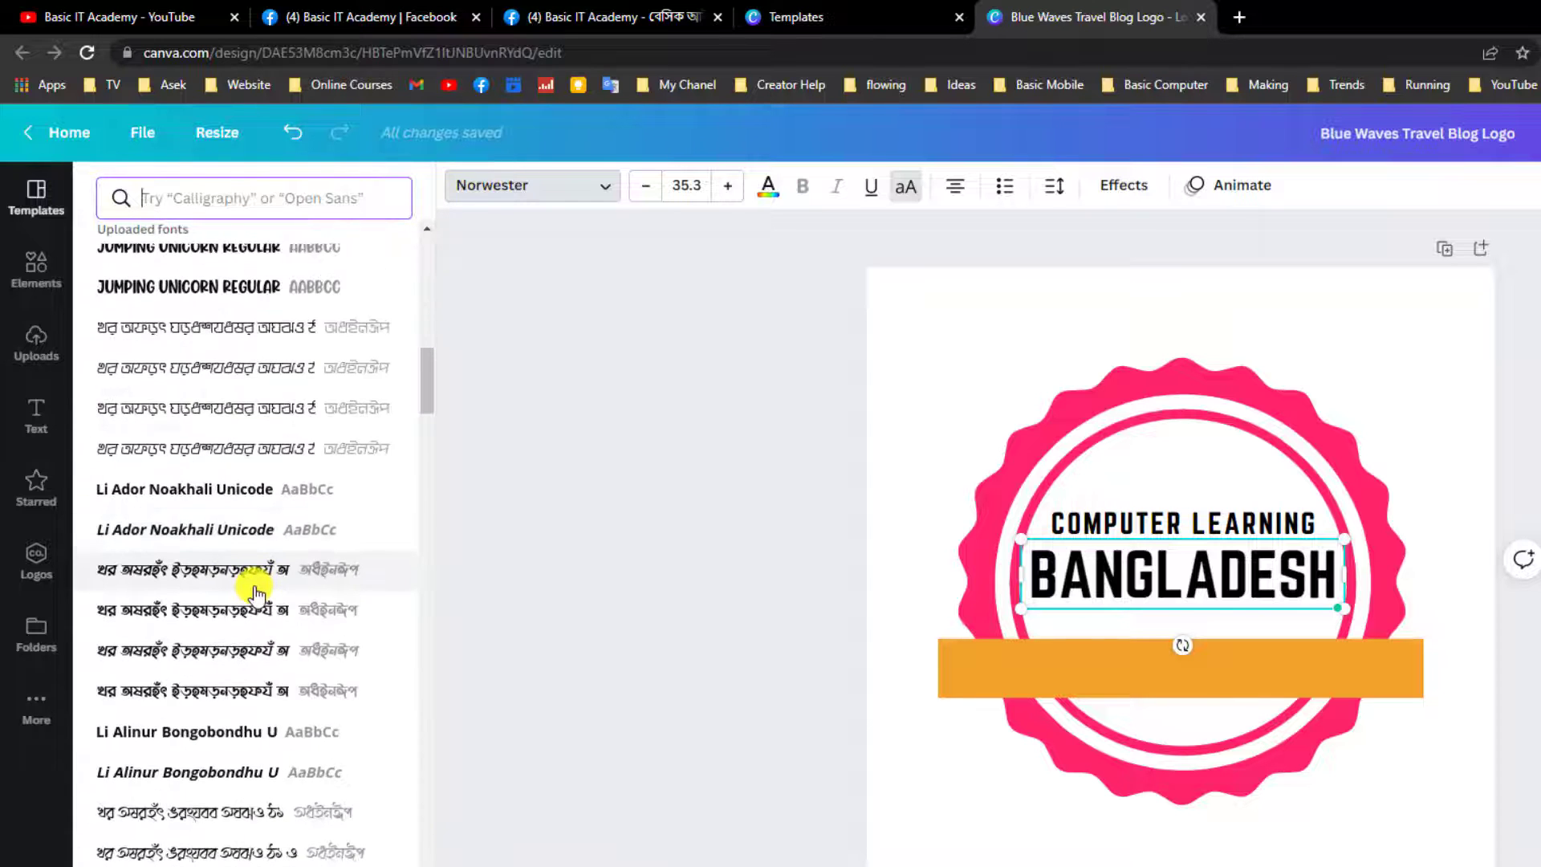
scroll(257, 594, up, 20)
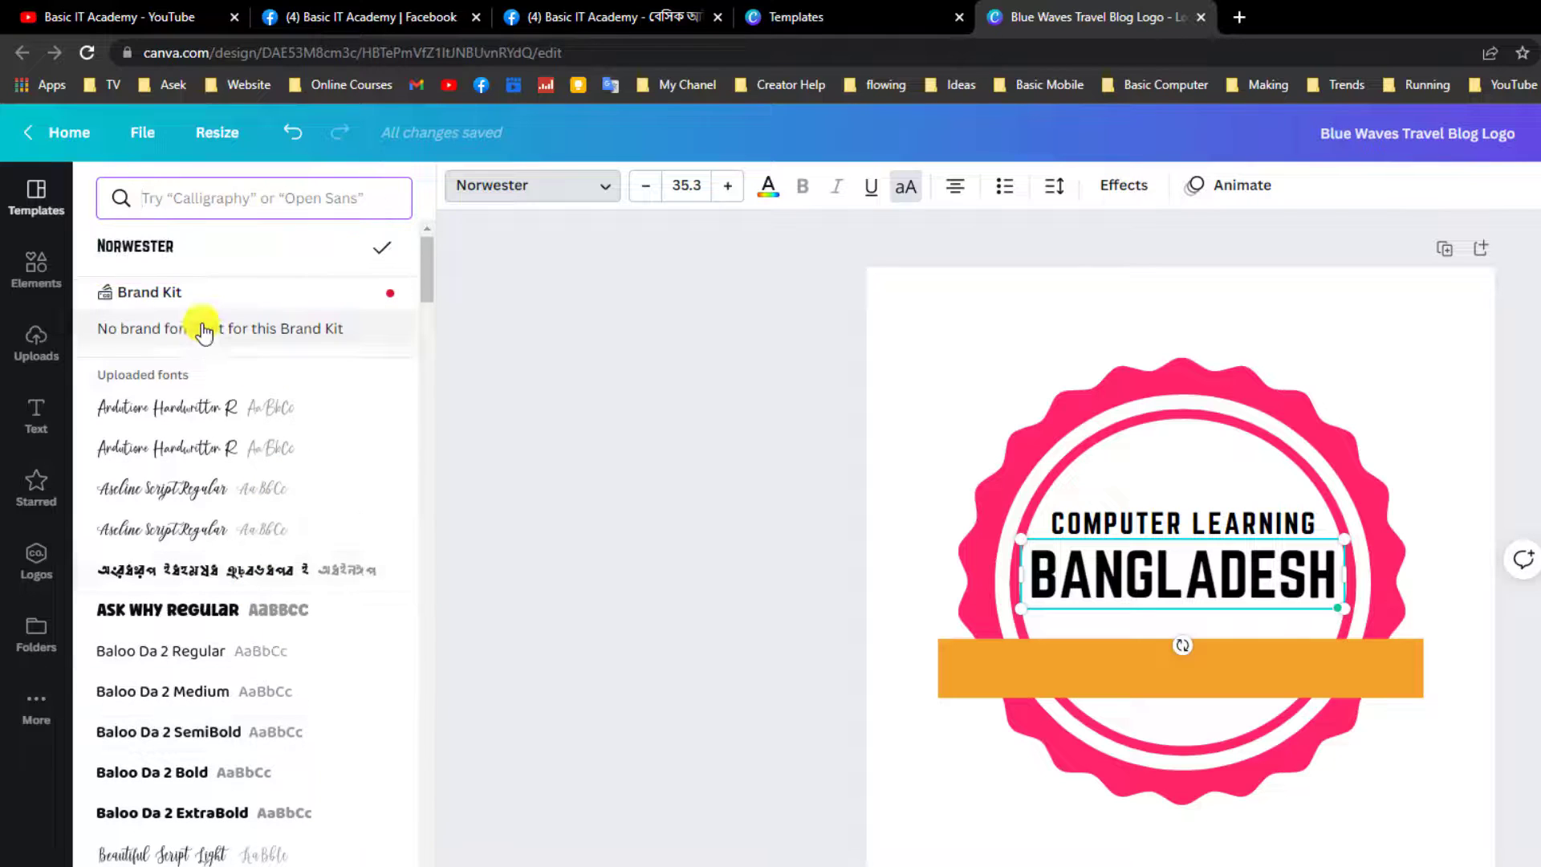
click(195, 619)
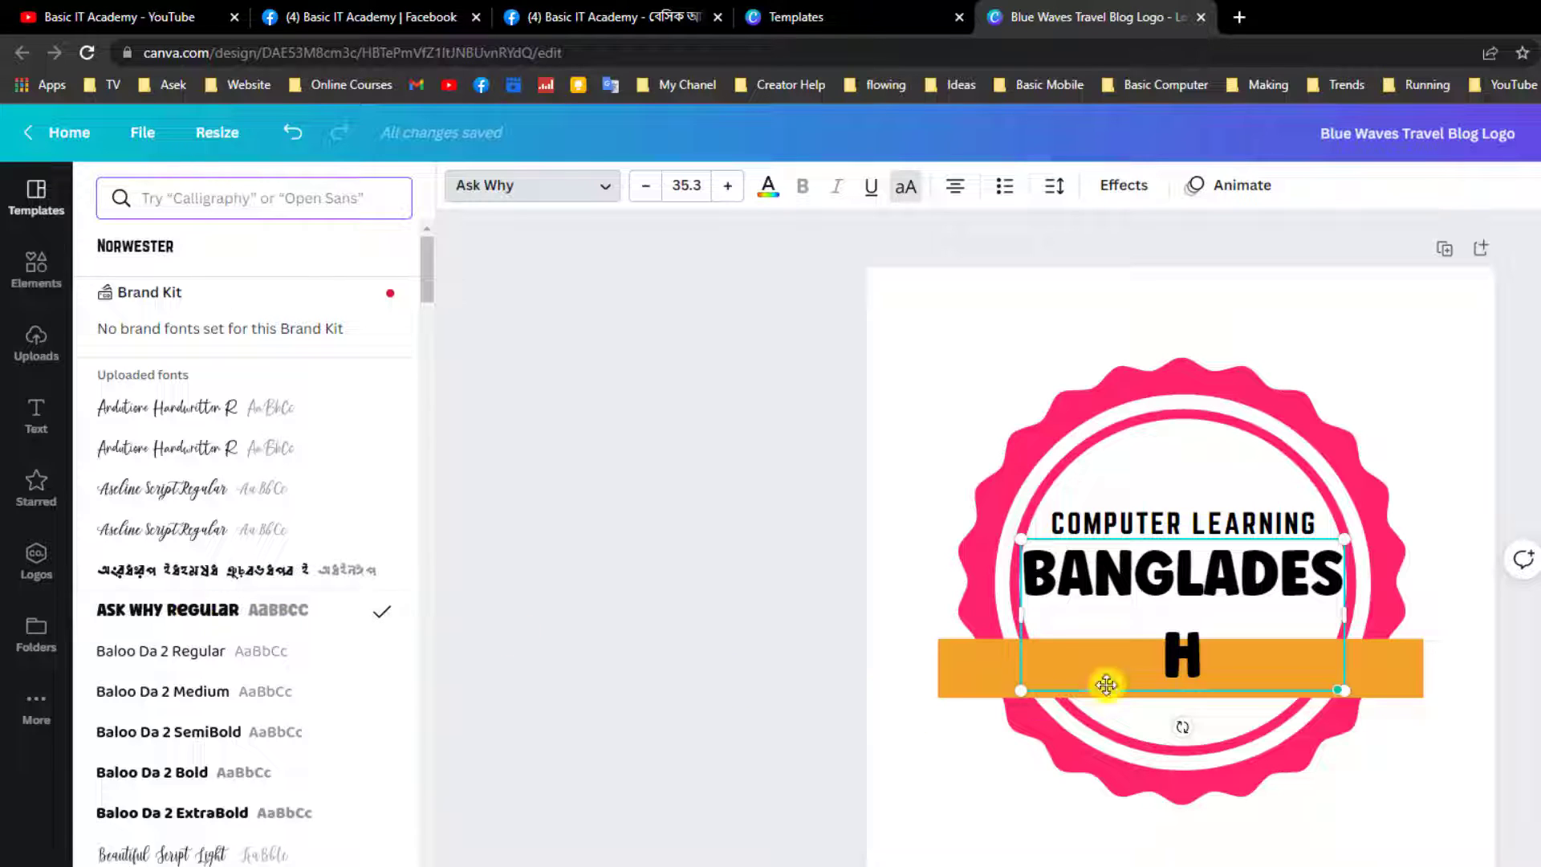
- Shrink the BANGLADESH text to a font size of 30 and centre it inside the badge's inner circle
click(647, 190)
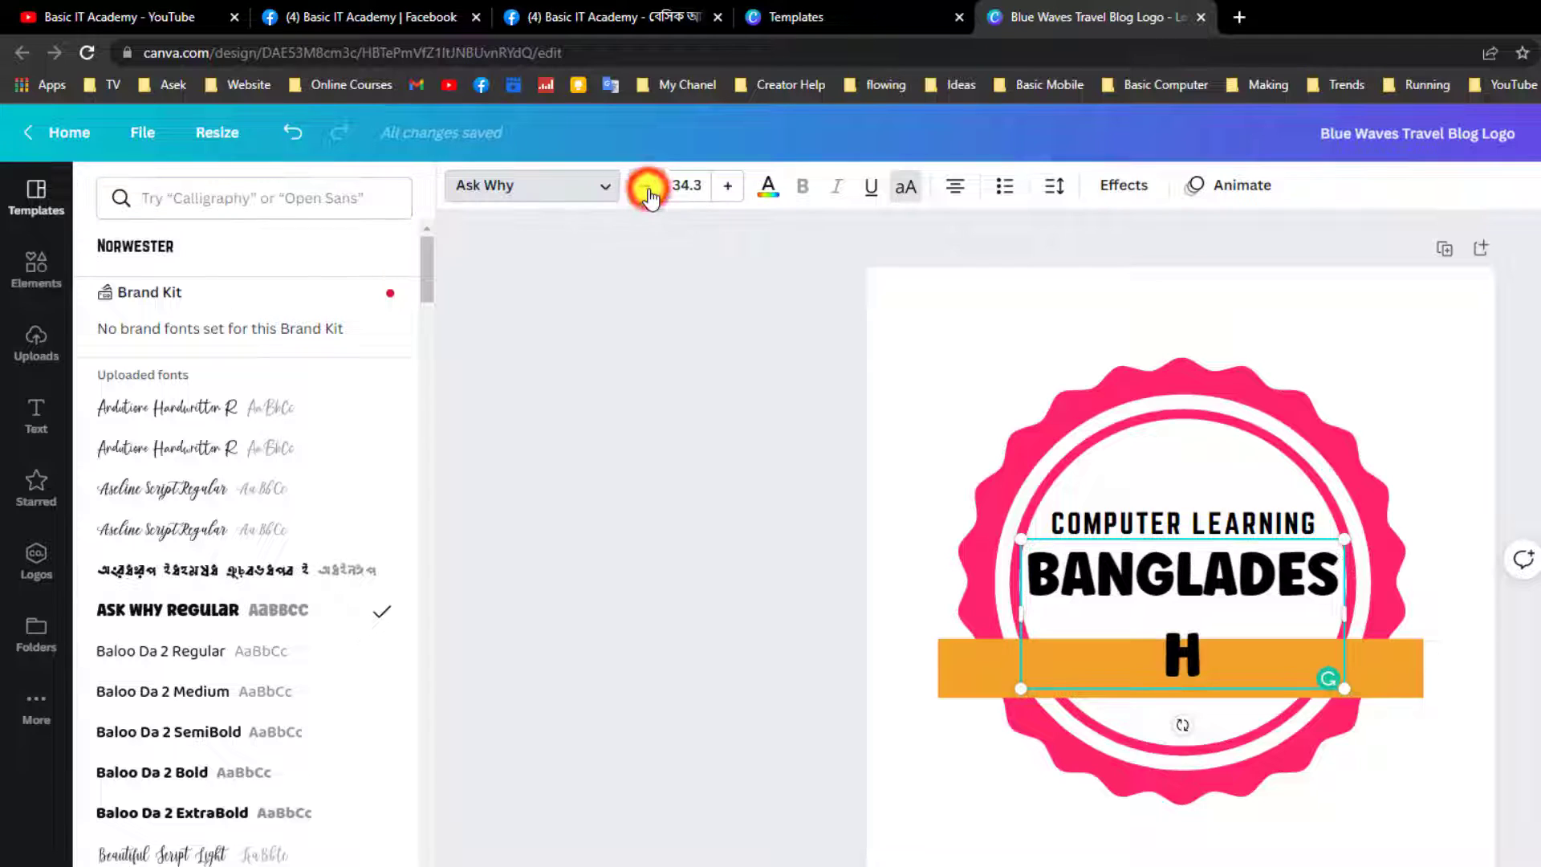
click(647, 189)
click(647, 190)
click(647, 190)
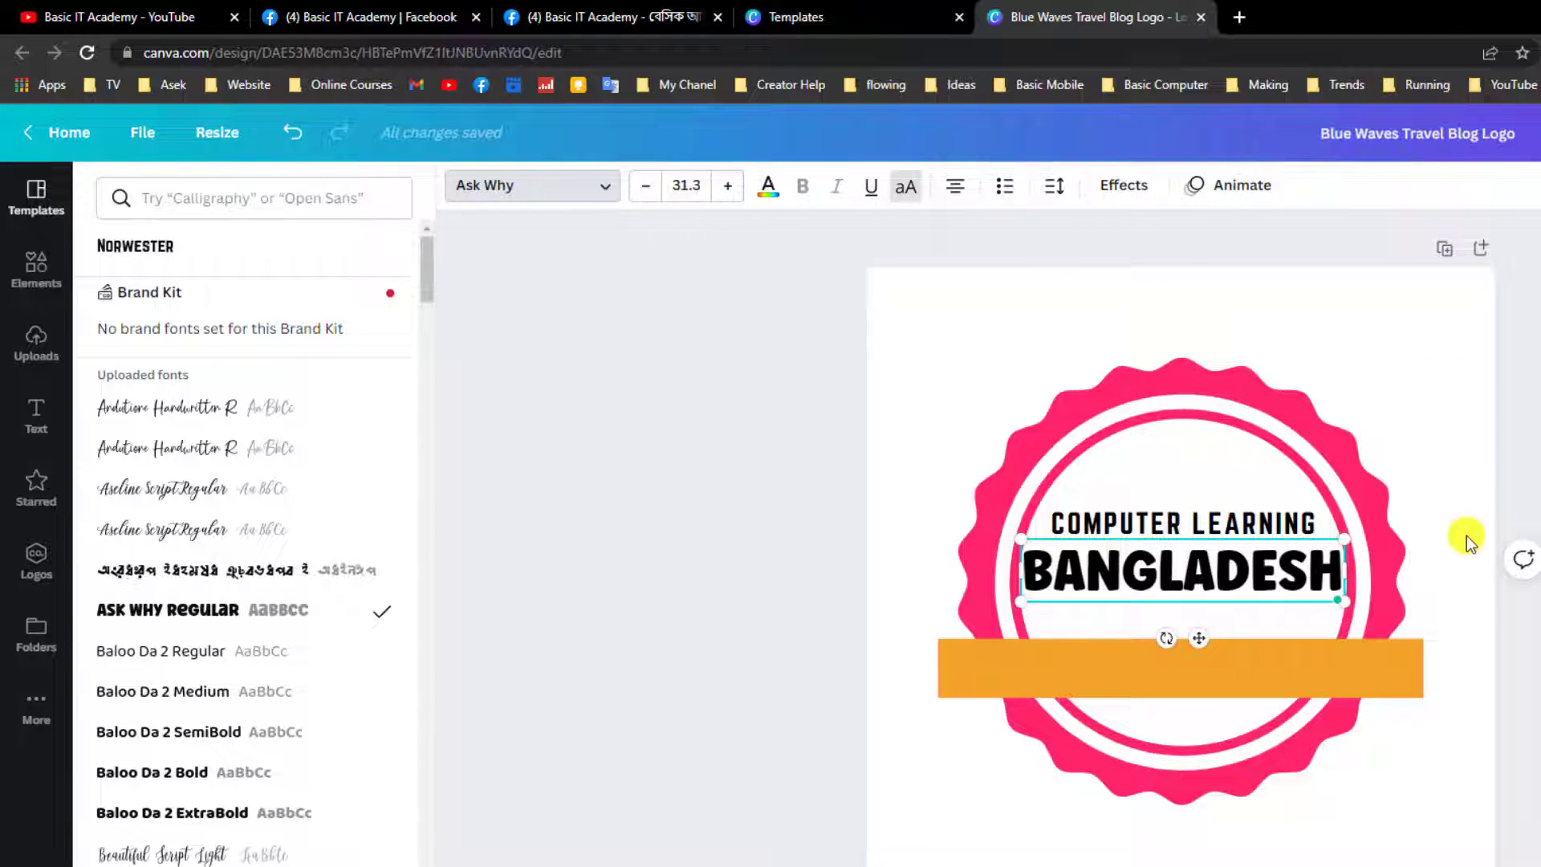
drag(1342, 542, 1331, 541)
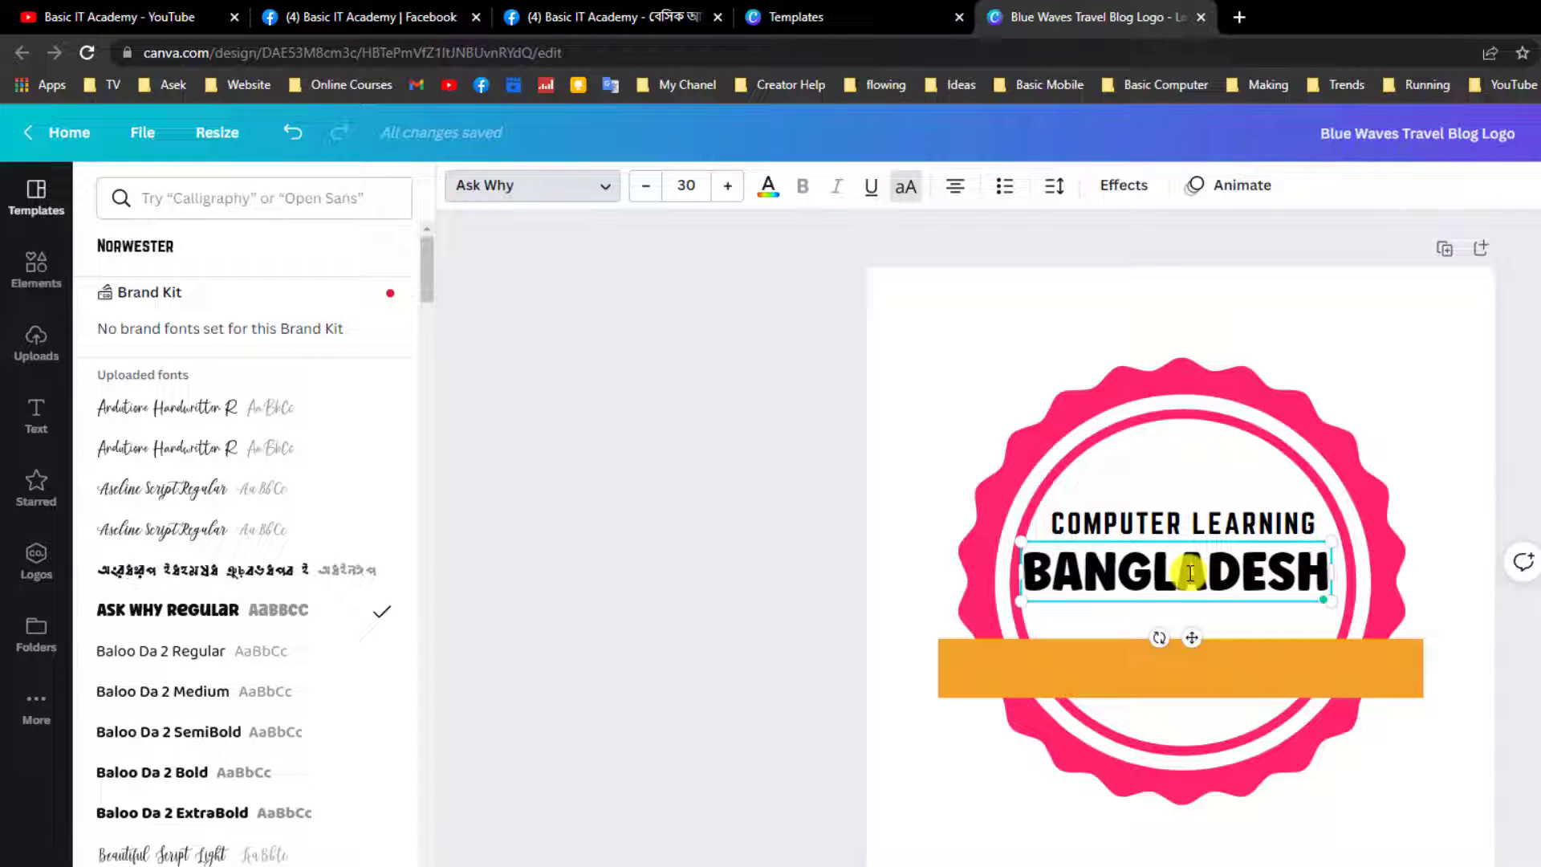
click(1149, 434)
drag(1190, 571, 1197, 580)
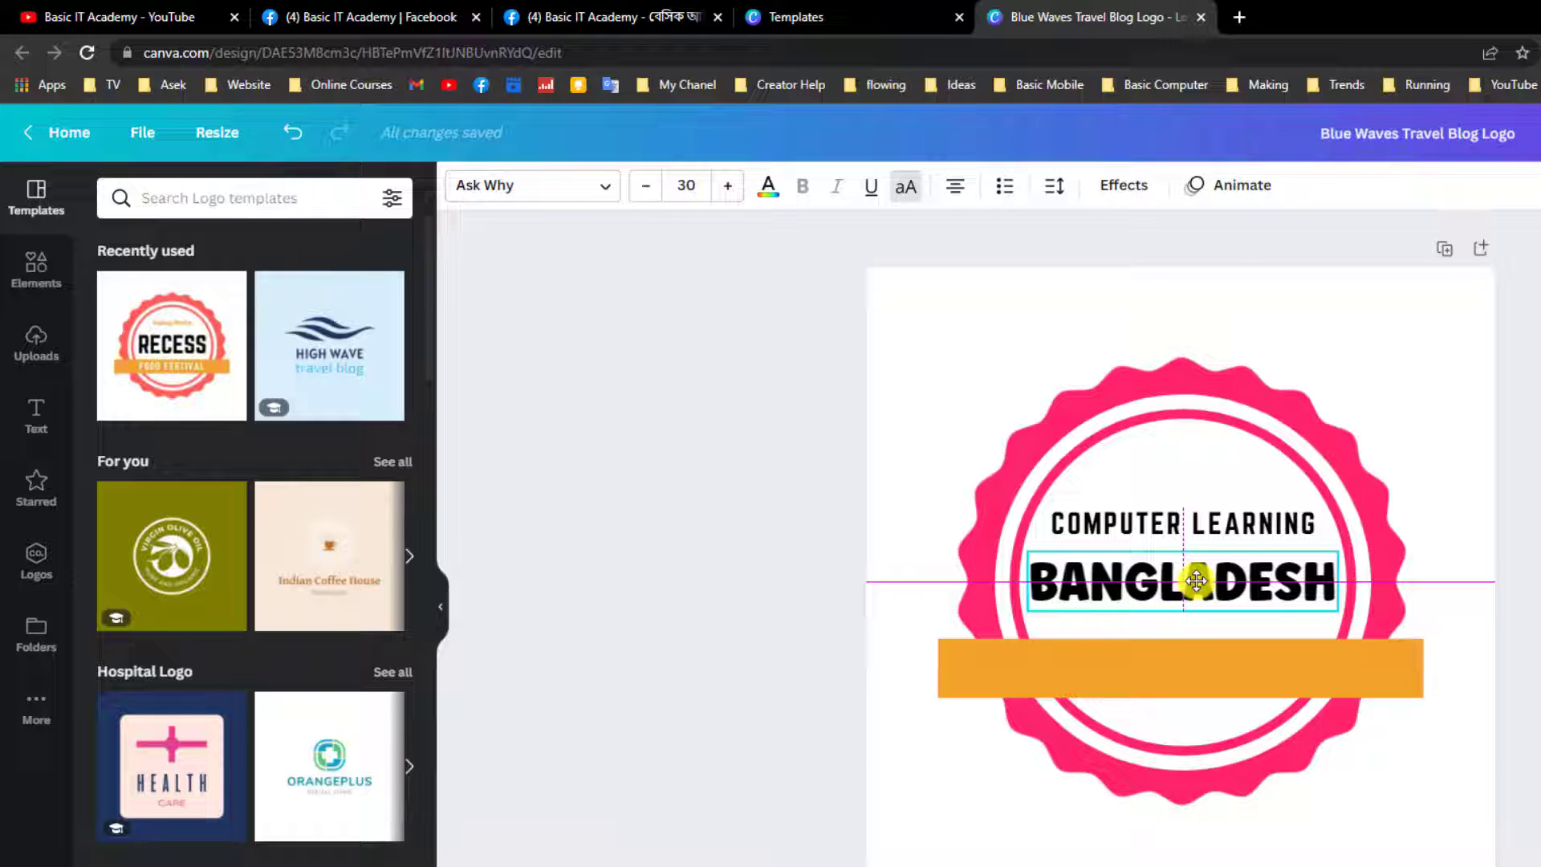
mouse_move(1197, 580)
mouse_down()
mouse_move(1179, 583)
mouse_move(1196, 583)
mouse_up()
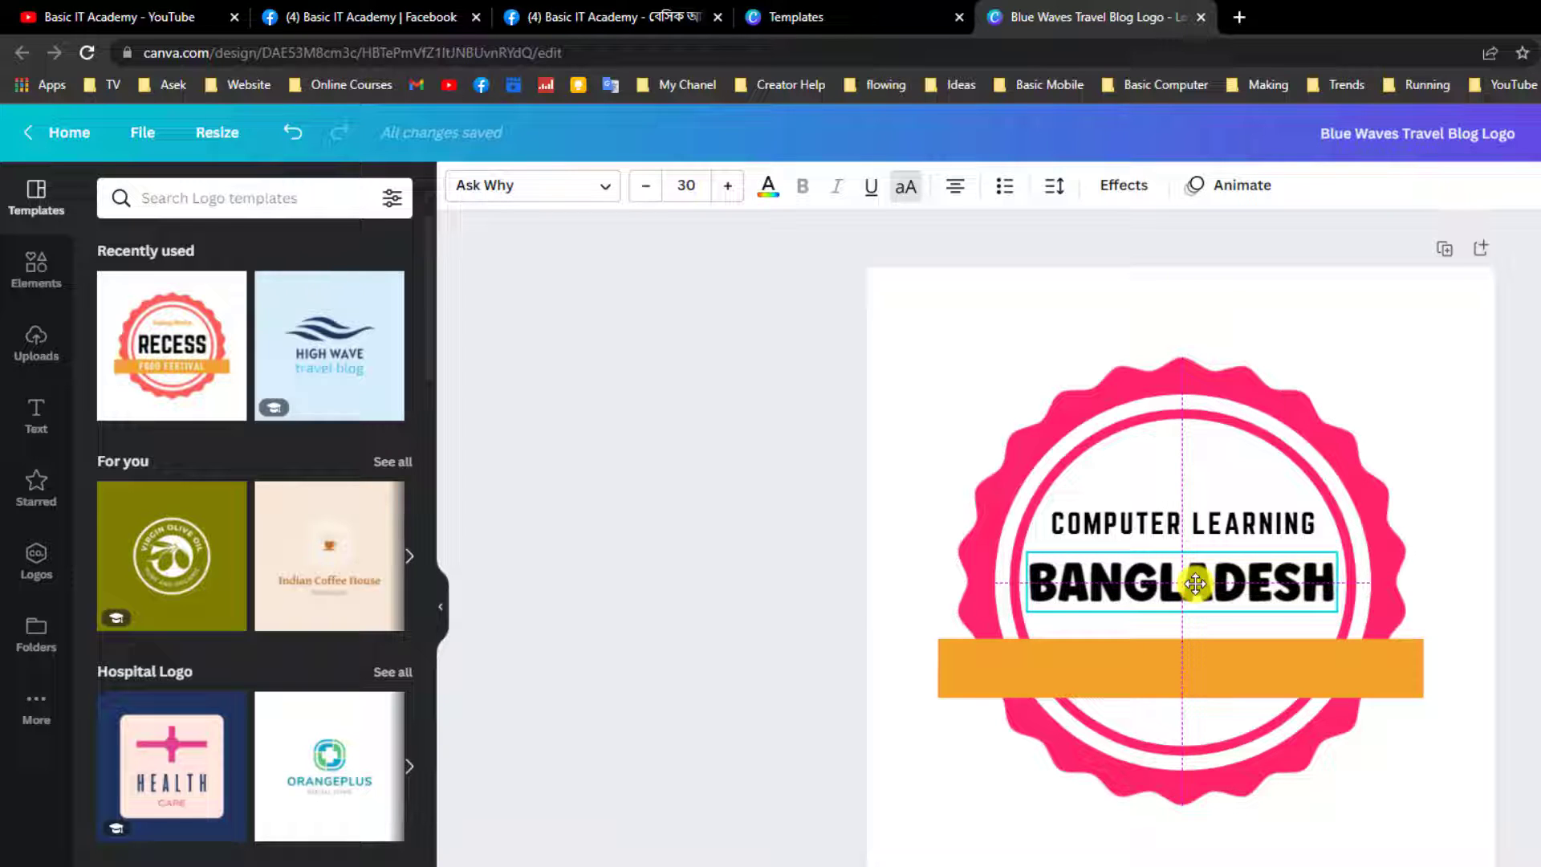
- Try Baloo Da 2 ExtraBold on the COMPUTER LEARNING text, settling on Ask Why Regular as its font
click(1218, 522)
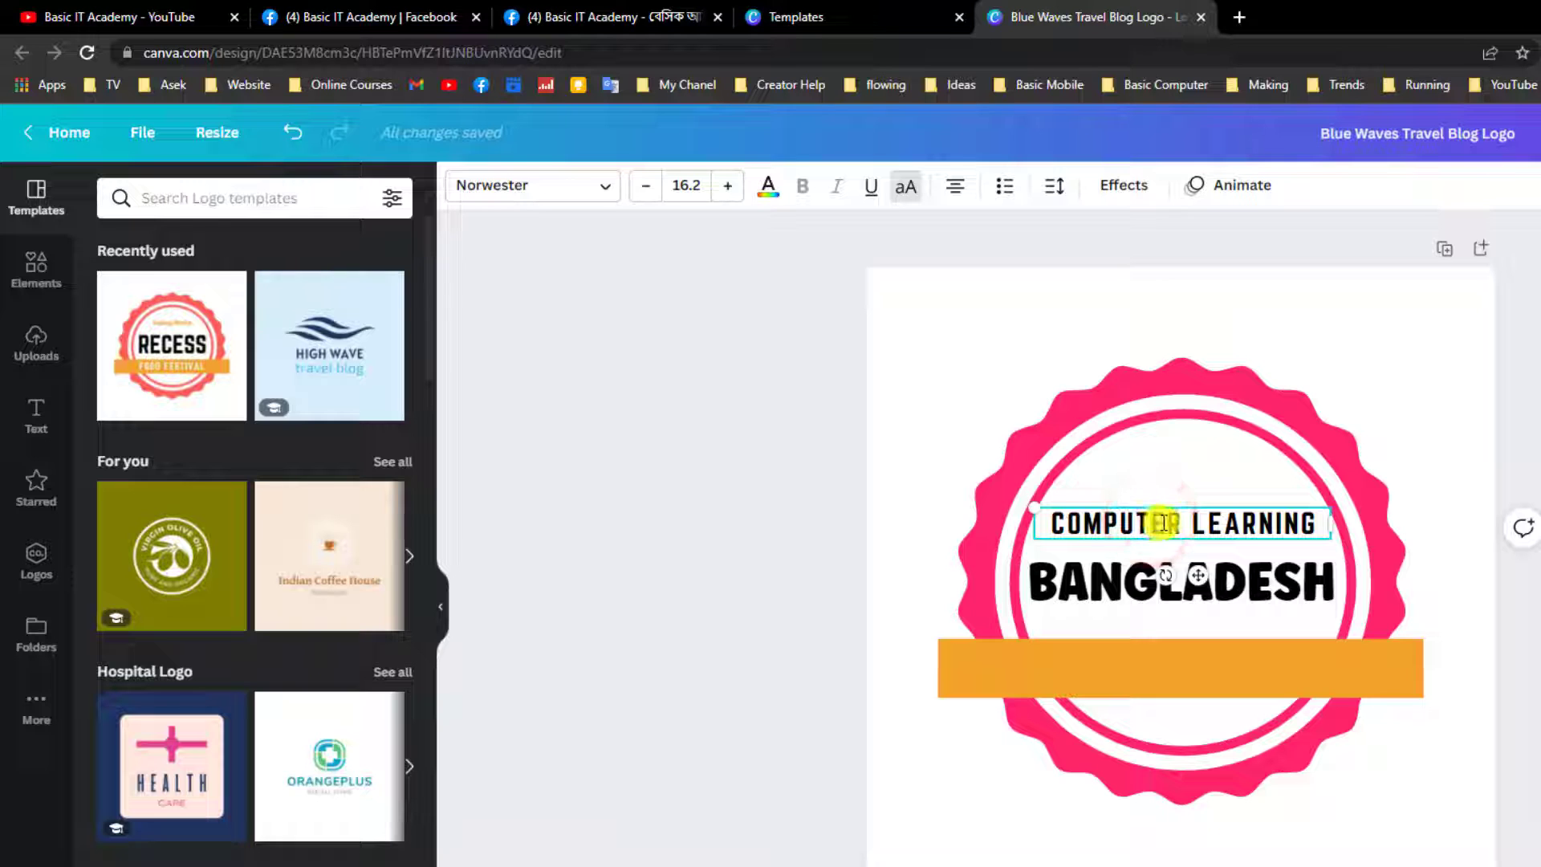
click(593, 200)
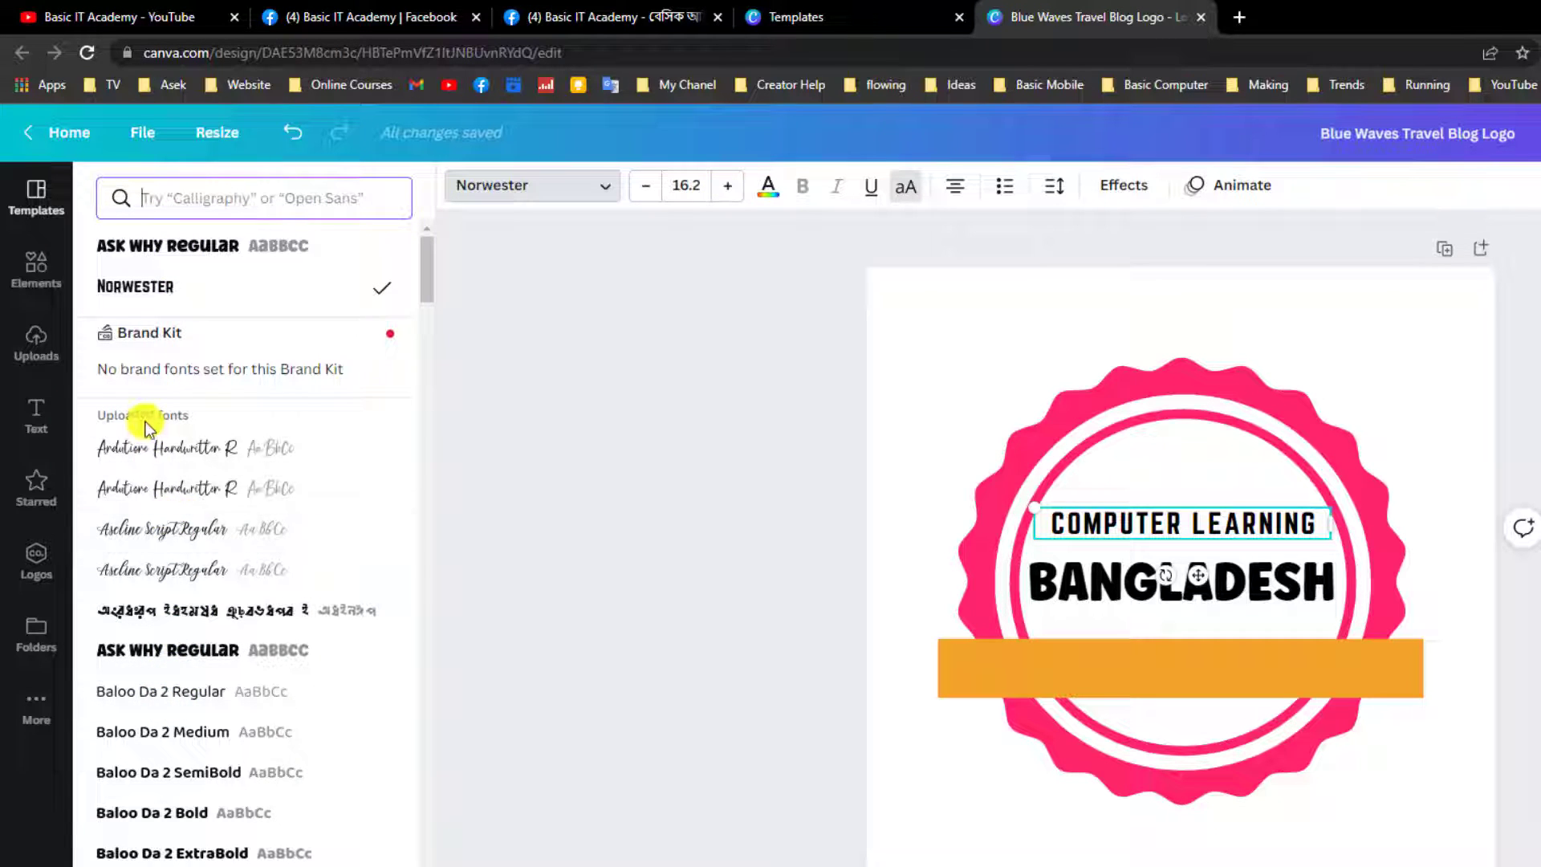
click(183, 853)
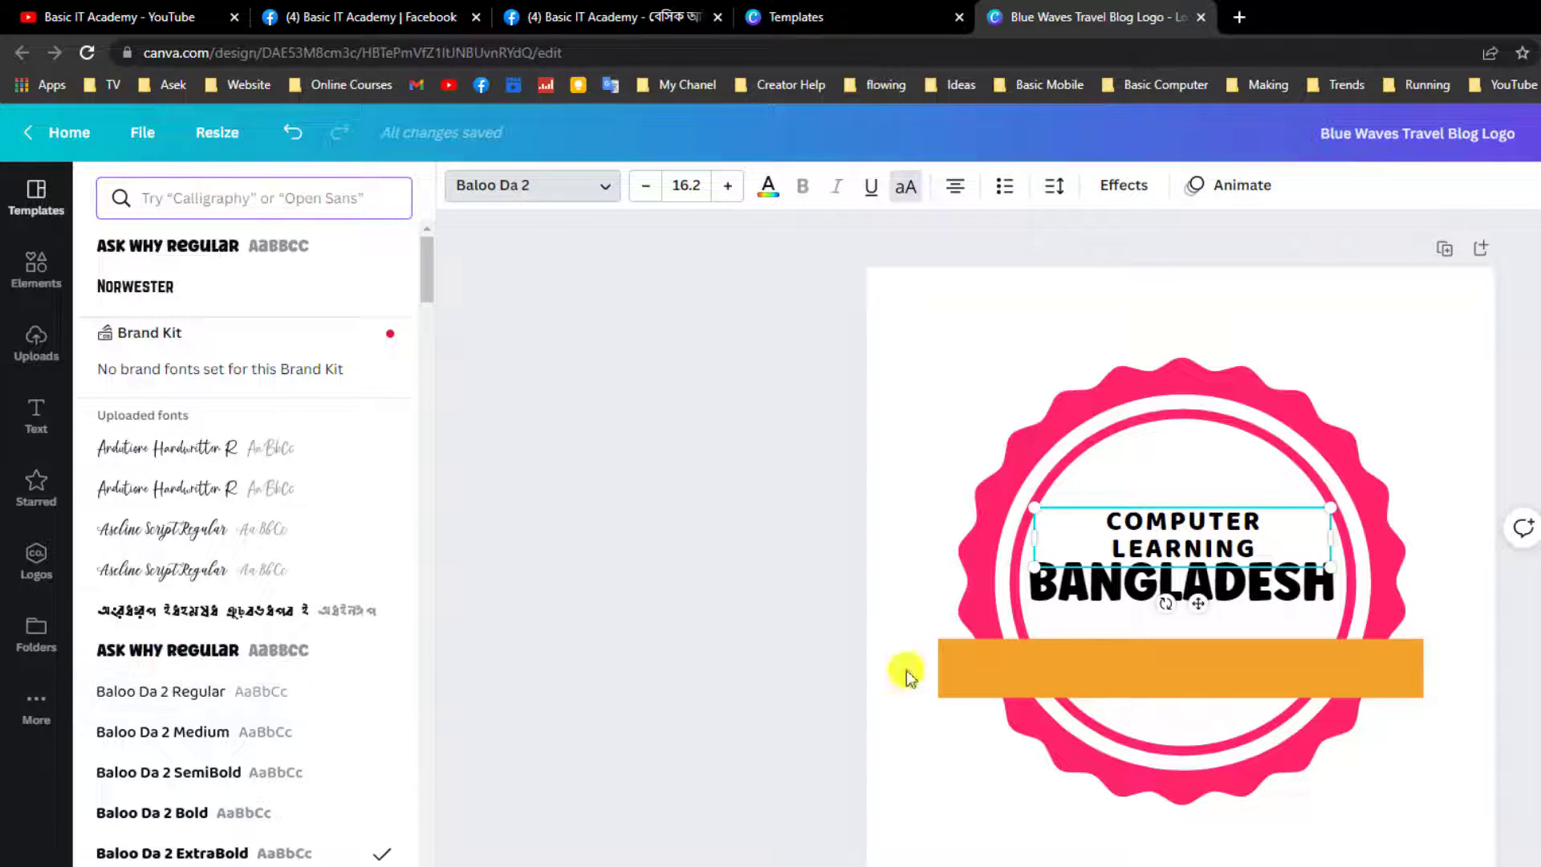
click(223, 247)
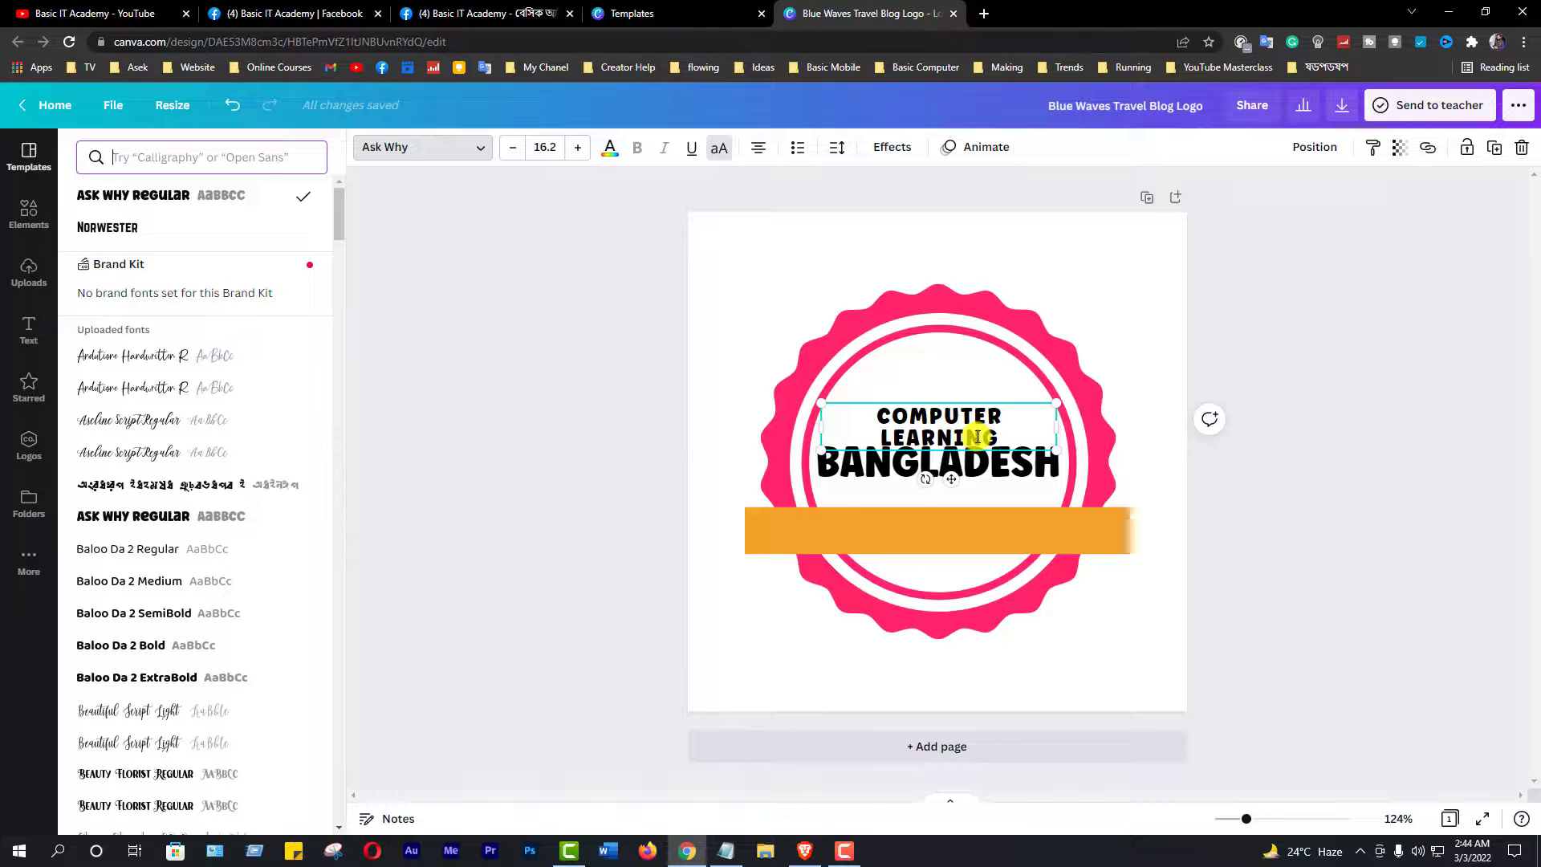
- Reduce the COMPUTER LEARNING text to a font size of 14.2 and move it down, centred just above BANGLADESH
click(927, 413)
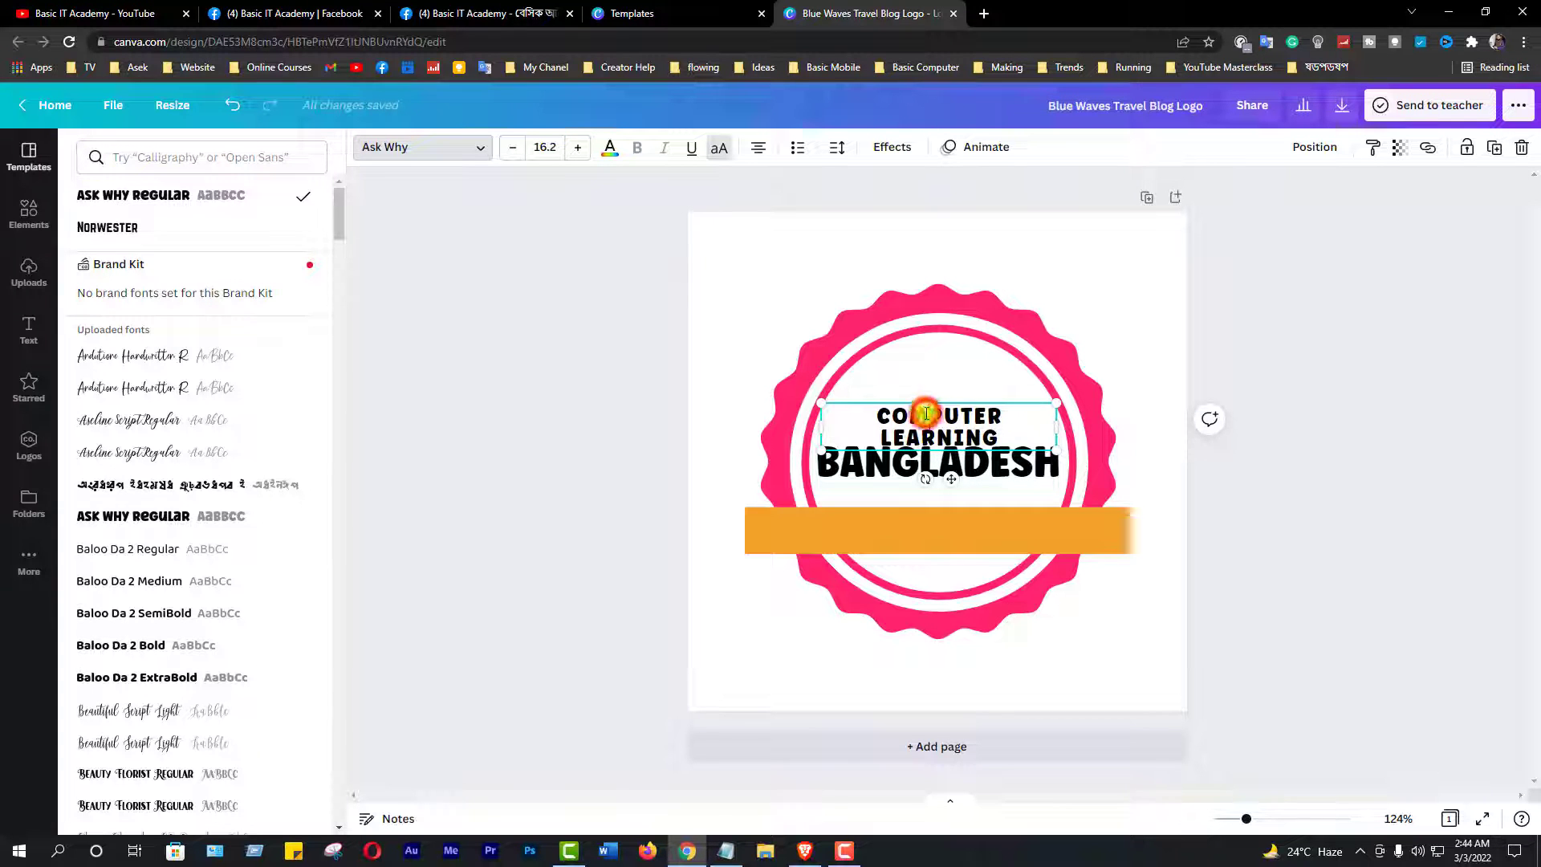
click(514, 150)
click(515, 149)
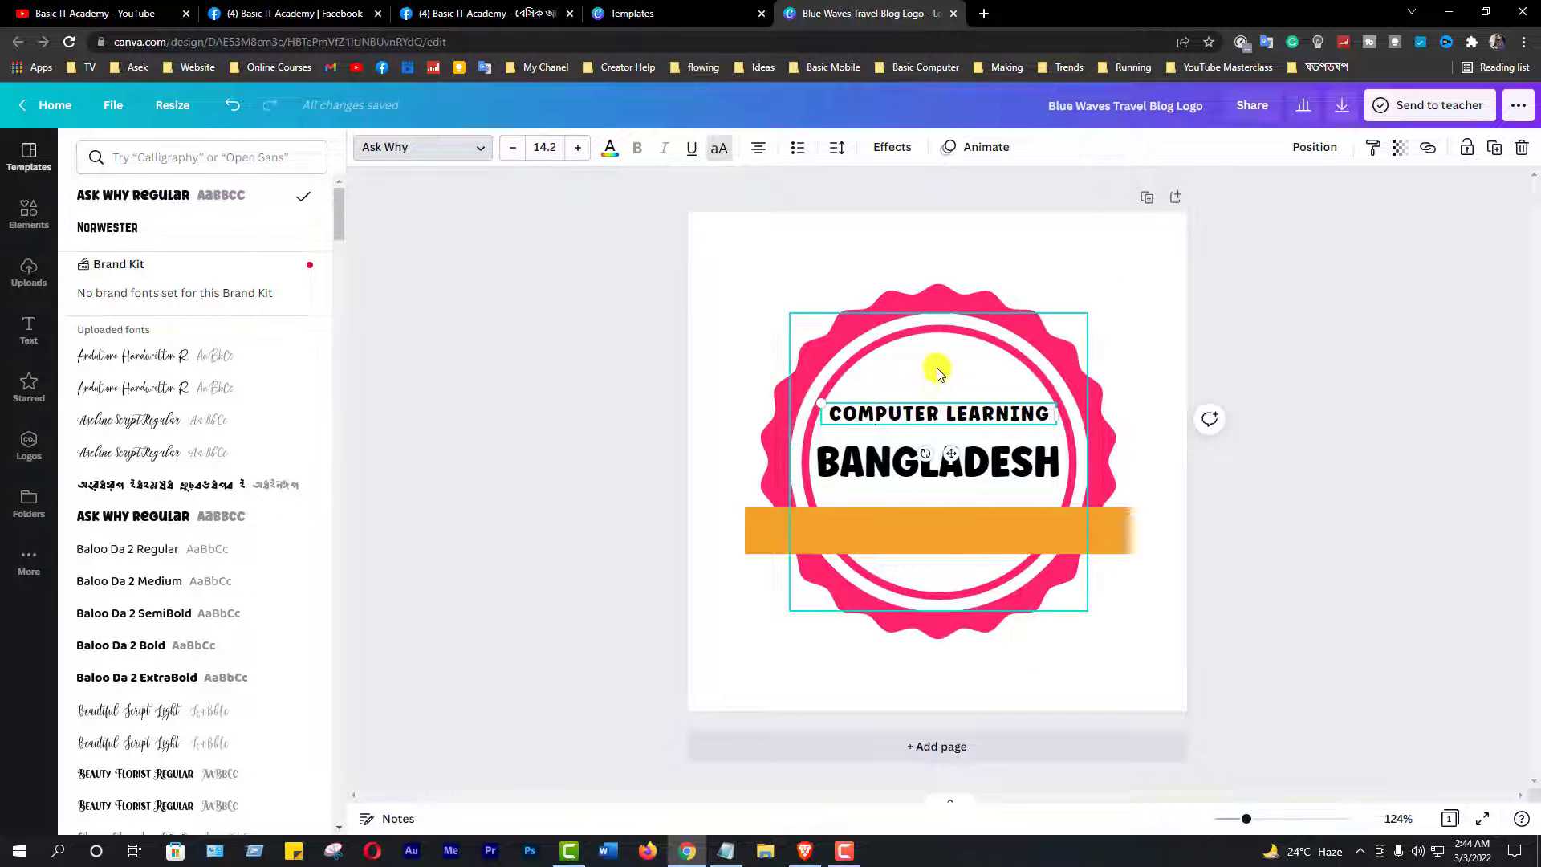
click(1118, 309)
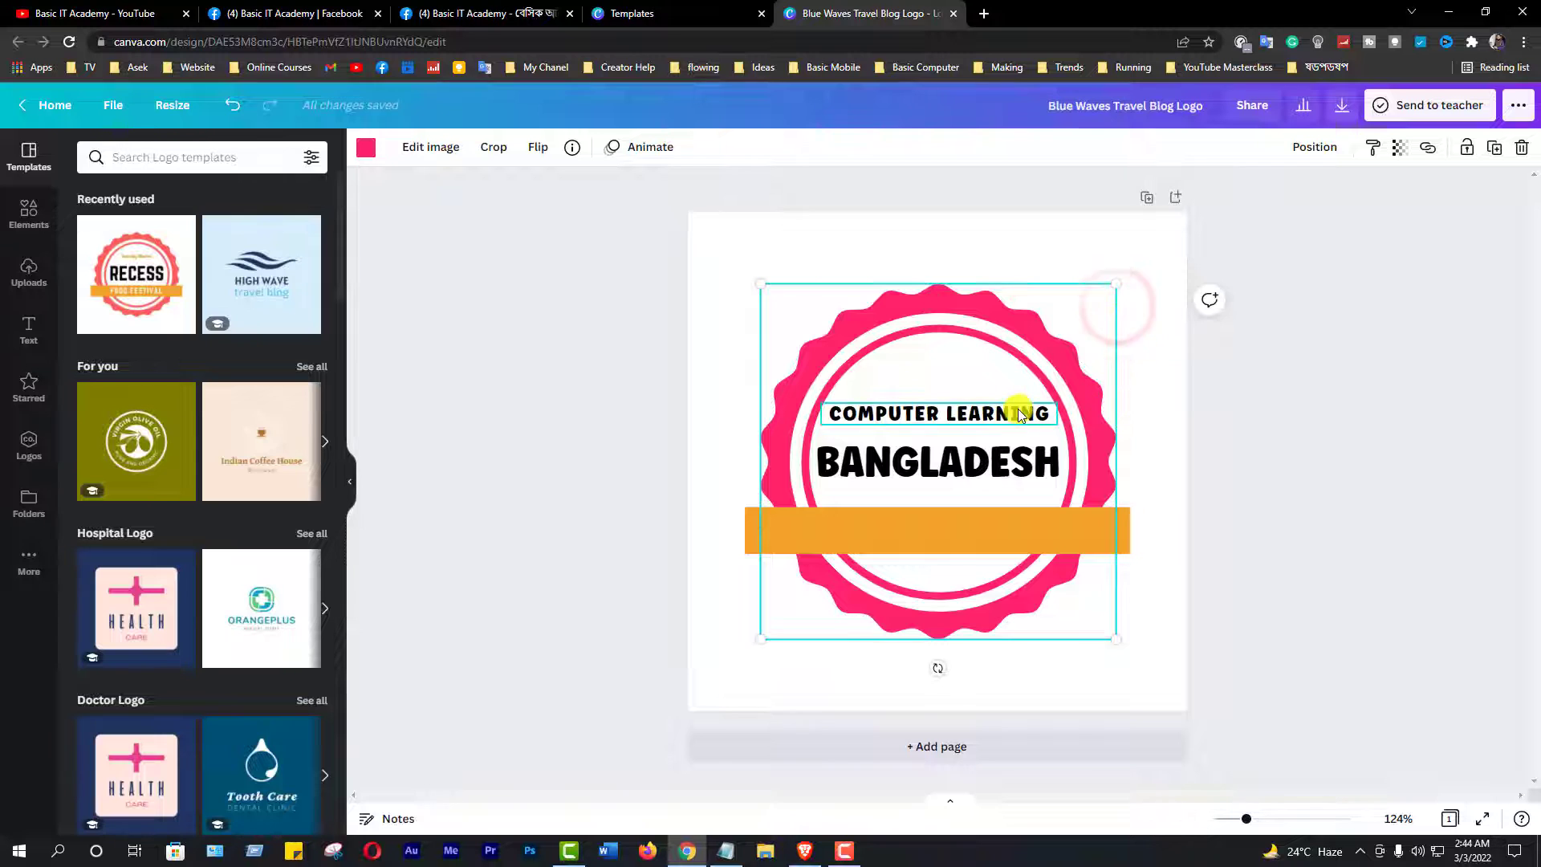
click(980, 408)
drag(980, 408, 981, 419)
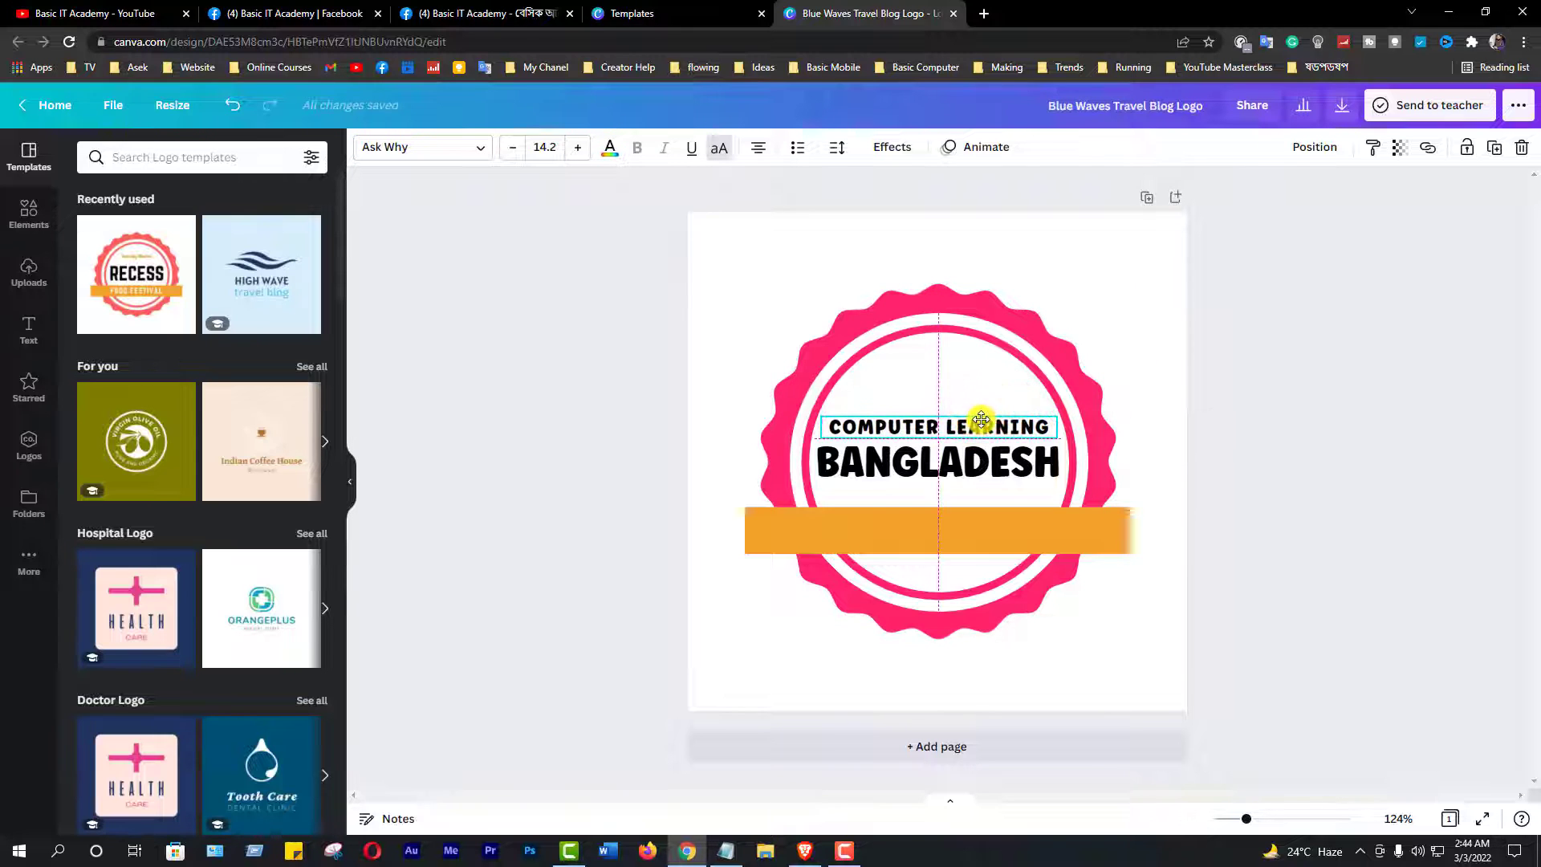
click(1143, 349)
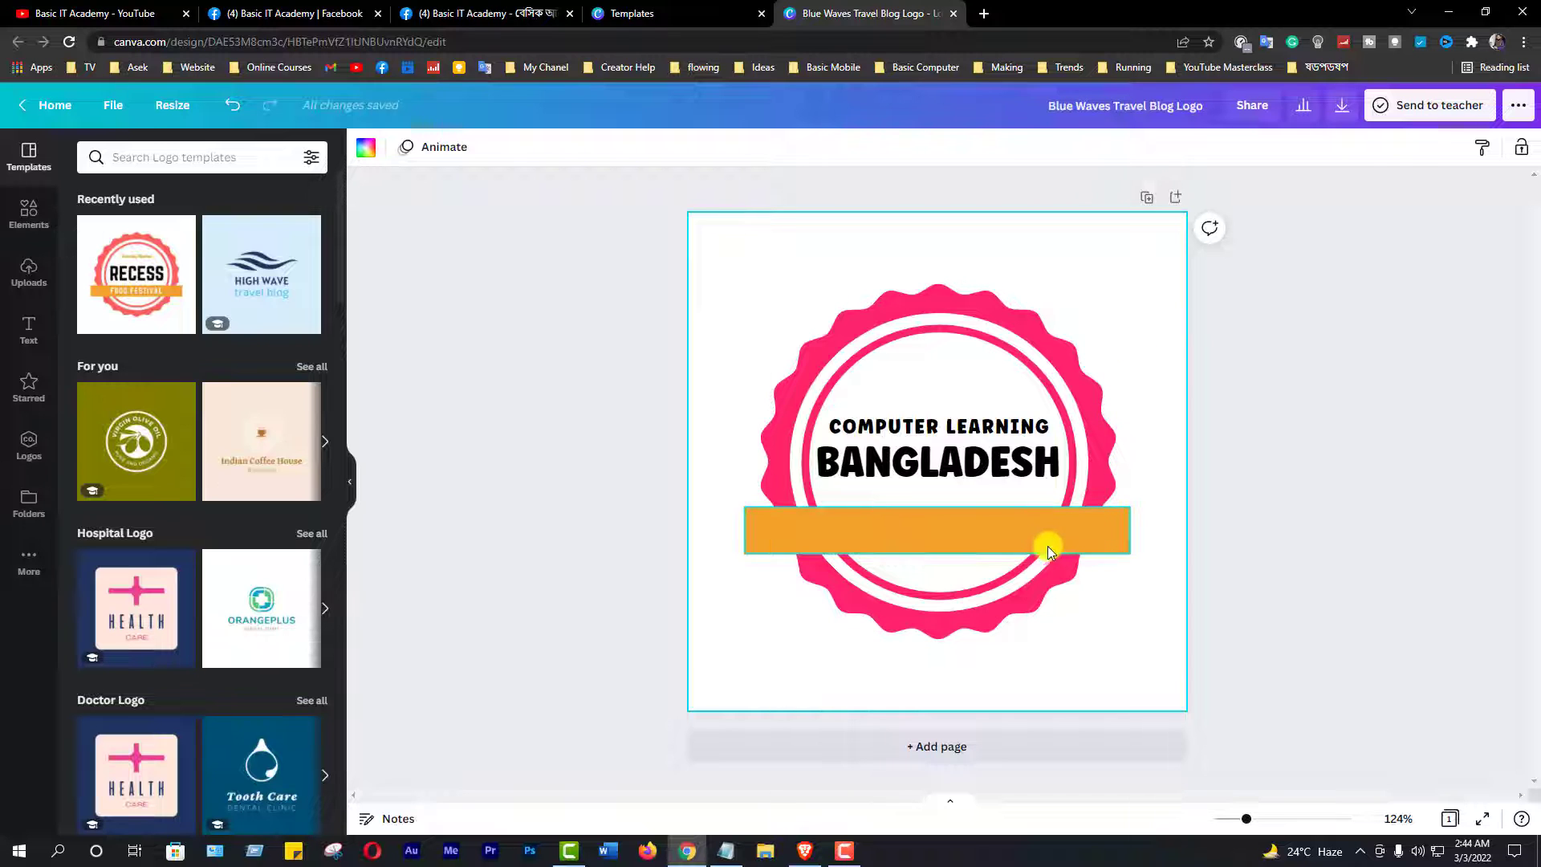
- Delete the empty orange banner across the lower part of the badge
click(1014, 536)
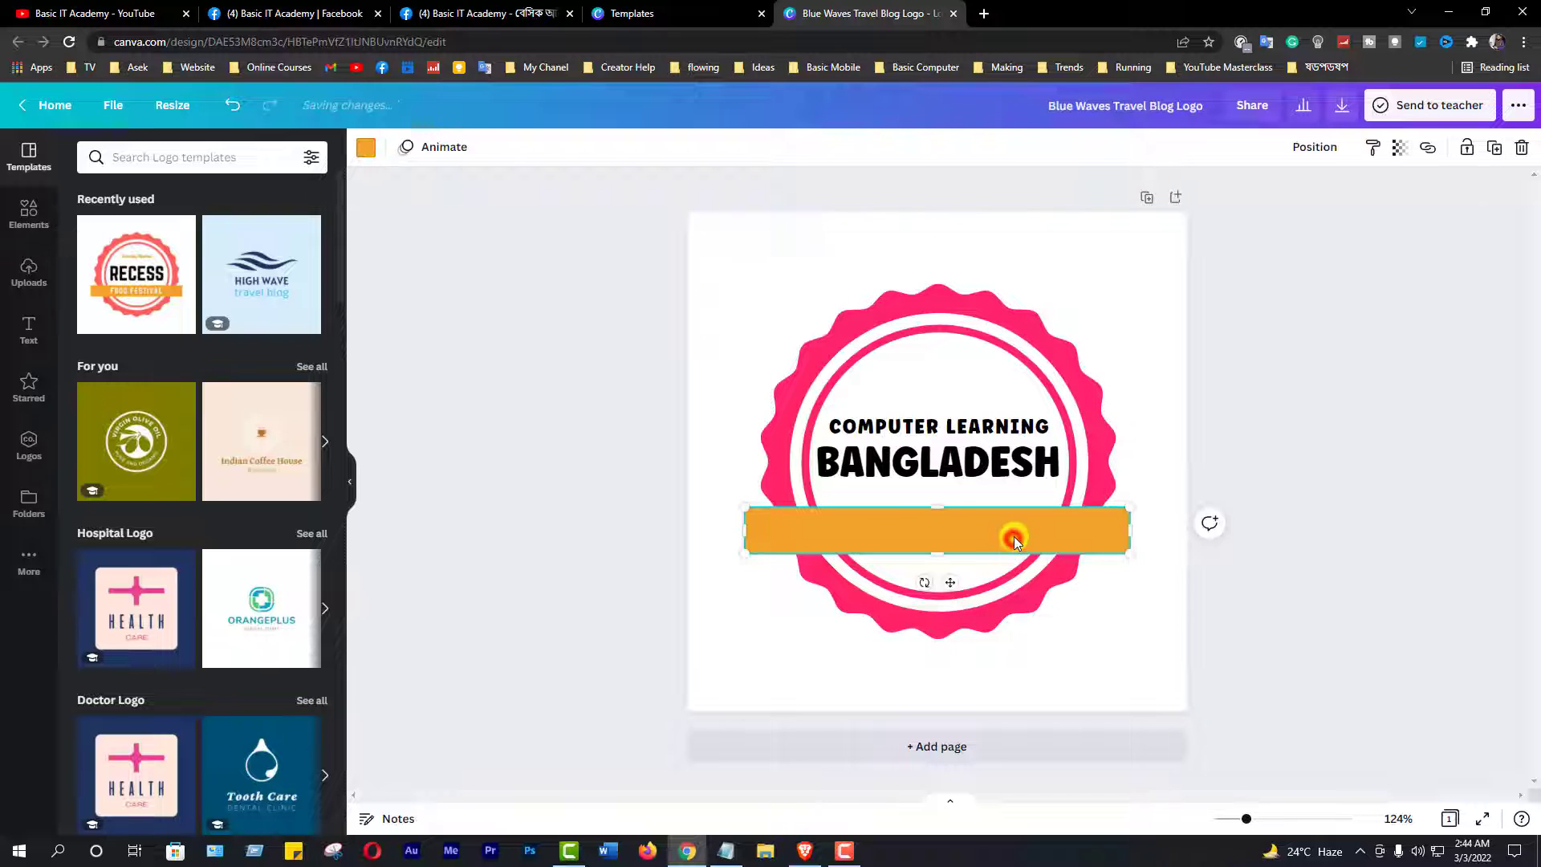
key(Delete)
click(913, 527)
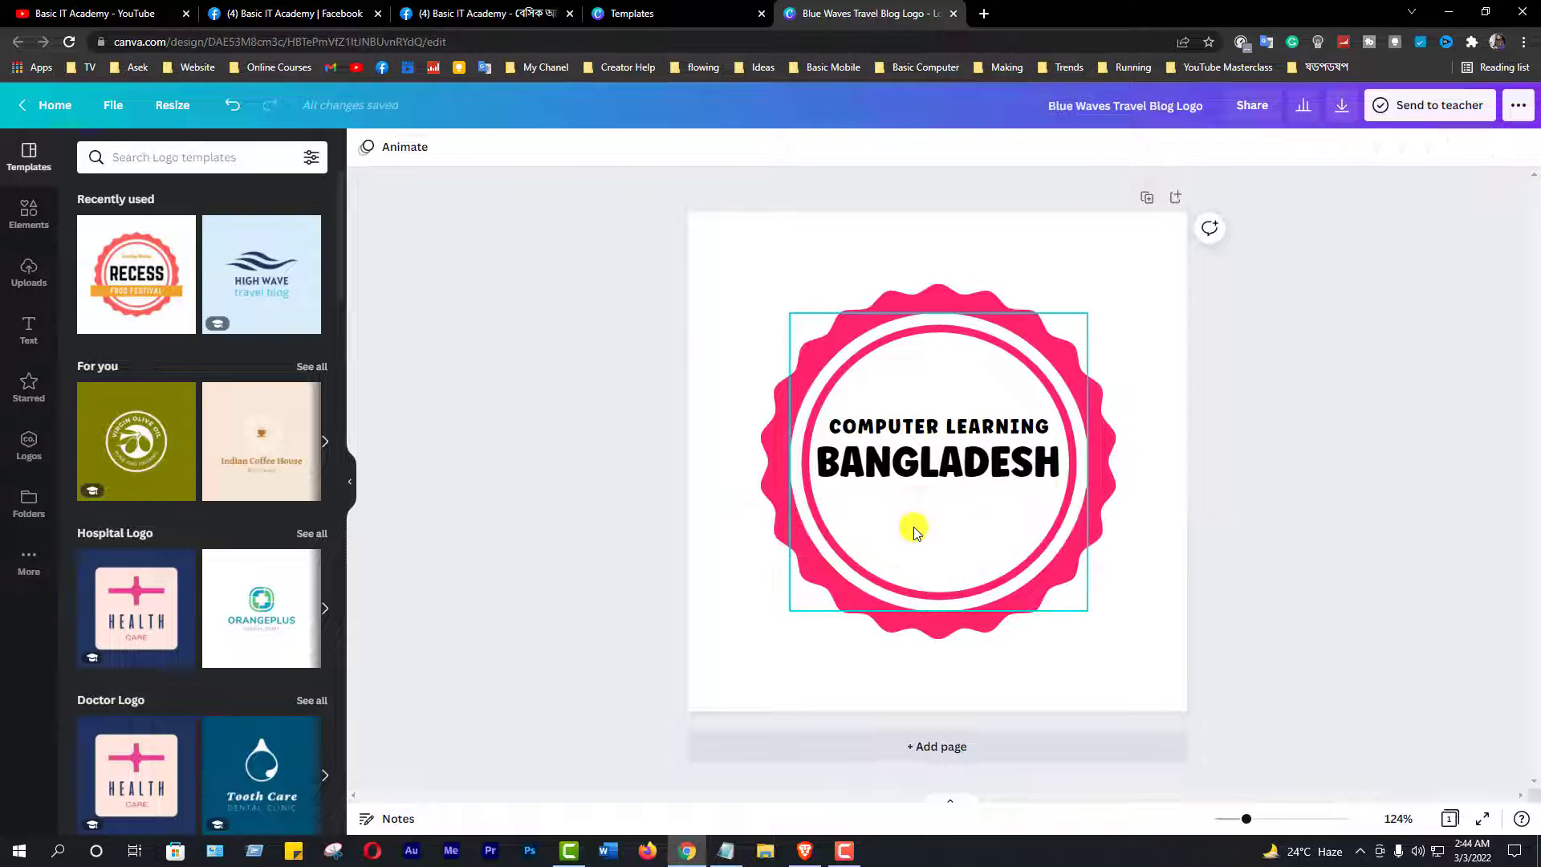
click(947, 531)
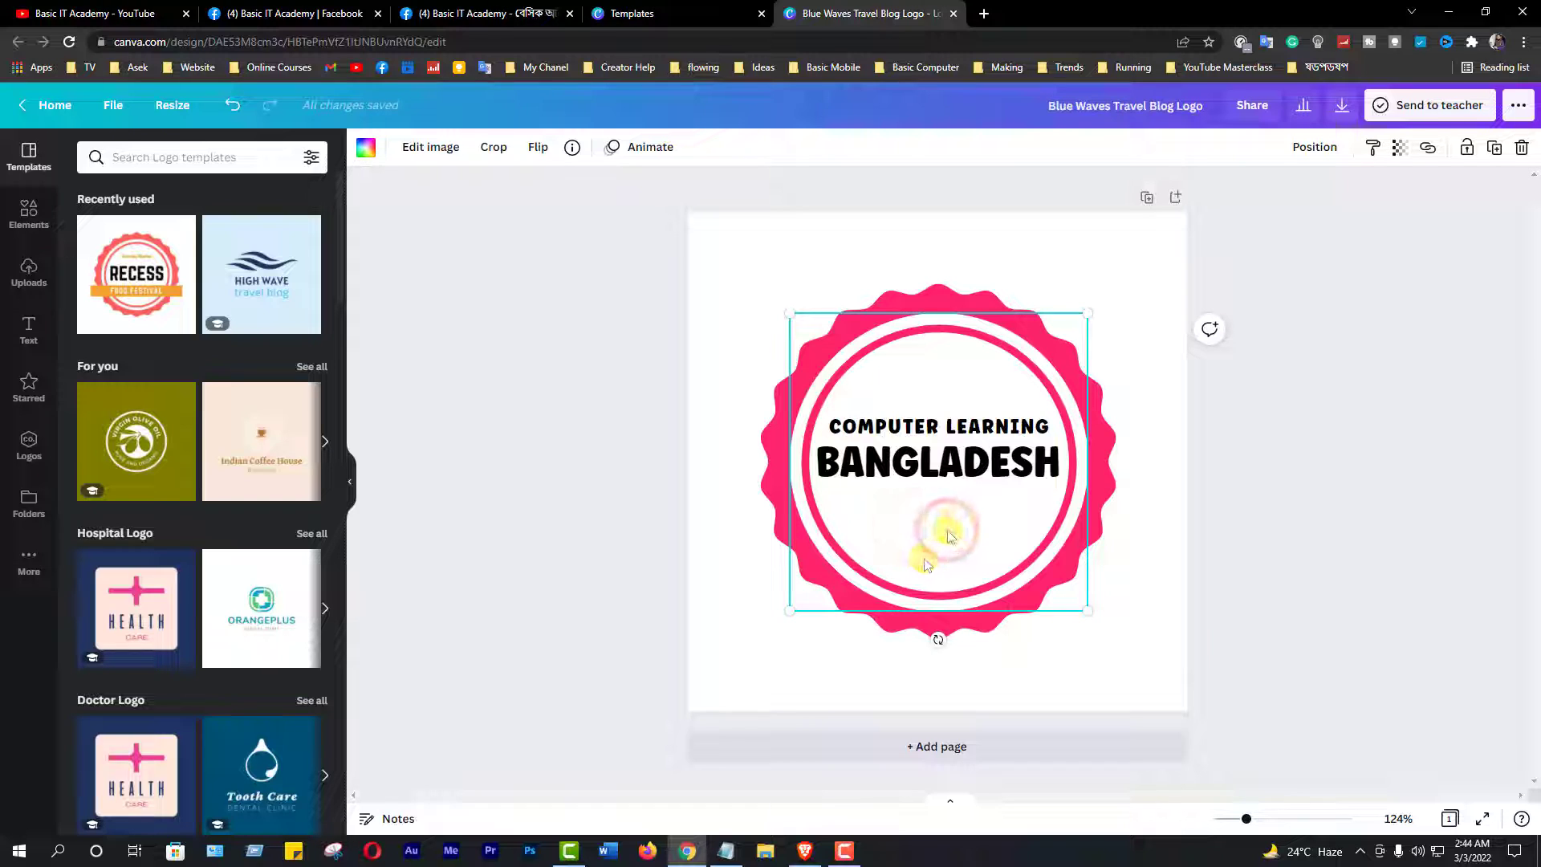
- Switch to Notepad and copy the tagline "বিনামূল্যে কম্পিউটার শিখুন" from the channel description, then return to the Canva design
click(731, 853)
click(700, 654)
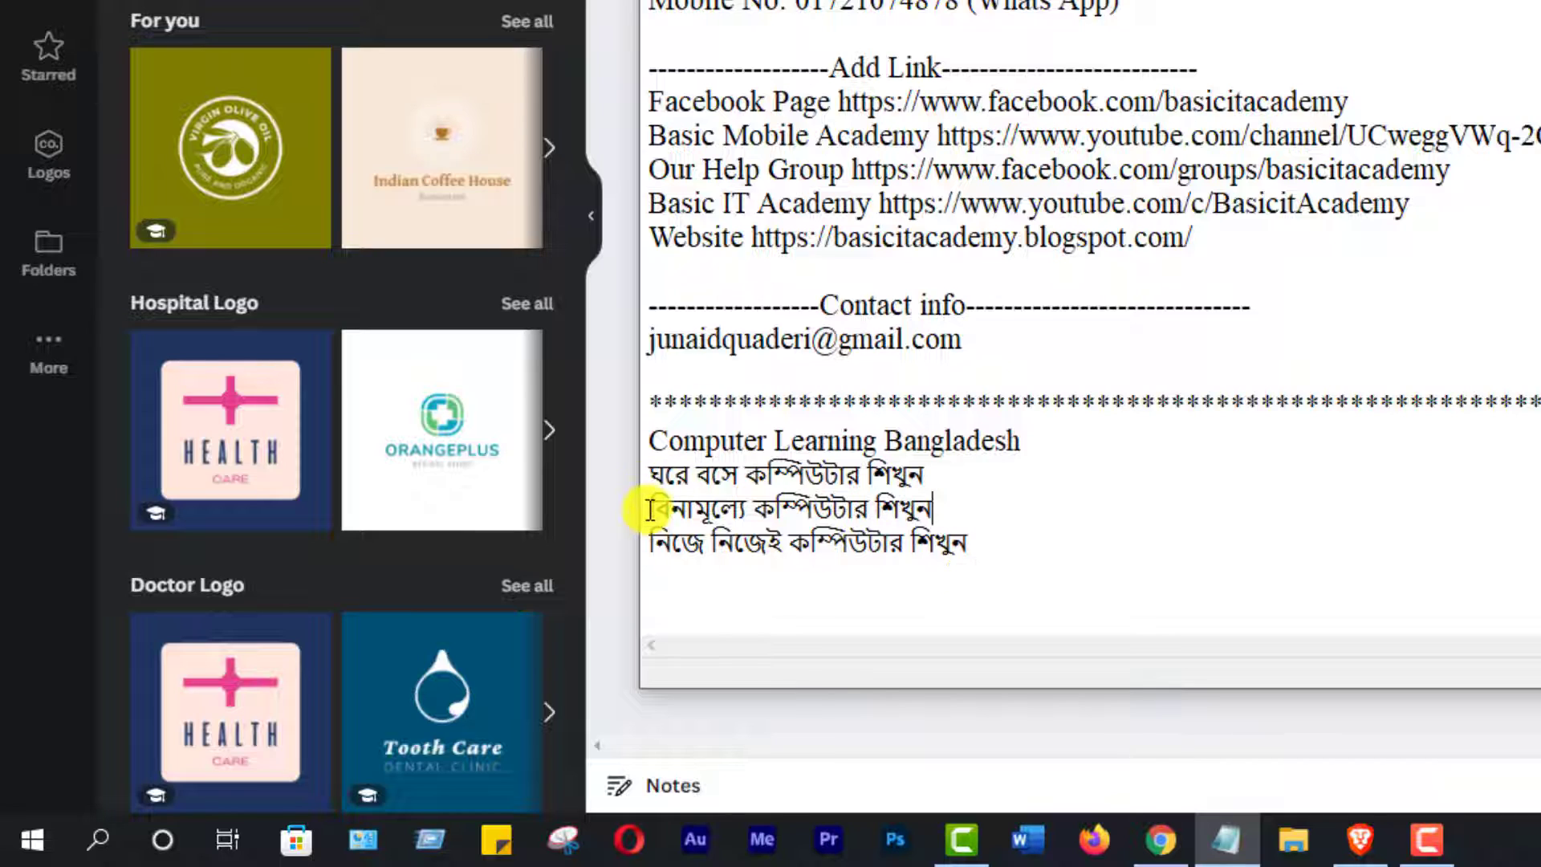
drag(652, 506, 931, 506)
key(ctrl+c)
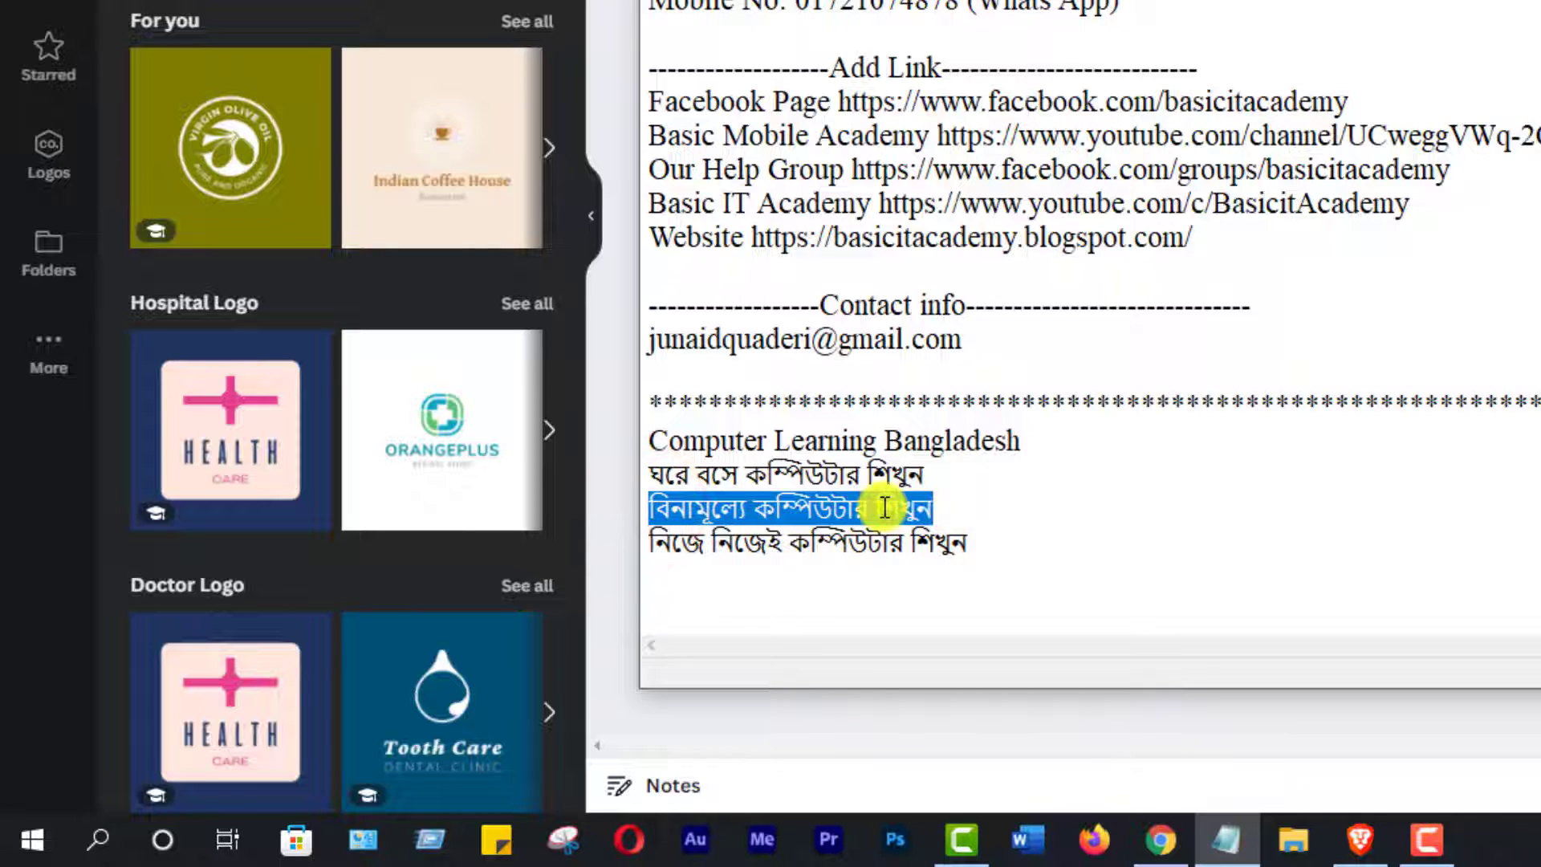
right_click(888, 506)
click(947, 181)
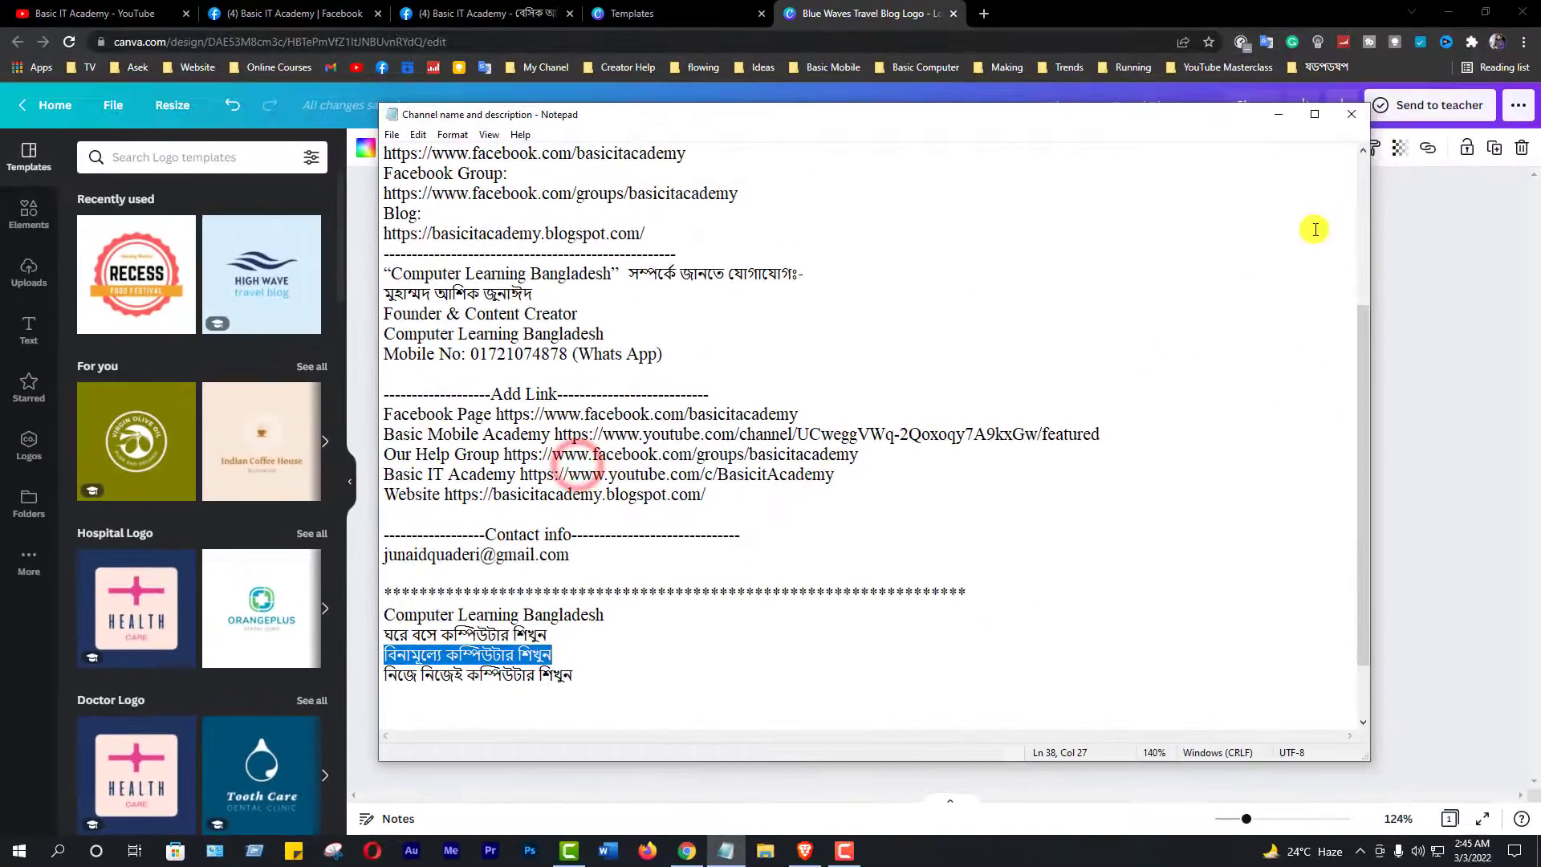
click(1279, 114)
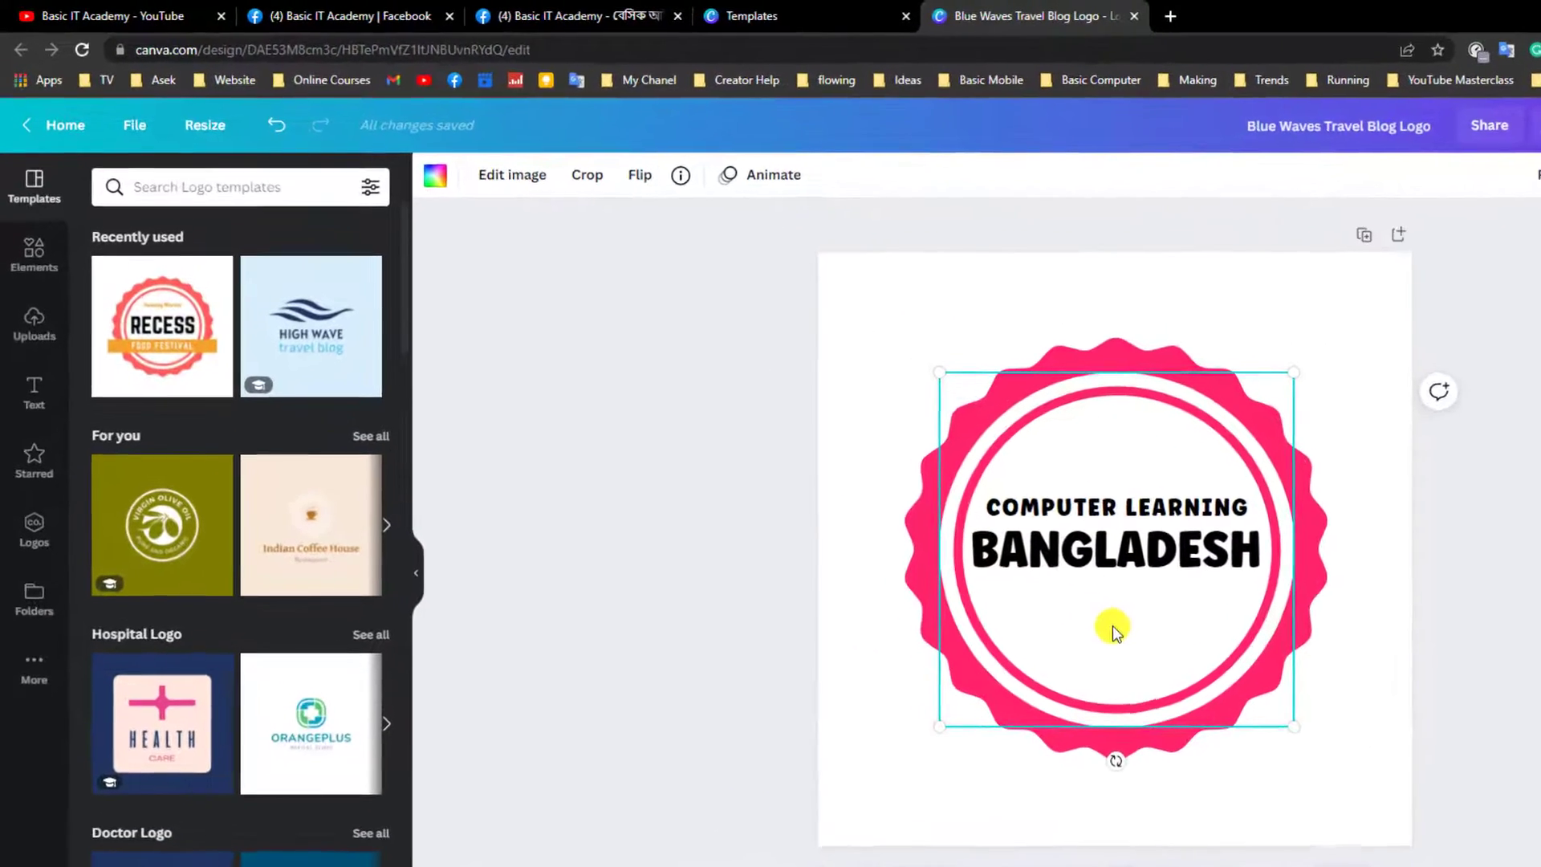
- Paste the tagline "বিনামূল্যে কম্পিউটার শিখুন" into the logo and reduce its font size to 19
key(ctrl+v)
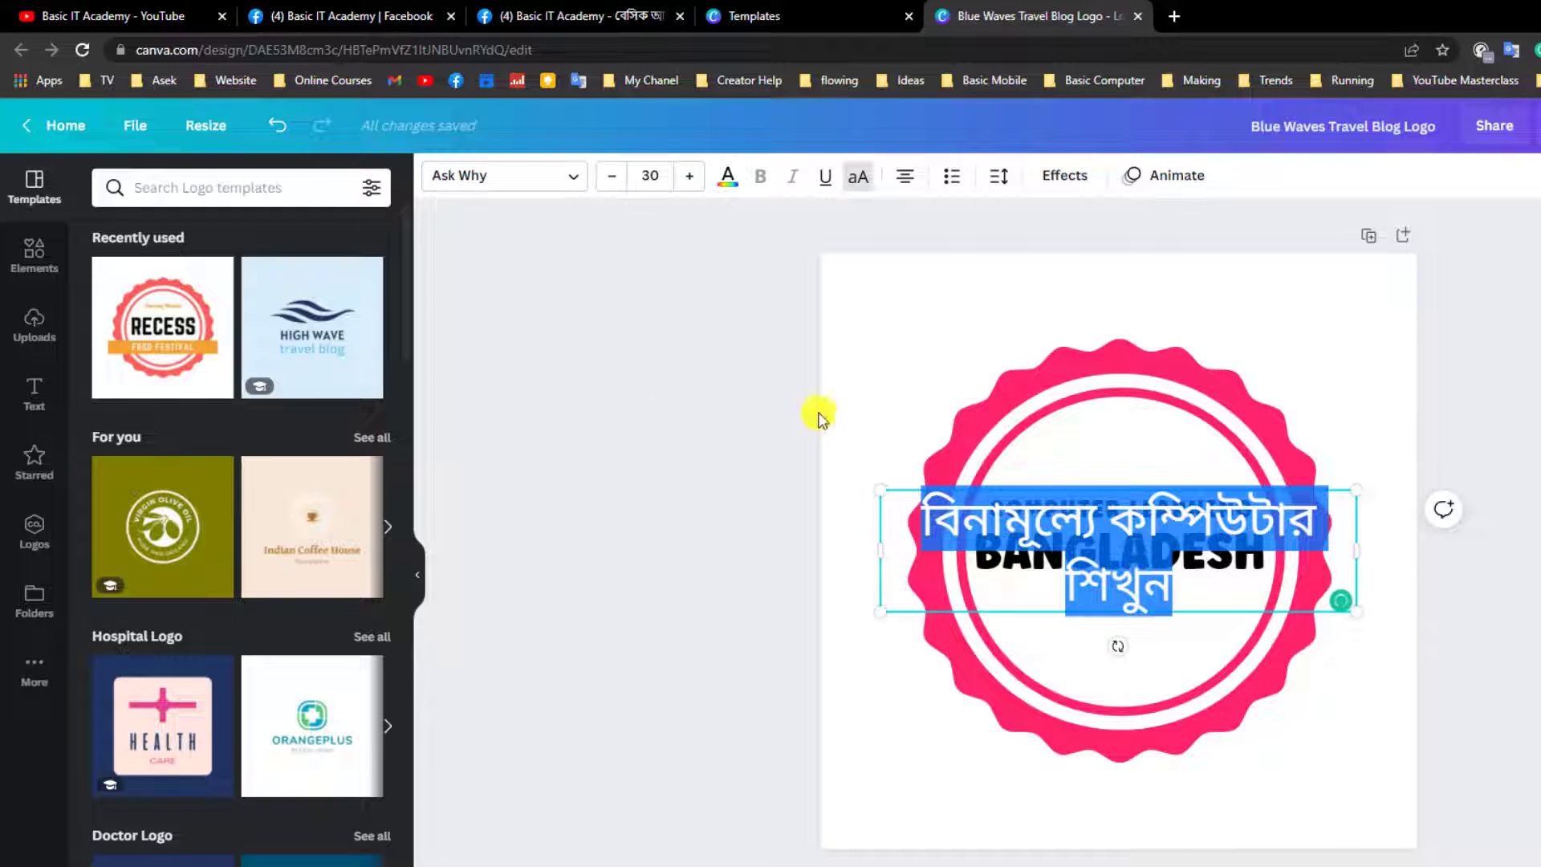
click(615, 178)
click(615, 178)
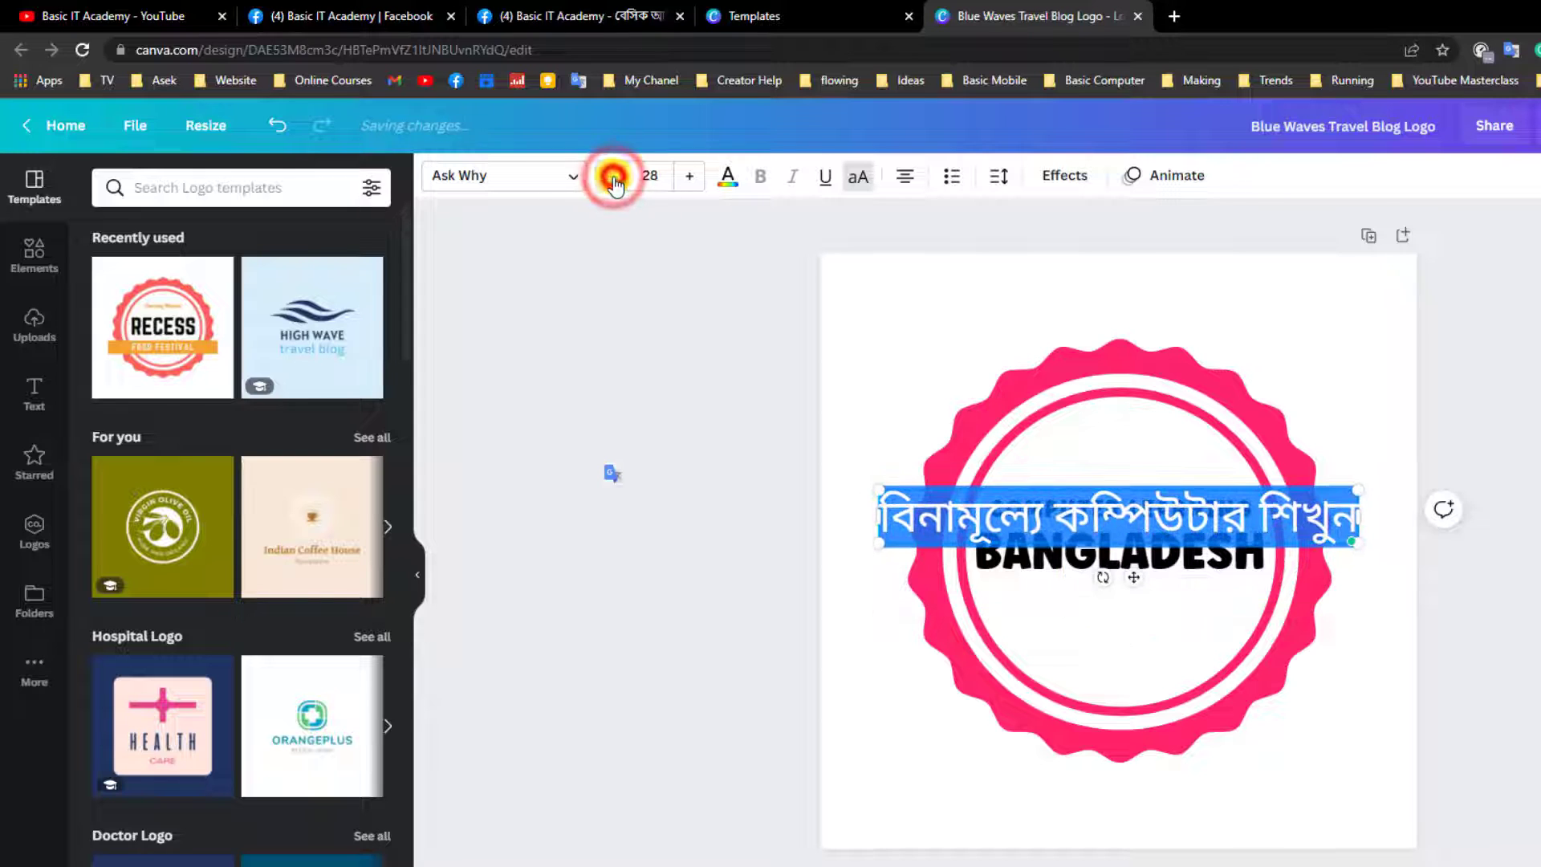
click(614, 178)
click(615, 178)
click(614, 178)
click(615, 178)
click(614, 178)
click(614, 179)
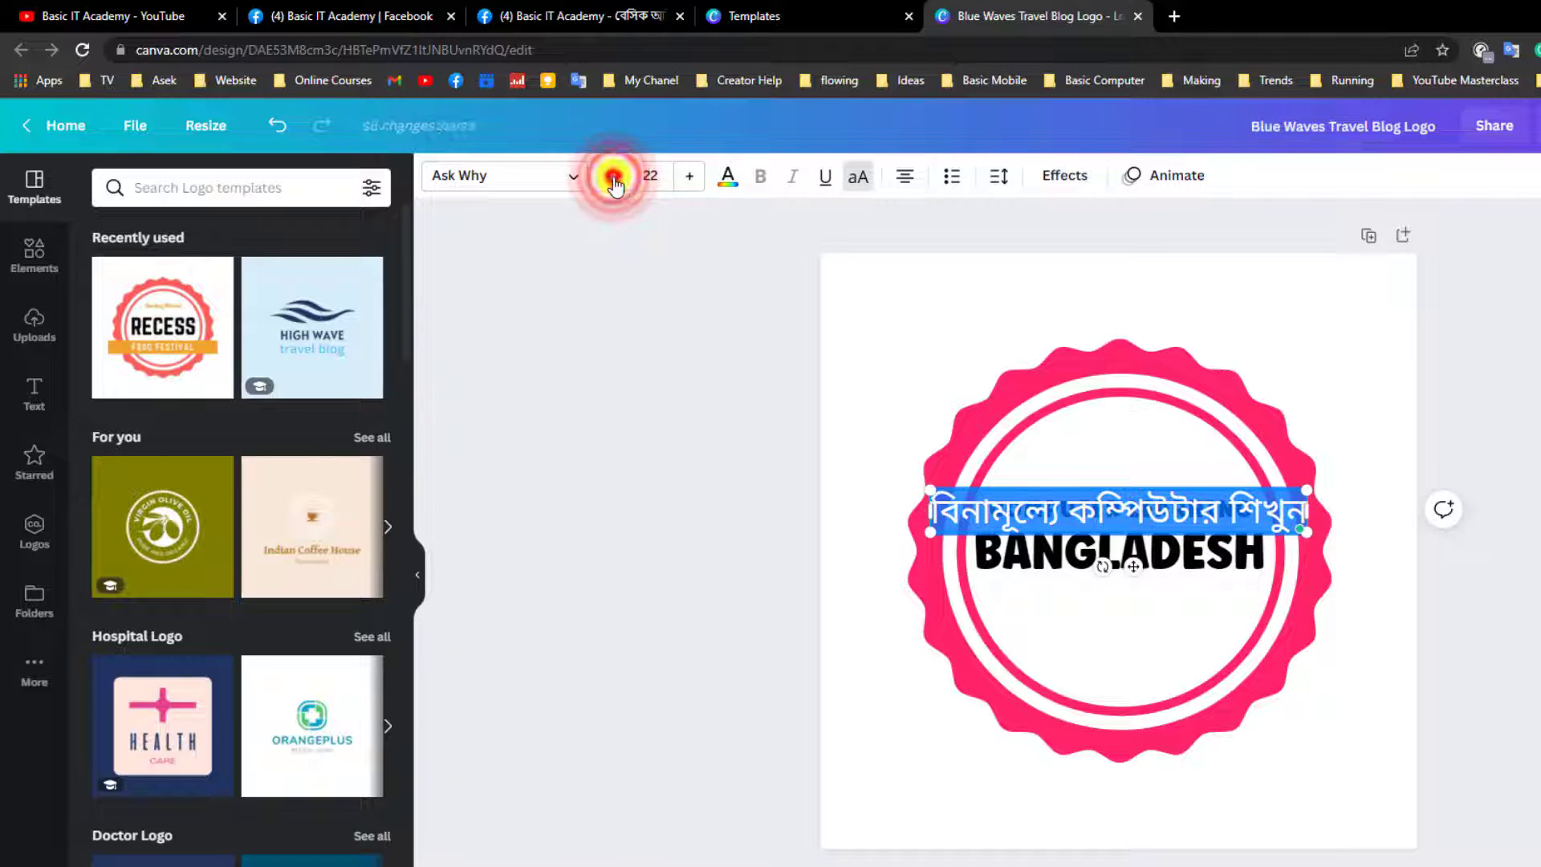
click(614, 179)
click(614, 178)
click(614, 178)
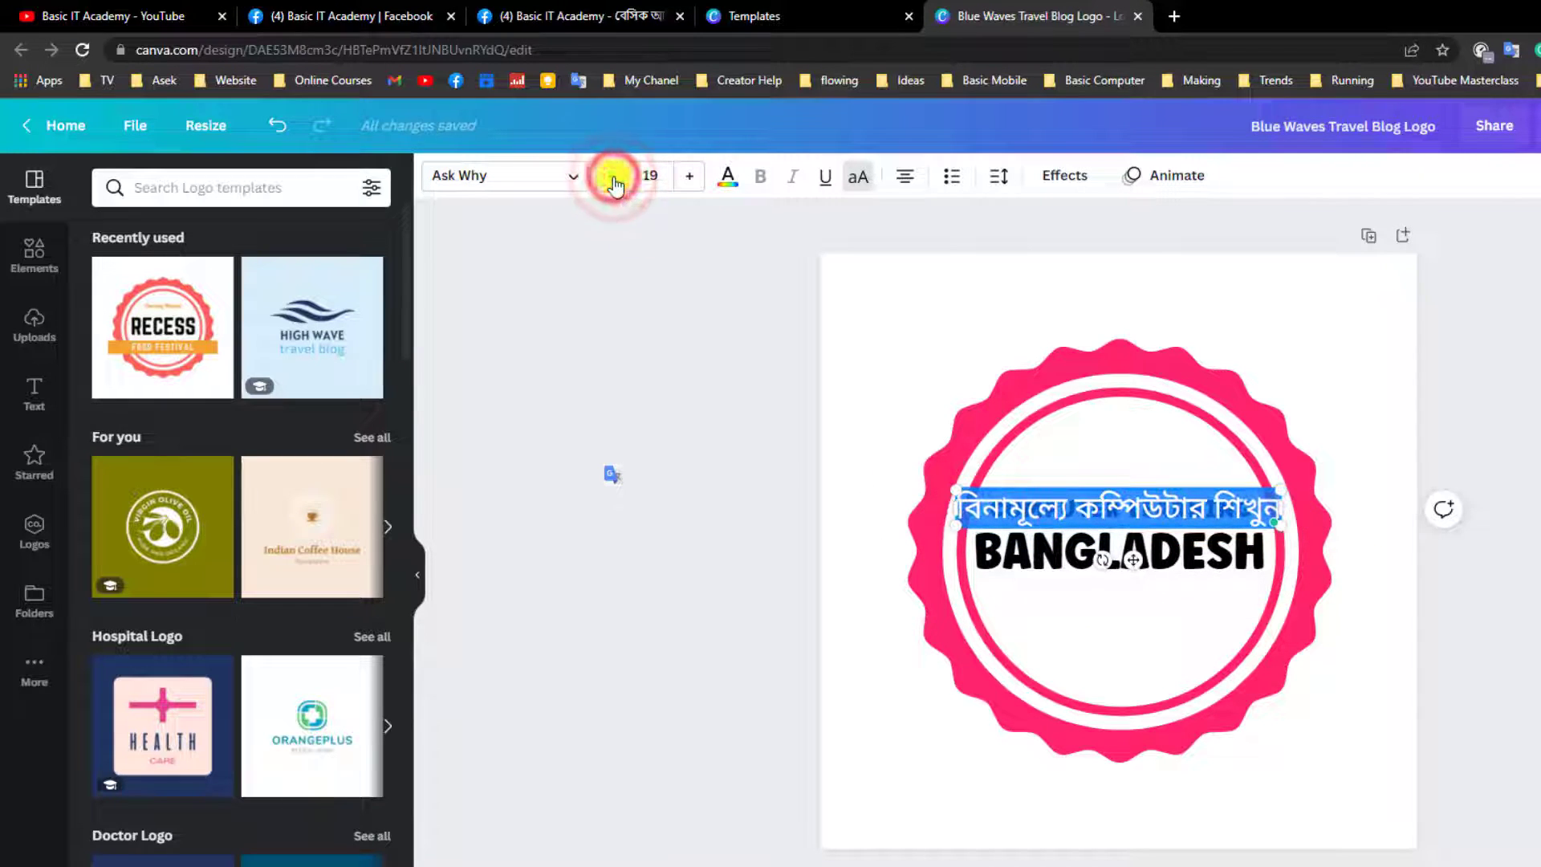
- Move the Bengali tagline off the COMPUTER LEARNING text to just below BANGLADESH
click(1083, 502)
click(1071, 389)
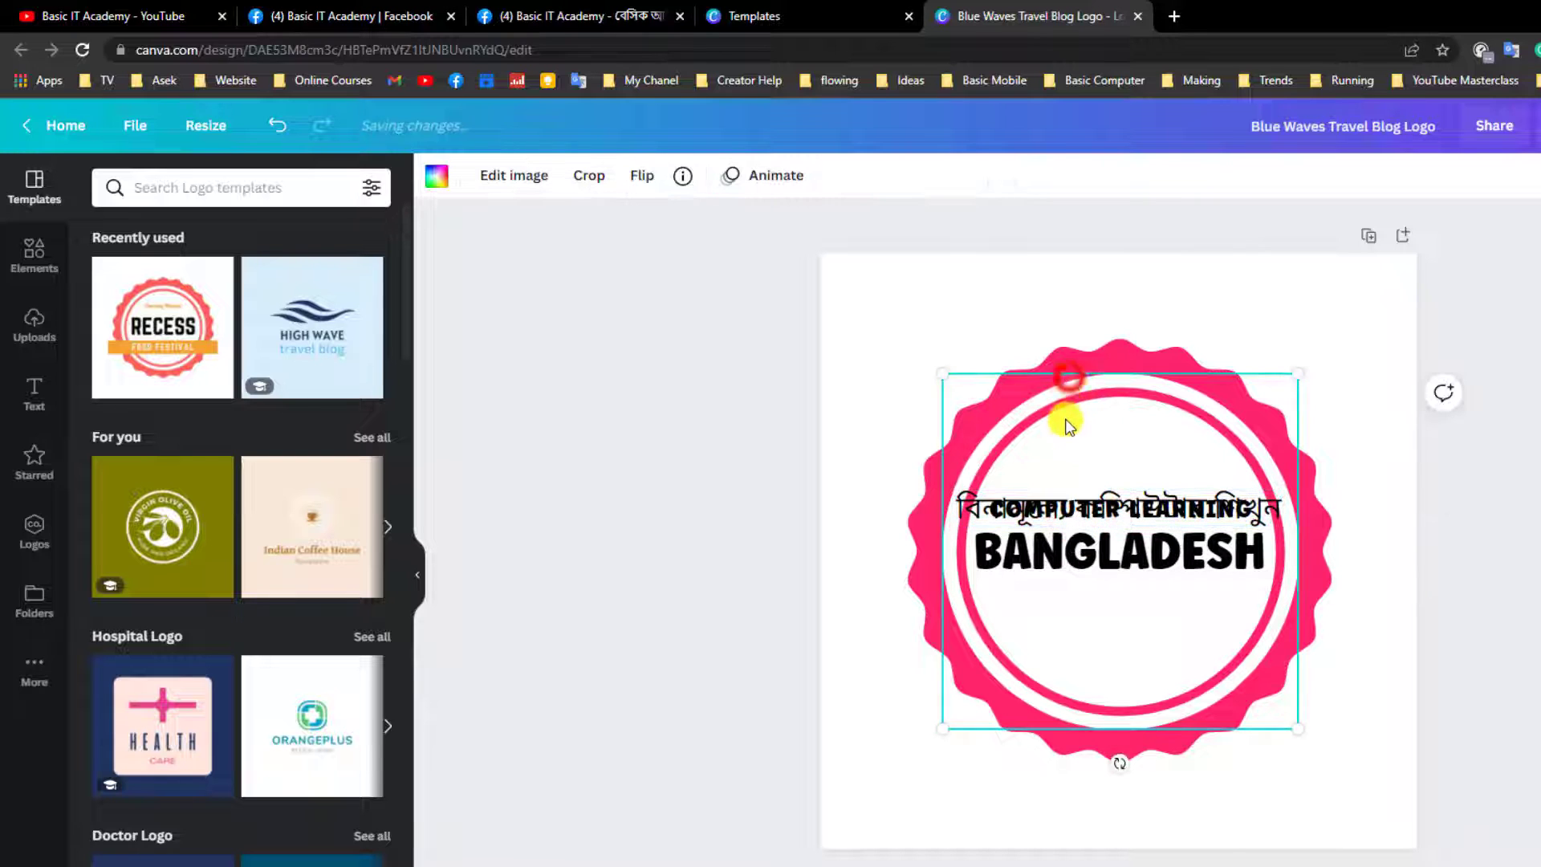
click(975, 509)
drag(976, 508, 983, 603)
- Reduce the Bengali tagline's font size to 16 so it fits inside the badge's inner ring
click(1064, 610)
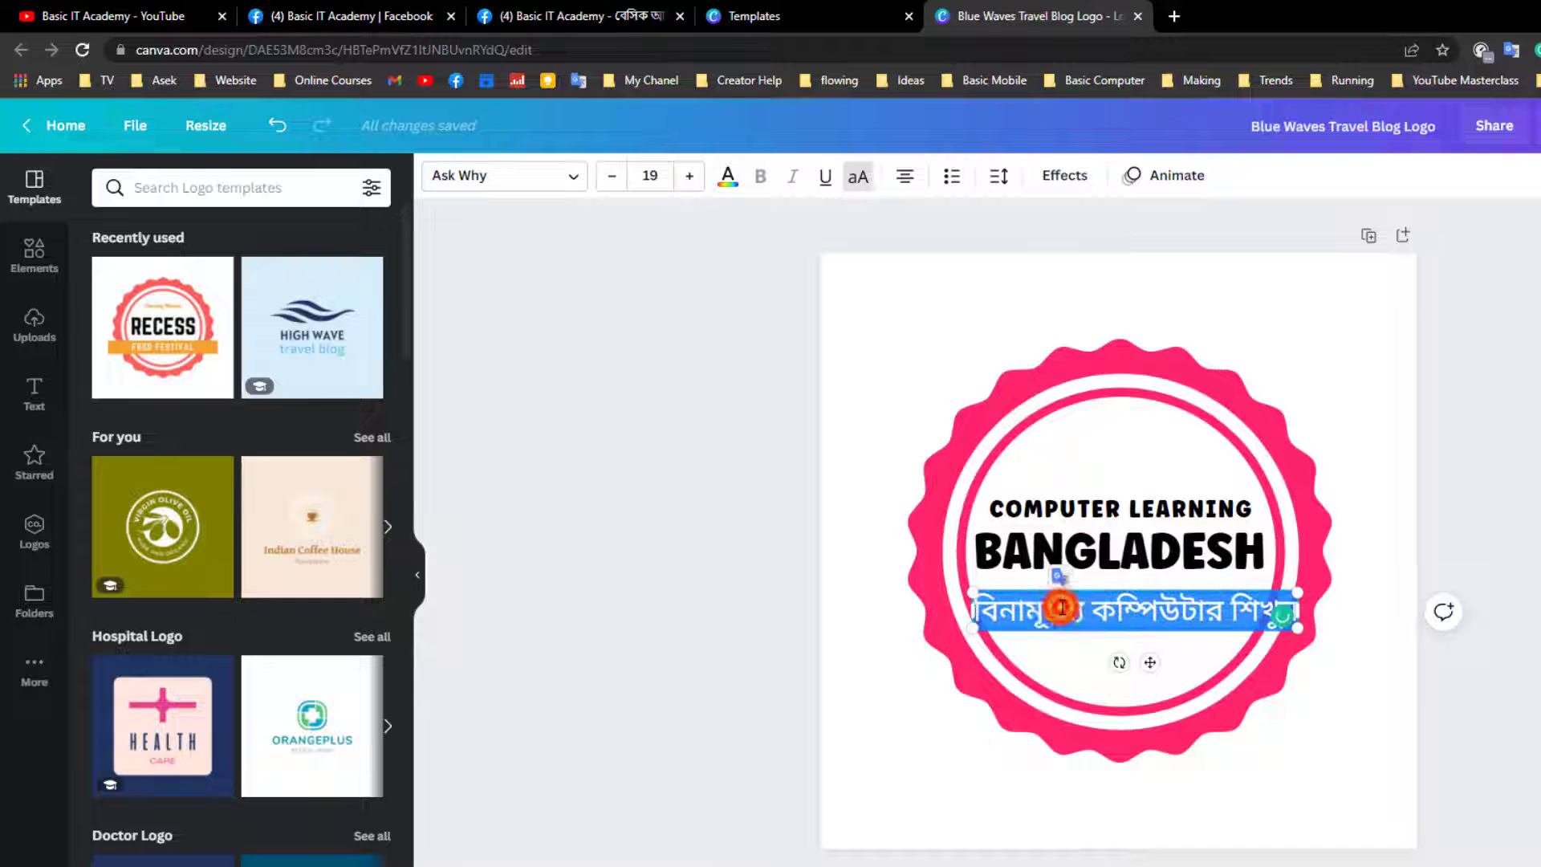
click(1060, 613)
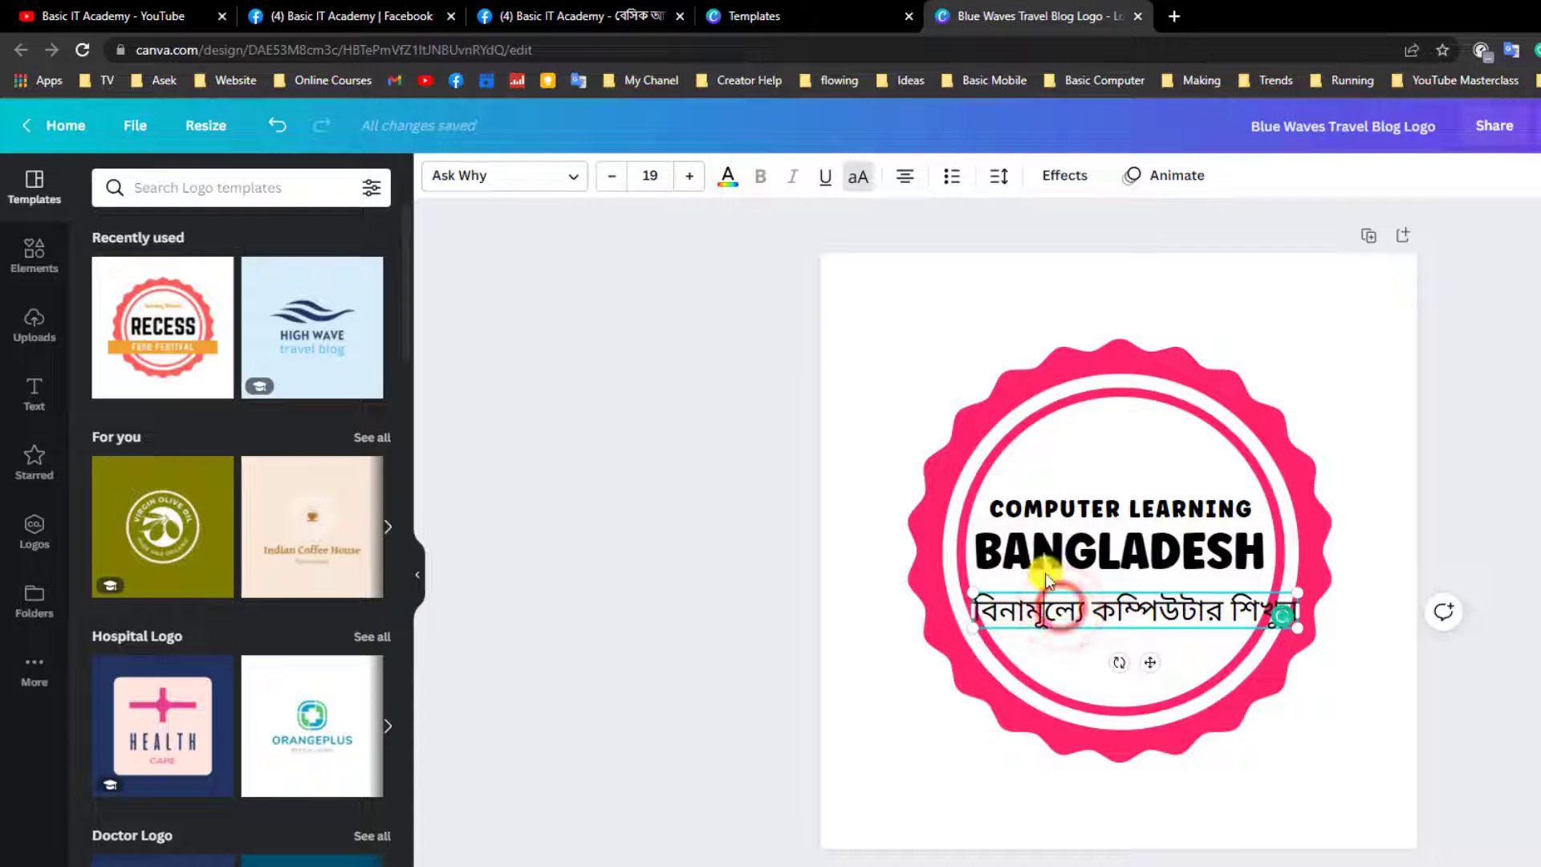
click(612, 177)
click(614, 177)
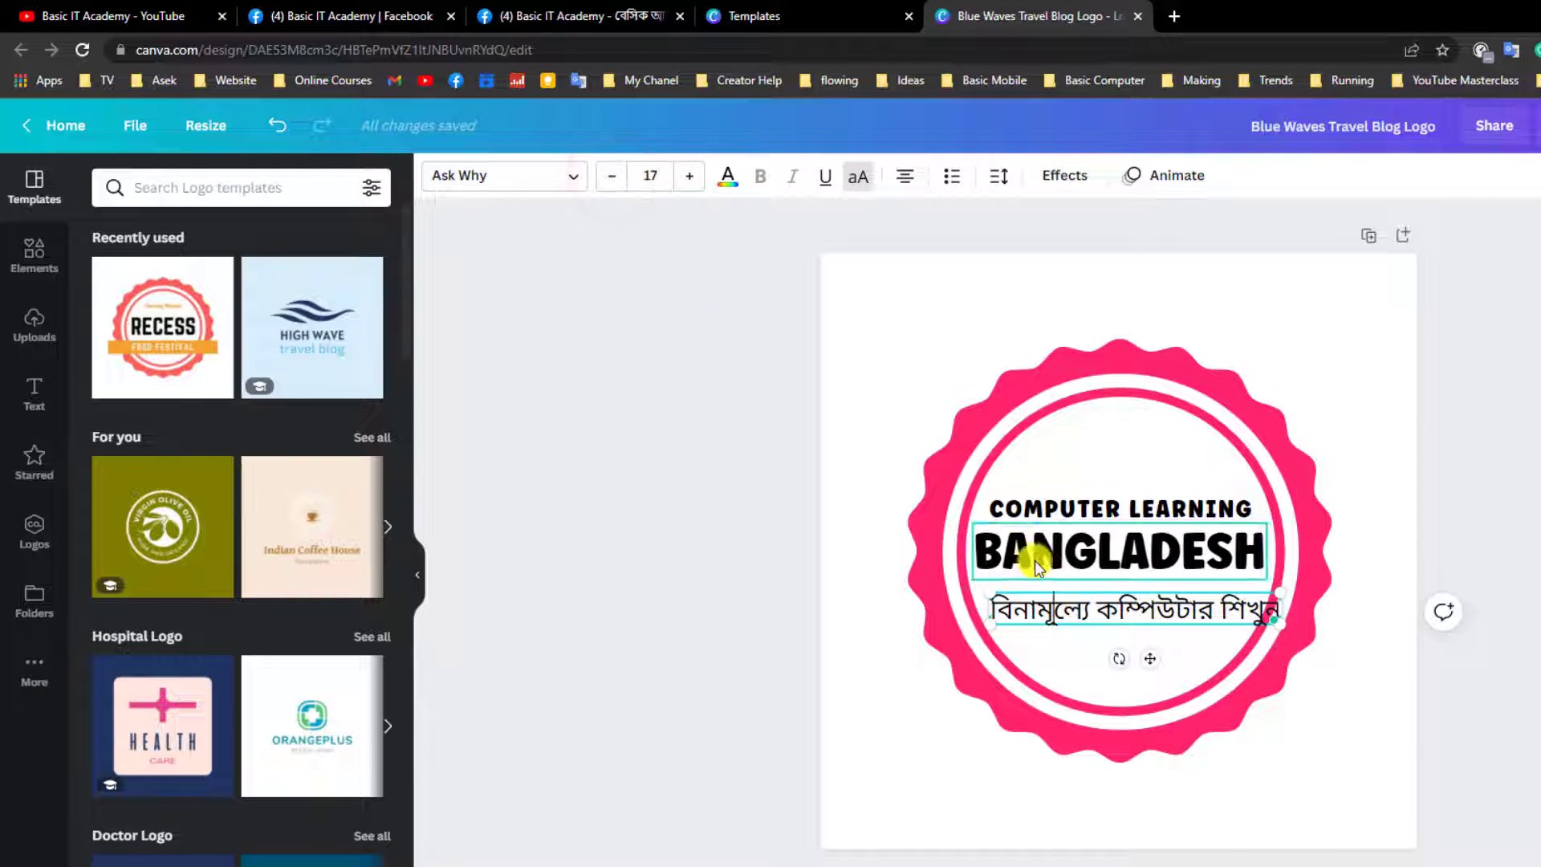
click(613, 178)
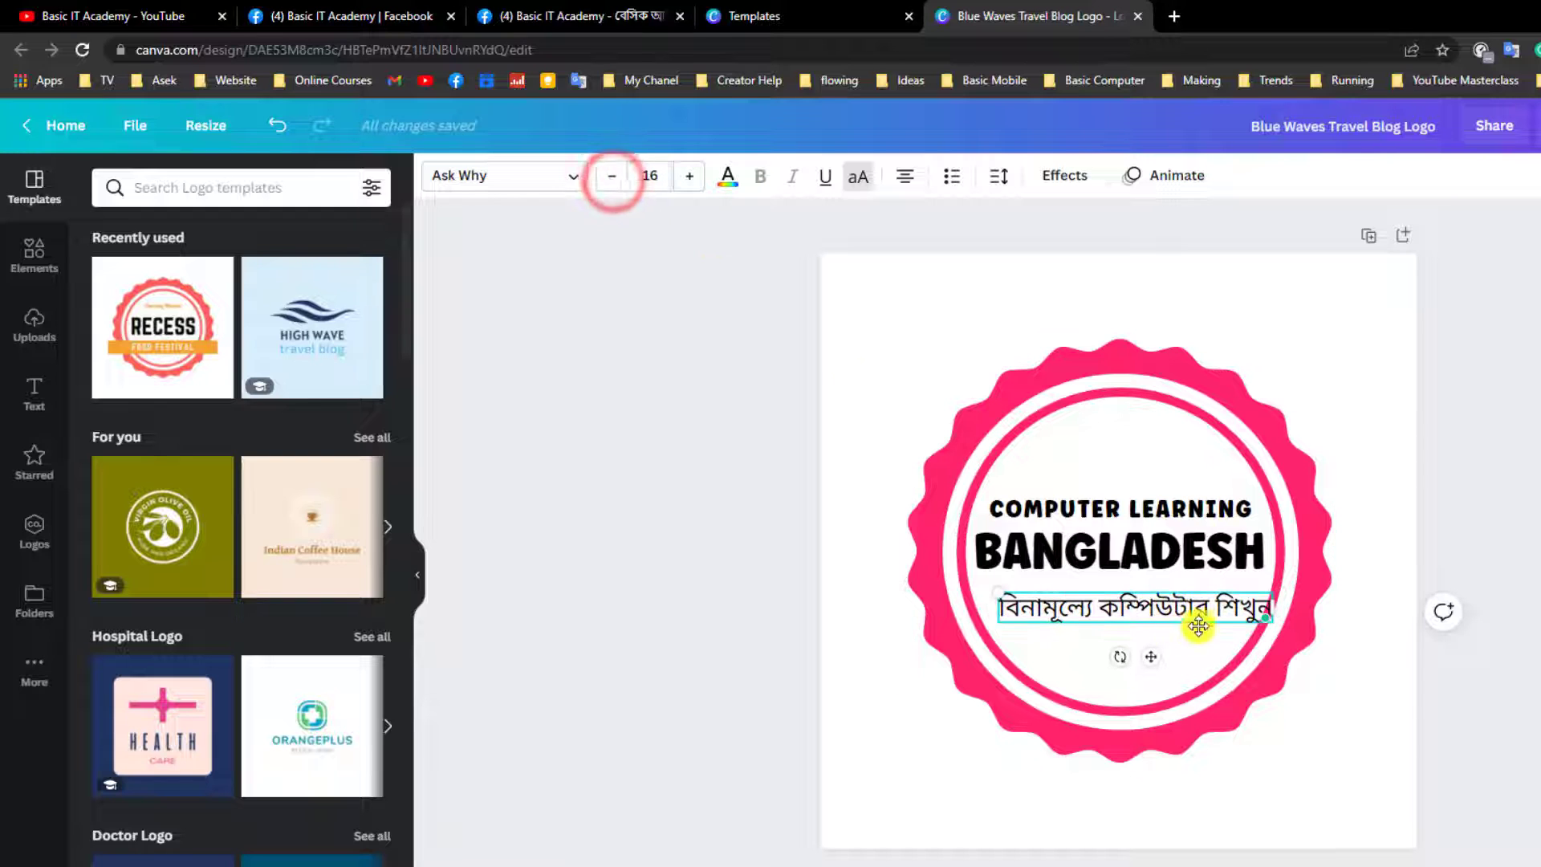
- Centre the tagline beneath BANGLADESH with a small gap and reduce its font size to 15
click(1149, 482)
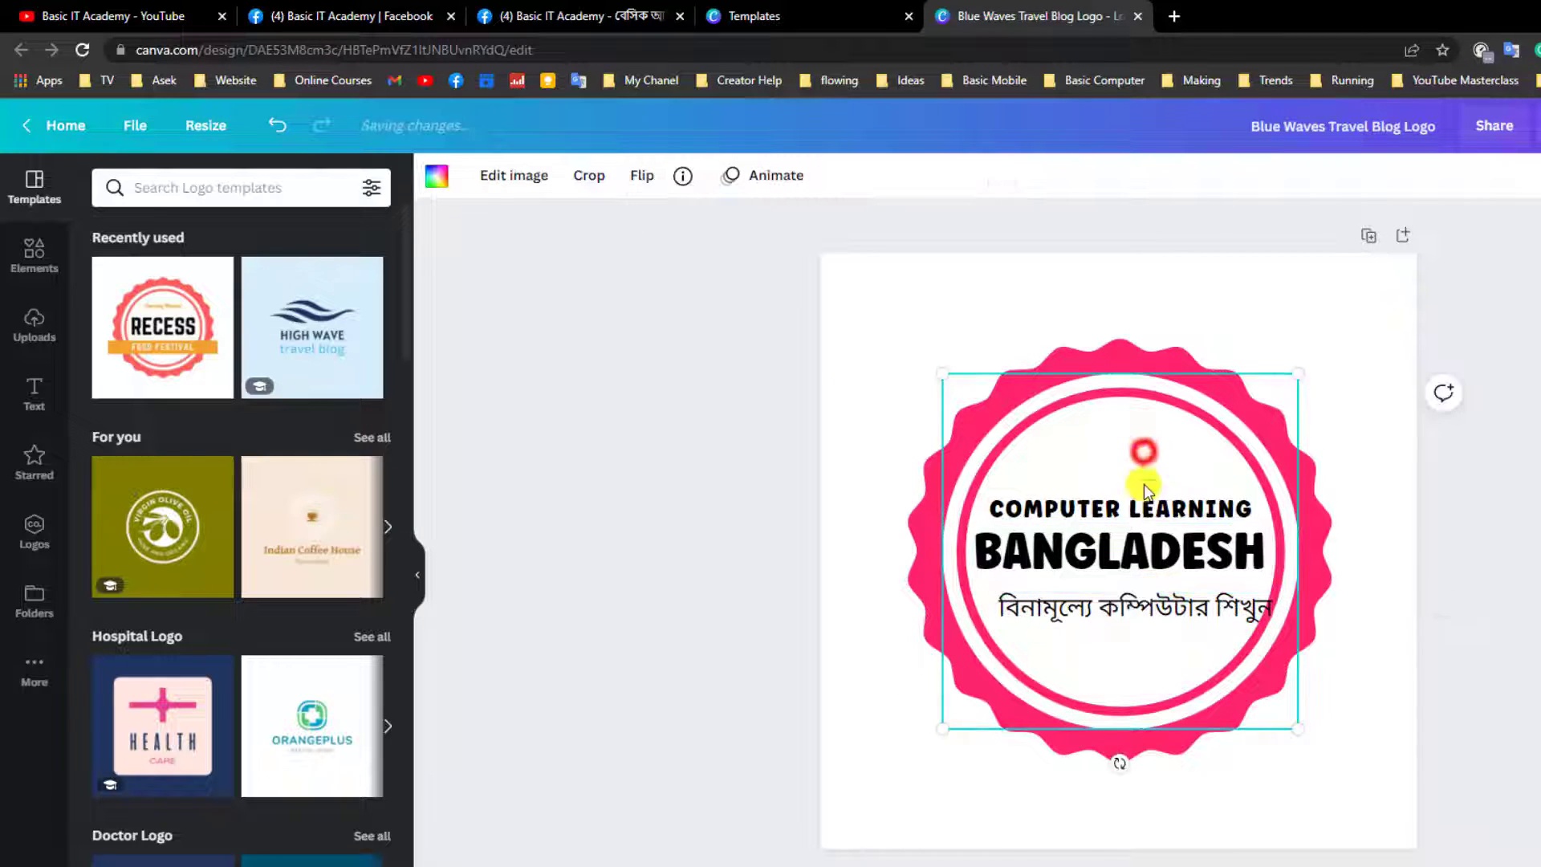
click(1122, 606)
drag(1119, 604, 1114, 595)
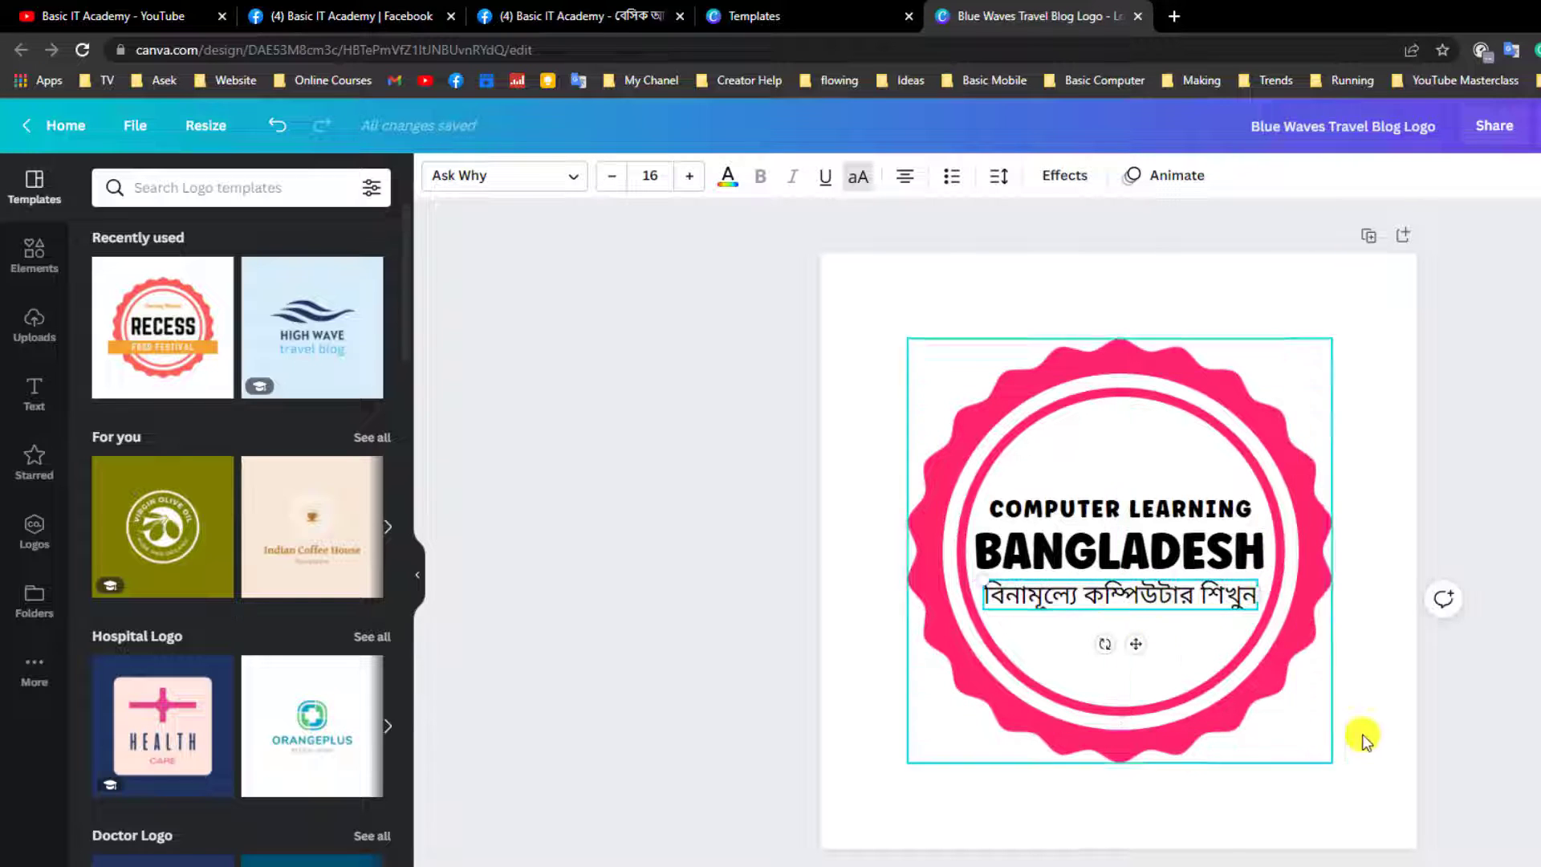
click(1379, 753)
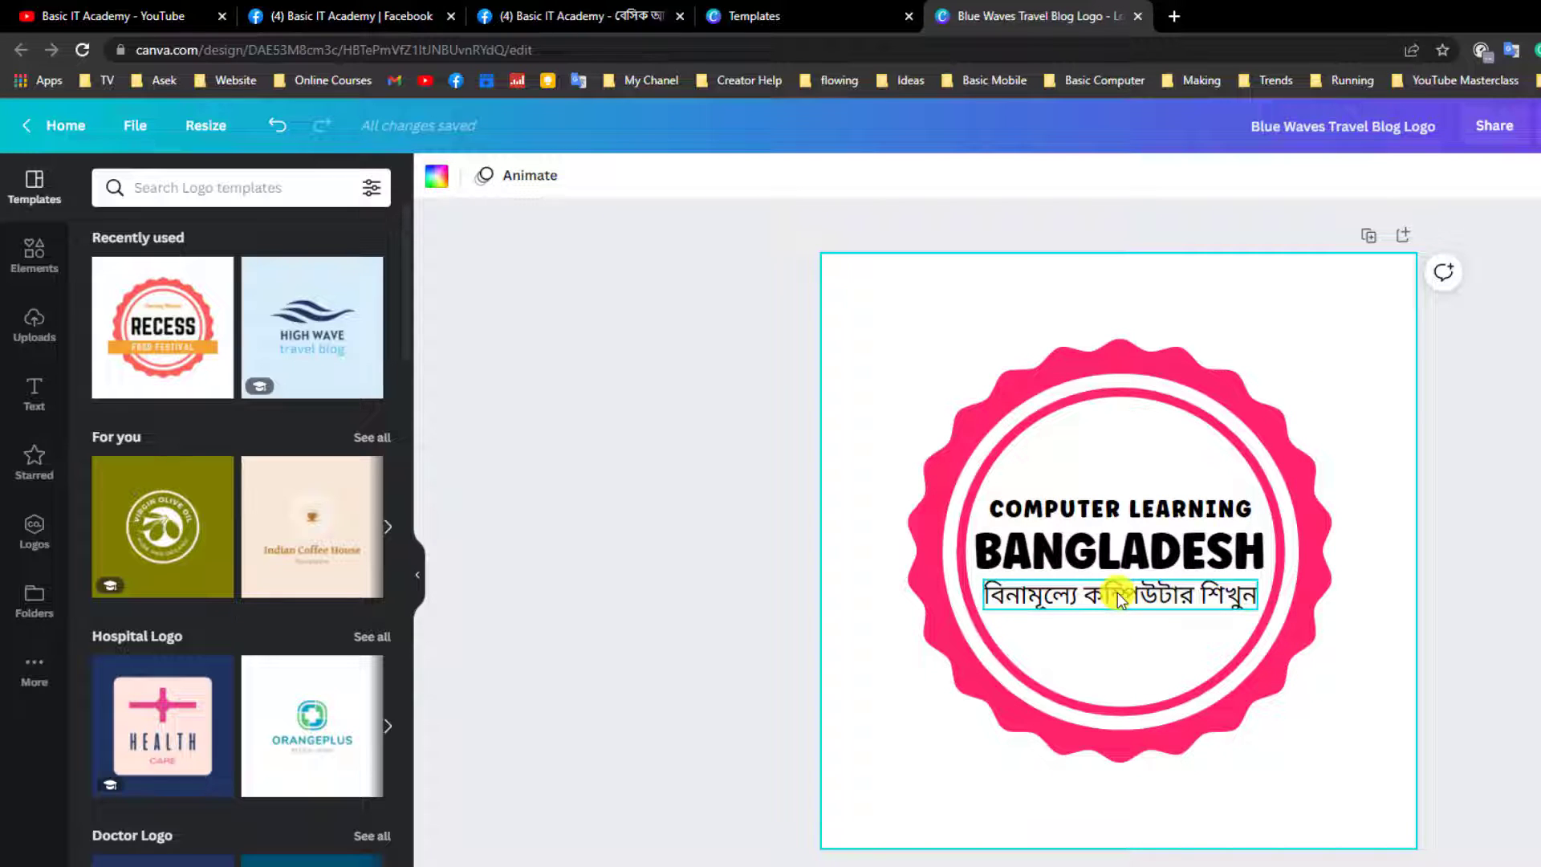
drag(1117, 593, 1120, 604)
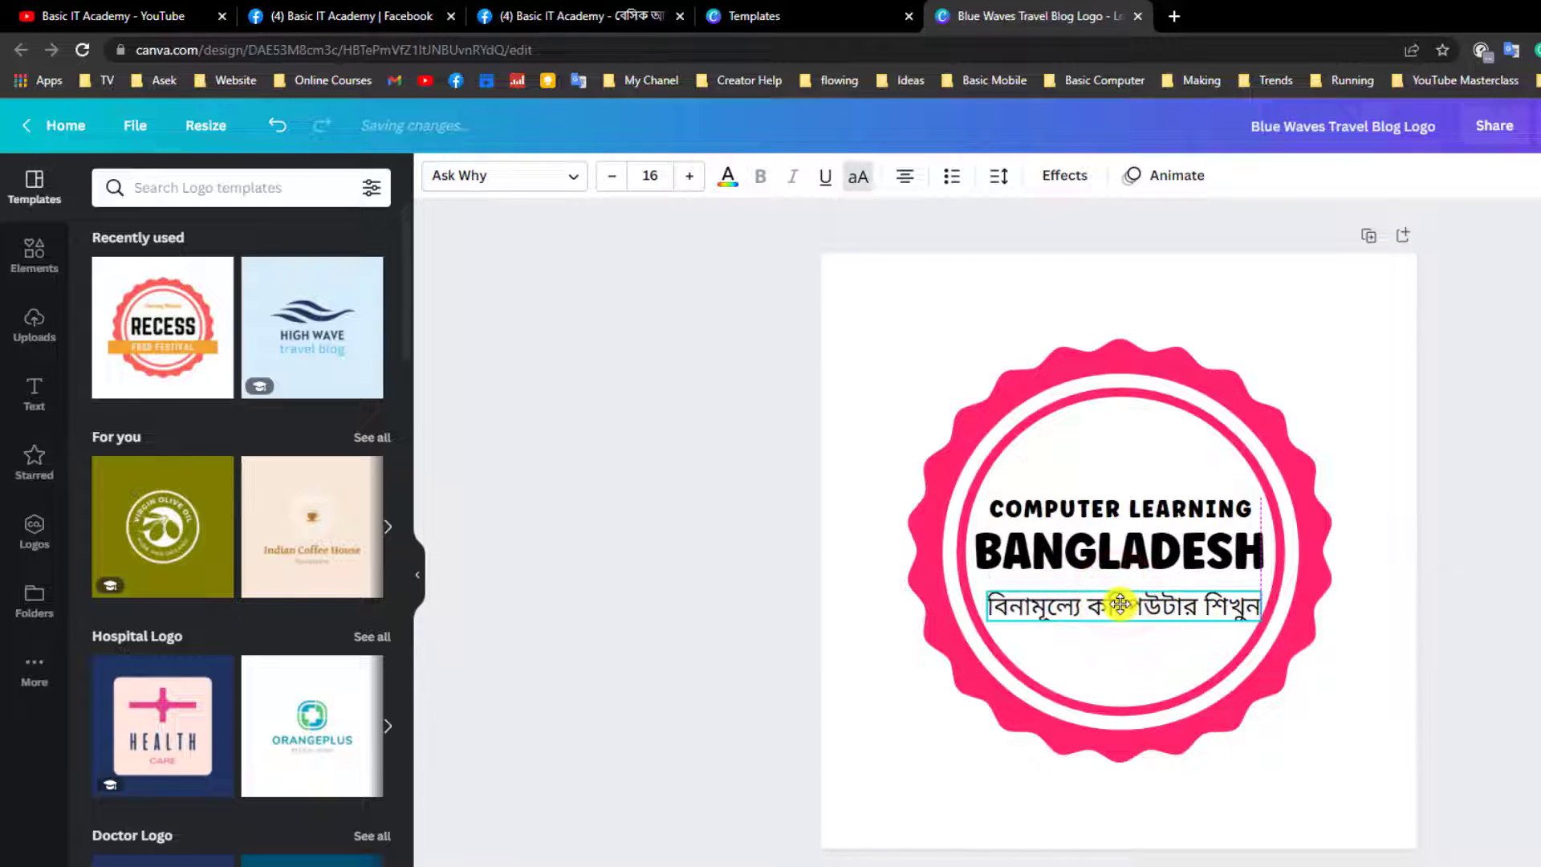
click(611, 176)
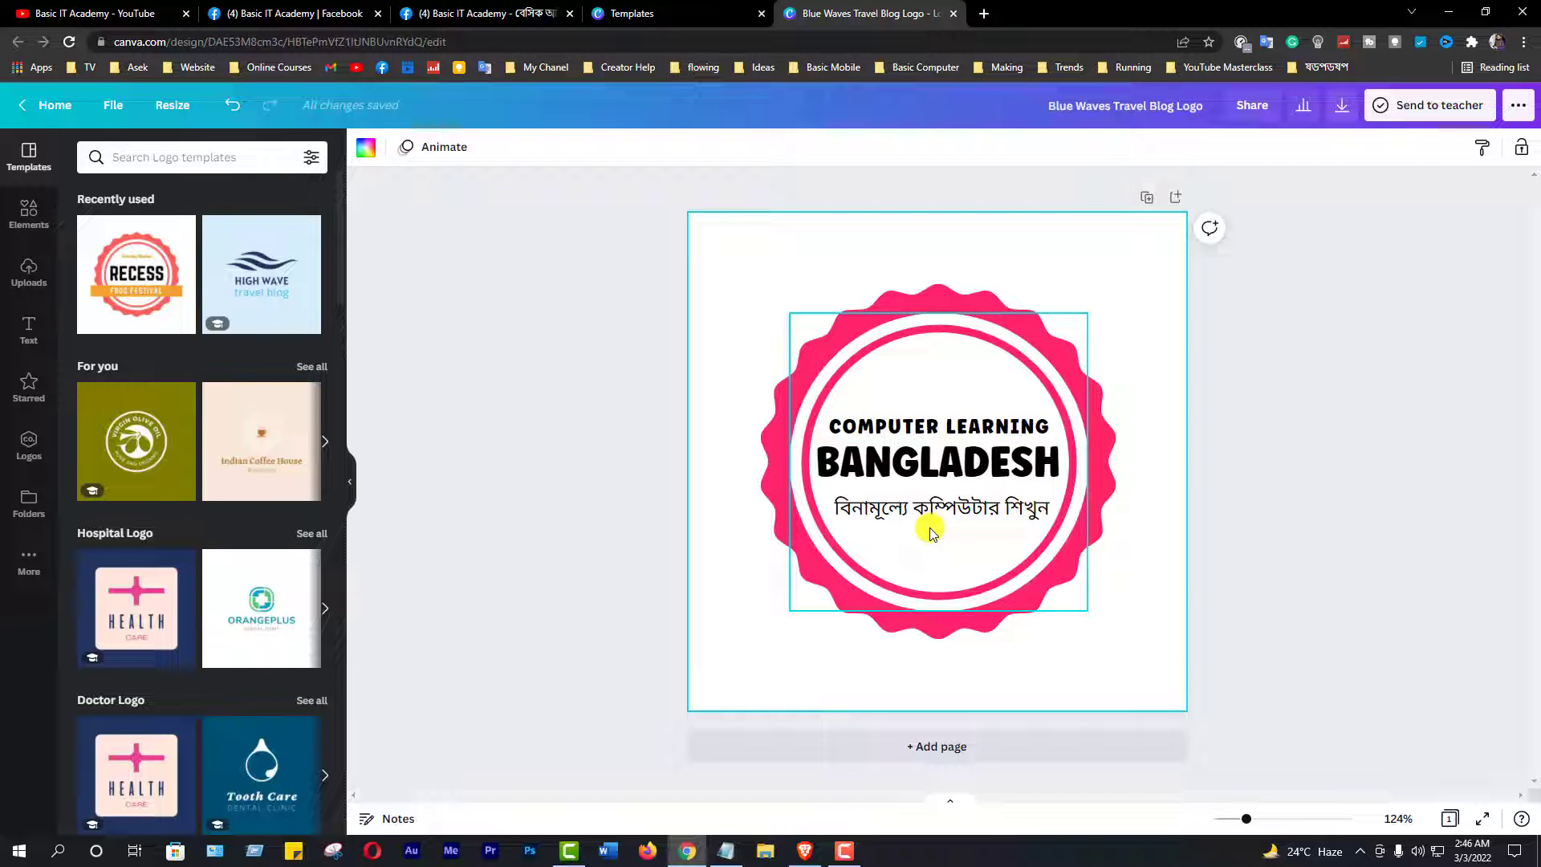
- Browse the design elements and add the recently used grey square to the logo
click(30, 217)
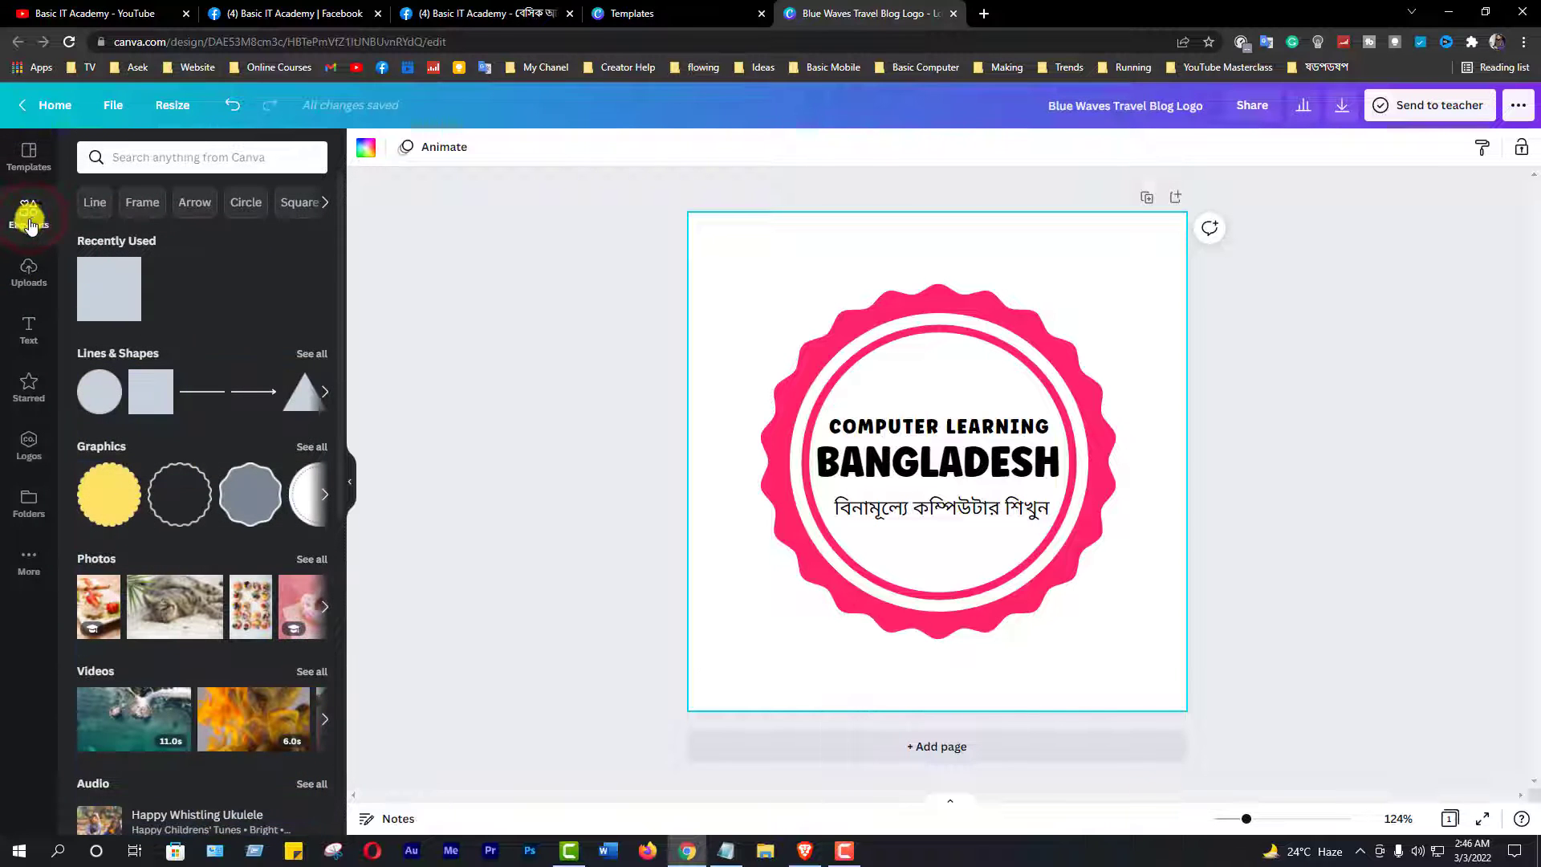
scroll(247, 614, down, 4)
scroll(247, 603, up, 4)
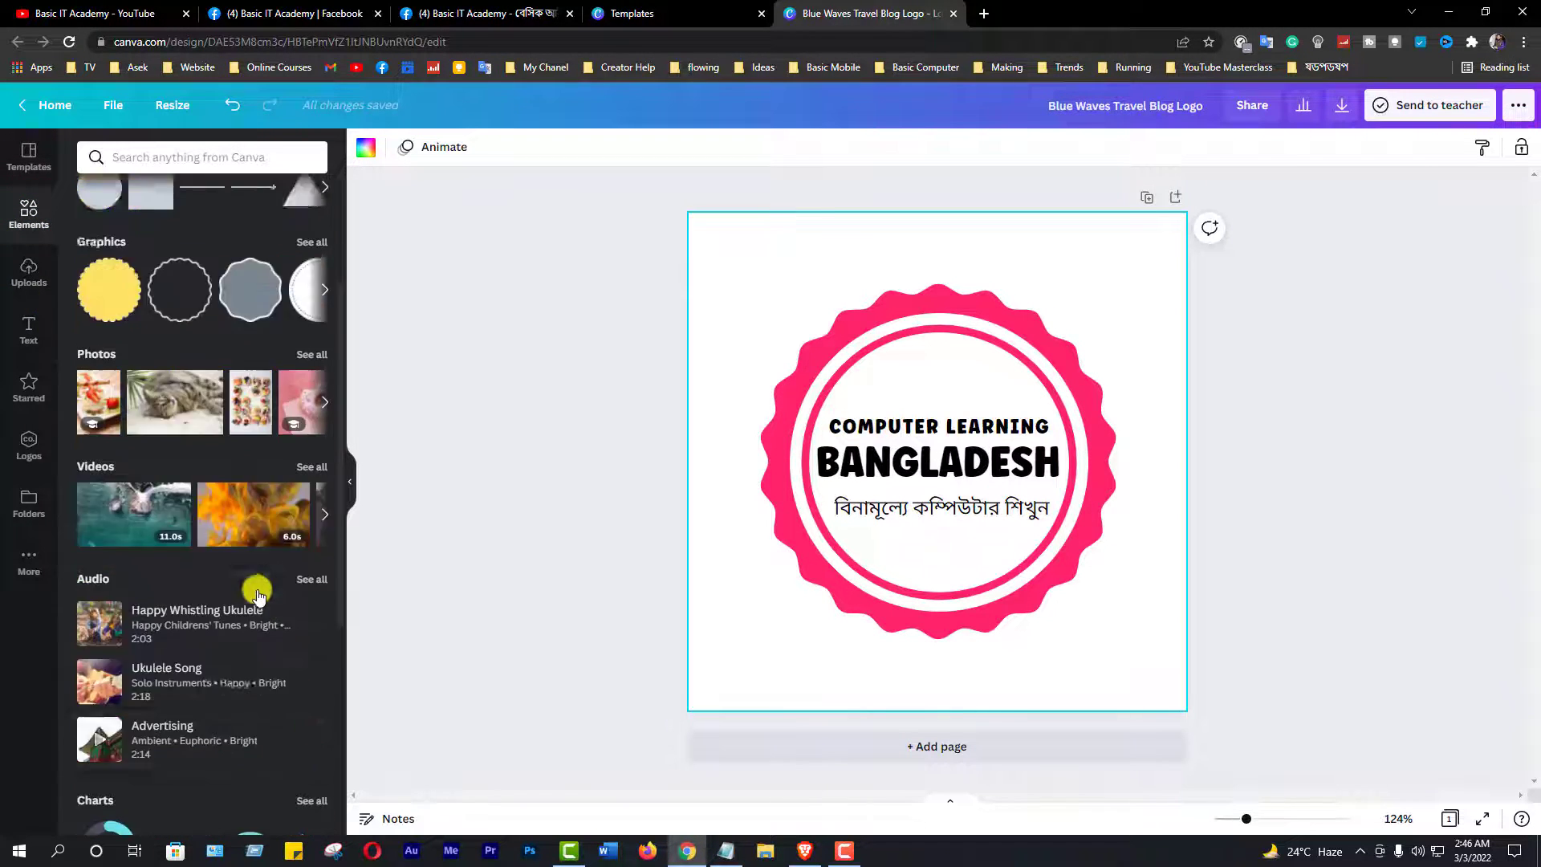
scroll(242, 526, down, 2)
scroll(249, 526, down, 5)
scroll(249, 522, up, 7)
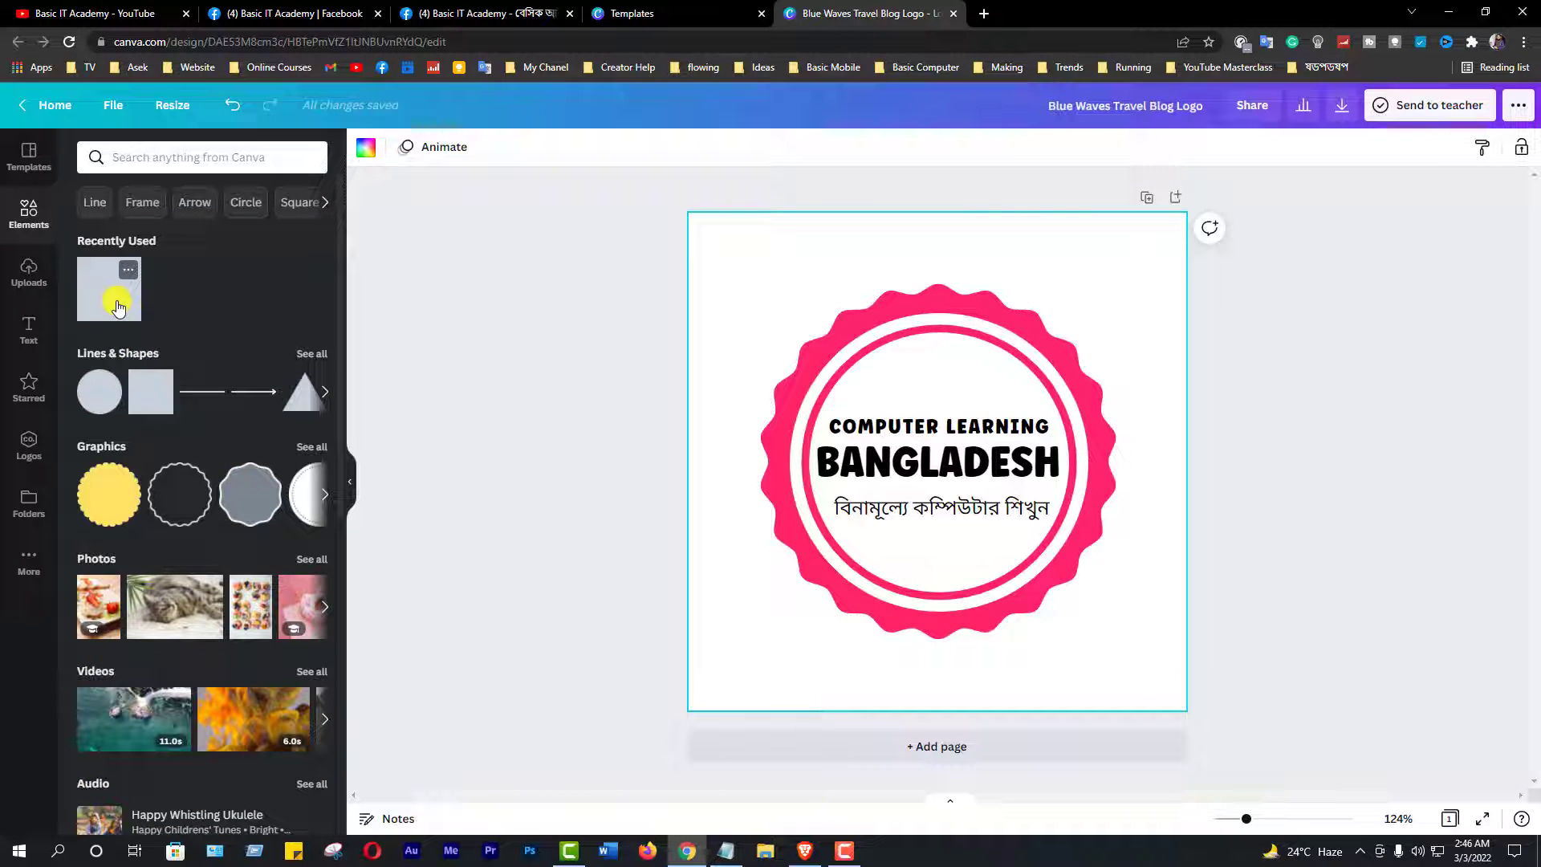
click(117, 306)
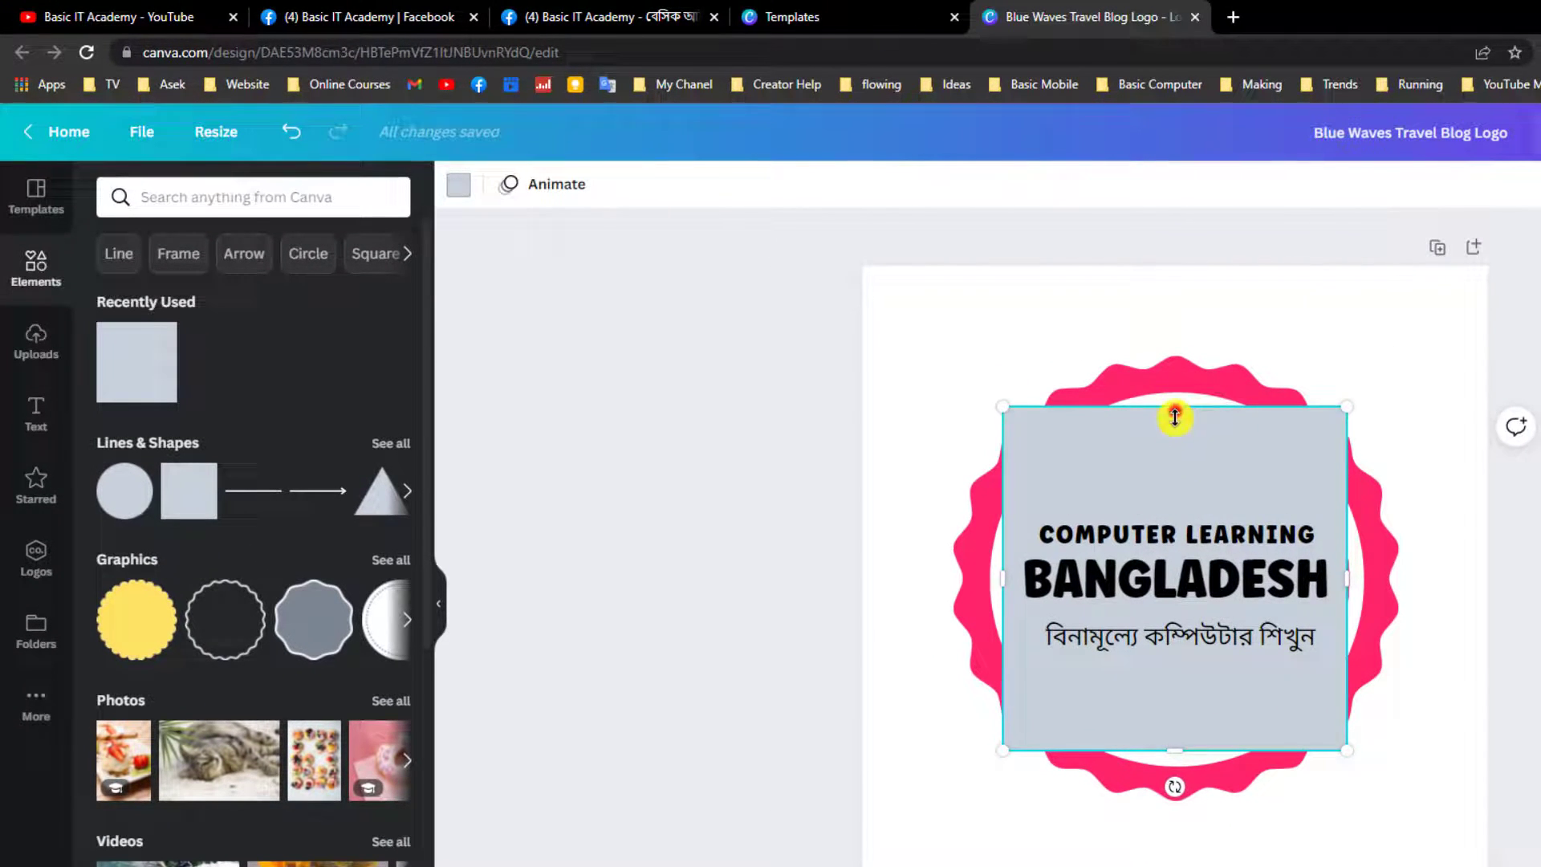
- Resize the grey square into a thin bar behind the Bengali tagline, matching the tagline's width
drag(1175, 417, 1152, 615)
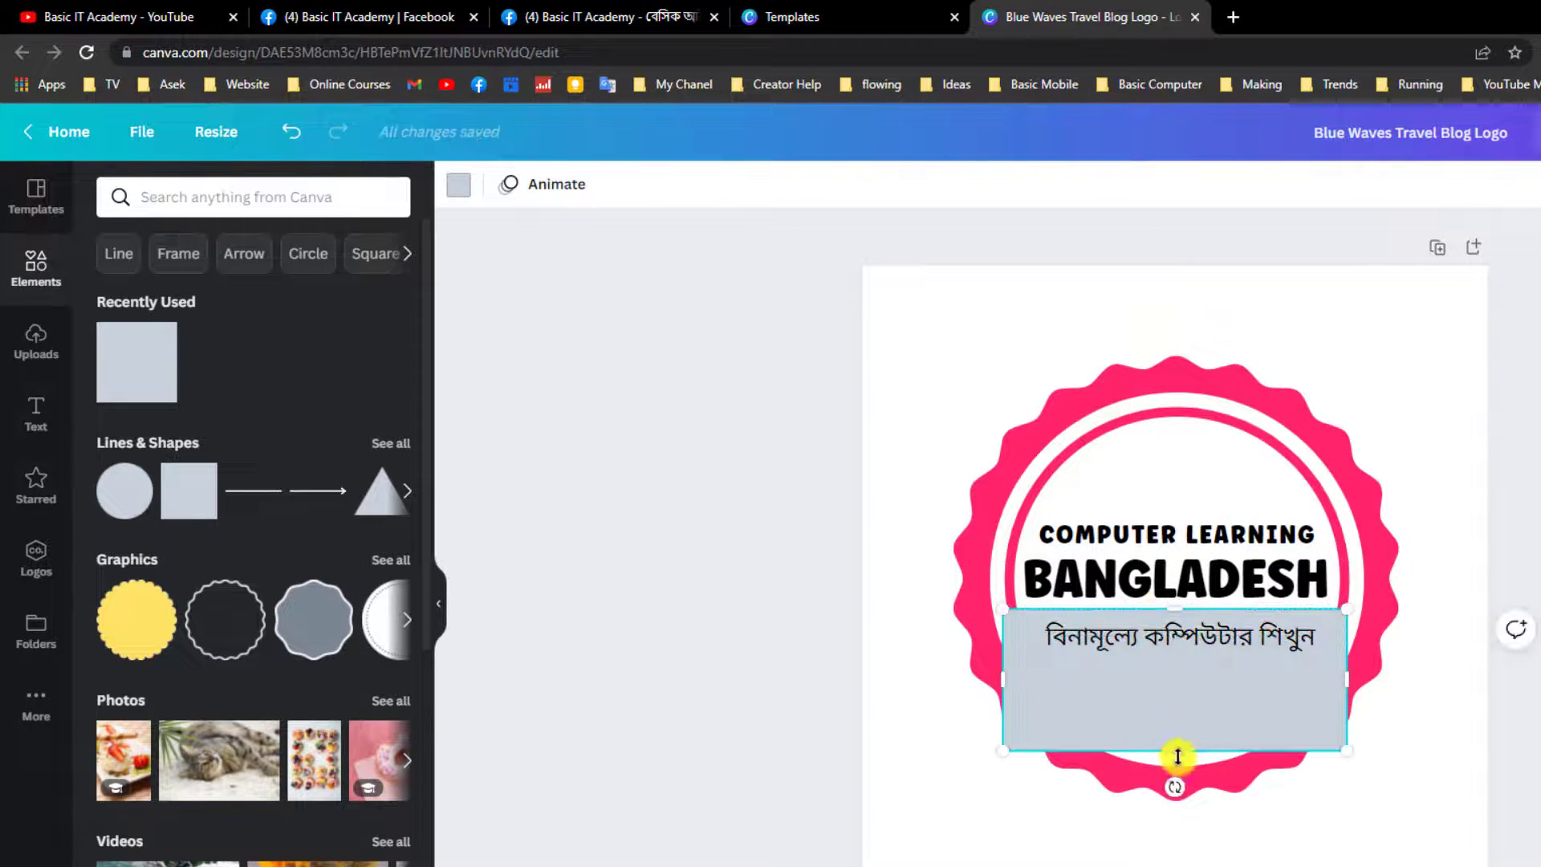
drag(1181, 754, 1094, 650)
drag(999, 635, 1071, 641)
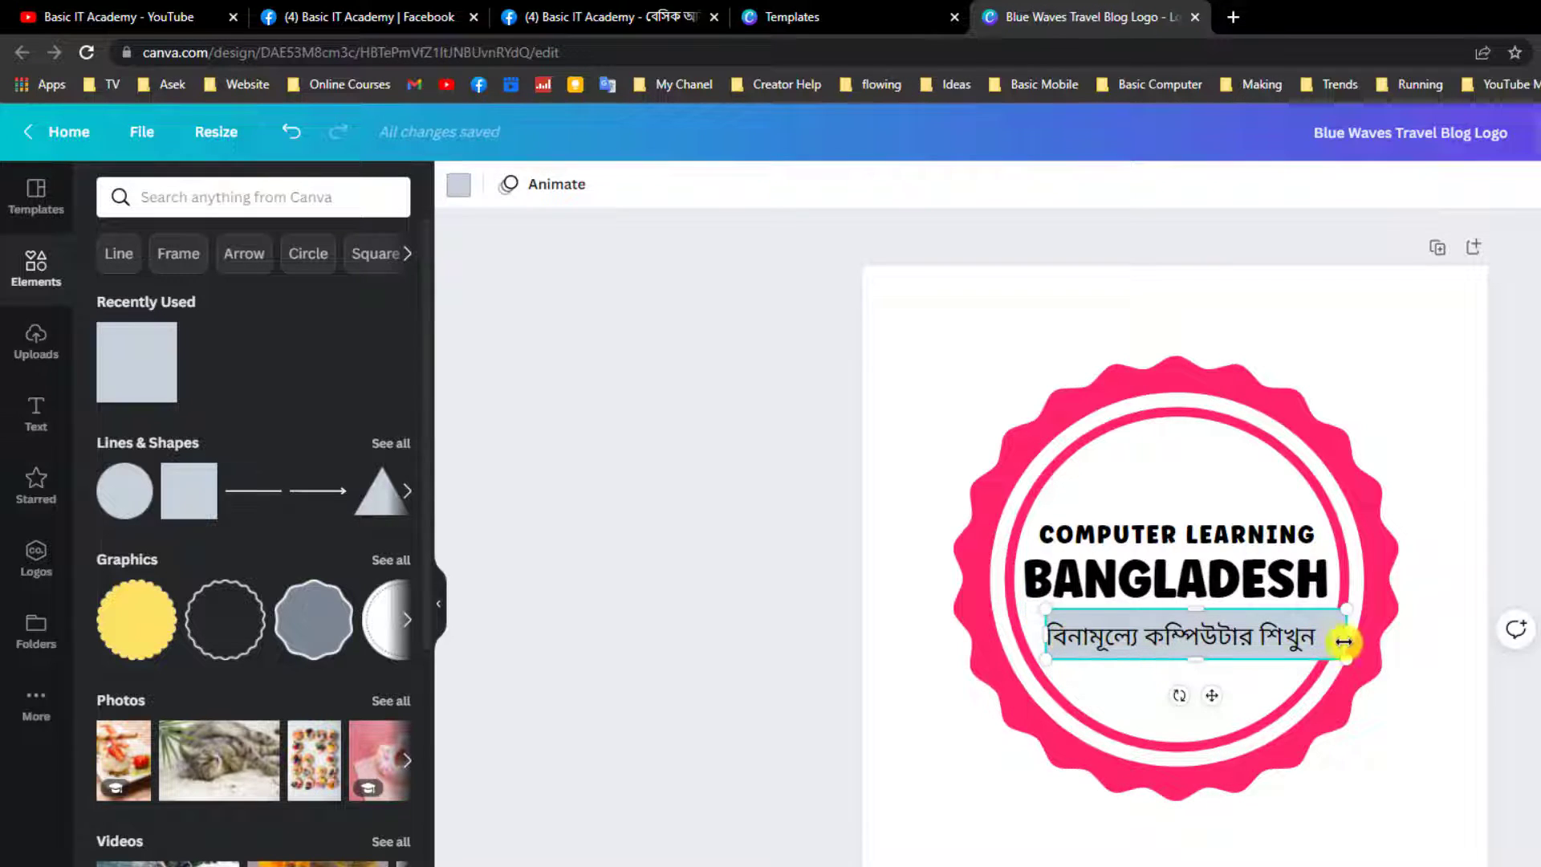
drag(1348, 640, 1321, 644)
click(1442, 784)
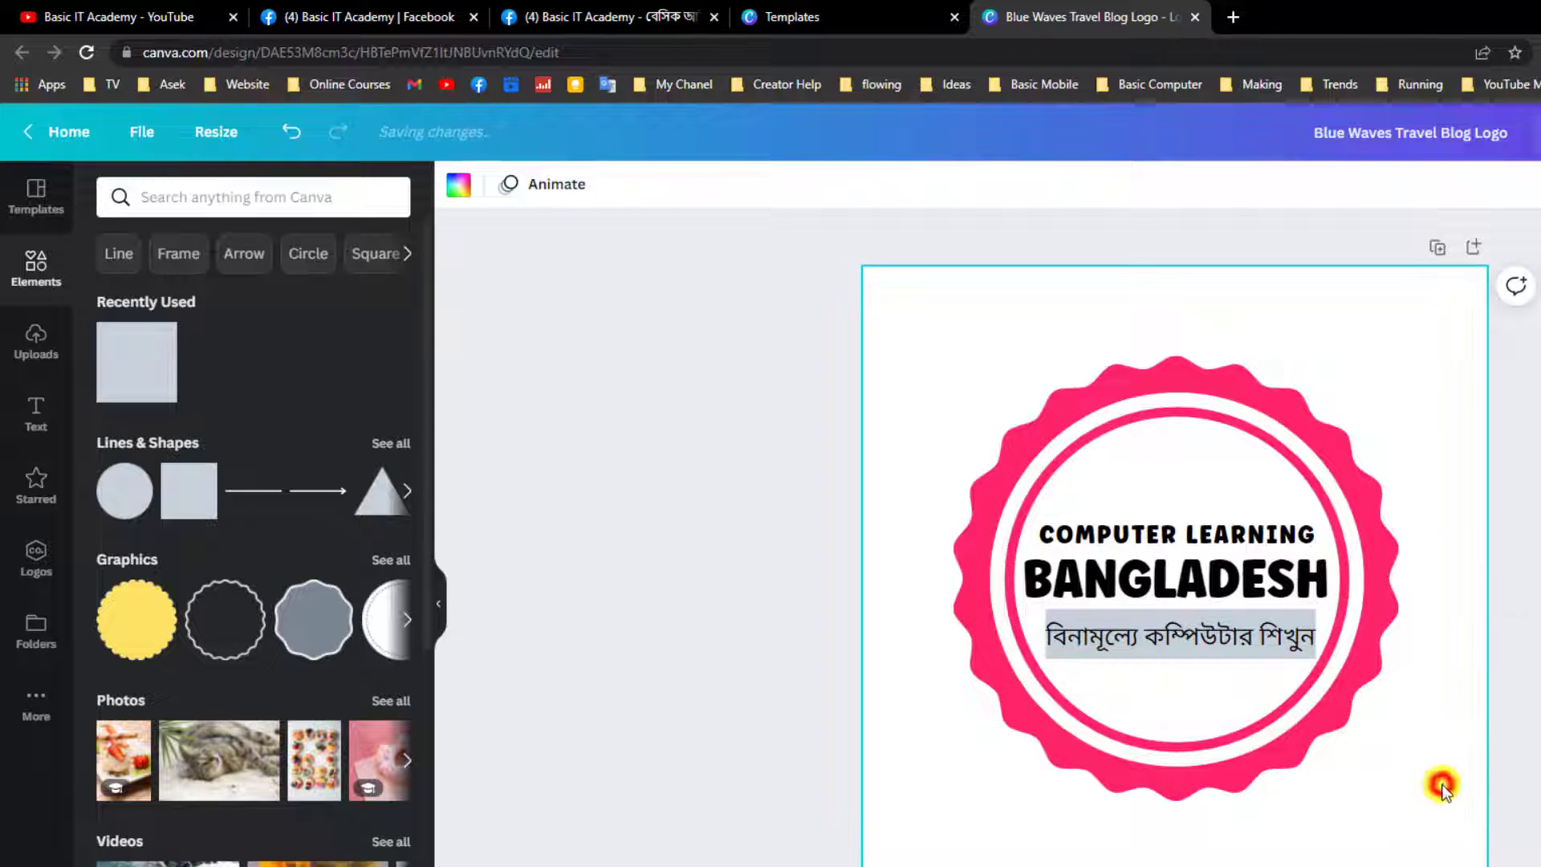
- Move the tagline down off the grey bar and fill the bar with yellow from the Luscious Lemonade palette
click(1273, 615)
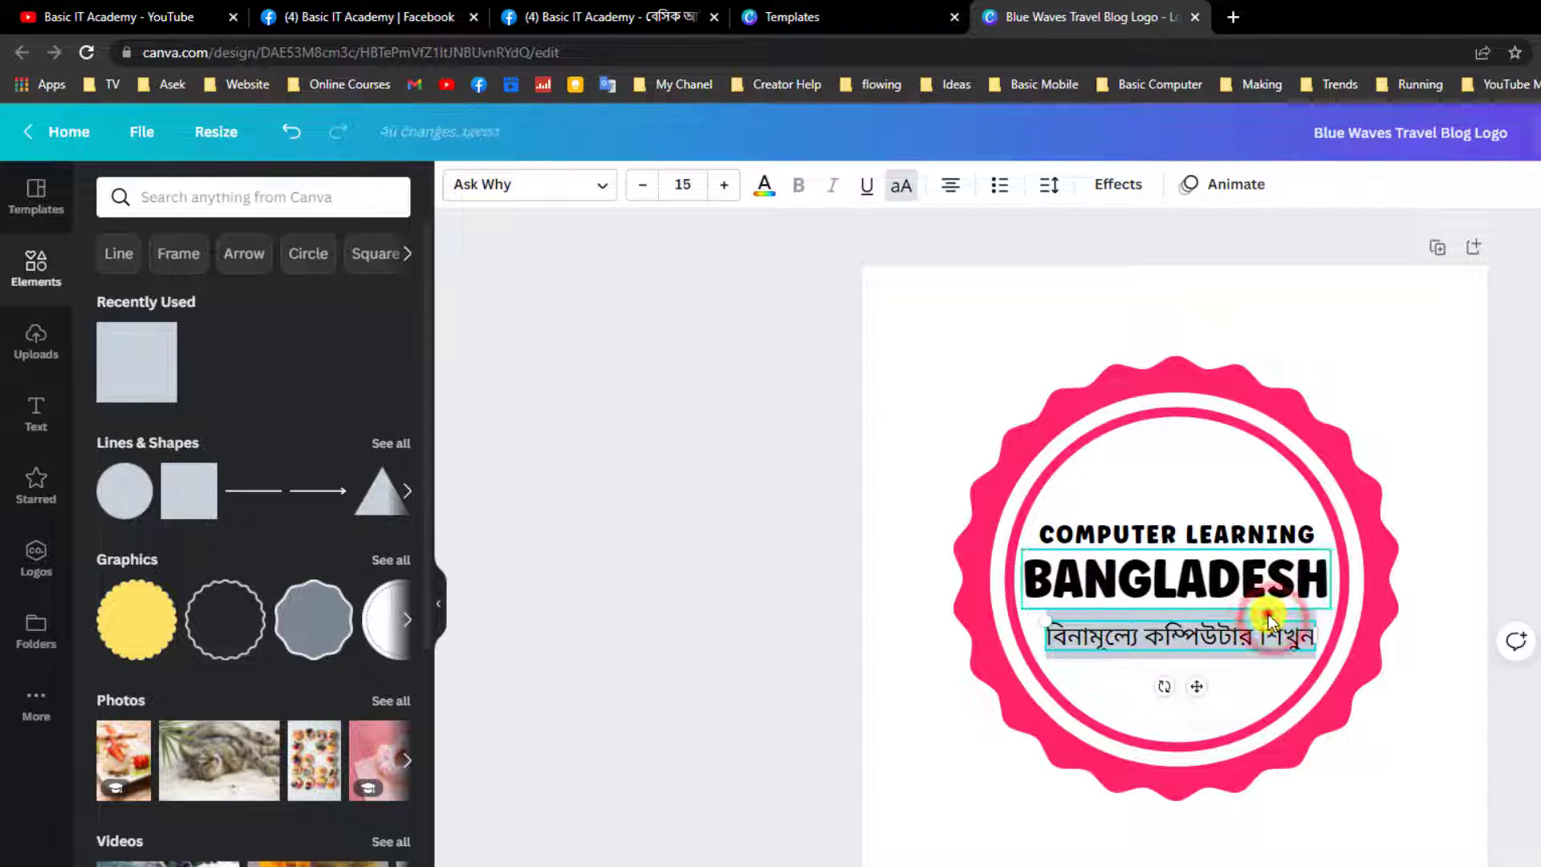
drag(1234, 637, 1243, 750)
click(1186, 636)
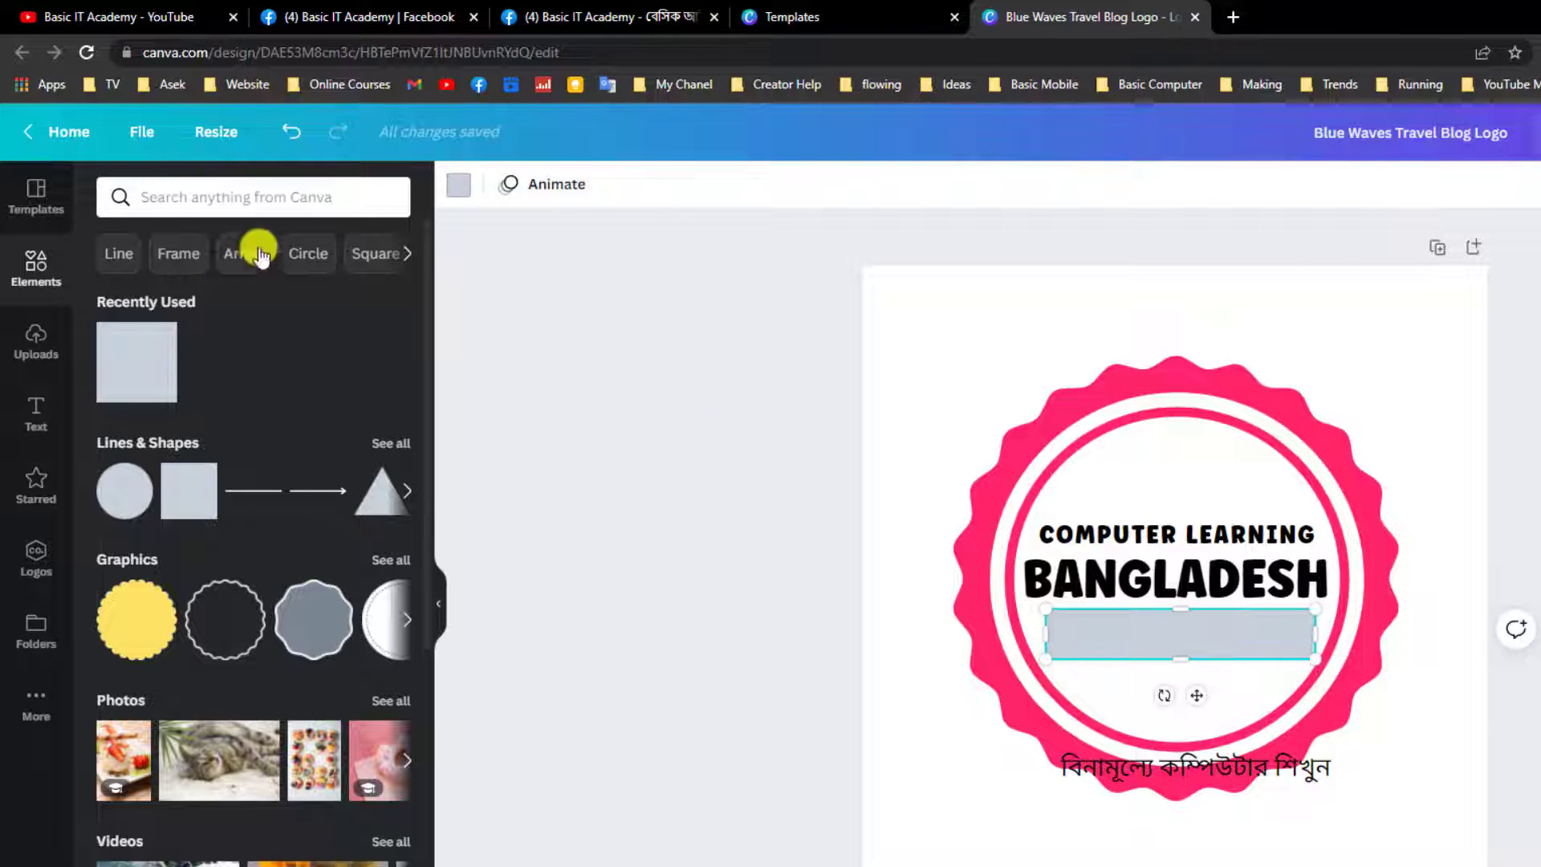
click(458, 186)
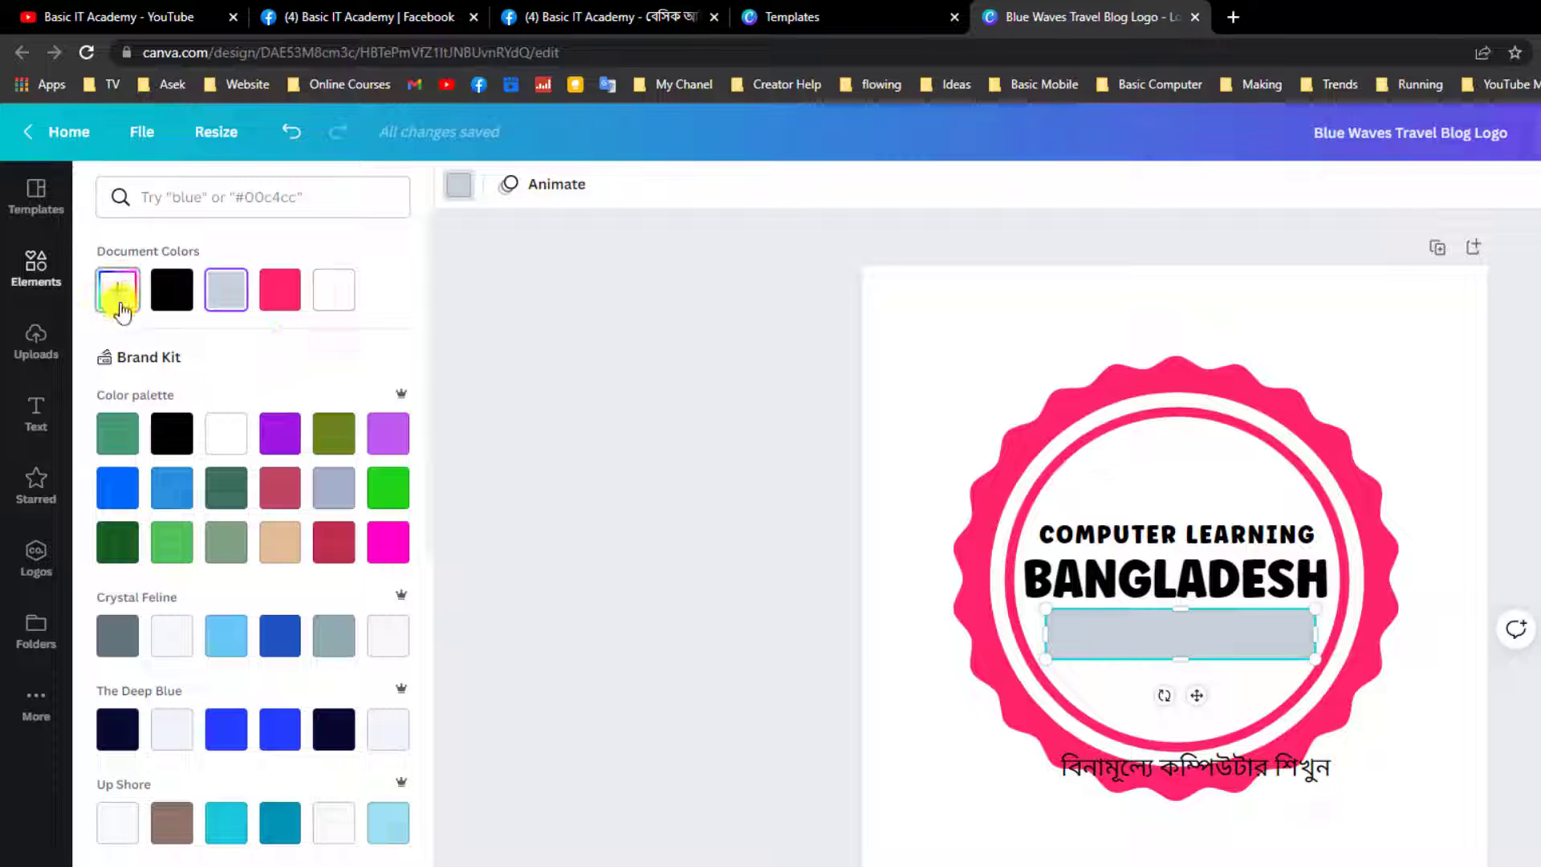
scroll(291, 660, down, 1)
scroll(291, 660, down, 7)
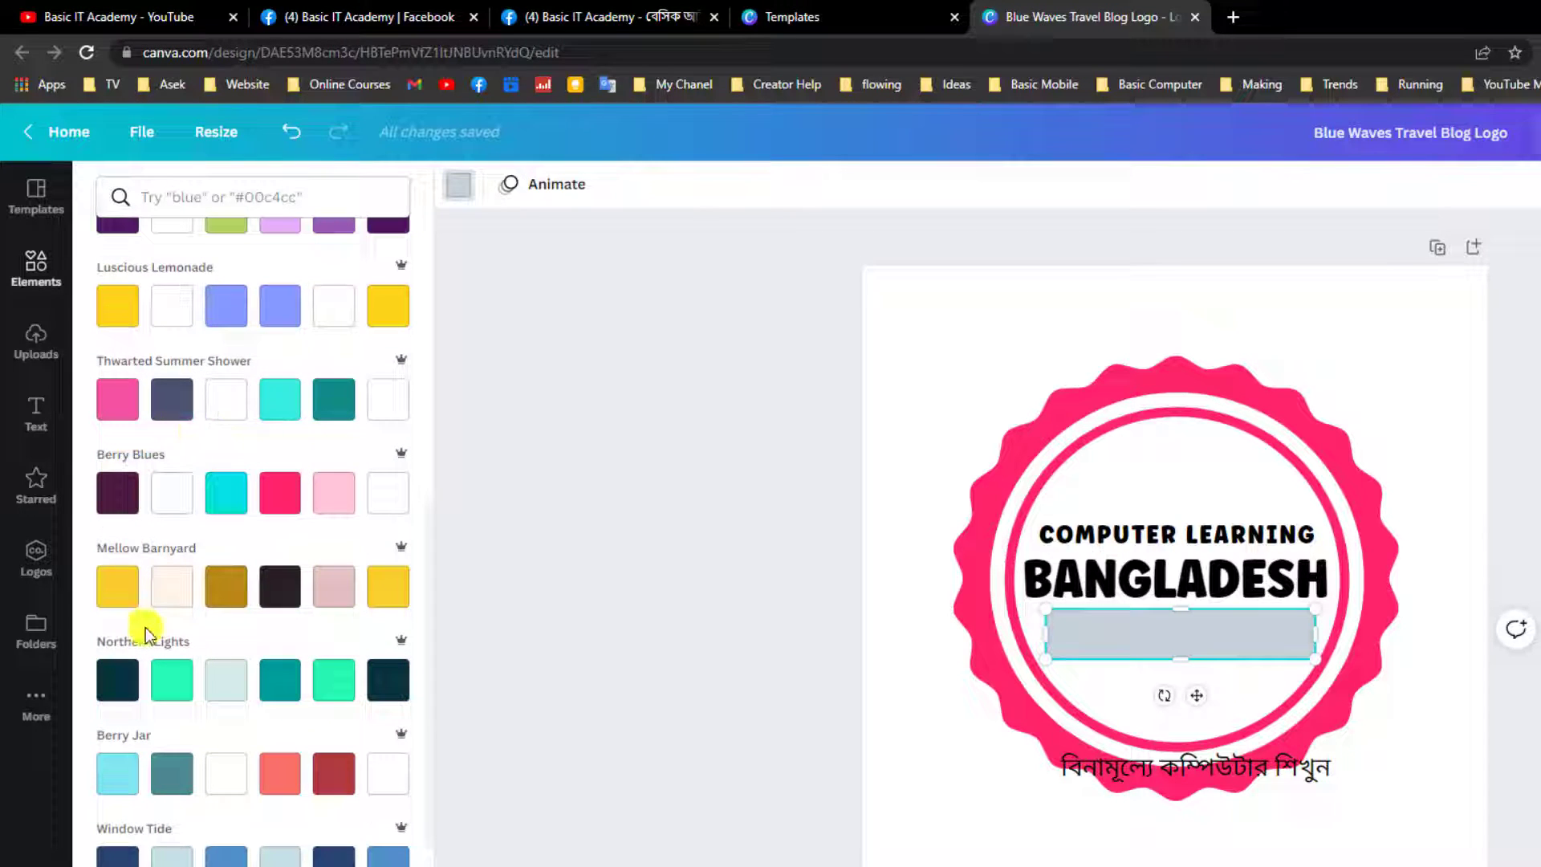
click(393, 306)
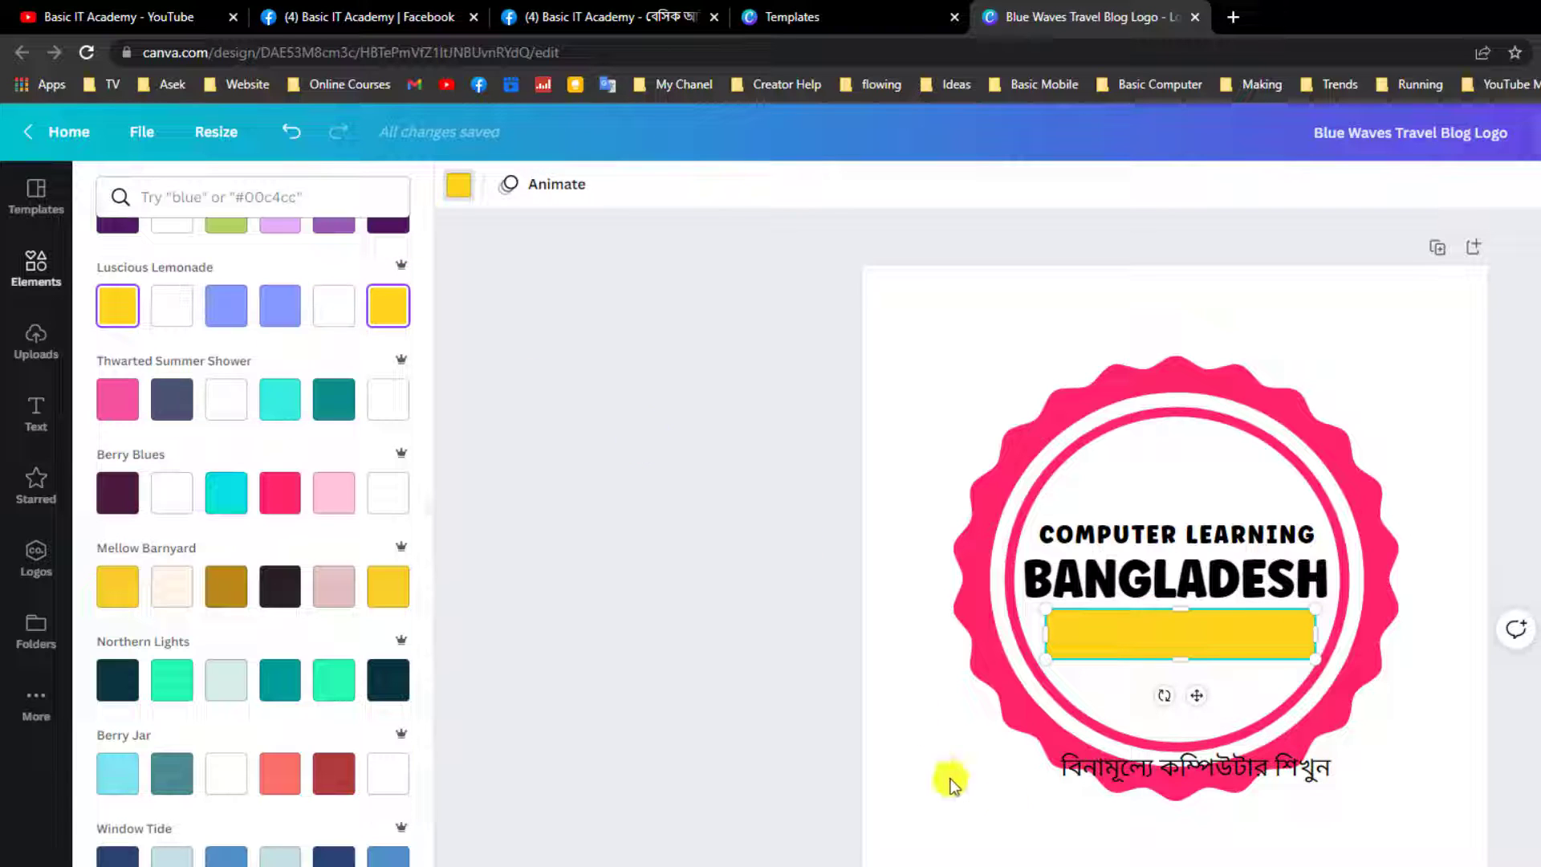
- Move the tagline back onto the yellow bar and set its font size to 14
click(1201, 767)
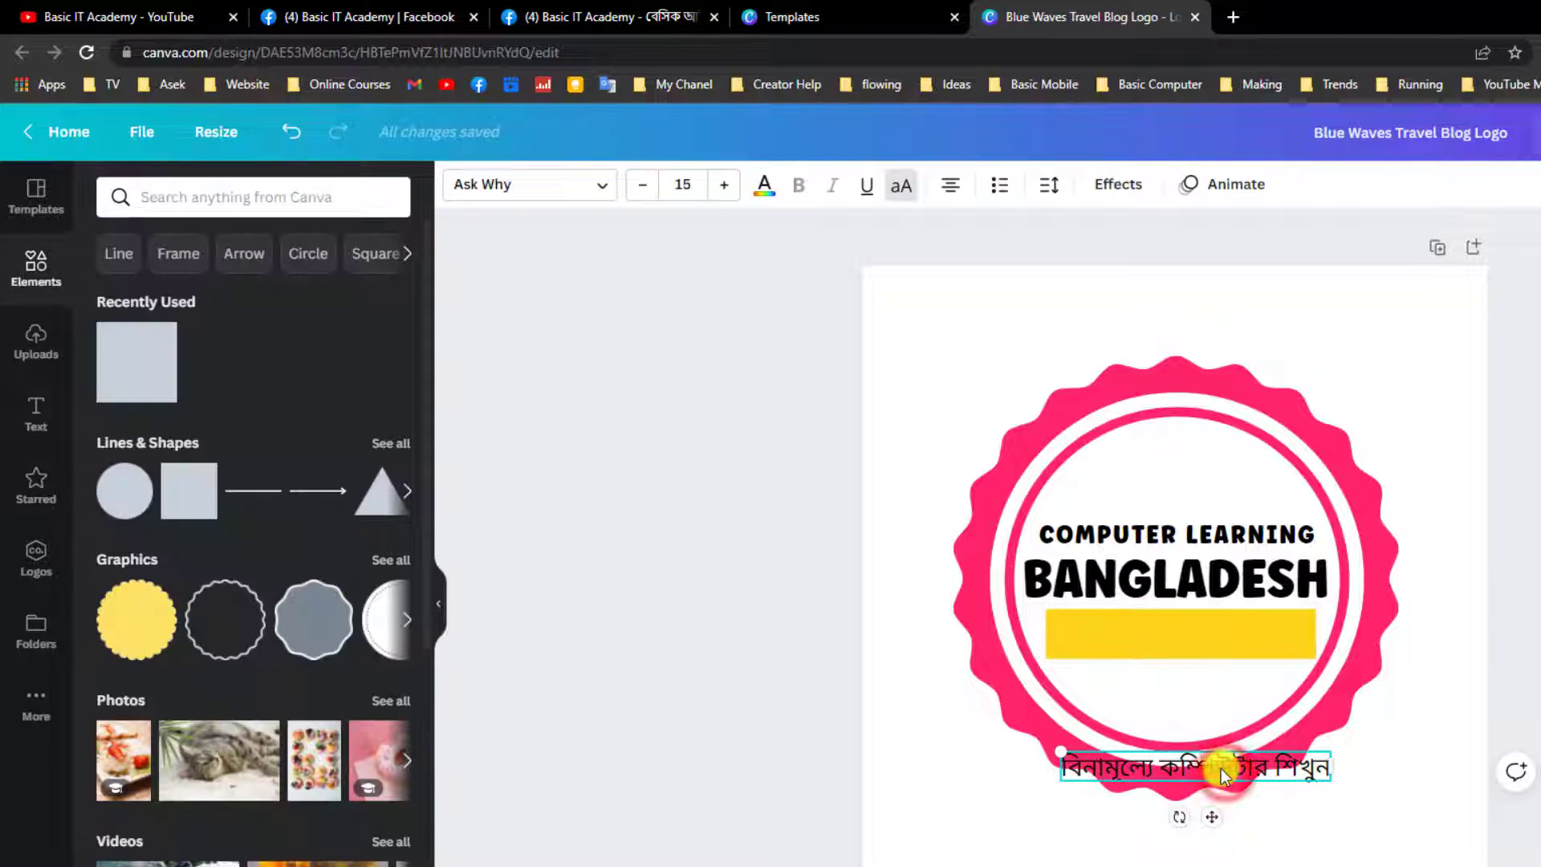
drag(1201, 766, 1186, 629)
double_click(1188, 634)
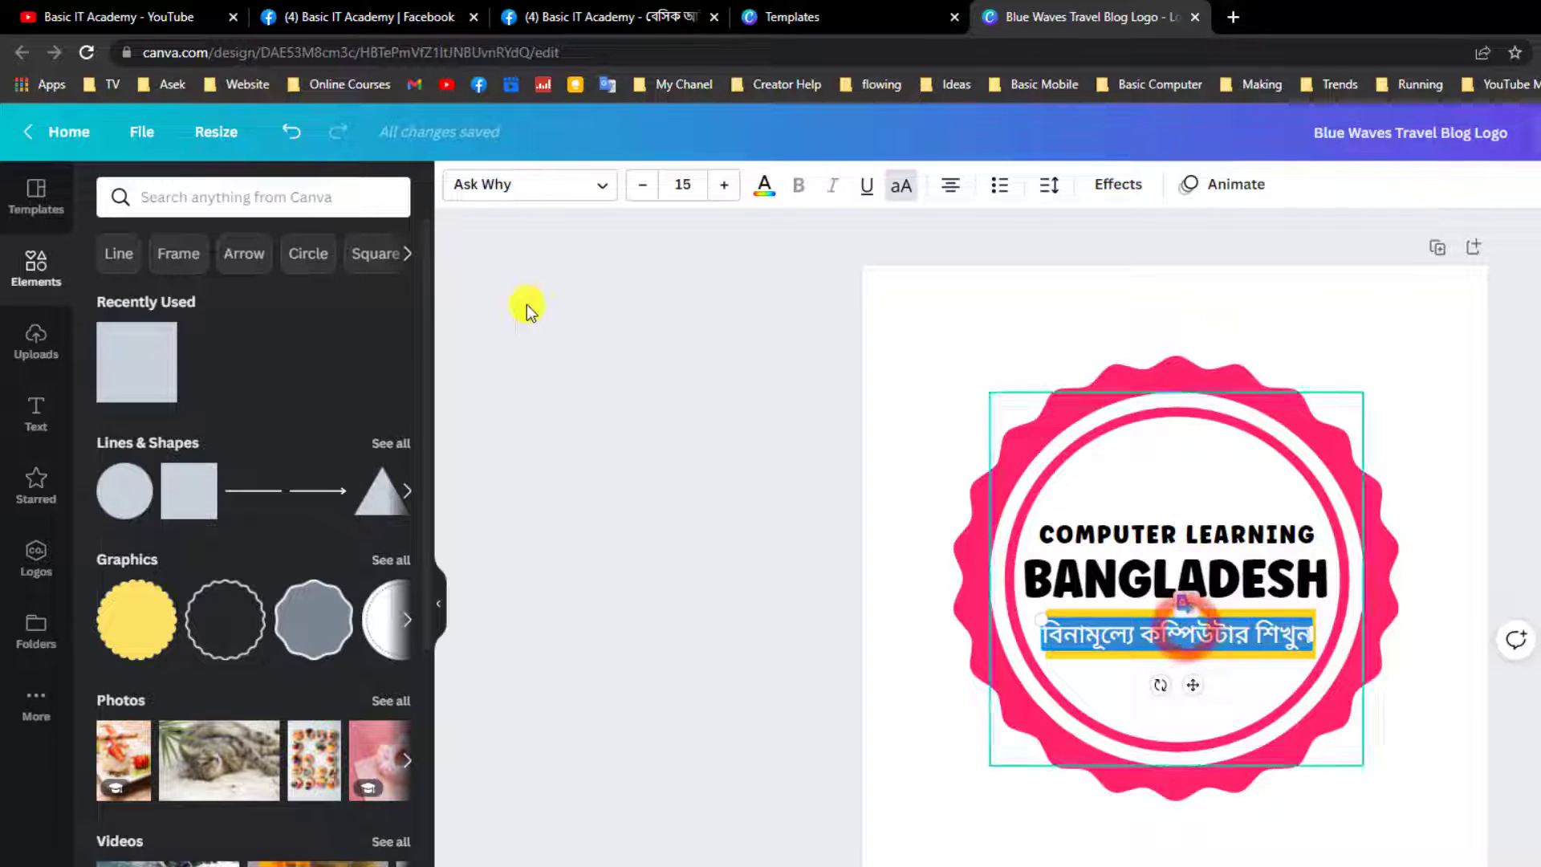
click(639, 187)
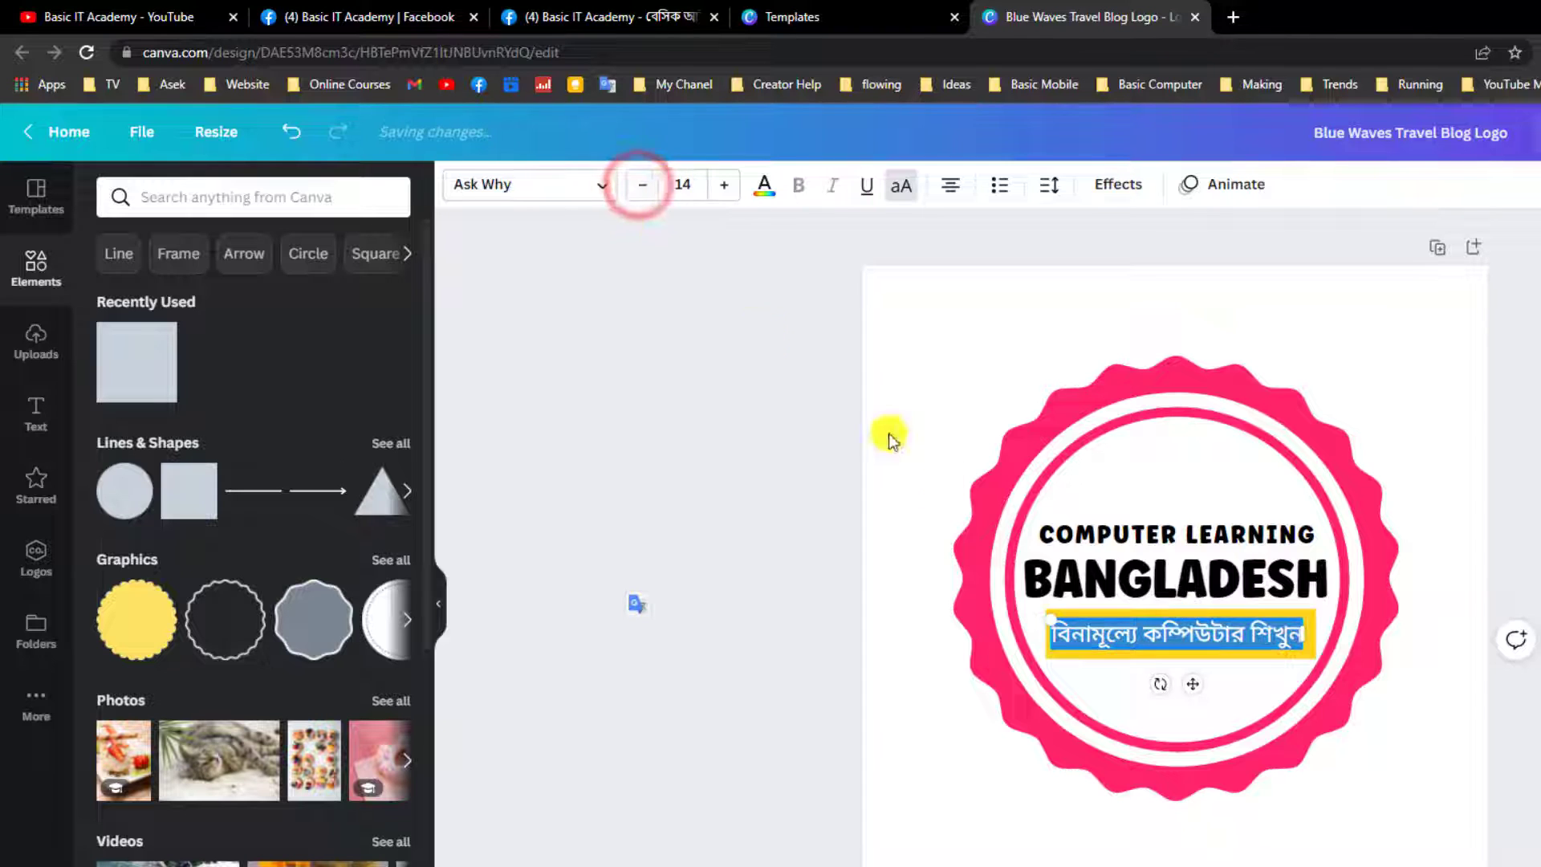
click(1234, 713)
click(1232, 711)
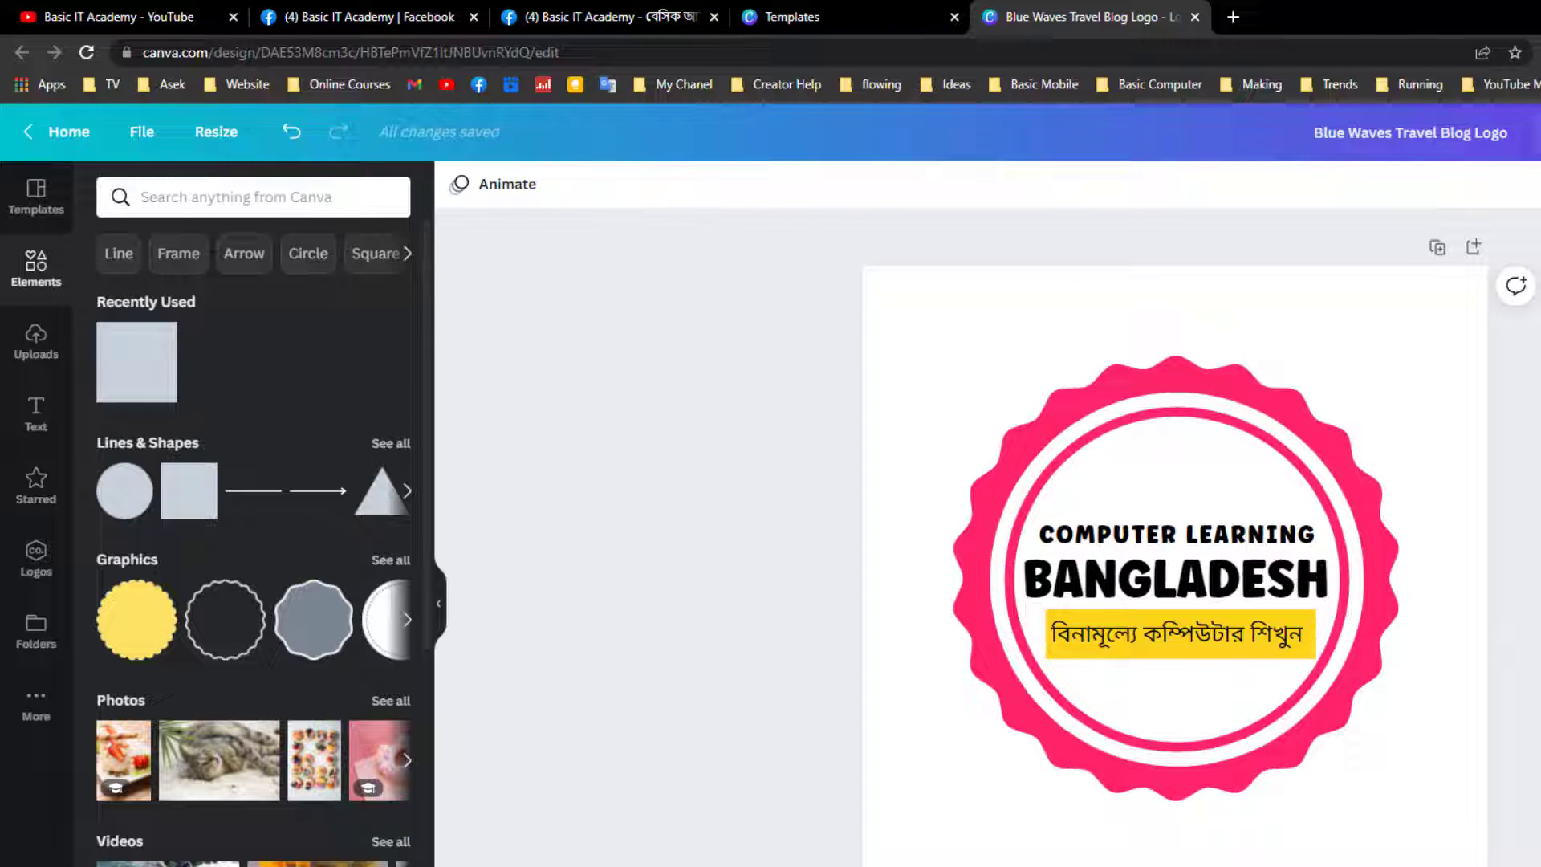
- Colour only the word LEARNING in the COMPUTER LEARNING text bright blue from the brand colour palette
click(1162, 577)
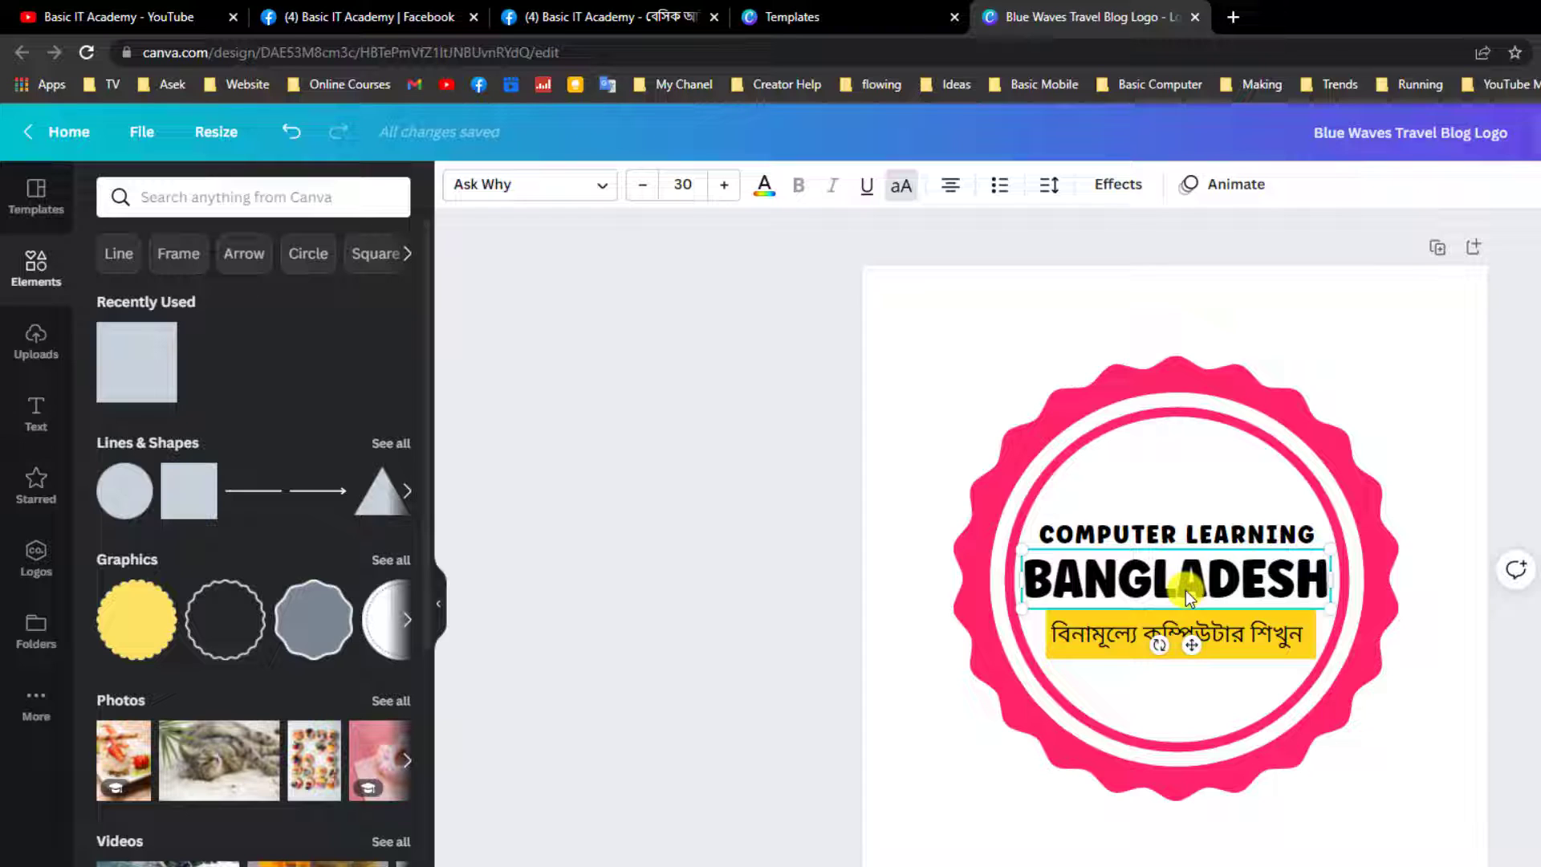
click(1188, 532)
click(1190, 532)
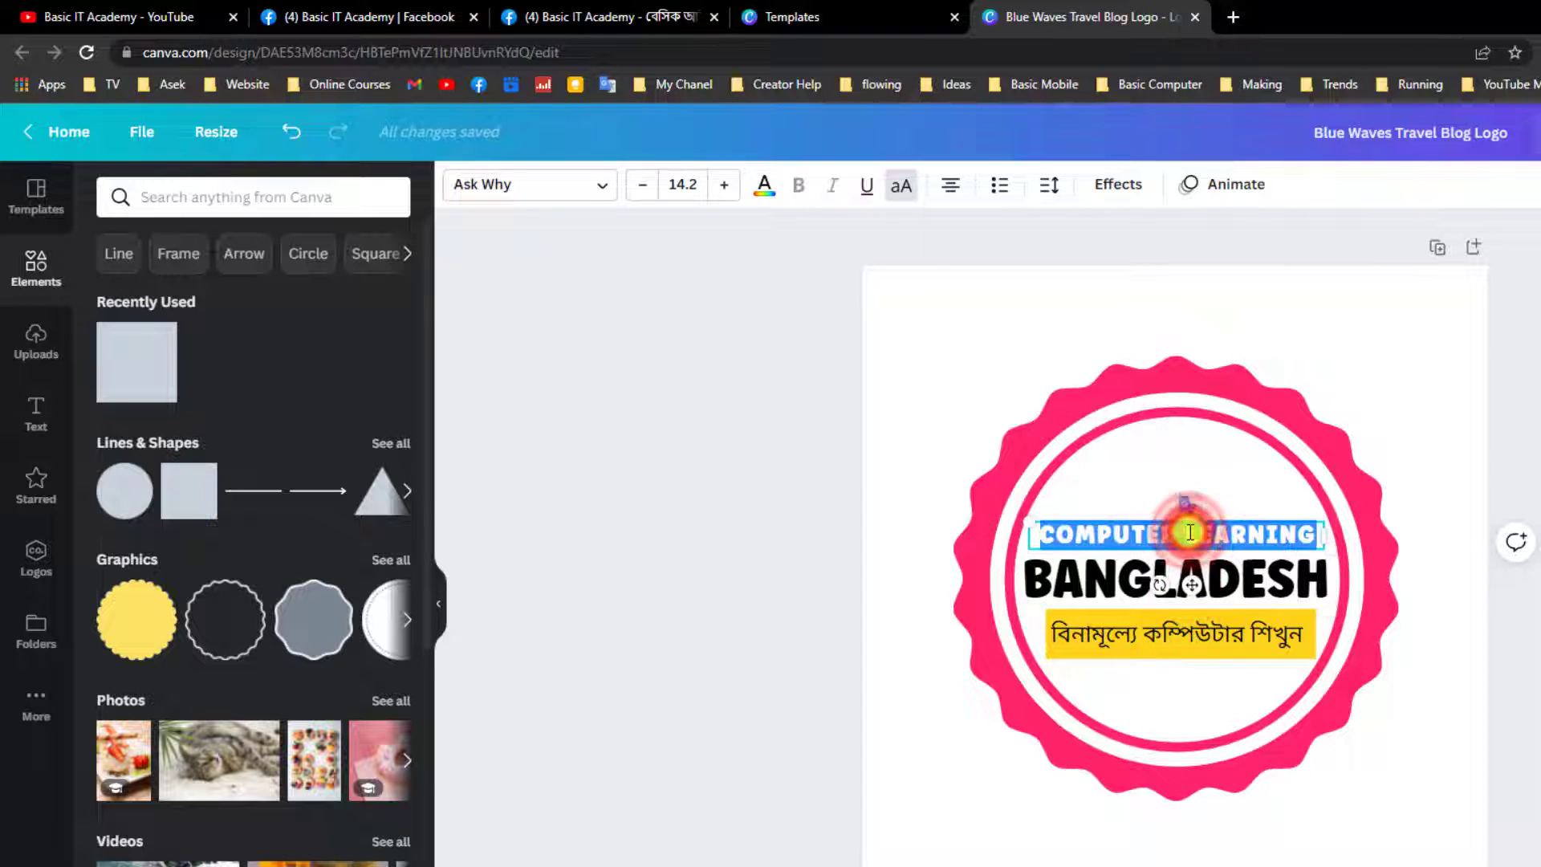
drag(1187, 532, 1325, 532)
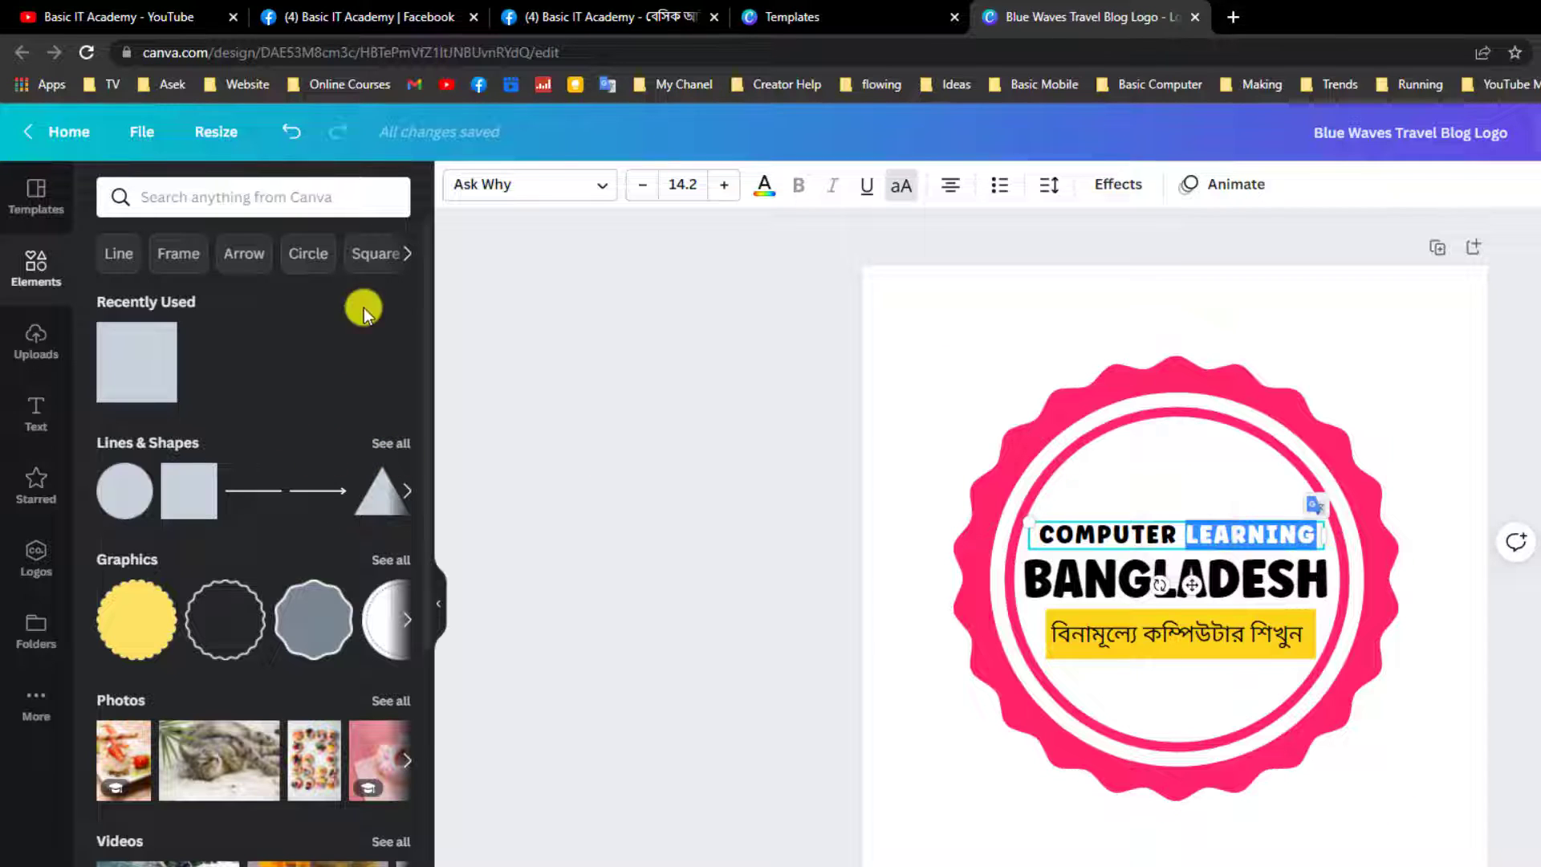
click(764, 186)
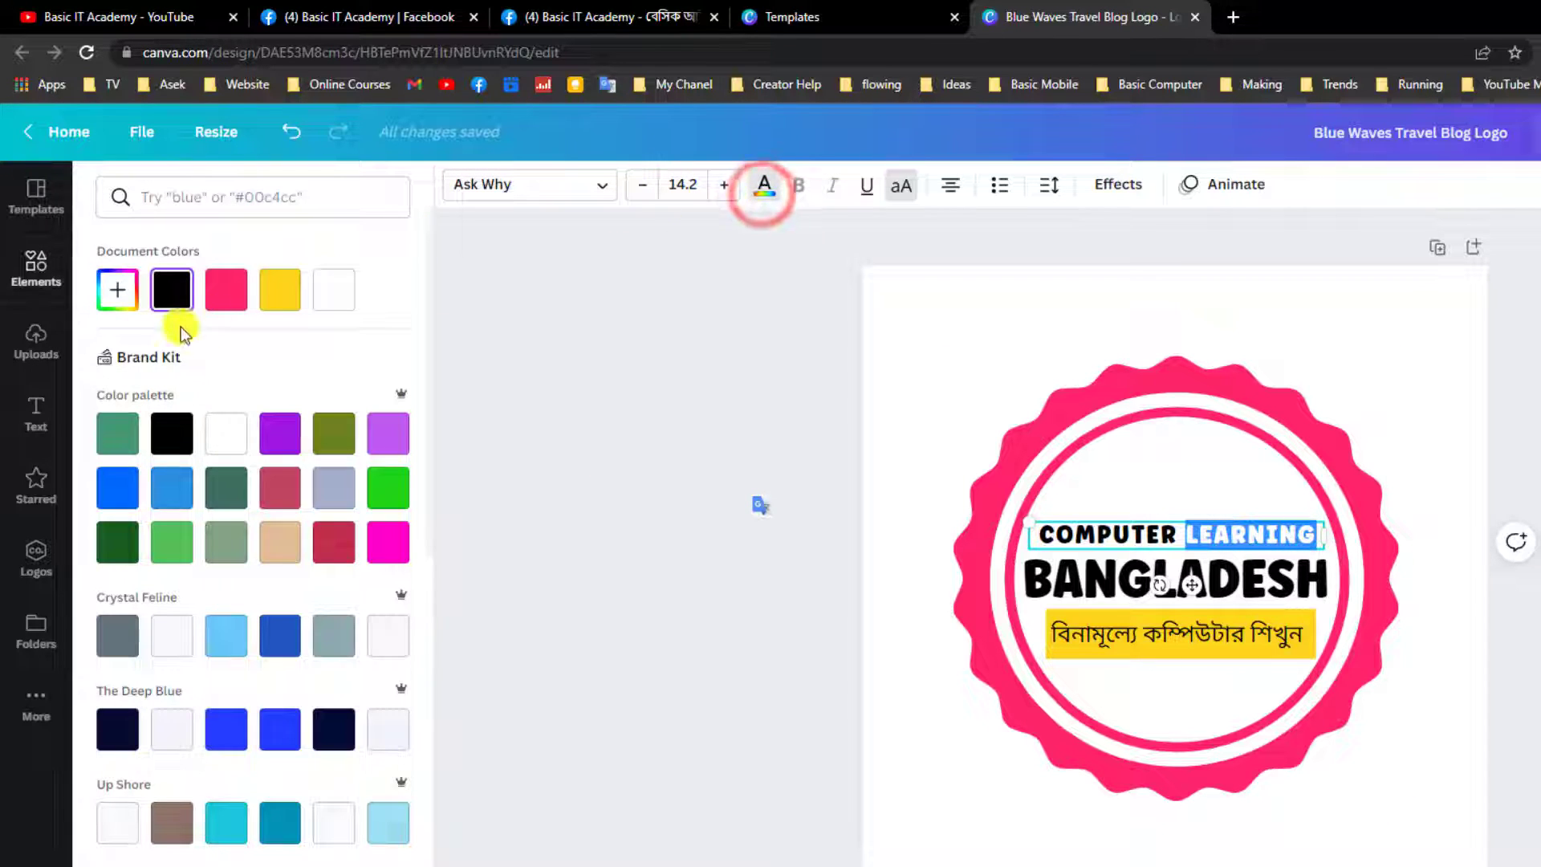
click(126, 492)
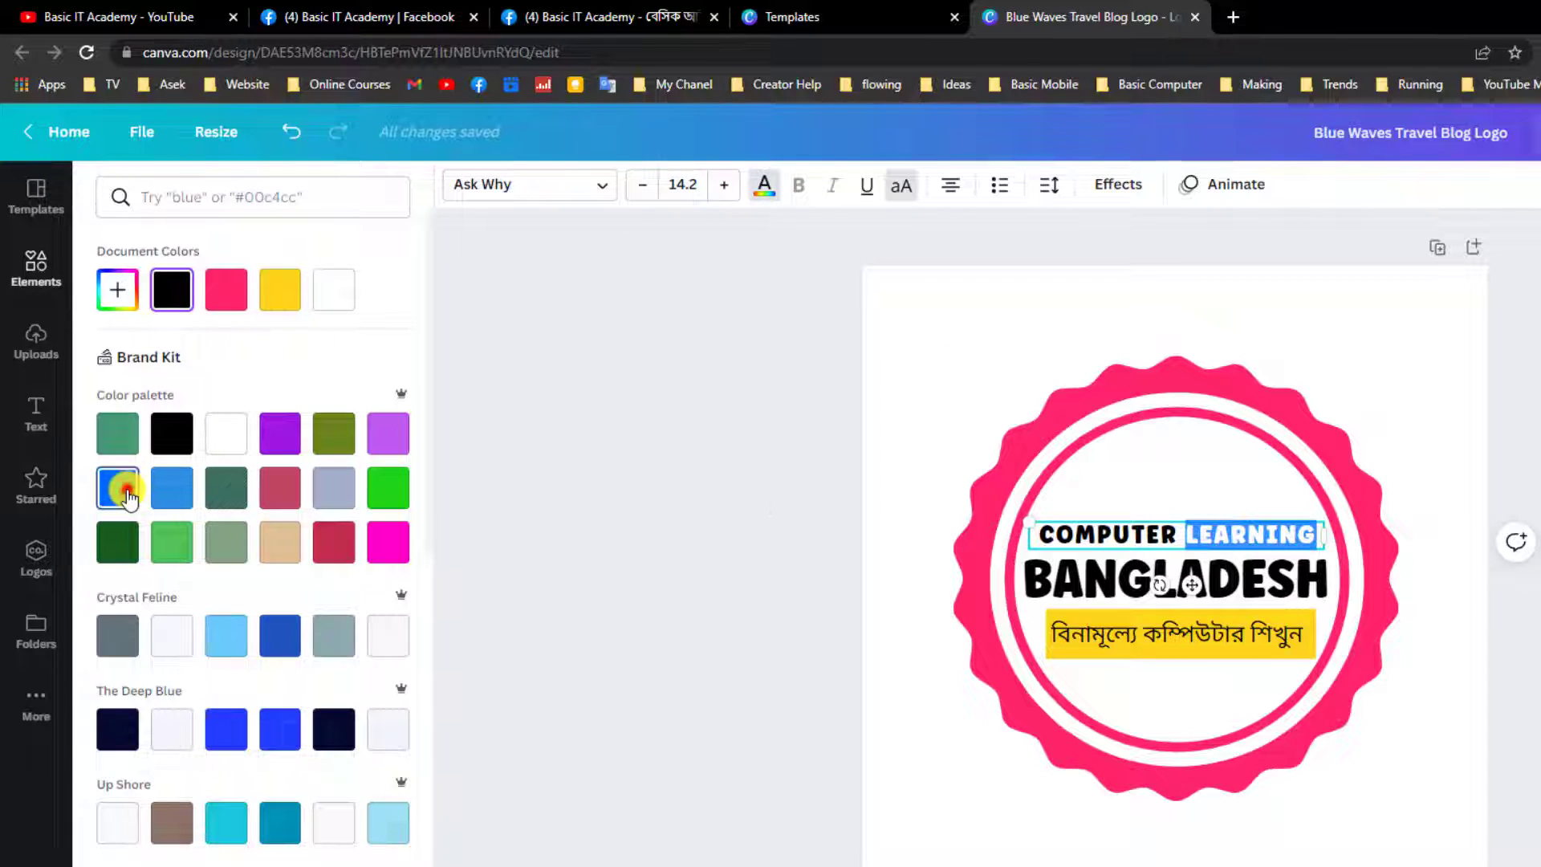
click(1178, 515)
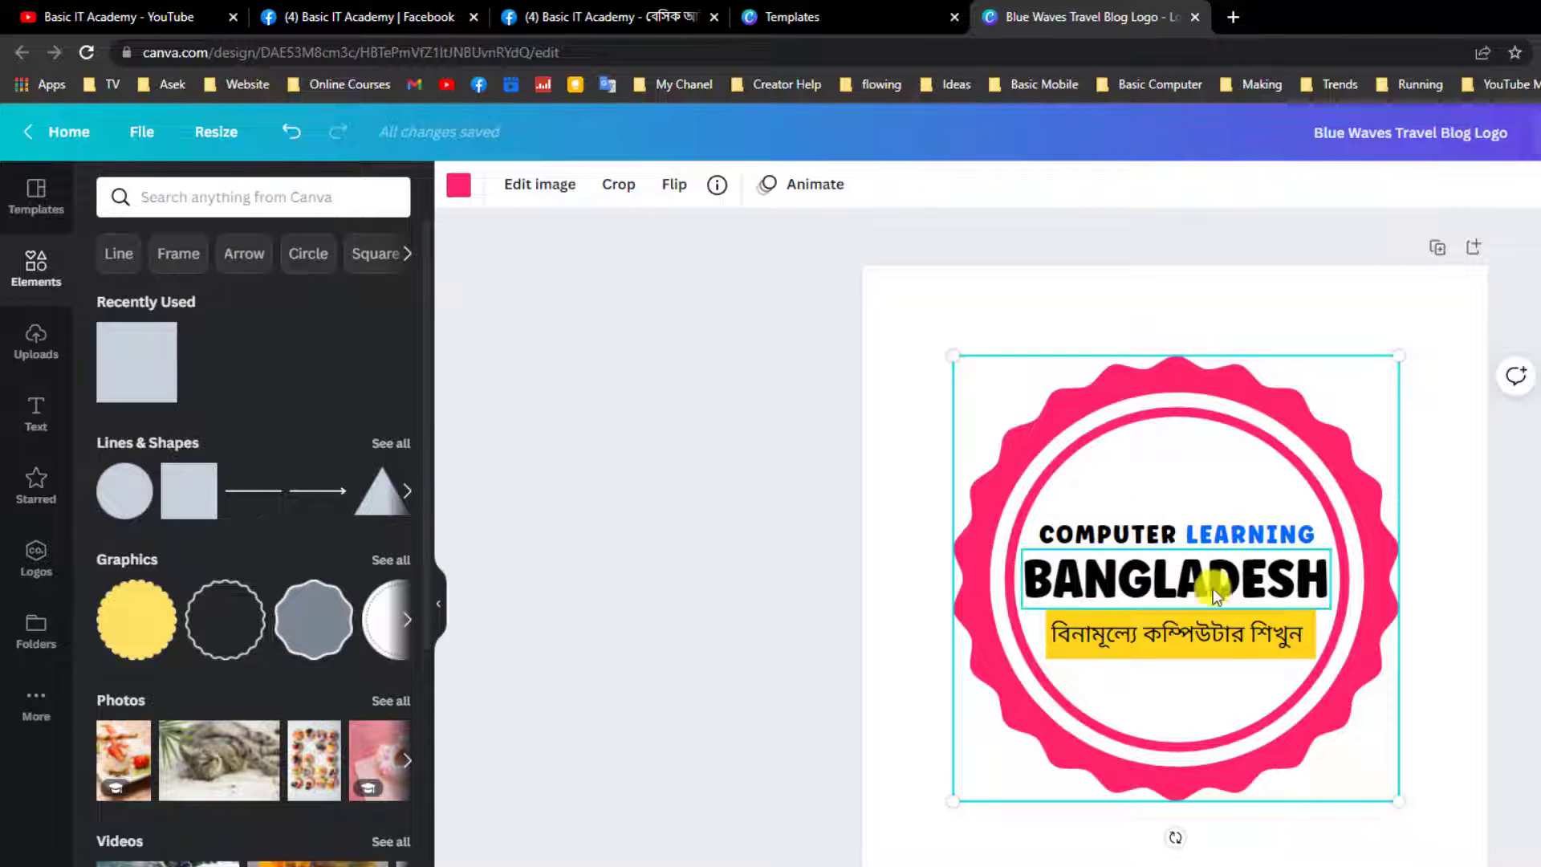
click(1209, 580)
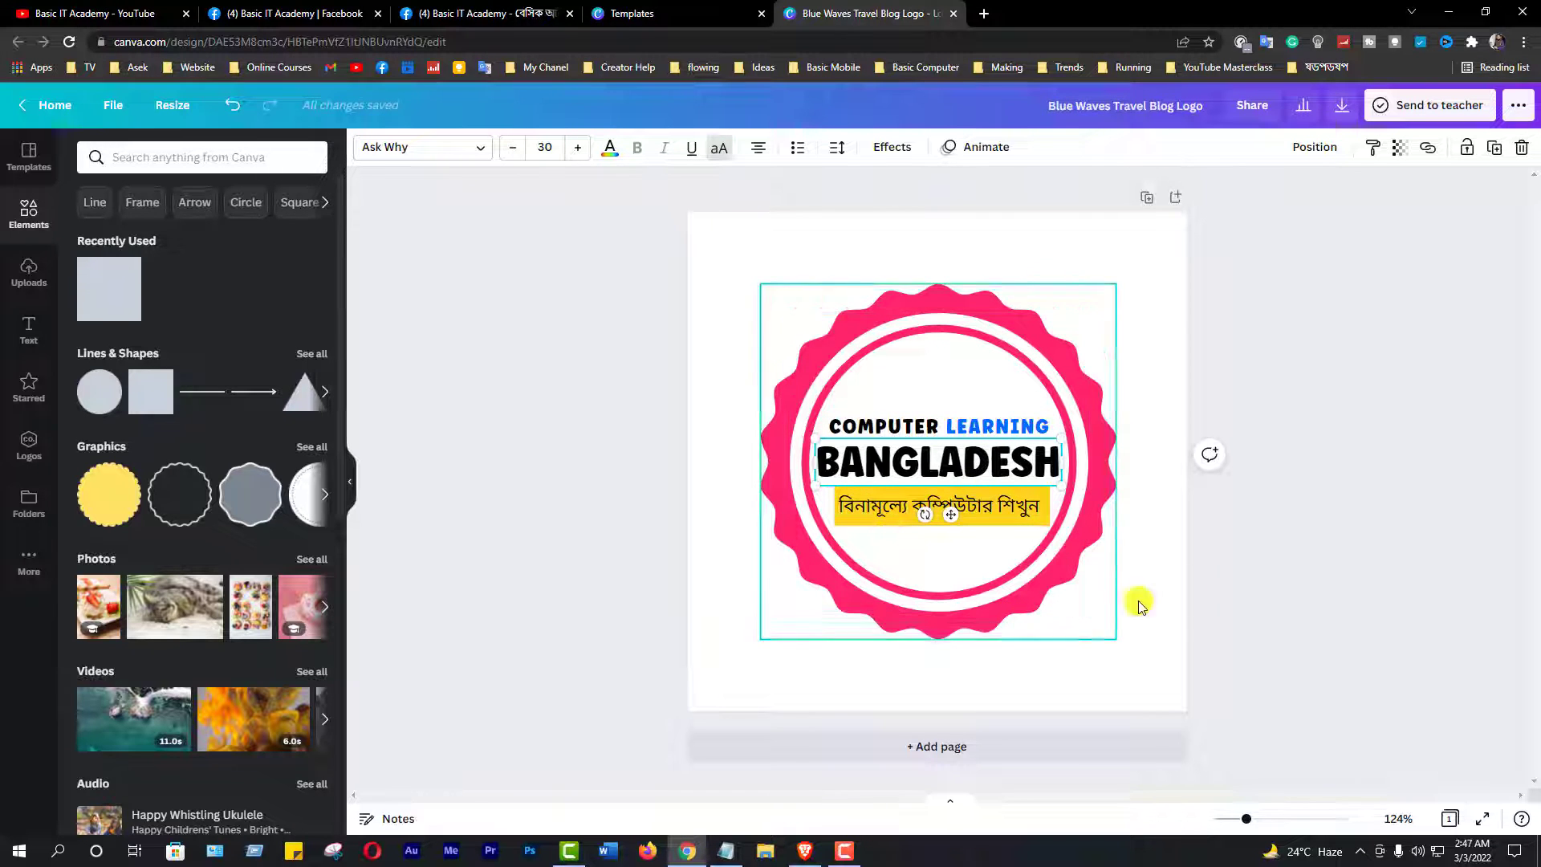
click(1284, 590)
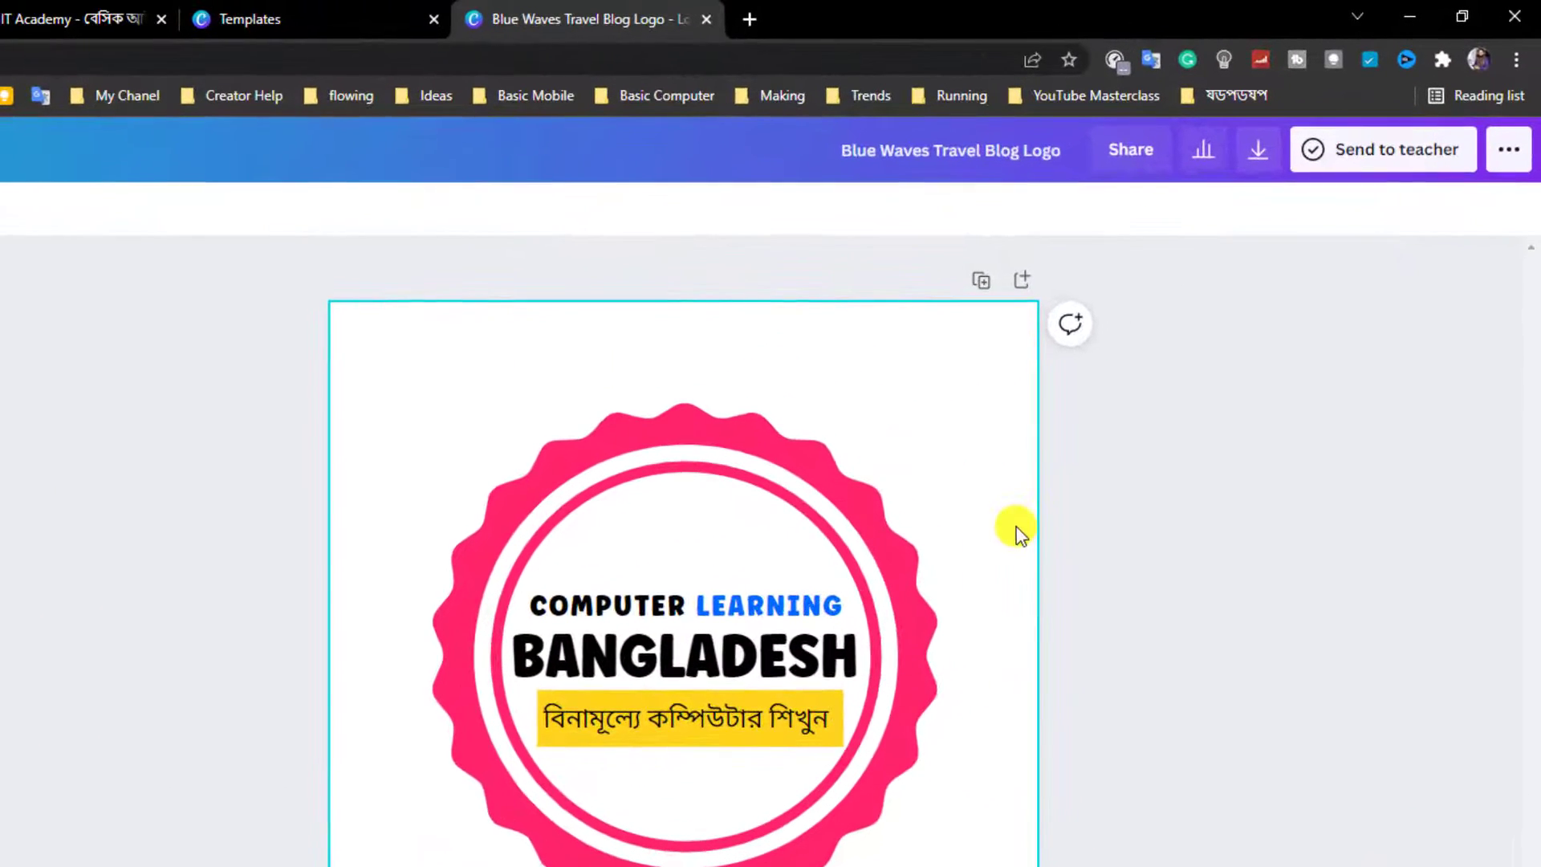
click(1263, 153)
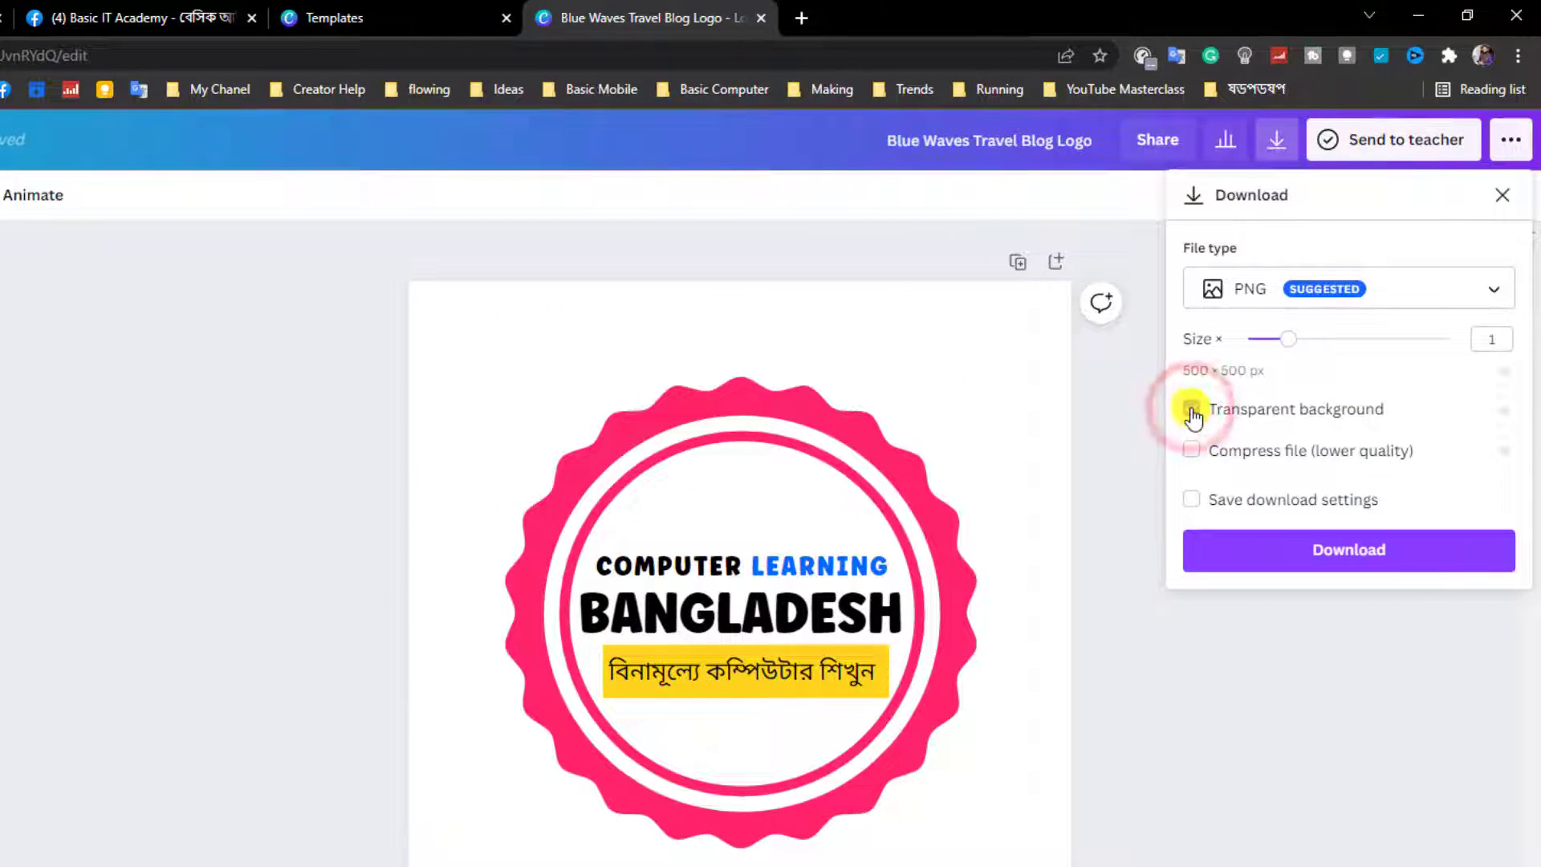
click(1193, 412)
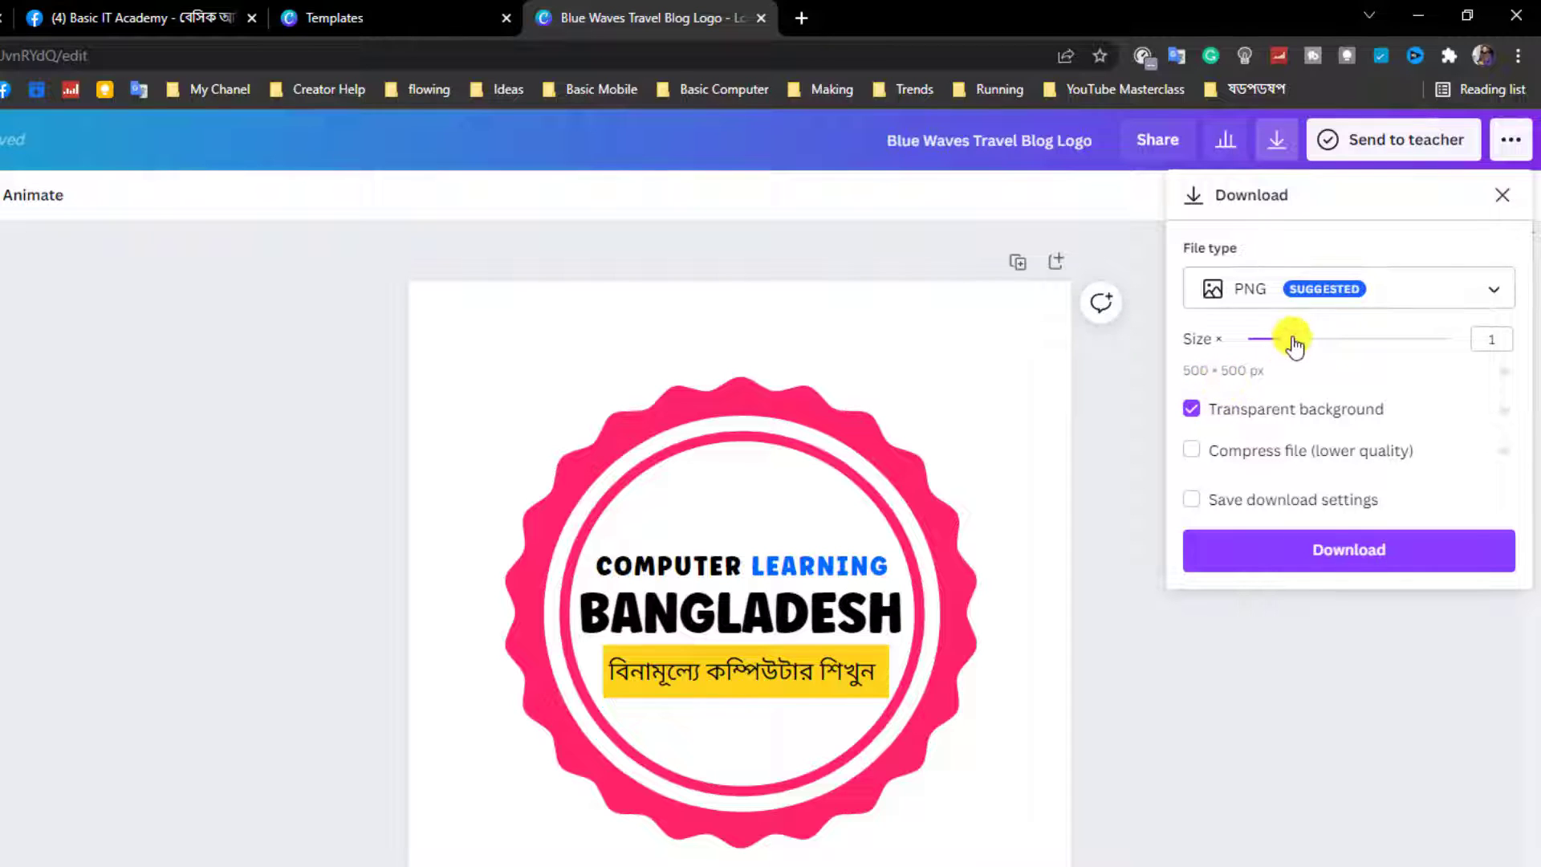
drag(1294, 344, 1313, 345)
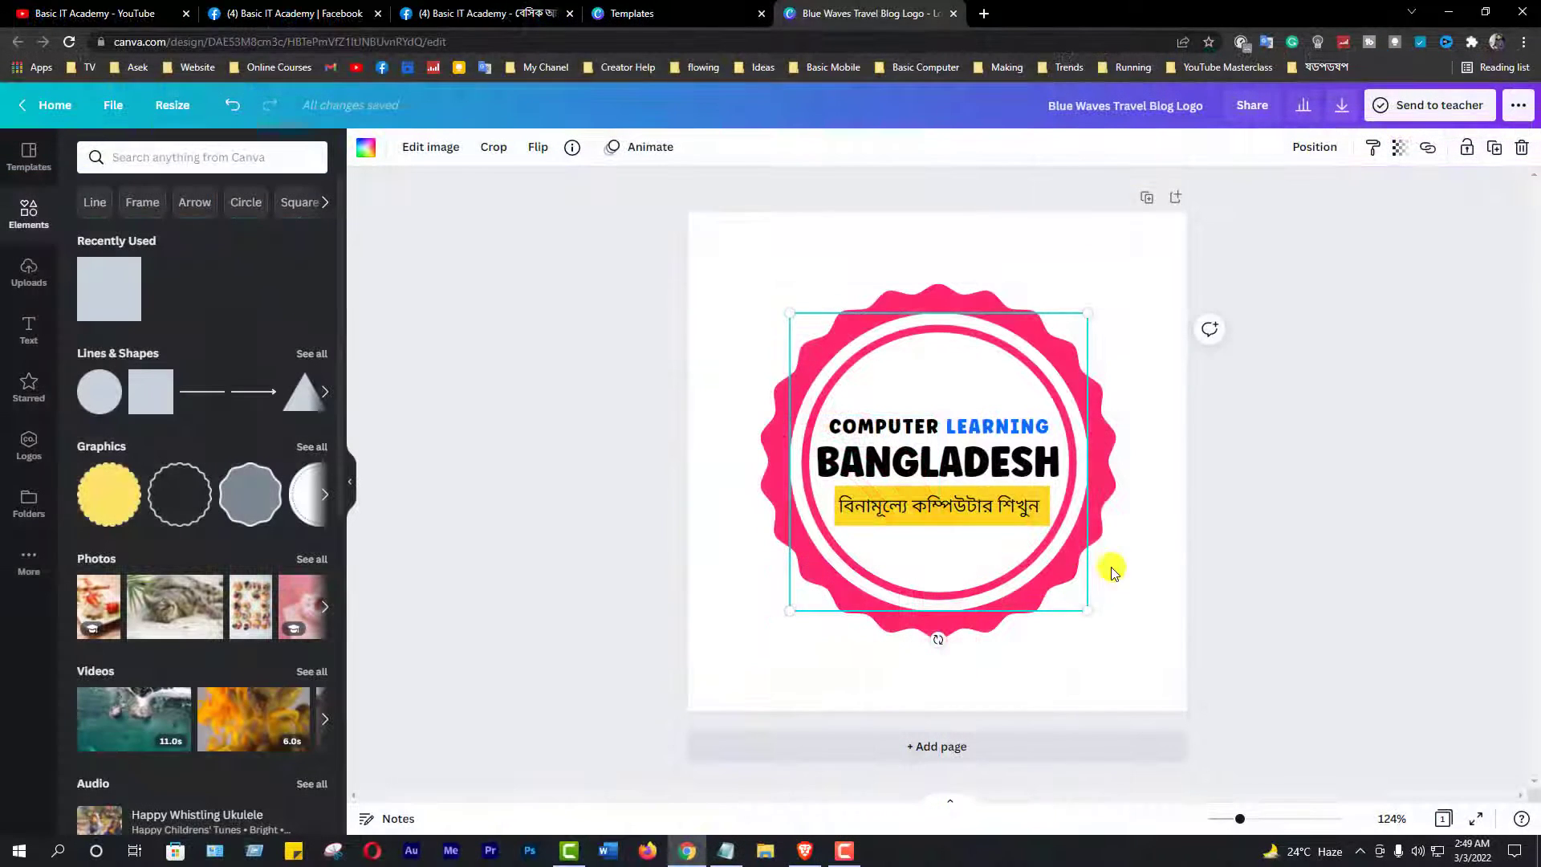
click(1166, 562)
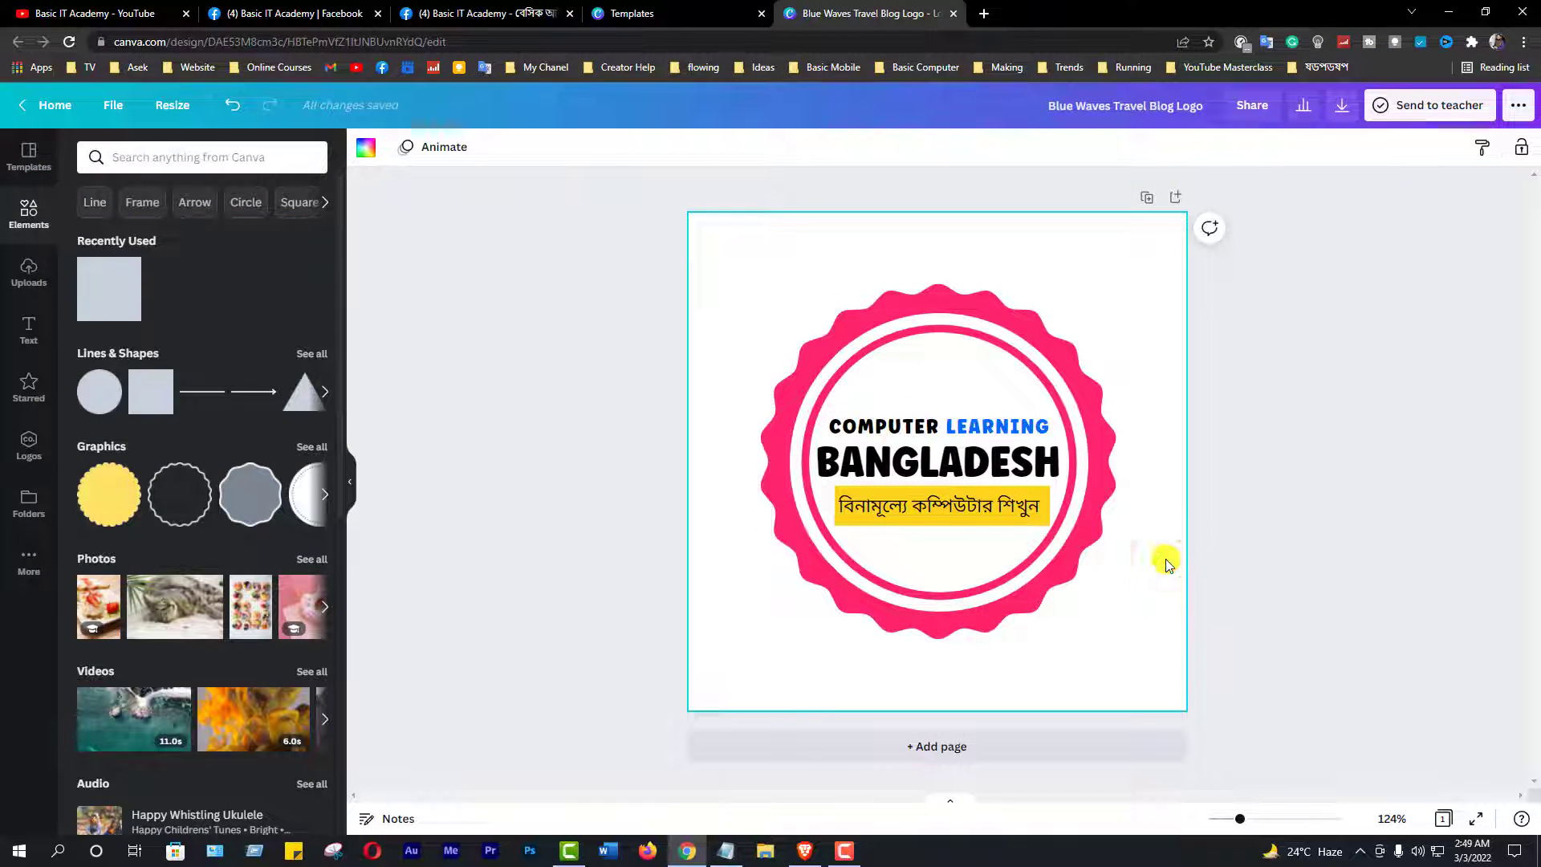
- Download the logo as a PNG at size 1.5 (750 × 750 px) with a transparent background
click(1343, 106)
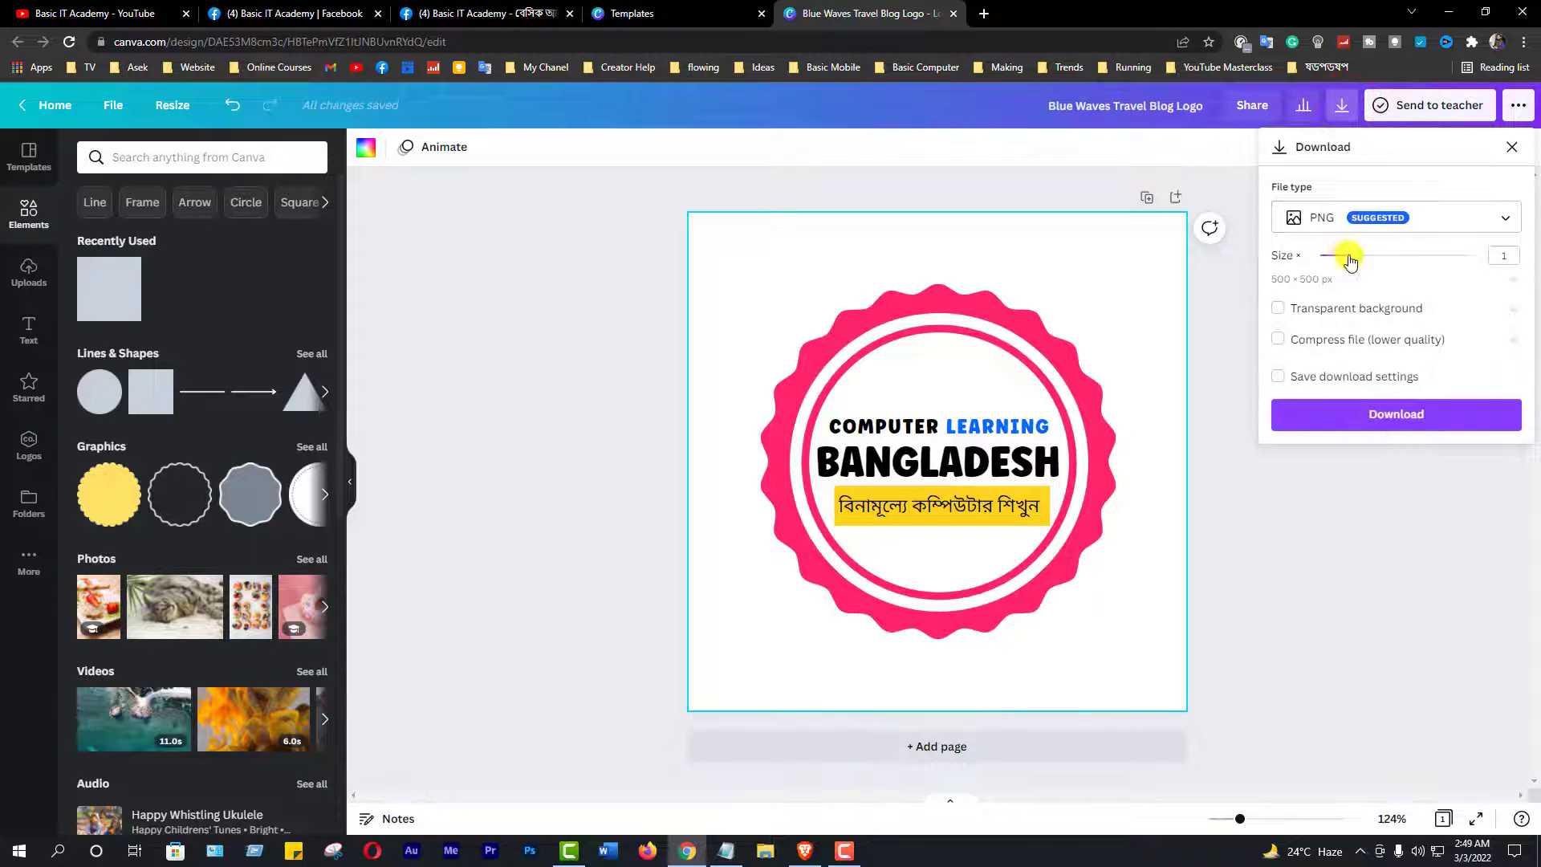
drag(1354, 259, 1381, 257)
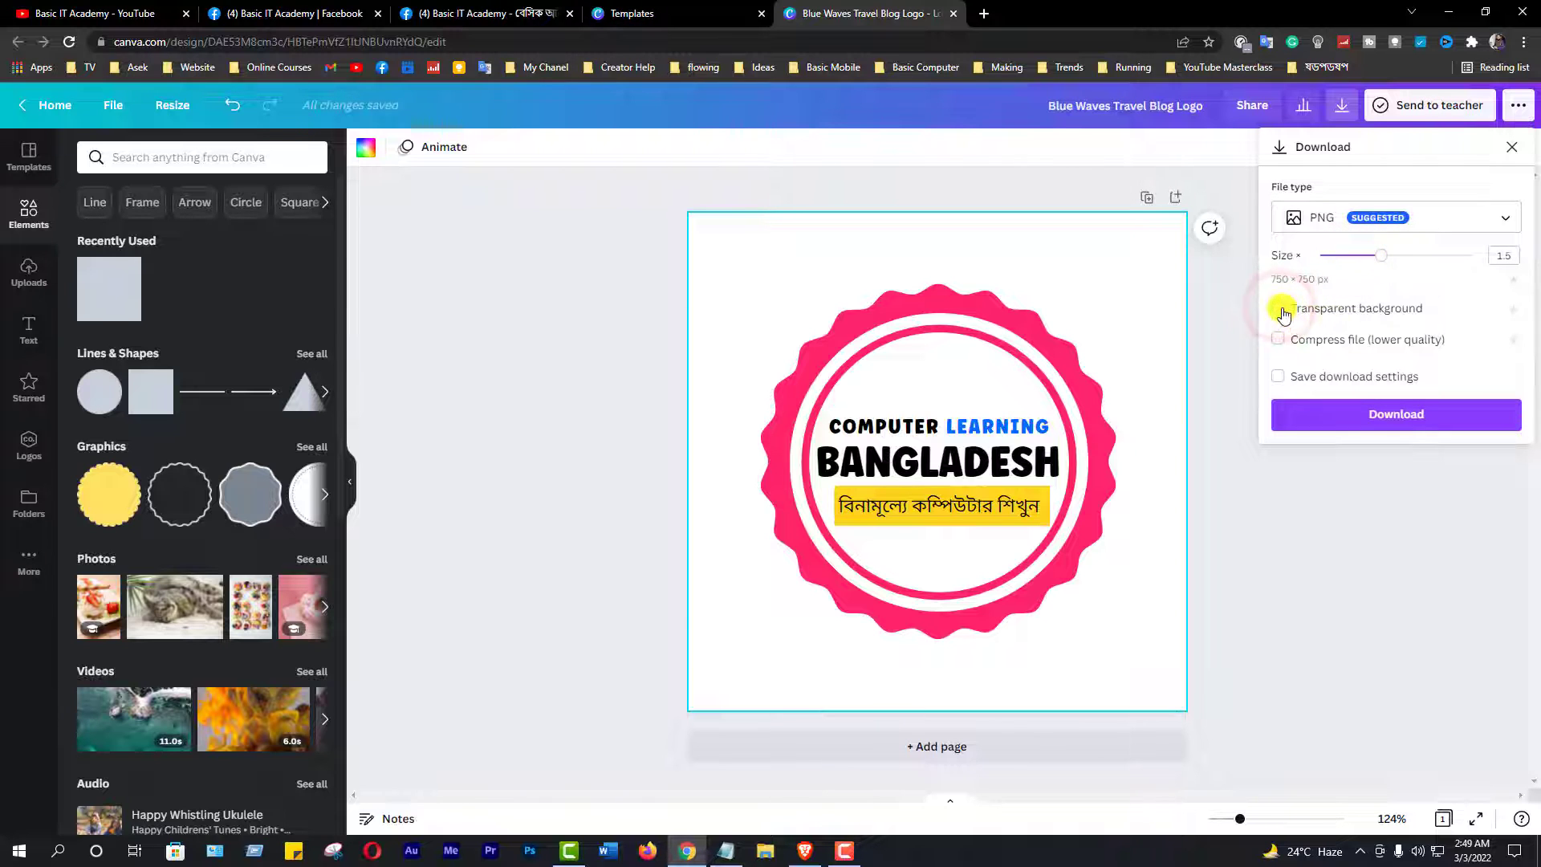
click(1278, 308)
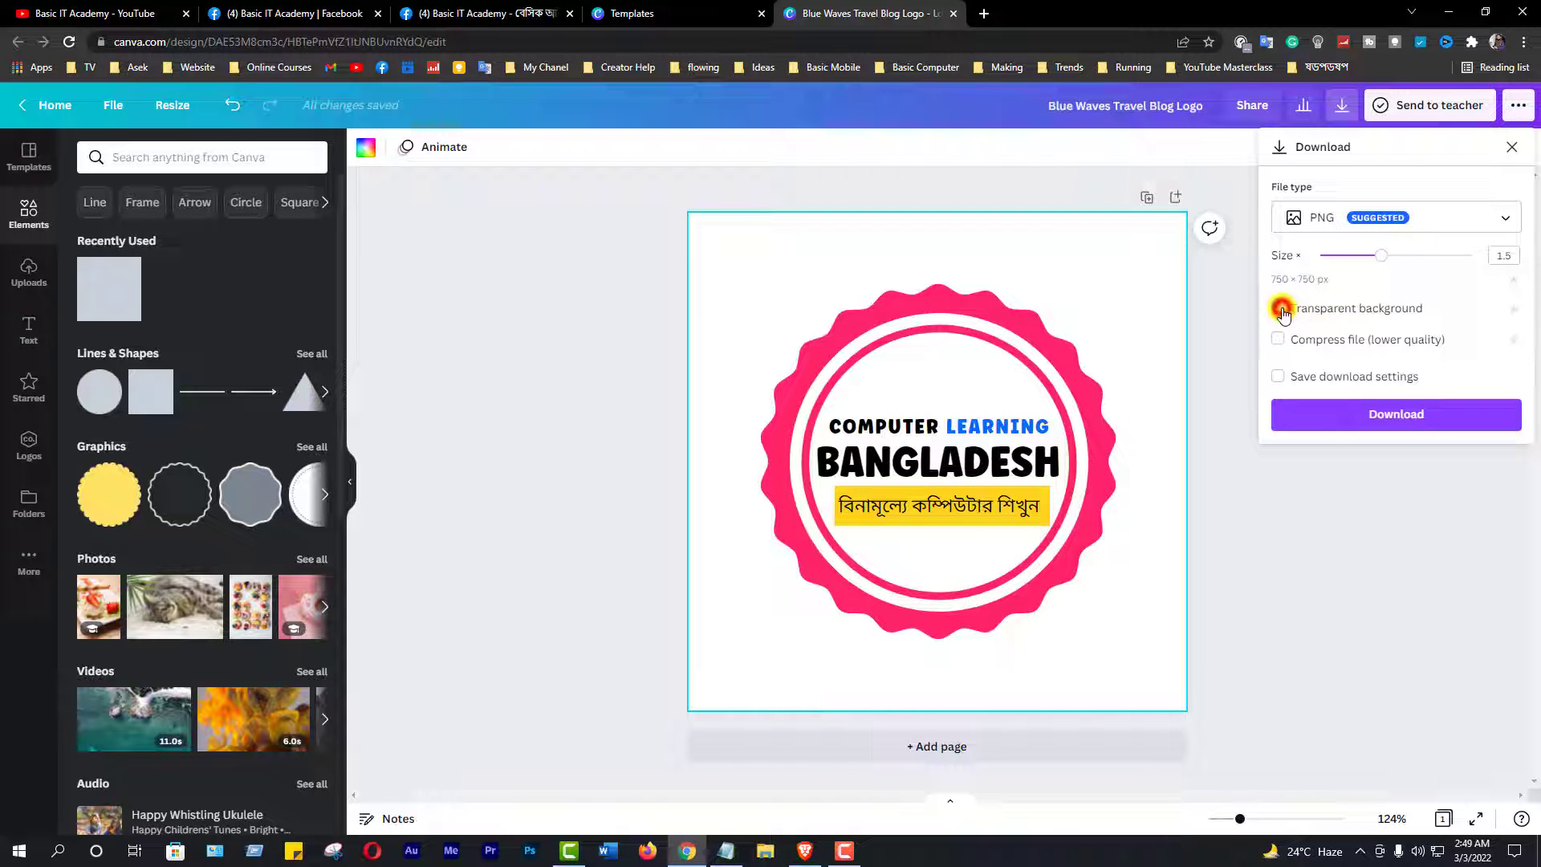
click(1397, 418)
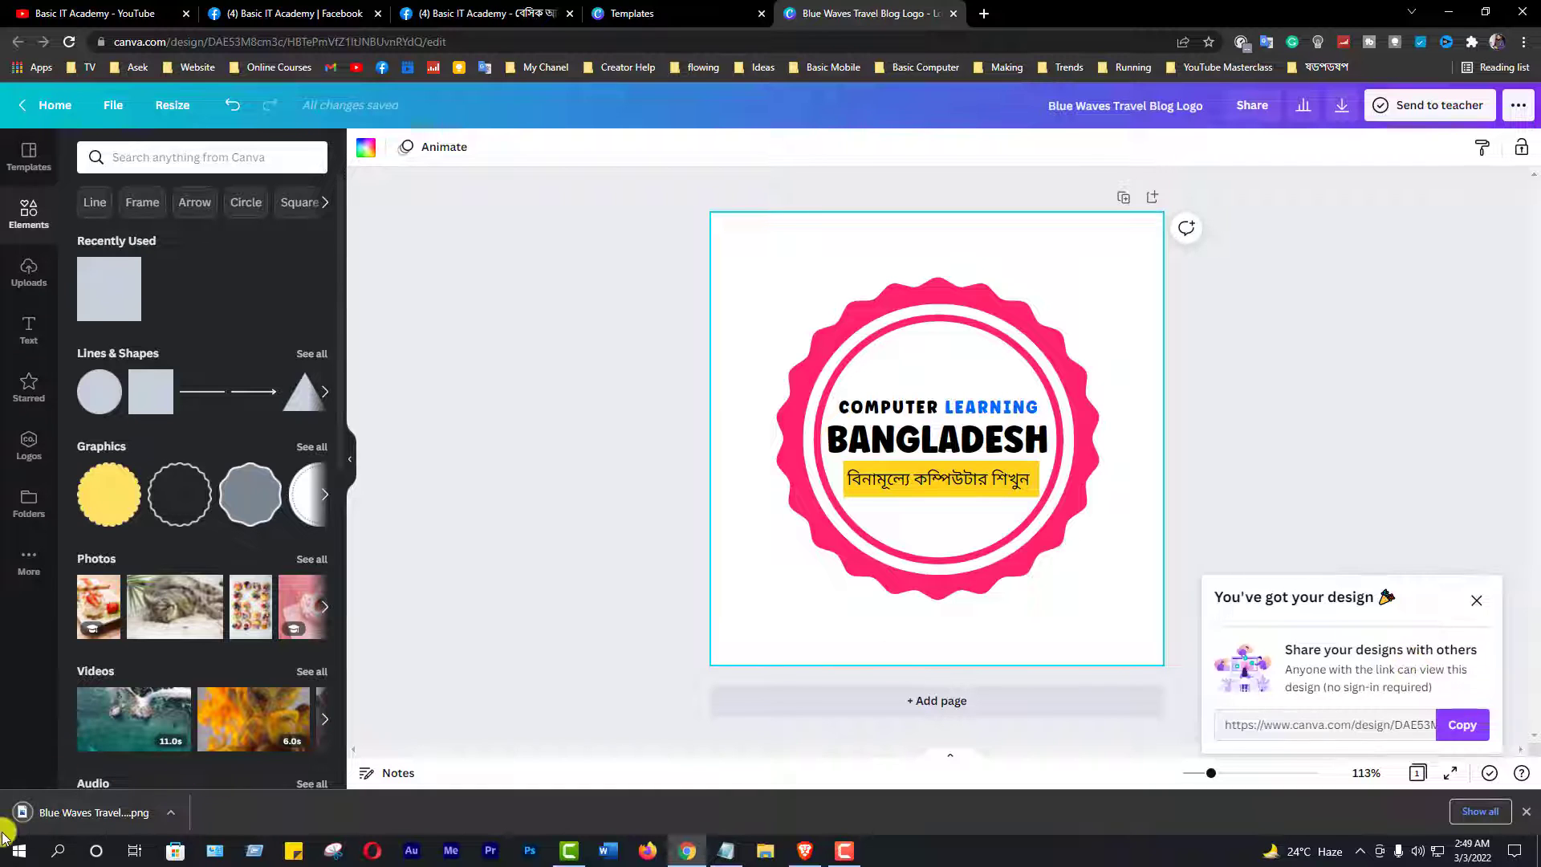
- Show the downloaded logo PNG in its folder and open it in Photos to inspect the exported image
click(170, 814)
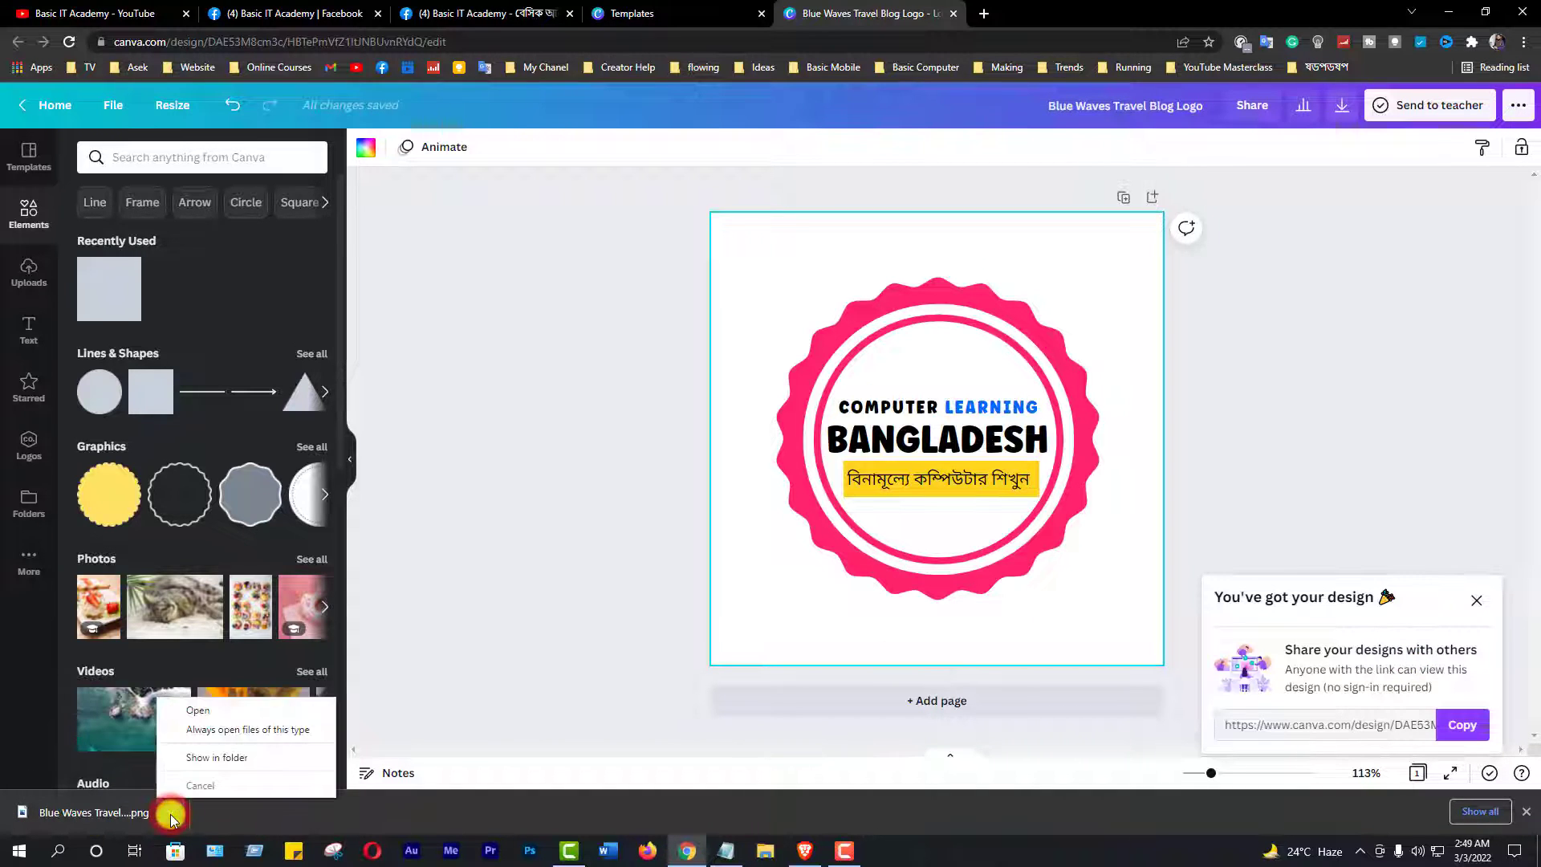
click(207, 760)
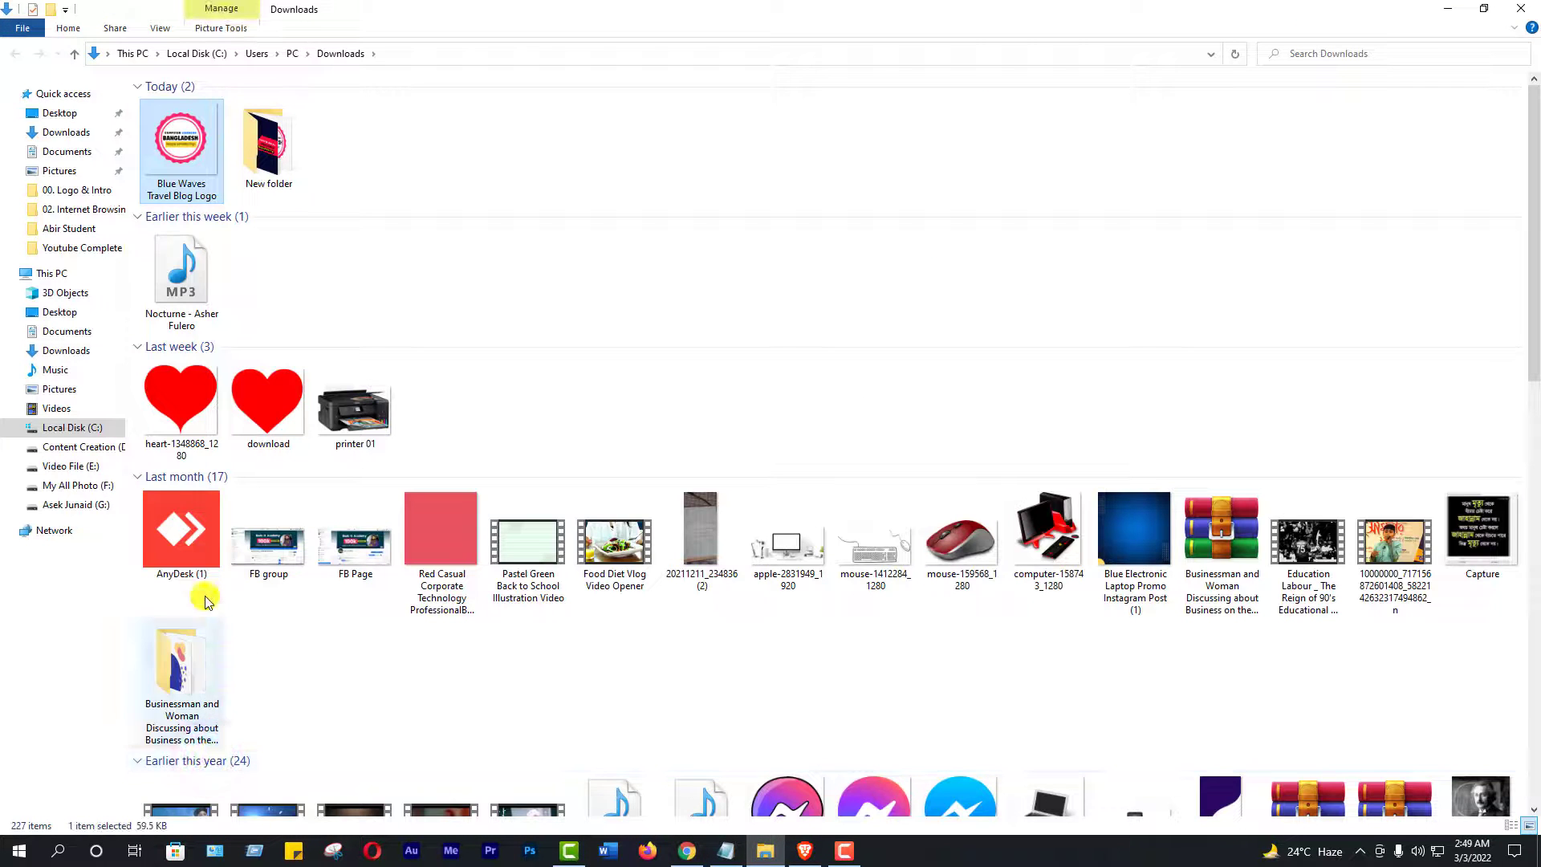
click(347, 143)
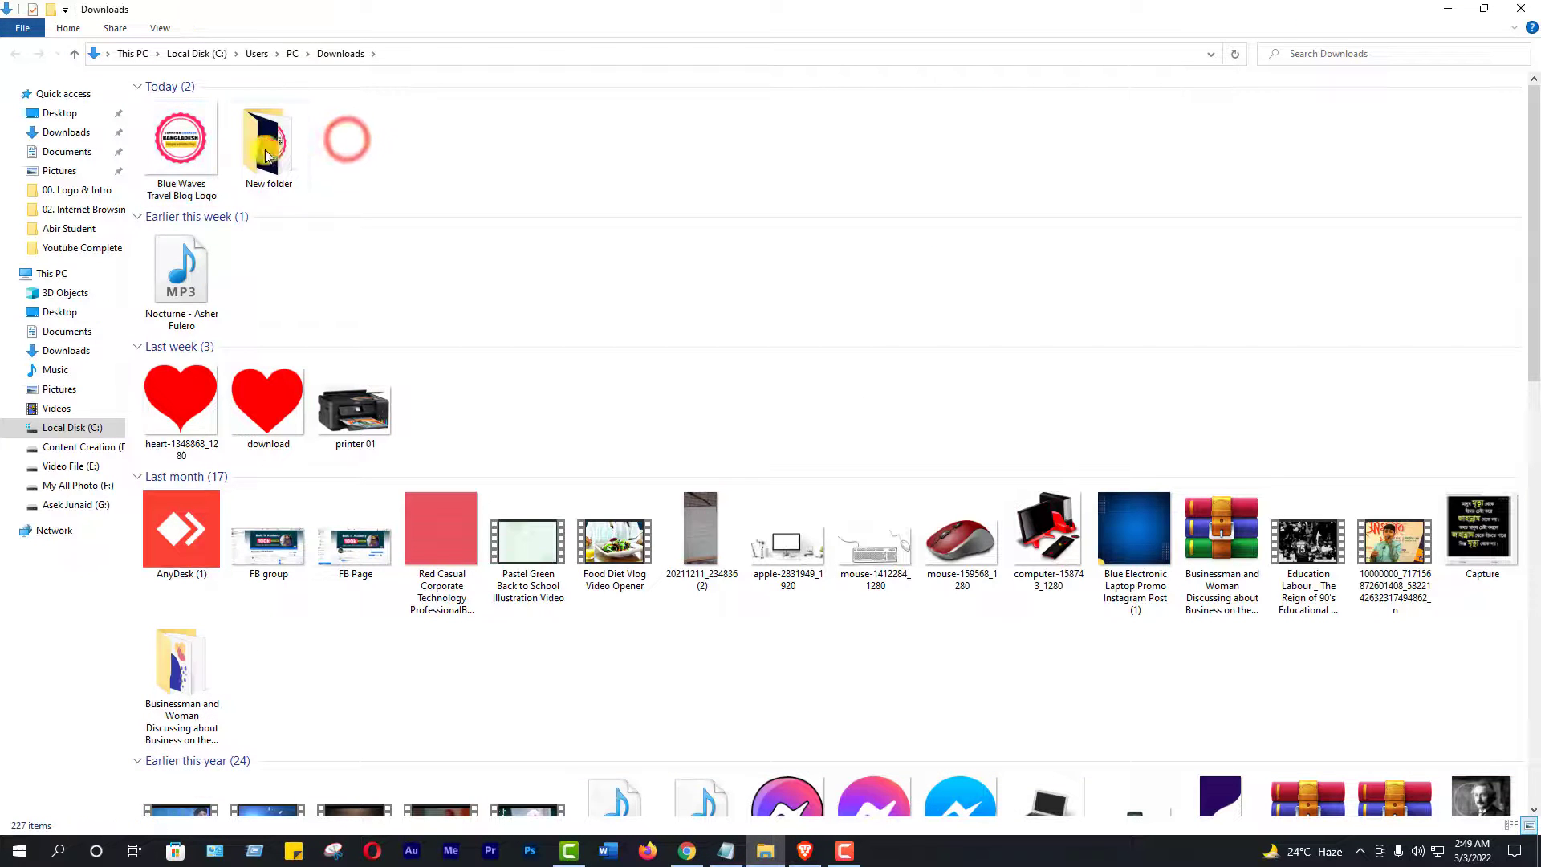
double_click(190, 140)
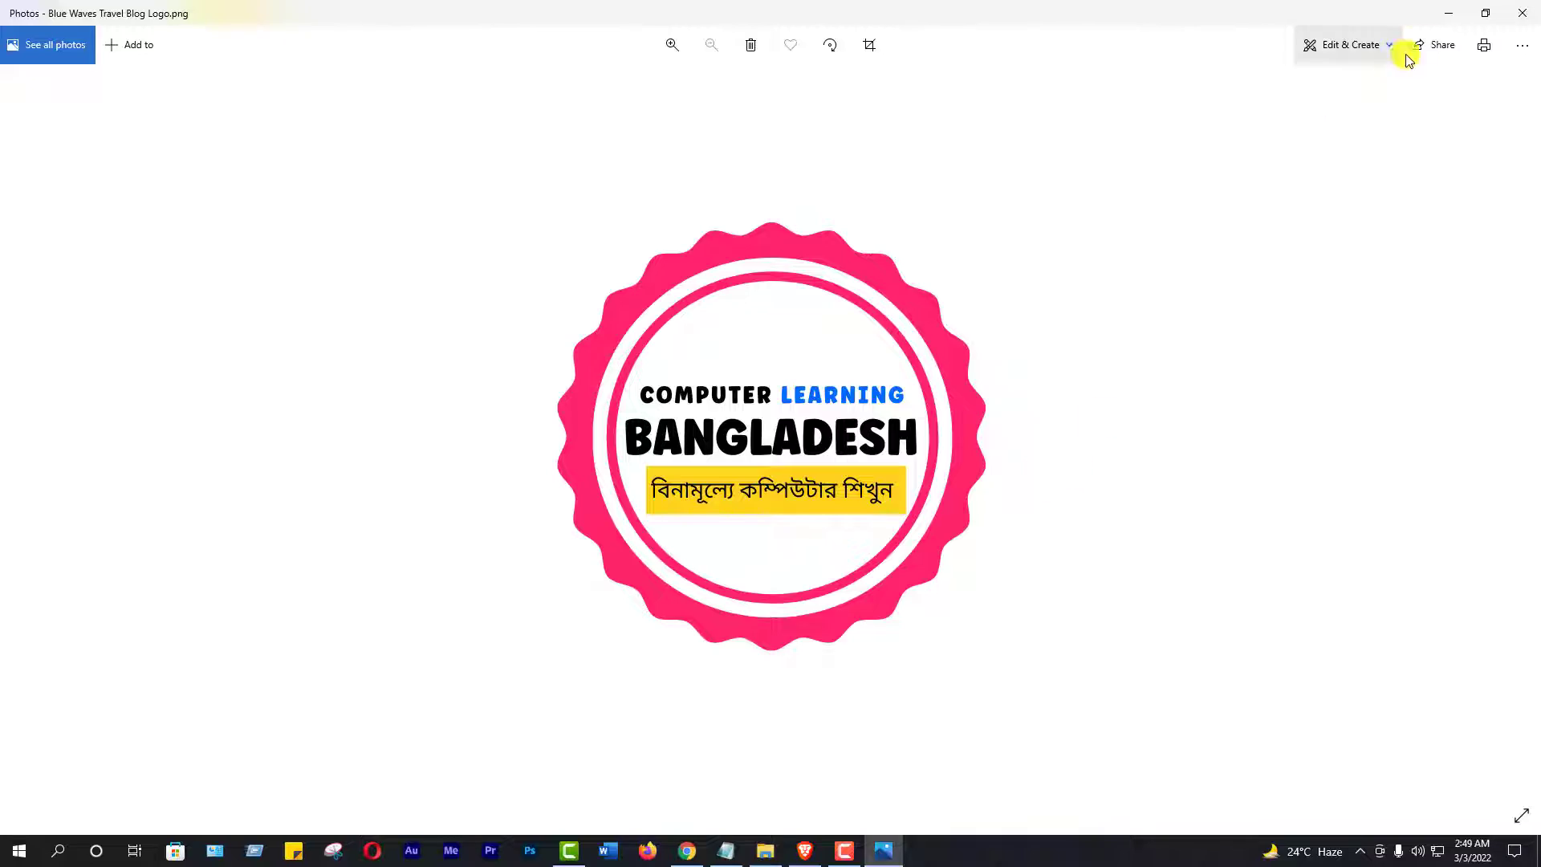
click(1520, 12)
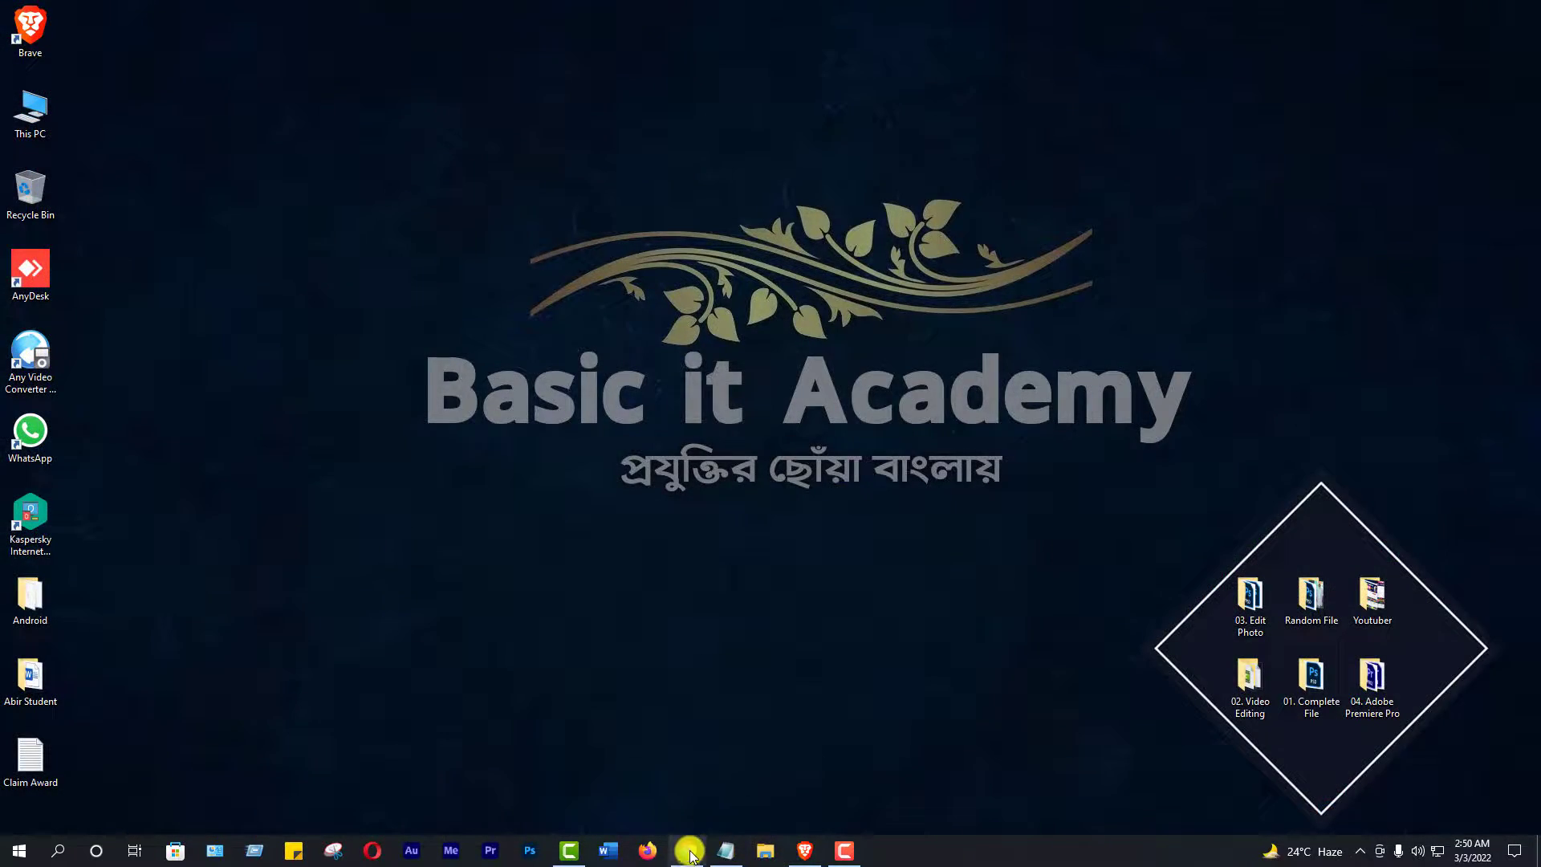
- Return to Chrome, close the logo template preview and open the YouTube Channel Art templates from the Canva home page
click(688, 851)
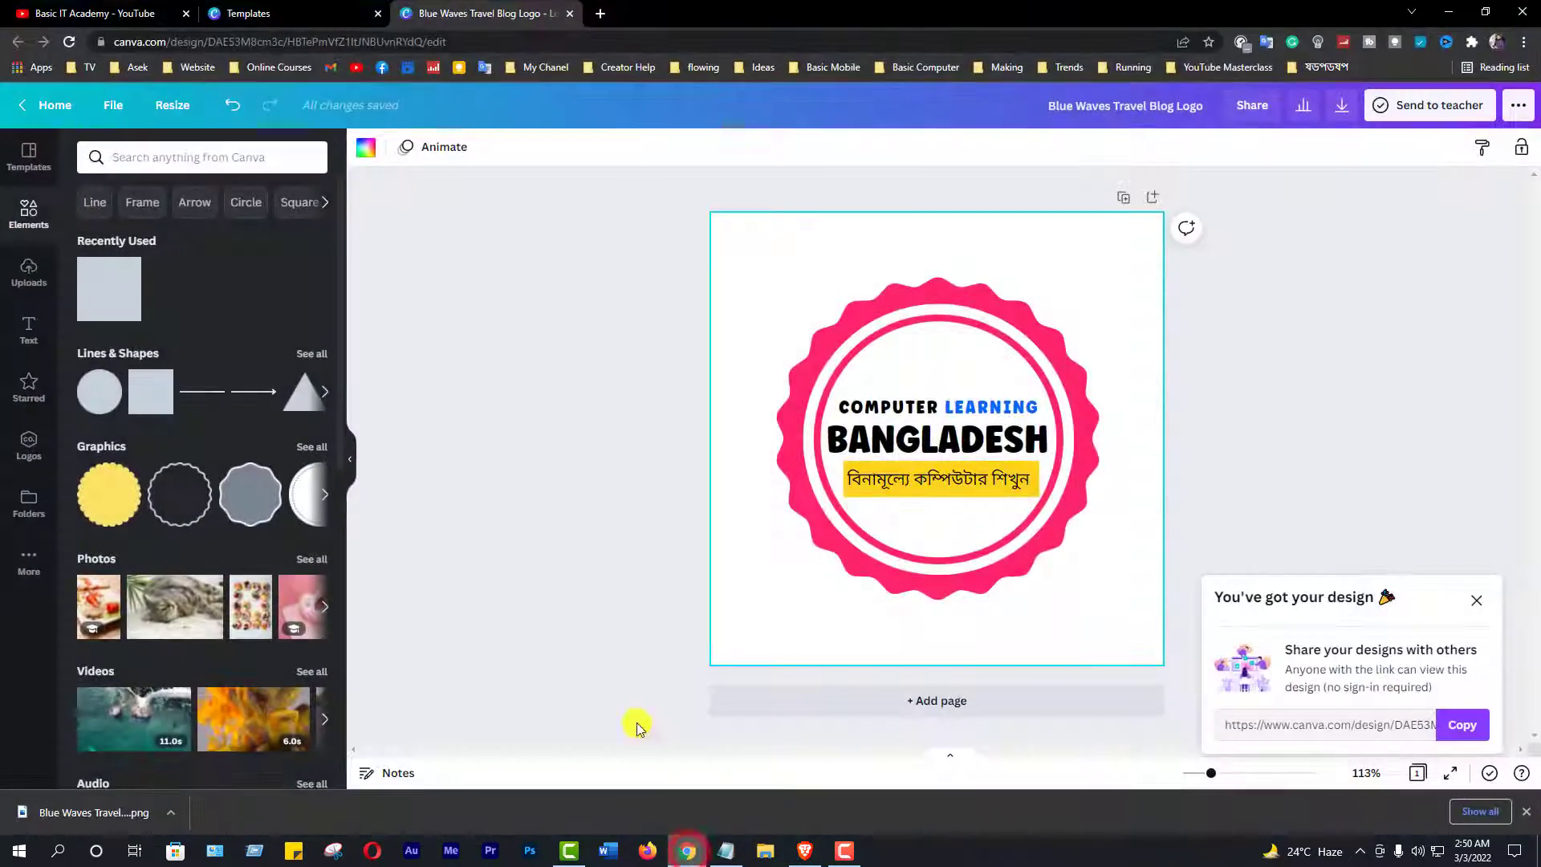
click(143, 16)
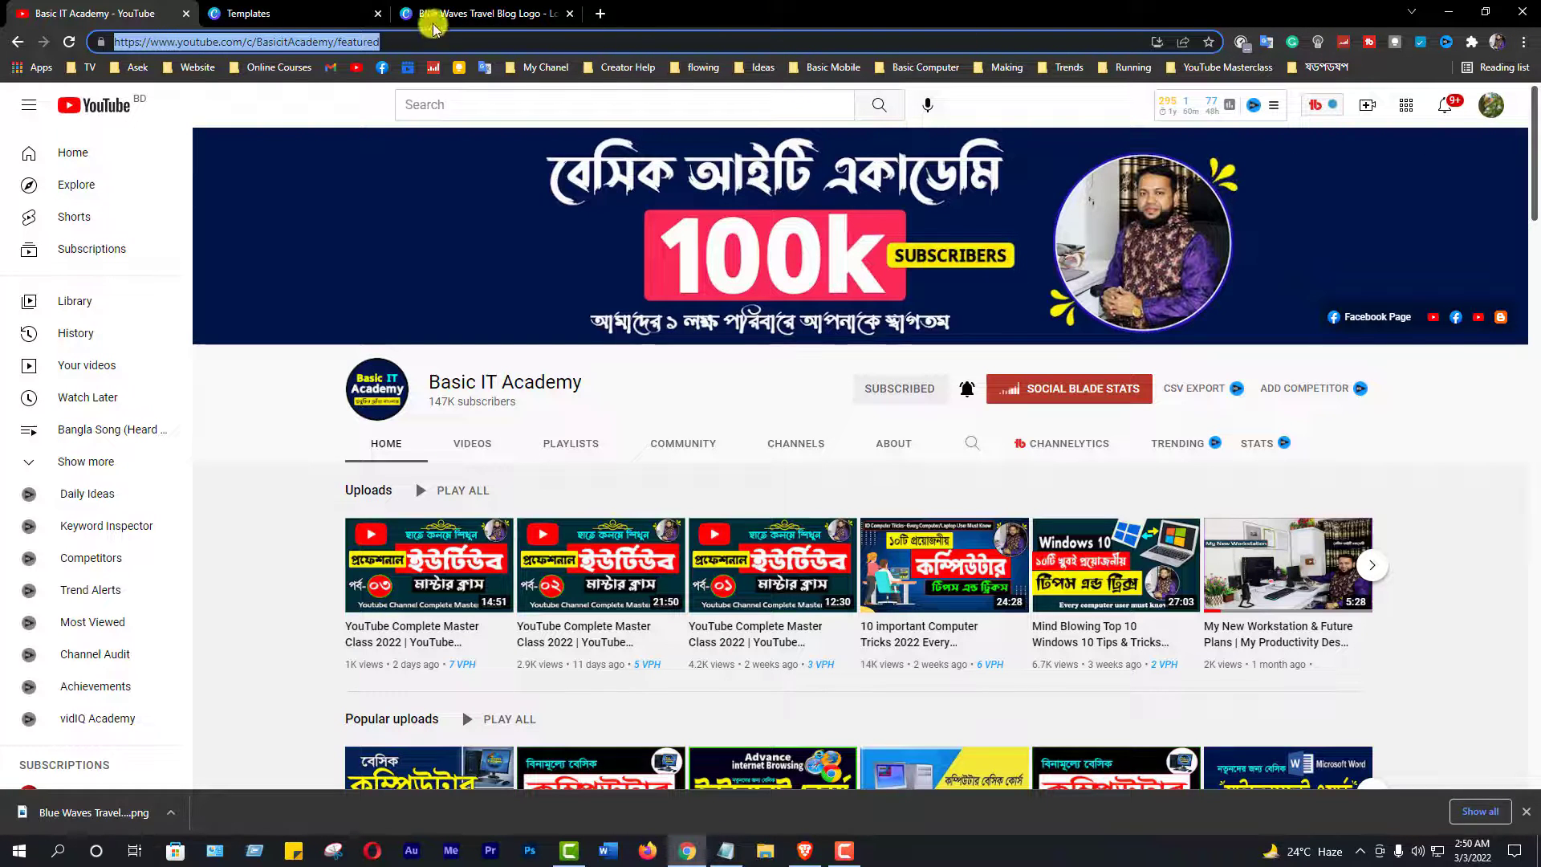
click(331, 13)
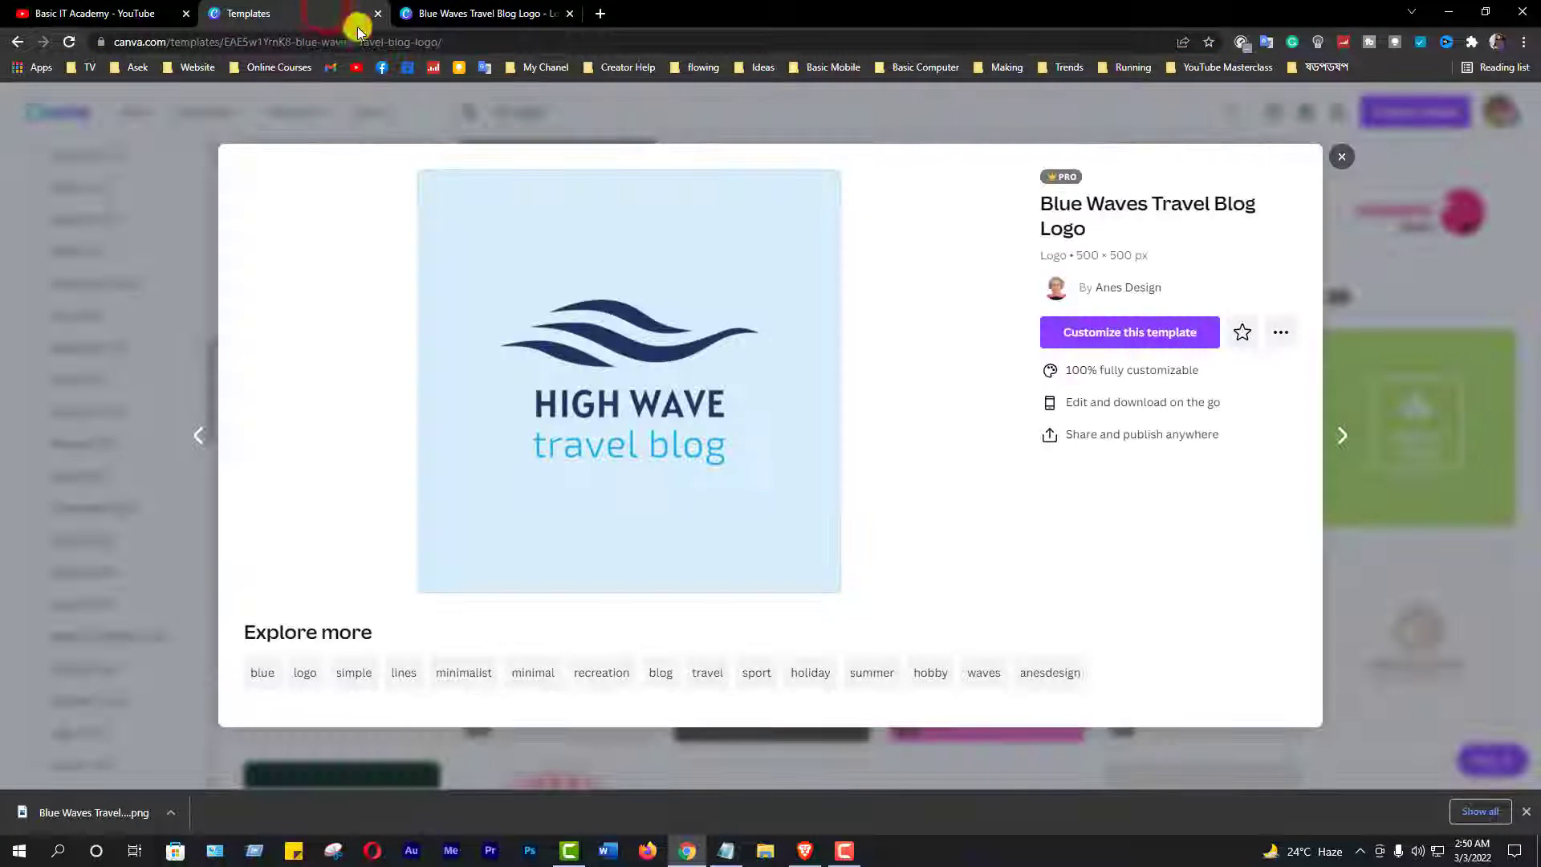
click(1342, 156)
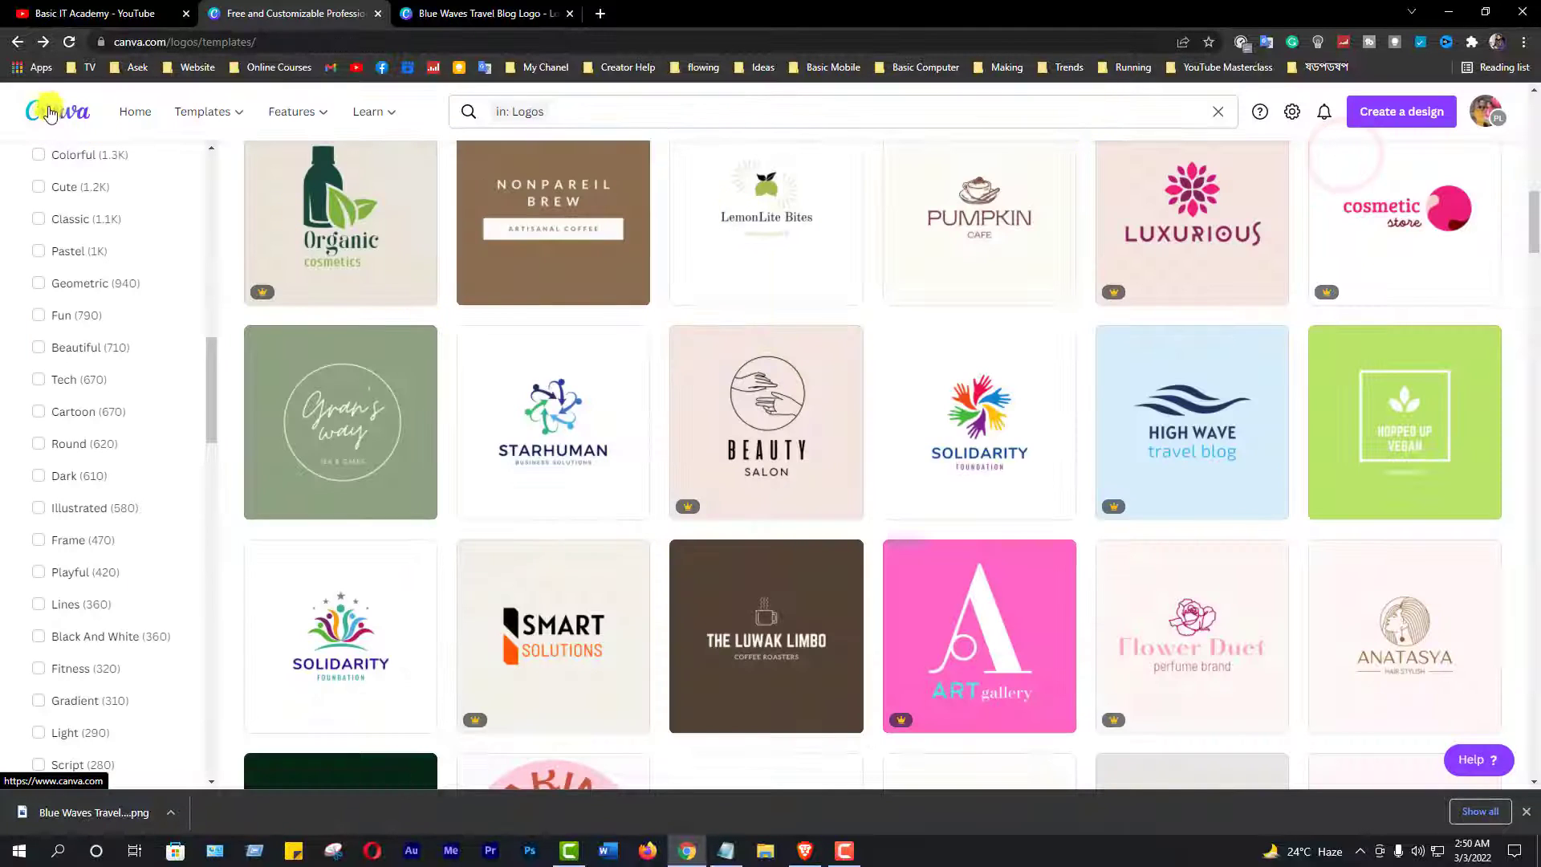
click(135, 114)
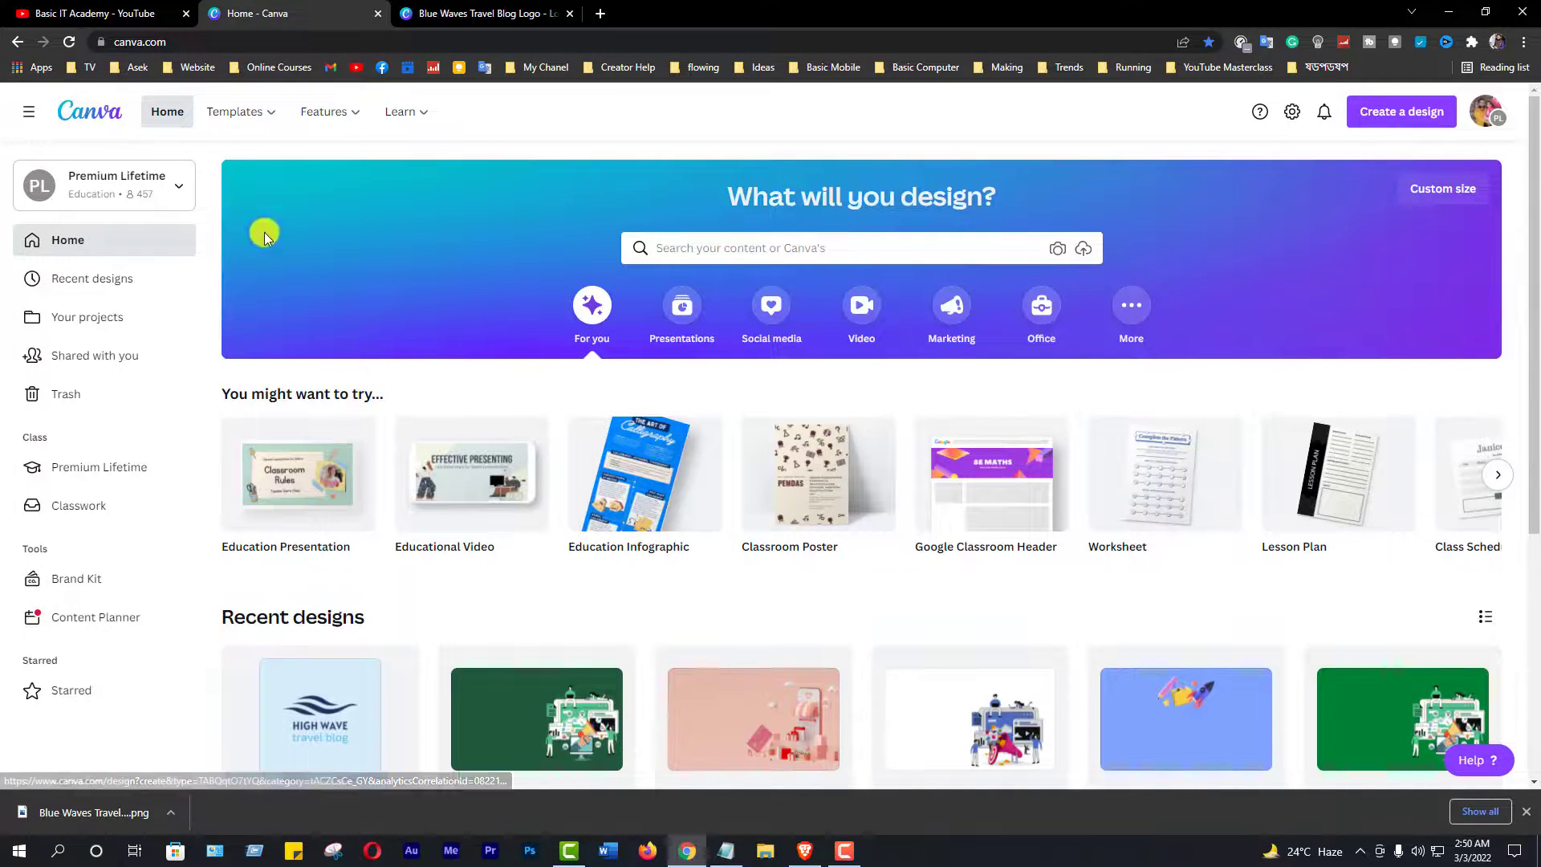
mouse_move(269, 119)
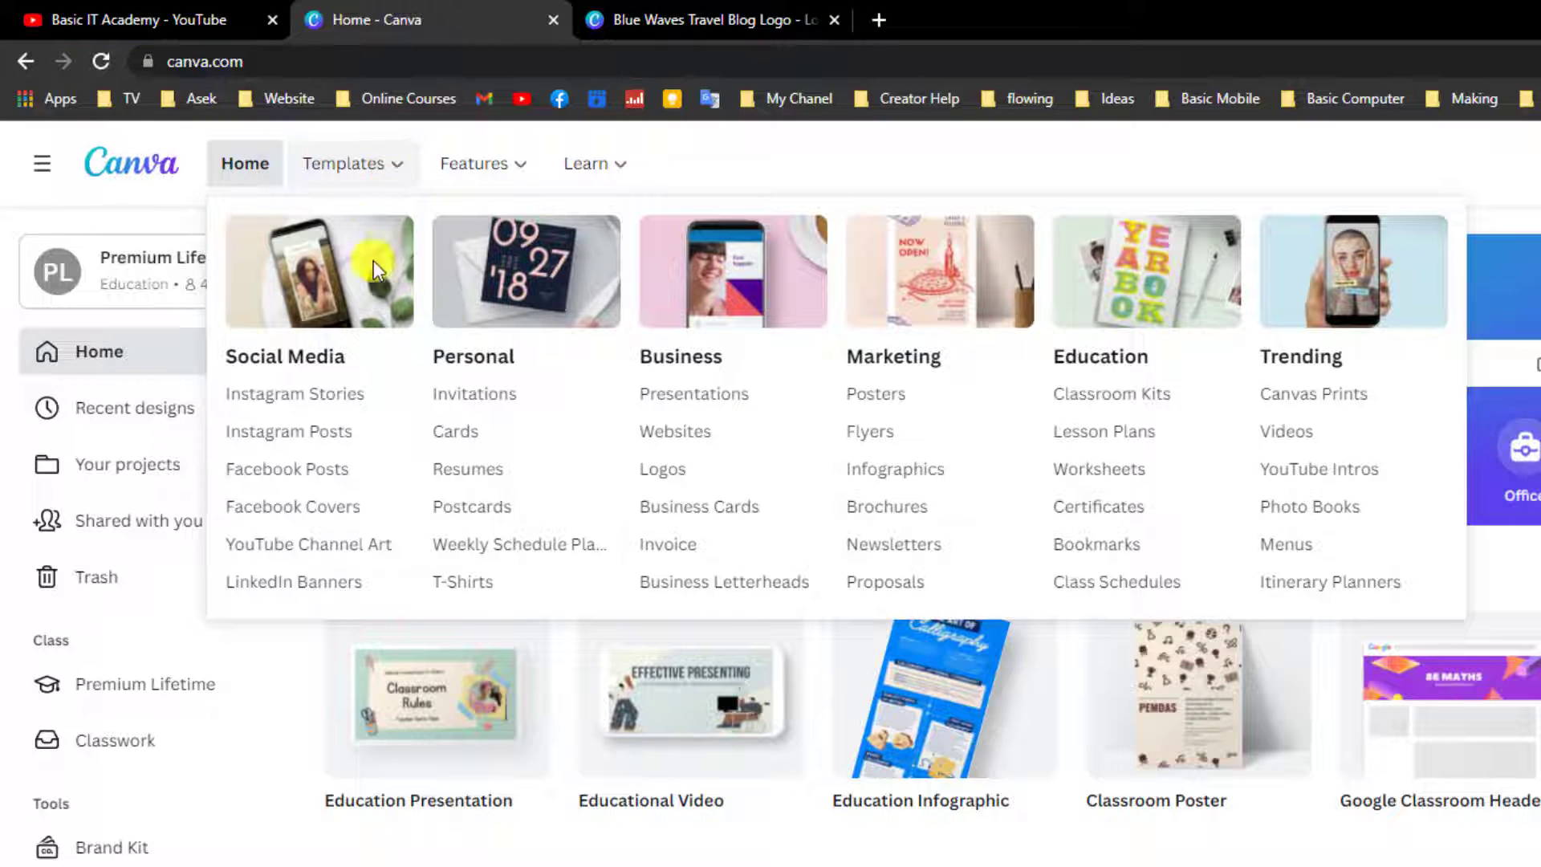
click(354, 554)
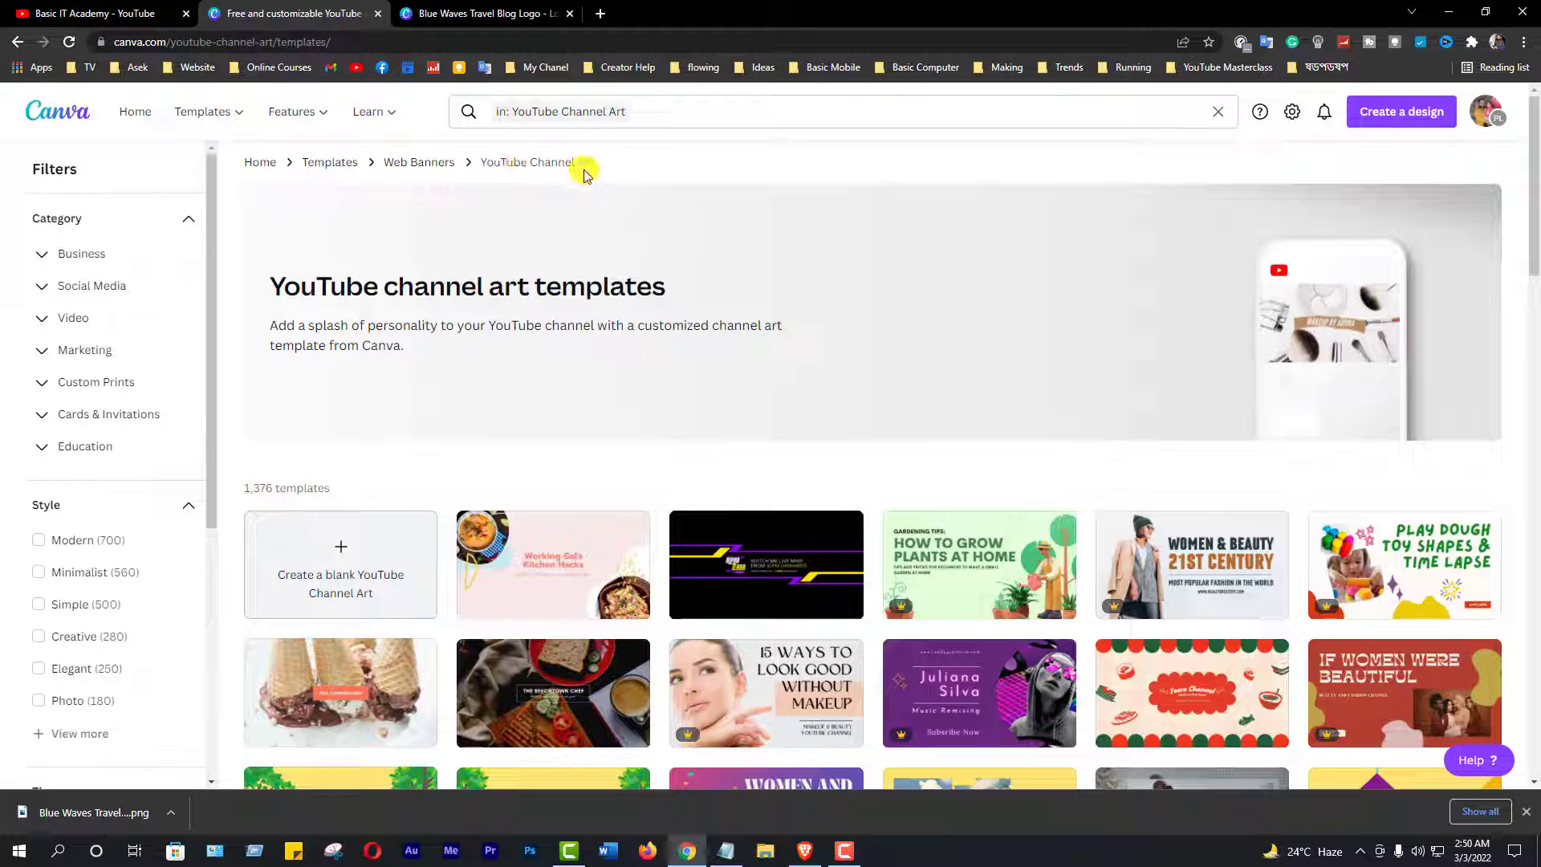
- Check the recommended banner image size on the channel's Branding page in YouTube Studio, and return to the channel art templates
scroll(915, 610, down, 4)
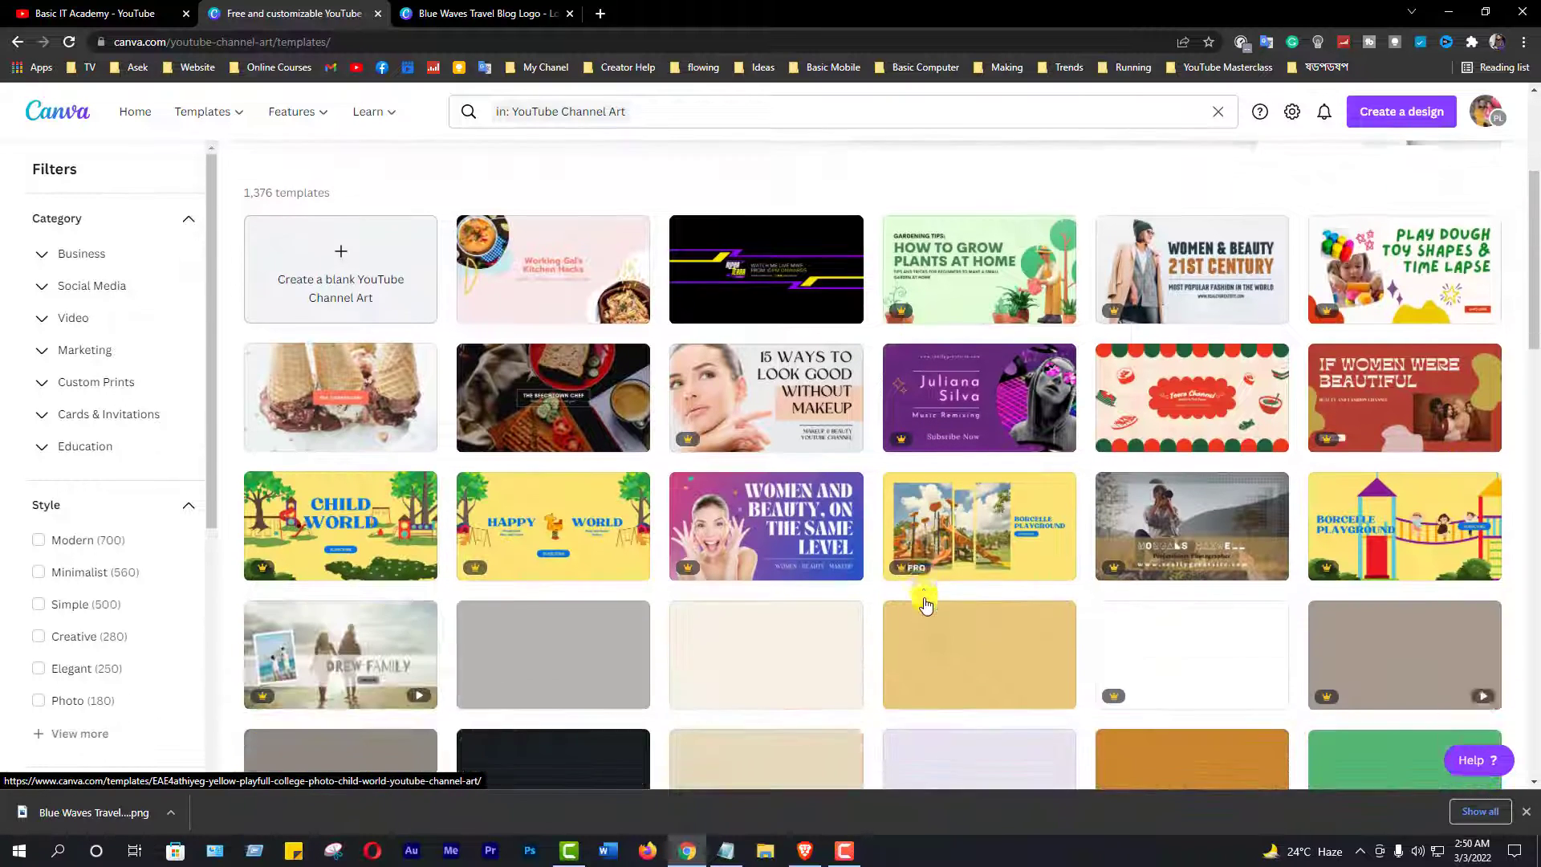
click(806, 851)
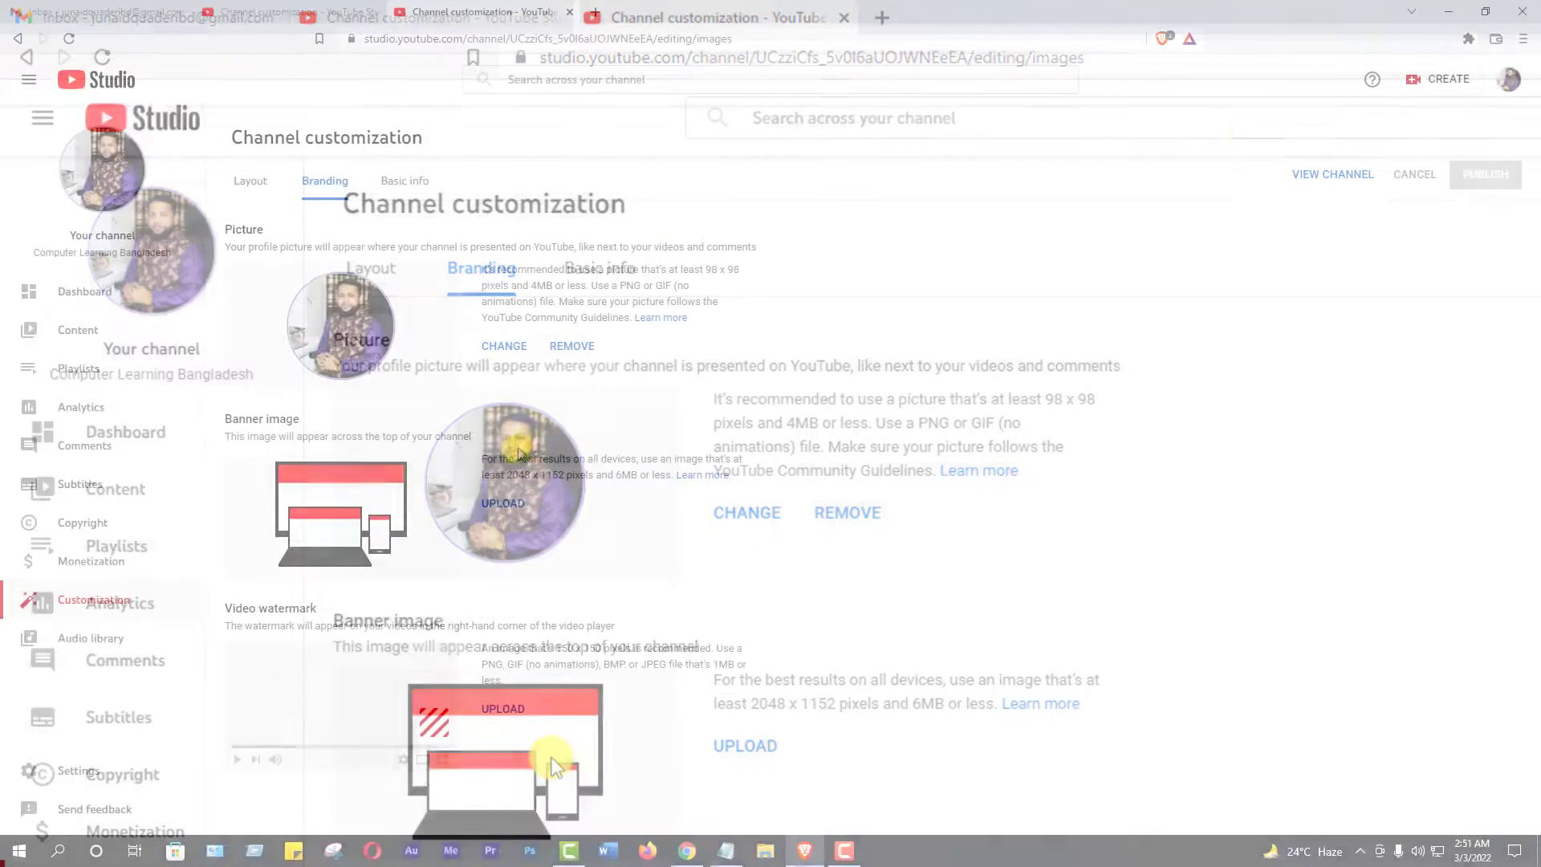
click(1451, 12)
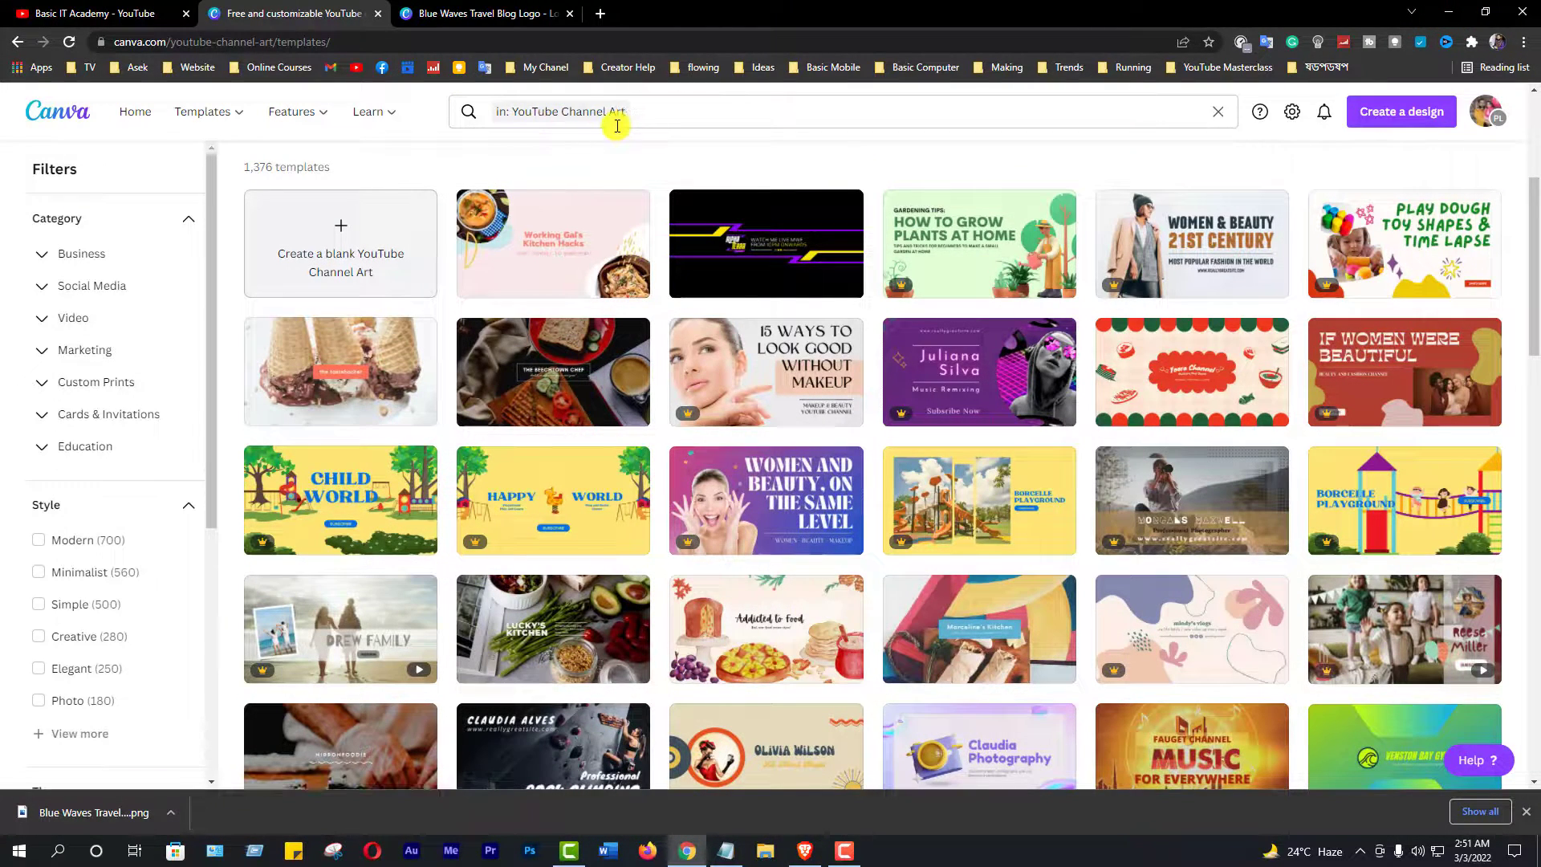
- Find the Dark Navy Blue and Red Dynamic Fitness Red YouTube Channel template and open it for customizing
scroll(1001, 687, down, 8)
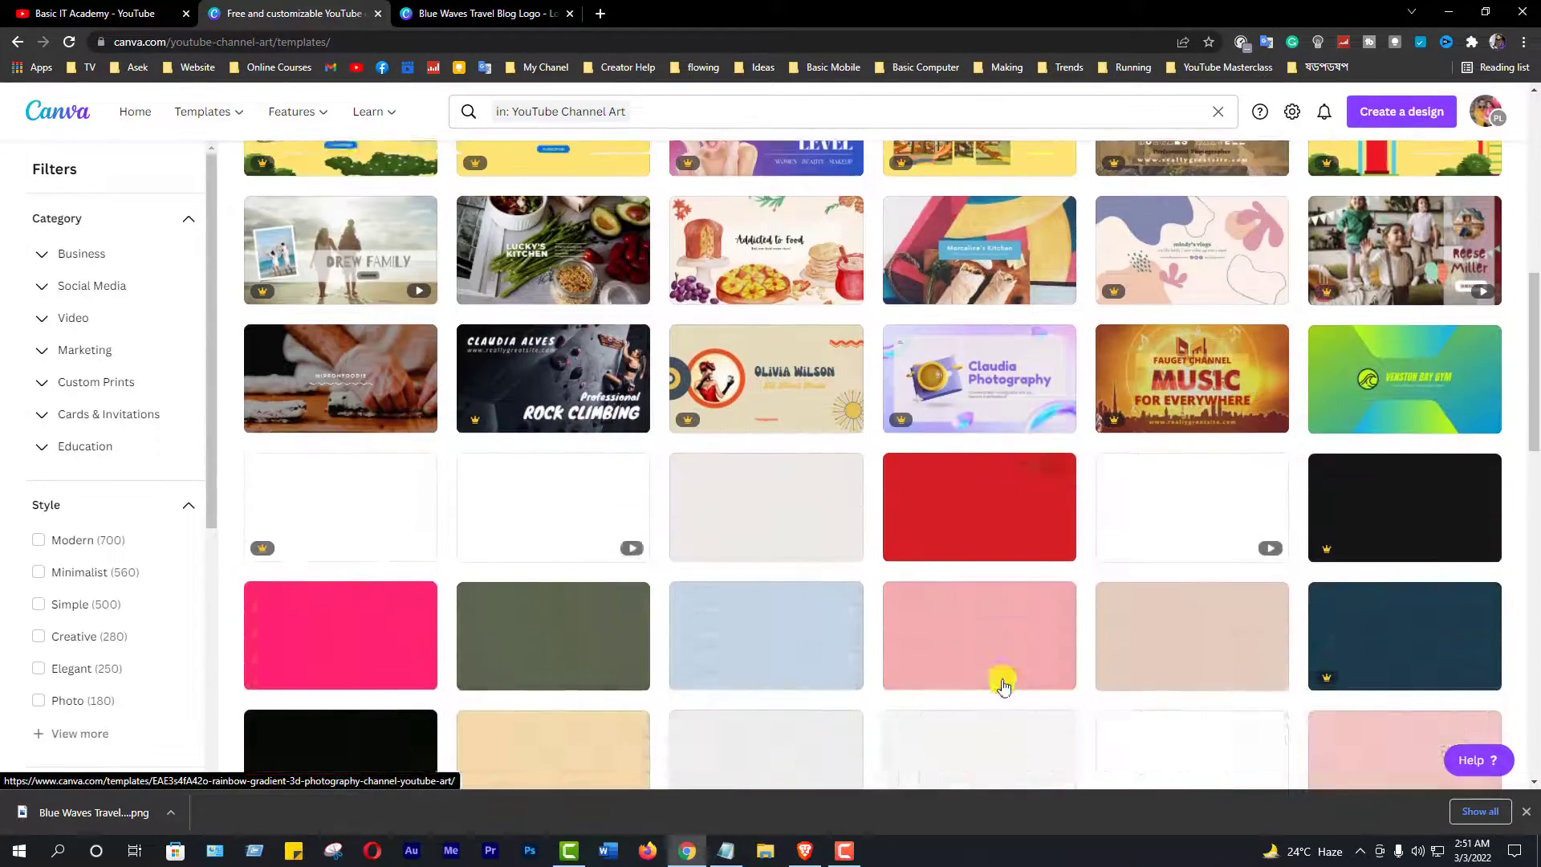
scroll(1004, 683, down, 5)
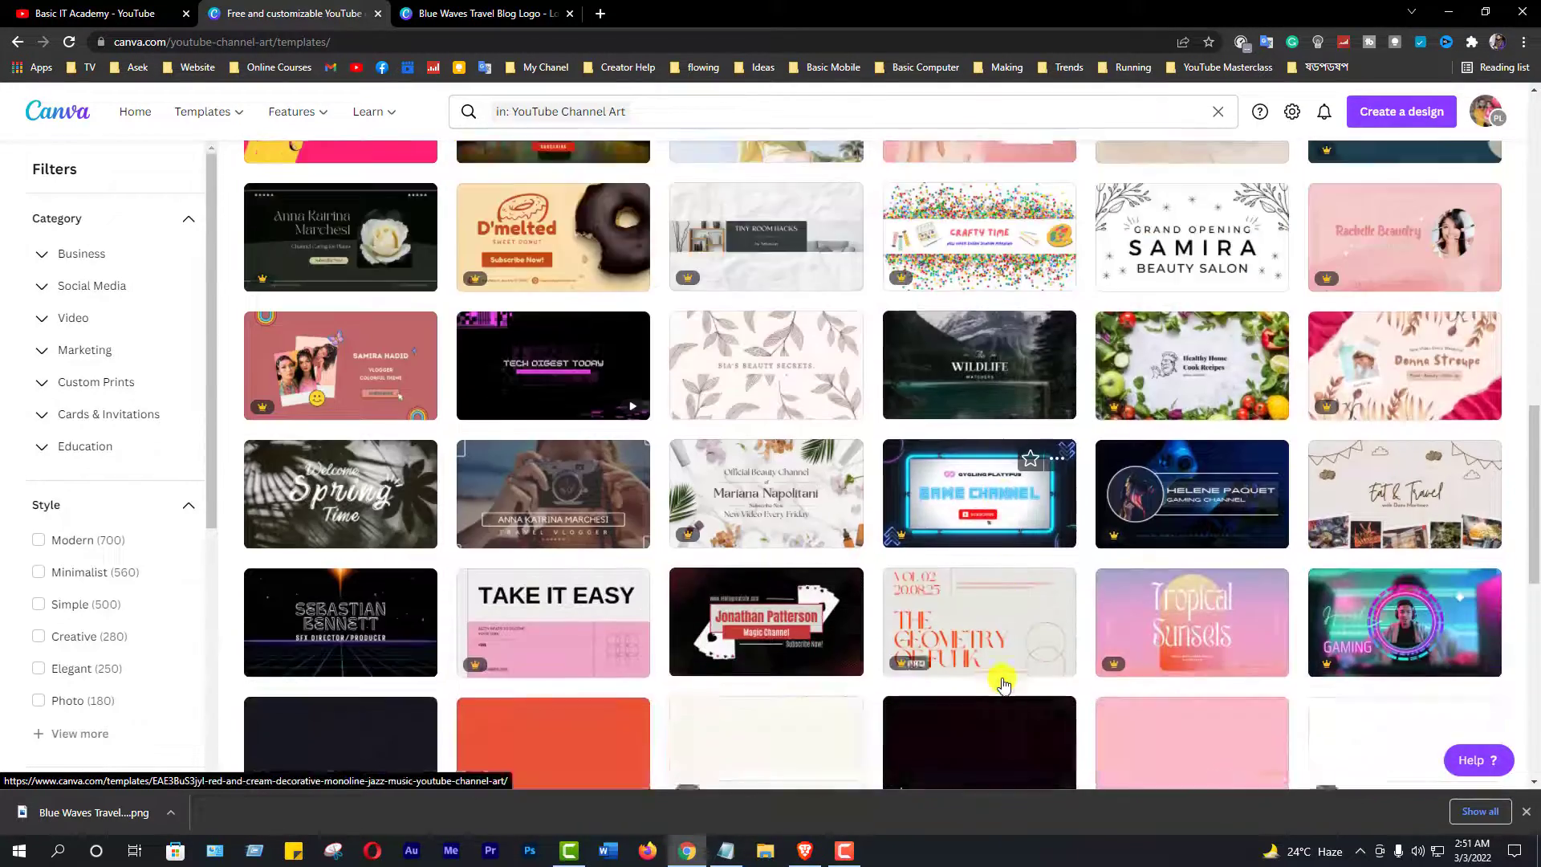
scroll(1006, 680, down, 4)
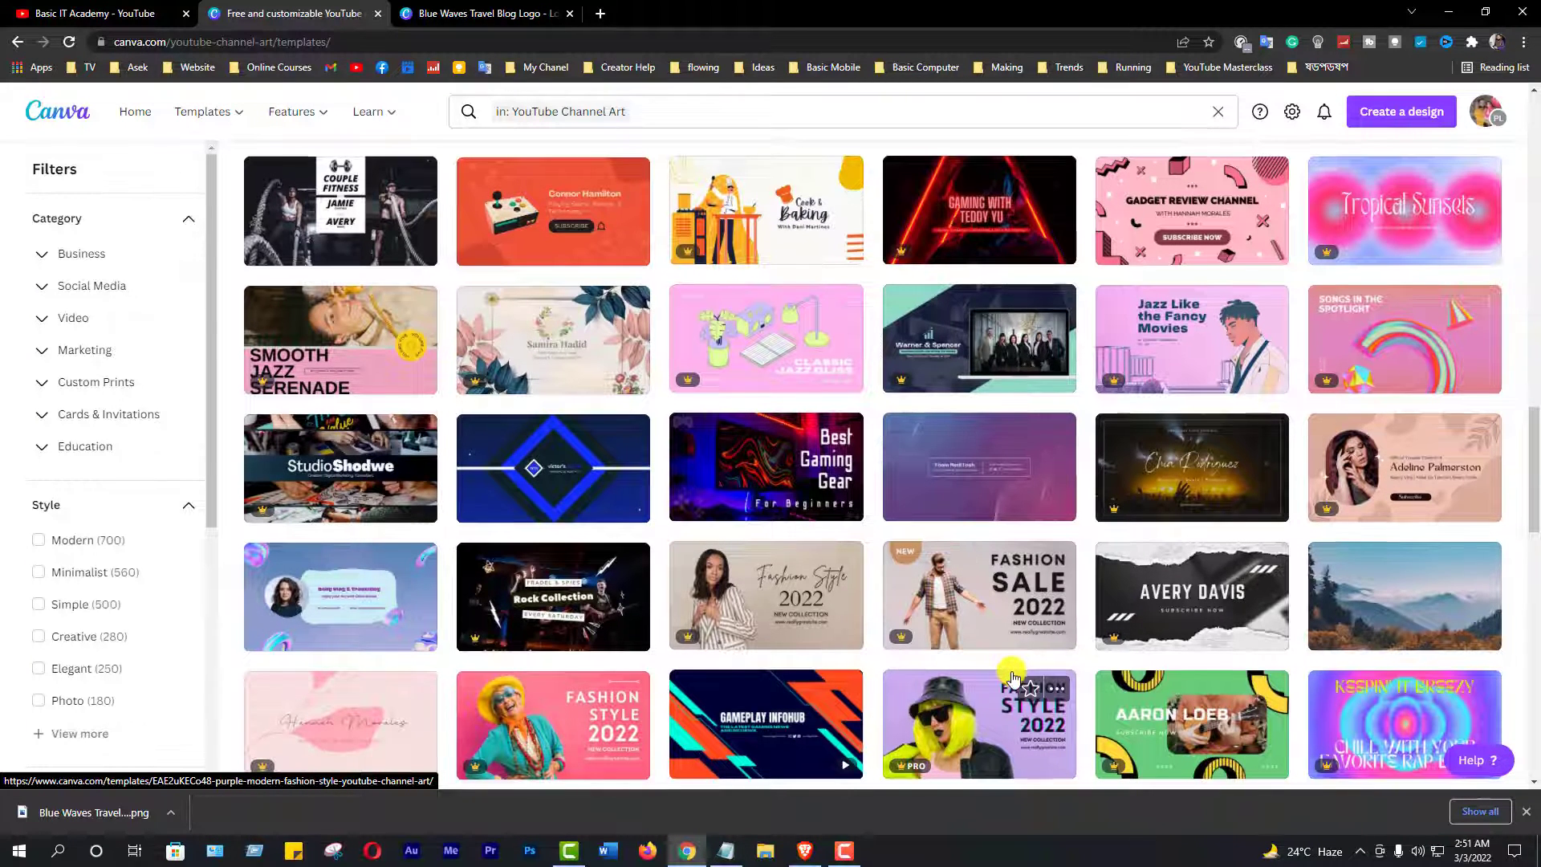
scroll(1012, 681, down, 4)
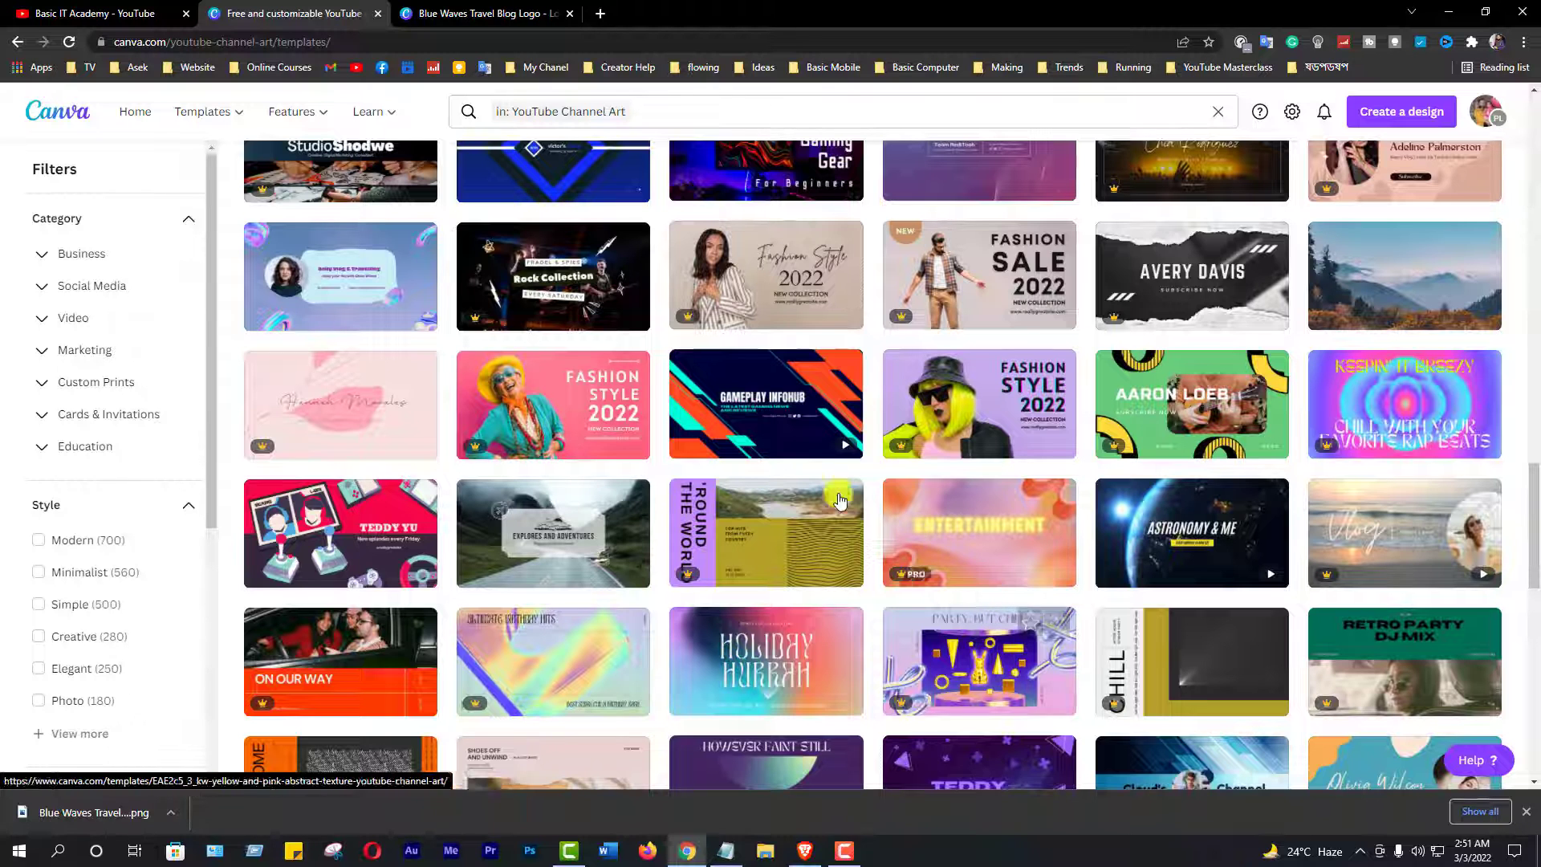
click(747, 414)
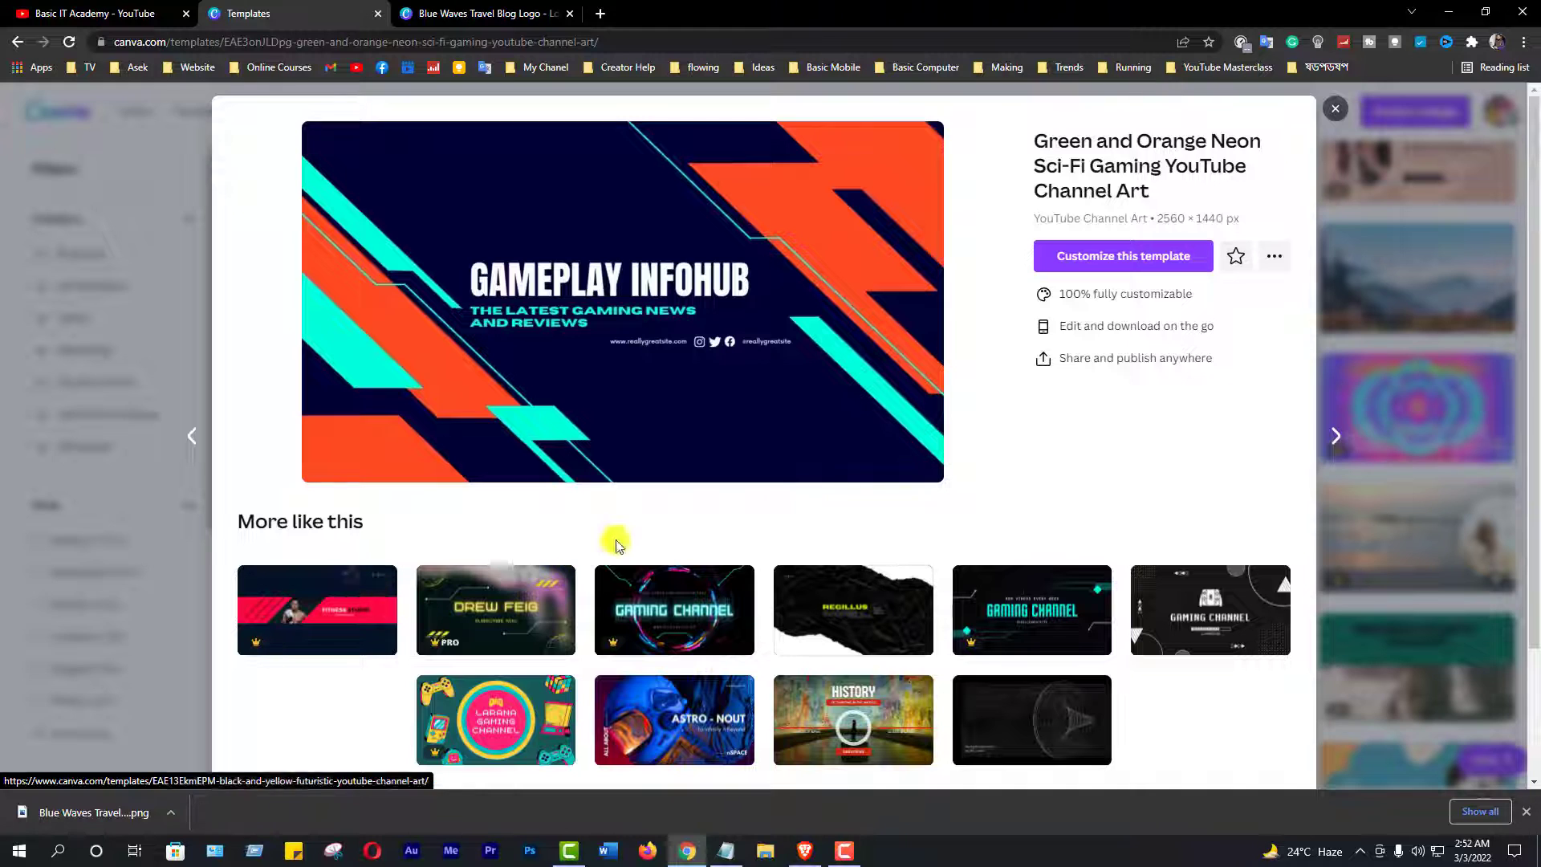
click(334, 623)
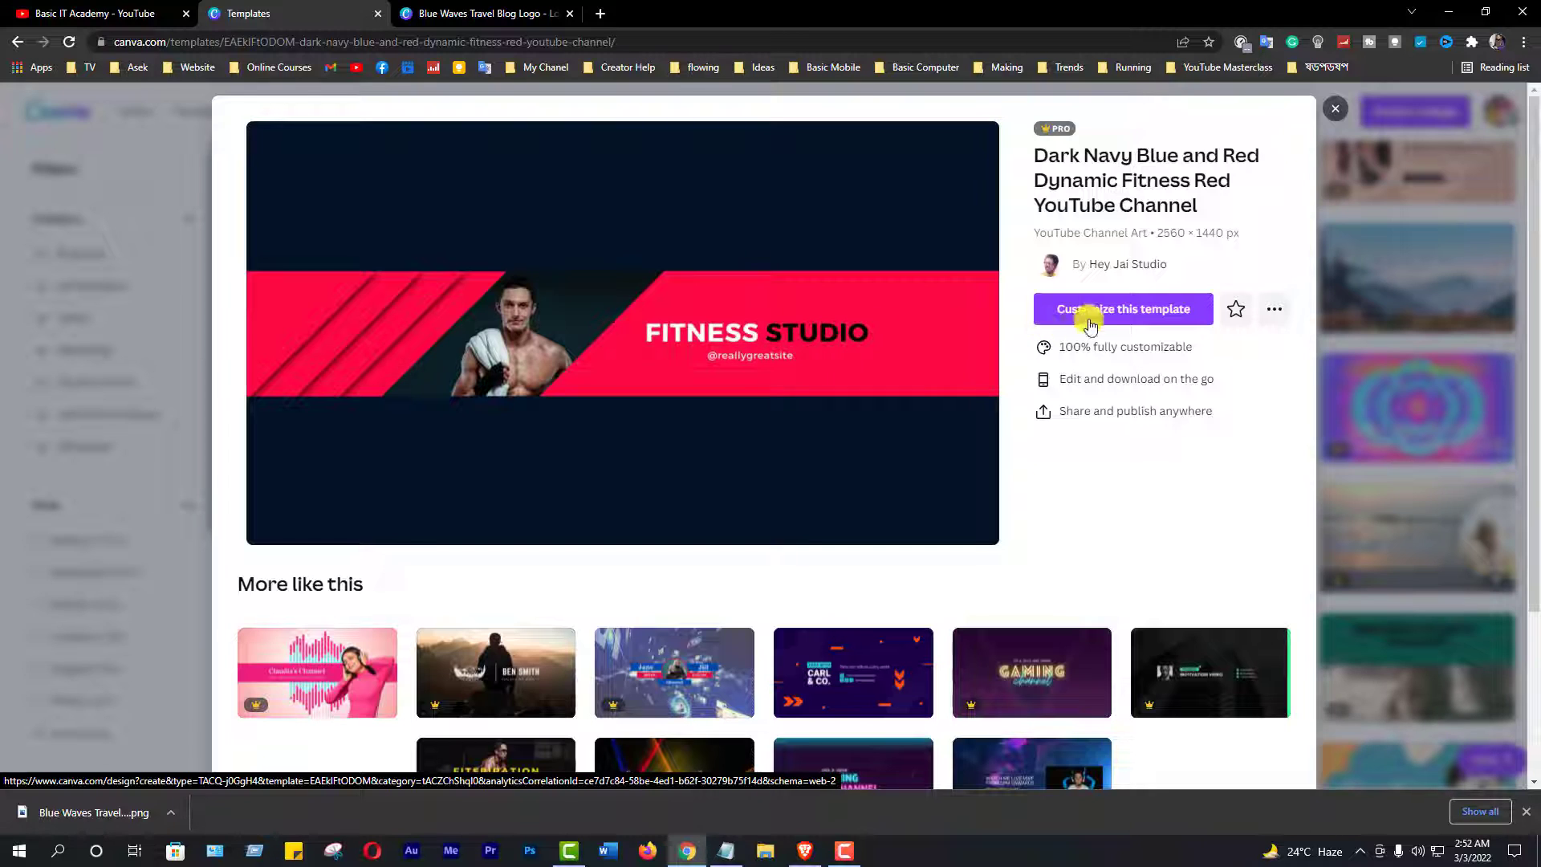
click(1139, 310)
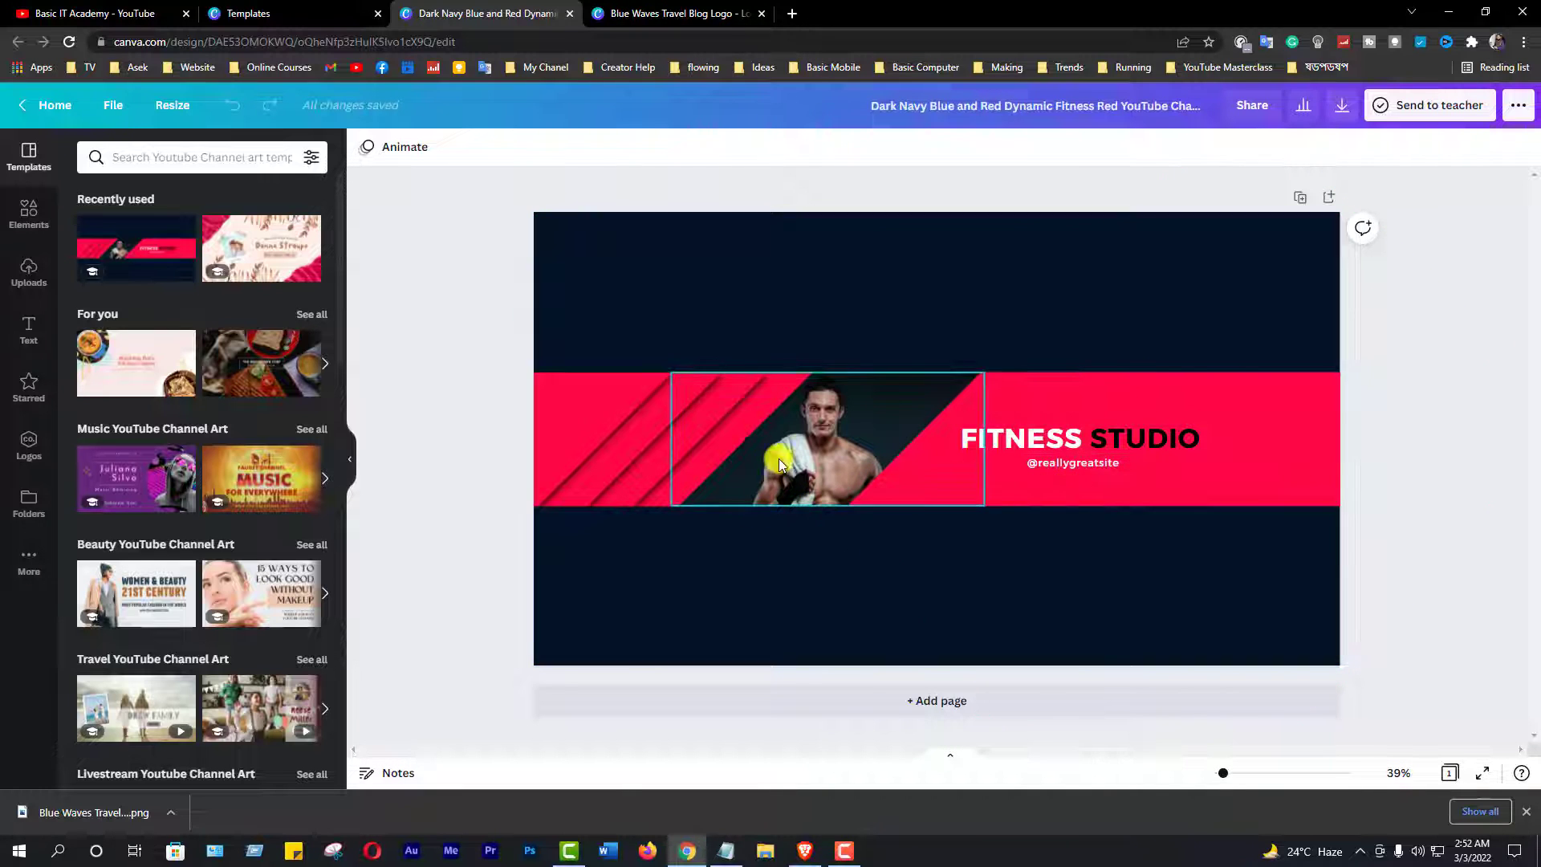
- Delete the photo of the man from the slanted image frame in the banner
click(825, 441)
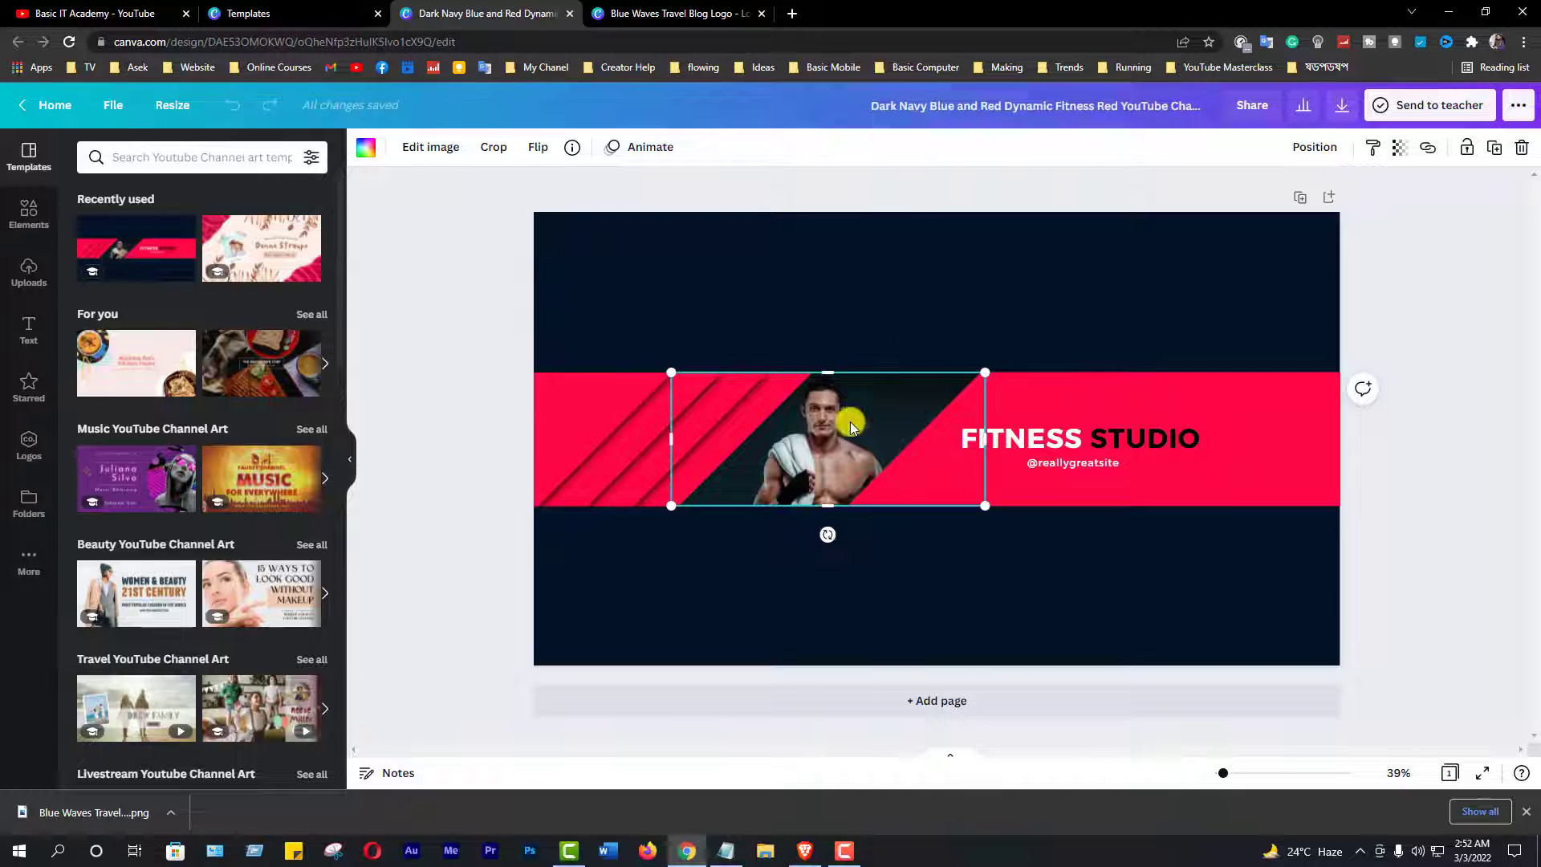
click(849, 456)
key(Delete)
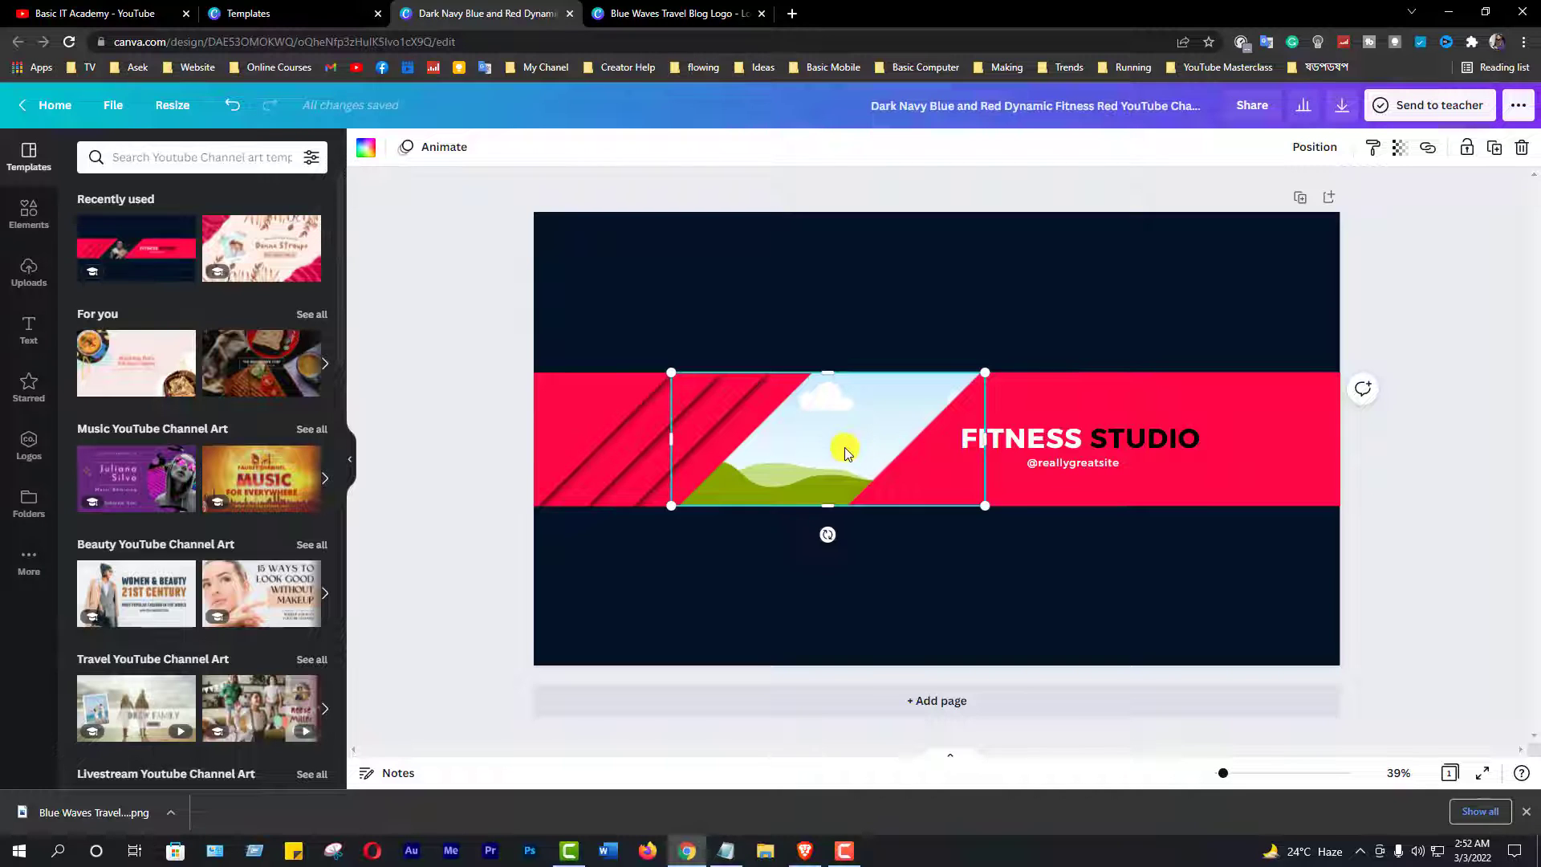
- Delete the empty slanted image frame from the banner and bring up the uploaded images
click(846, 451)
key(Delete)
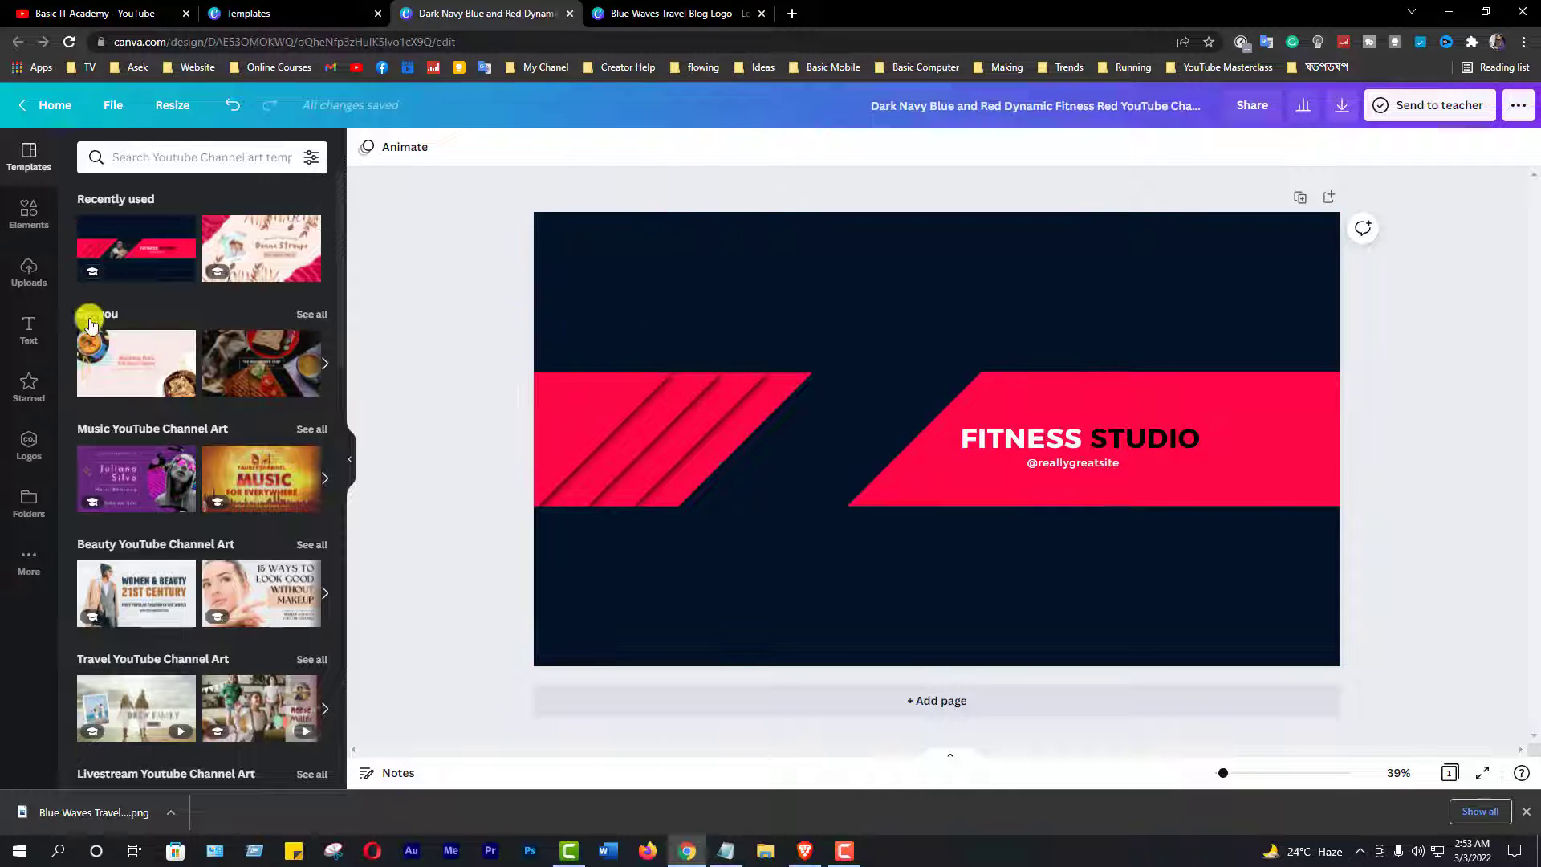
click(26, 277)
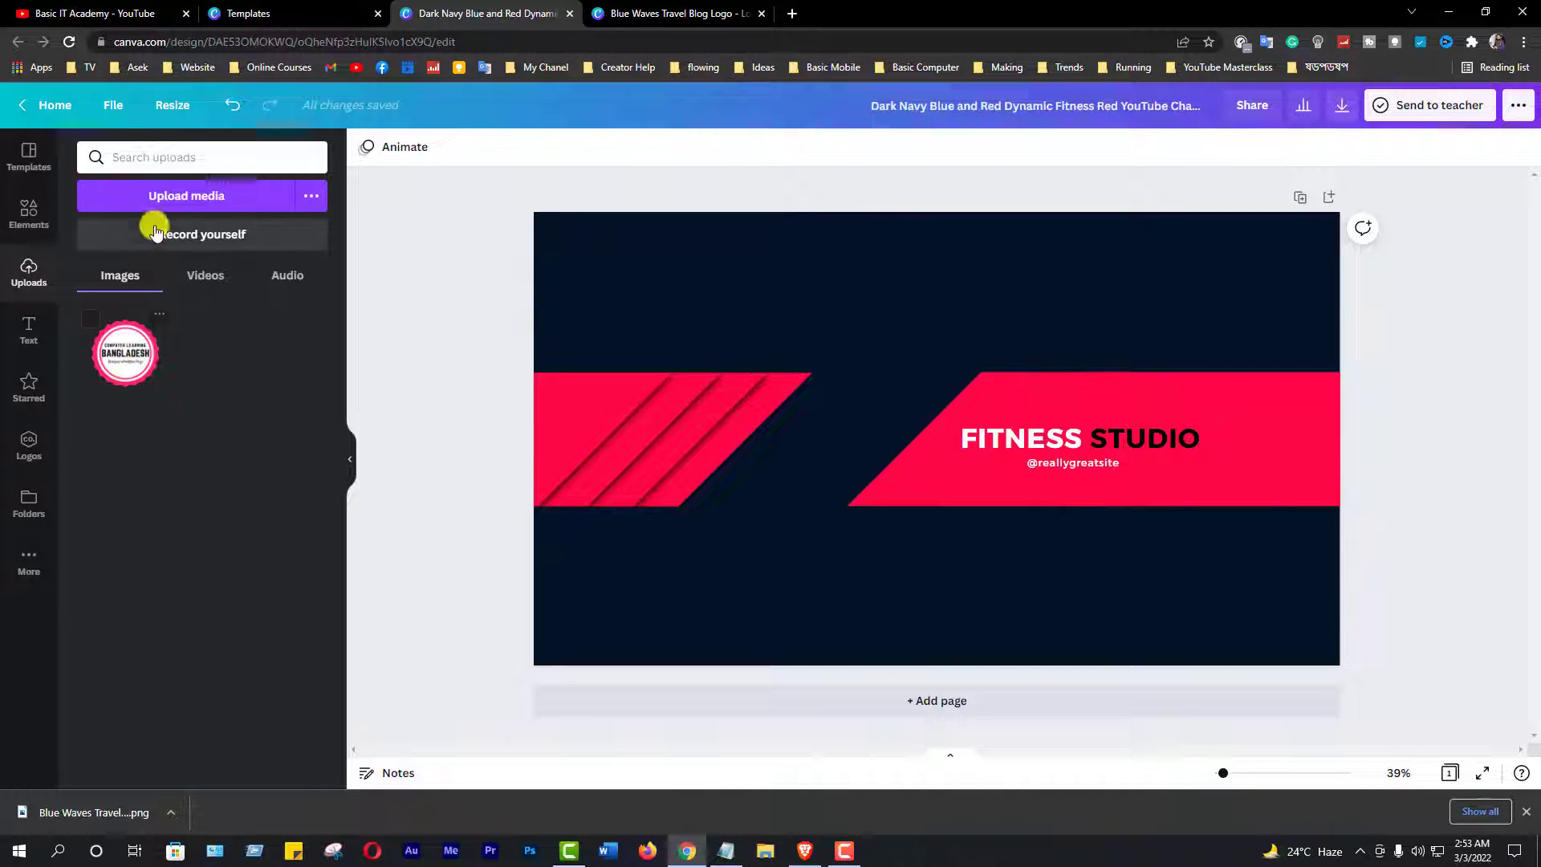
click(193, 198)
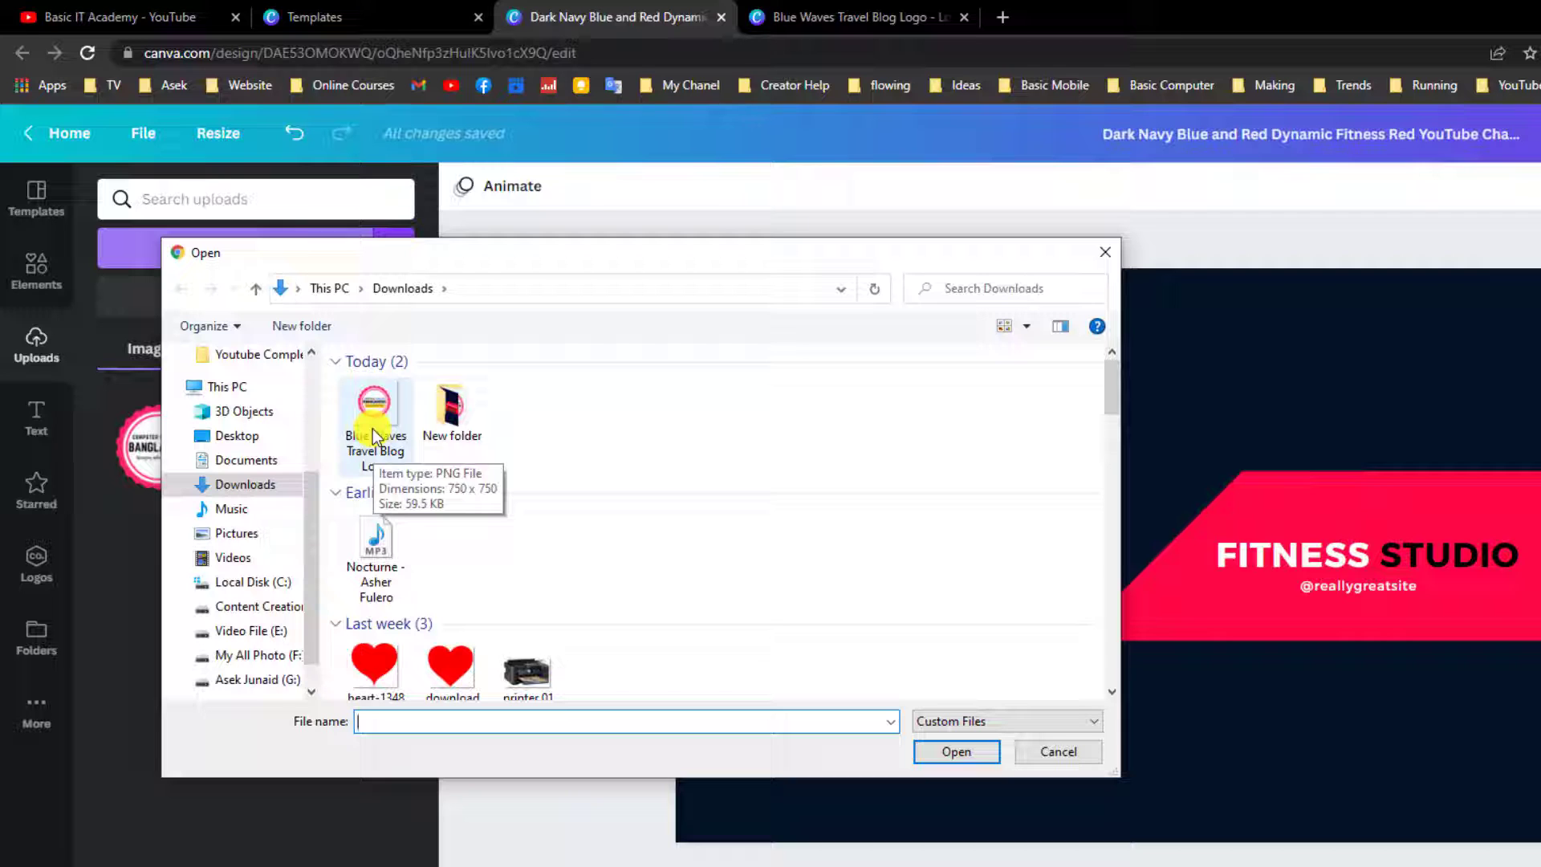
click(373, 433)
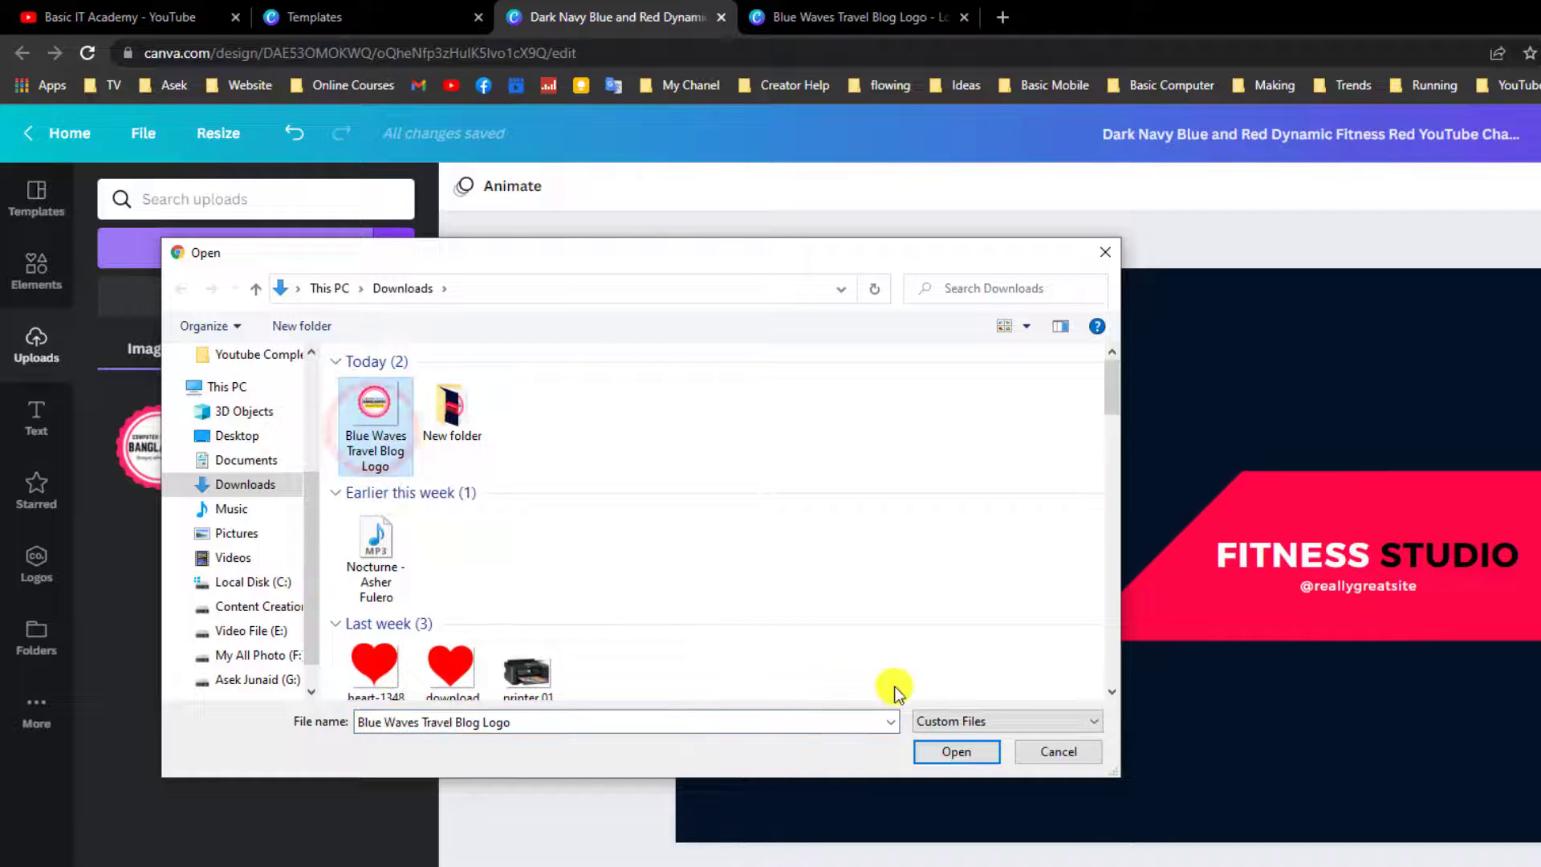
click(1060, 753)
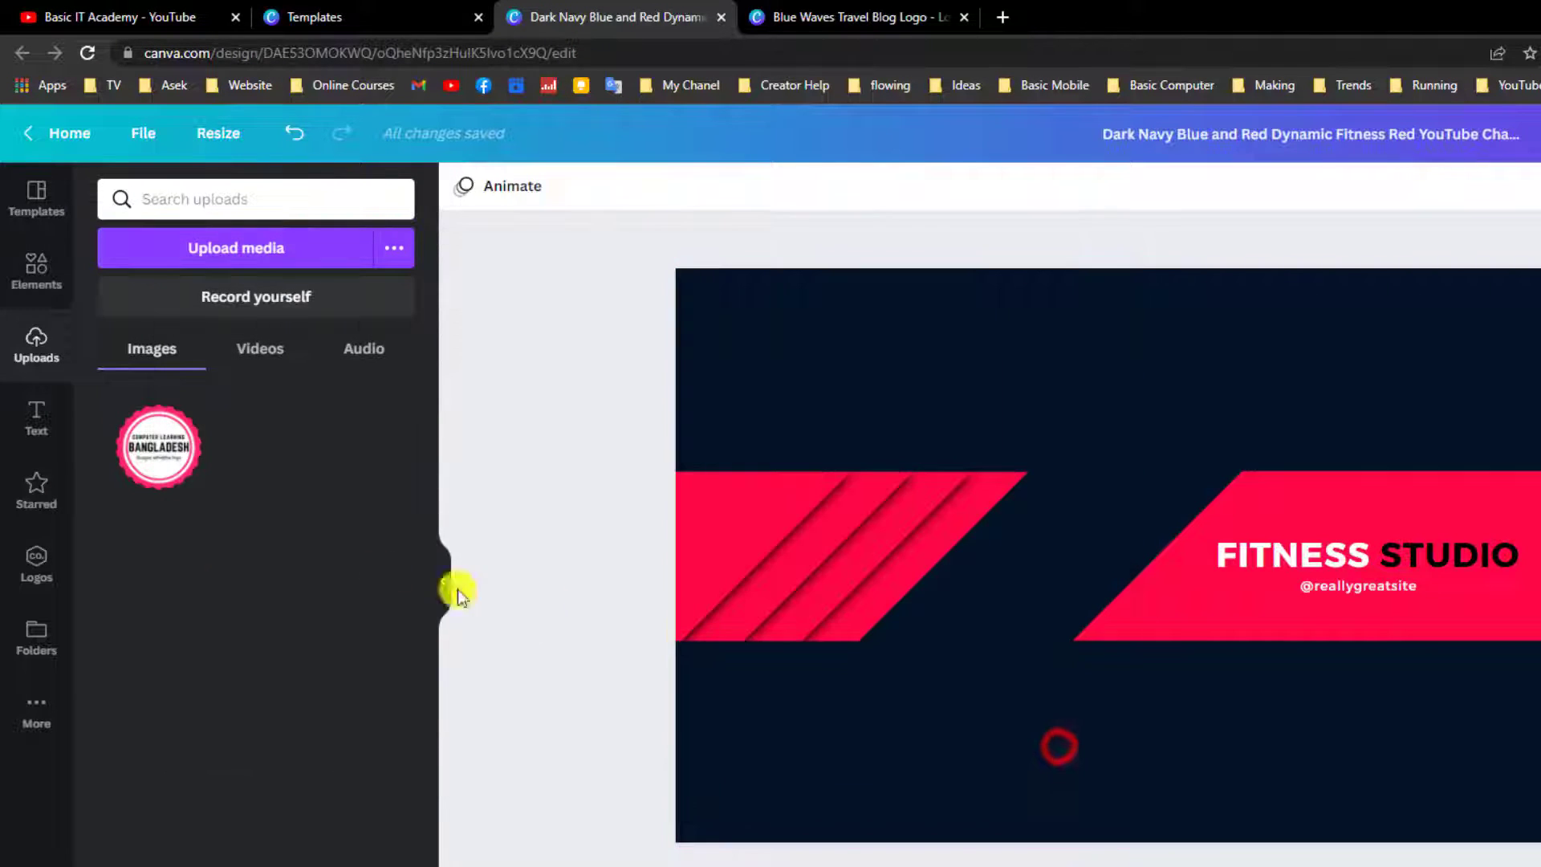
- Add the uploaded Computer Learning Bangladesh logo to the banner, shrink it and place it in the gap between the red shapes
click(160, 467)
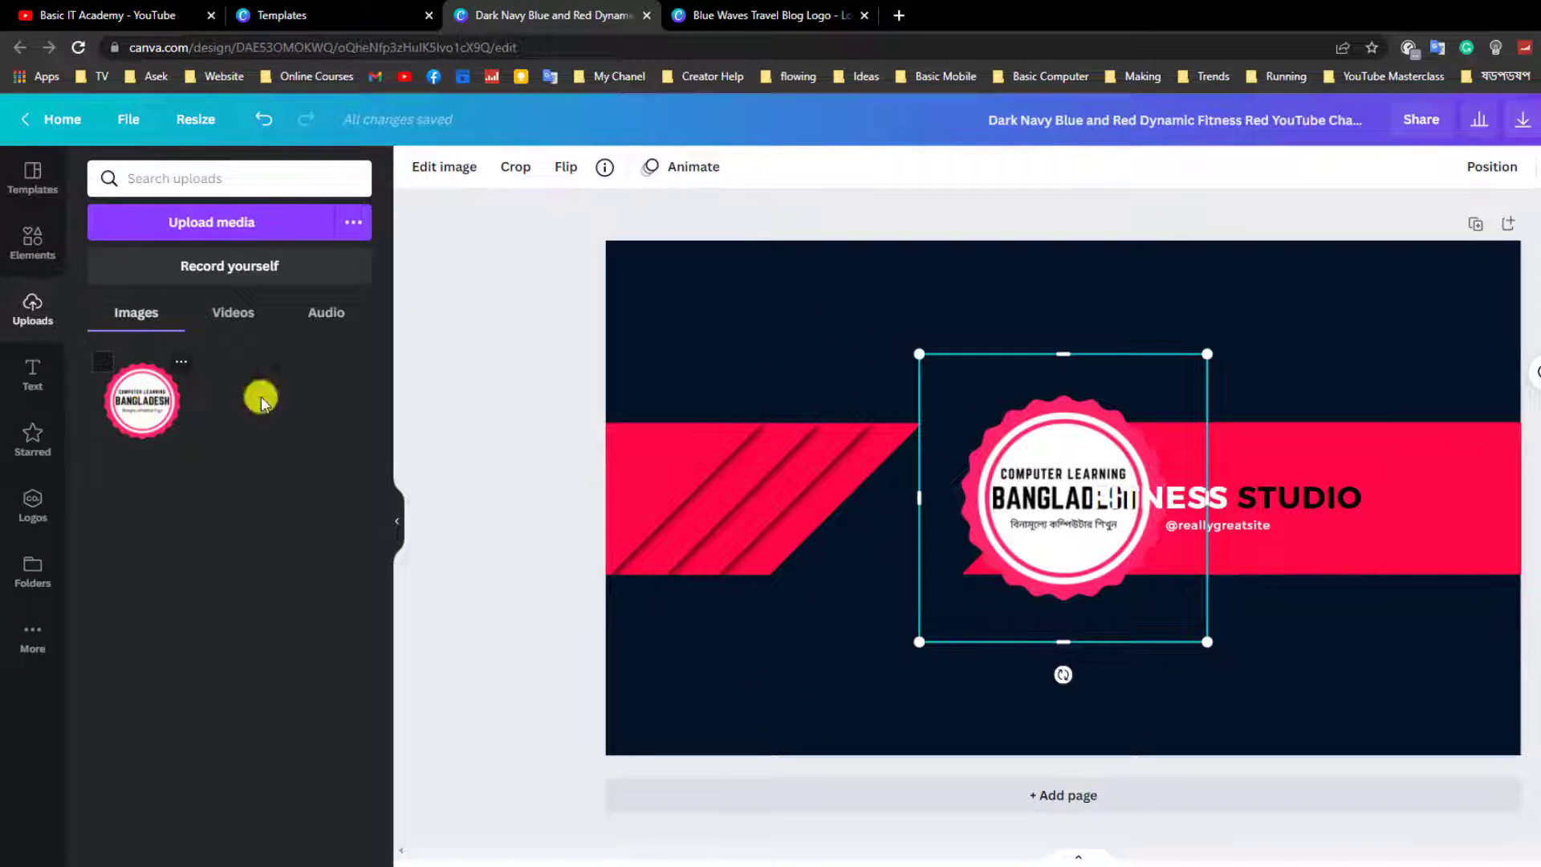
drag(1027, 449, 1000, 384)
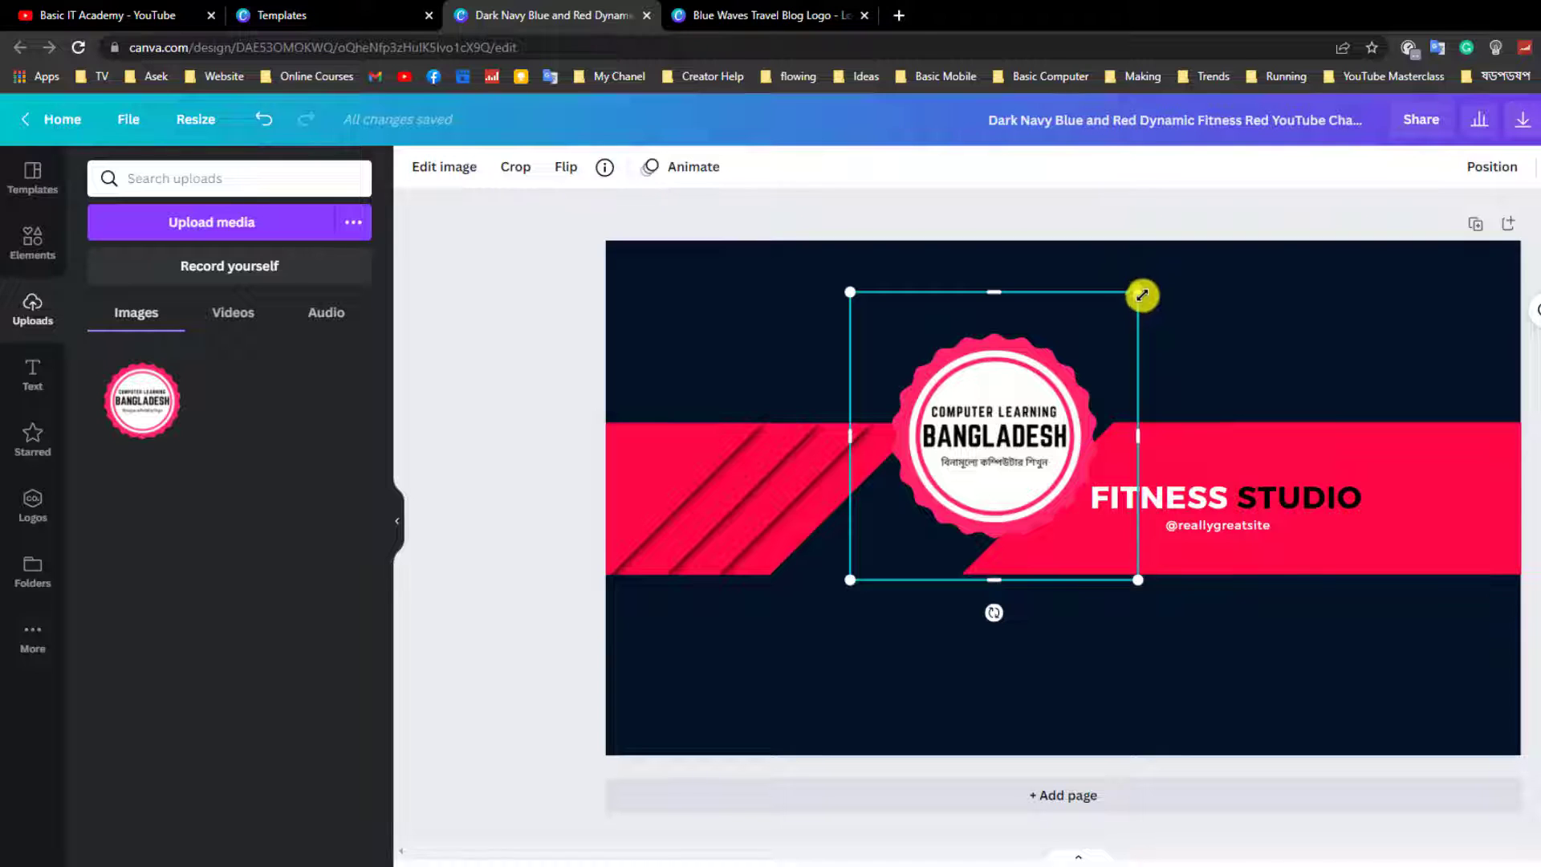
drag(1142, 296, 994, 414)
drag(914, 524, 909, 534)
click(951, 358)
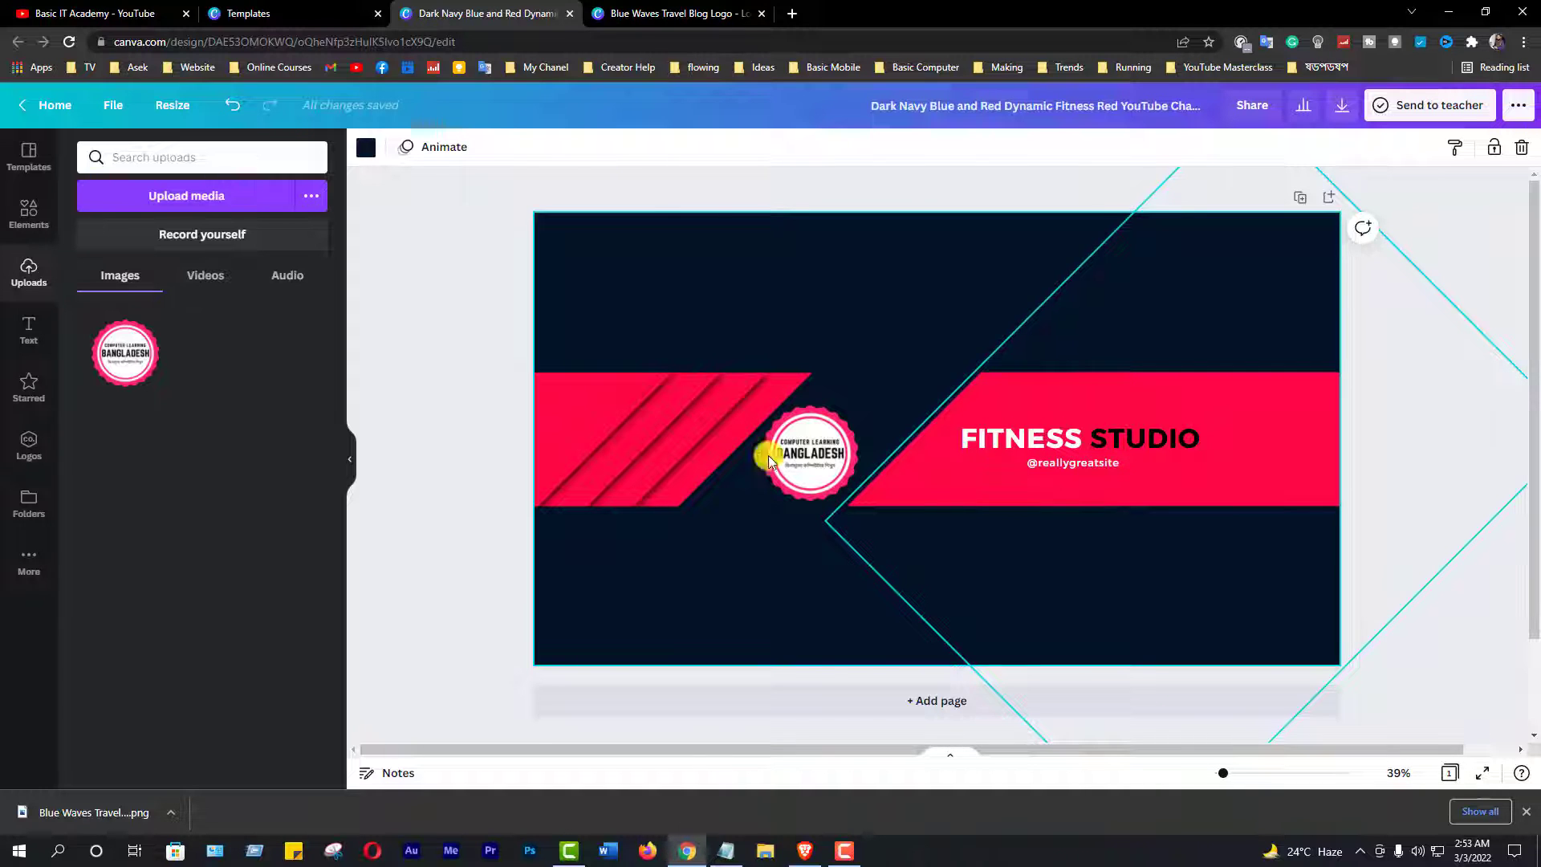
- Shift the striped red shape, the logo, the solid red shape and the FITNESS STUDIO heading further left in the banner
click(681, 440)
drag(680, 440, 595, 442)
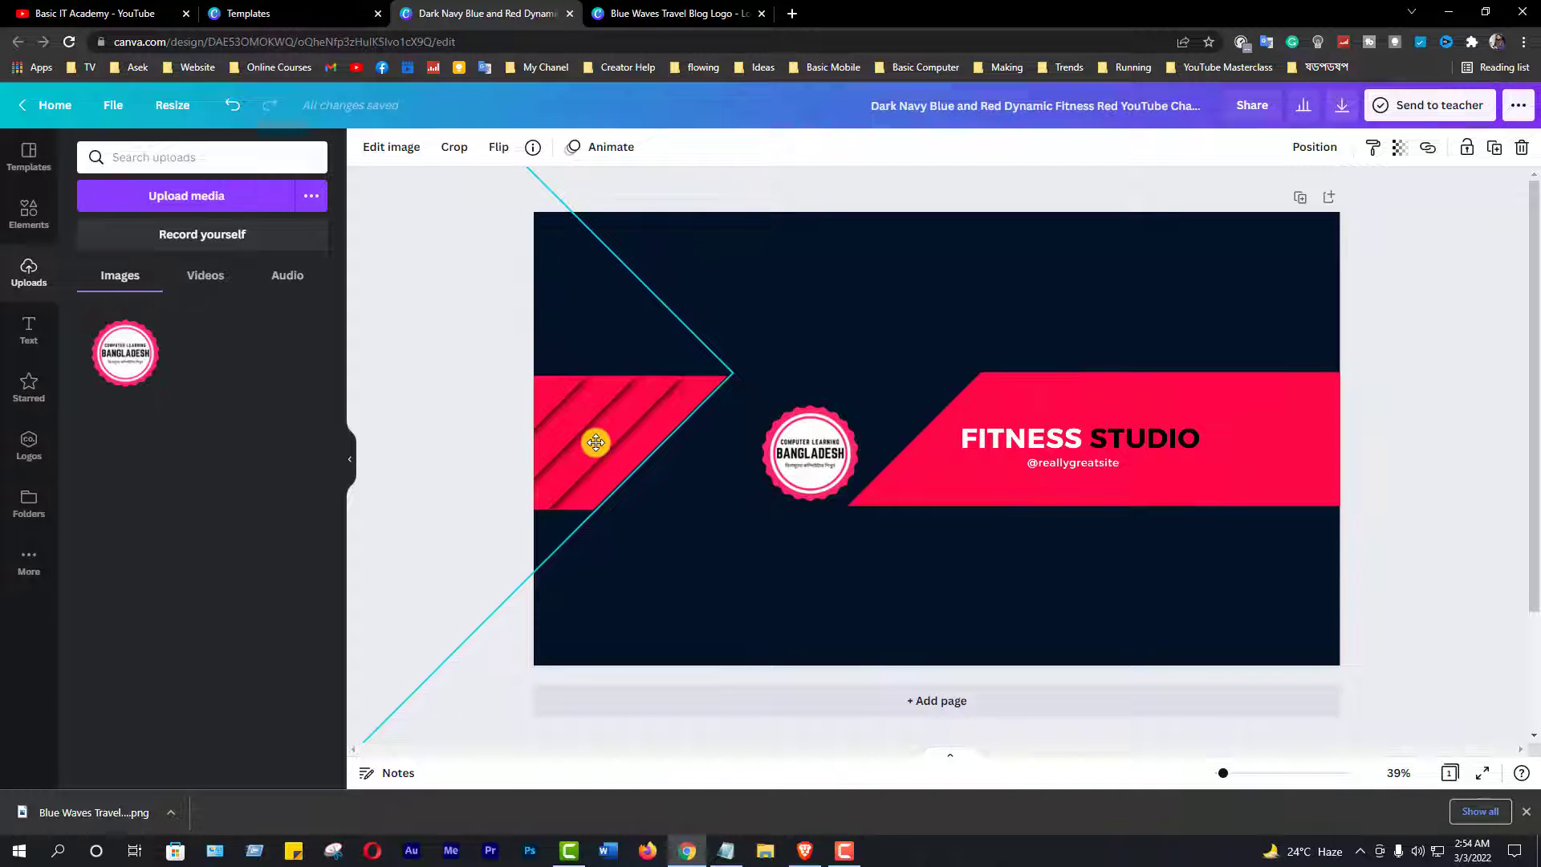
click(819, 447)
drag(819, 447, 736, 445)
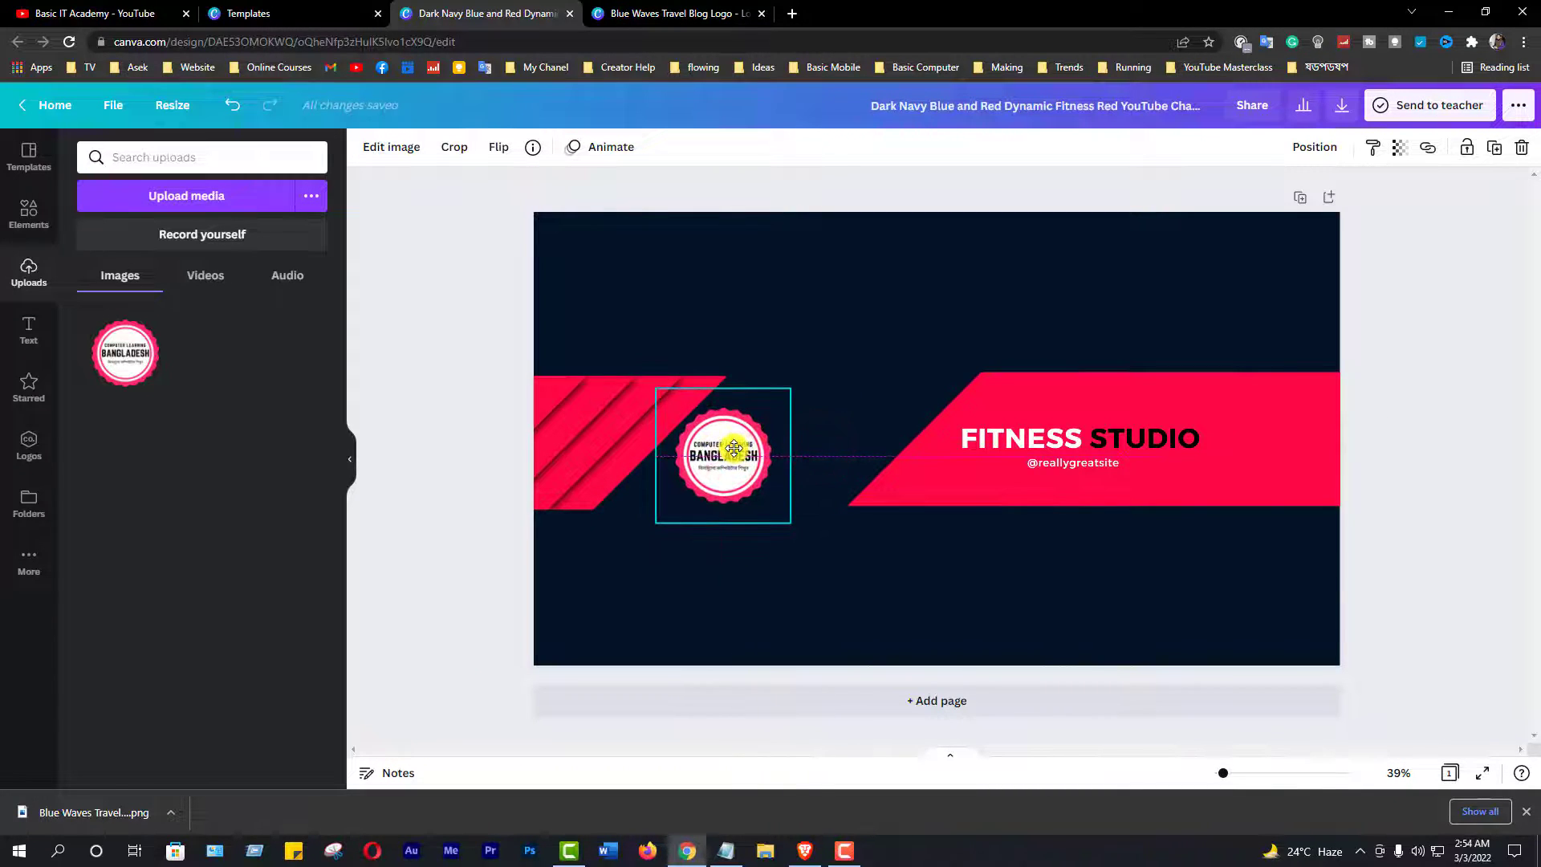
click(1031, 366)
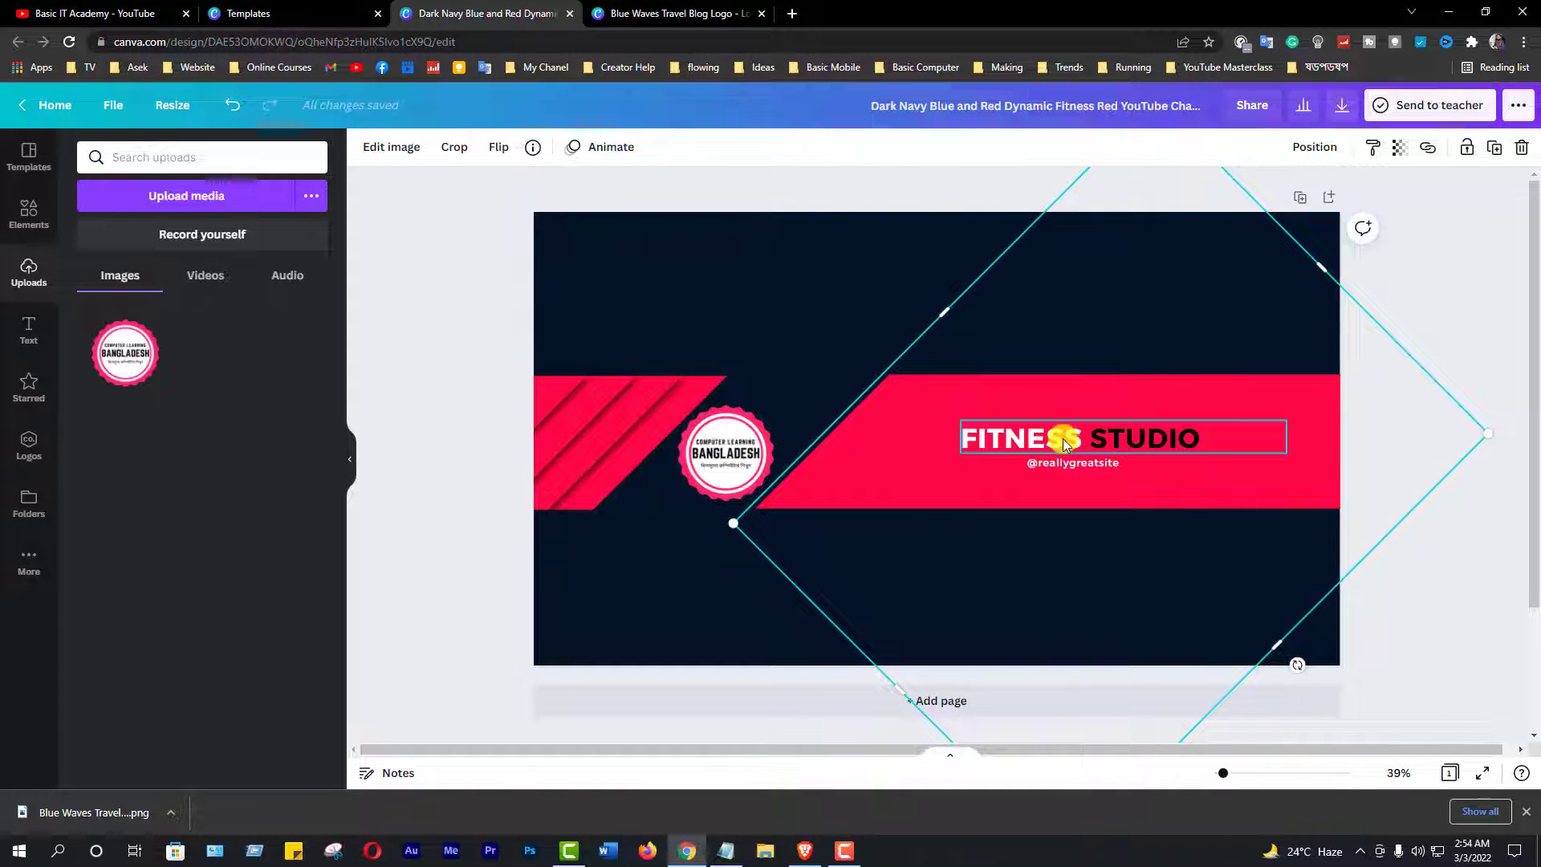
drag(1063, 438, 957, 436)
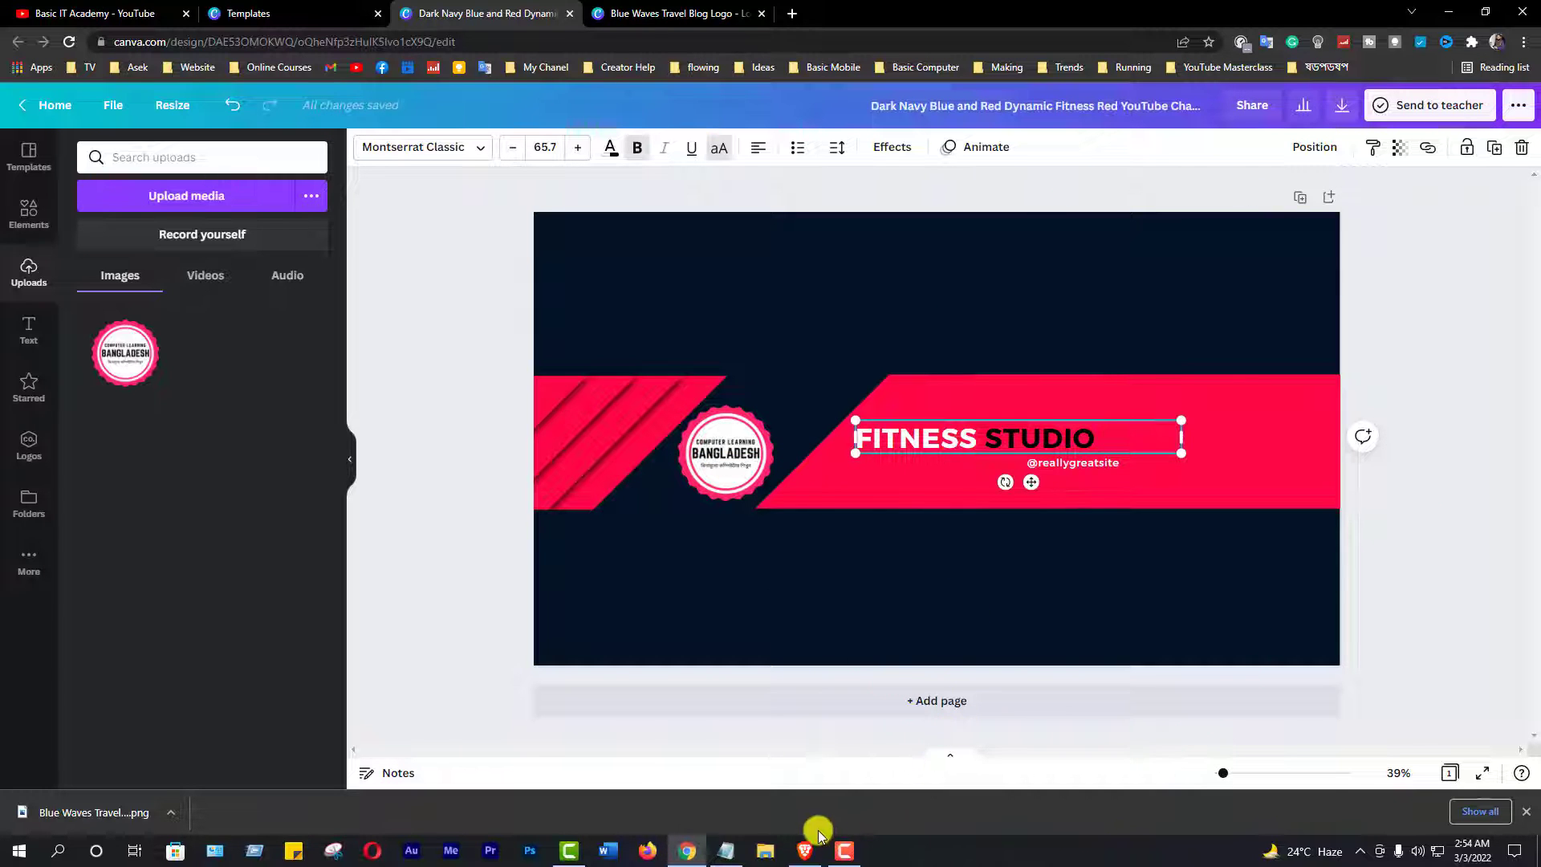
- Replace the FITNESS STUDIO heading with "Computer Learning Bangladesh" copied from the channel notes in Notepad
click(725, 852)
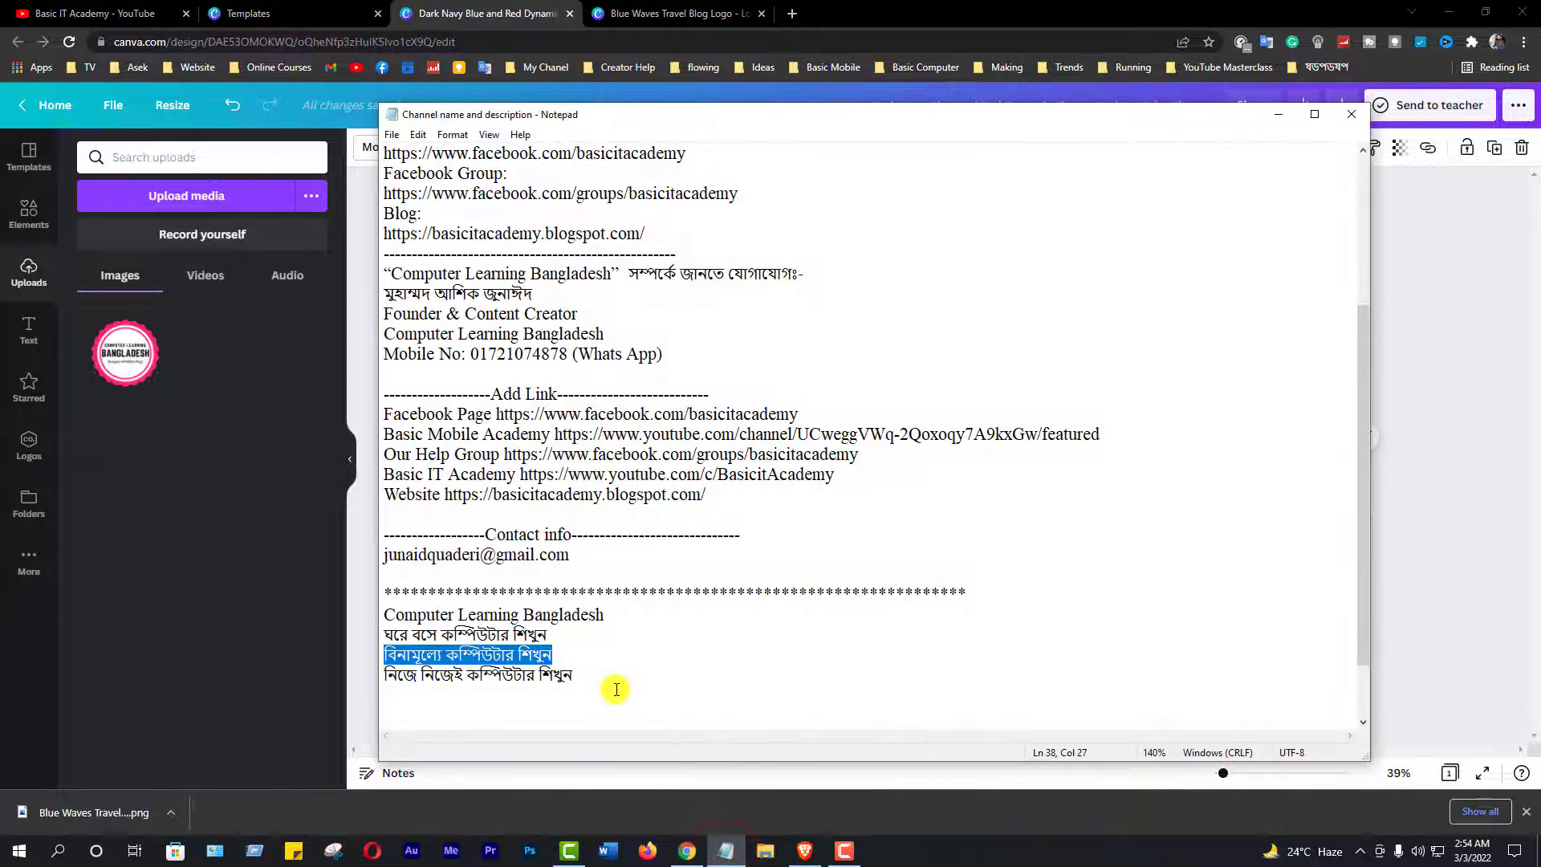
click(506, 642)
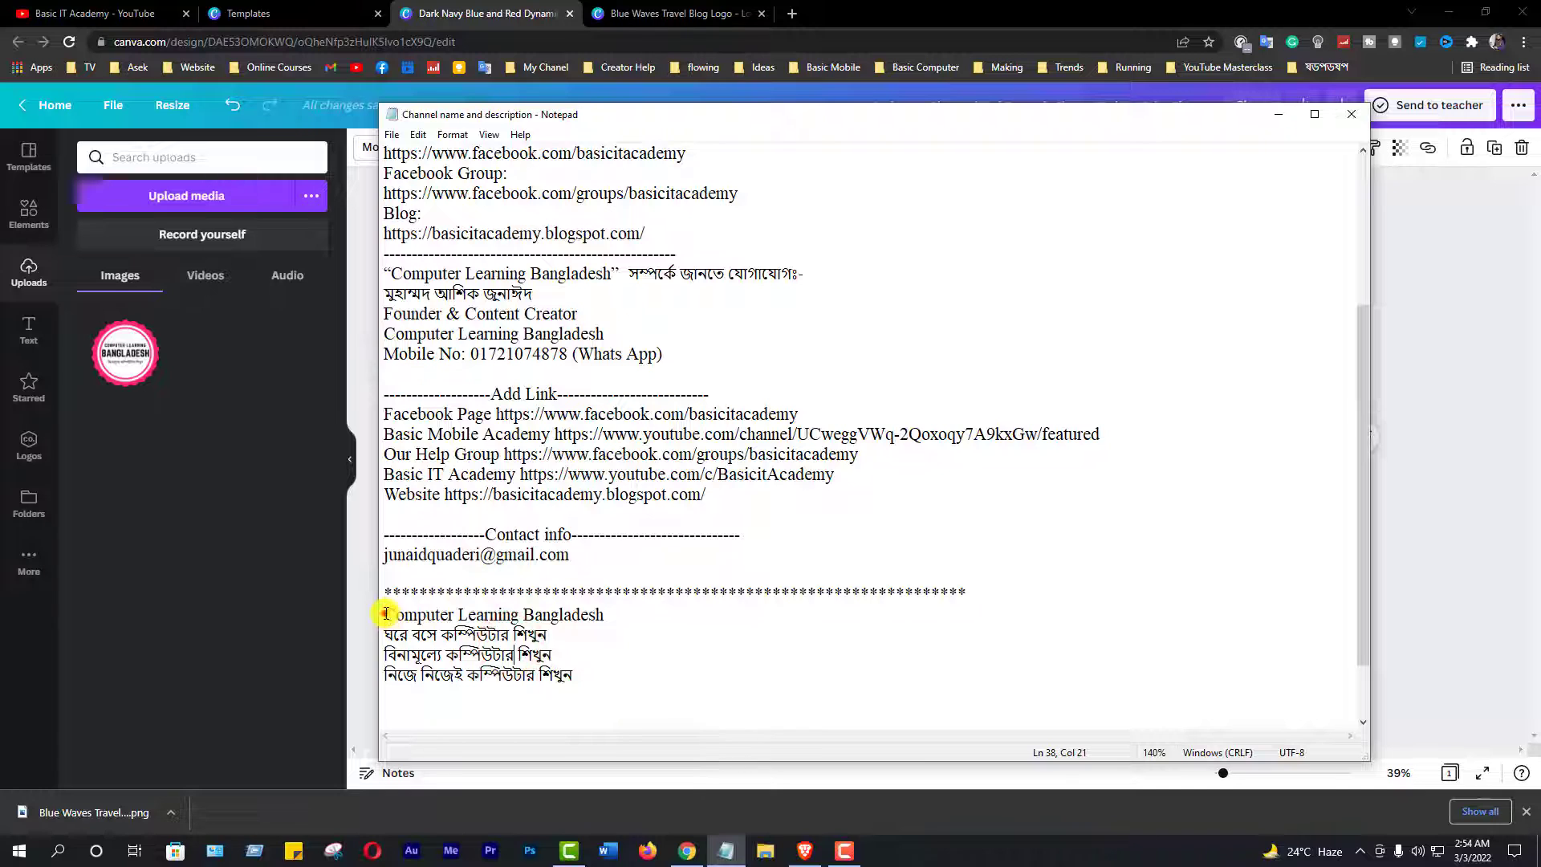
drag(386, 615, 615, 614)
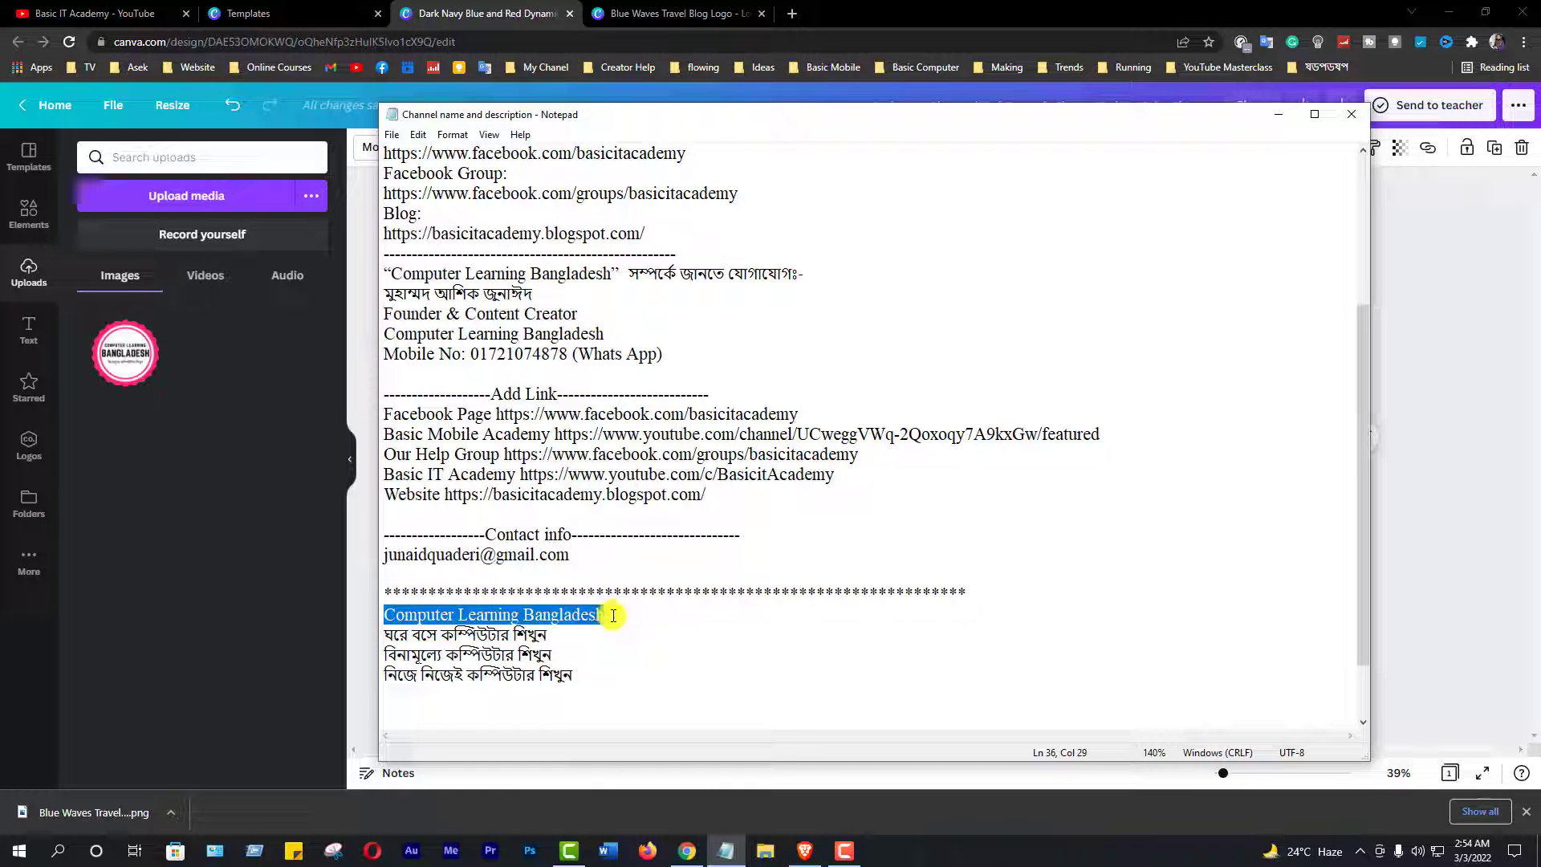
right_click(575, 620)
click(646, 437)
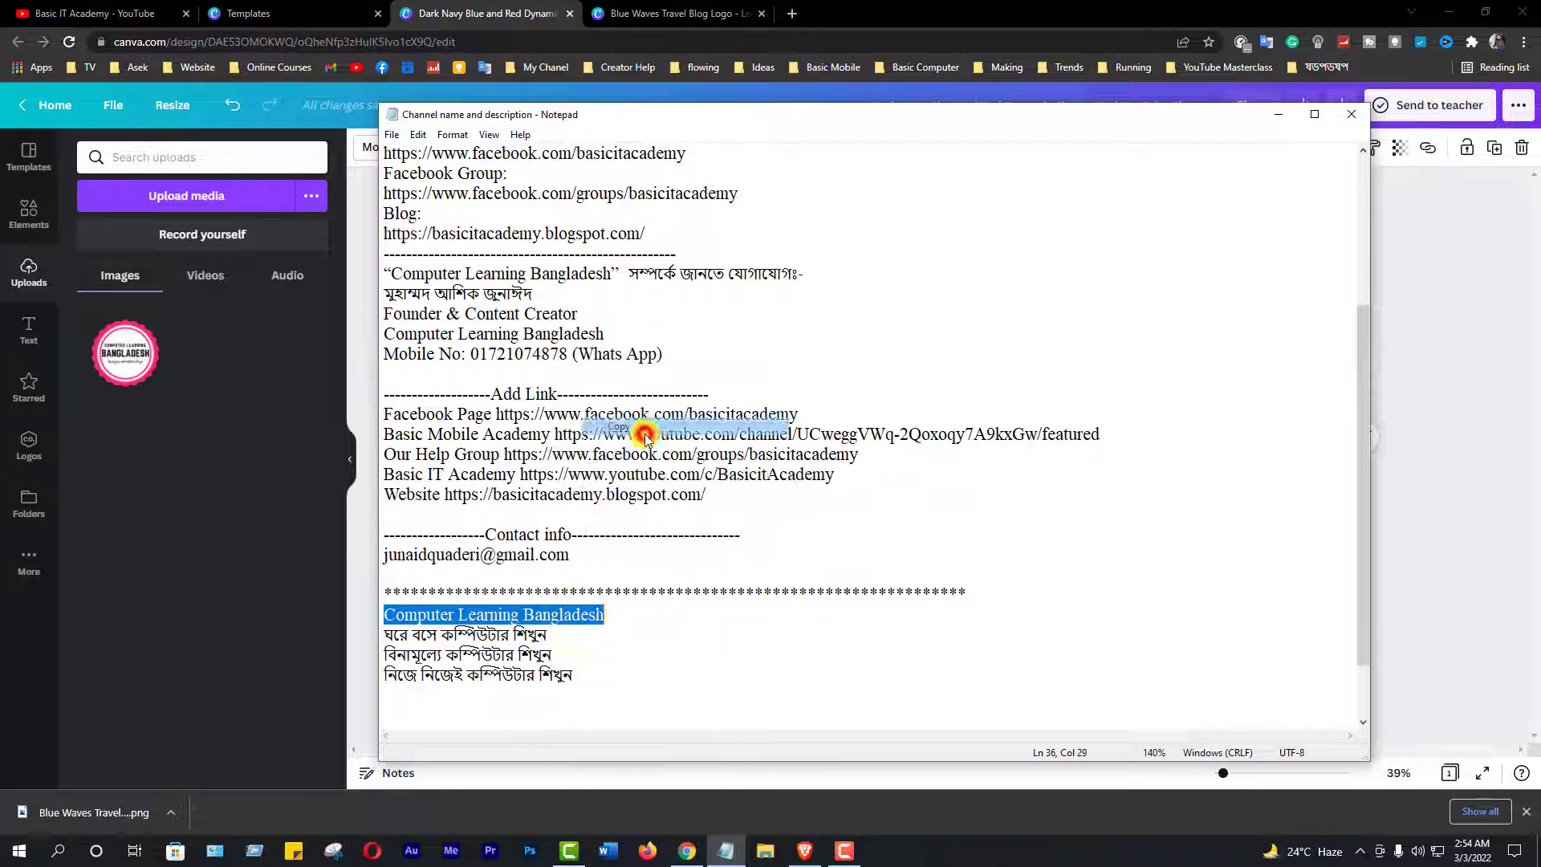
click(1279, 114)
click(1015, 442)
click(1015, 441)
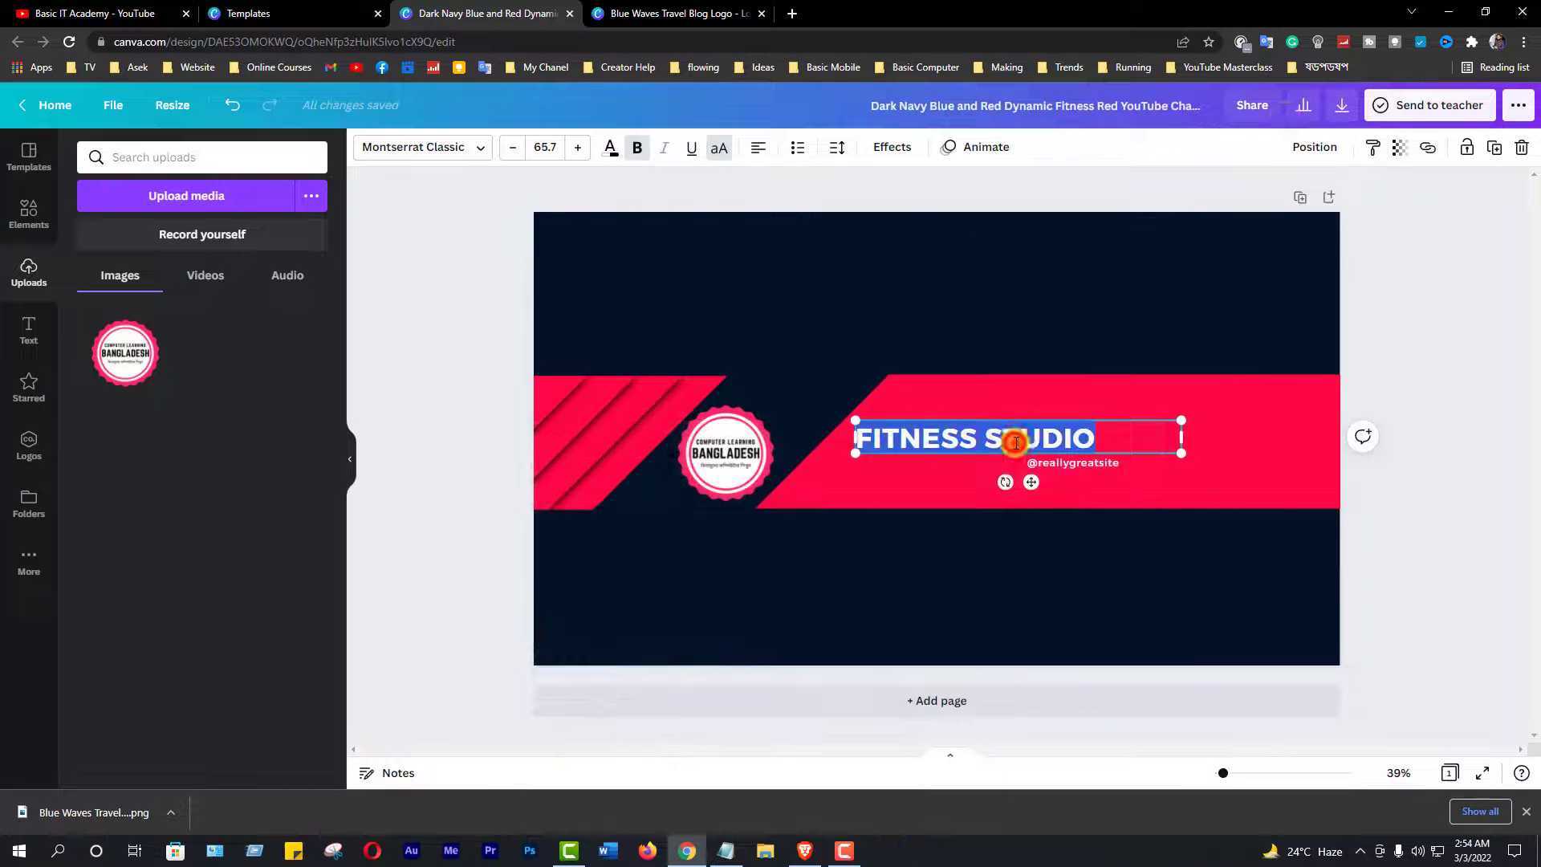
key(ctrl+v)
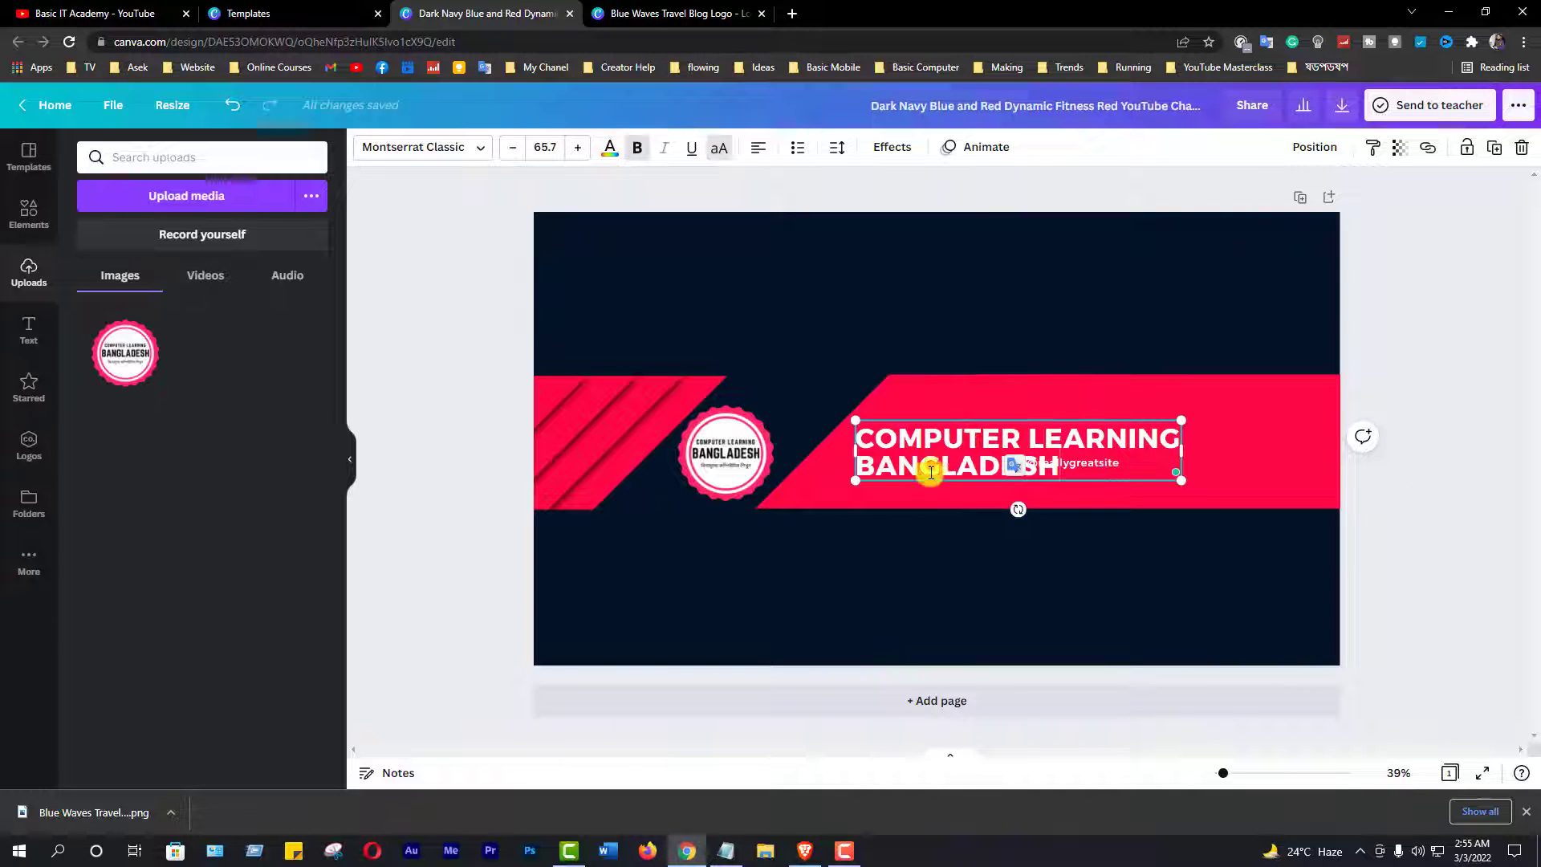
- Remove the word BANGLADESH from the banner heading, leaving COMPUTER LEARNING
drag(857, 468, 1111, 476)
key(BackSpace)
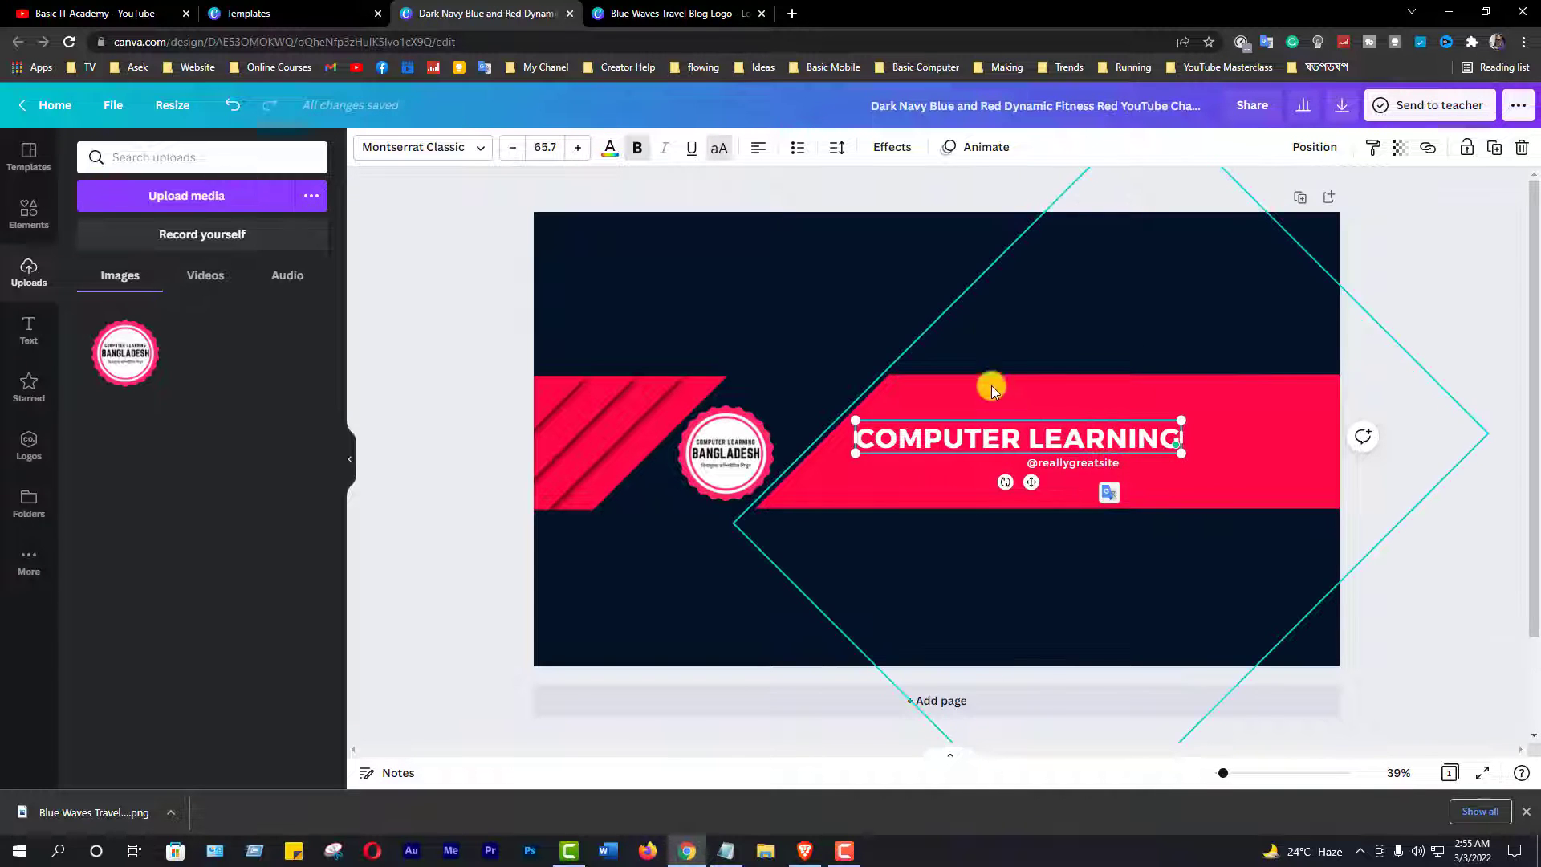
click(989, 331)
- Scale the COMPUTER LEARNING heading down to font size 47.4 and move it slightly up within the red band
click(973, 435)
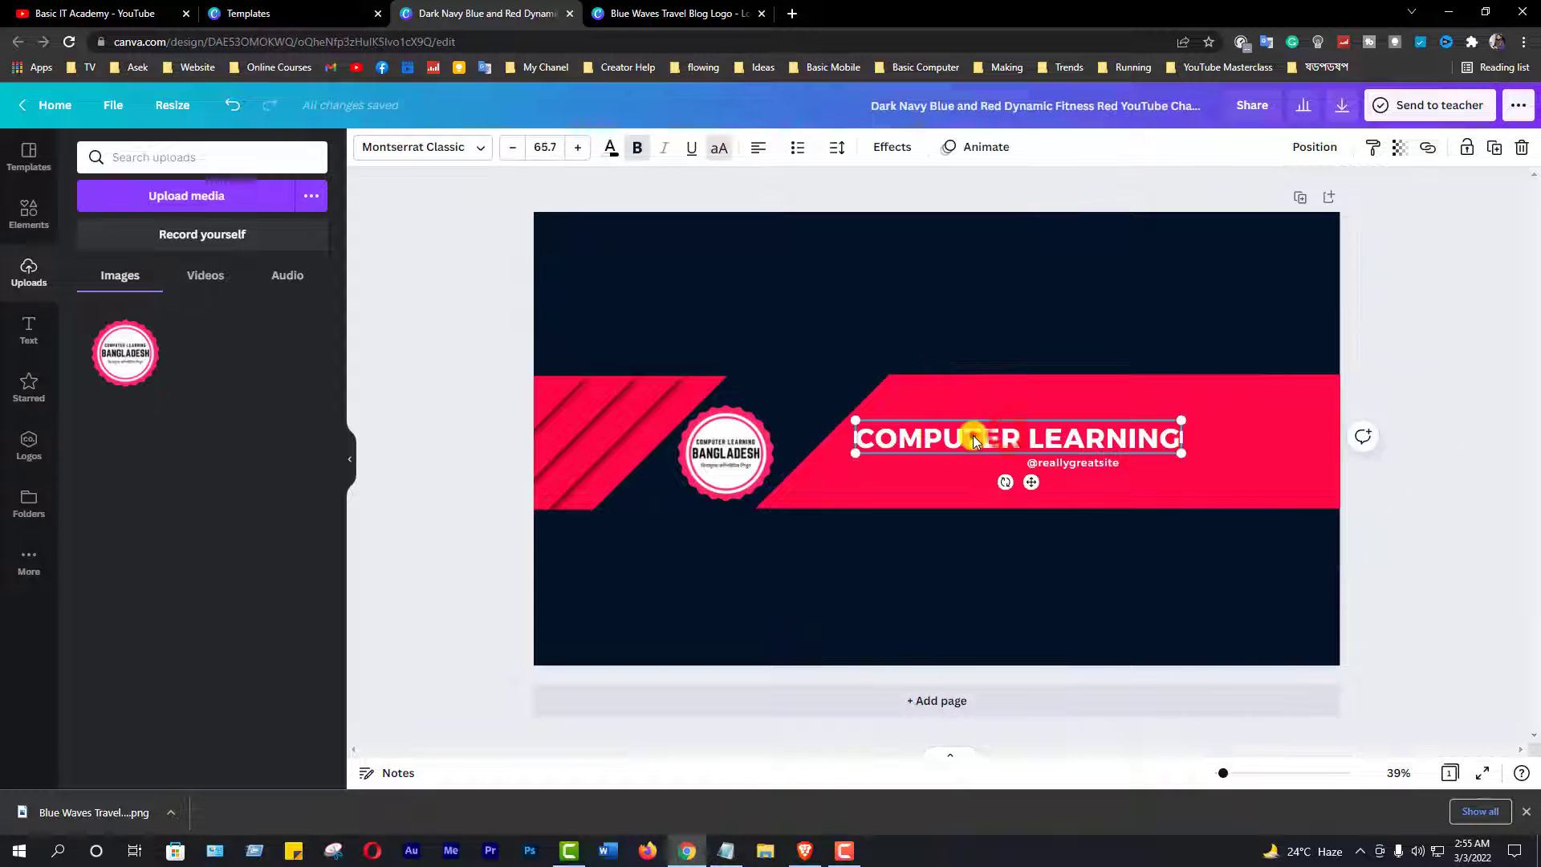
drag(973, 435, 962, 434)
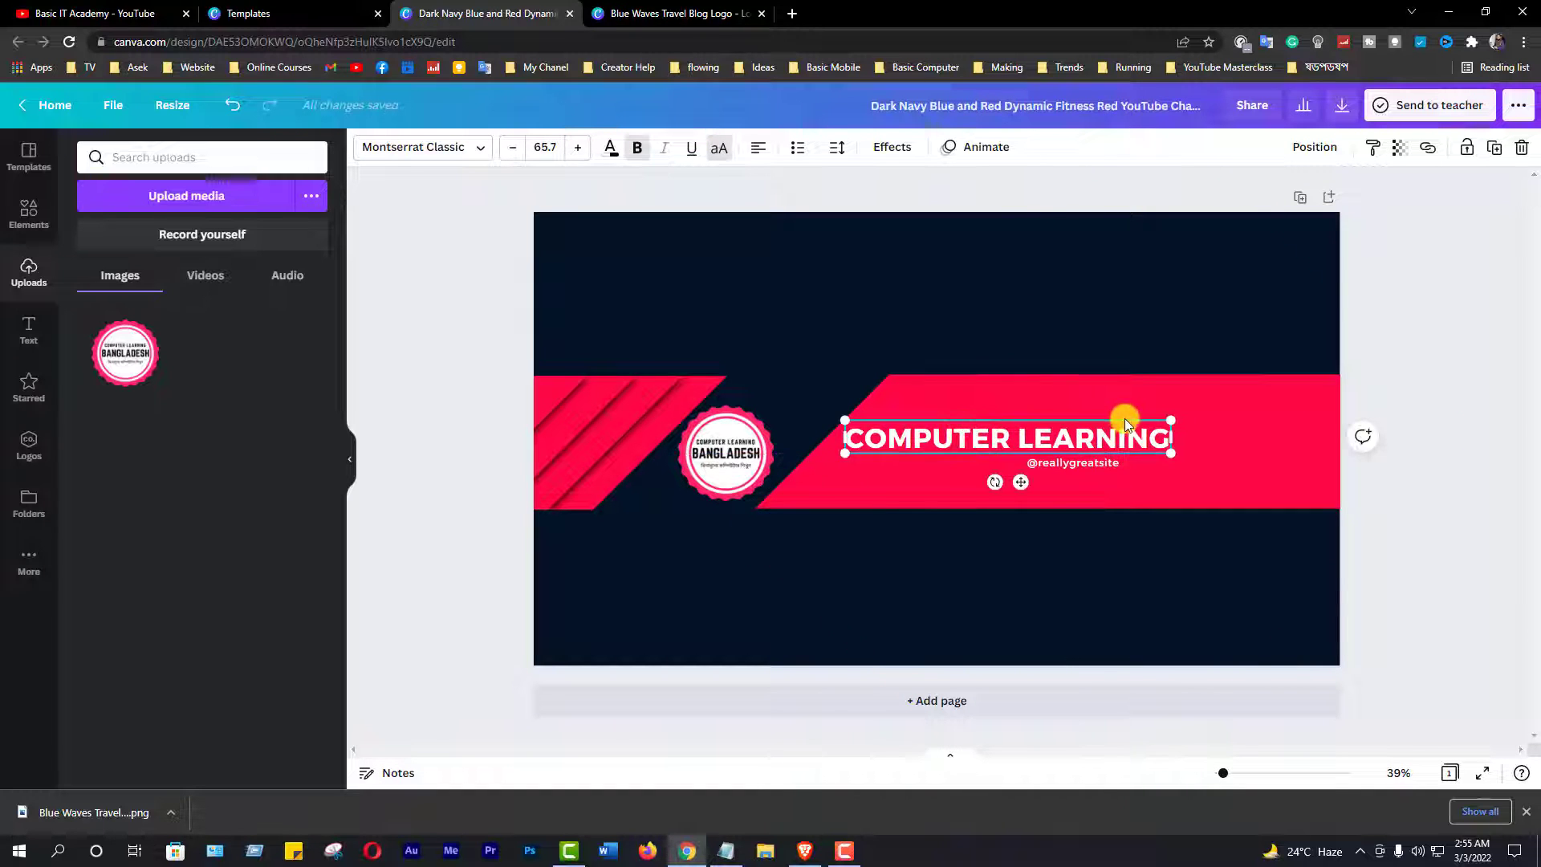
drag(1173, 417, 1082, 430)
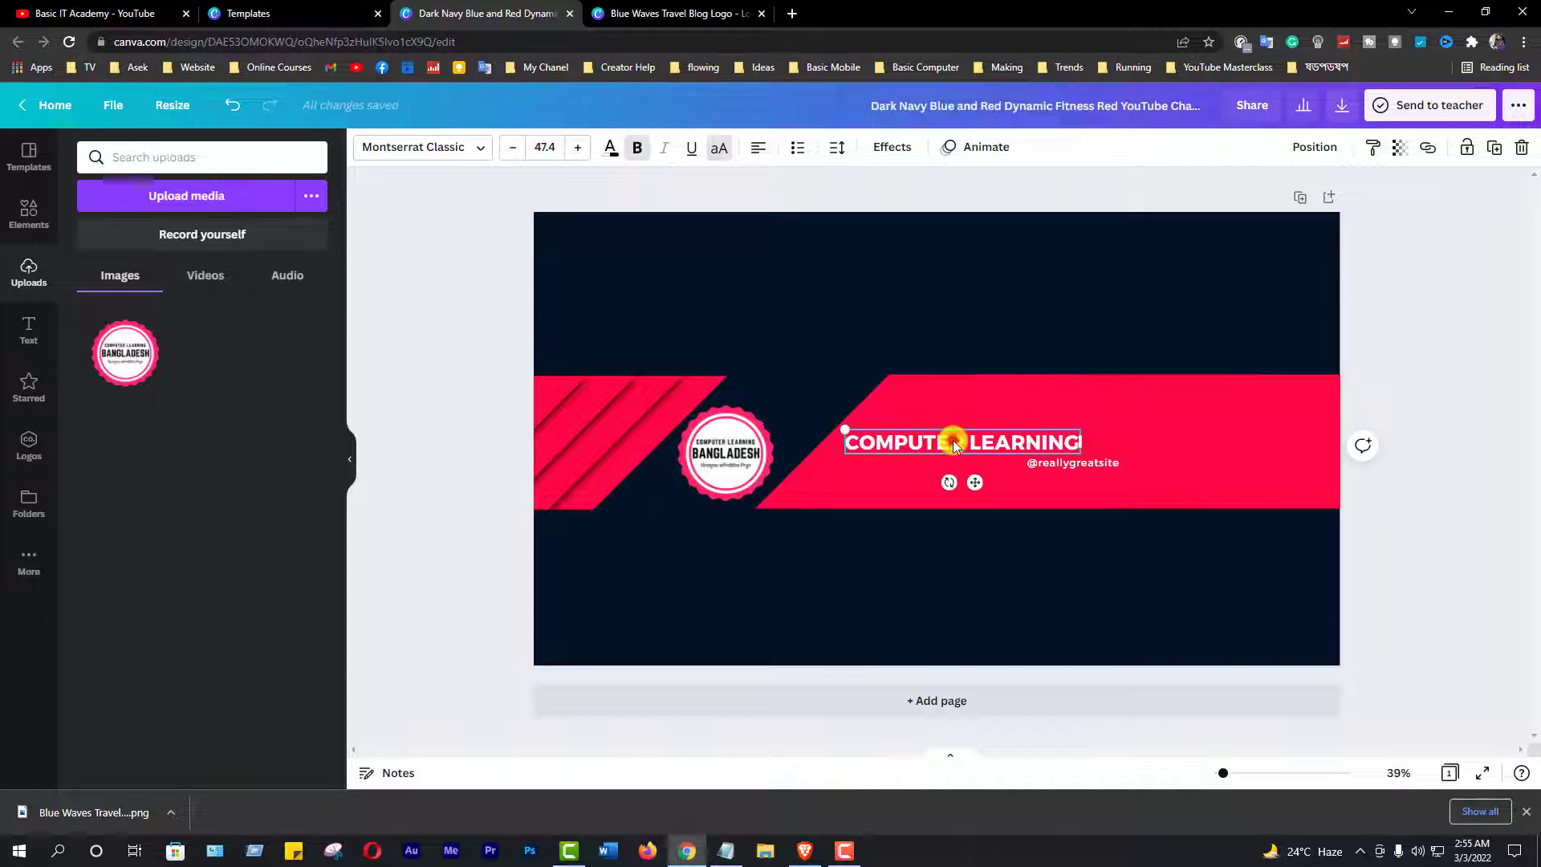
drag(952, 440, 957, 428)
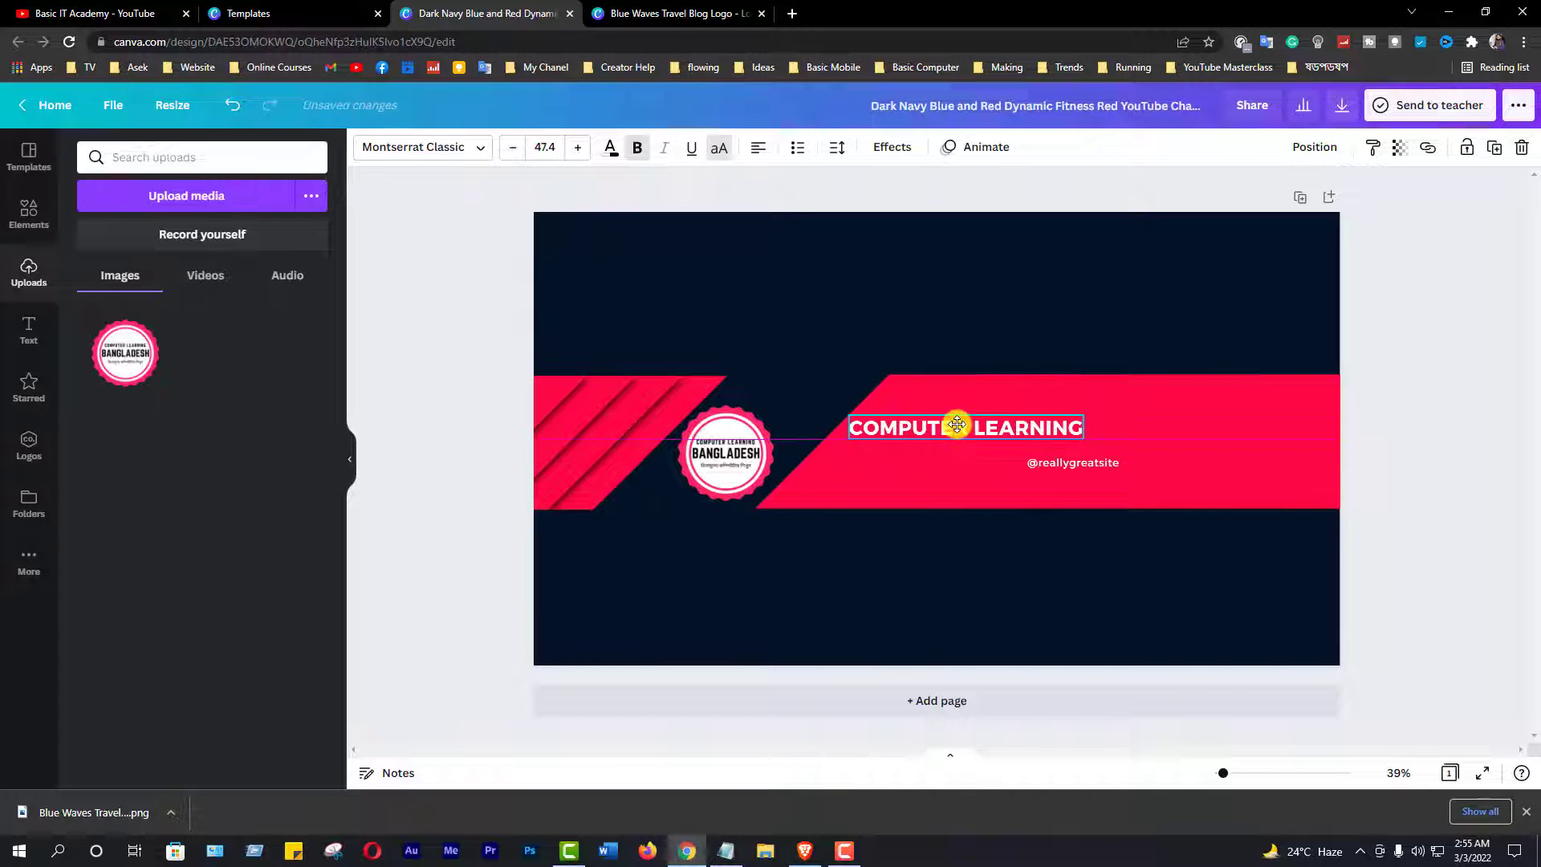
click(997, 335)
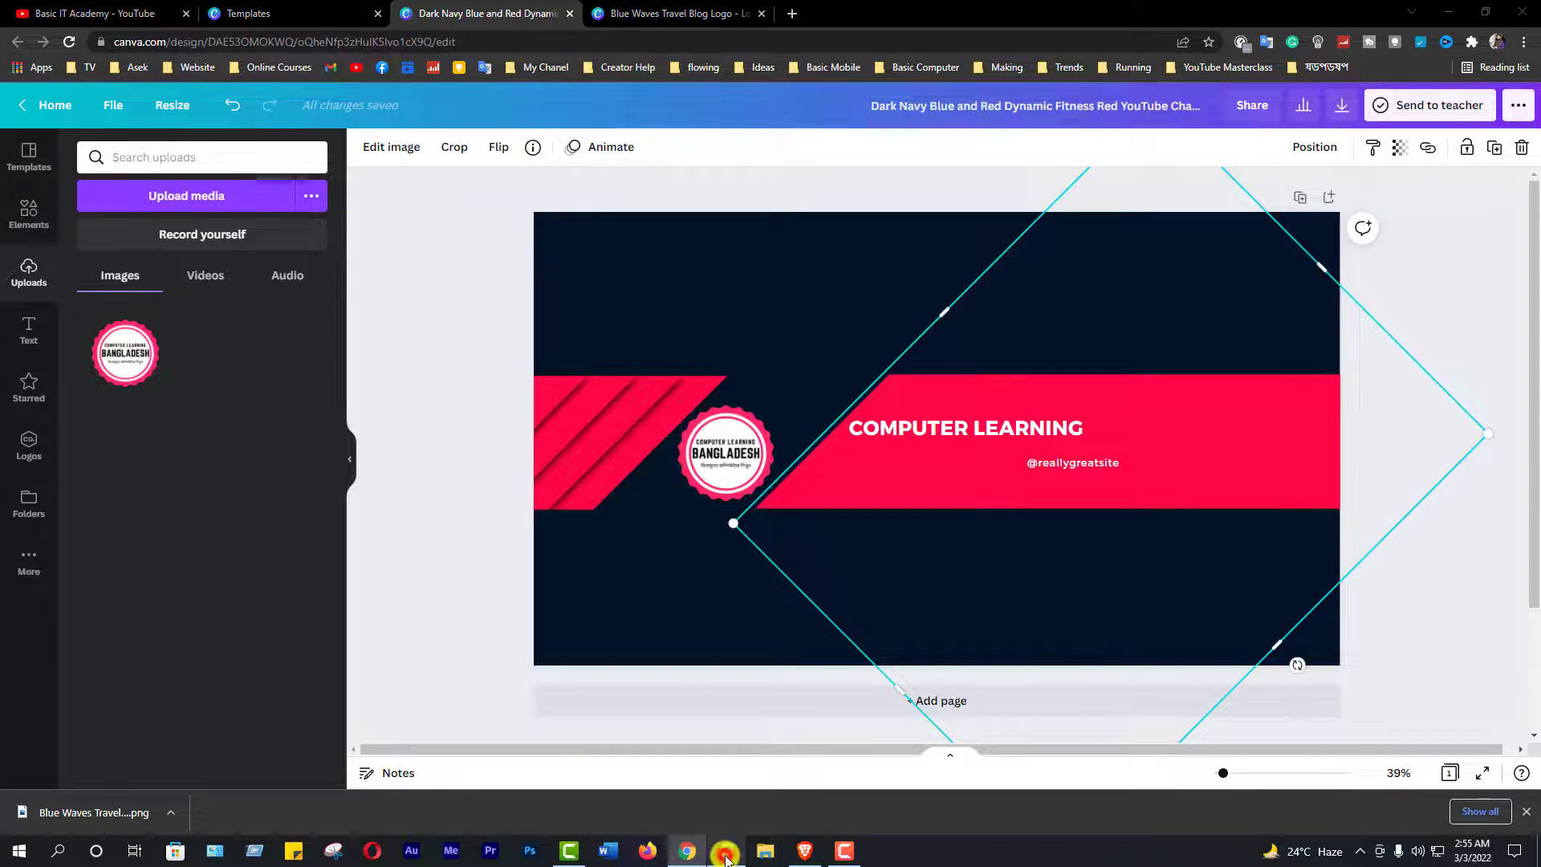
- Add "Bangladesh" from the Notepad notes as a separate black text line, centred beneath the COMPUTER LEARNING heading
click(718, 853)
click(555, 656)
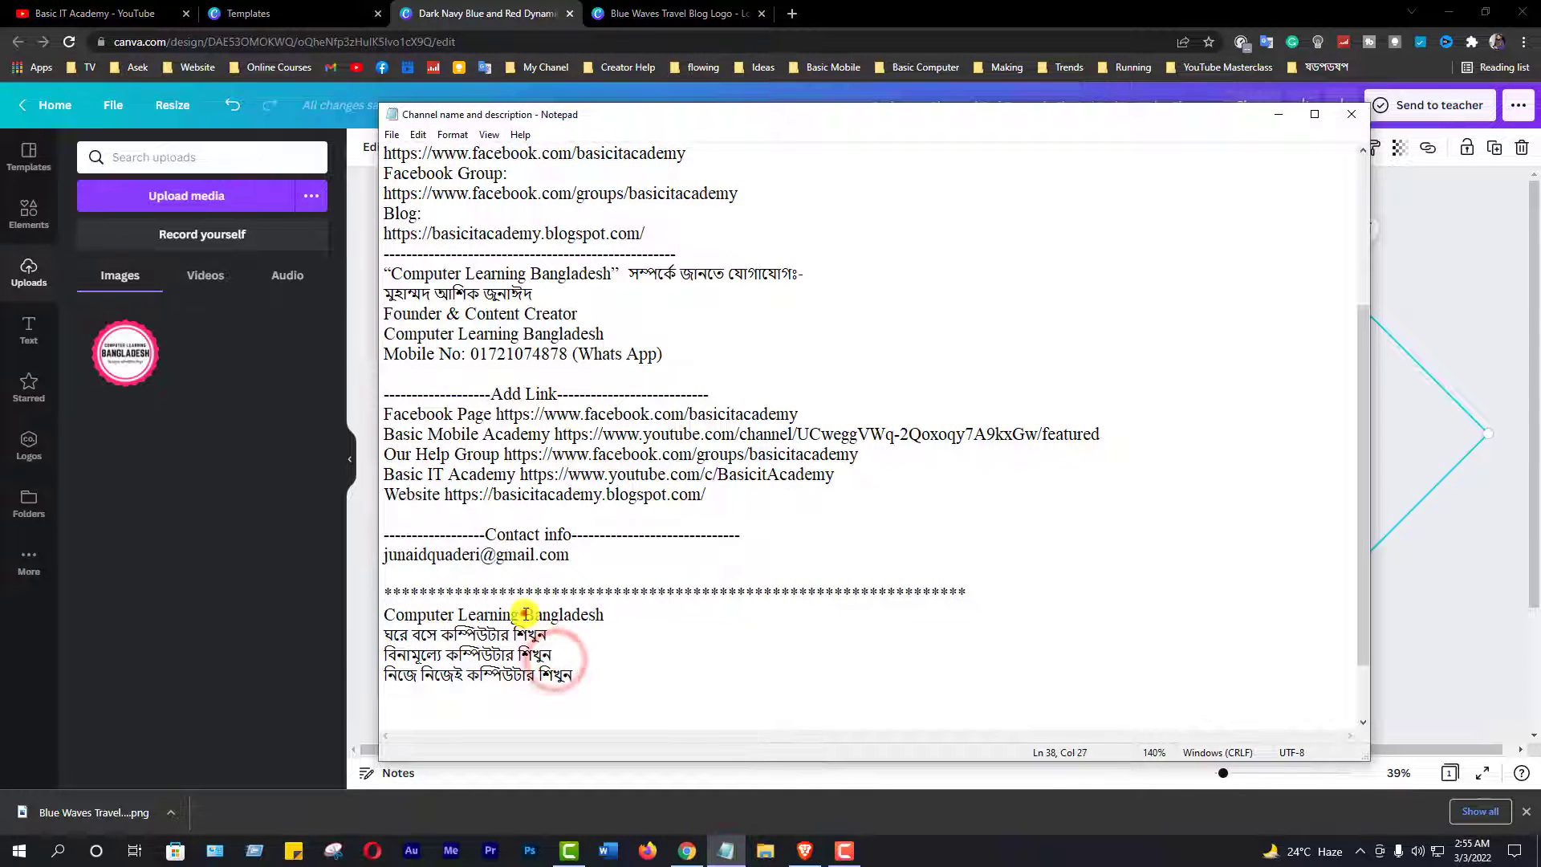
drag(522, 615, 626, 615)
right_click(592, 615)
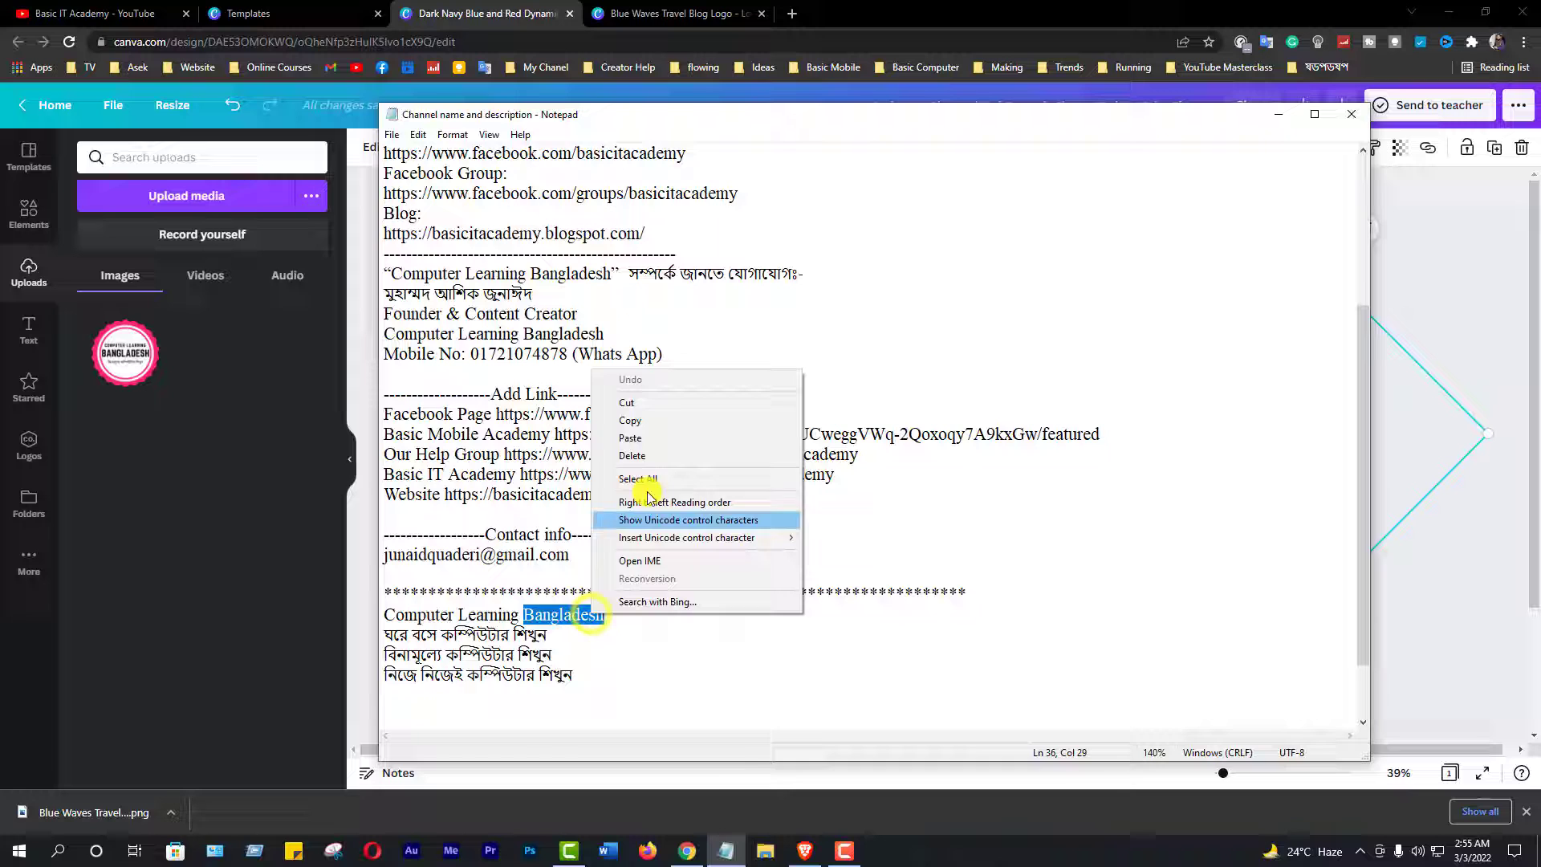
click(638, 420)
click(1285, 115)
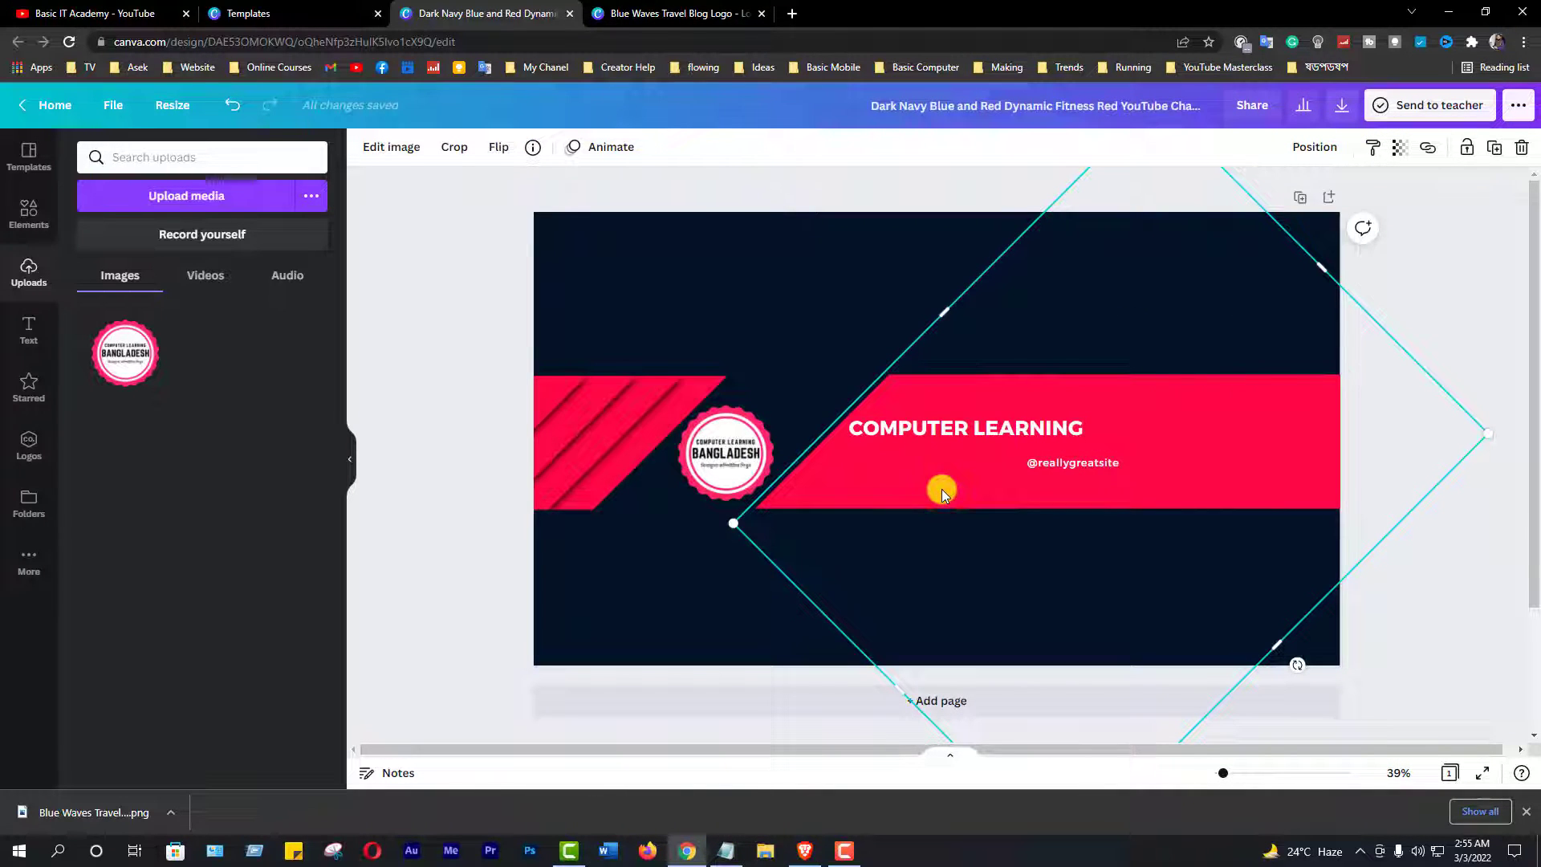
key(ctrl+v)
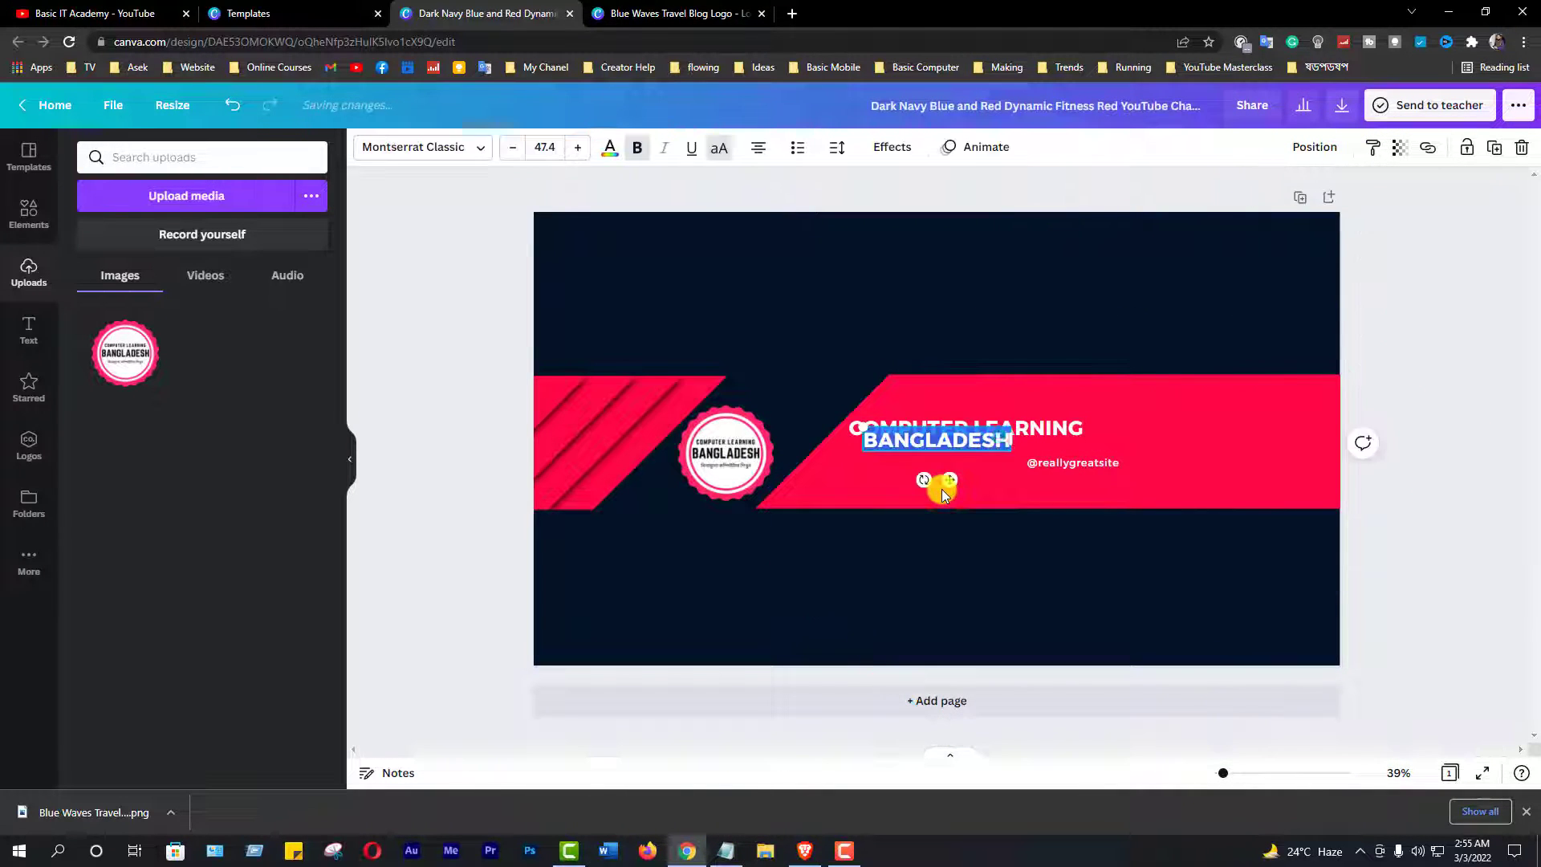
click(1015, 337)
drag(934, 445, 970, 453)
click(1035, 552)
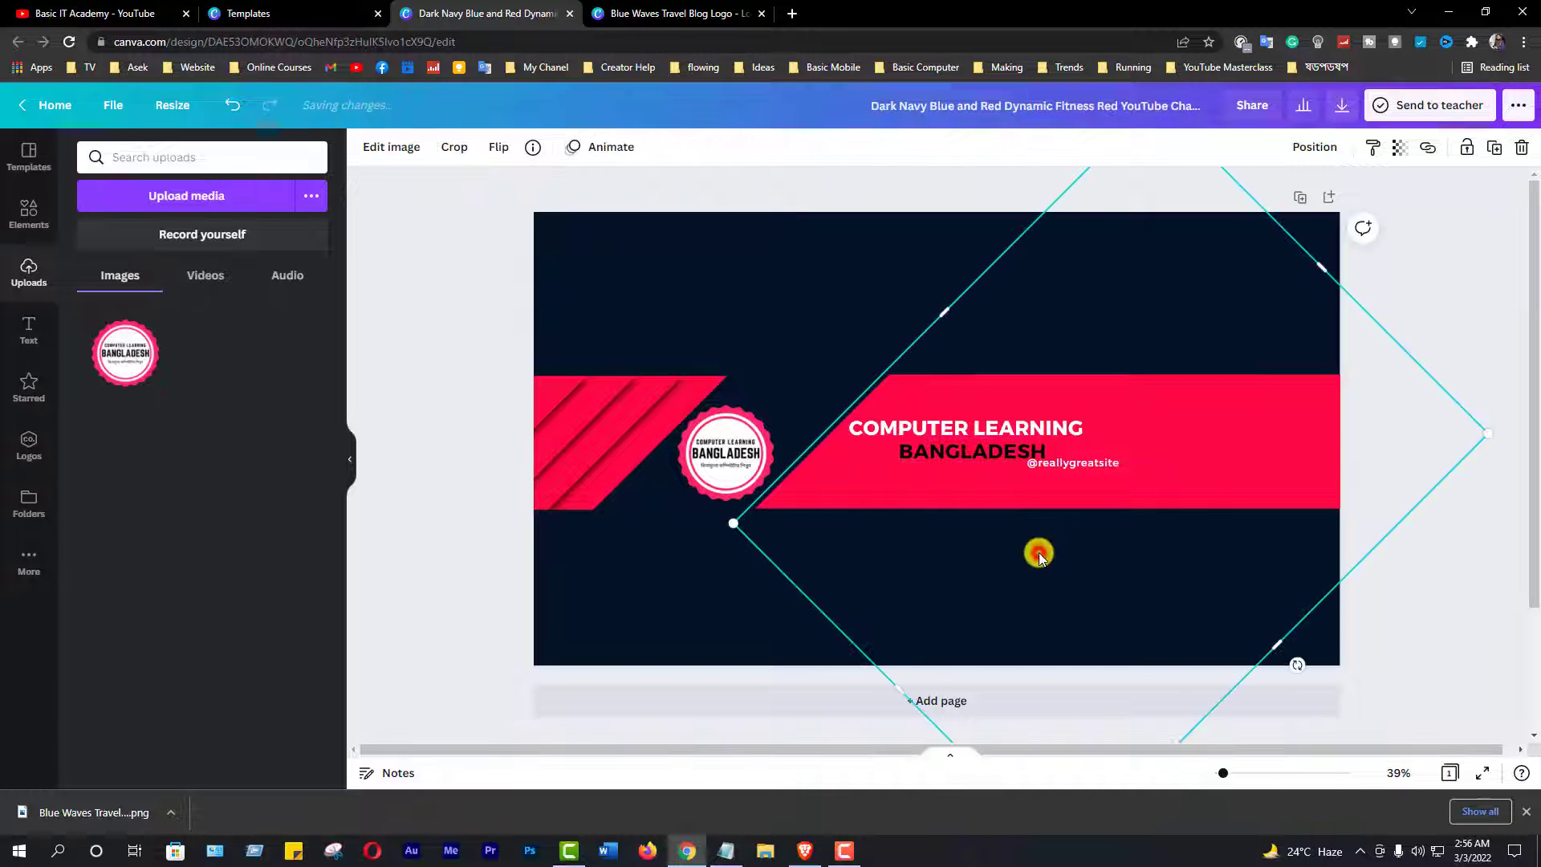
click(1089, 466)
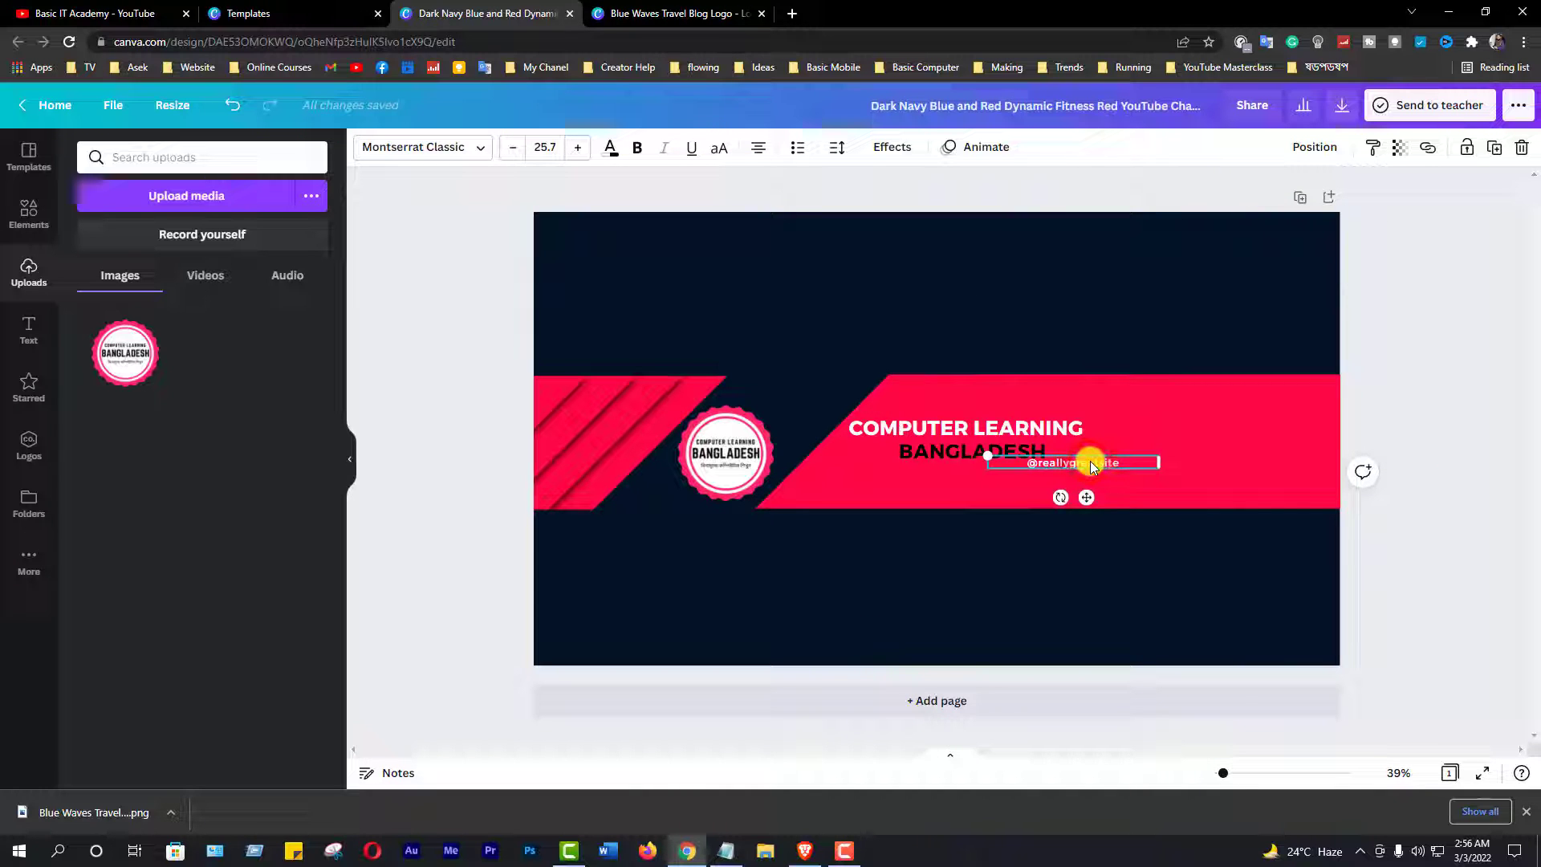
key(Delete)
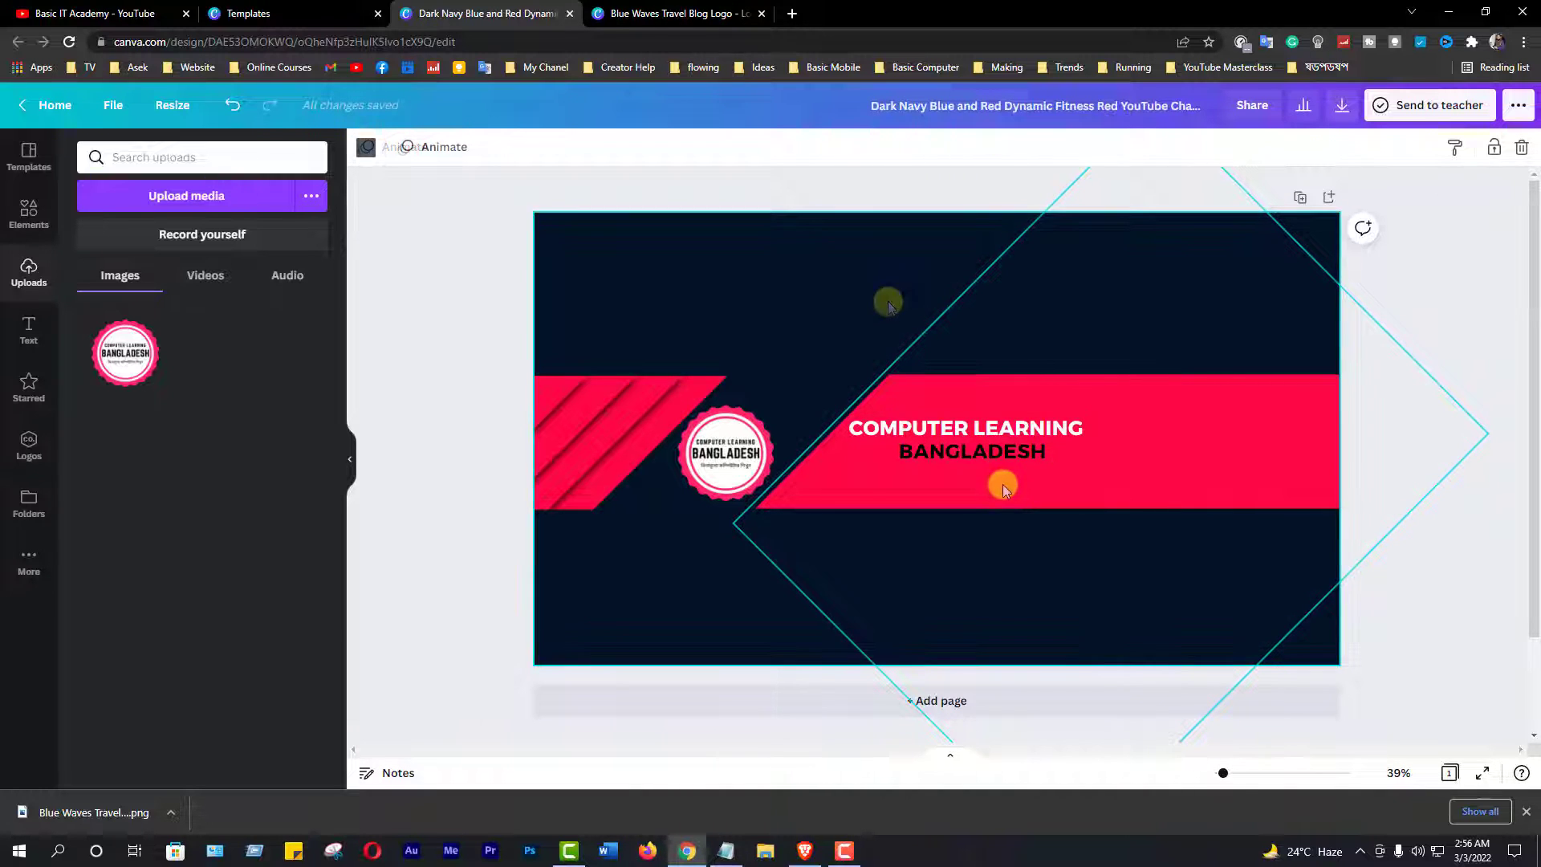
- Copy the tagline "বিনামূল্যে কম্পিউটার শিখুন" from the Notepad notes and paste it into the banner as a new text line
click(727, 853)
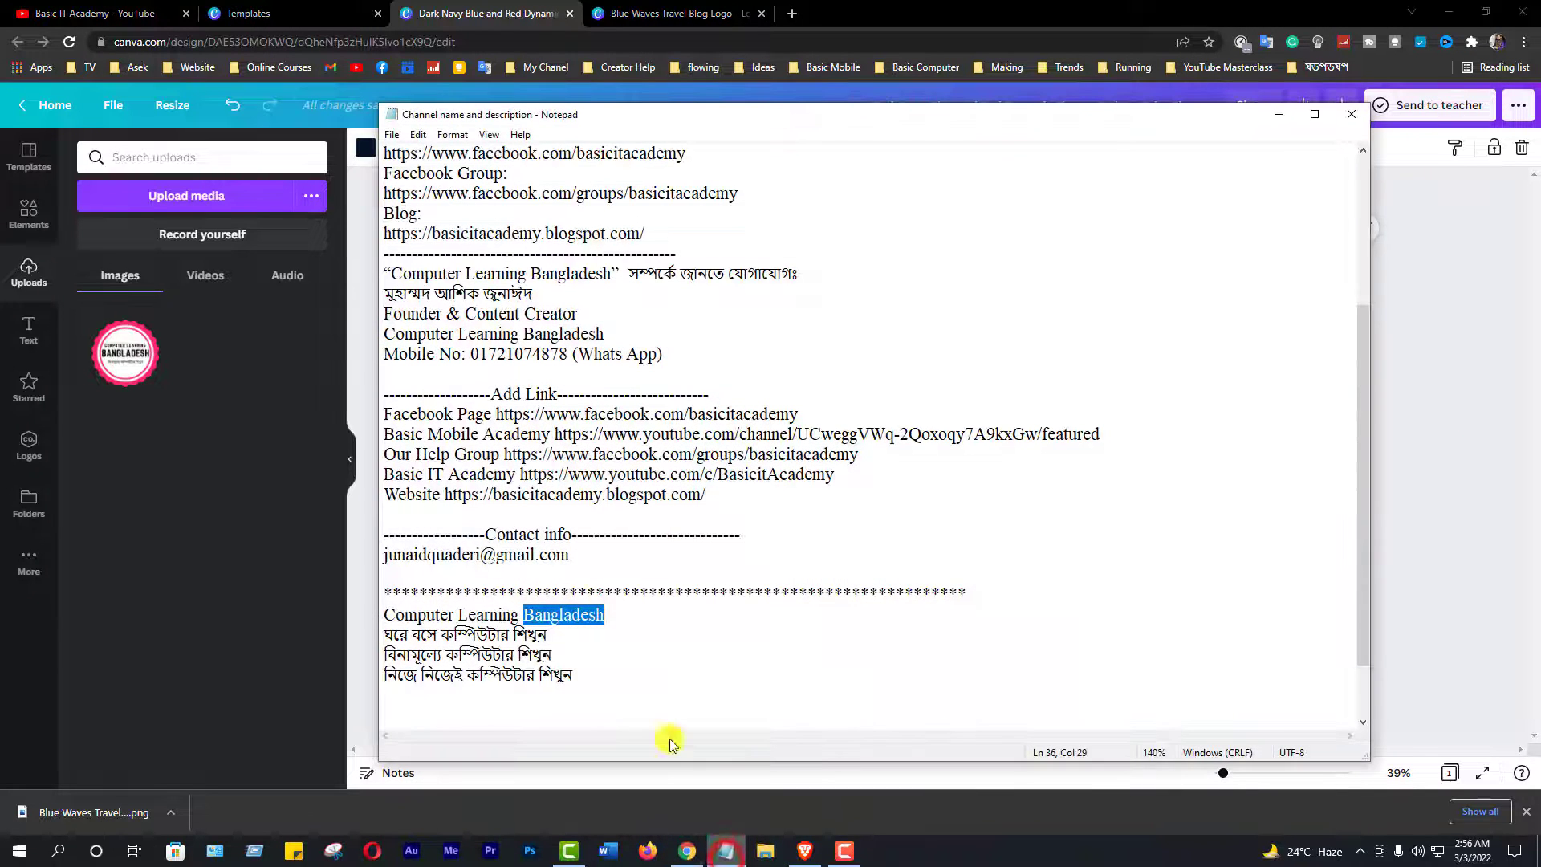
click(384, 655)
drag(384, 655, 552, 655)
right_click(533, 650)
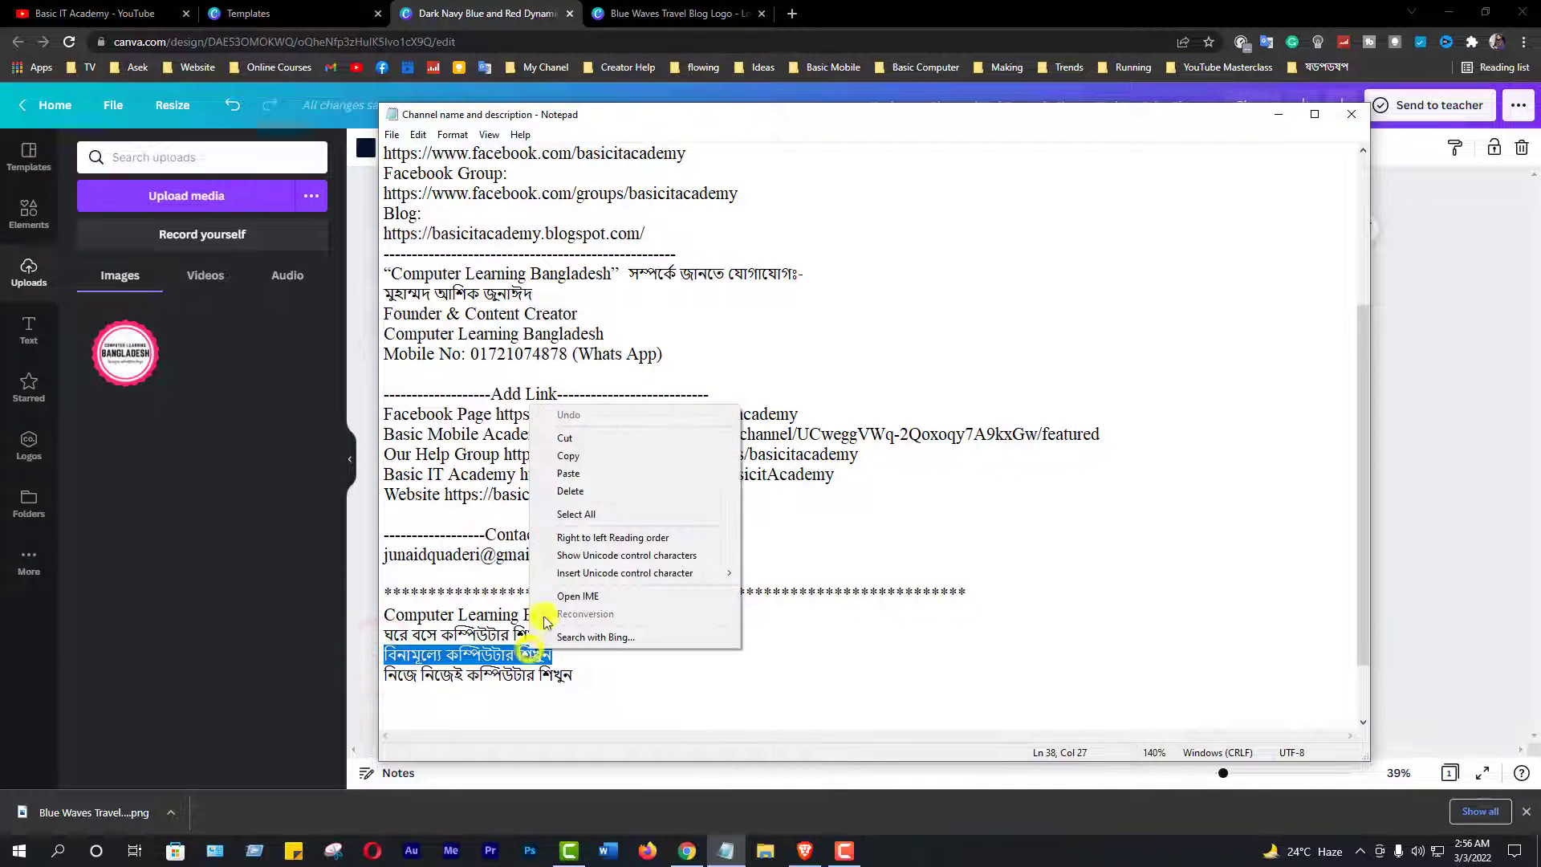
click(570, 456)
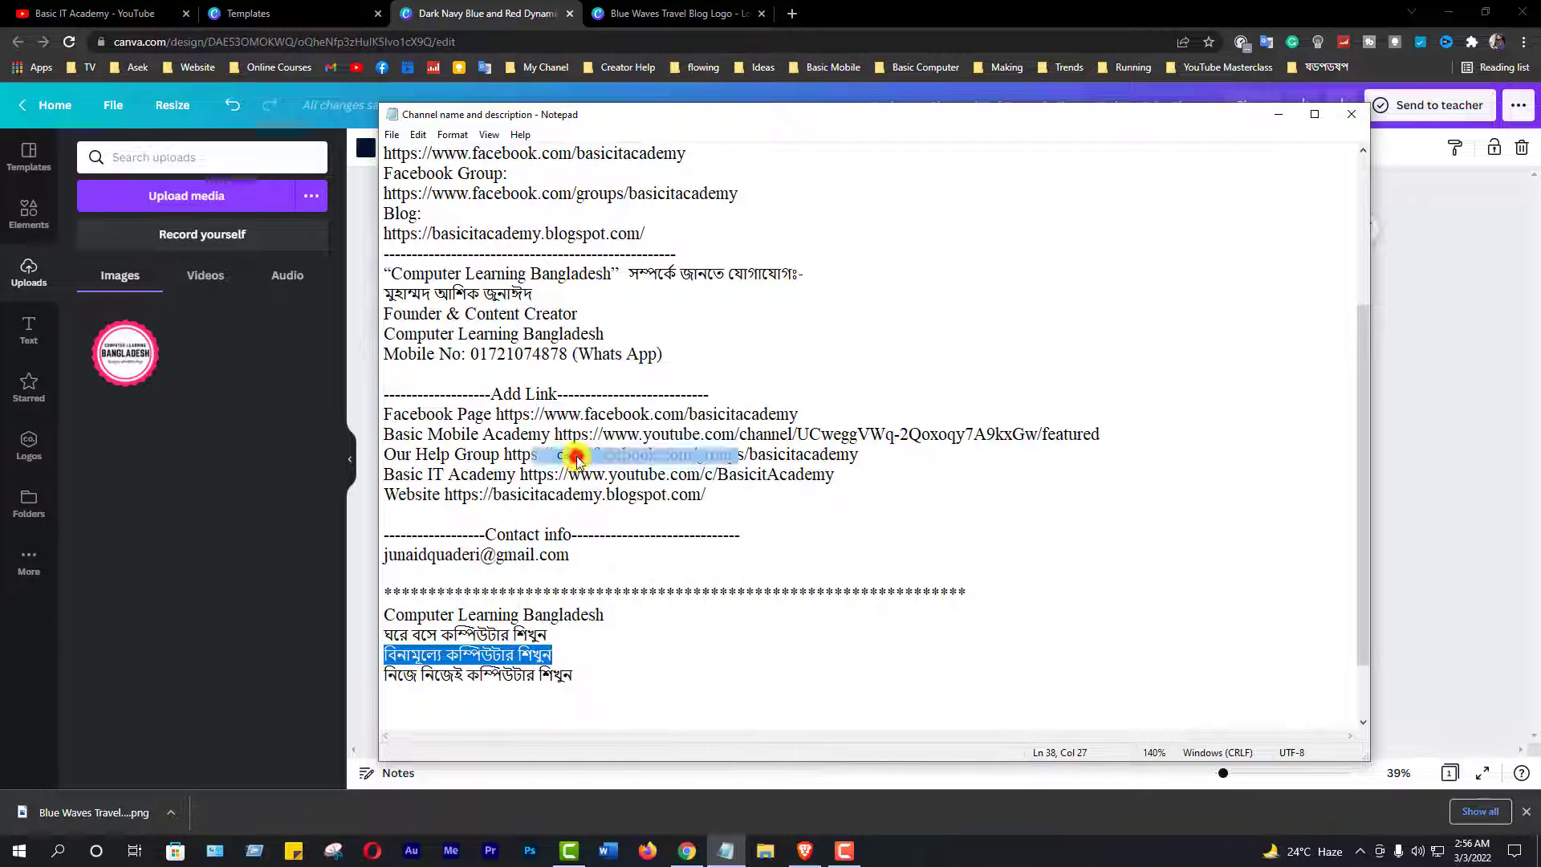
click(1282, 114)
click(1029, 514)
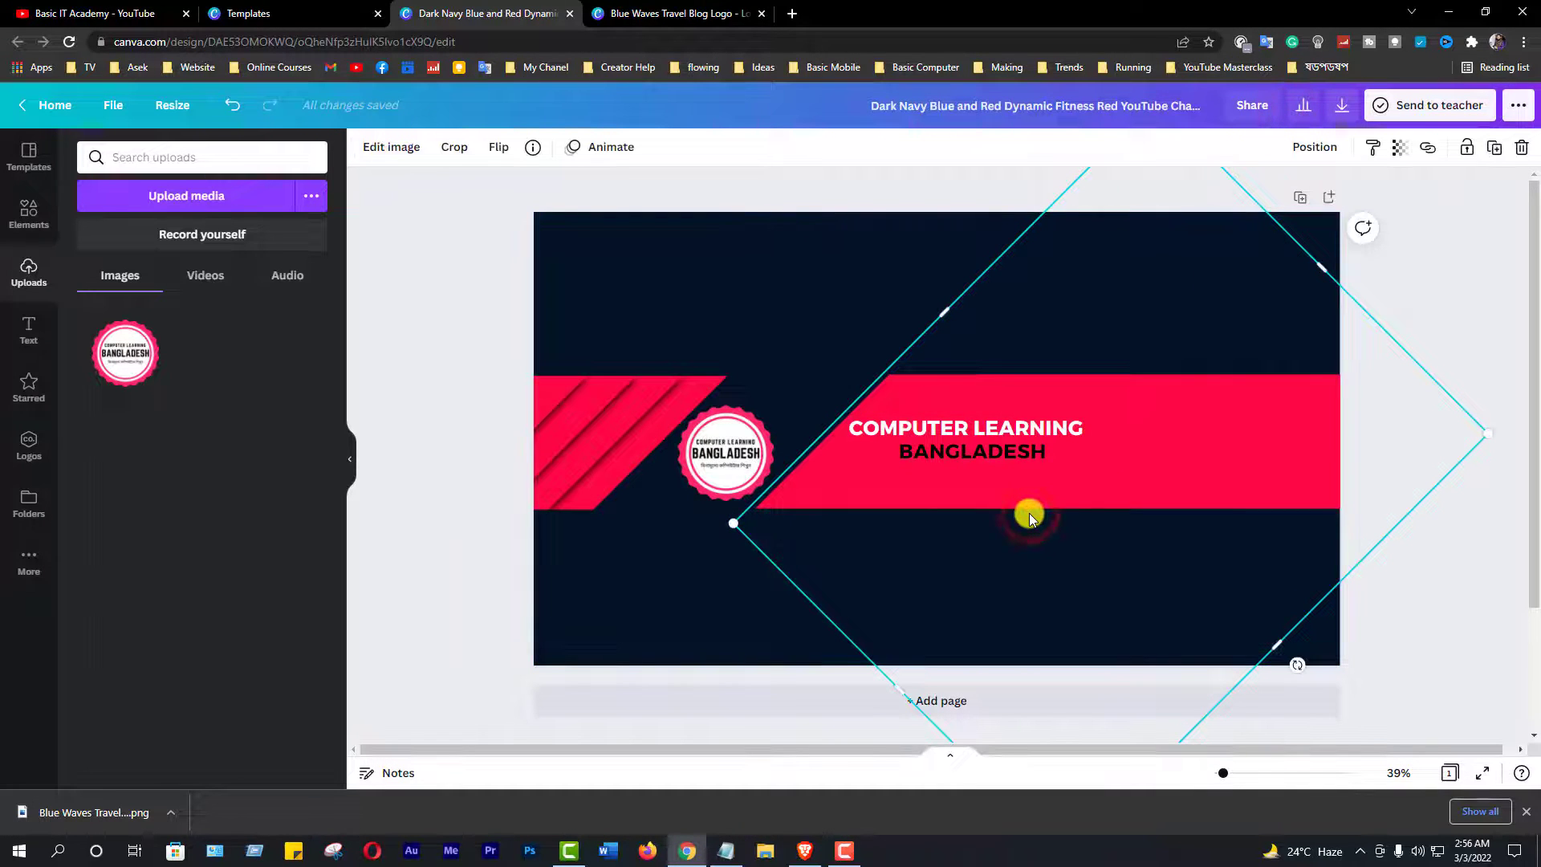
key(ctrl+v)
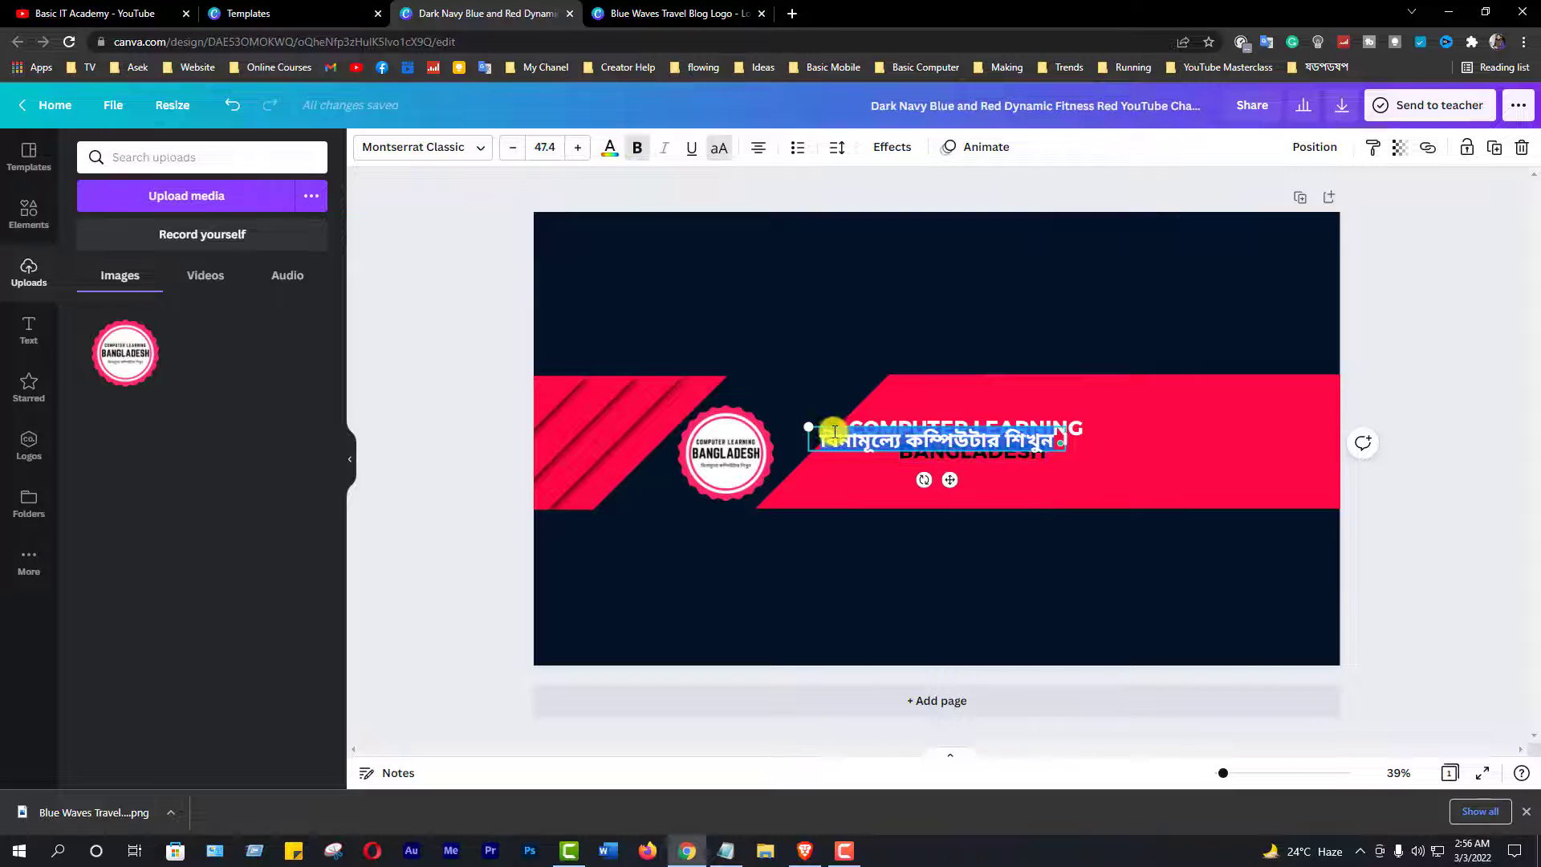
- Make the Bengali tagline black and place it just beneath BANGLADESH within the red band
click(815, 343)
drag(848, 437, 878, 473)
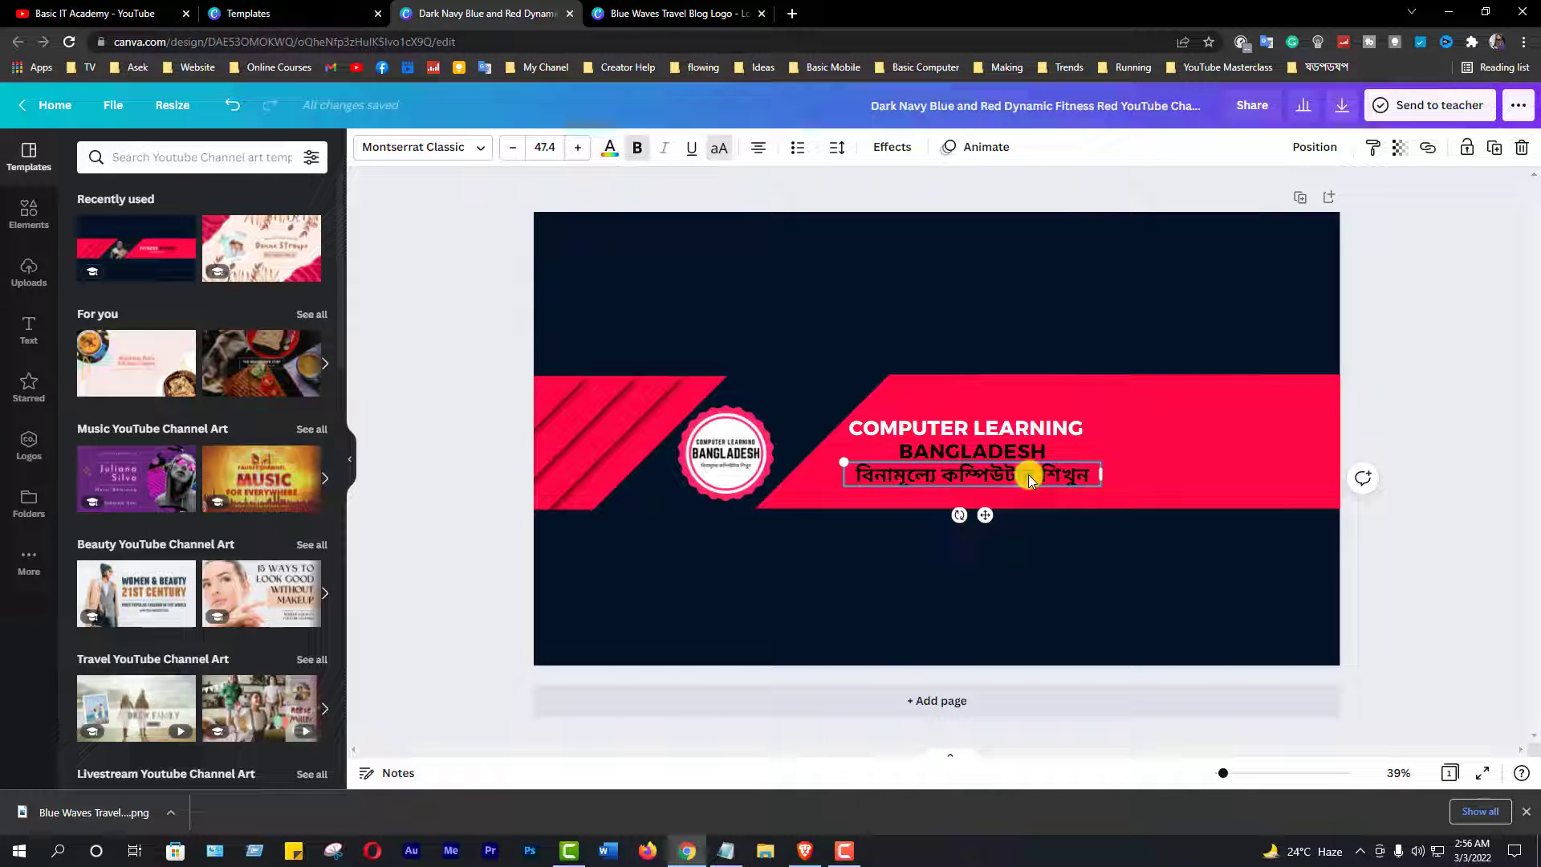
drag(1019, 474, 1019, 479)
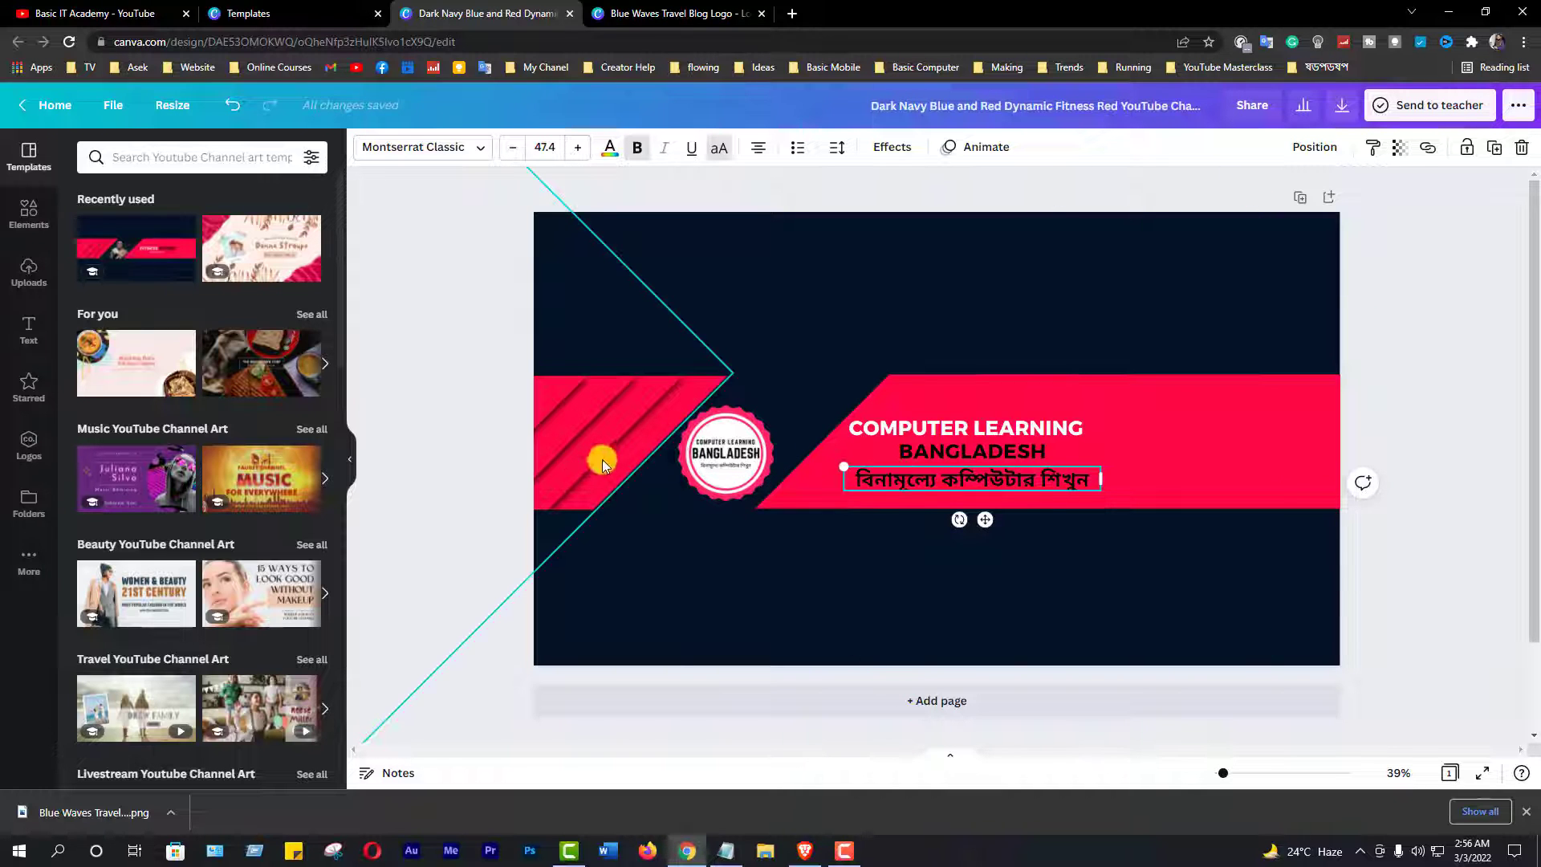
- Add a square shape to the banner and resize it to a thin bar about 792 wide and 76 high at the tagline's height
click(29, 217)
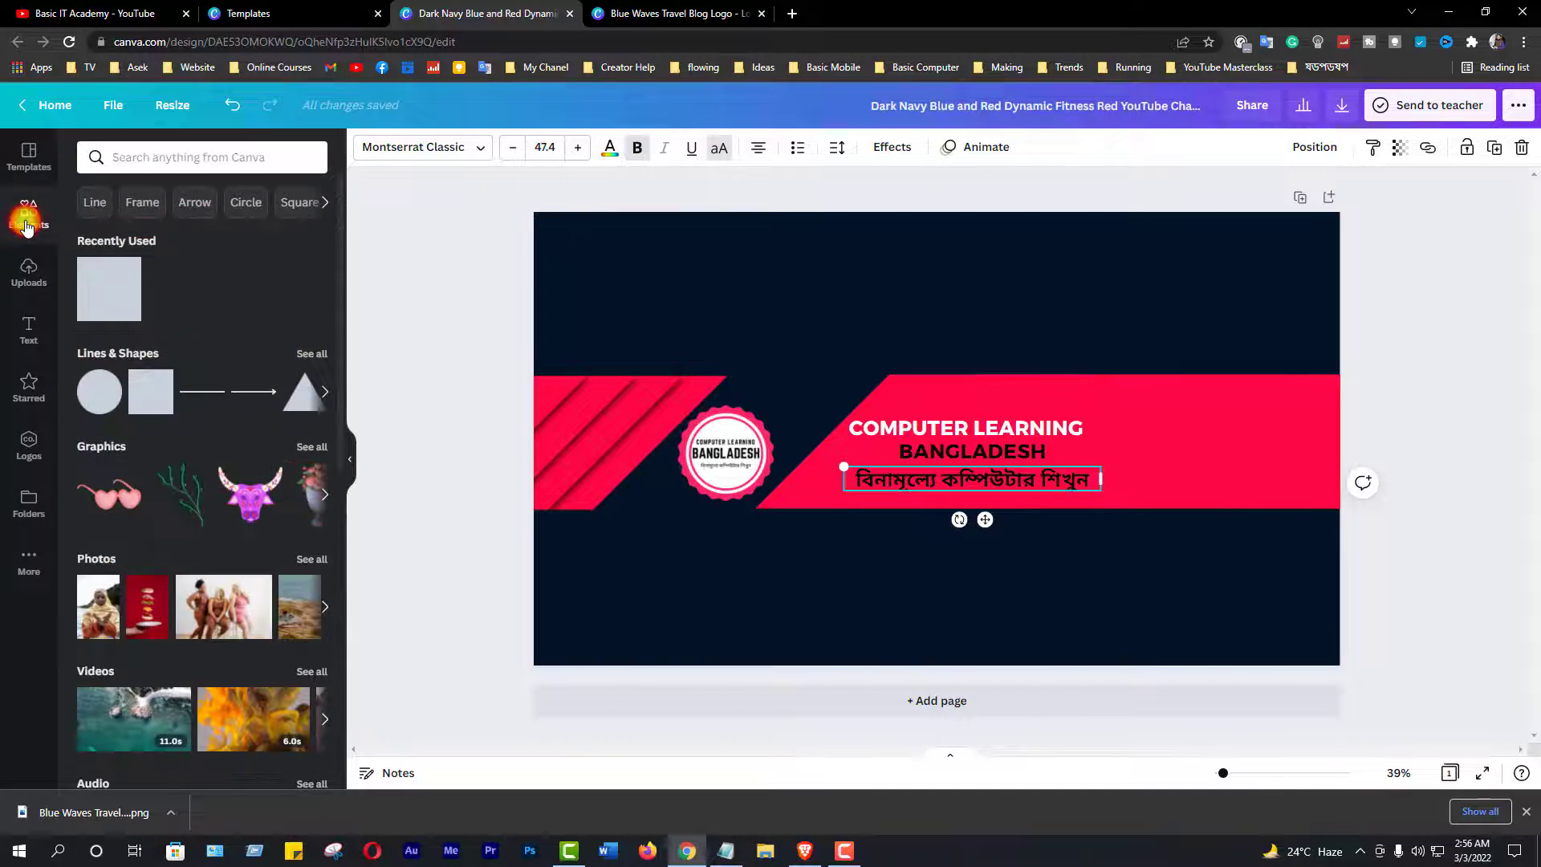
click(107, 299)
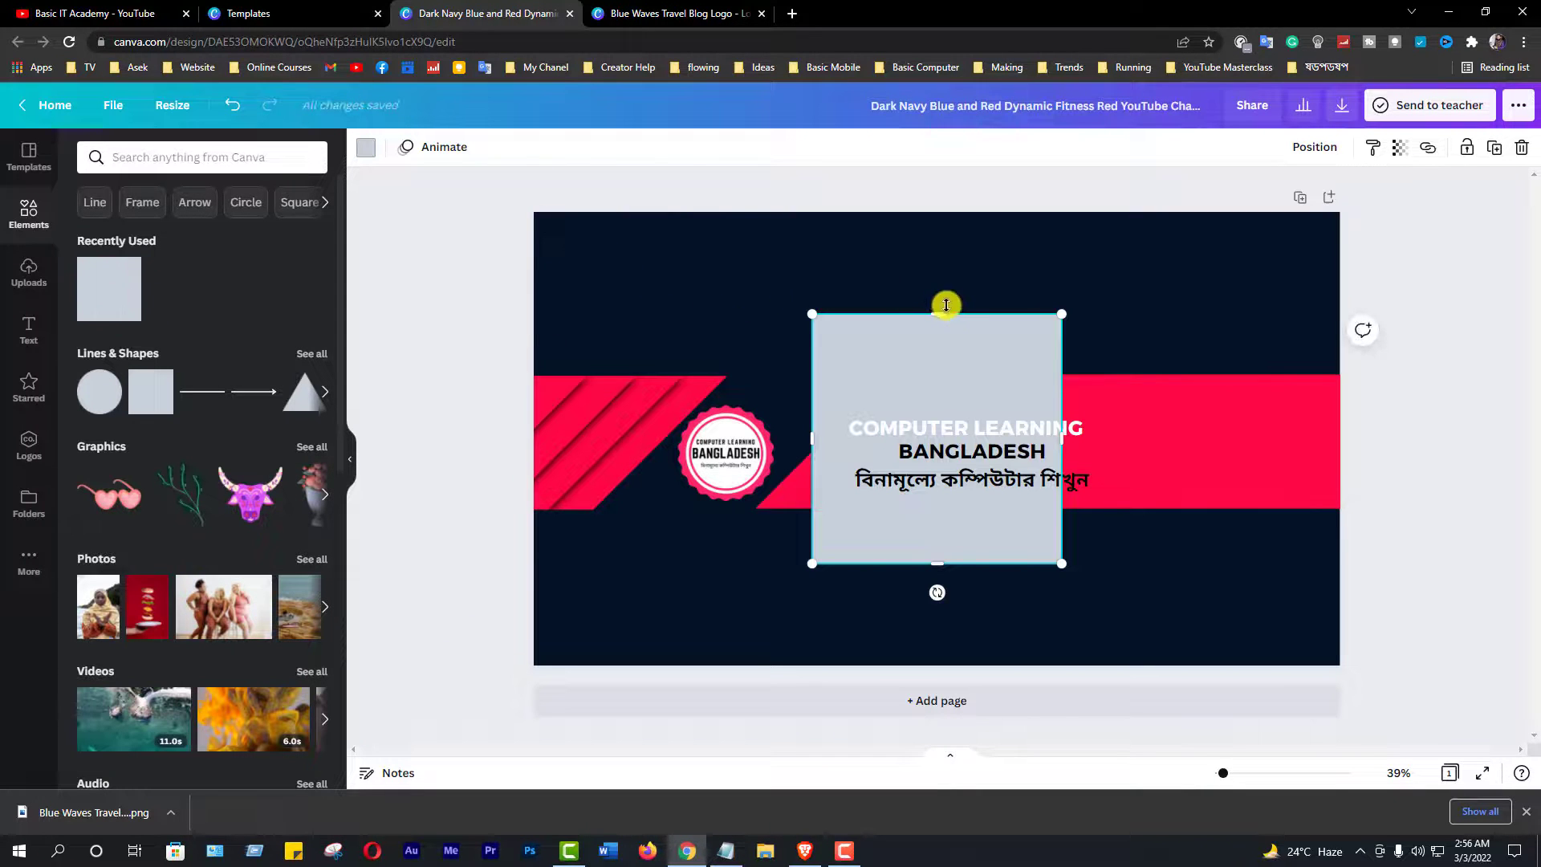
drag(944, 312, 947, 468)
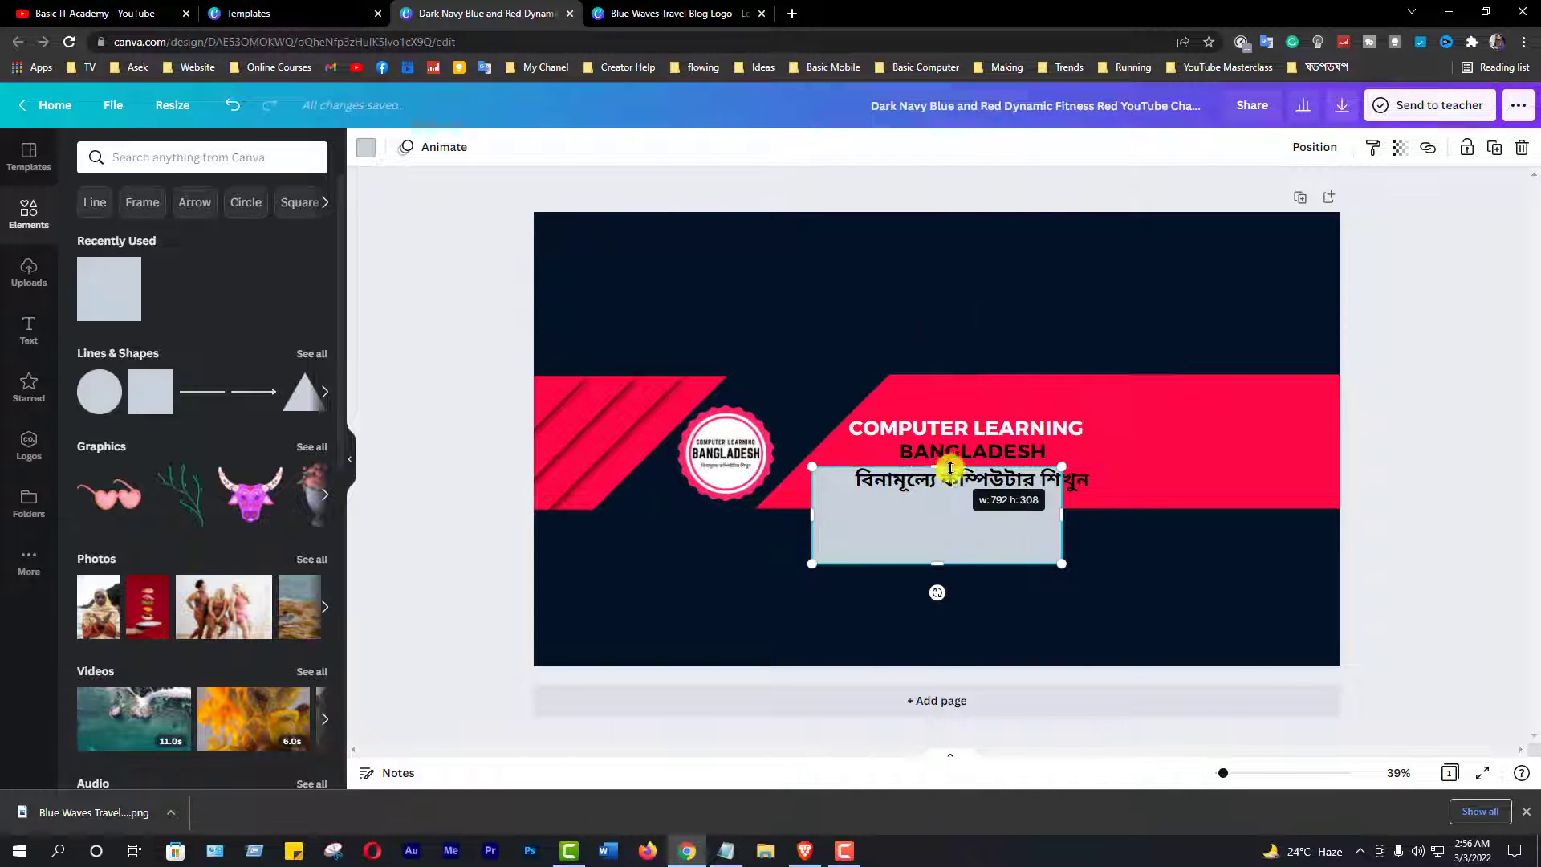
drag(937, 563, 938, 499)
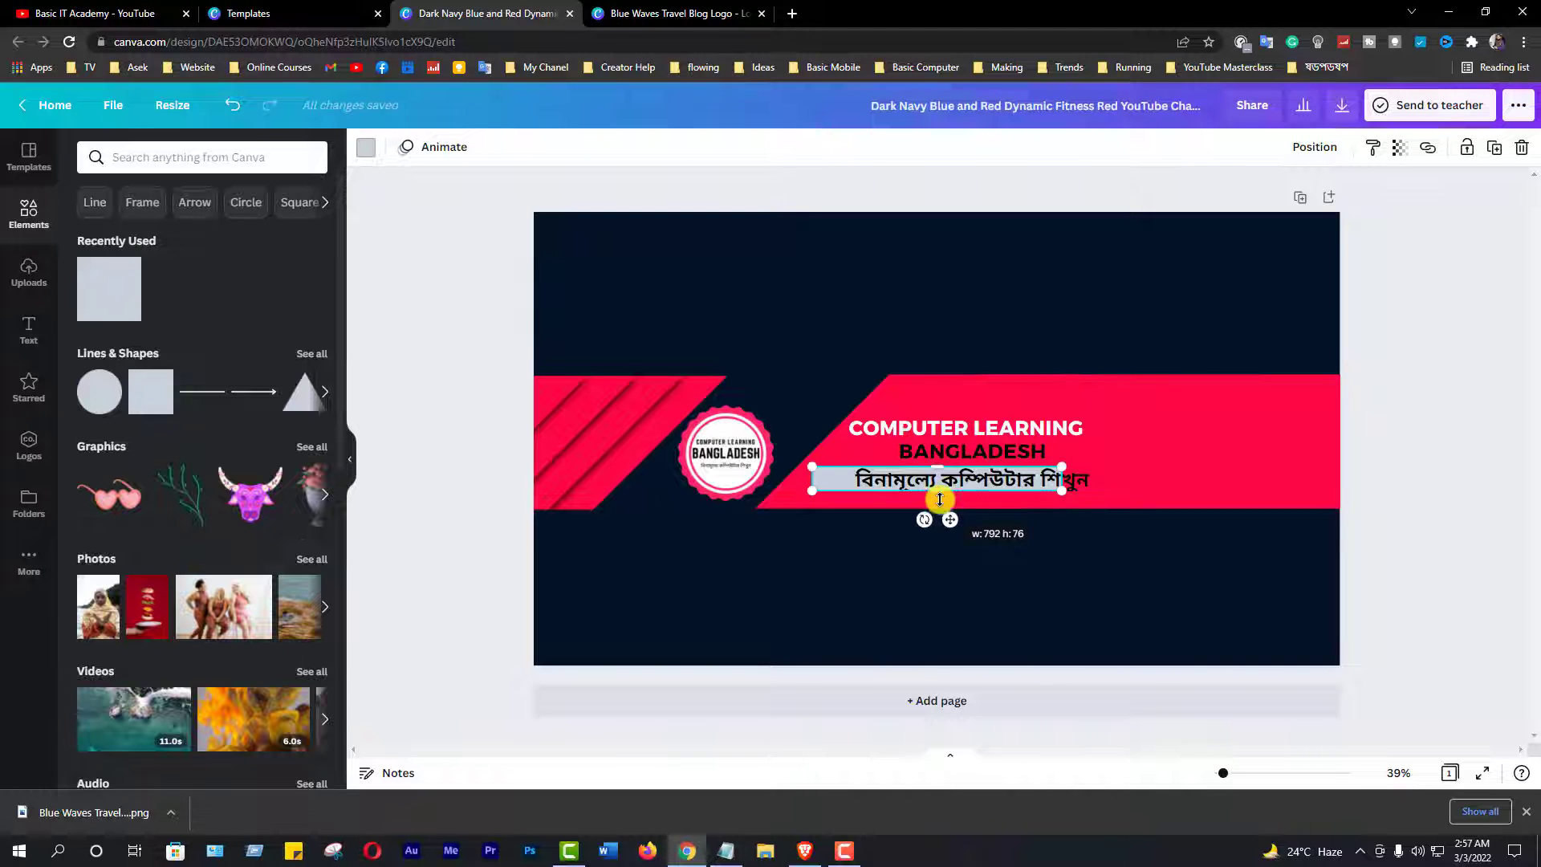
- Fill the bar behind the tagline with the custom green #03F1A3
click(366, 147)
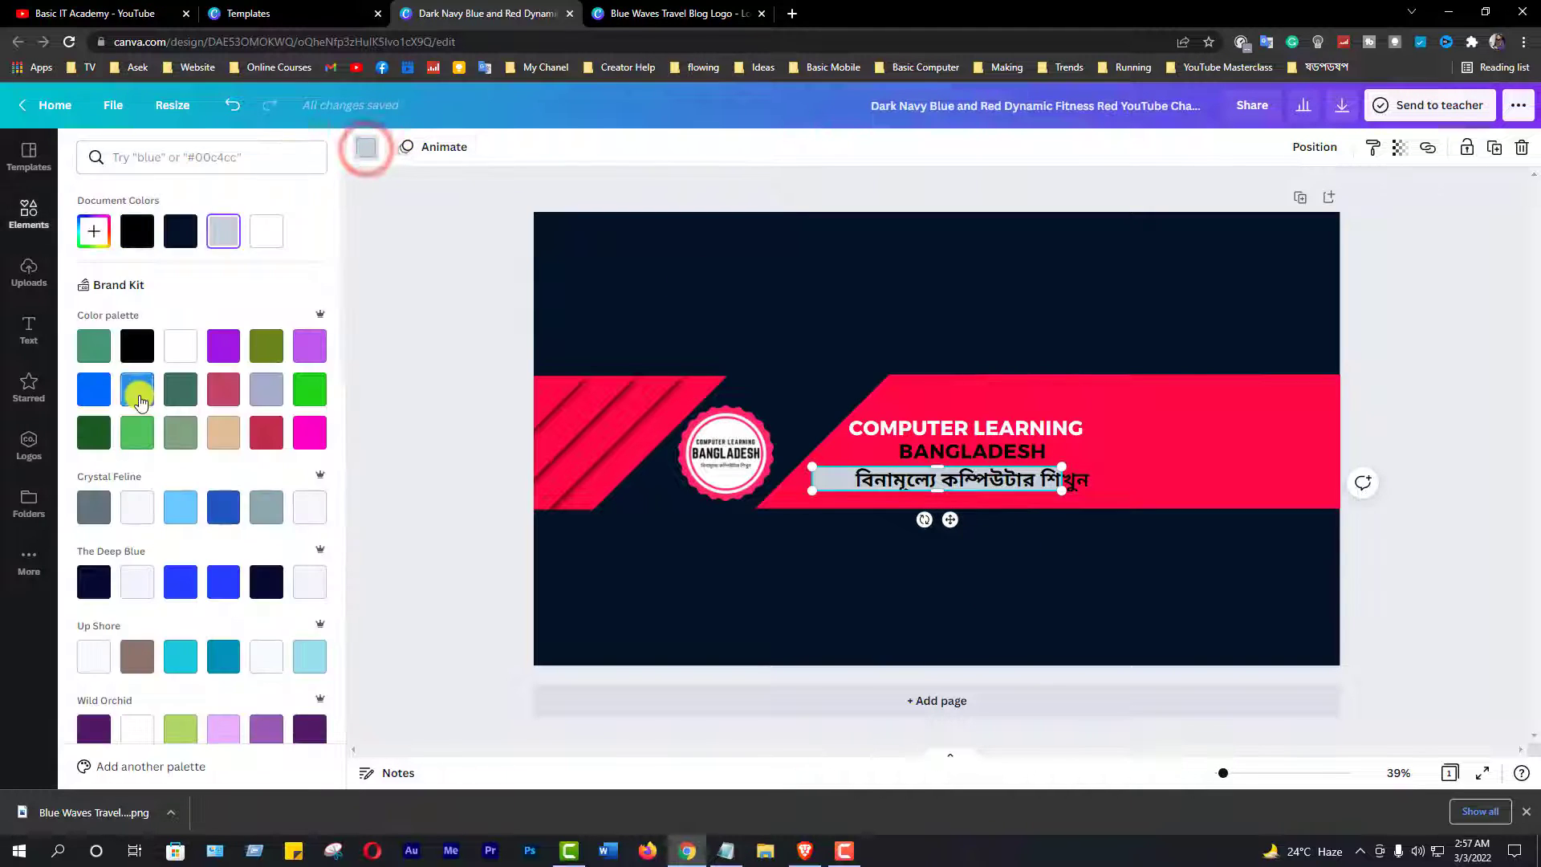
scroll(237, 494, down, 6)
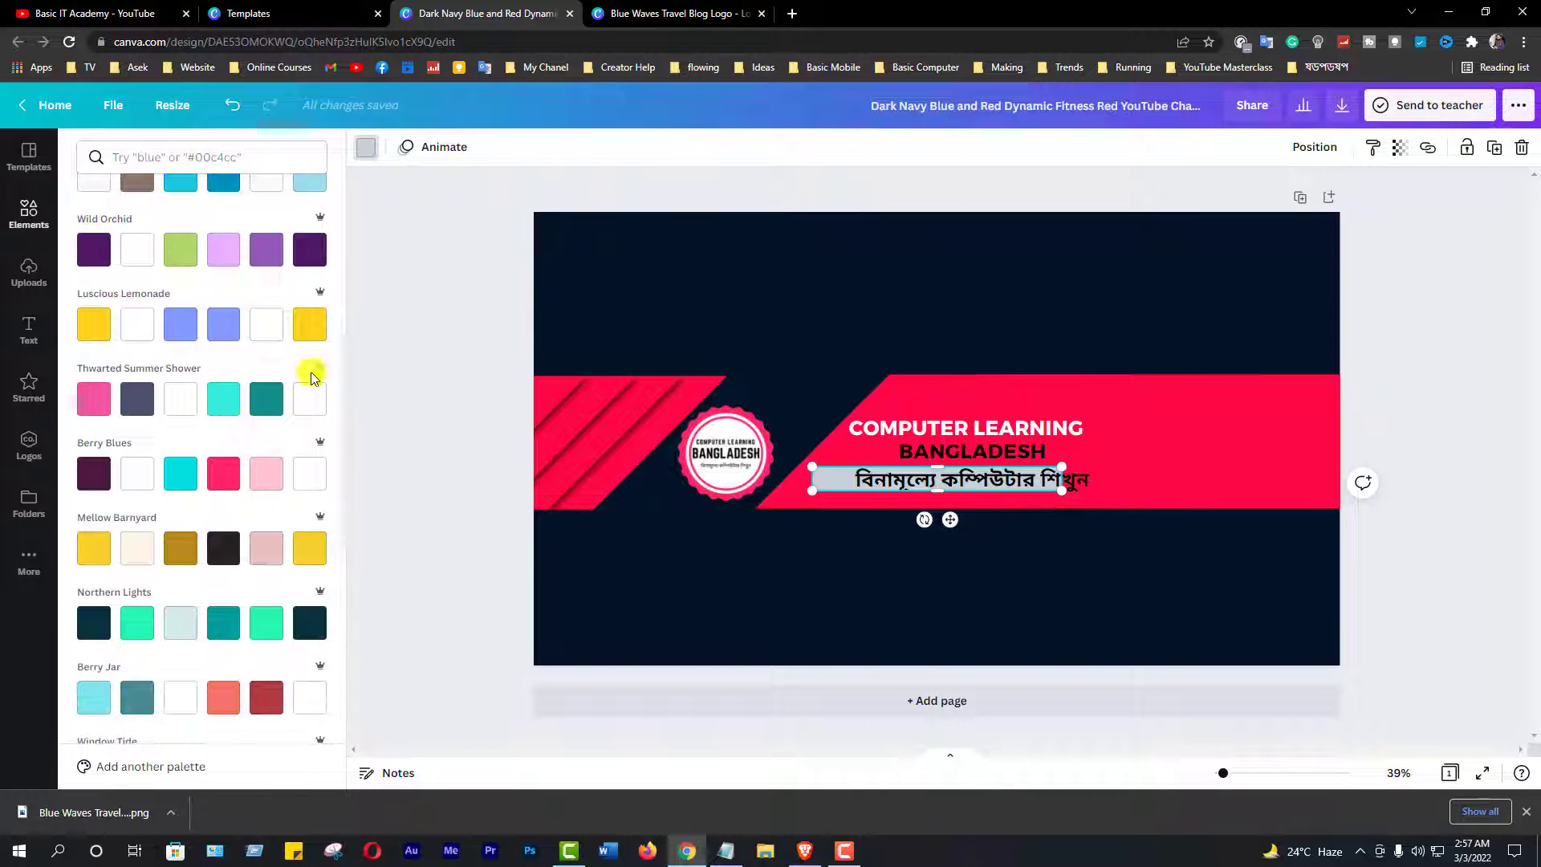
scroll(264, 578, down, 4)
scroll(217, 530, up, 10)
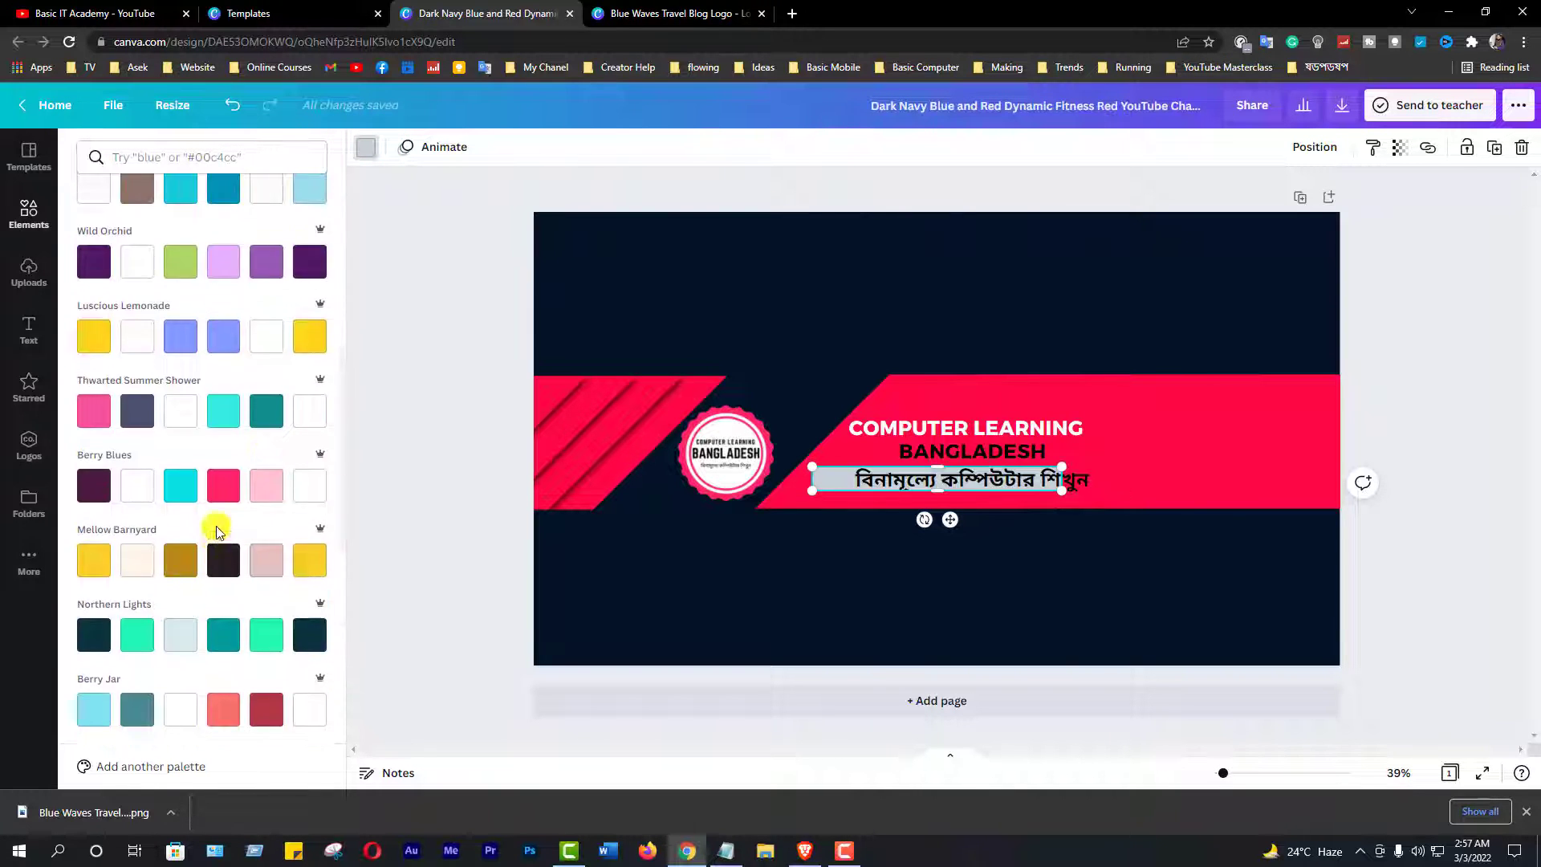
click(94, 231)
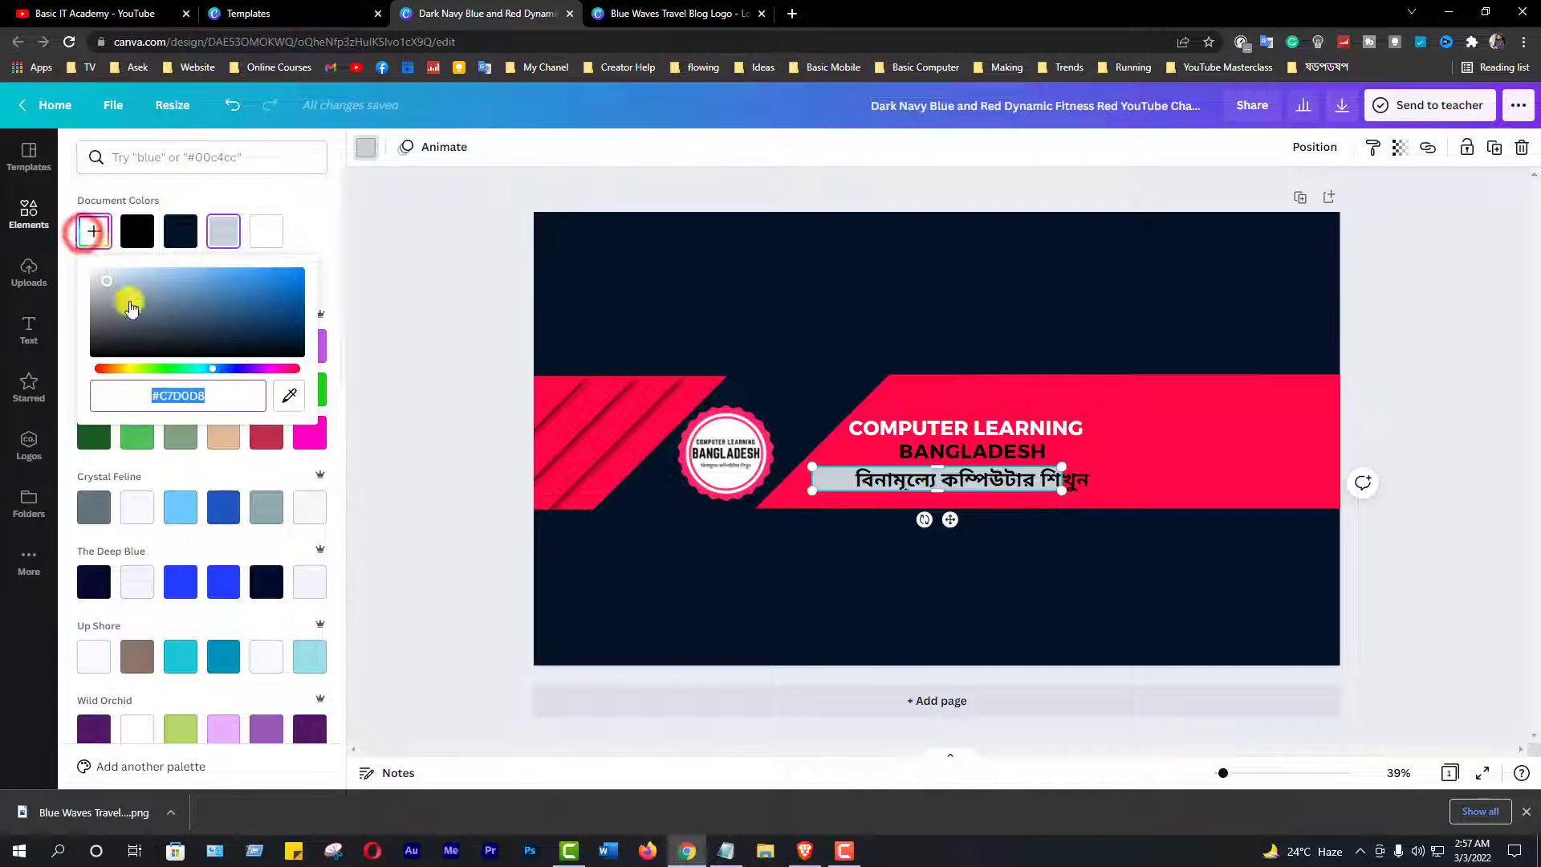
click(129, 369)
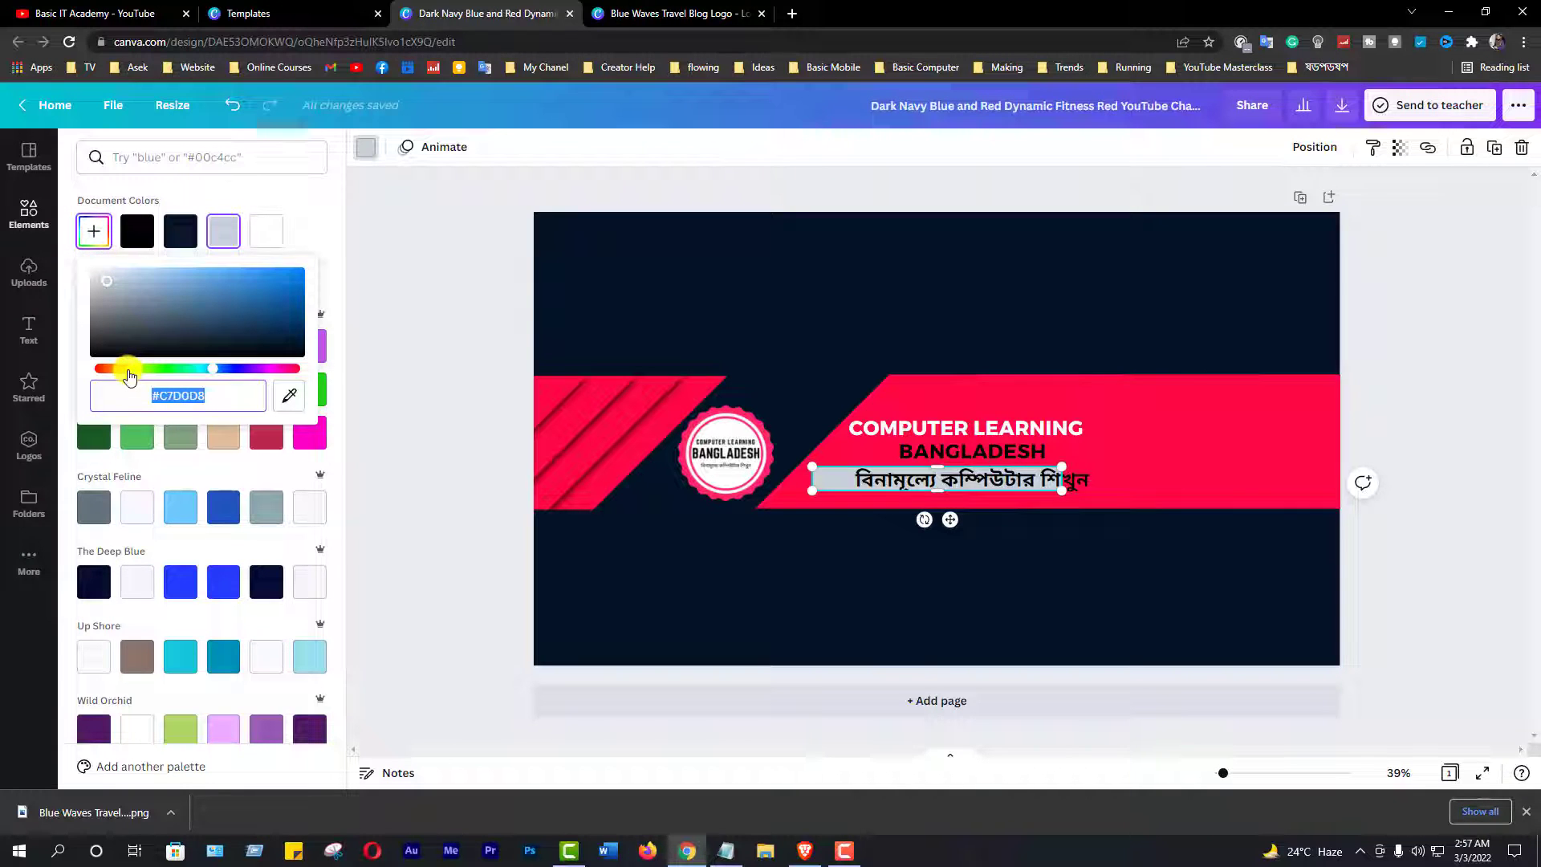
click(303, 273)
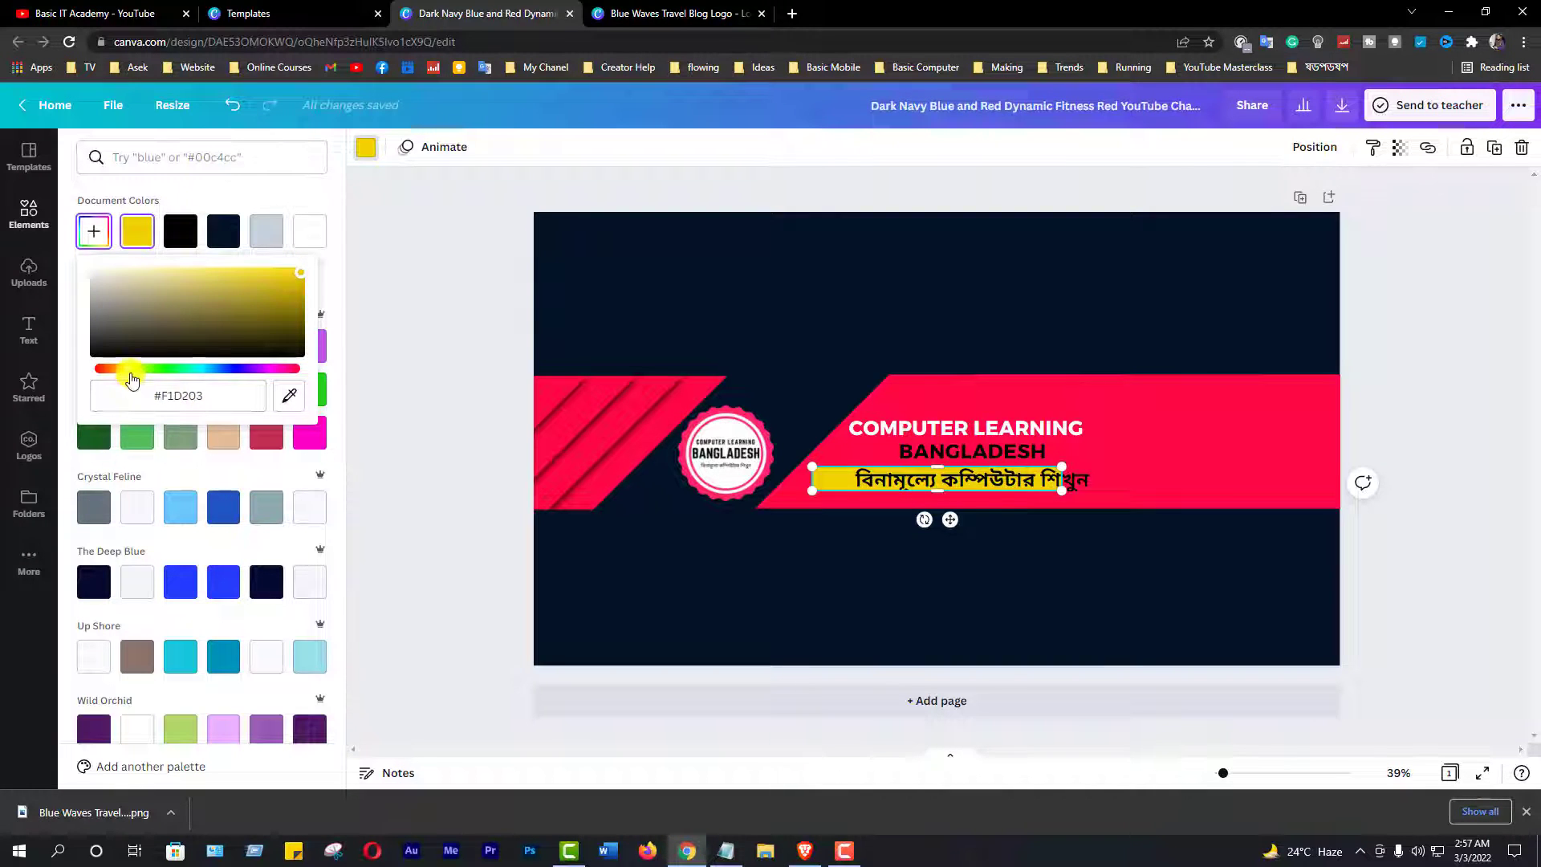
drag(133, 374, 185, 372)
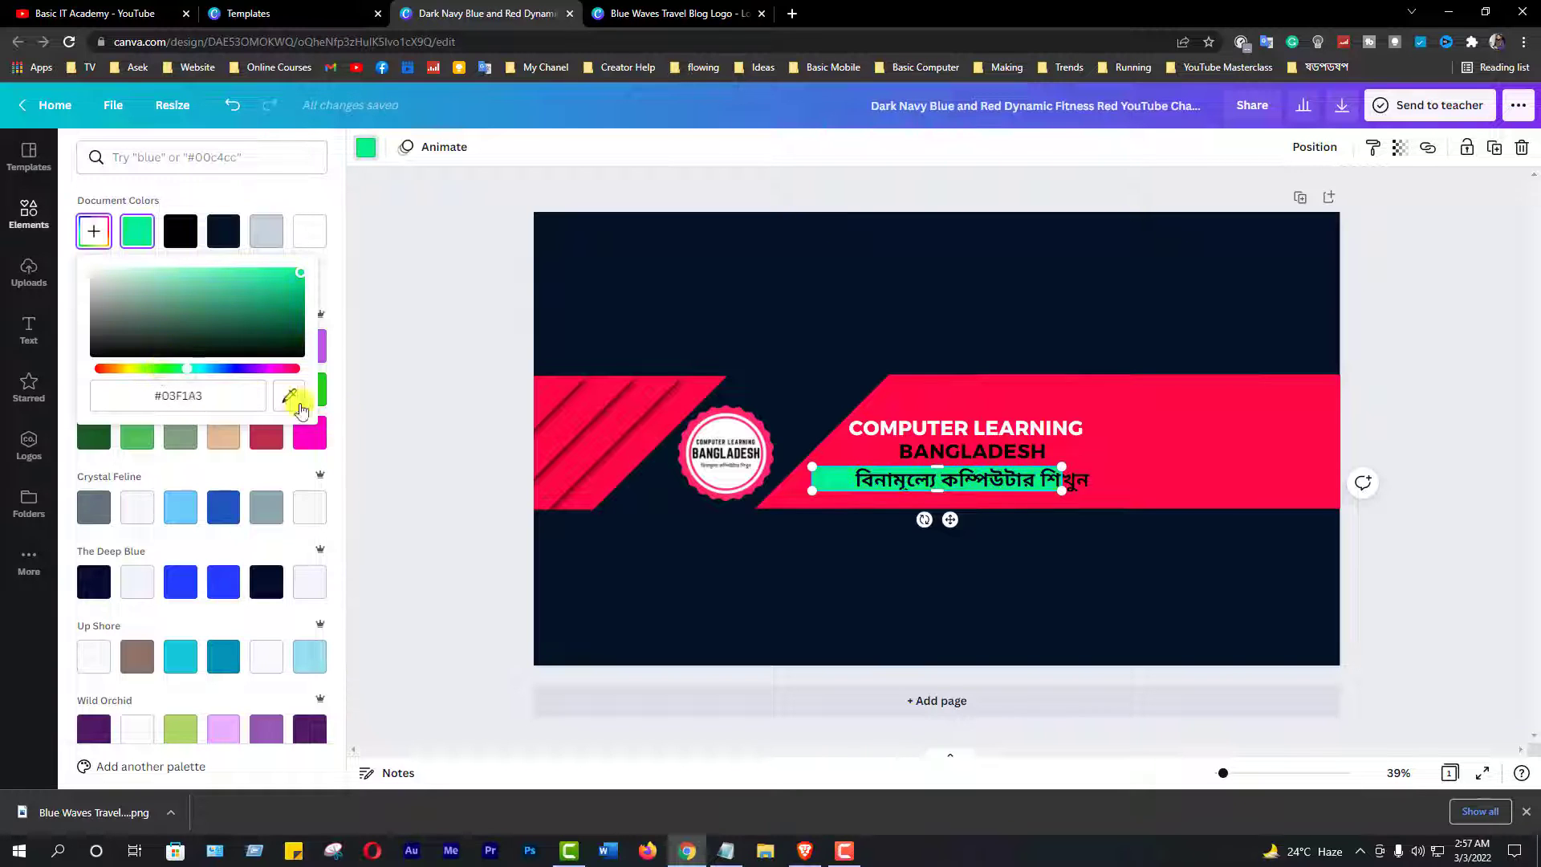
click(396, 438)
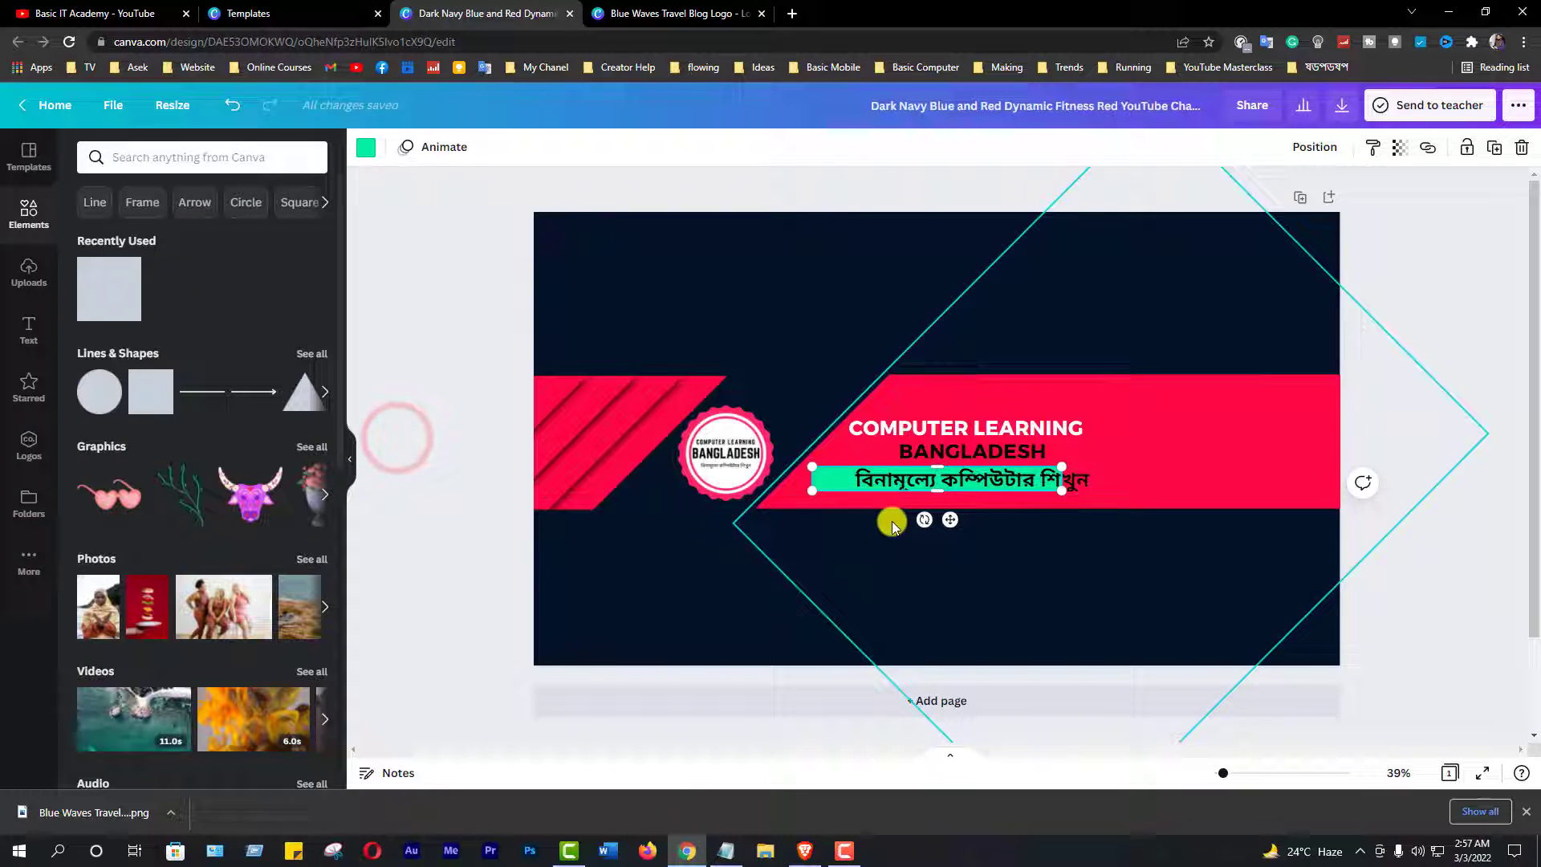
- Shift the green bar to the right so that it backs the whole Bengali tagline
click(831, 482)
drag(832, 484, 867, 480)
click(936, 310)
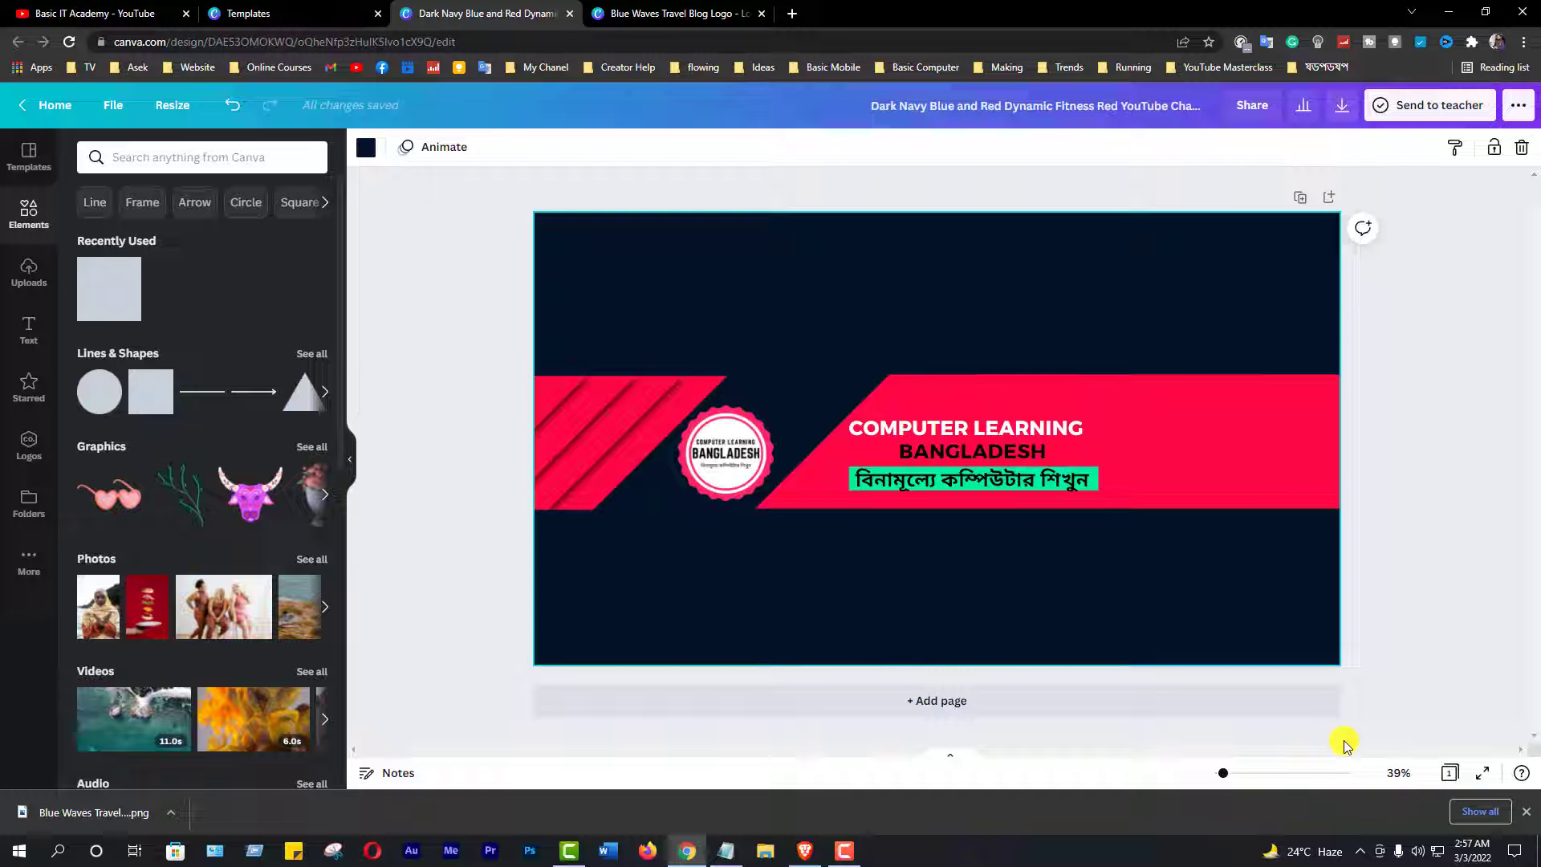
click(746, 606)
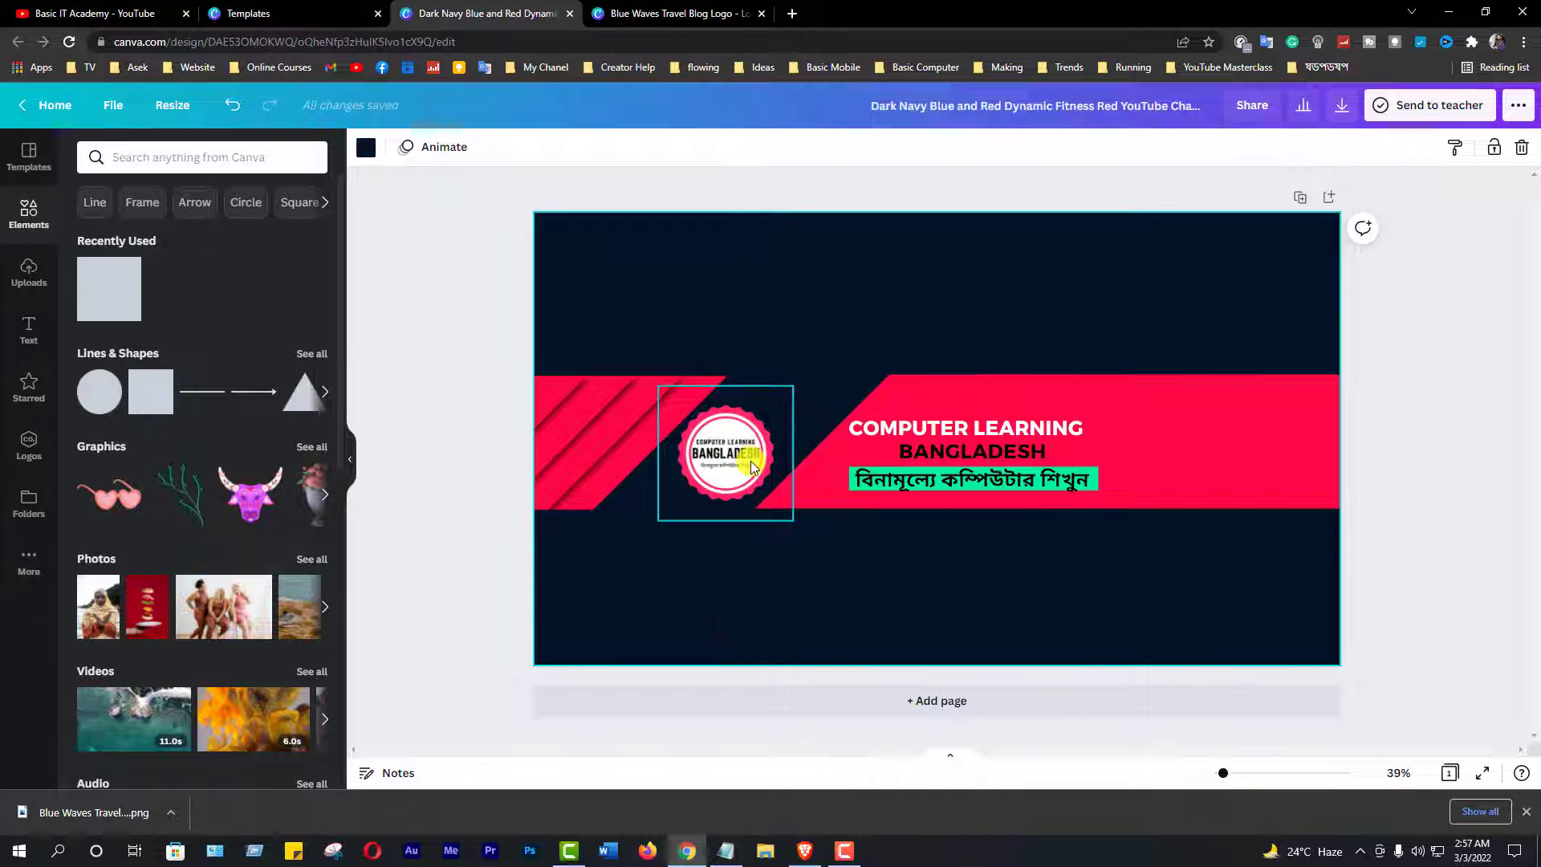
click(707, 568)
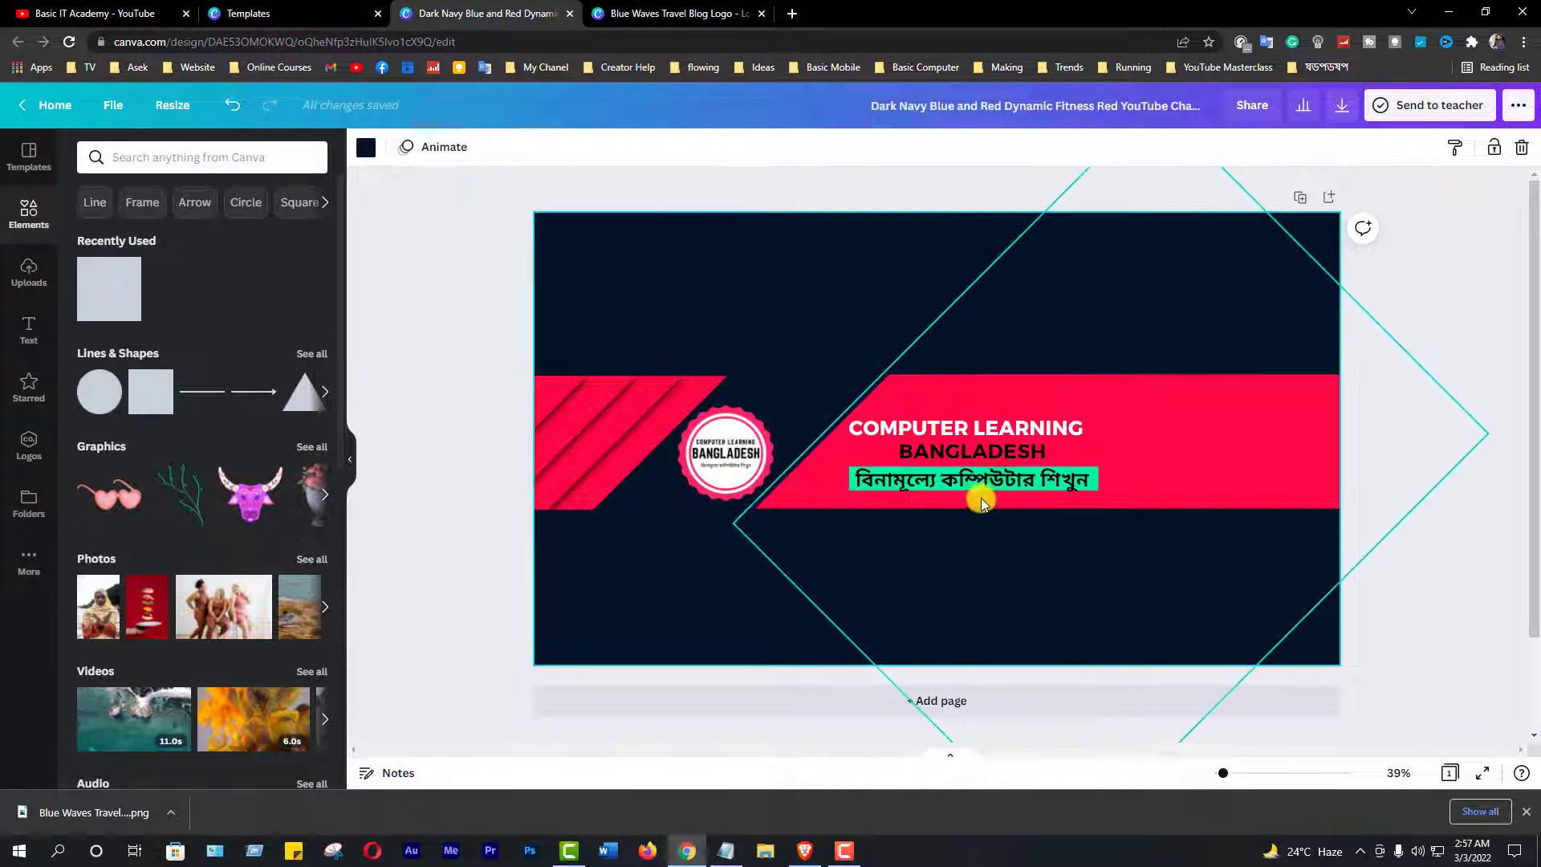
click(1089, 567)
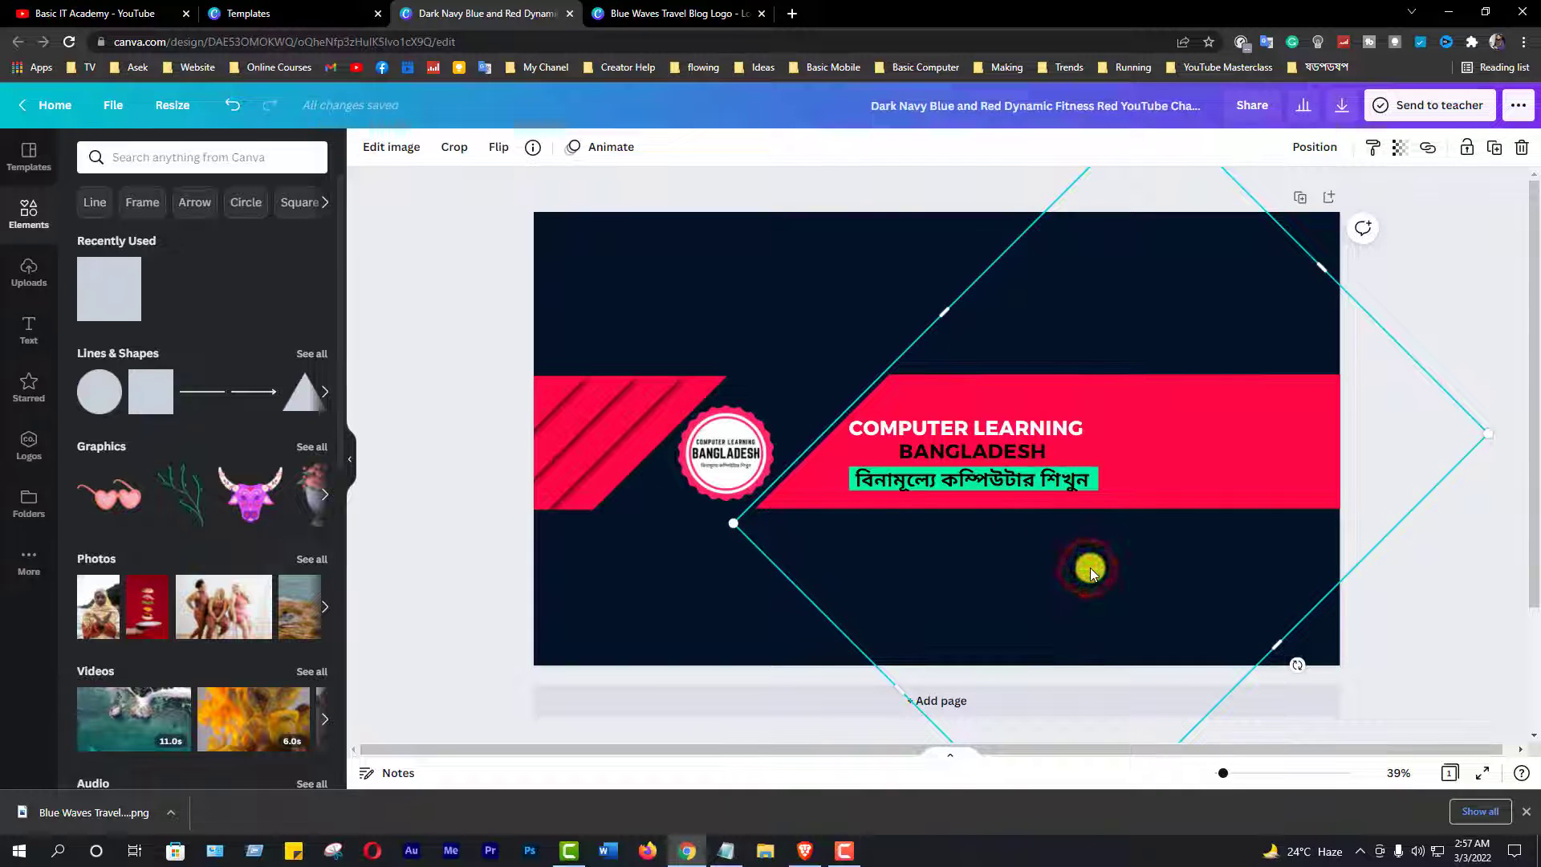
click(849, 264)
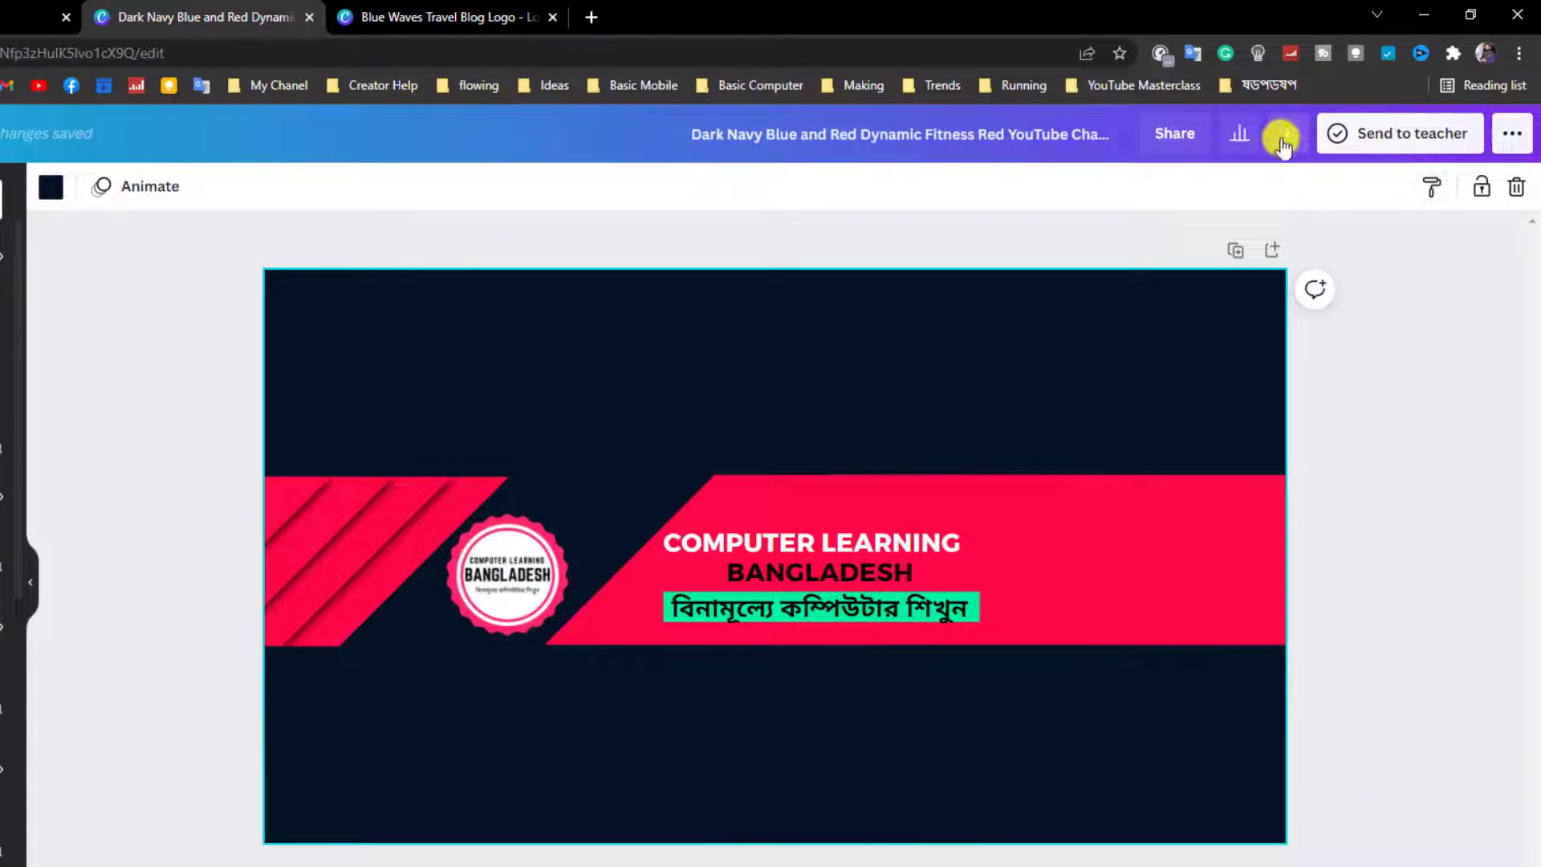
- Download the finished banner as a PNG at size 1, 2560 × 1440 px
click(1289, 137)
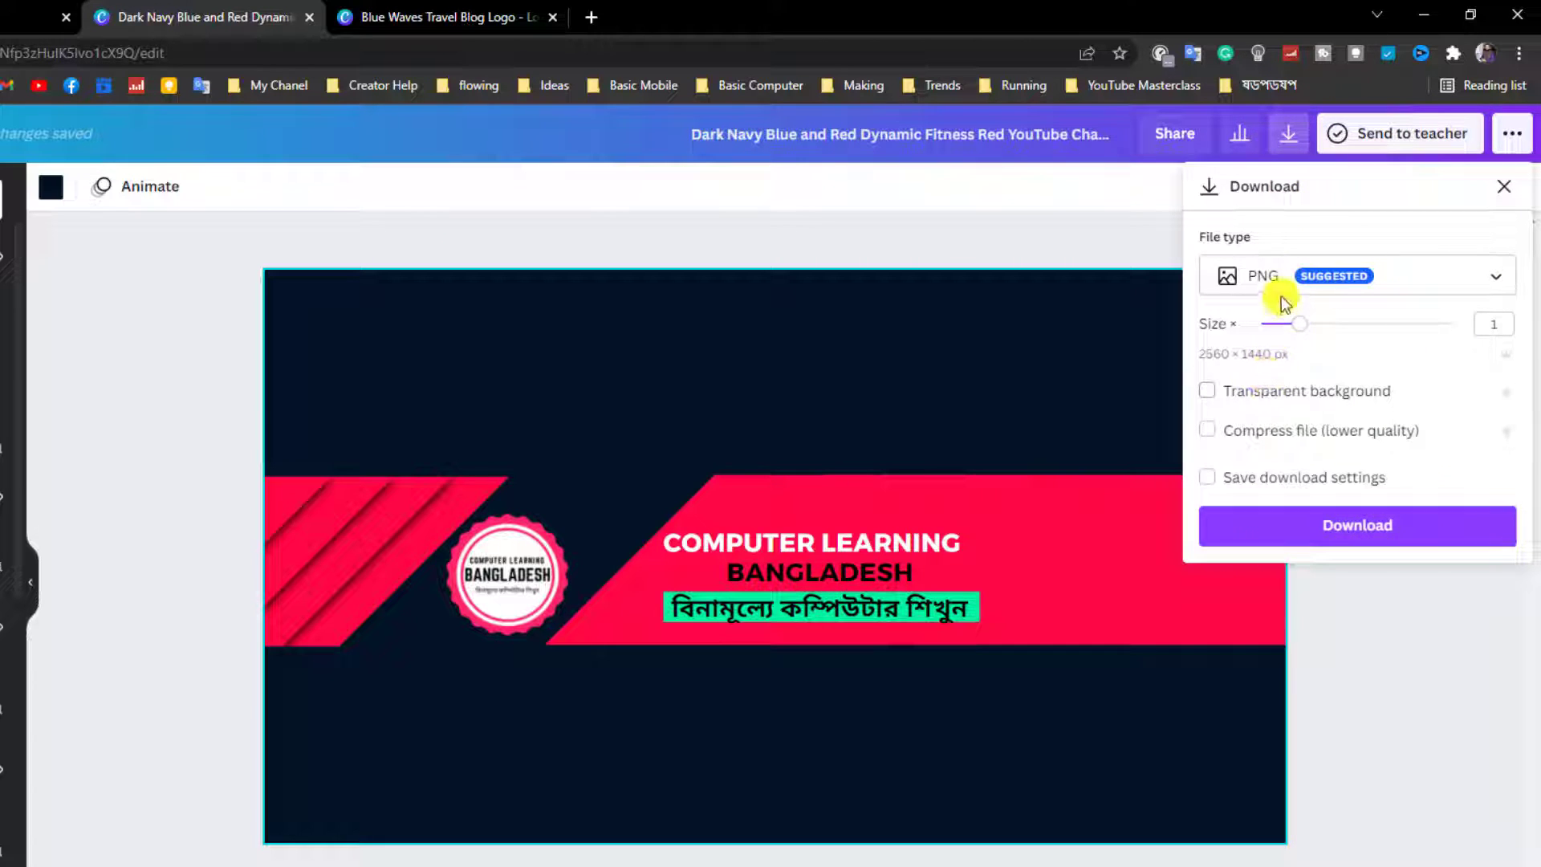
click(1469, 277)
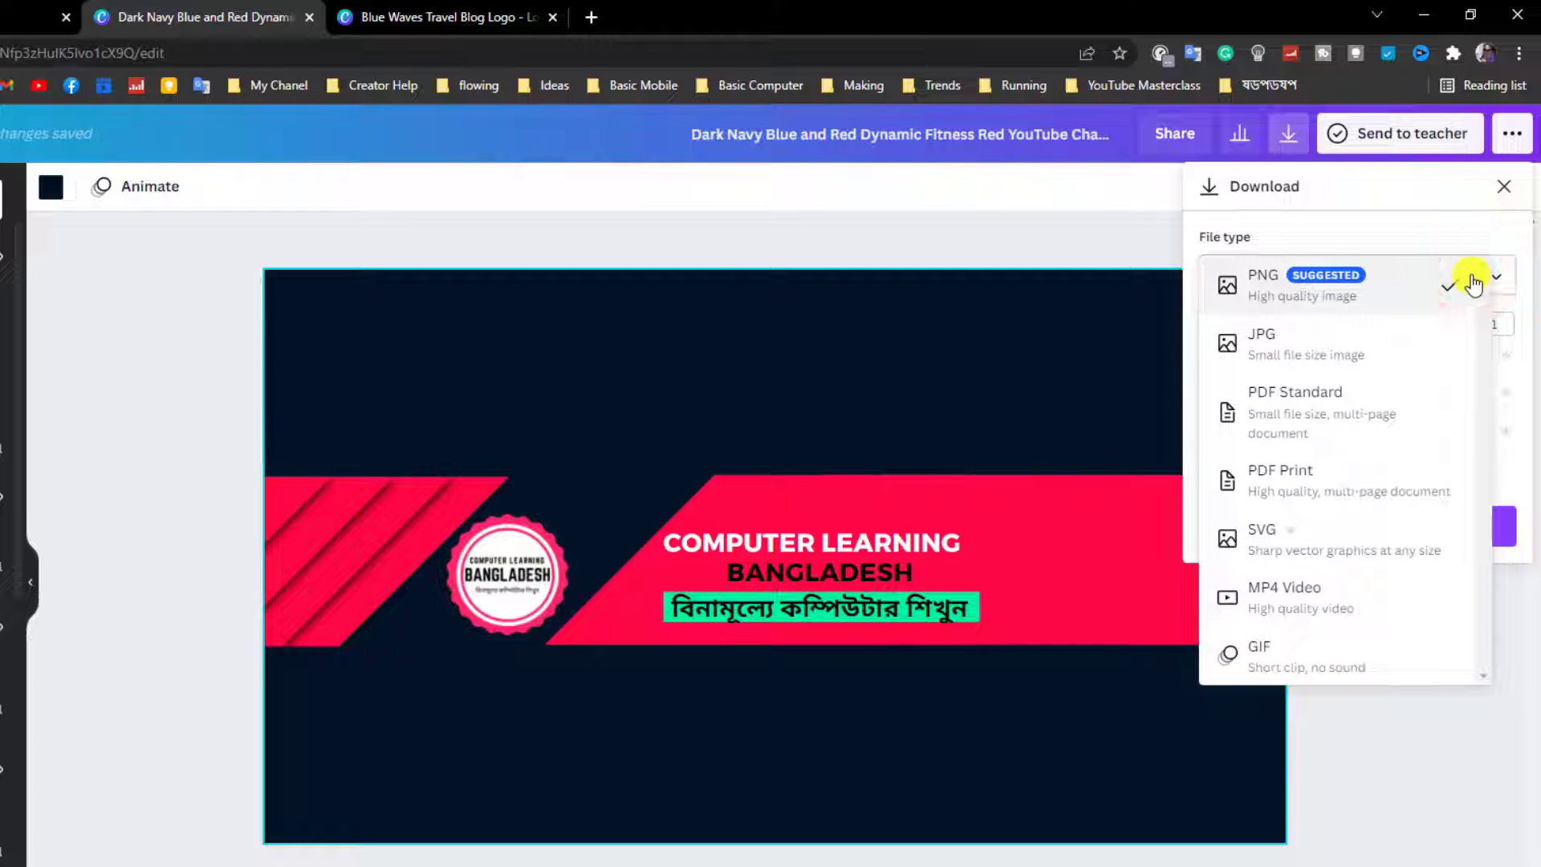
click(1447, 229)
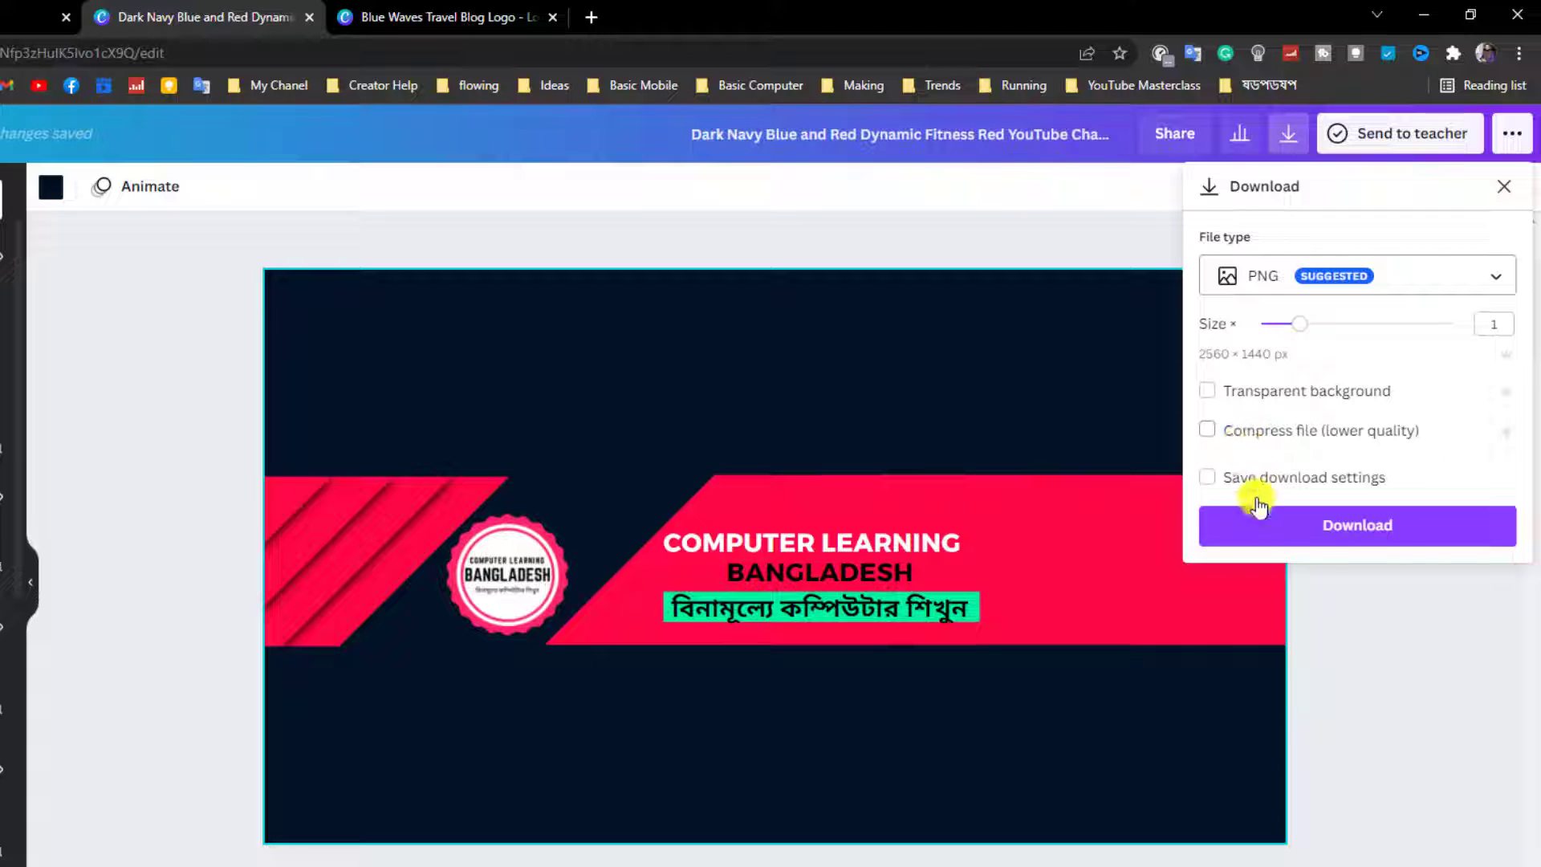
click(1368, 527)
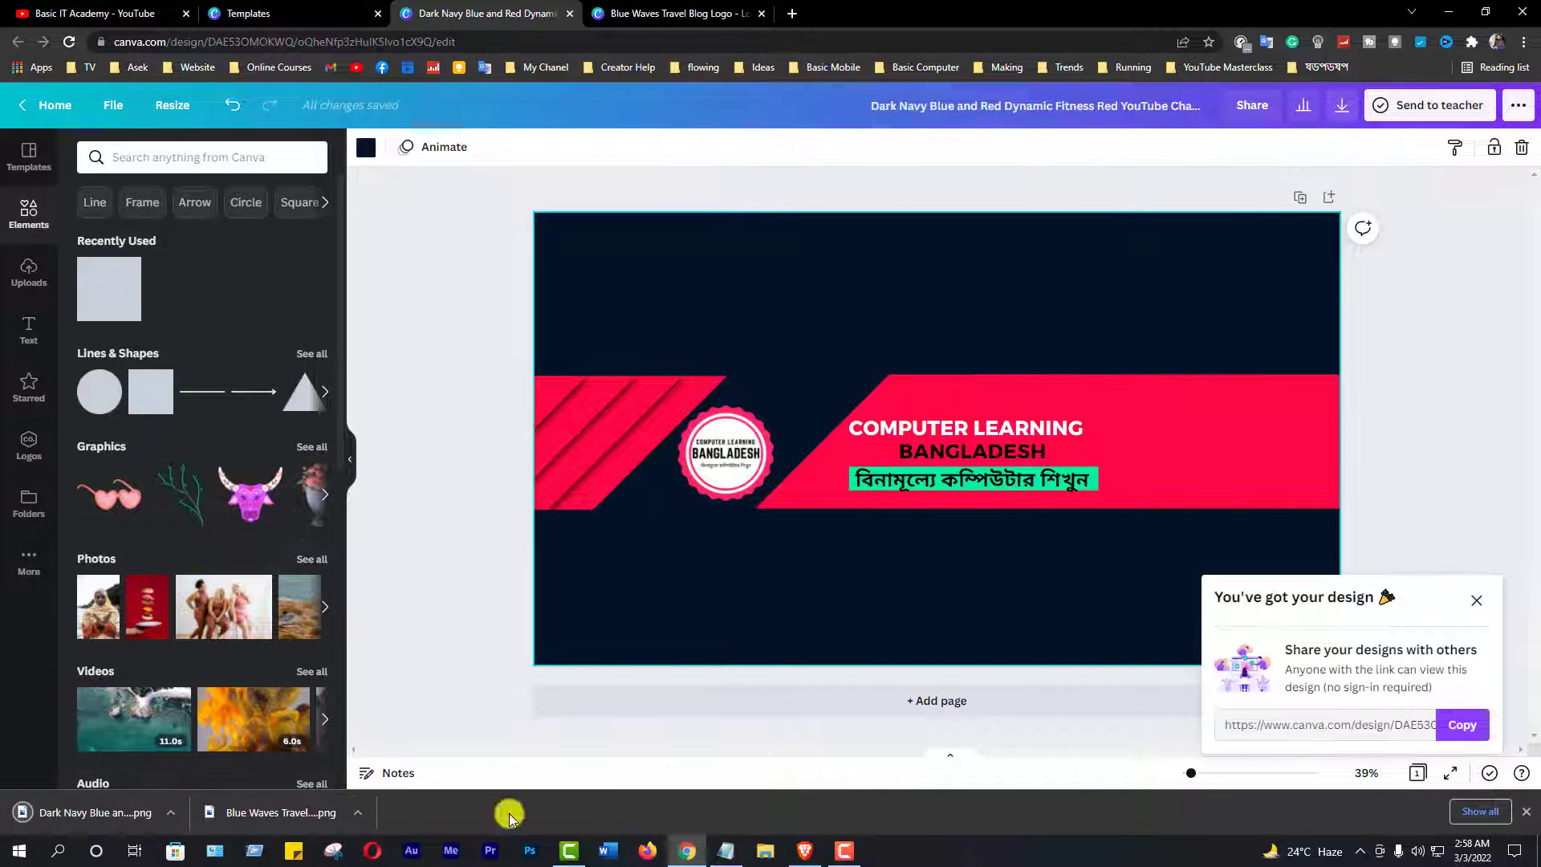
- Show the downloaded banner PNG in its folder, view the image full size, and close the viewer
click(172, 815)
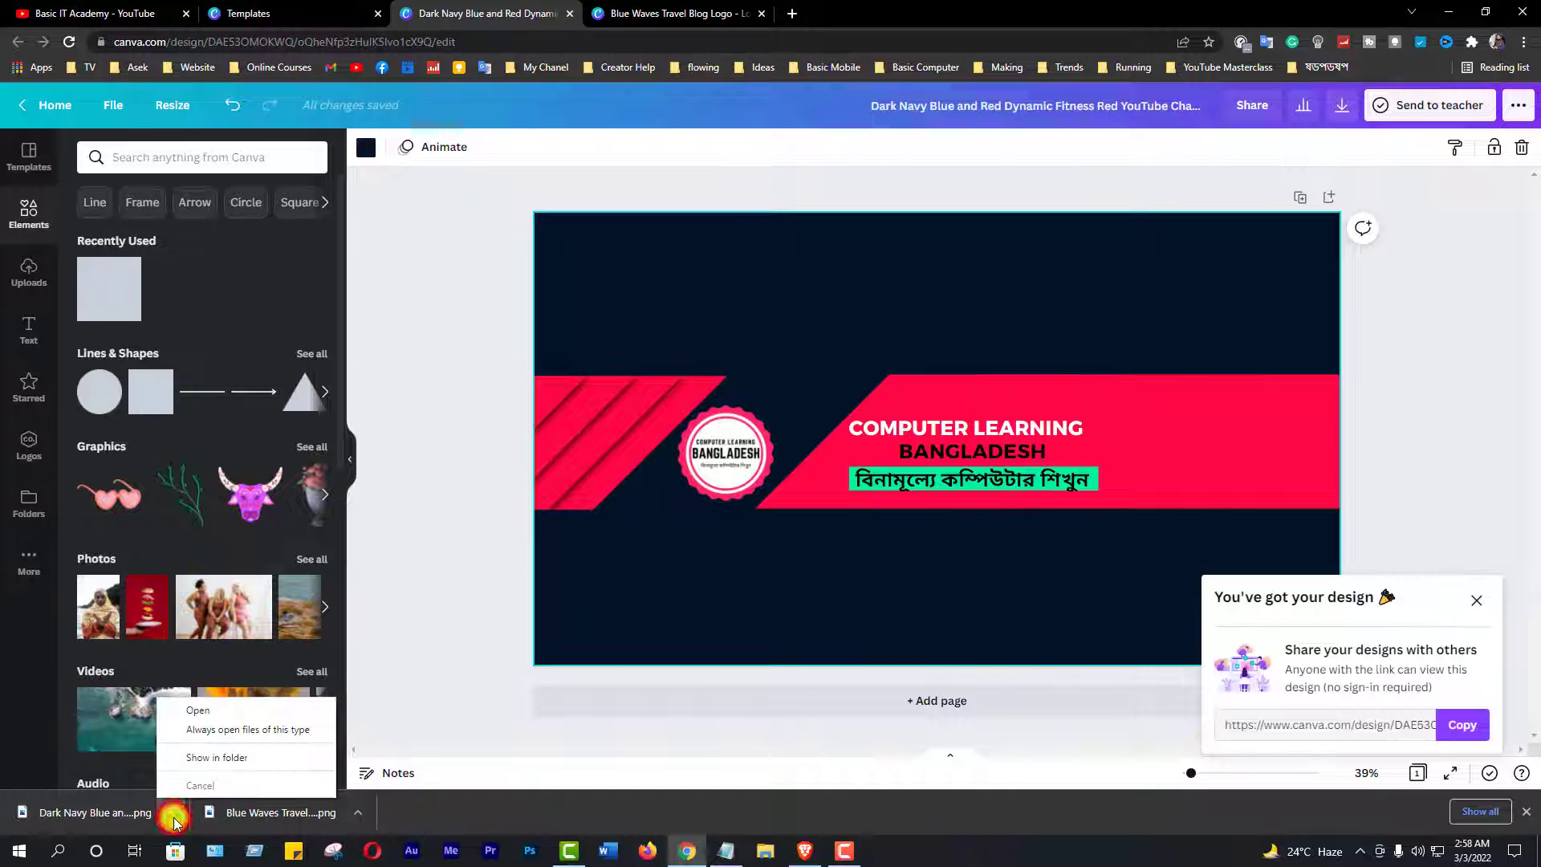
click(217, 757)
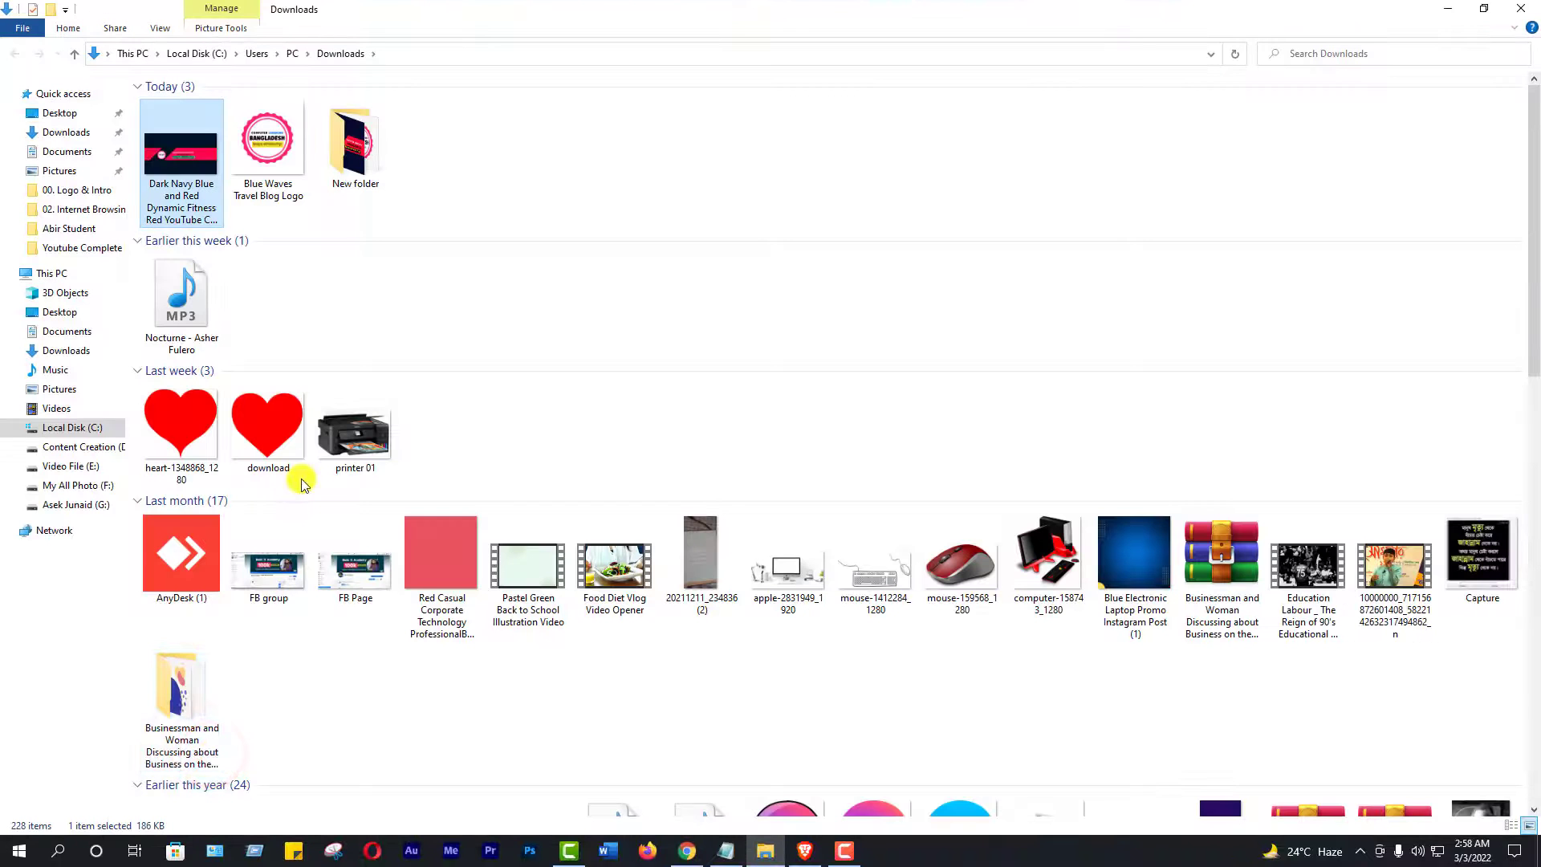
double_click(184, 156)
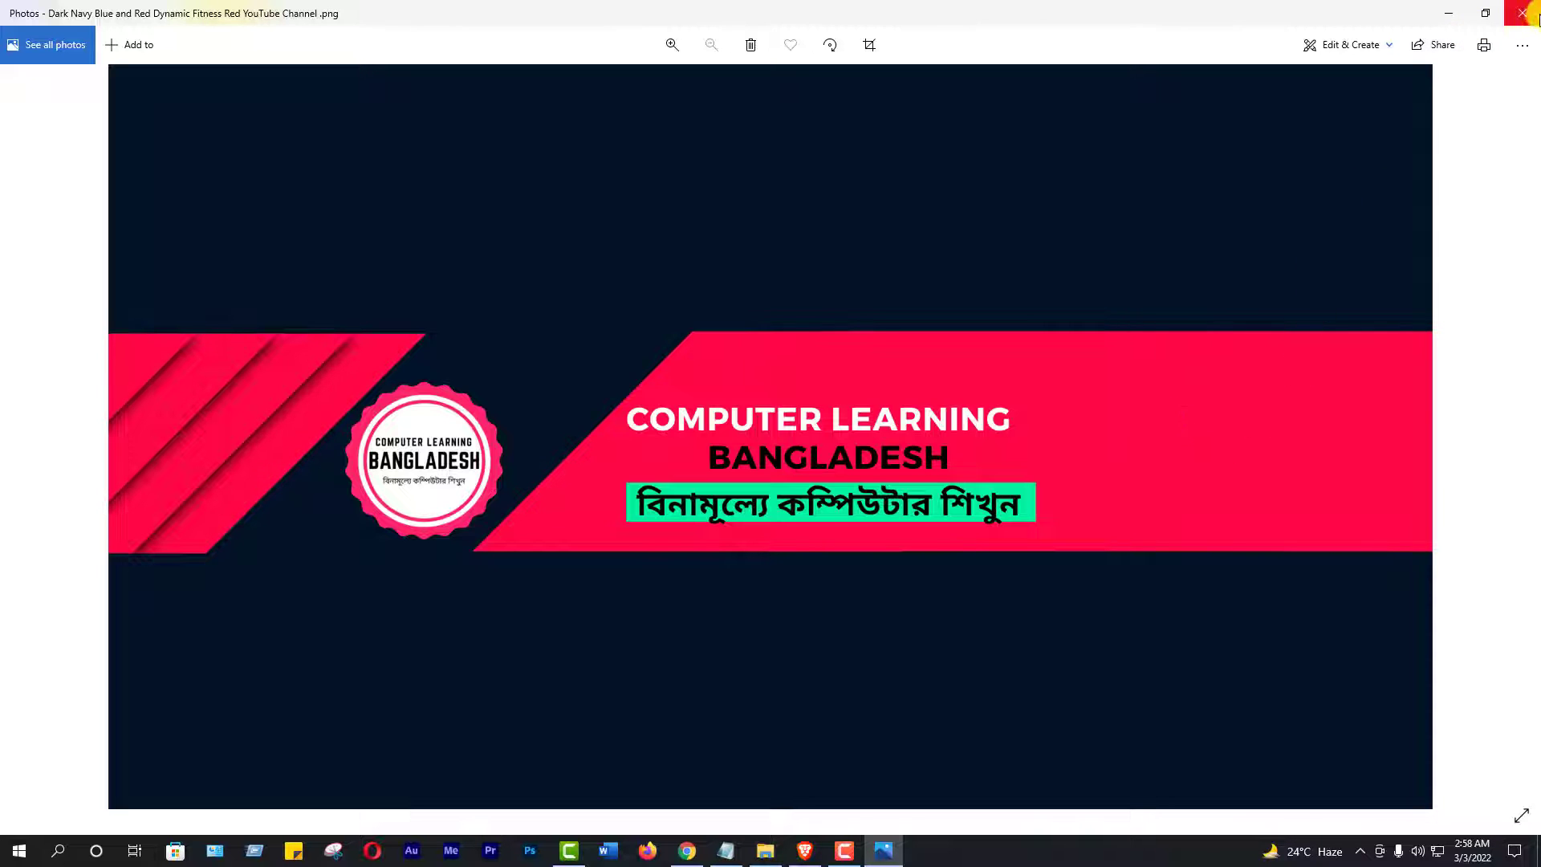
click(1529, 20)
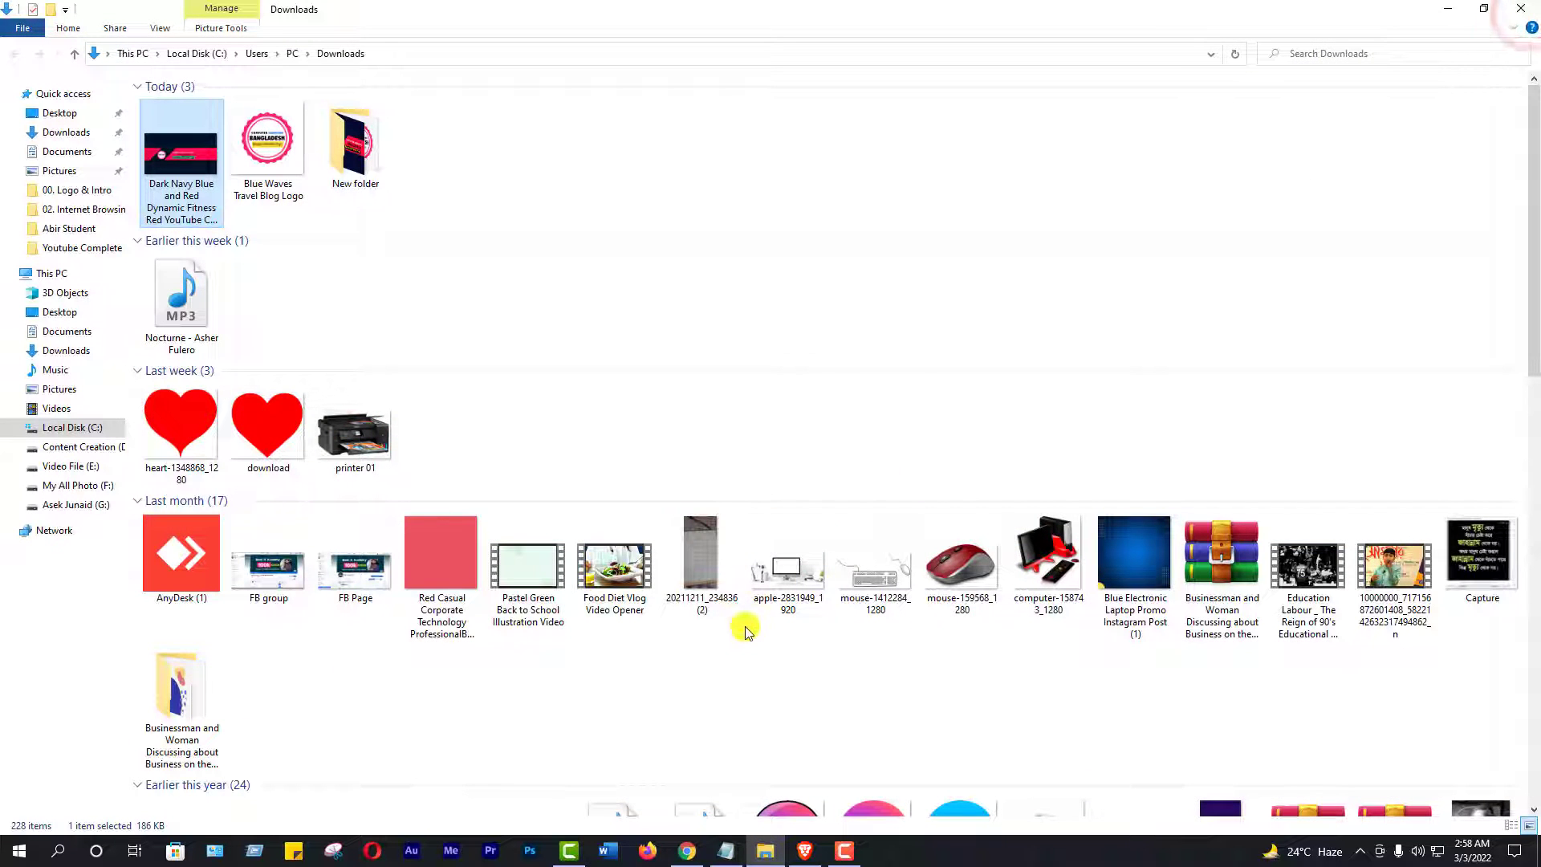
click(691, 855)
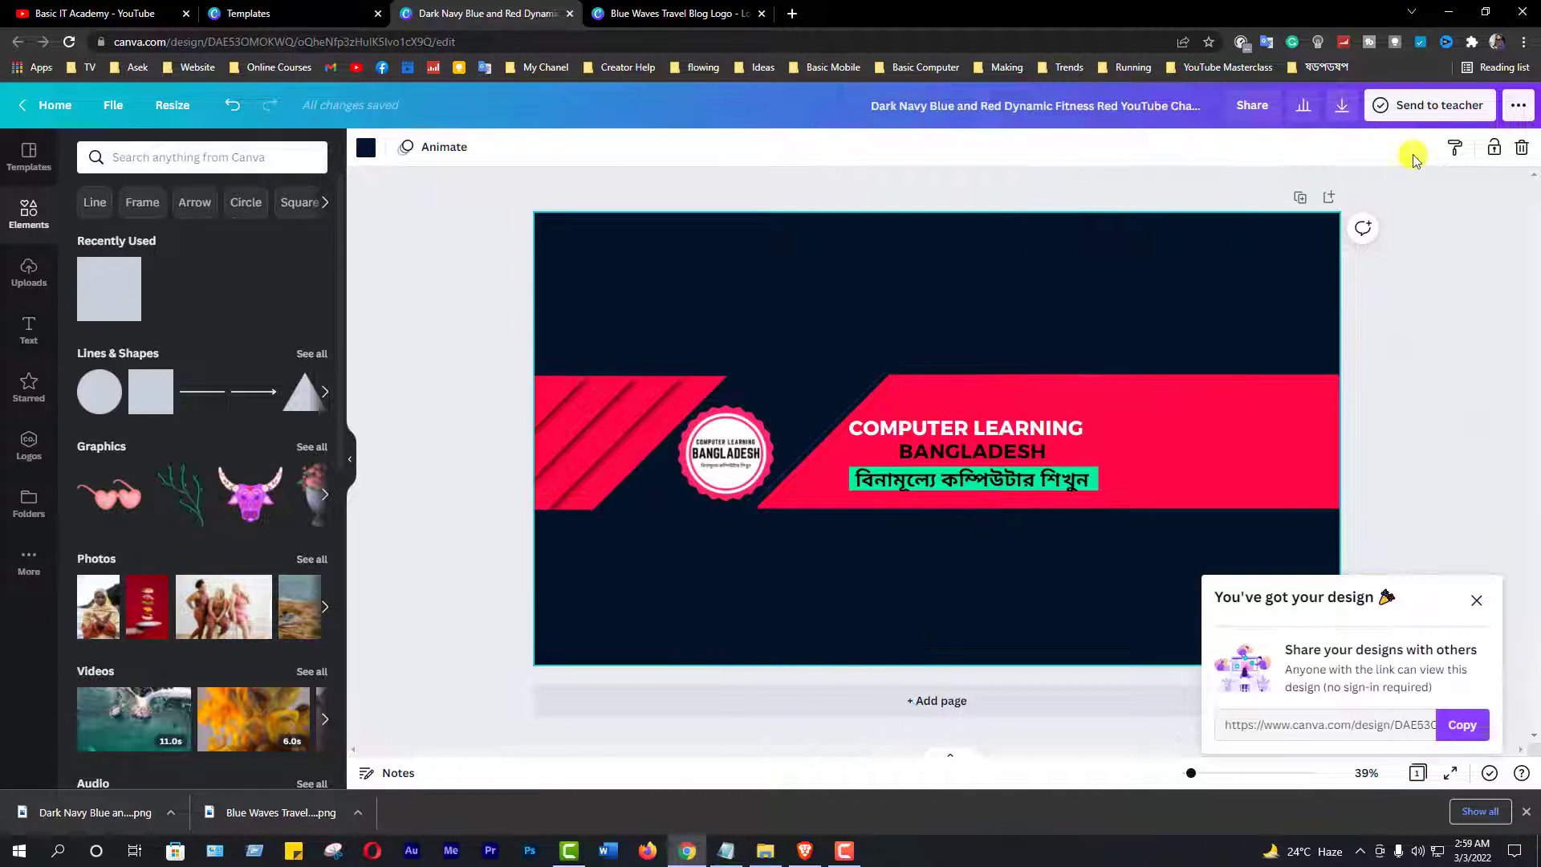
click(1450, 12)
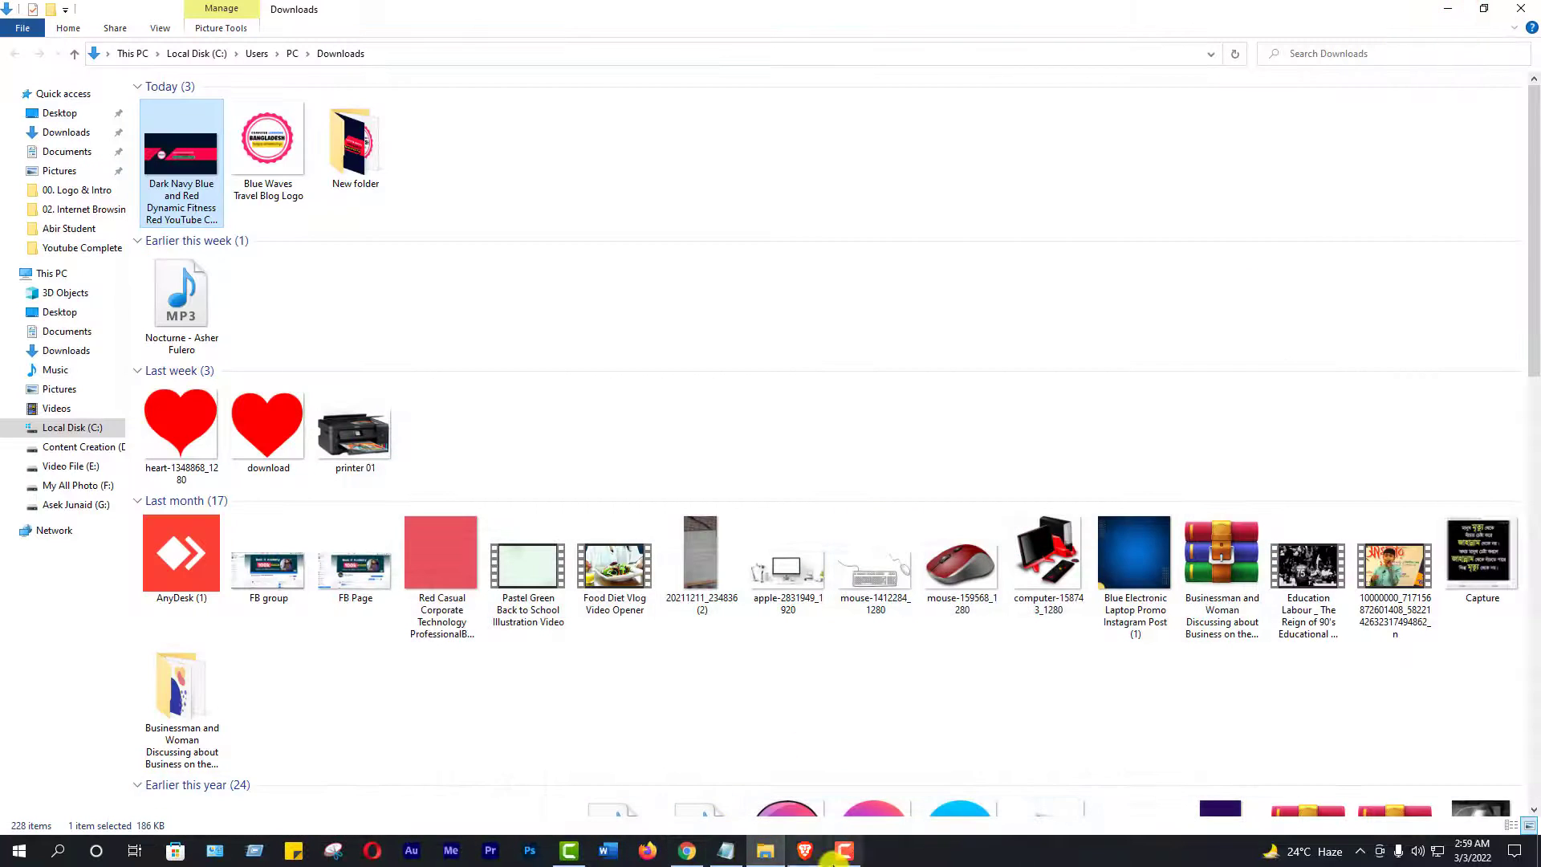
click(805, 853)
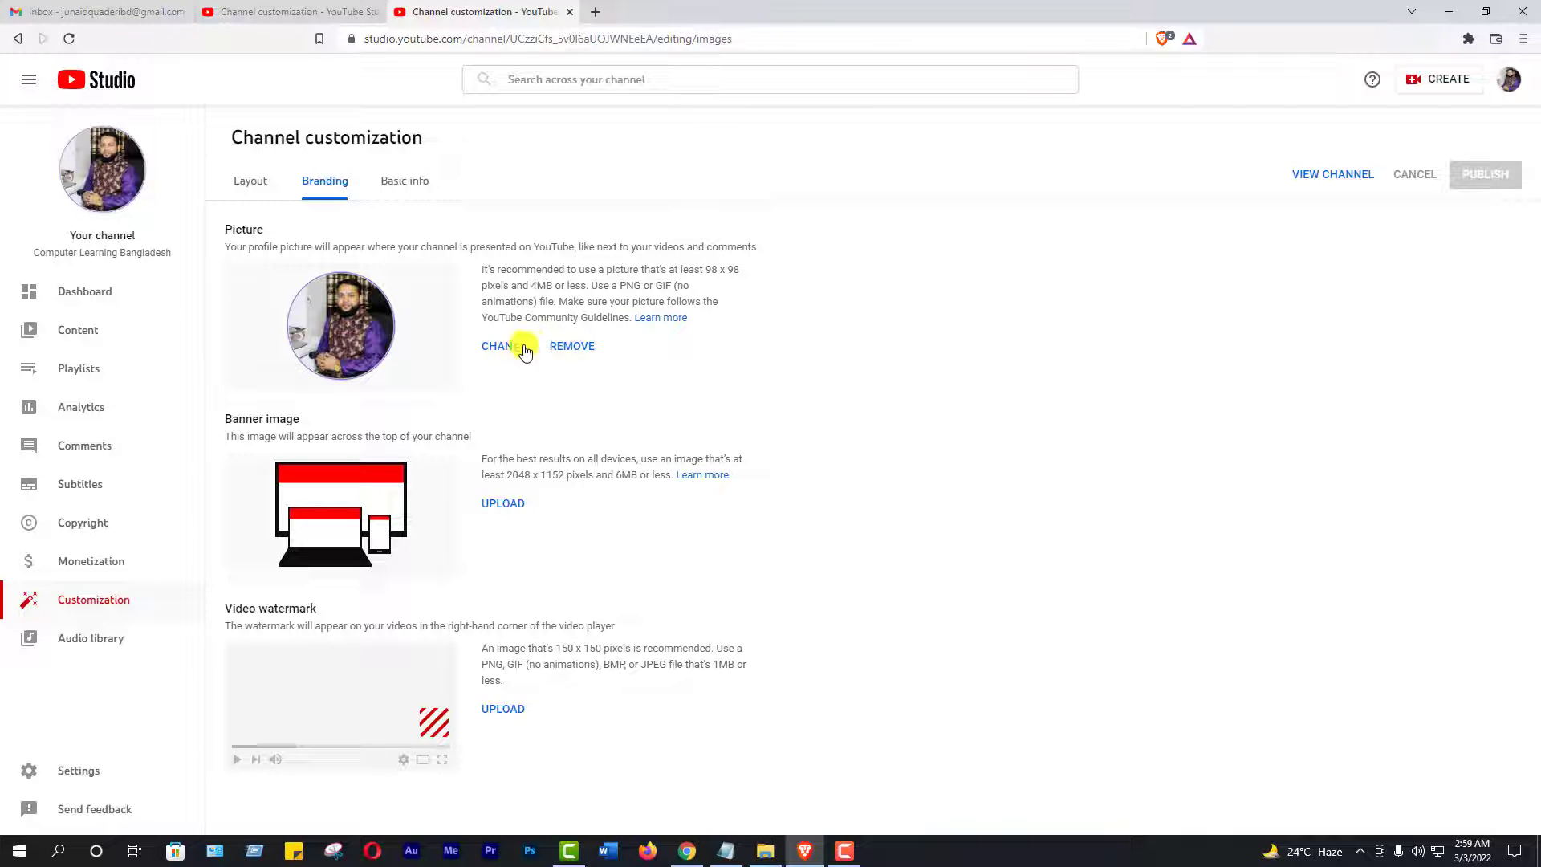
- Remove the current profile picture and upload Blue Waves Travel Blog Logo from Downloads in its place
click(582, 347)
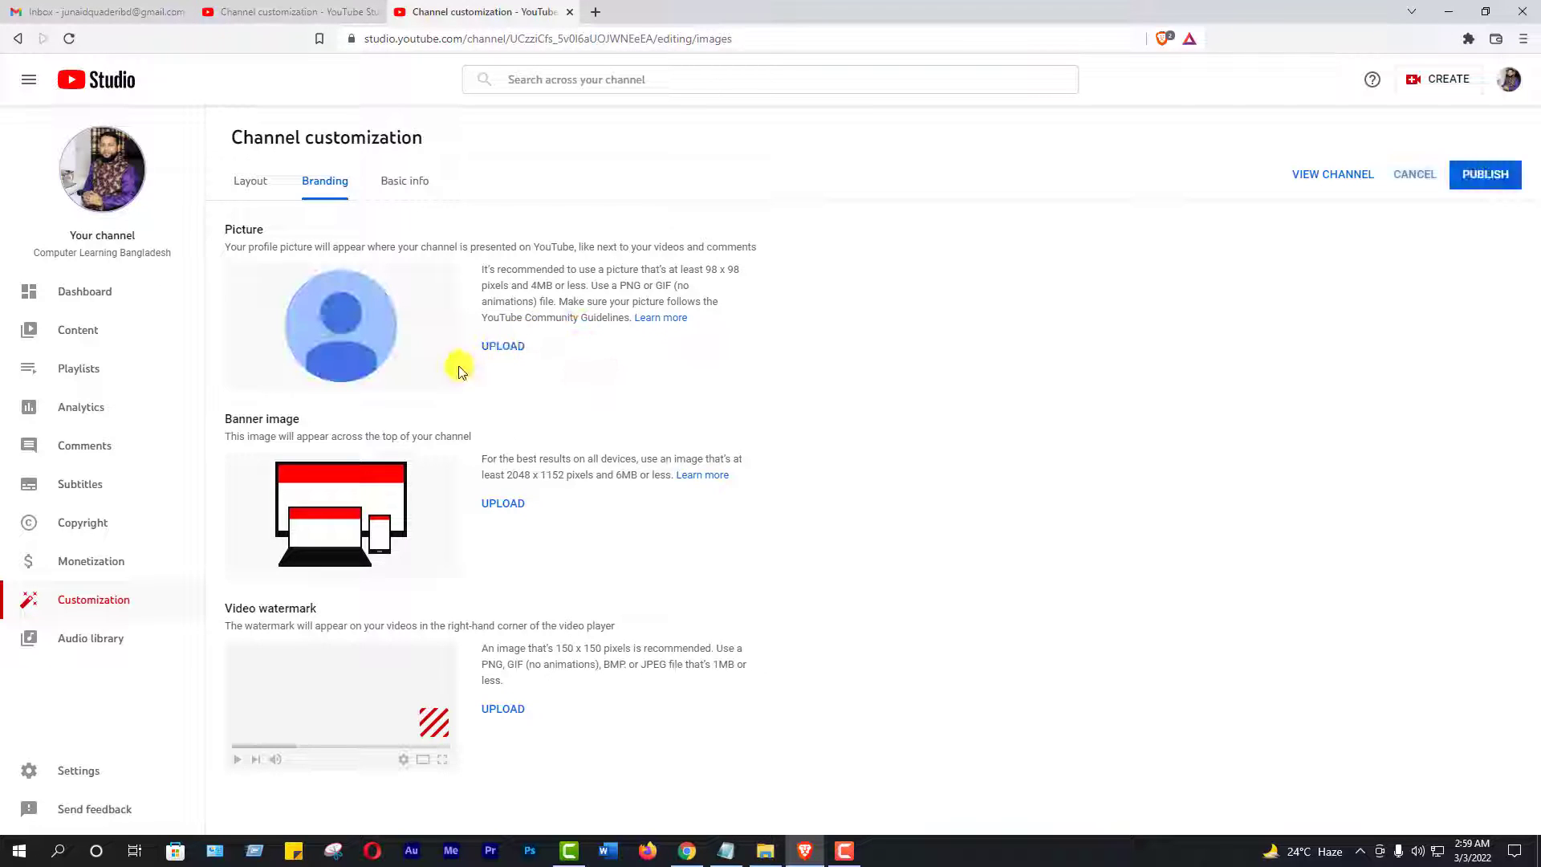
click(503, 347)
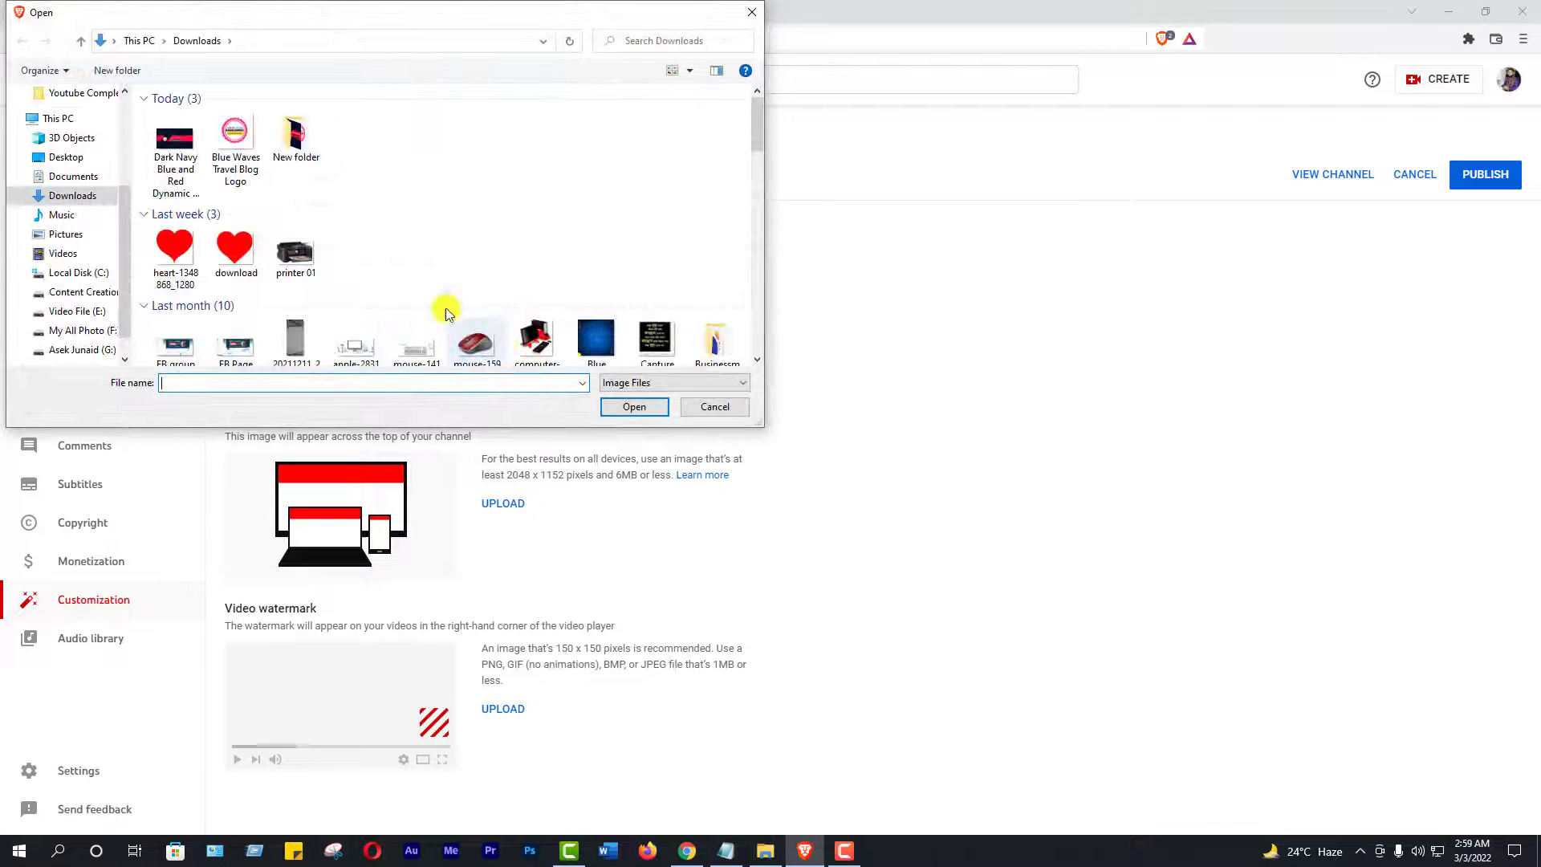
click(83, 203)
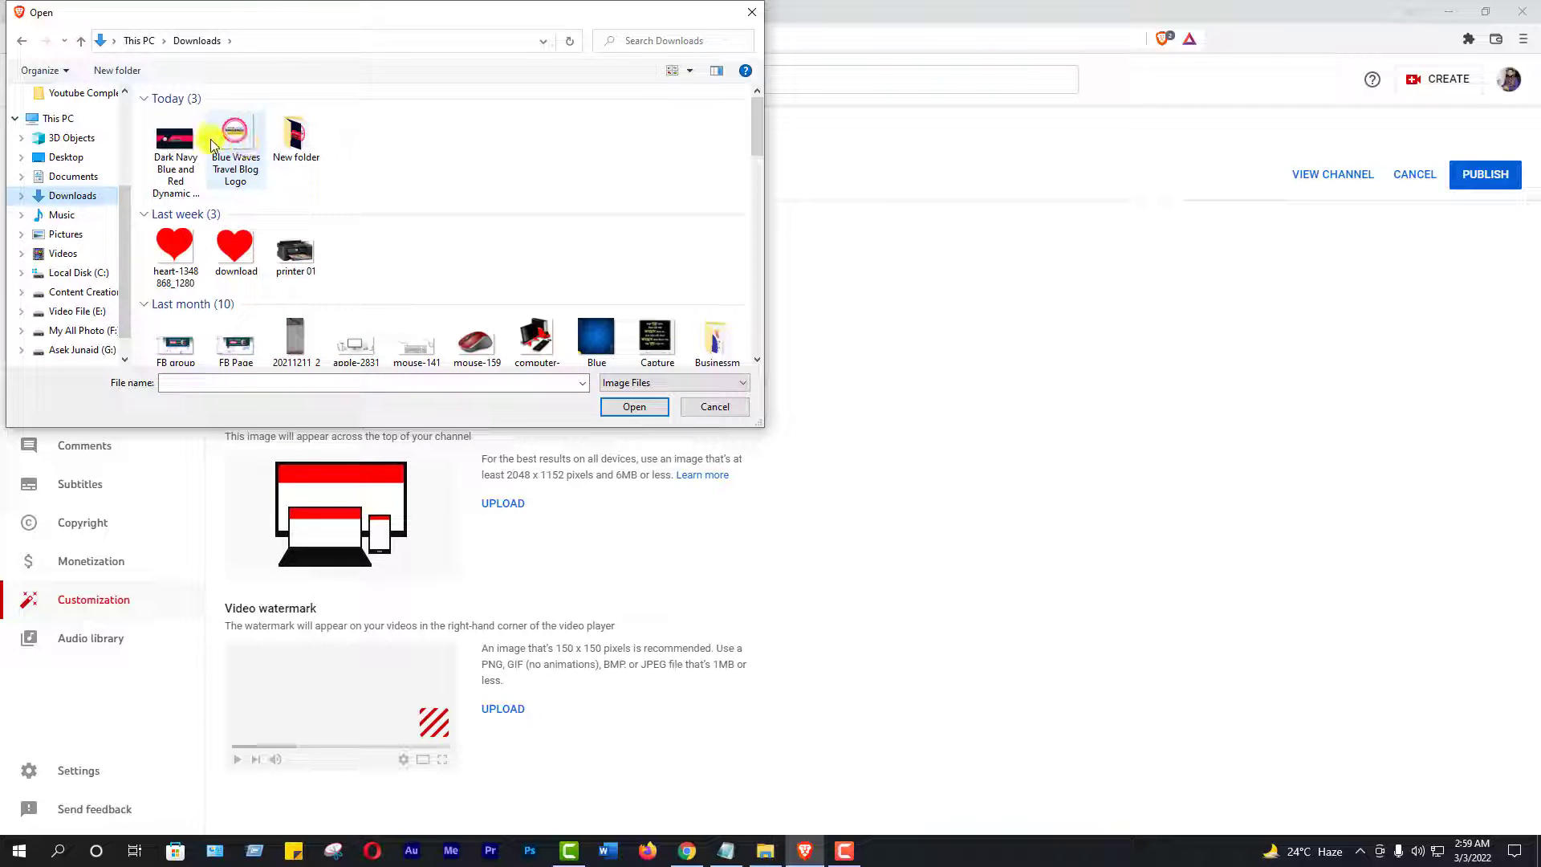
click(234, 147)
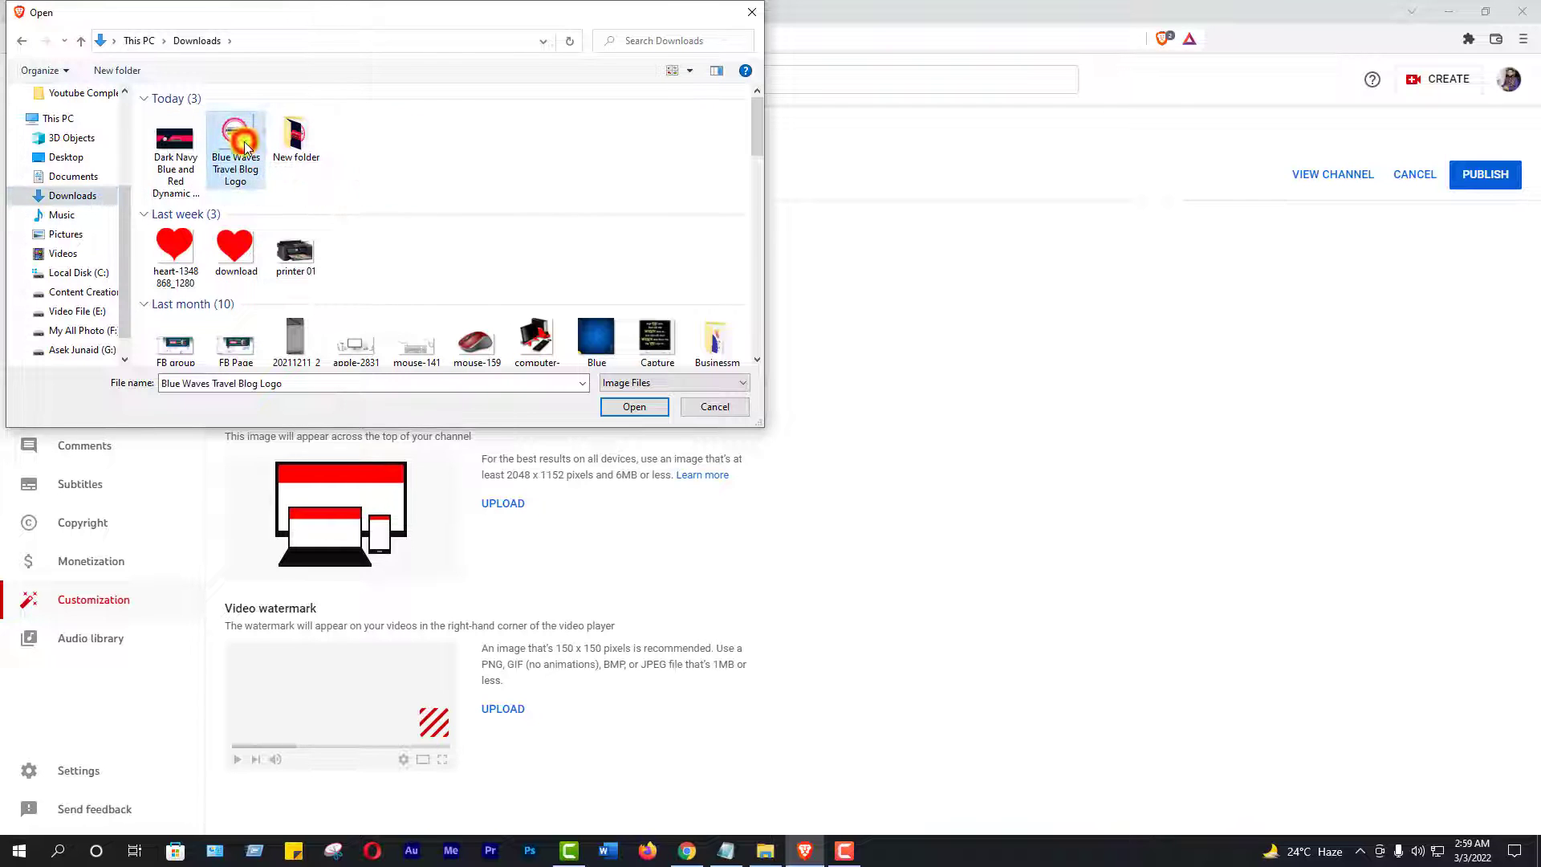
click(635, 407)
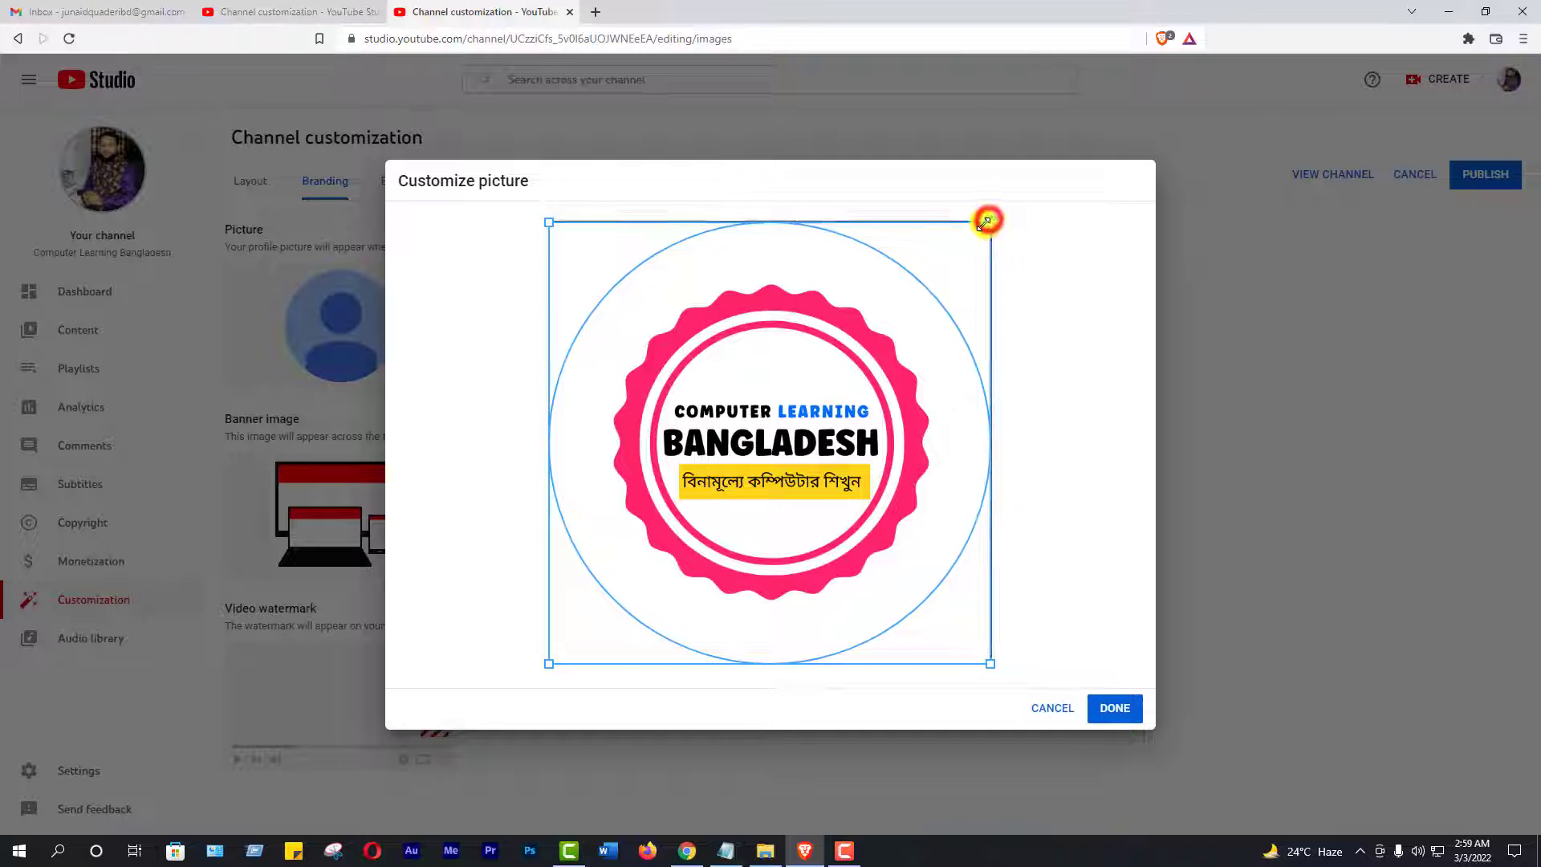
- Crop the profile picture closely around the pink badge, centre the crop circle on it, and accept the result
drag(990, 219, 854, 300)
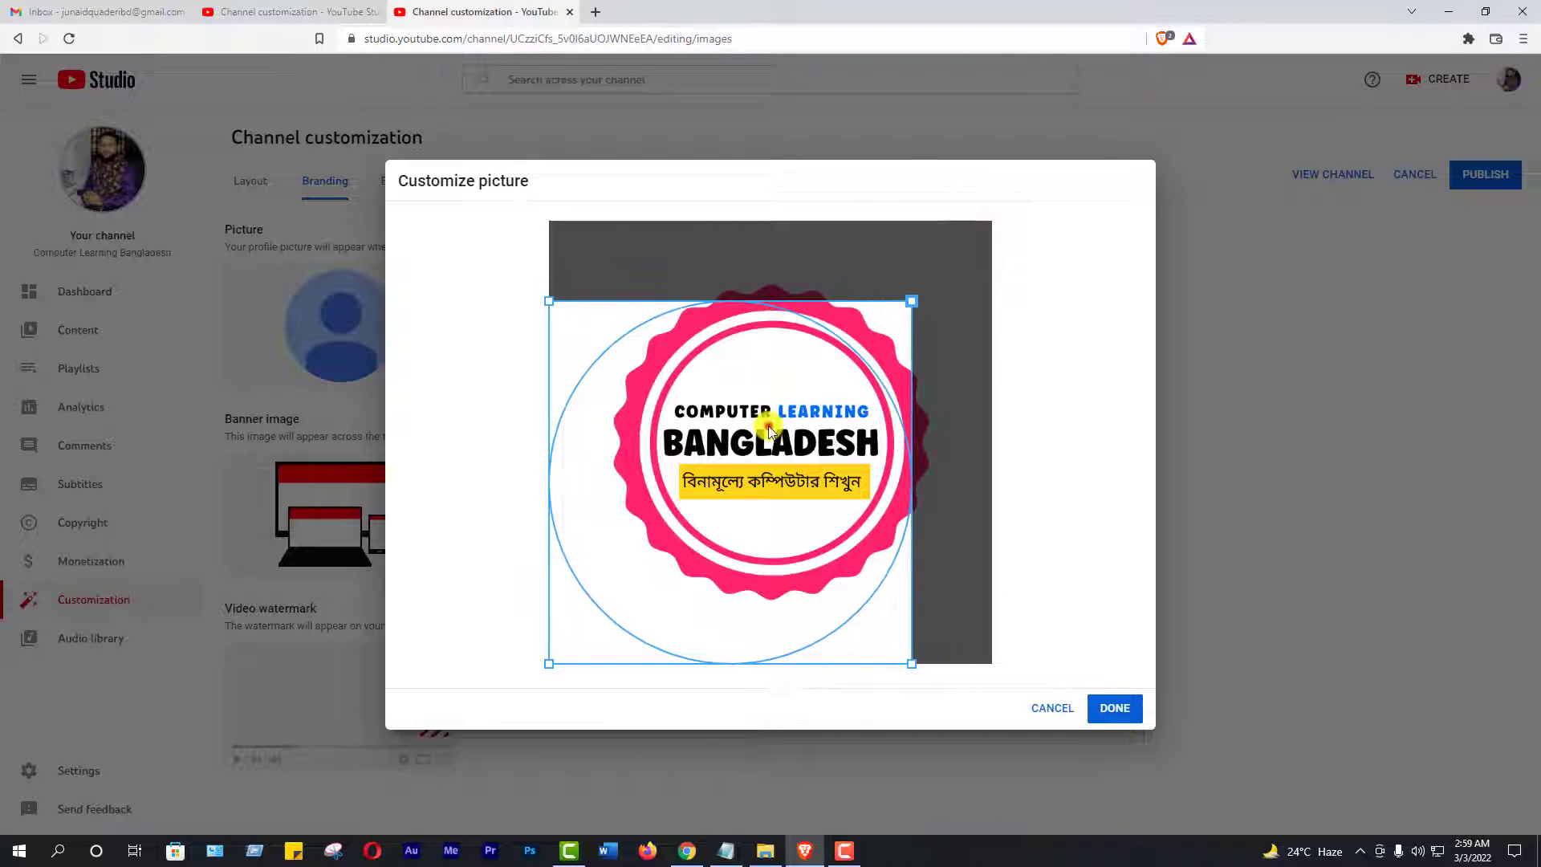
drag(769, 425, 818, 390)
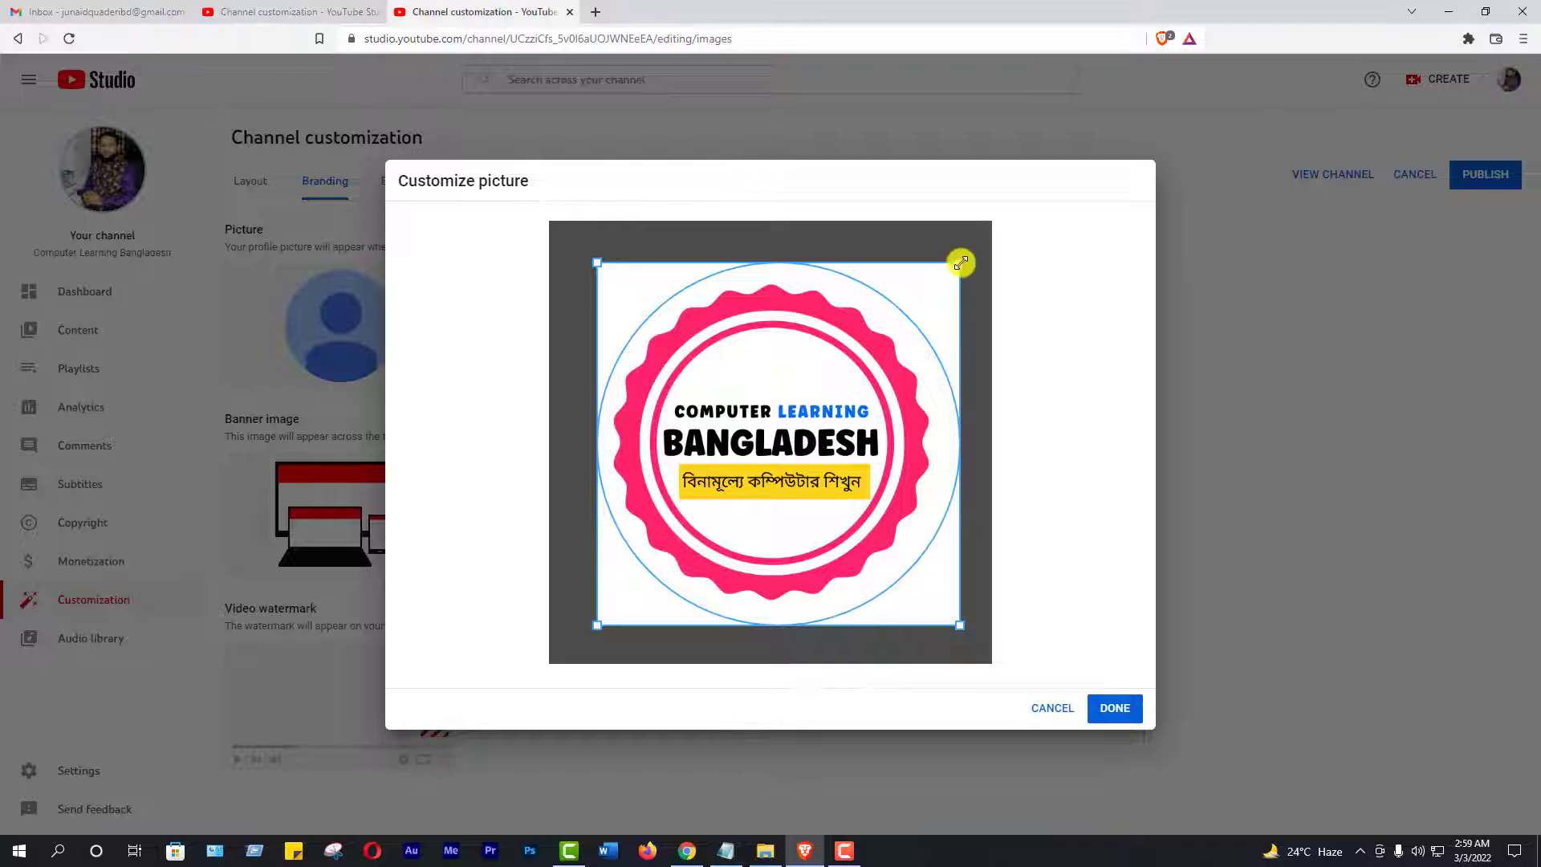
drag(958, 264, 922, 289)
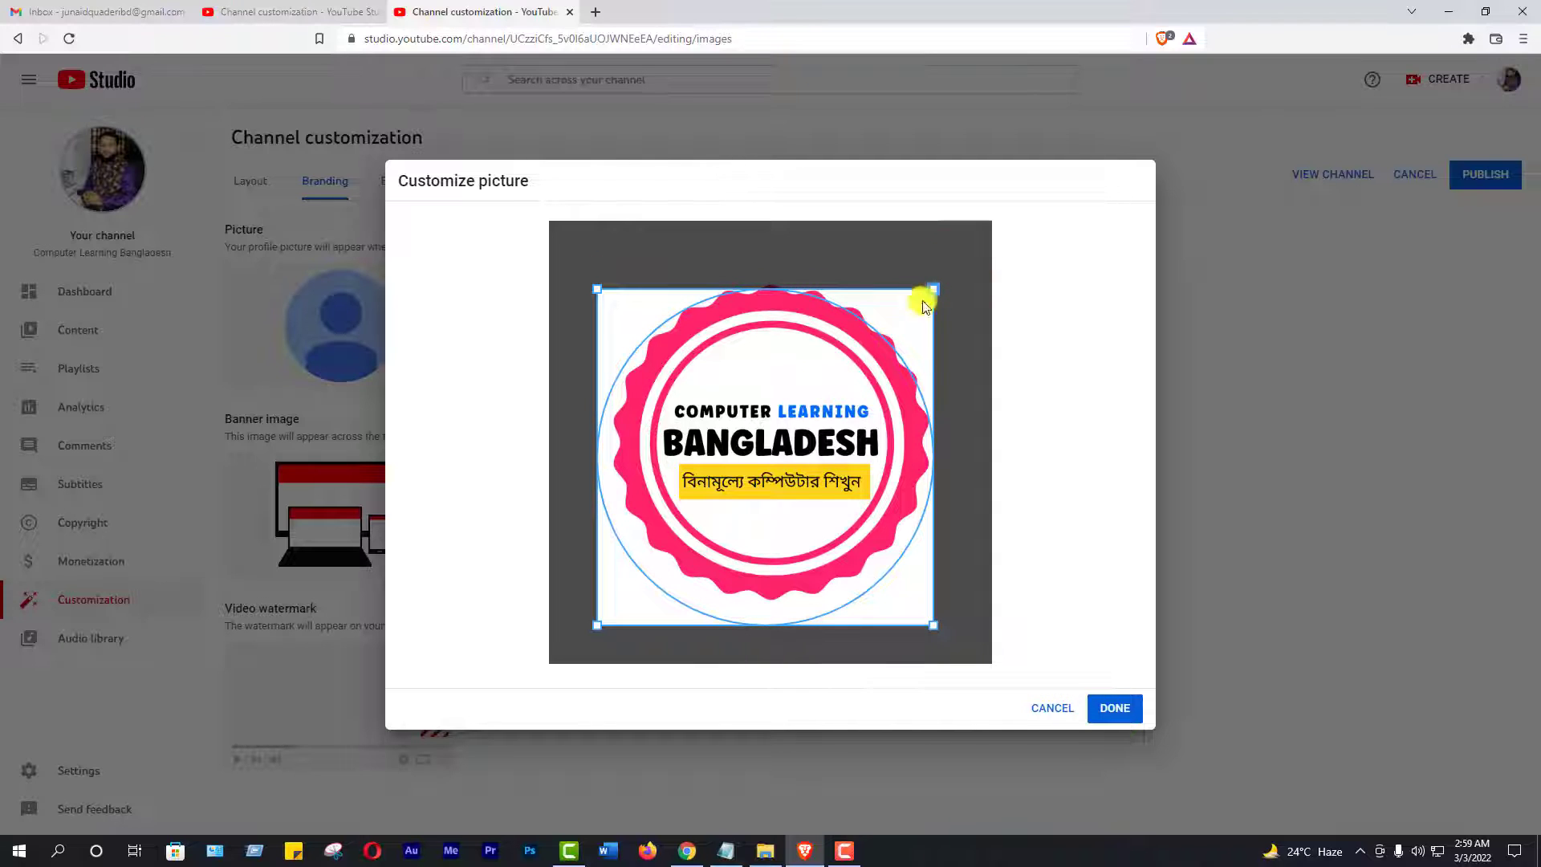
drag(821, 427, 827, 409)
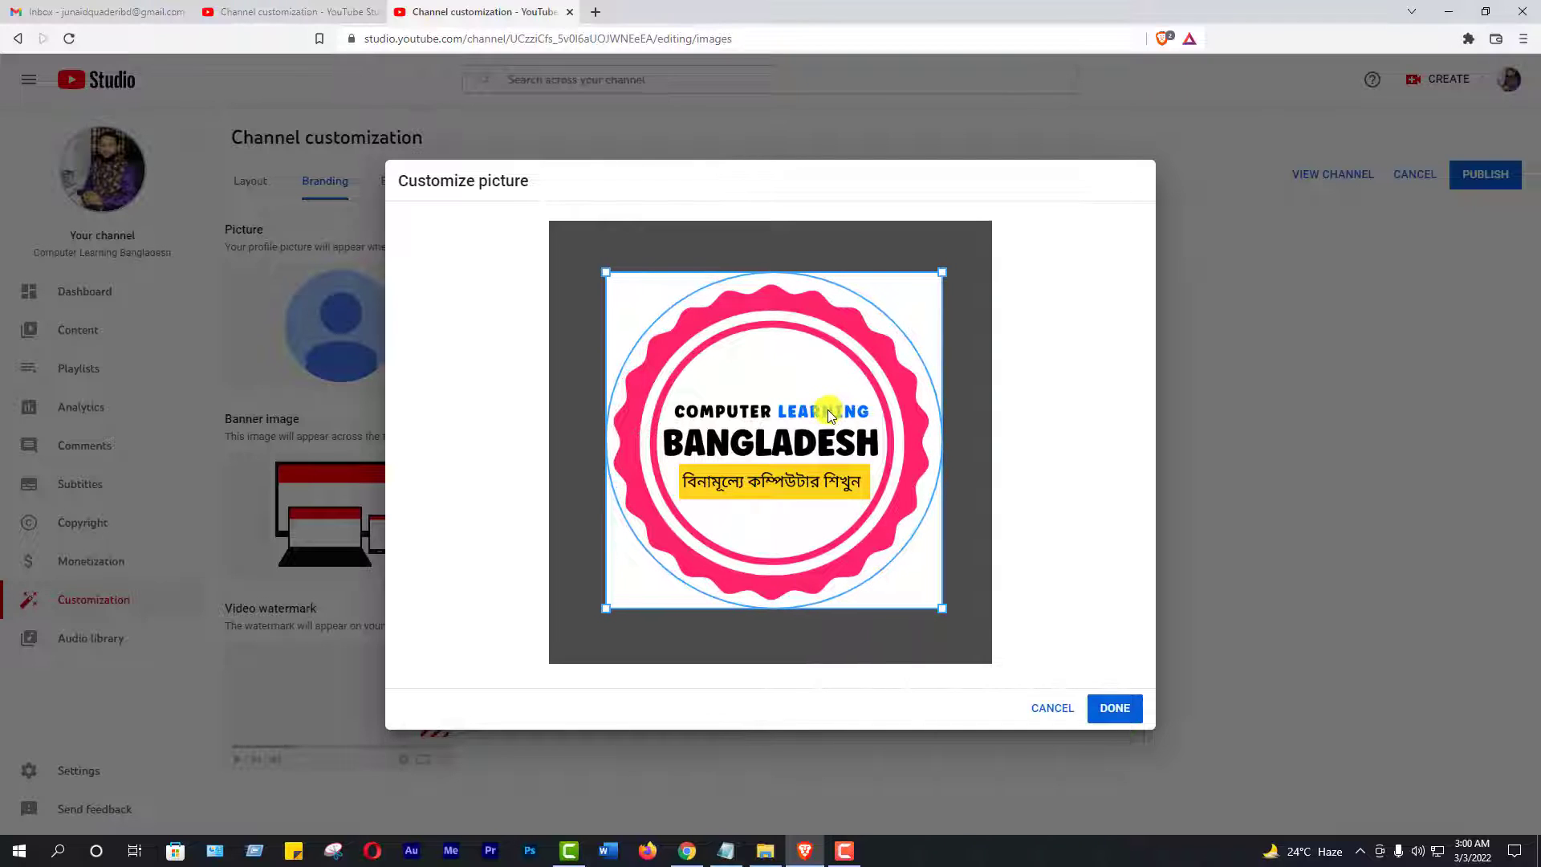
click(1115, 709)
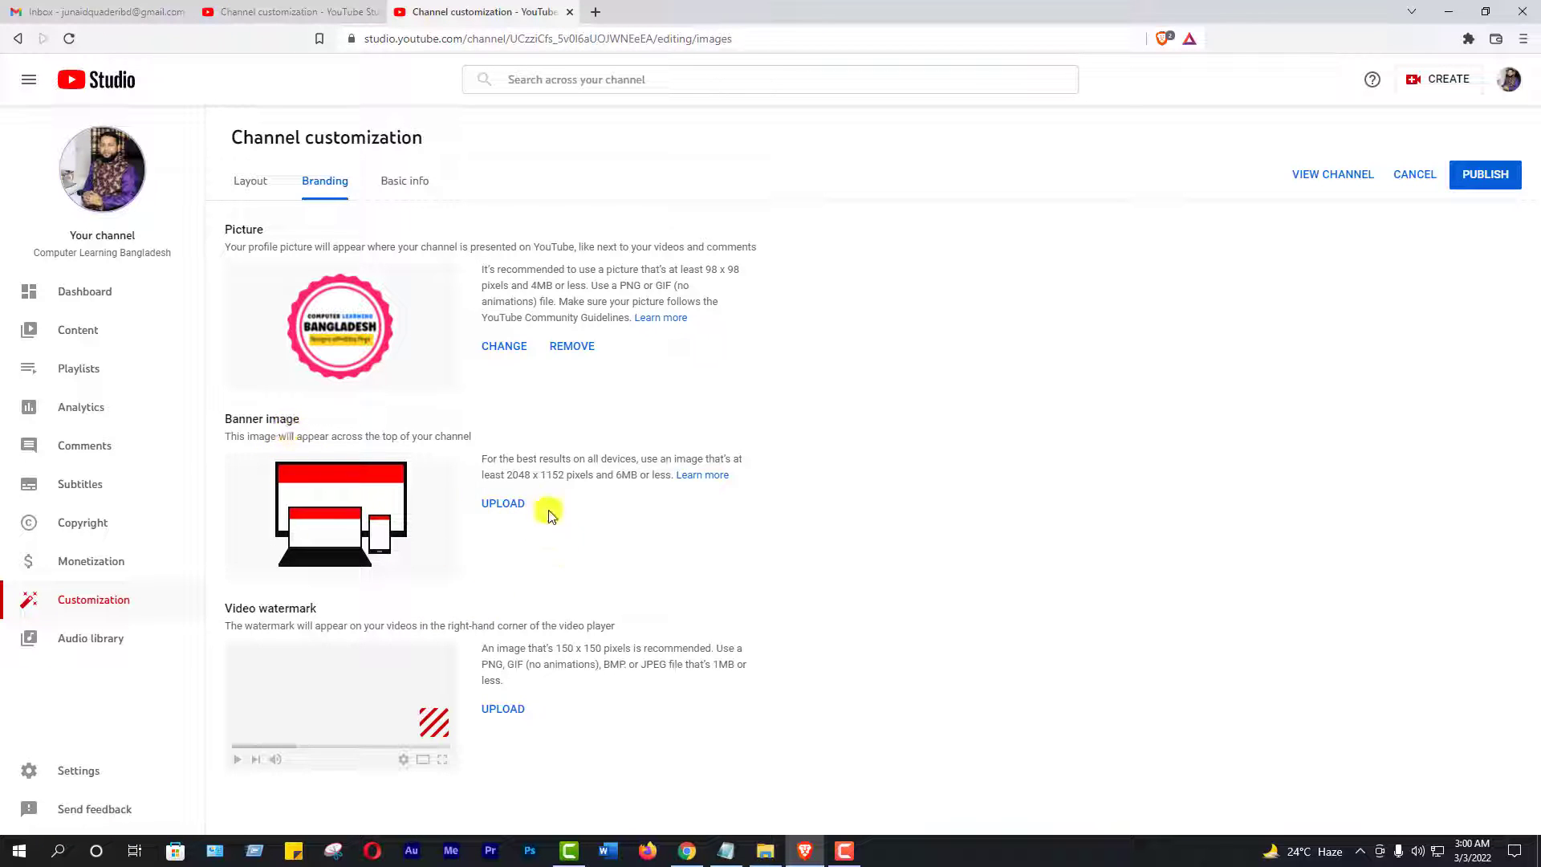
- Upload Dark Navy Blue and Red Dynamic Fitness Red YouTube Channel as the banner image with its default crop, and publish the branding changes
click(506, 506)
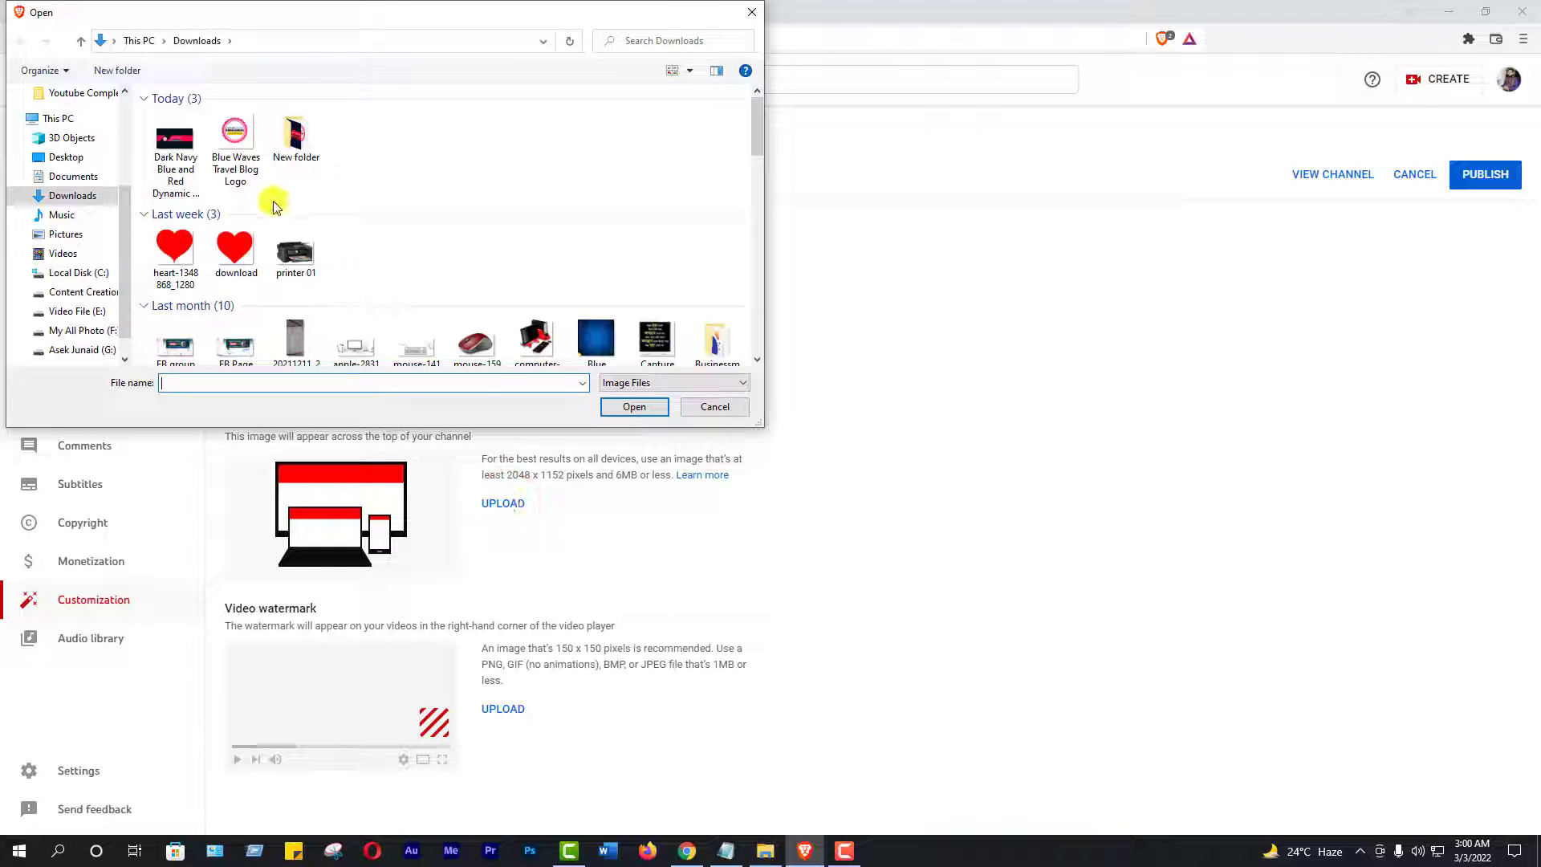
click(175, 155)
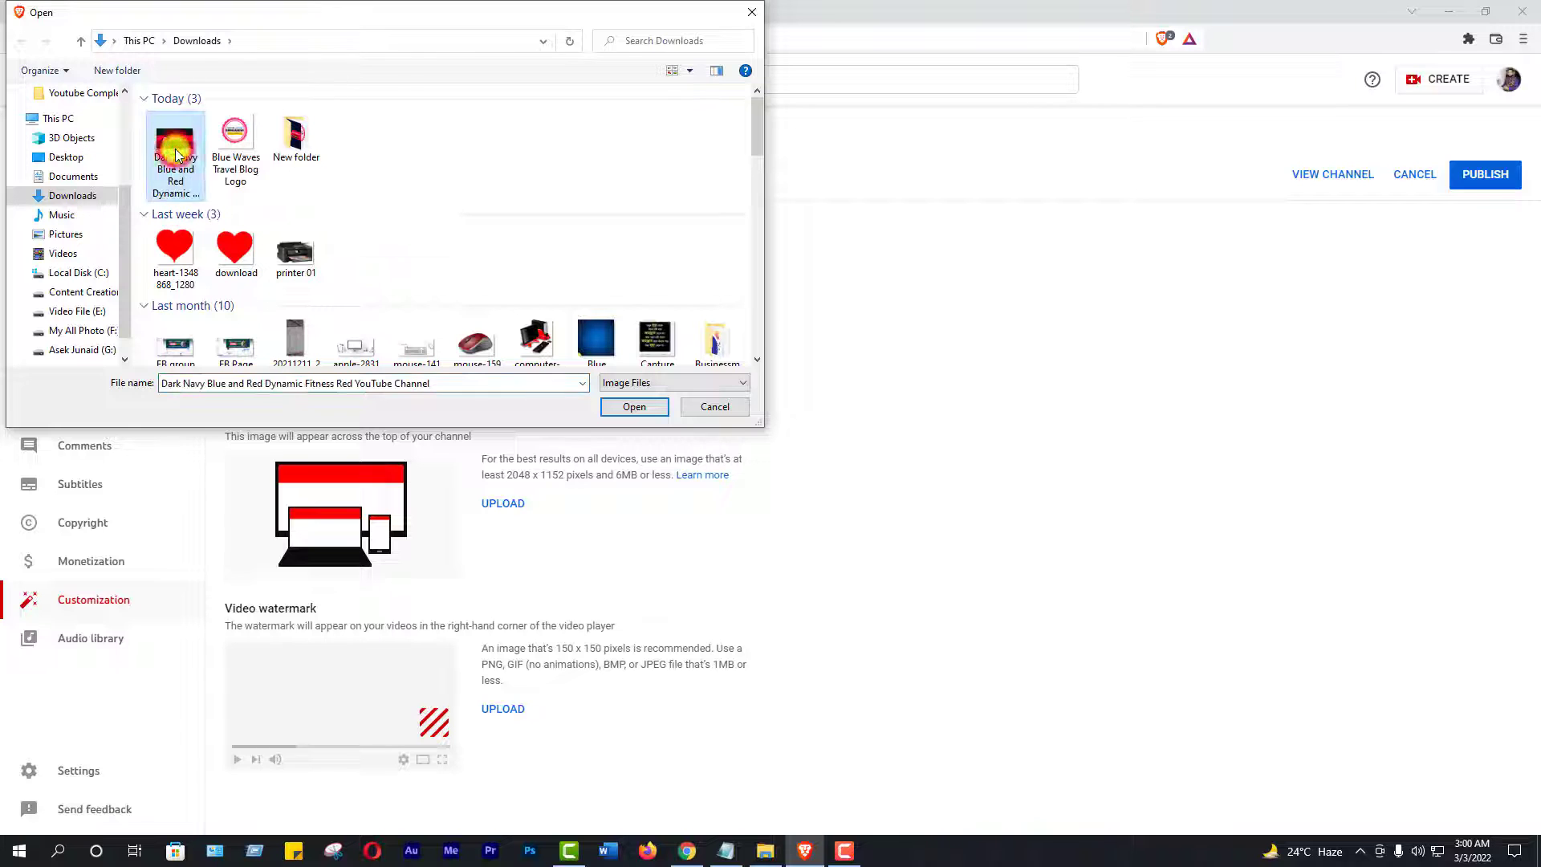
click(629, 412)
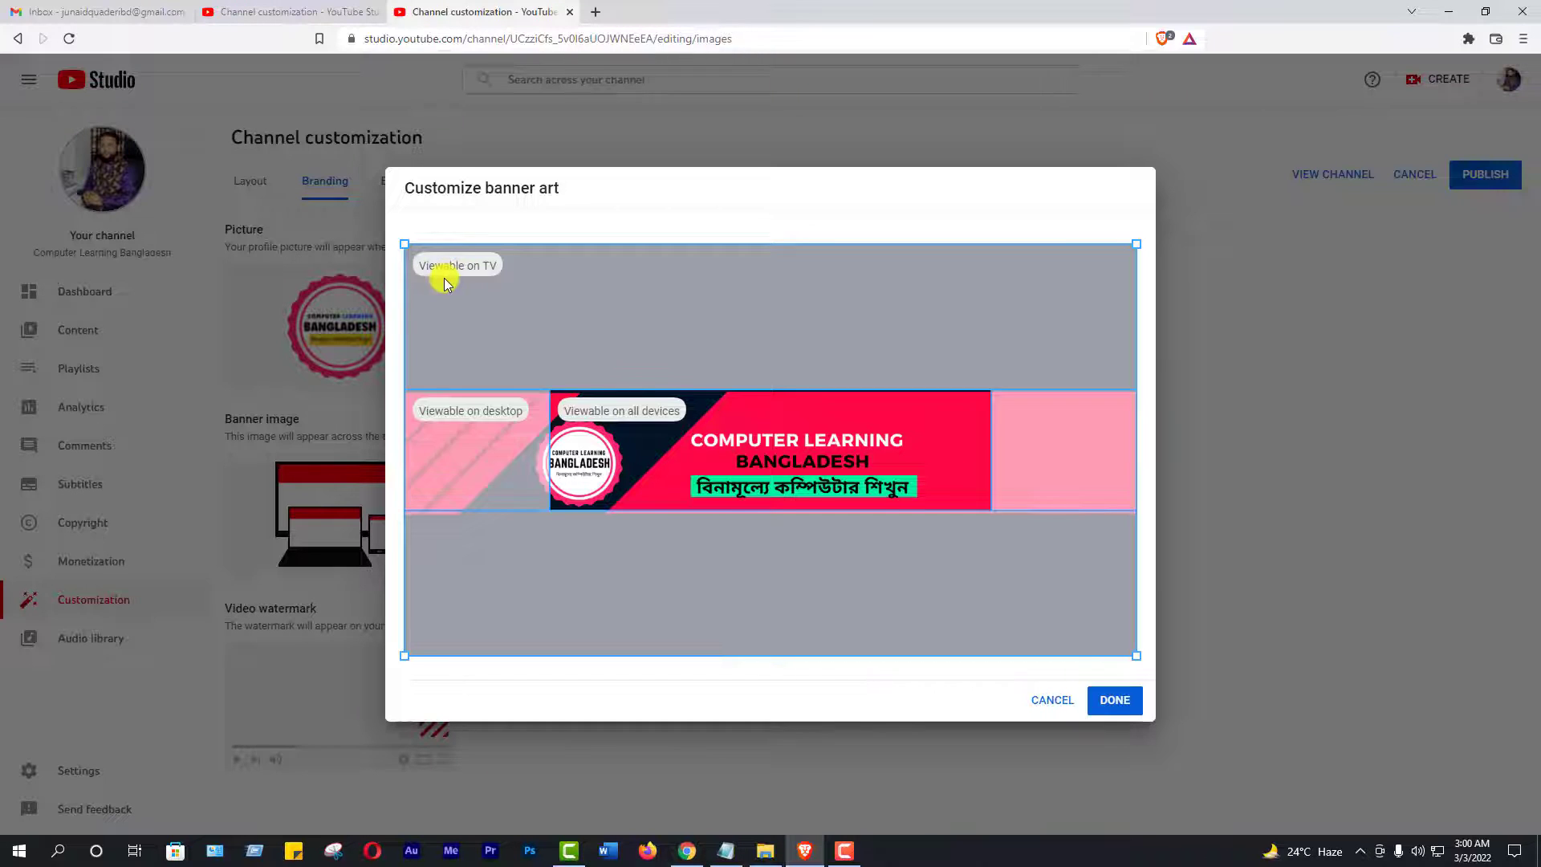
mouse_move(454, 275)
click(1112, 705)
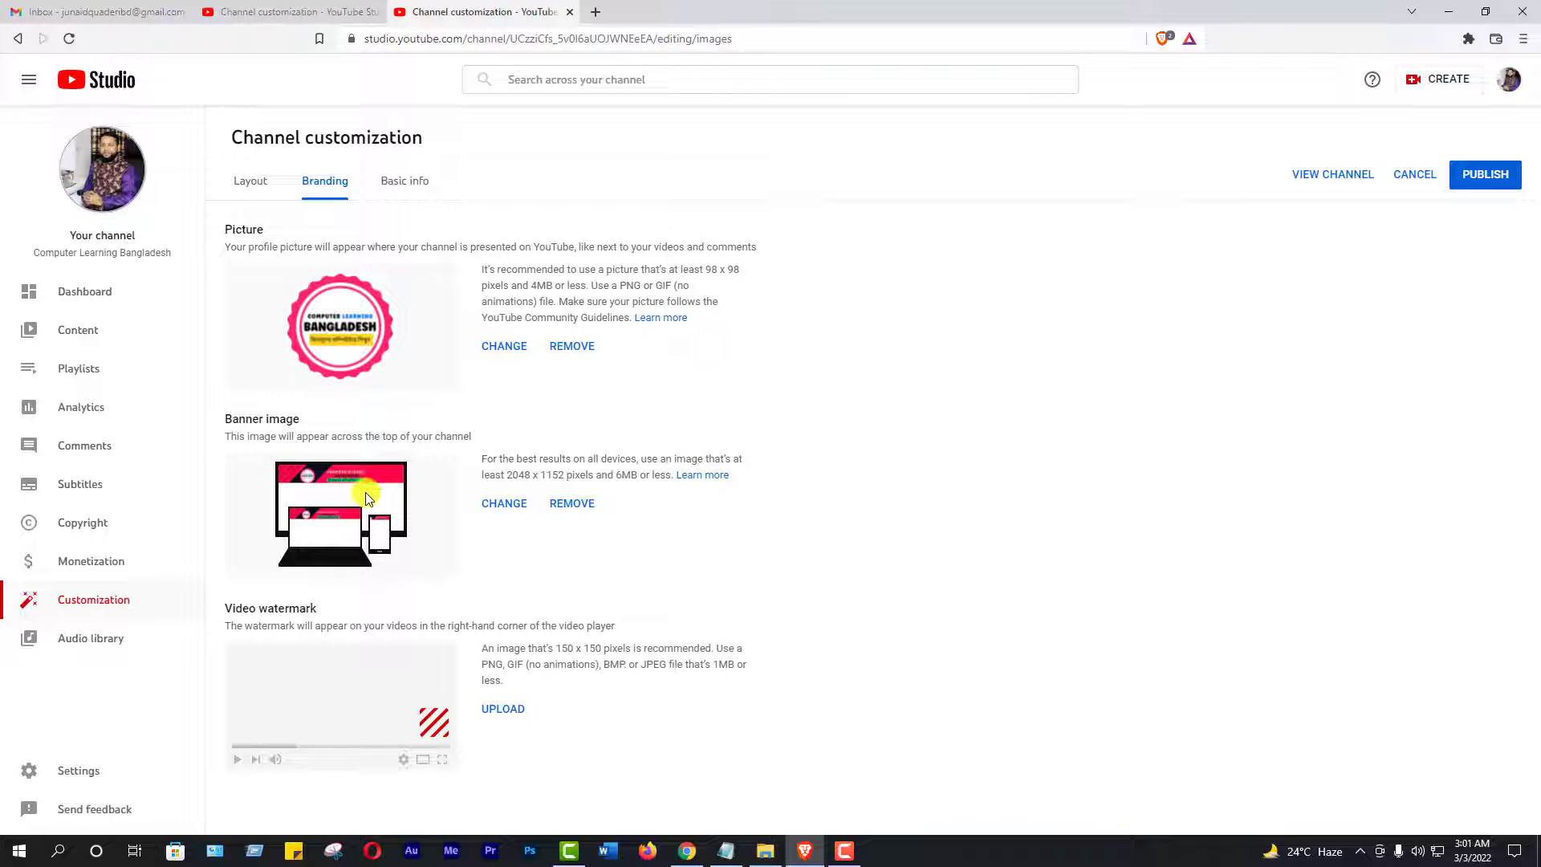
click(1486, 176)
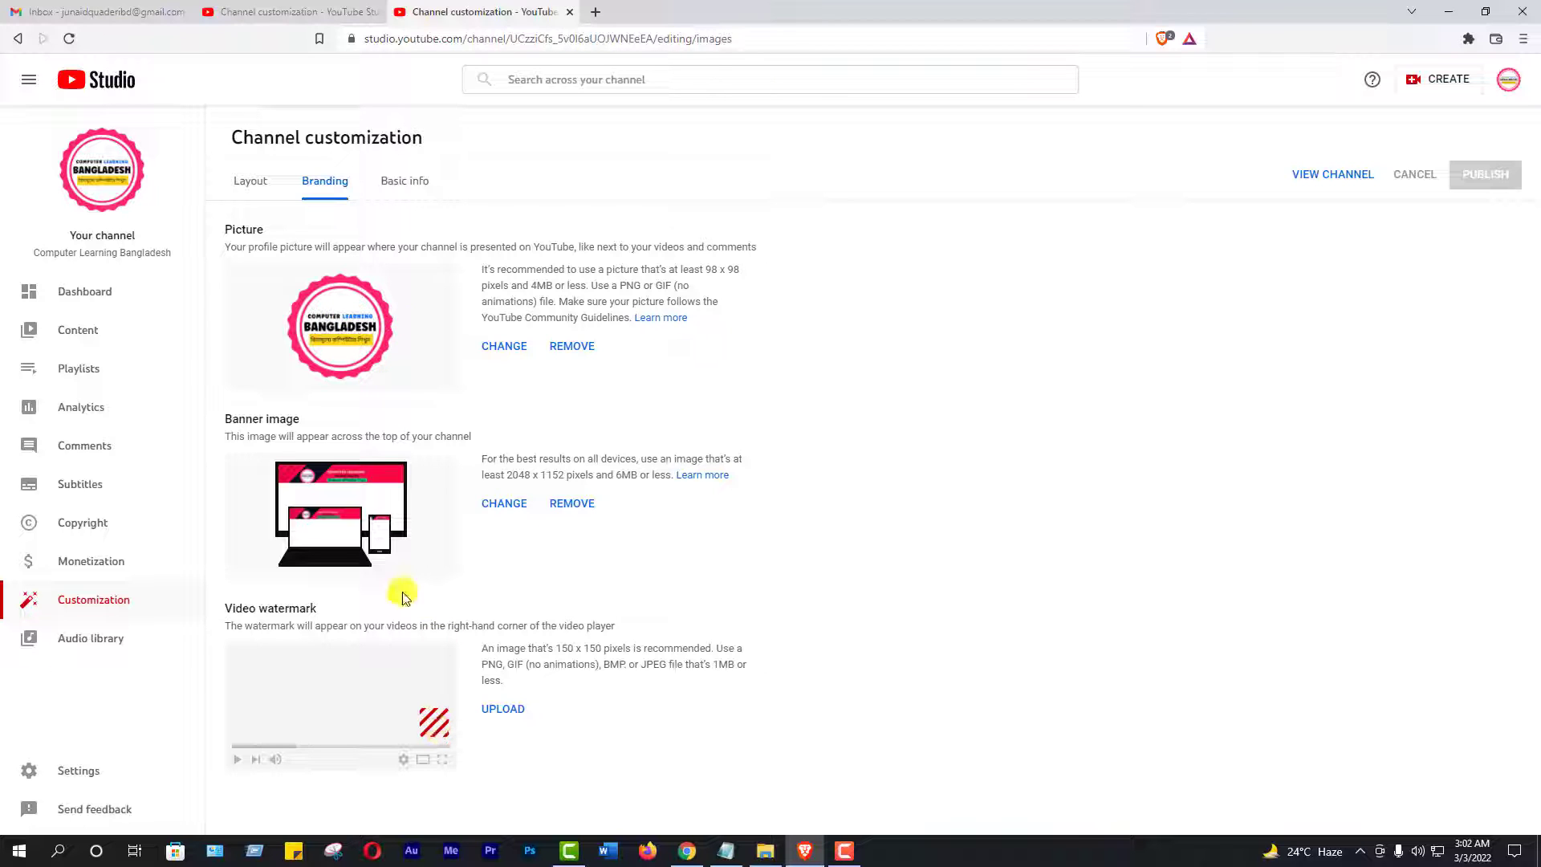
- Upload Blue Waves Travel Blog Logo as the video watermark, cropped to a square closely around the badge
click(506, 708)
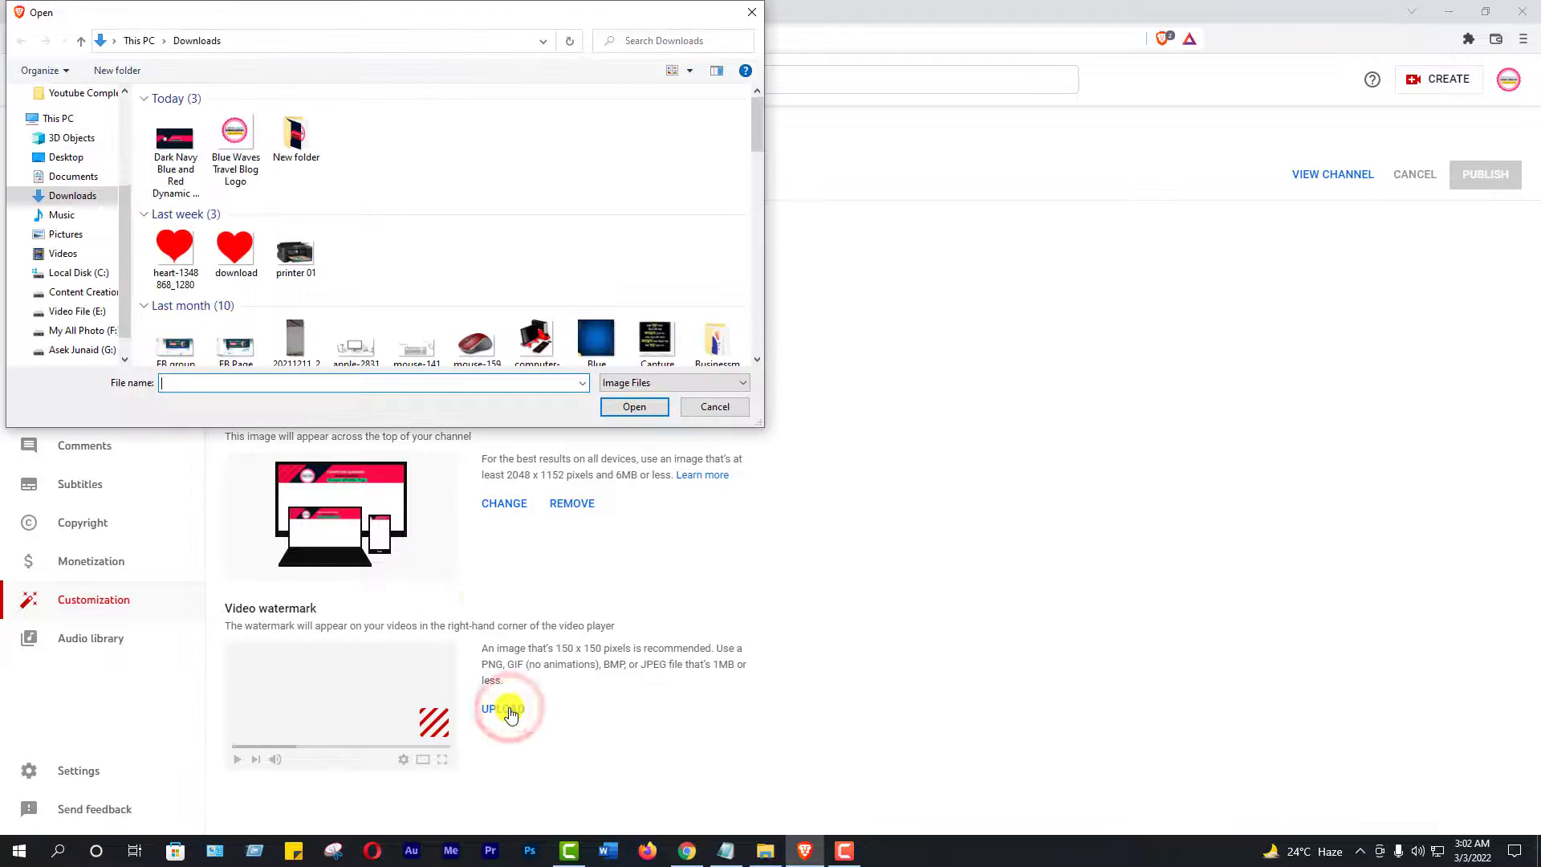
click(235, 153)
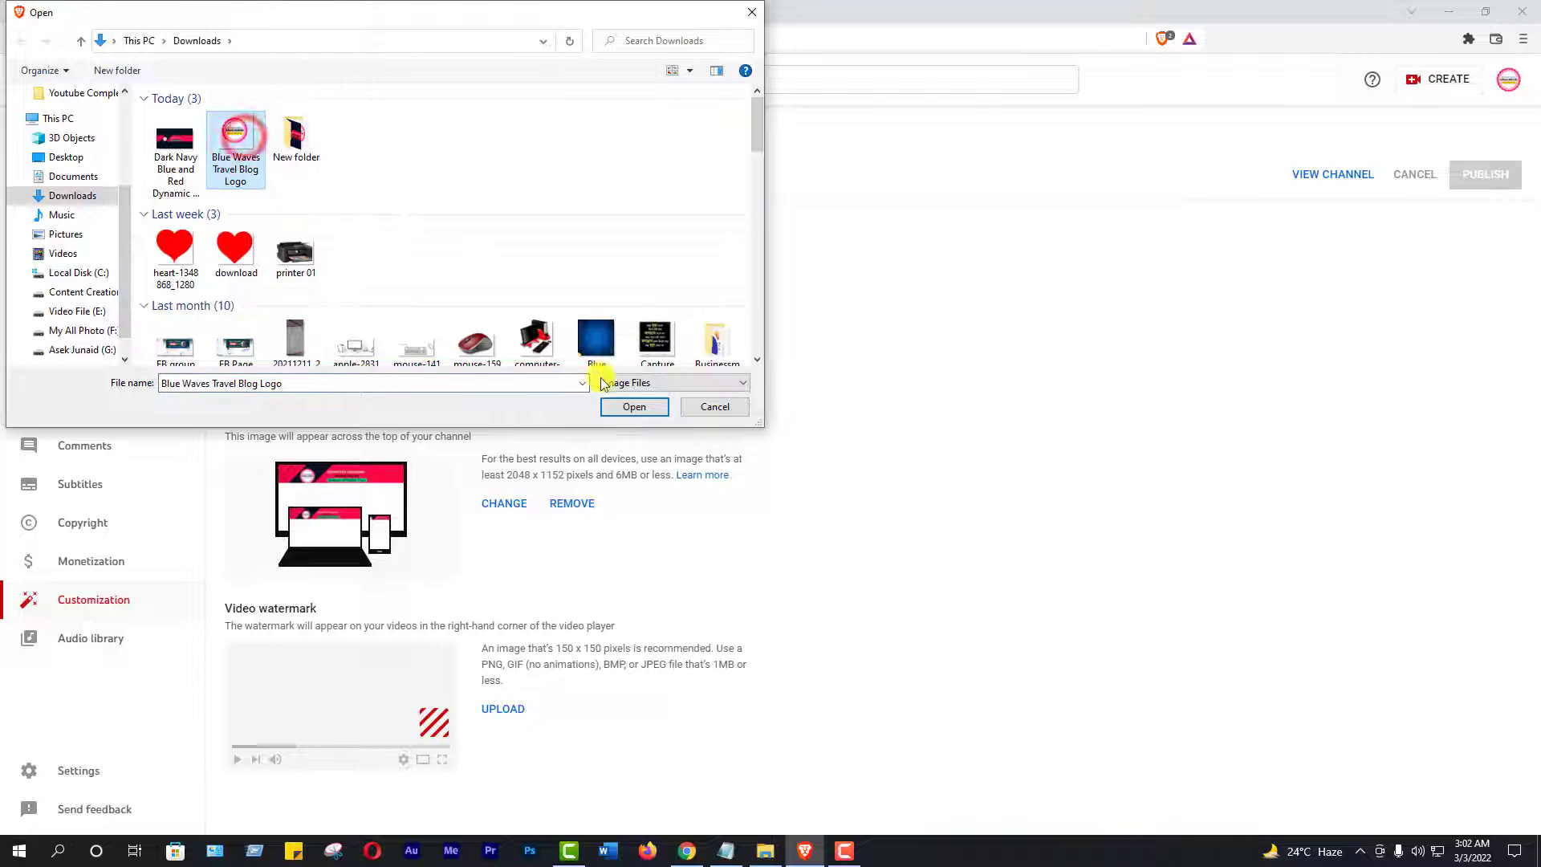
click(634, 407)
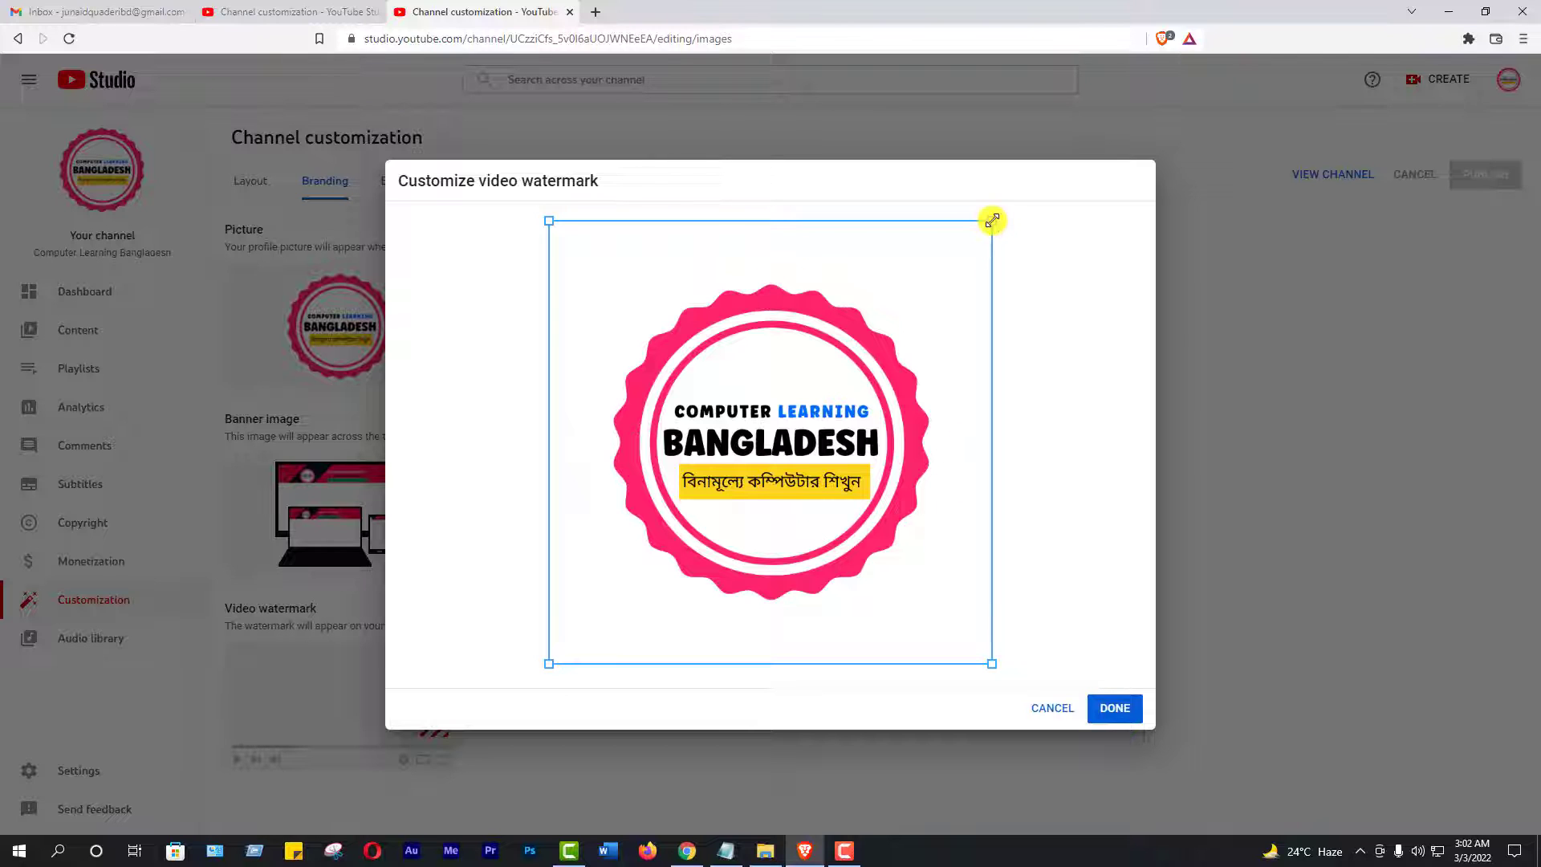
drag(993, 221, 922, 269)
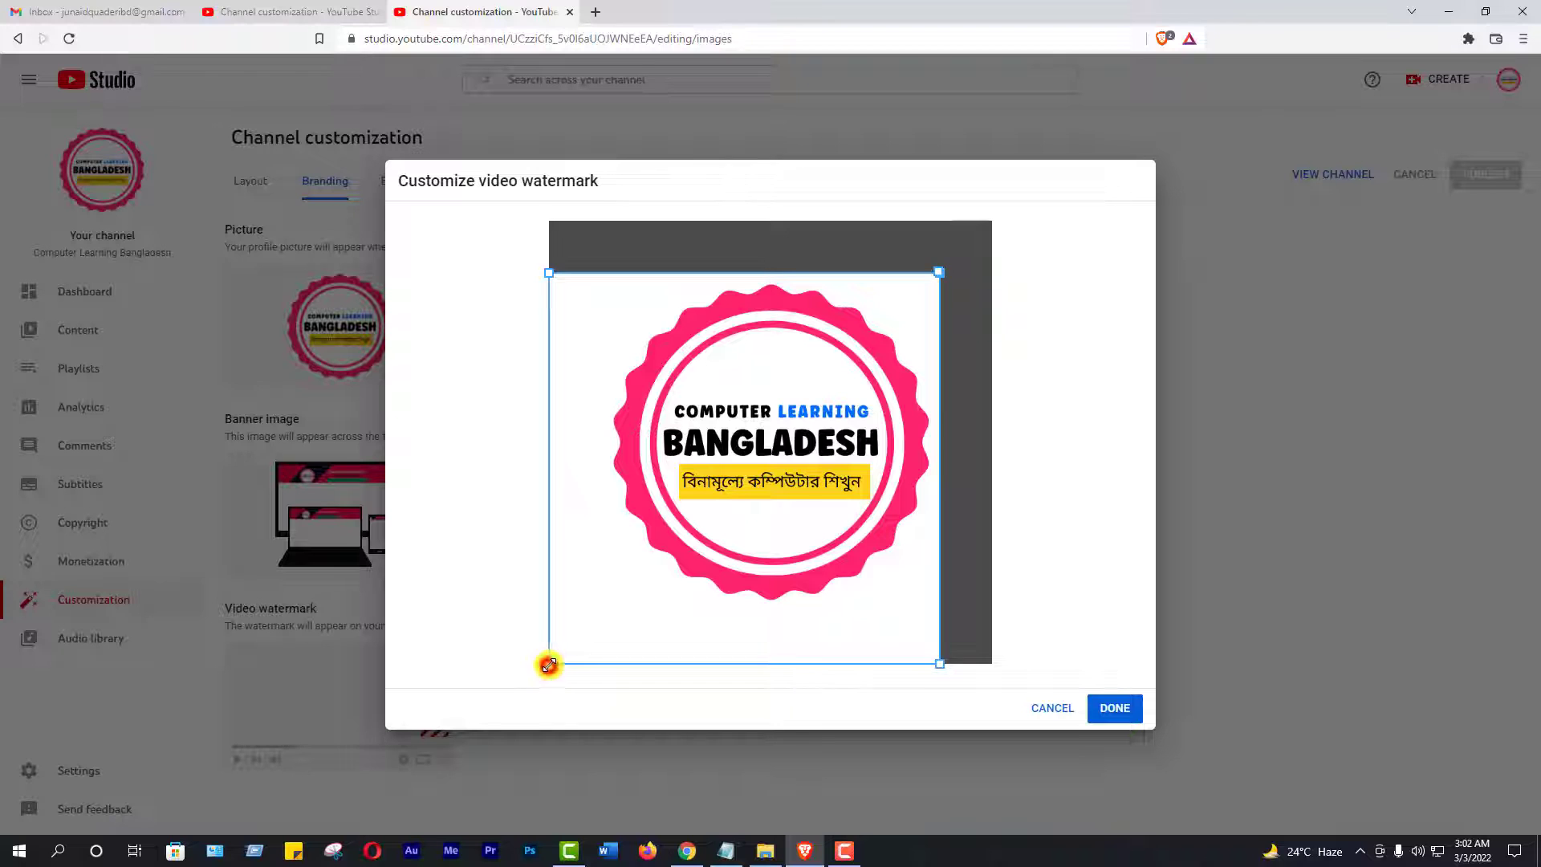
drag(549, 665, 647, 604)
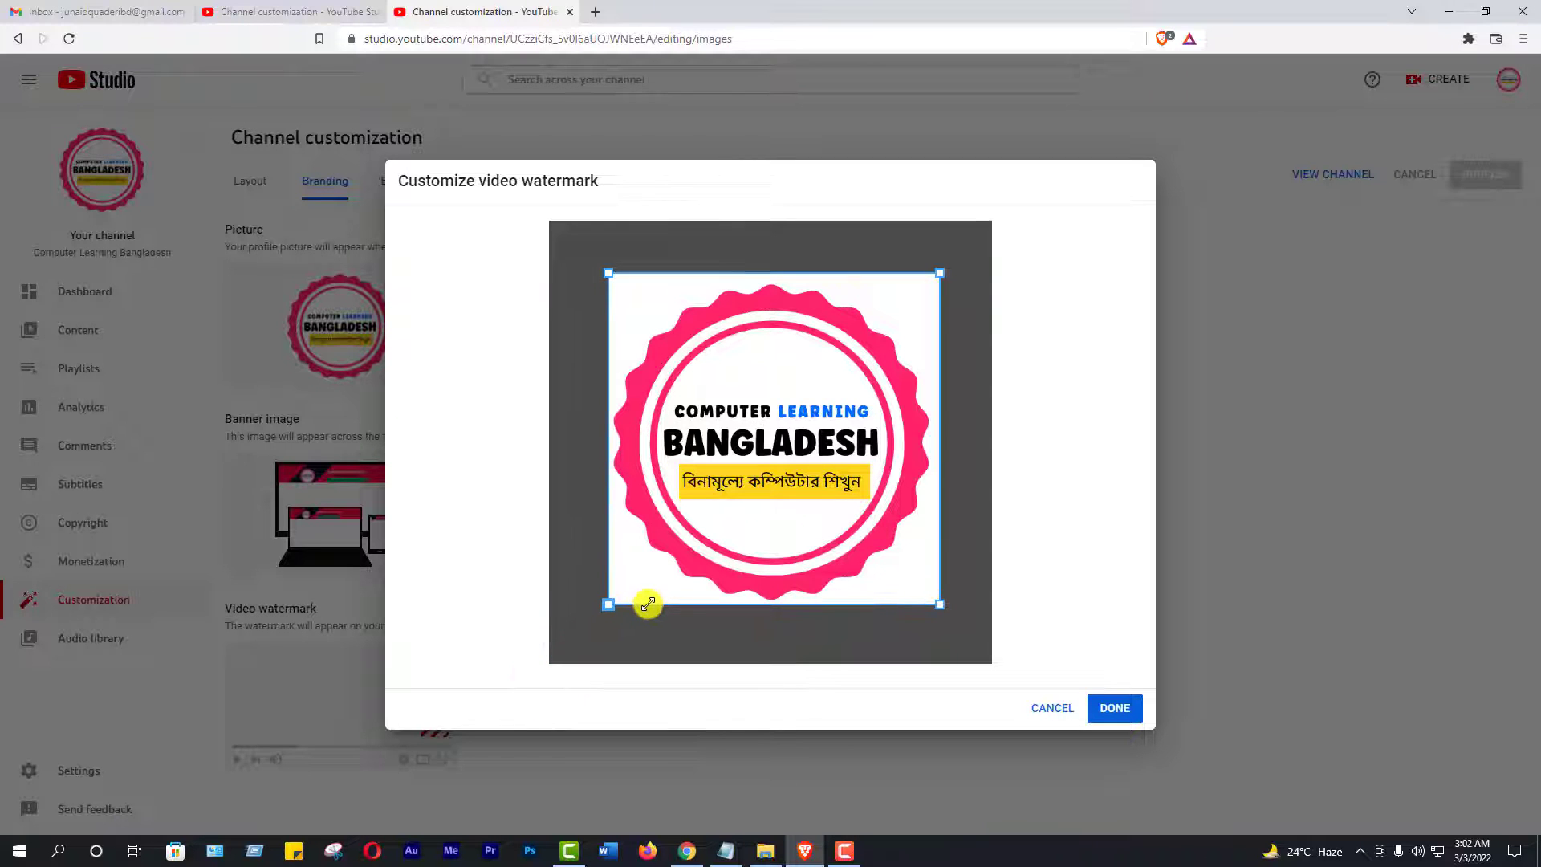
click(1117, 711)
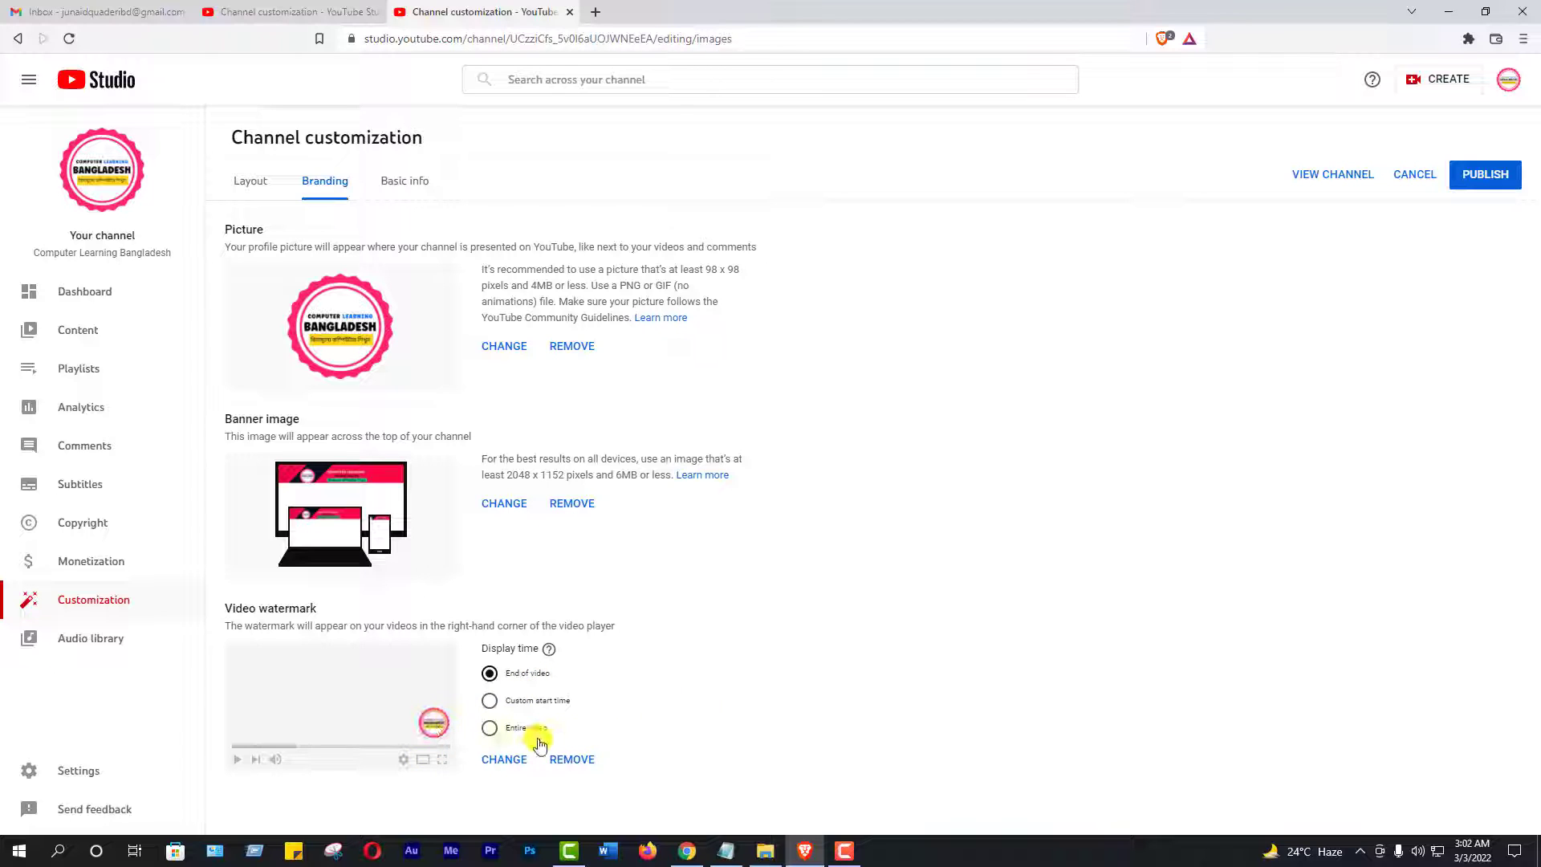
- Set the watermark's display time to a custom start time of 00:00
click(489, 728)
click(494, 703)
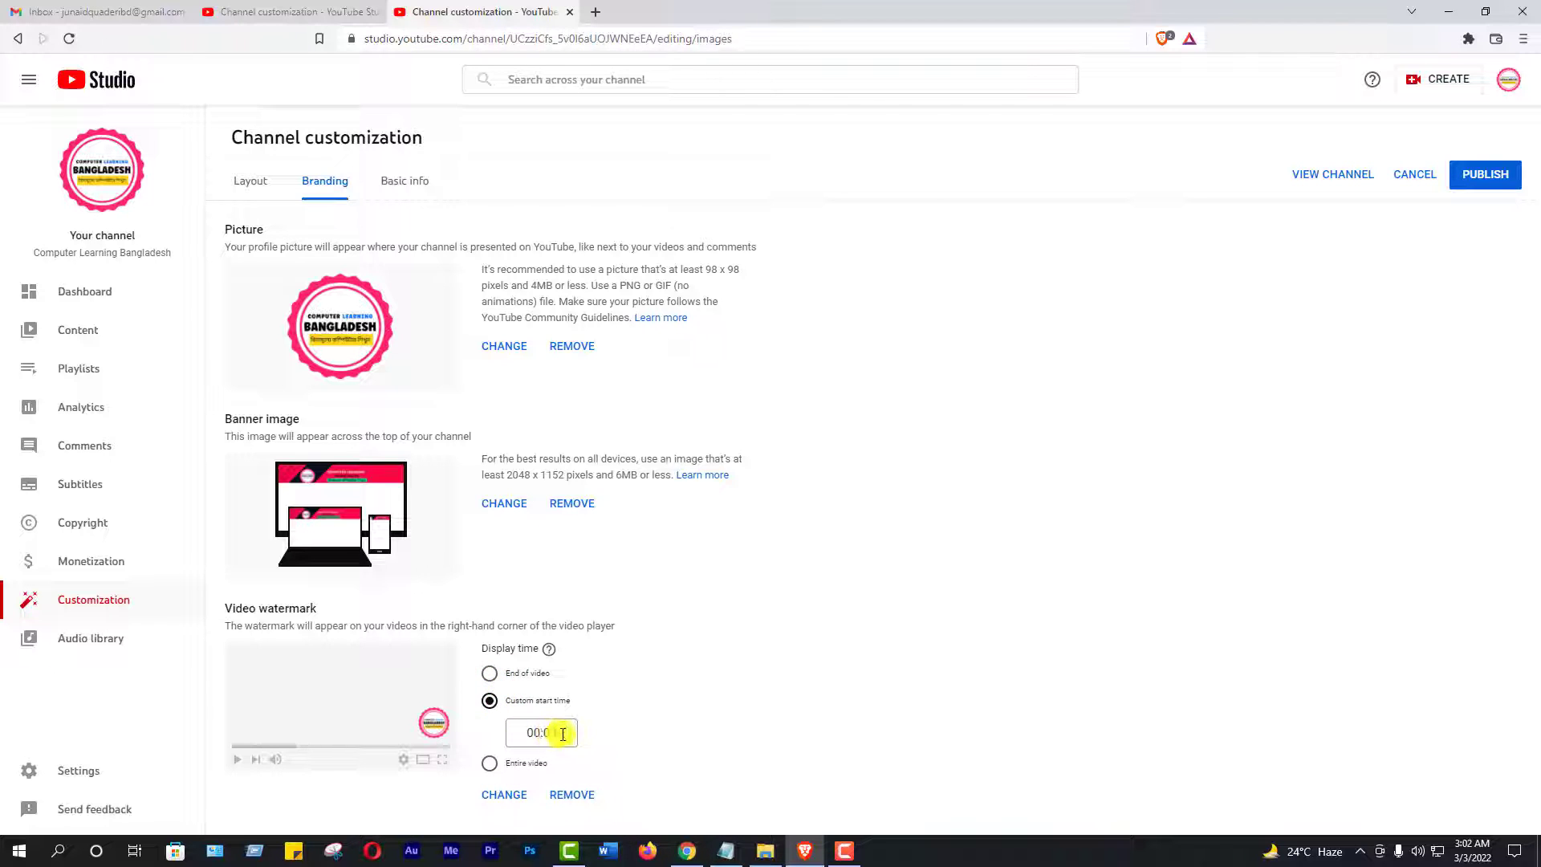
click(563, 734)
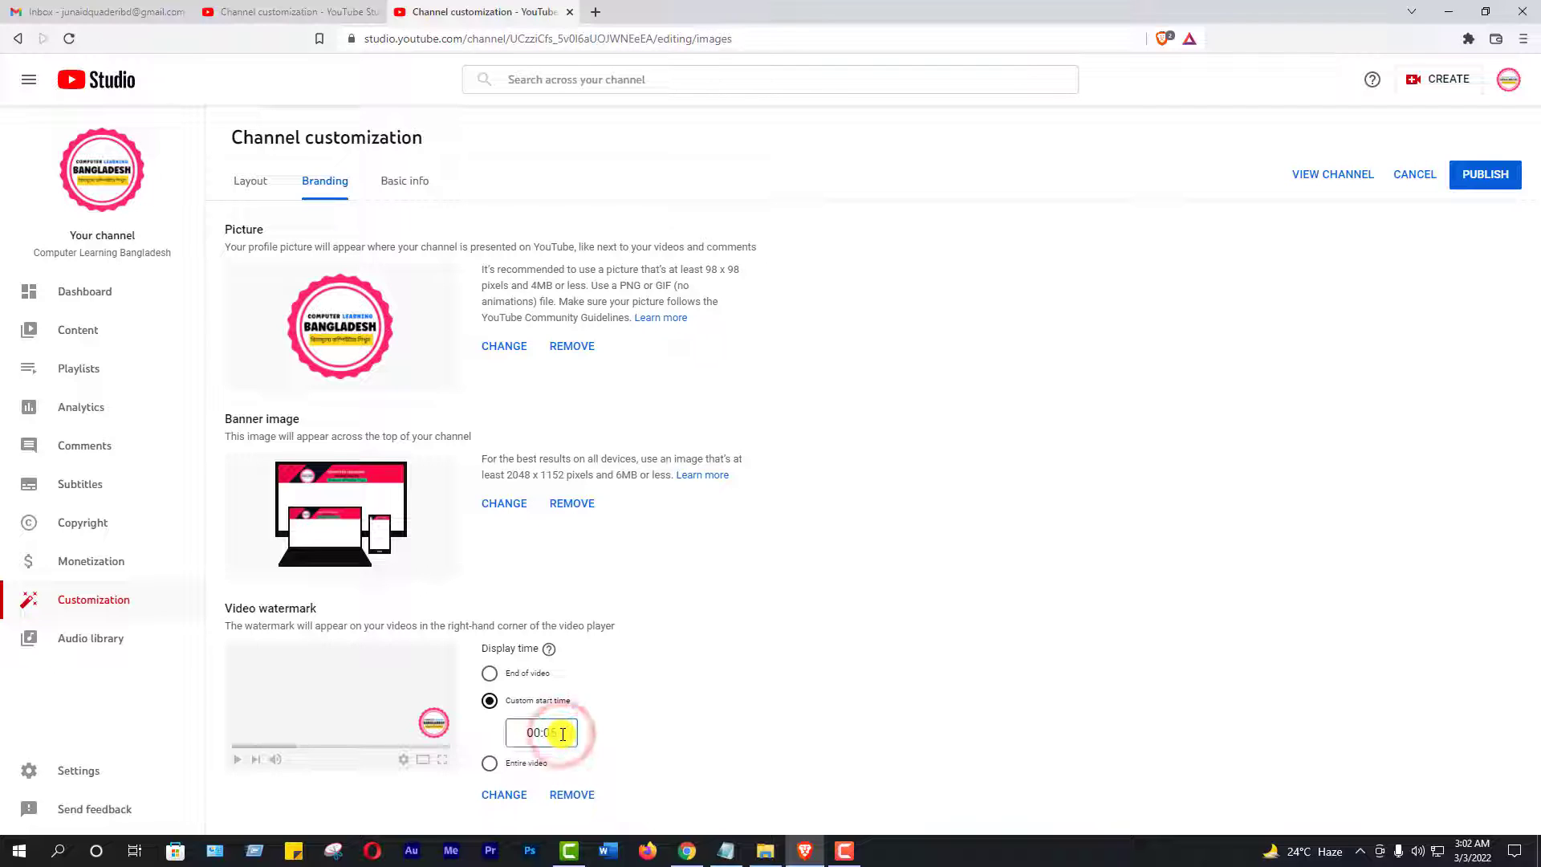
key(BackSpace)
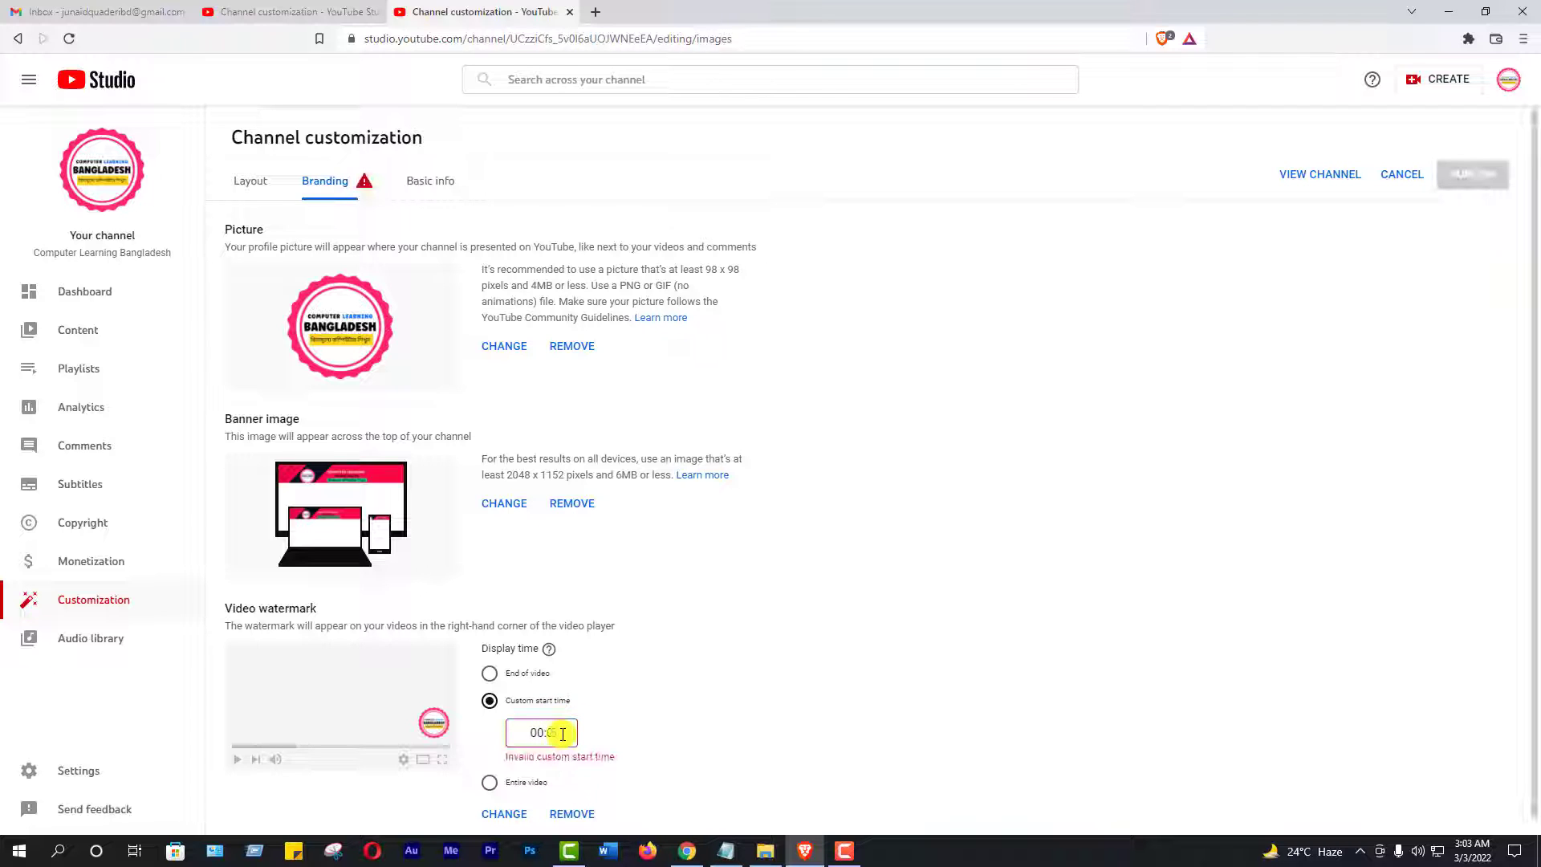
text(00)
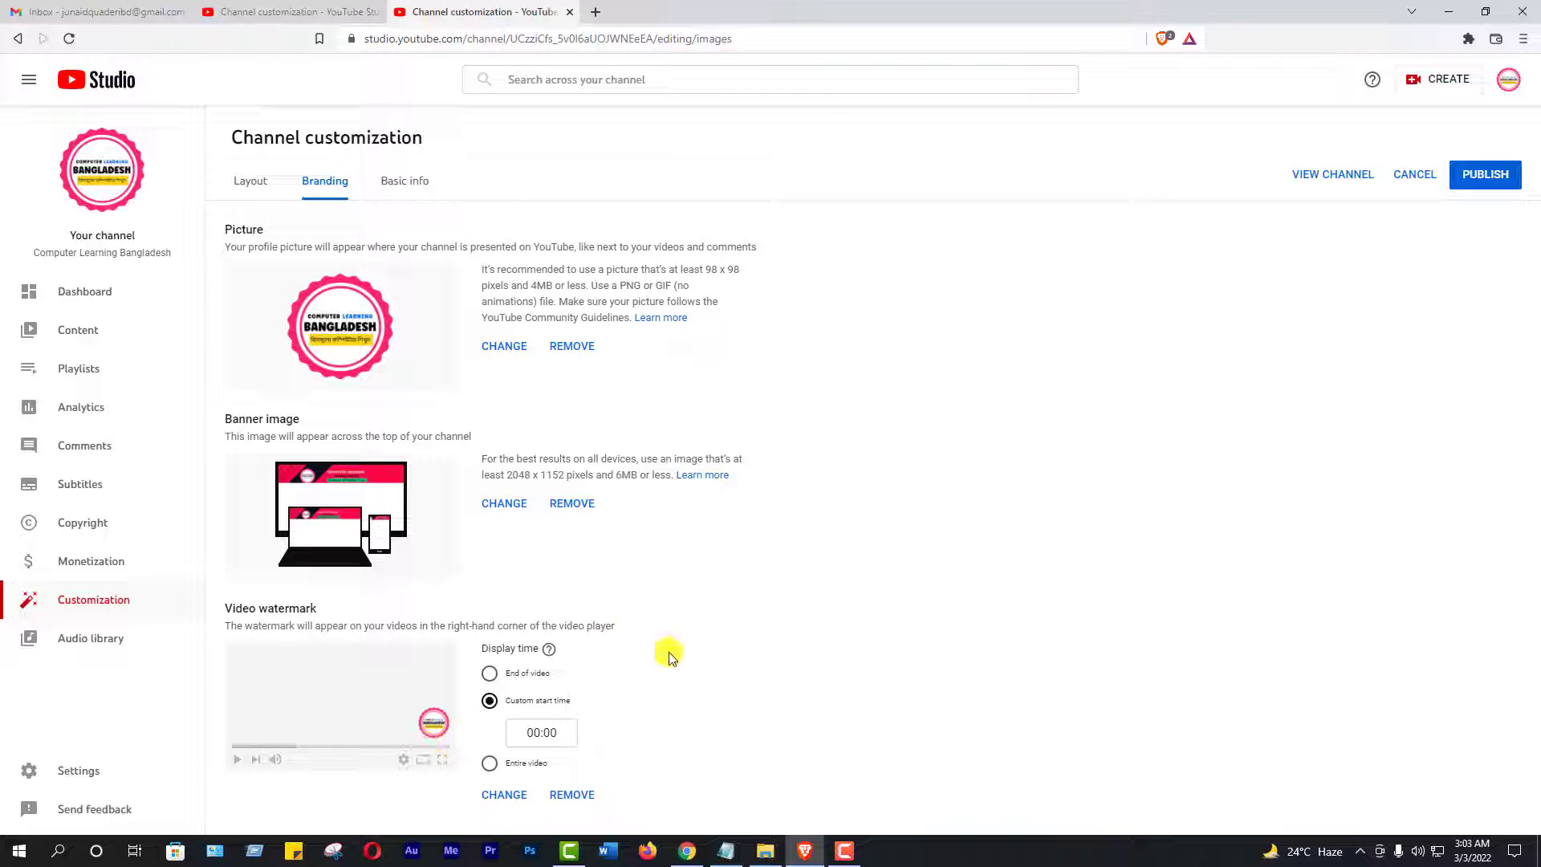
- Switch to the Canva banner design in Chrome and shift the large red shape and all three text lines slightly to the right
click(686, 850)
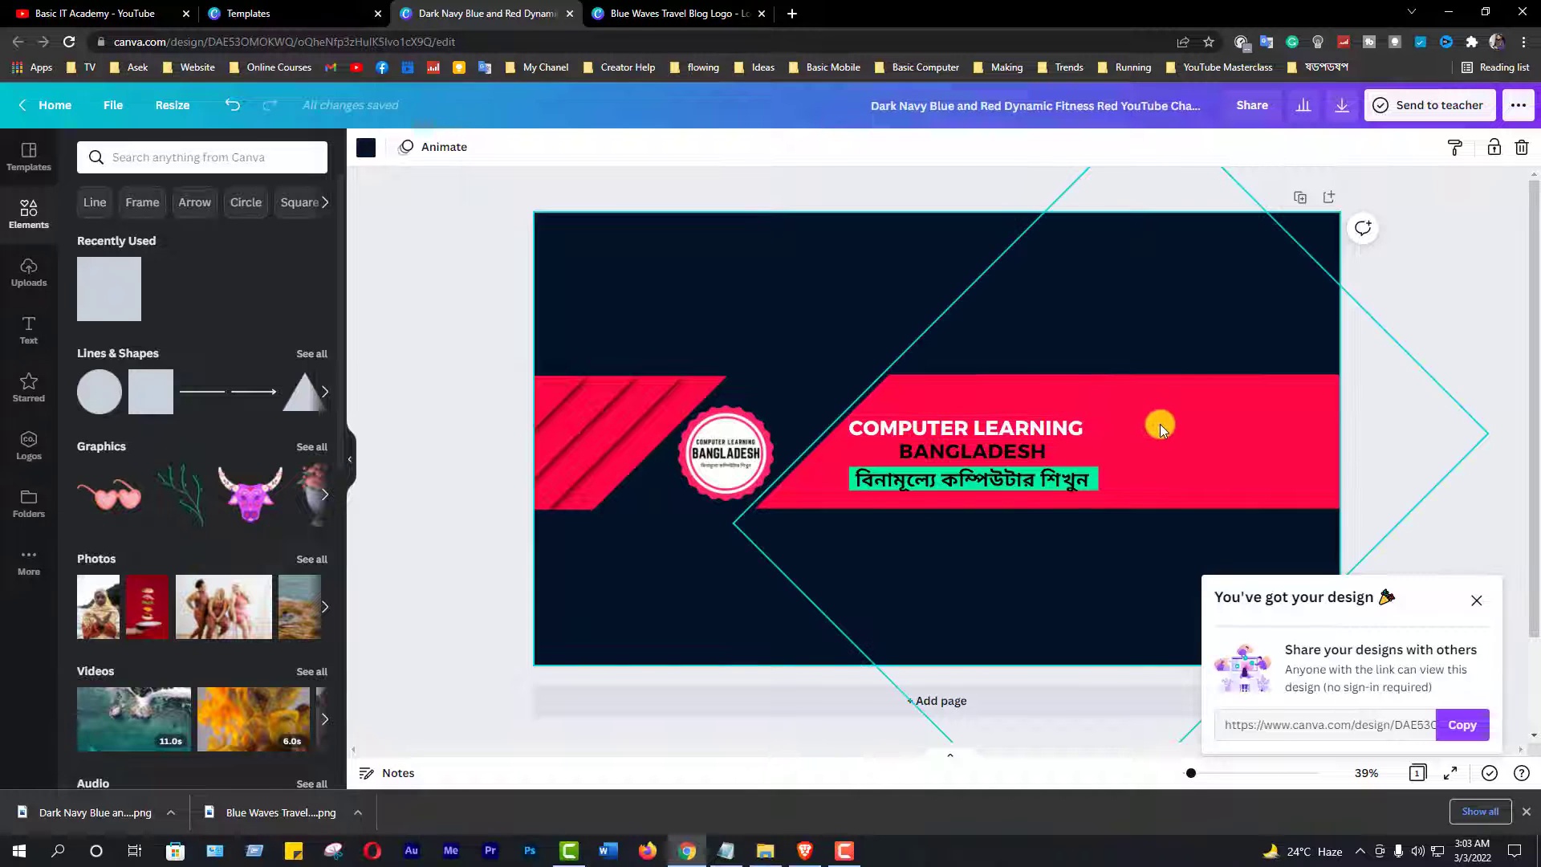
mouse_move(1161, 424)
mouse_down()
mouse_move(1199, 424)
mouse_move(1187, 424)
mouse_up()
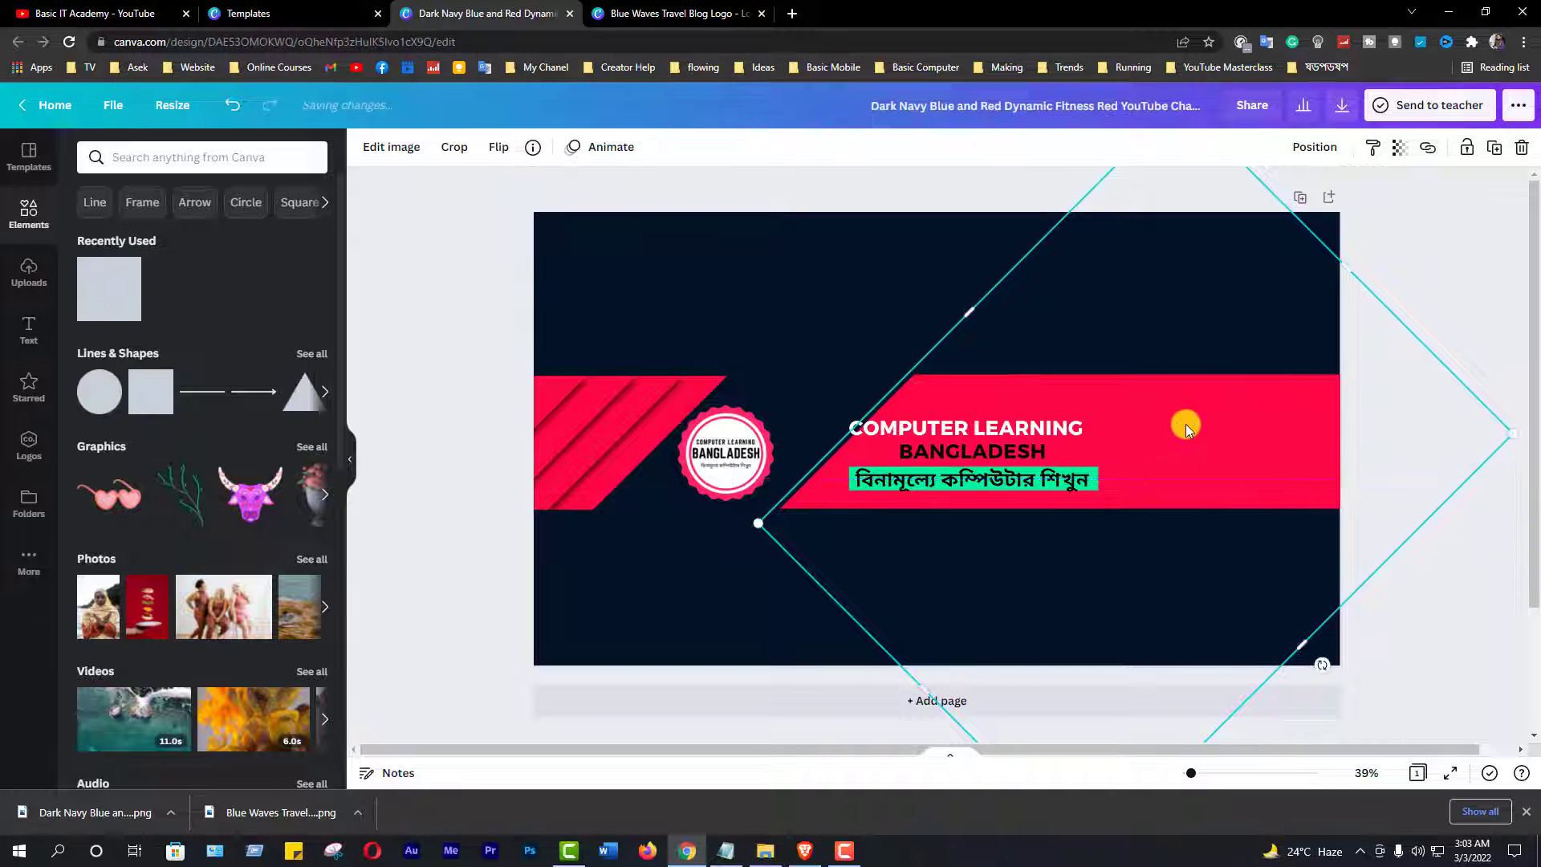
click(1010, 430)
drag(1010, 430, 1056, 478)
click(1020, 451)
click(1004, 481)
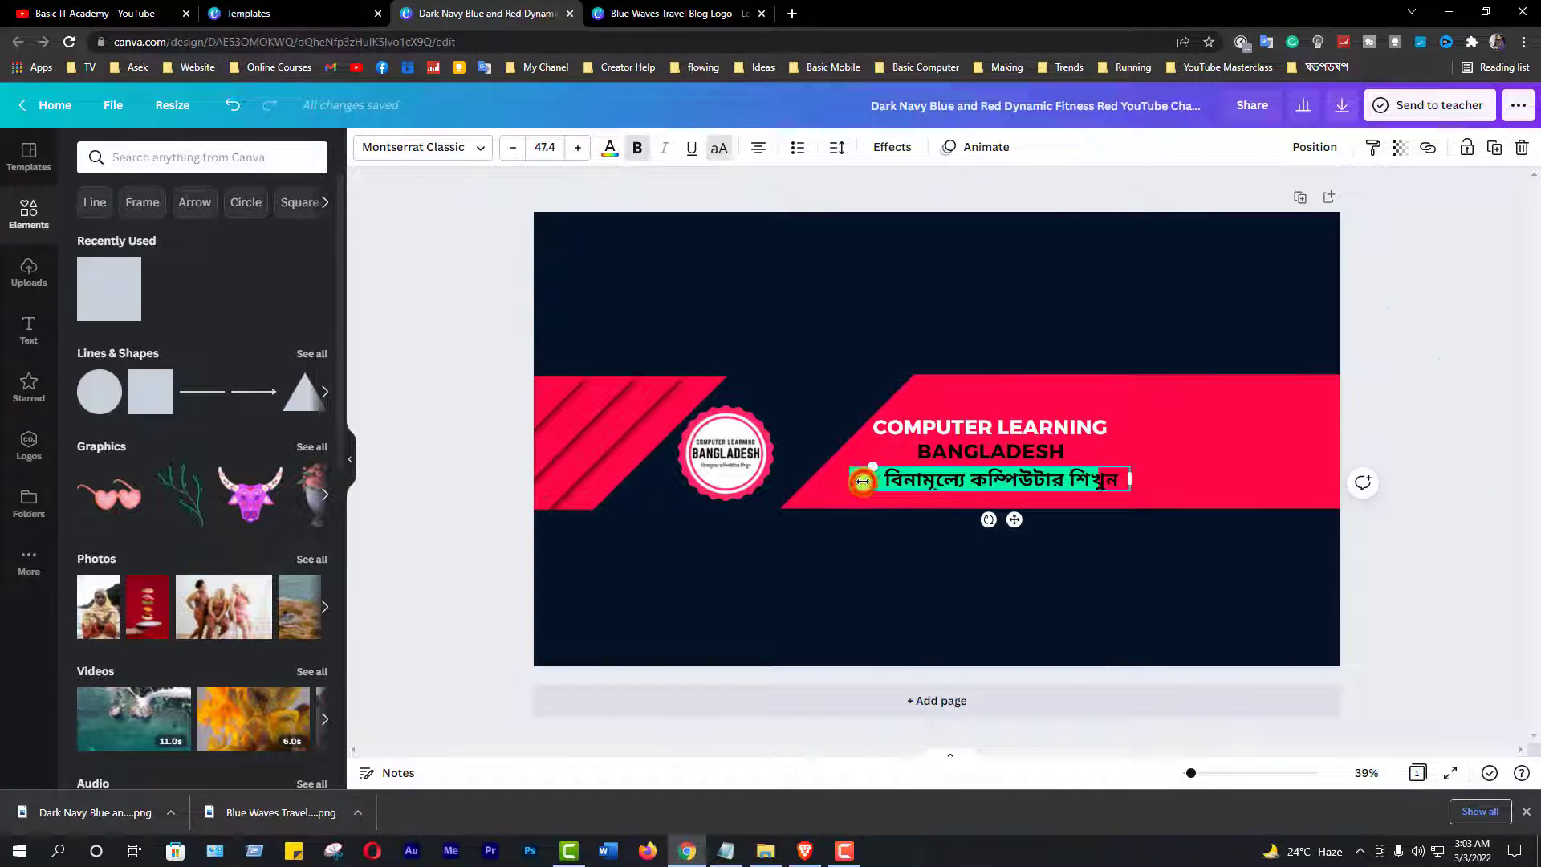
- Adjust both ends of the green bar so that it fits behind the shifted Bengali tagline
click(854, 503)
click(888, 561)
click(860, 481)
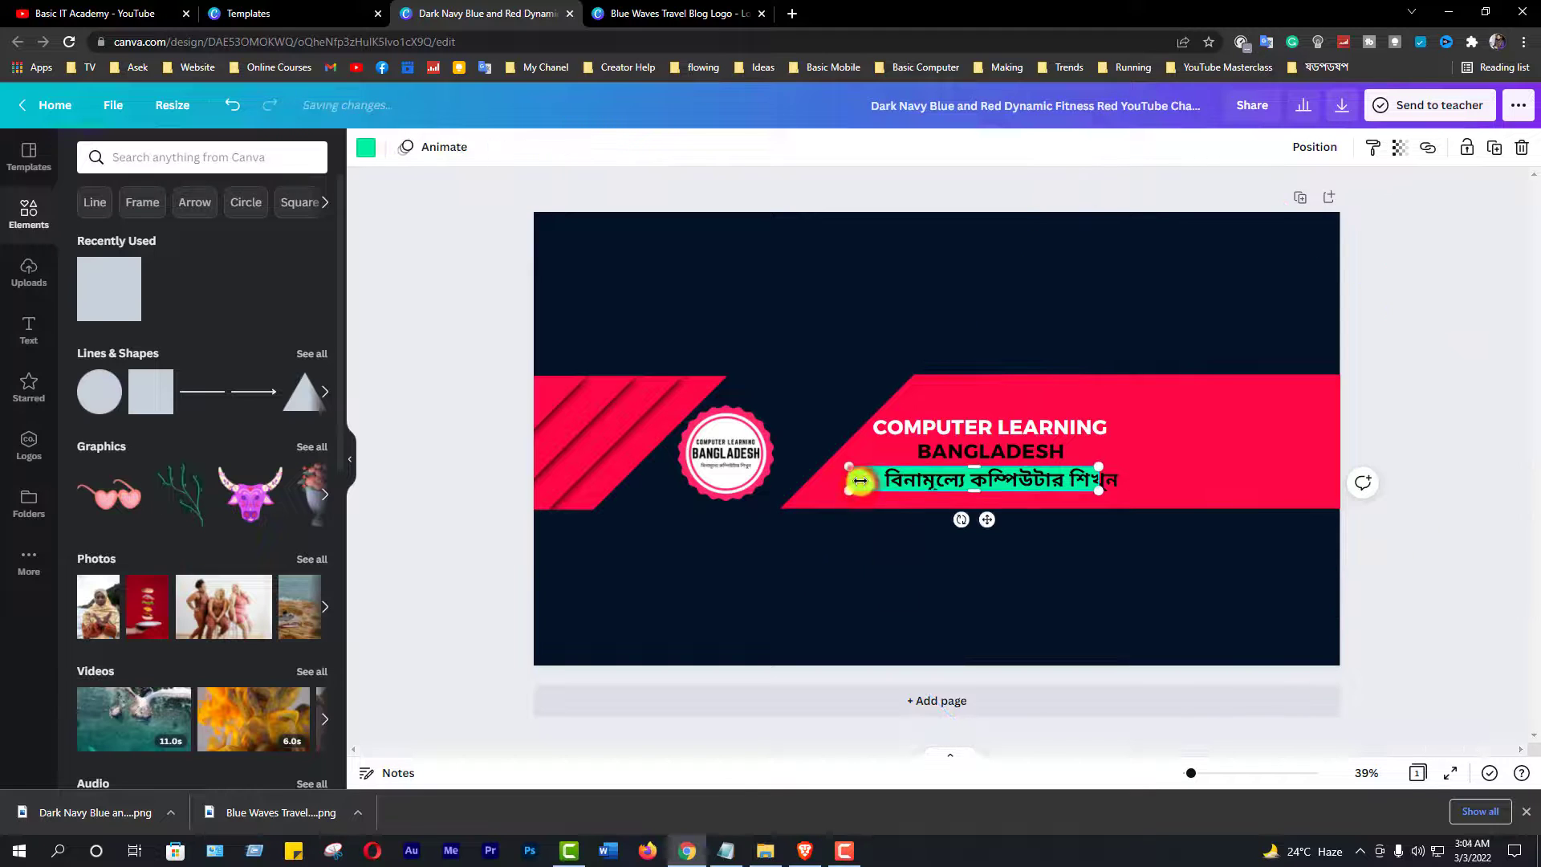
mouse_move(860, 481)
mouse_down()
mouse_move(899, 481)
mouse_move(860, 481)
mouse_move(880, 482)
mouse_up()
drag(1095, 479, 1134, 478)
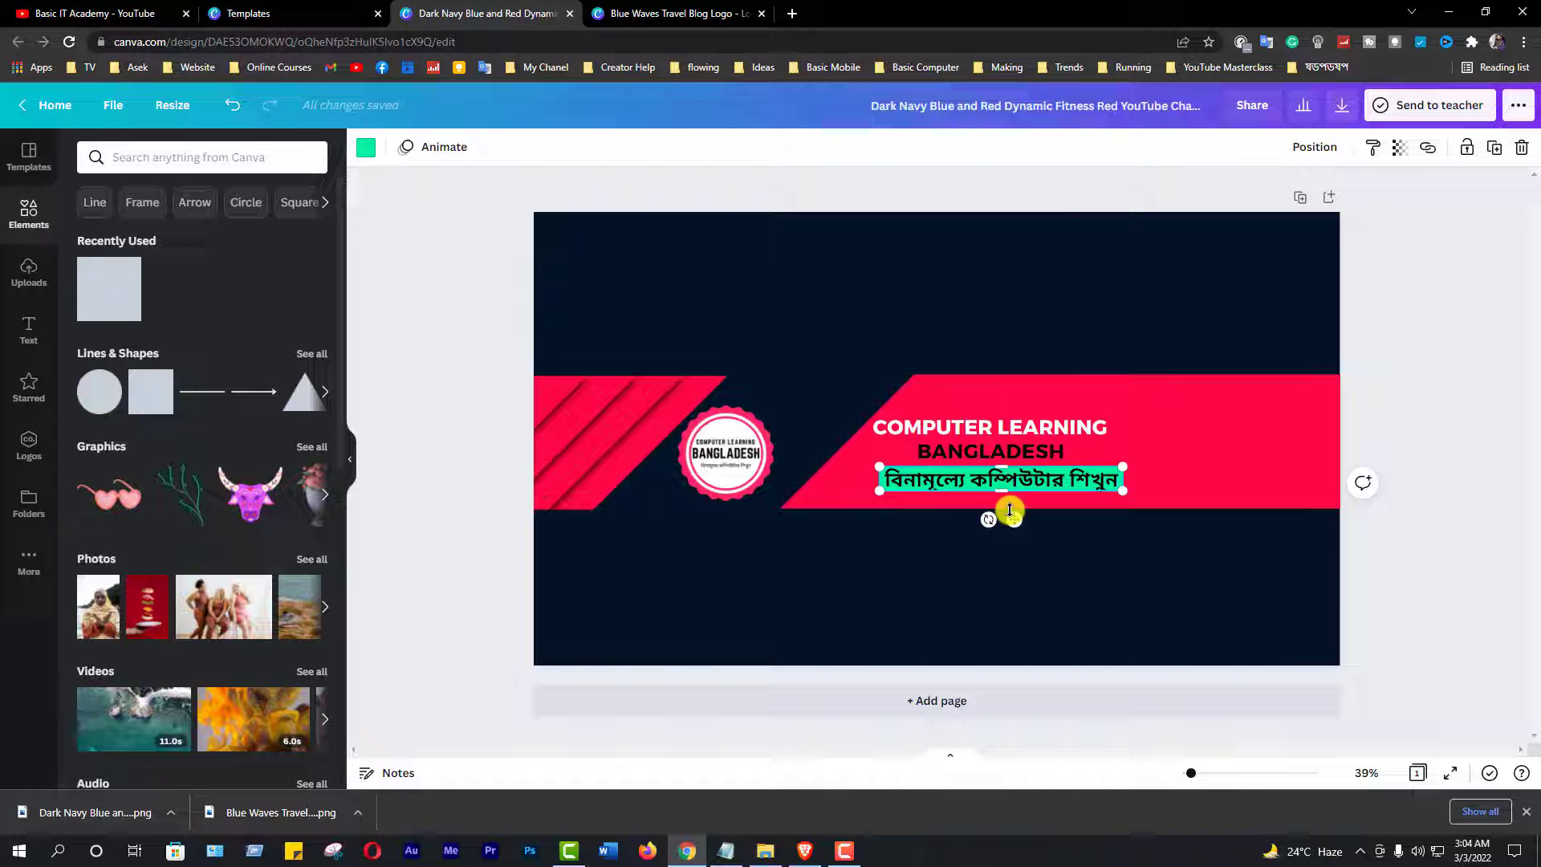
- Move the round logo and the striped red shape to the right, closer to the banner text
click(722, 575)
drag(727, 437, 760, 431)
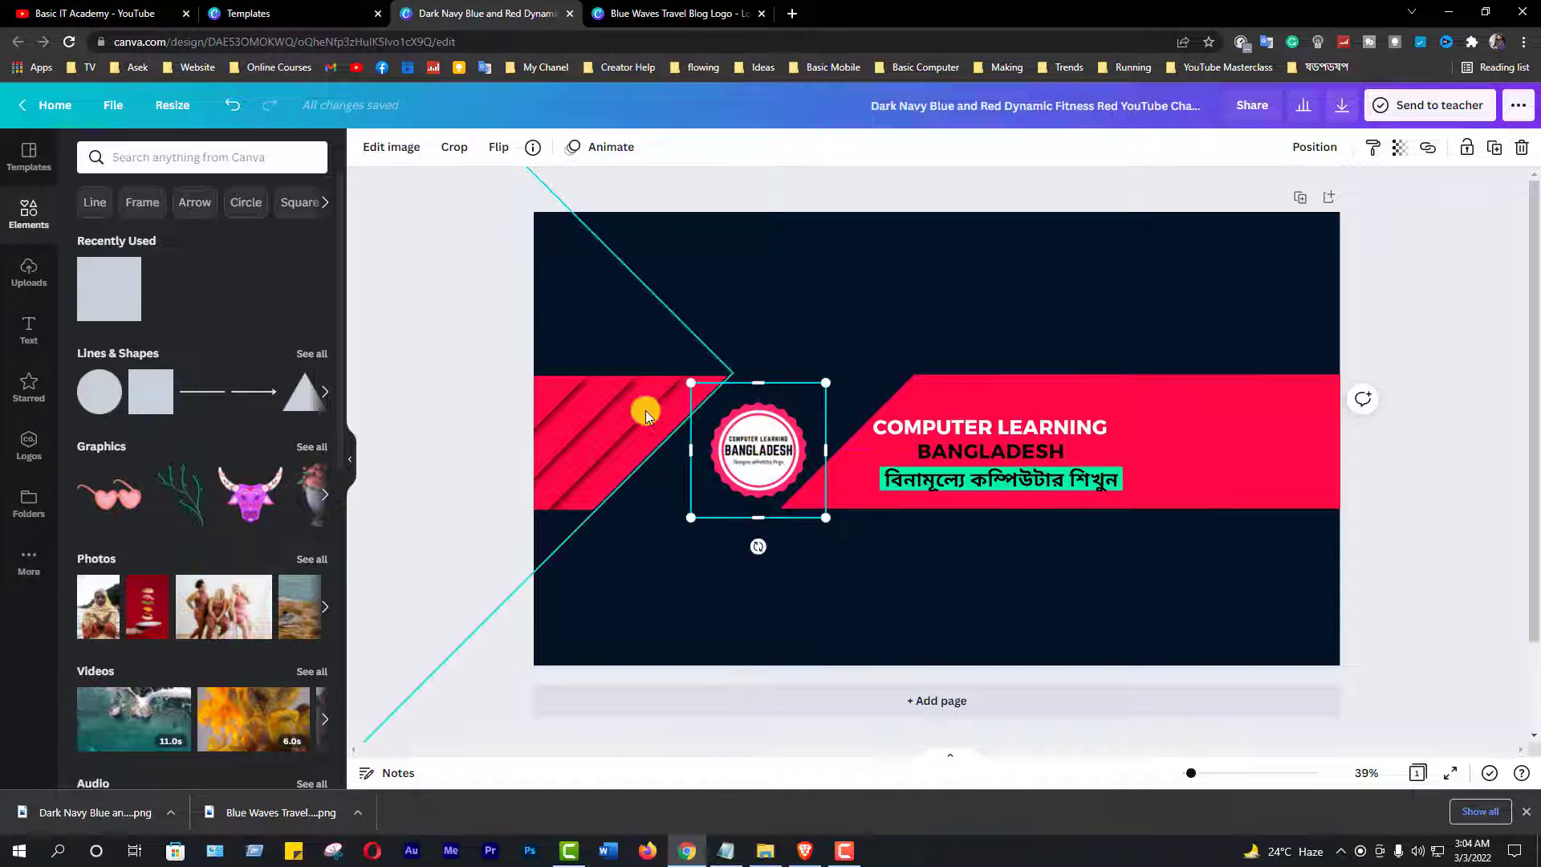
click(609, 430)
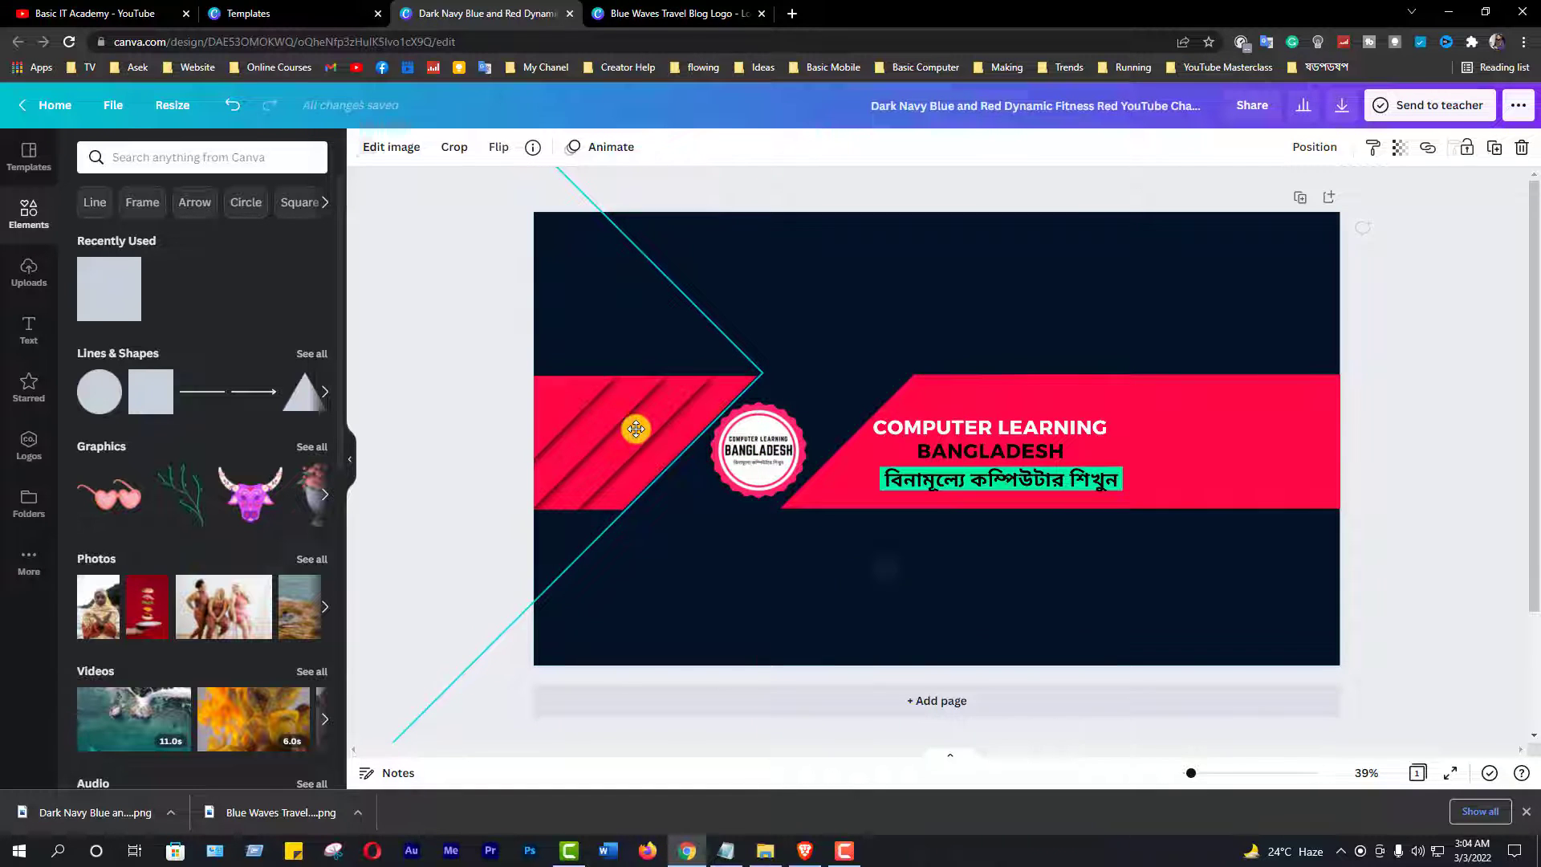
click(789, 594)
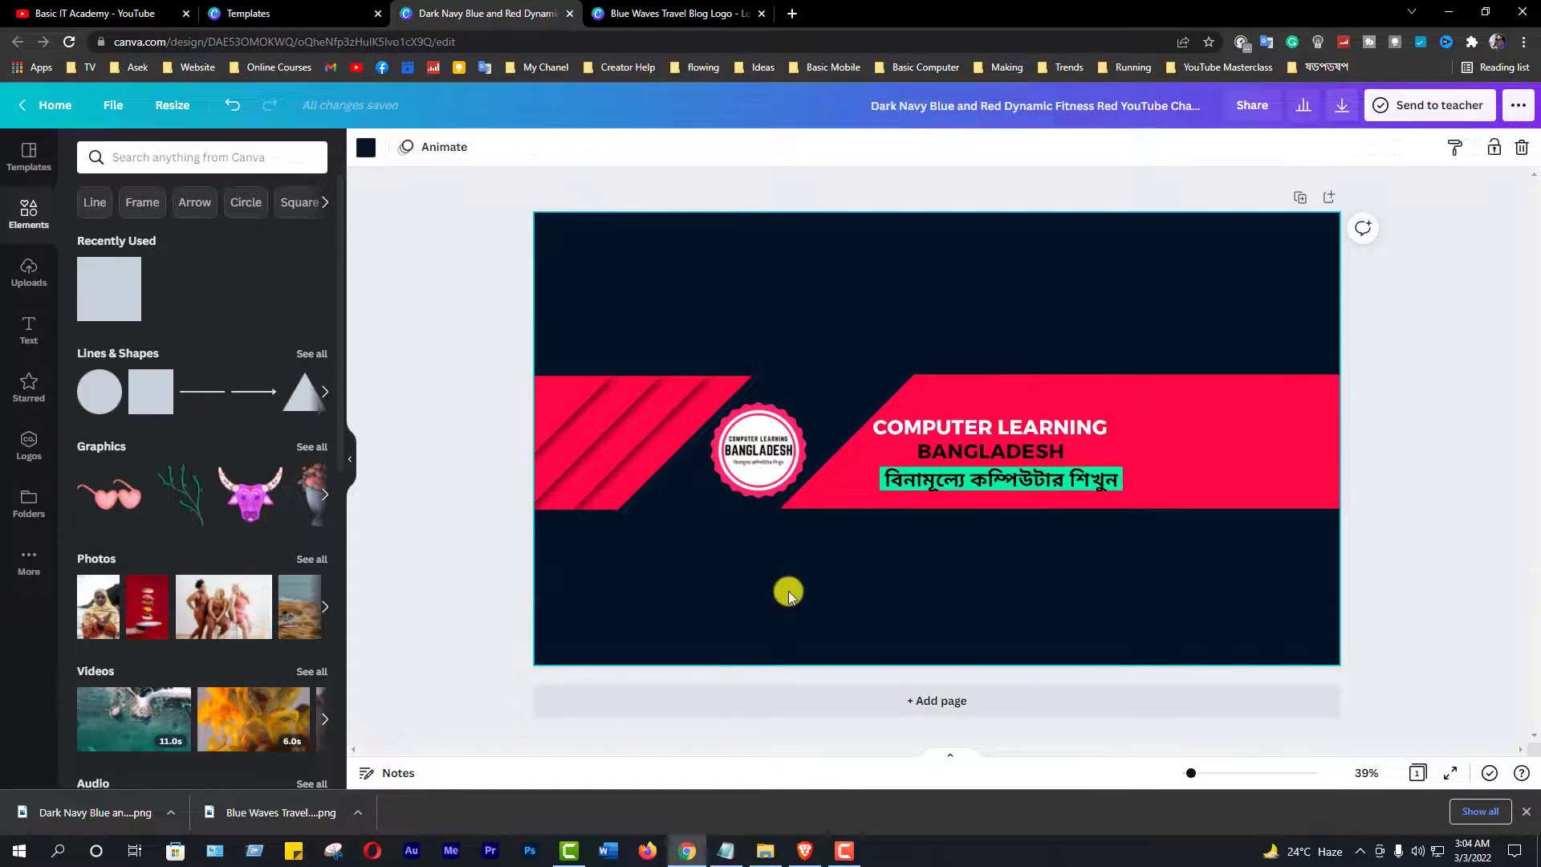
- Download the adjusted banner as a PNG at size 1, 2560 × 1440 px
click(1342, 107)
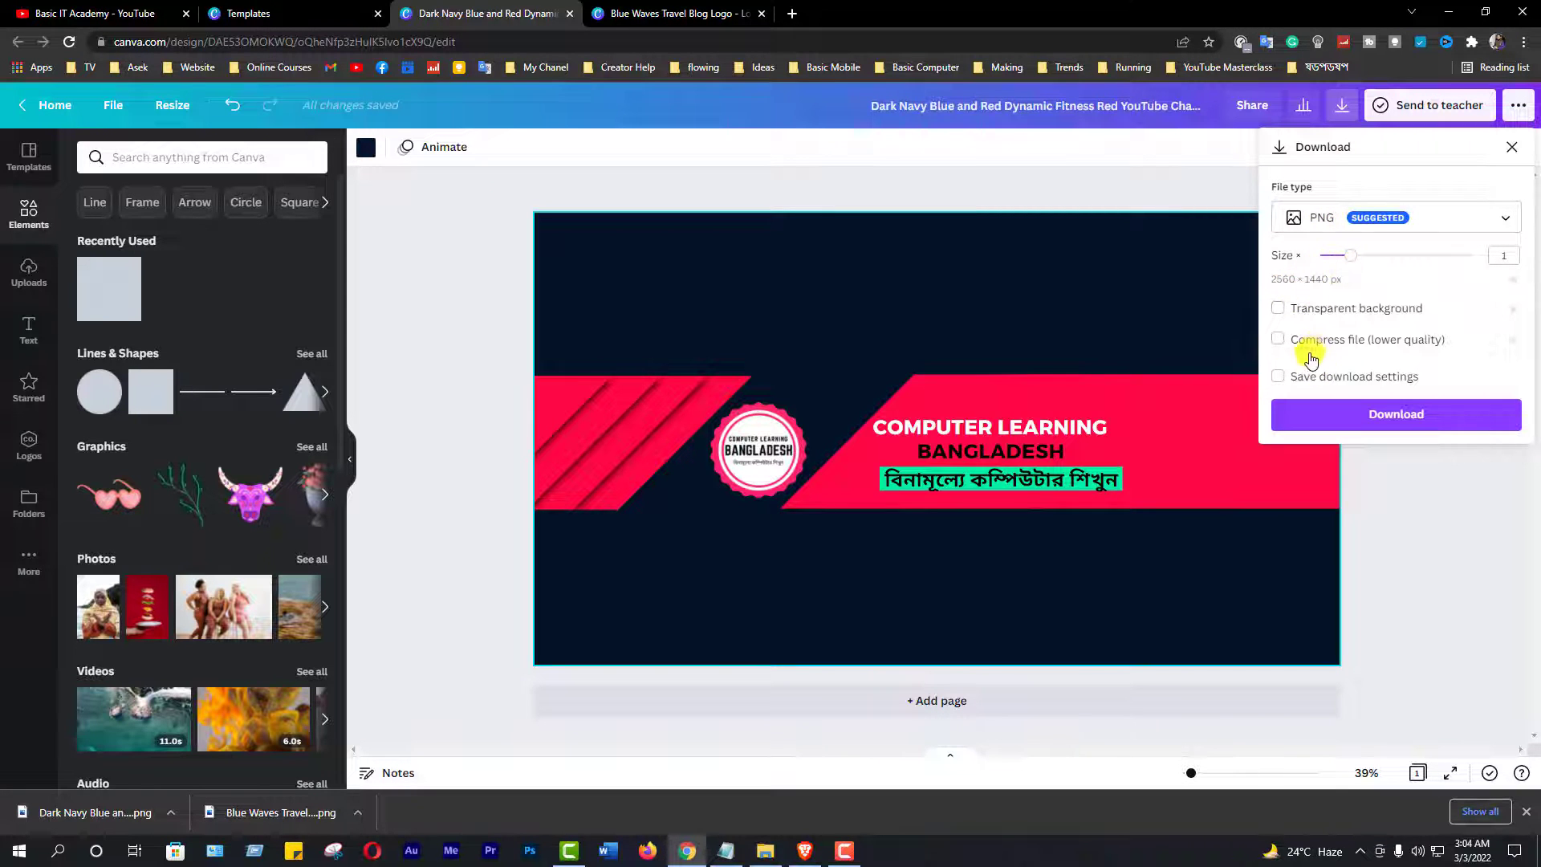
click(1391, 419)
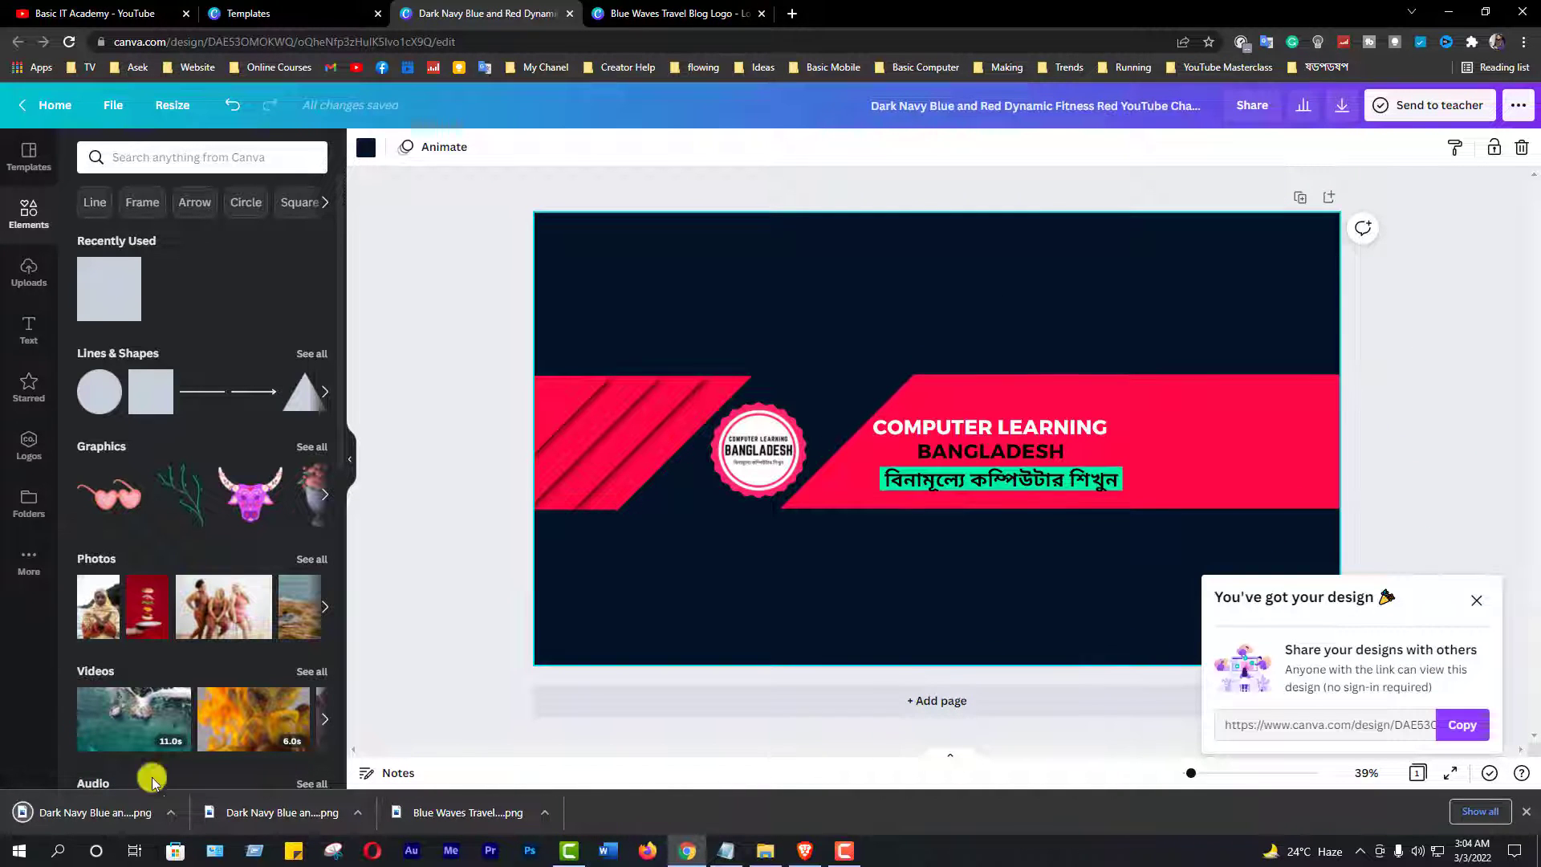
- Show the newly downloaded banner PNG in its Downloads folder and select the file
click(171, 817)
click(189, 756)
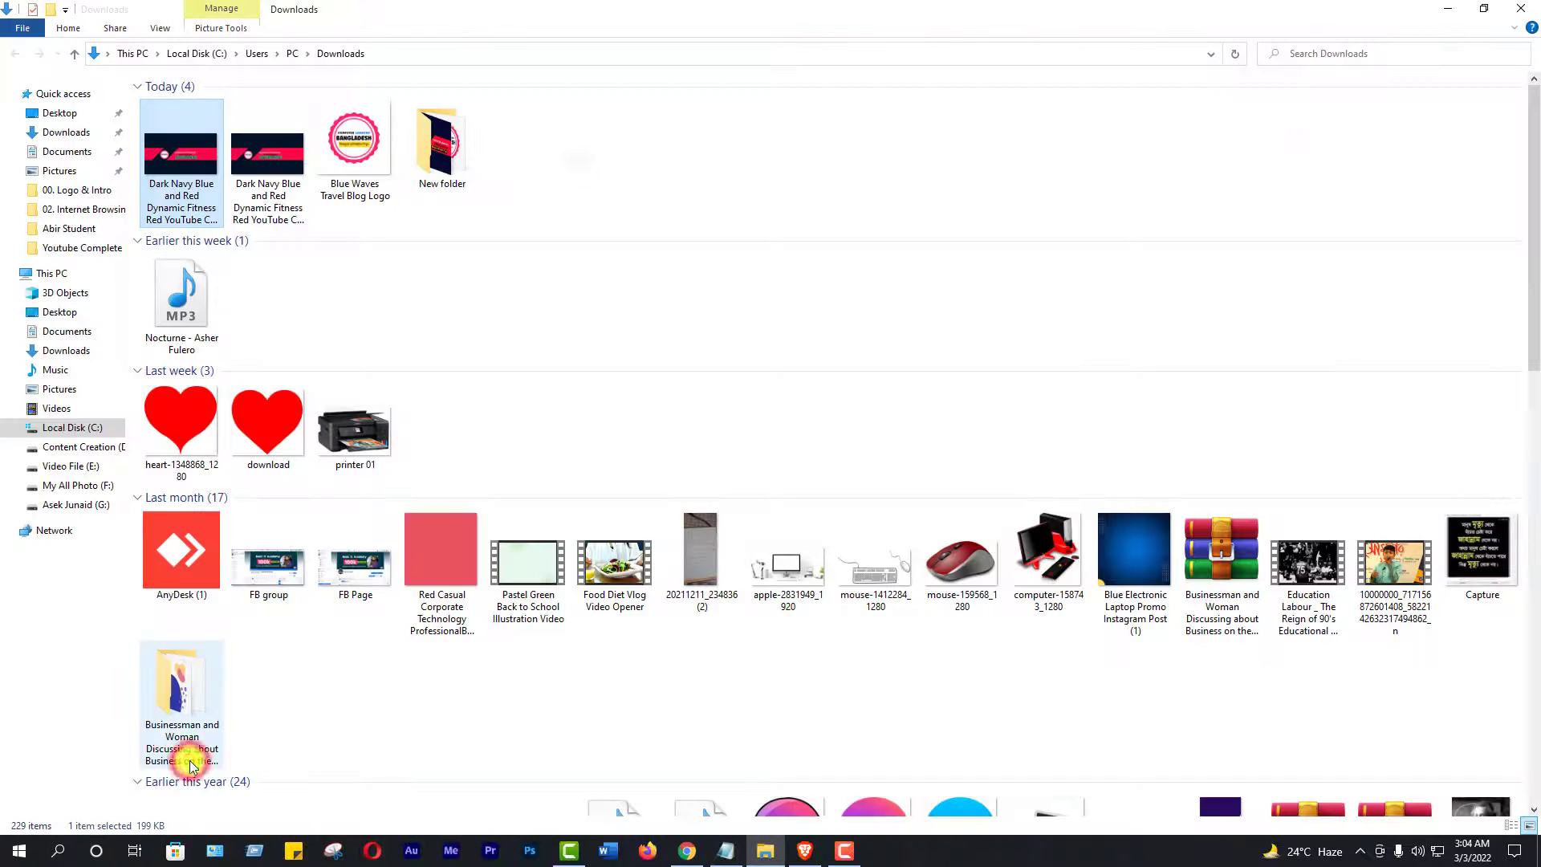
click(182, 167)
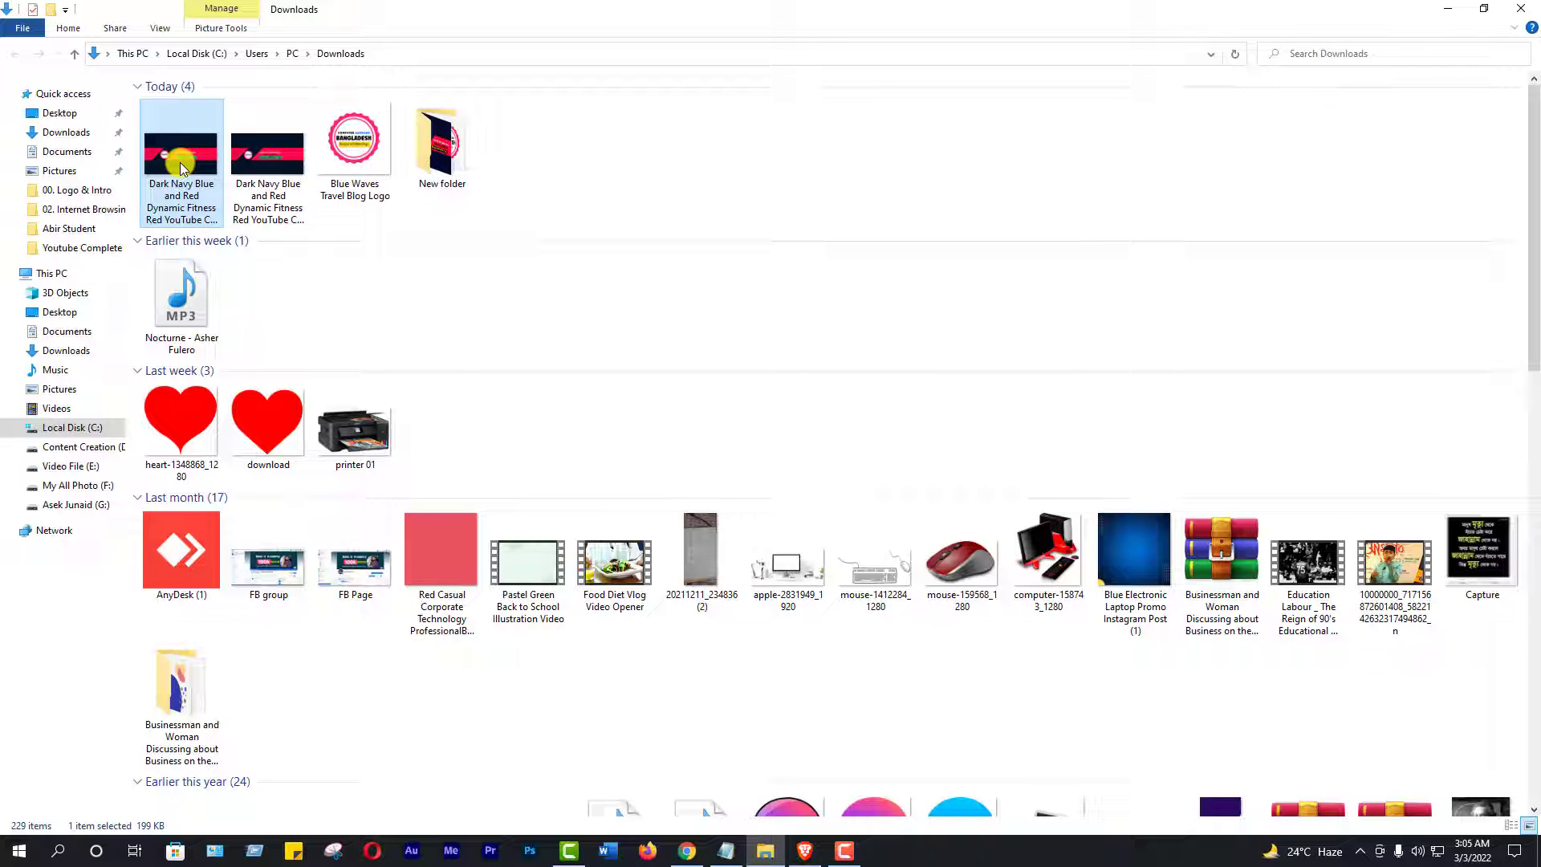
- Switch to YouTube Studio in Brave, replace the channel's banner image with the newly downloaded banner and publish the change
click(804, 852)
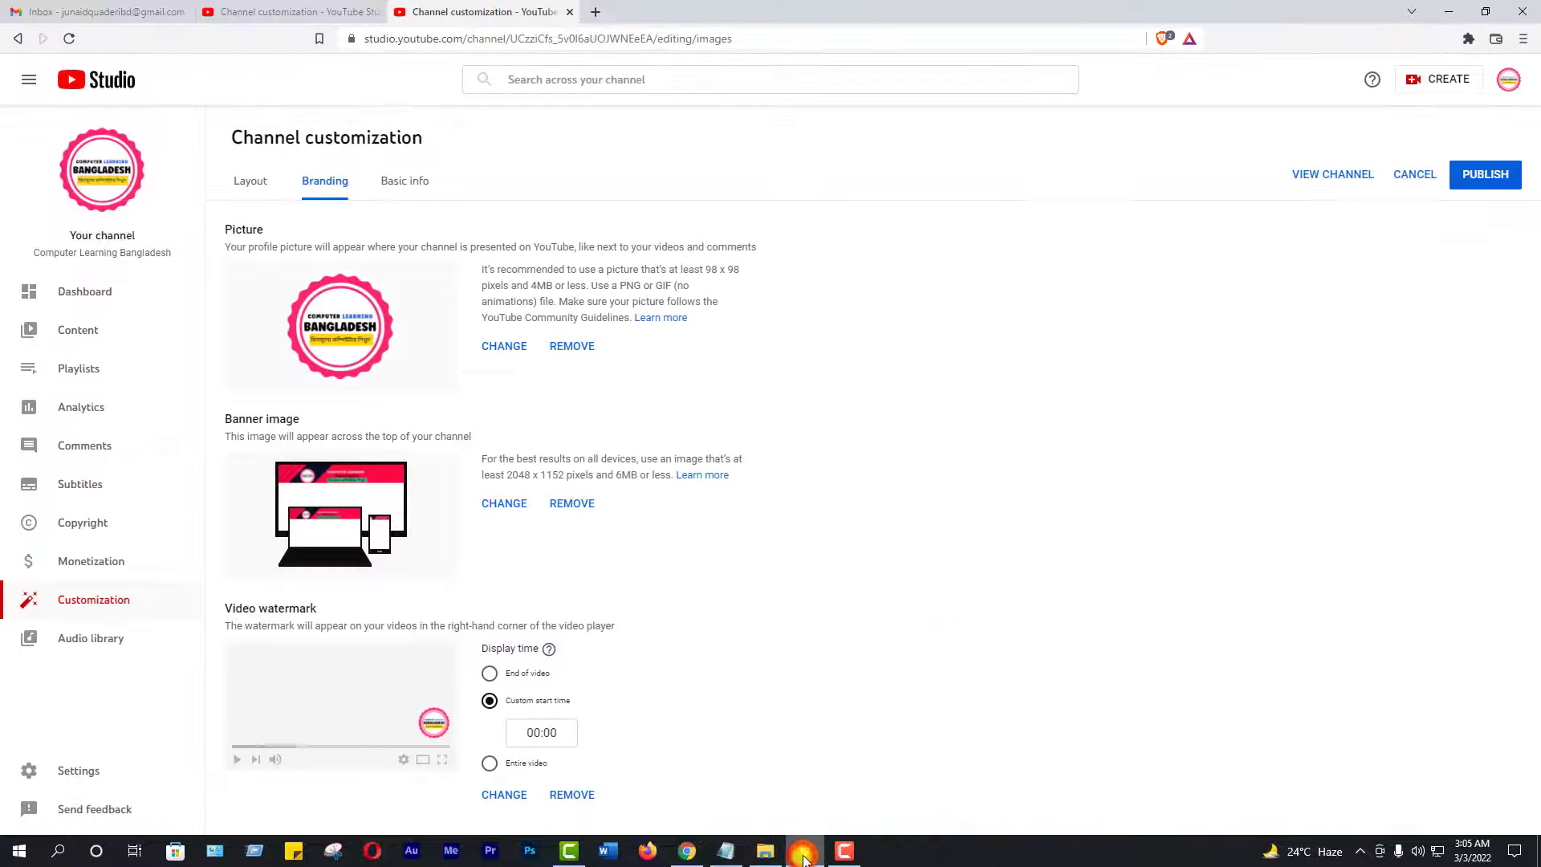
click(504, 504)
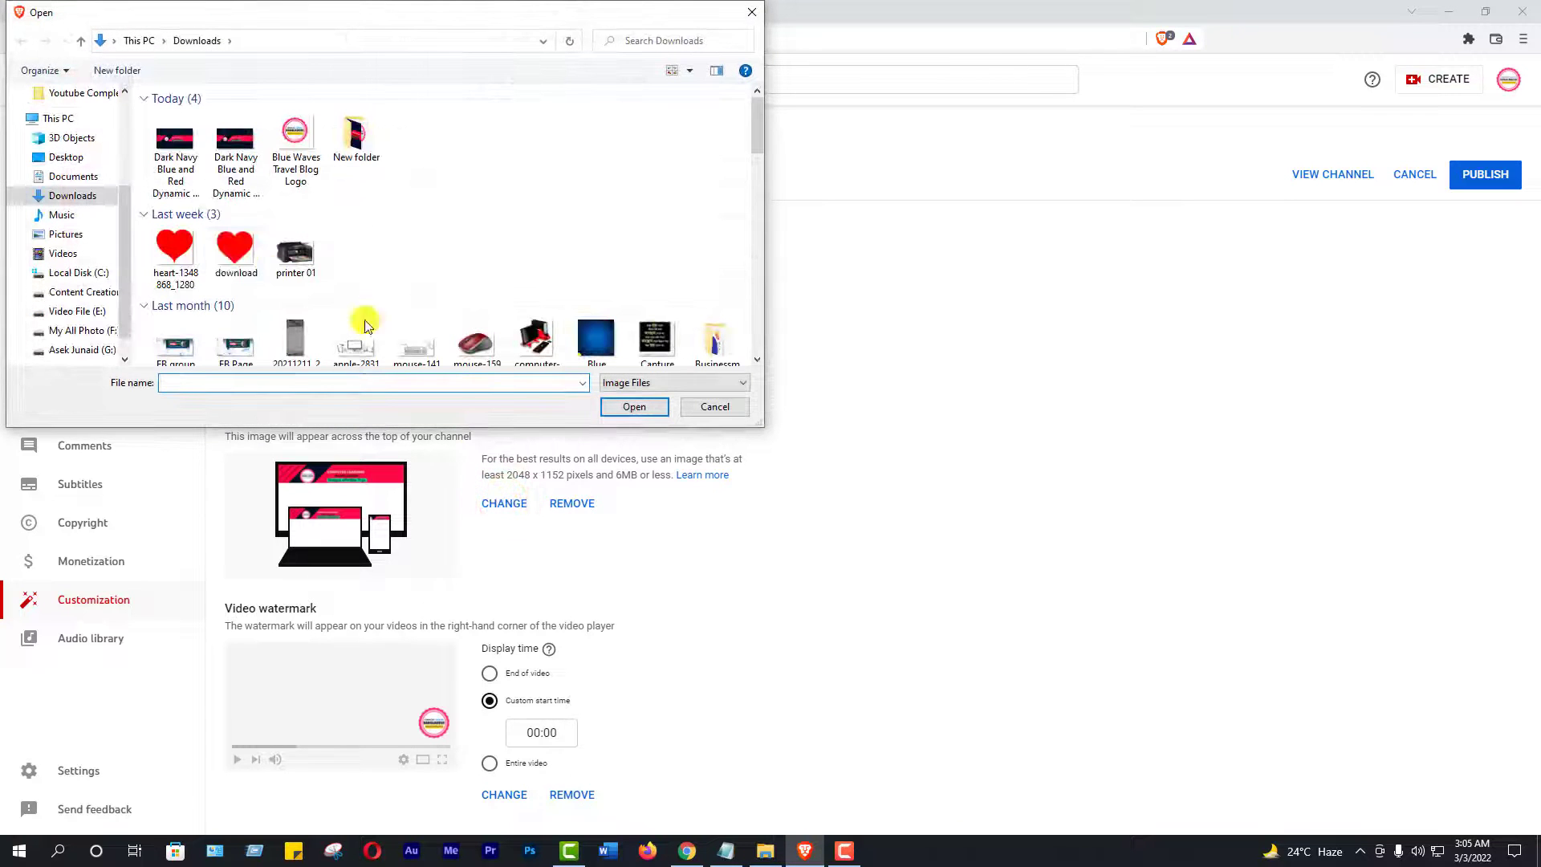
click(181, 149)
click(633, 407)
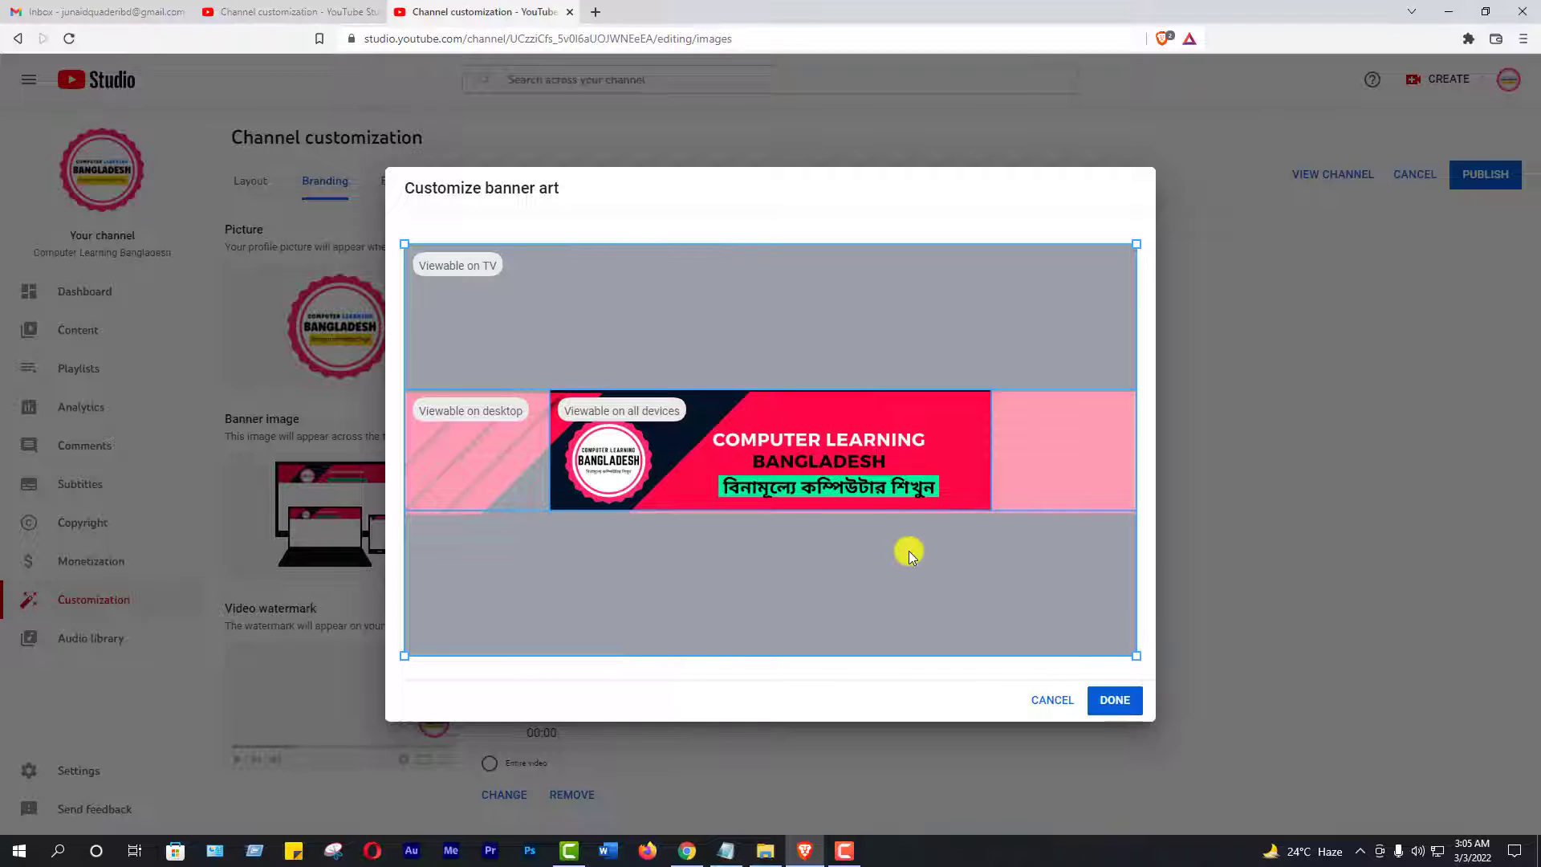
click(1114, 700)
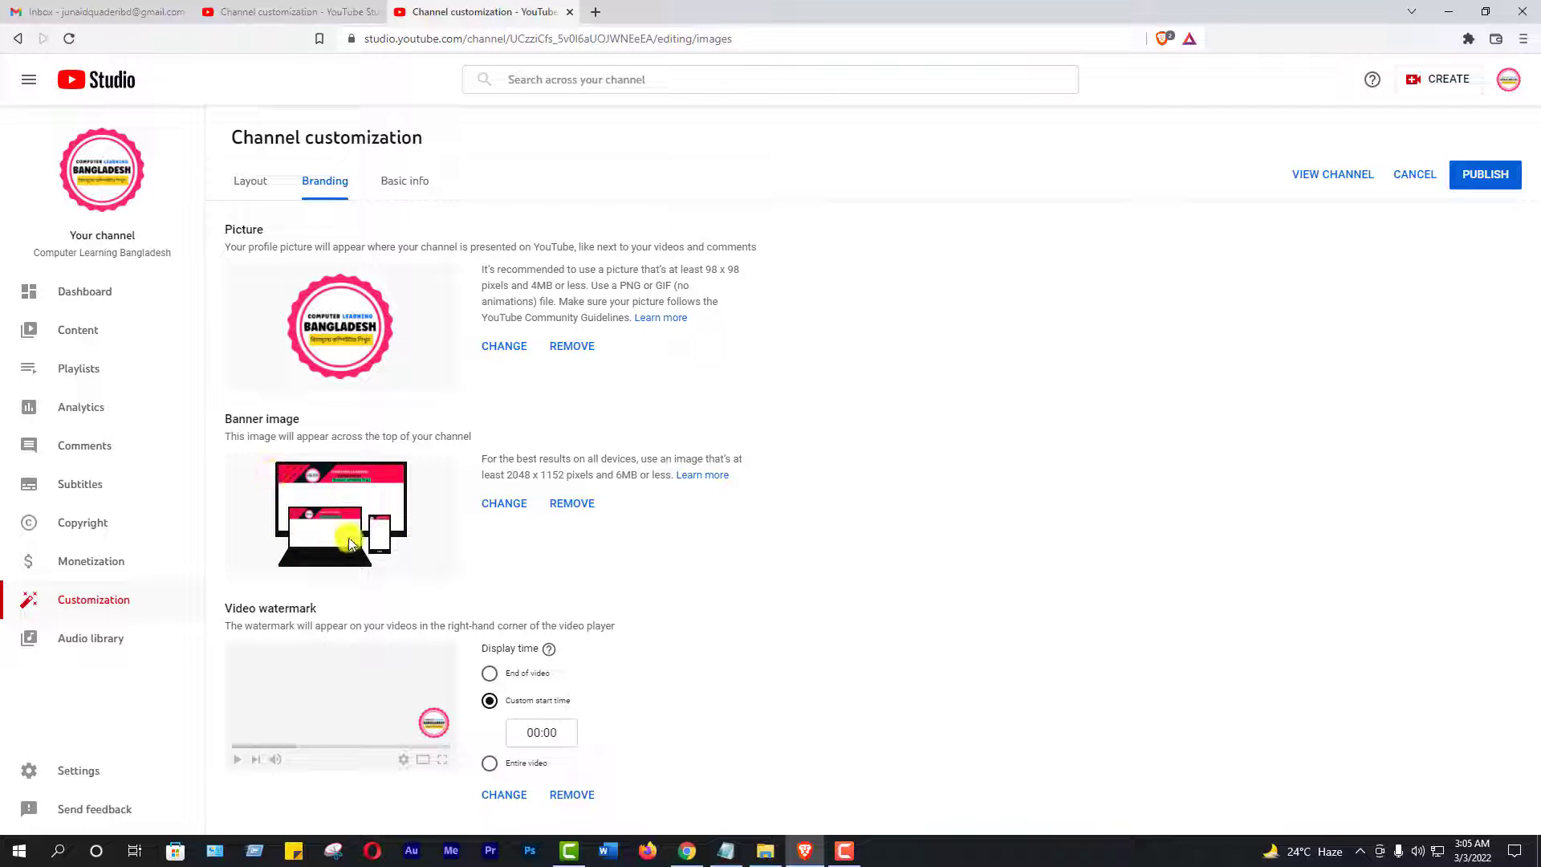
click(1491, 180)
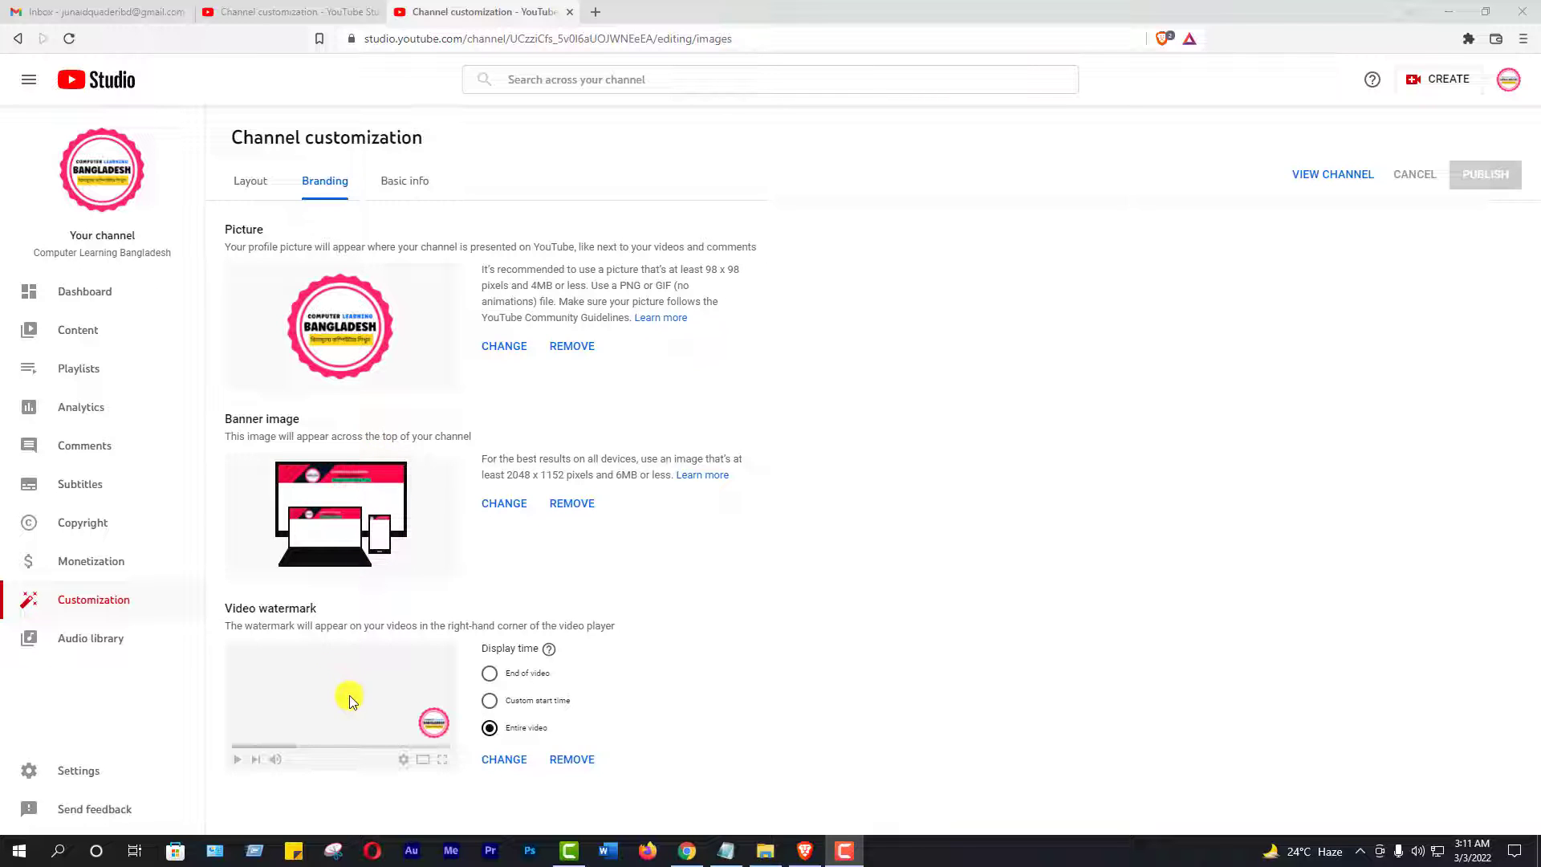
- Review the channel's description and links in the basic info, and return to the branding settings
click(405, 181)
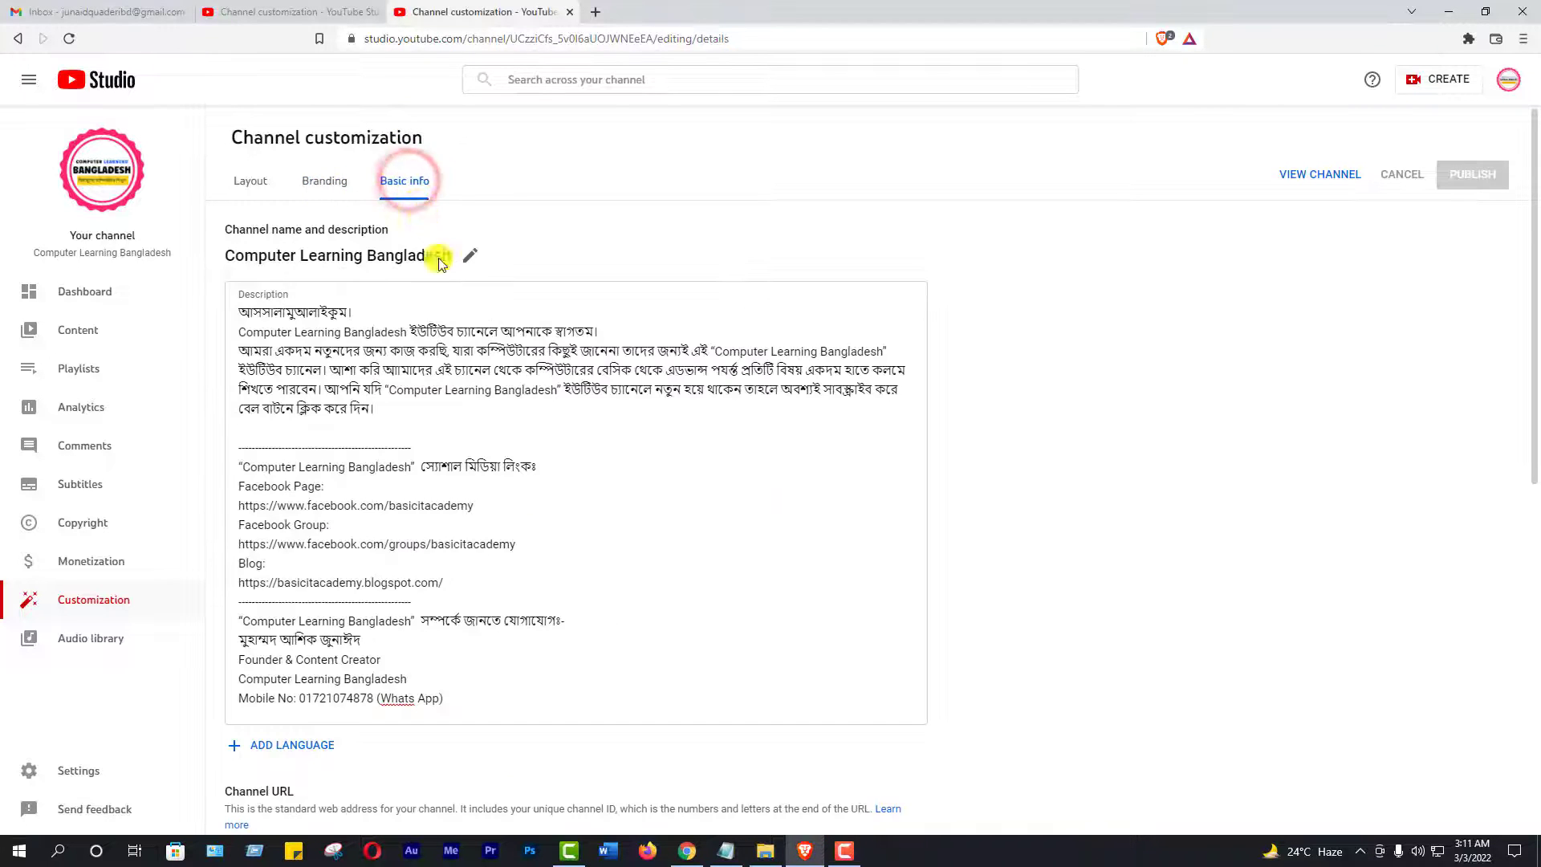
scroll(651, 578, down, 5)
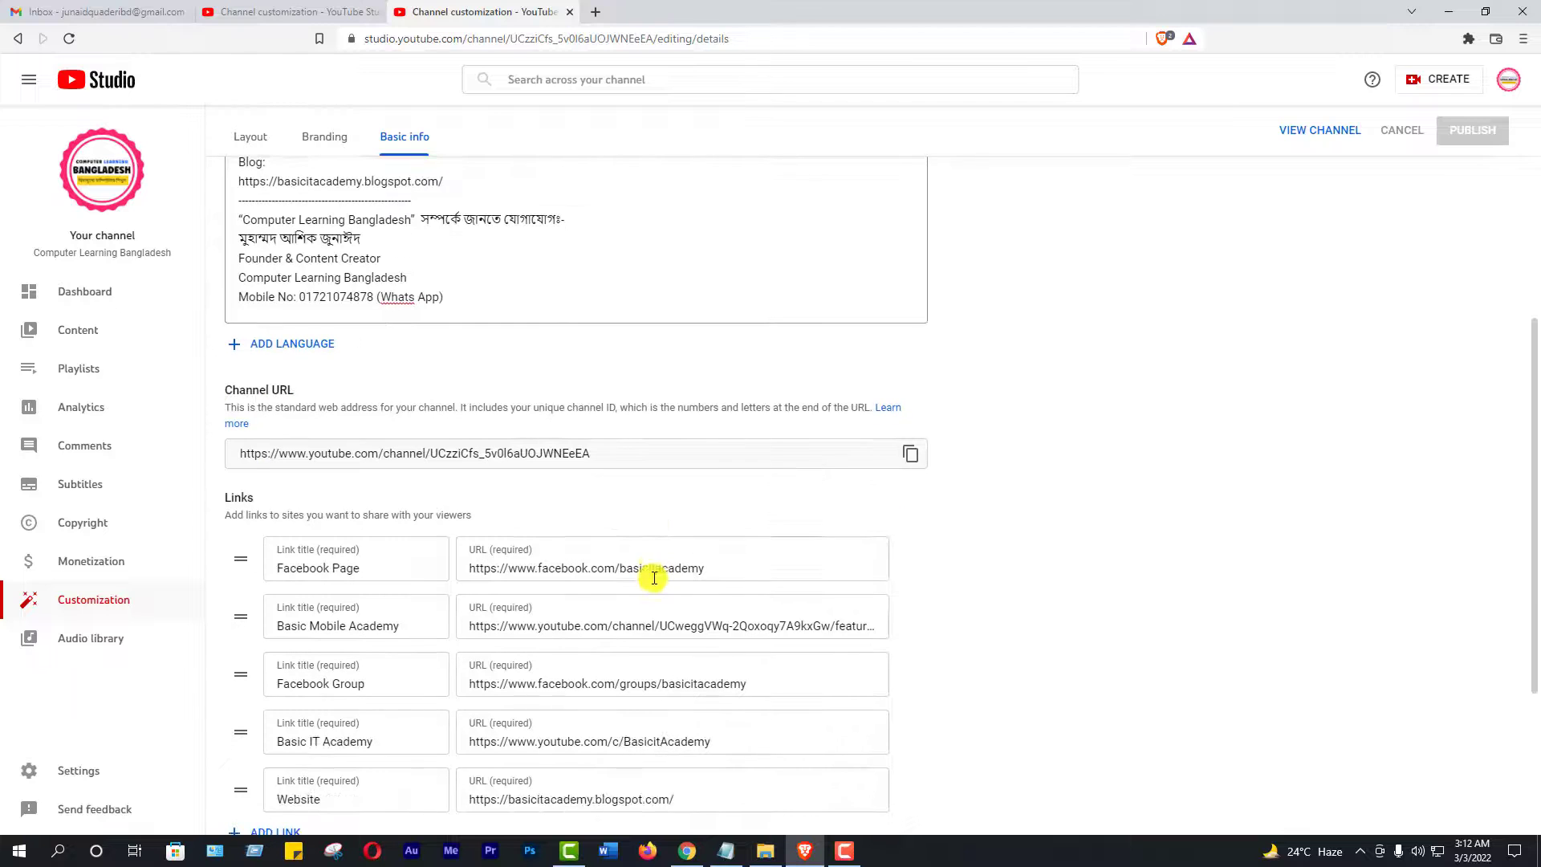
scroll(722, 646, up, 5)
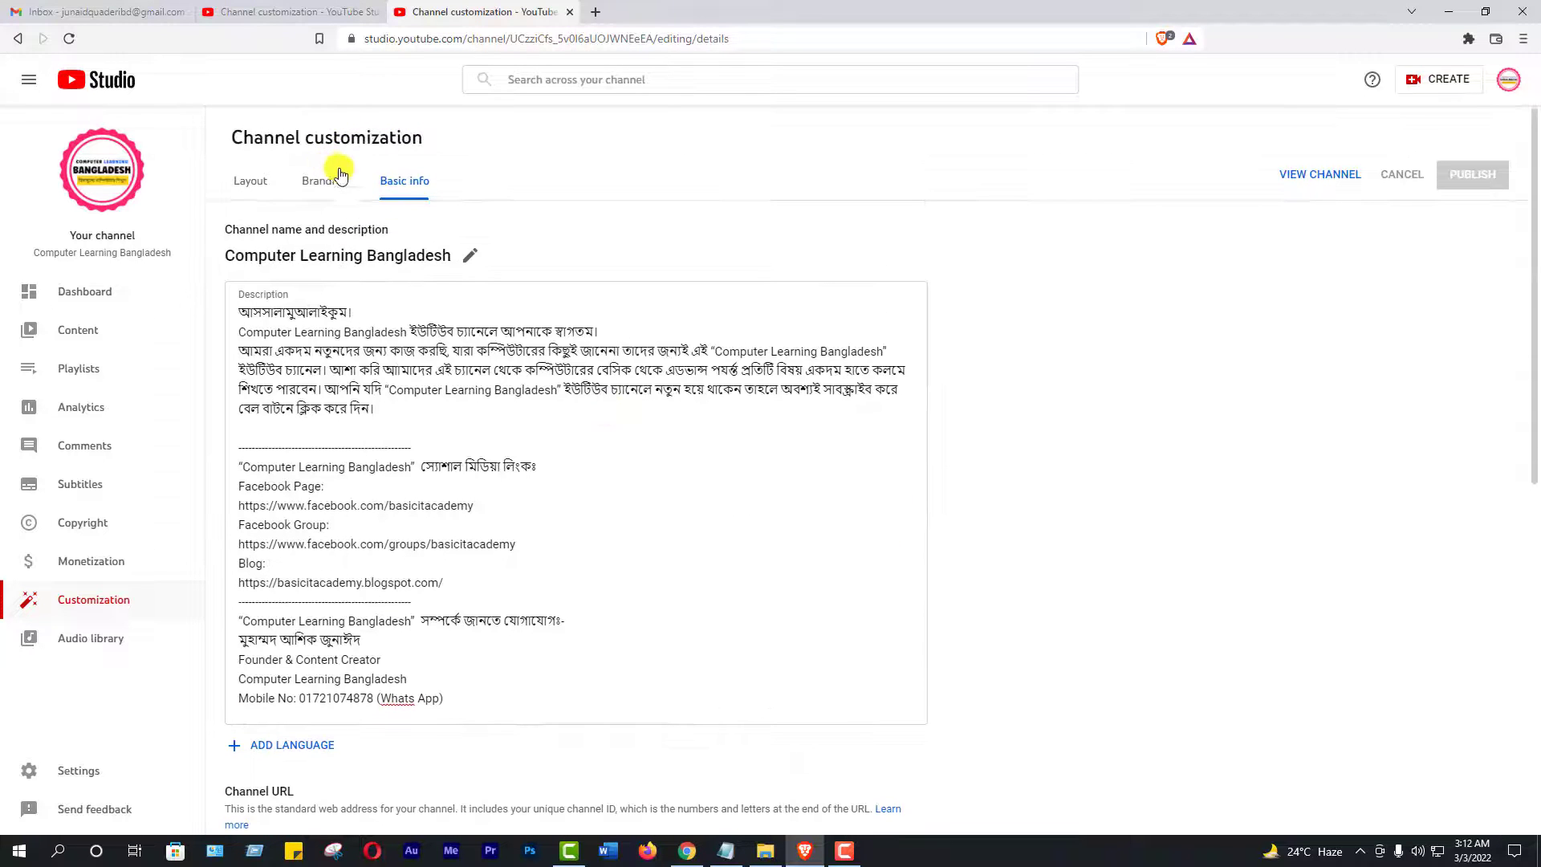
click(341, 176)
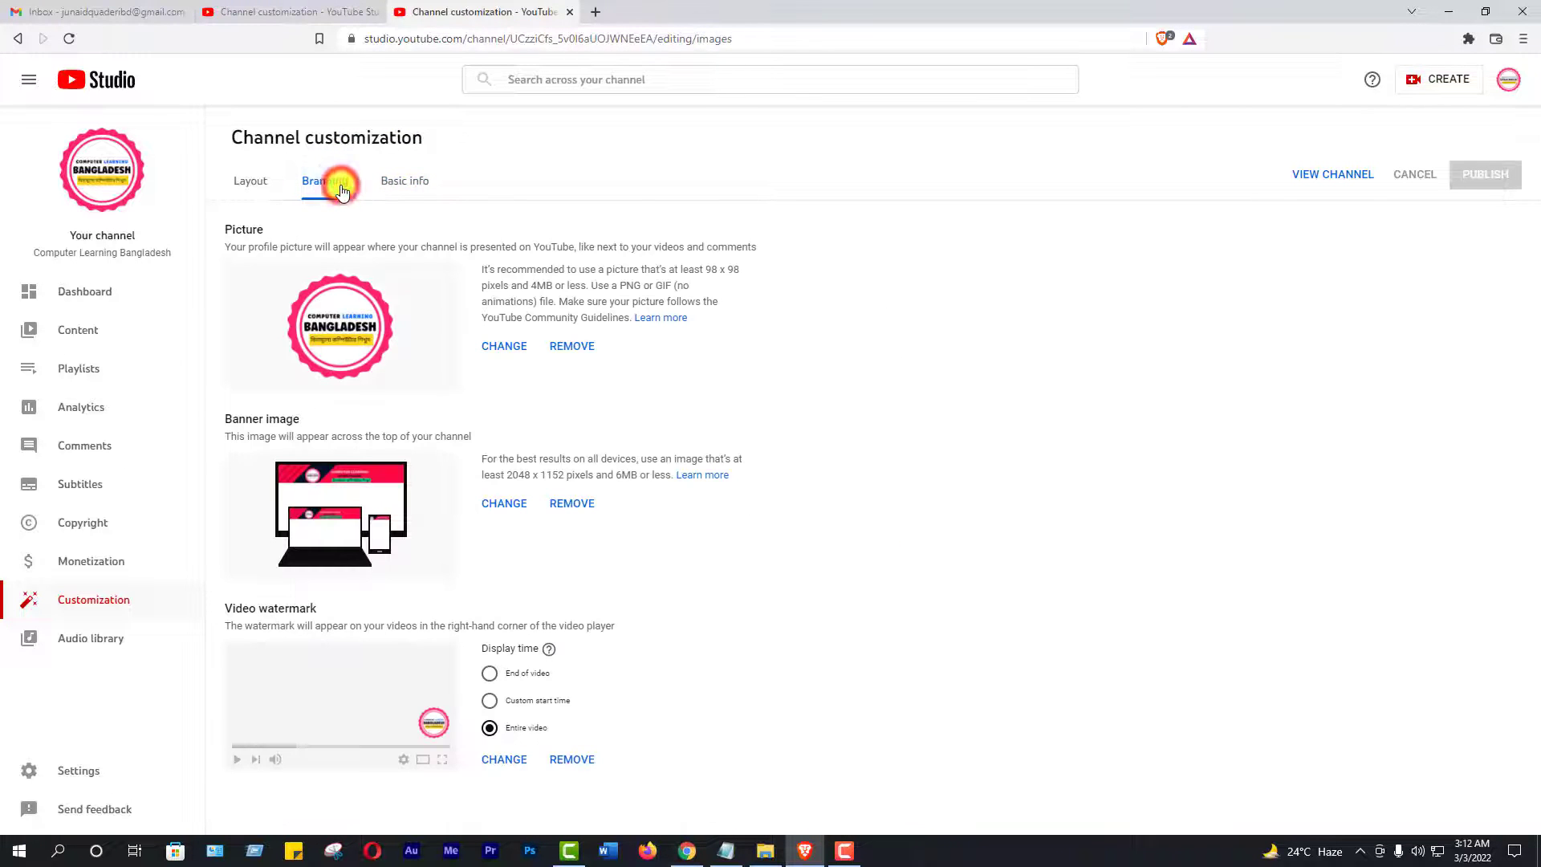
- View the public channel page, reload it, and examine its About details with the business email address revealed
click(1322, 180)
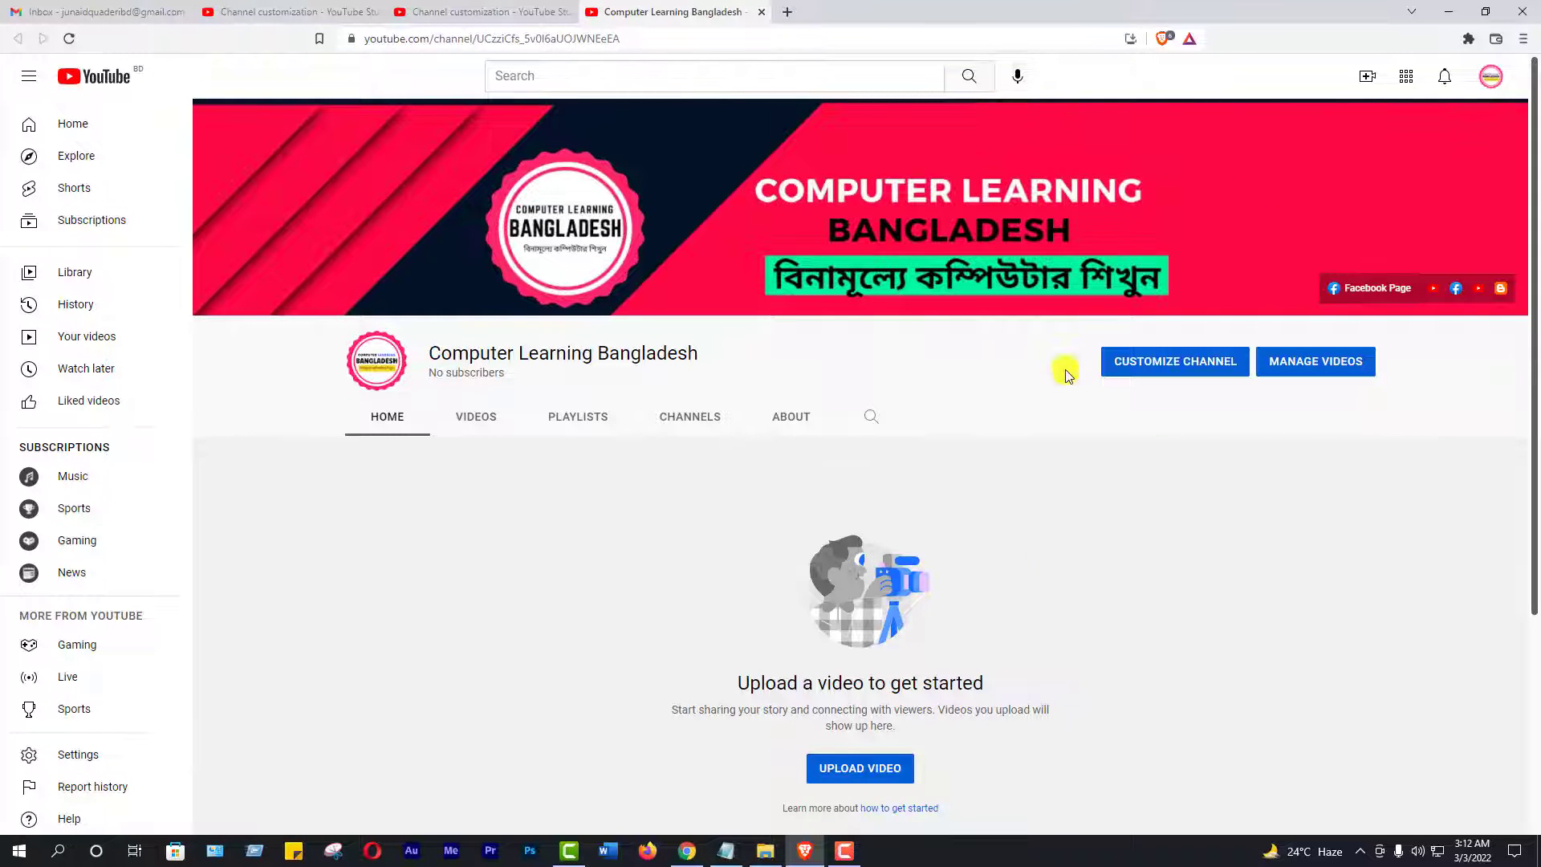
click(68, 41)
click(798, 417)
scroll(1081, 701, down, 3)
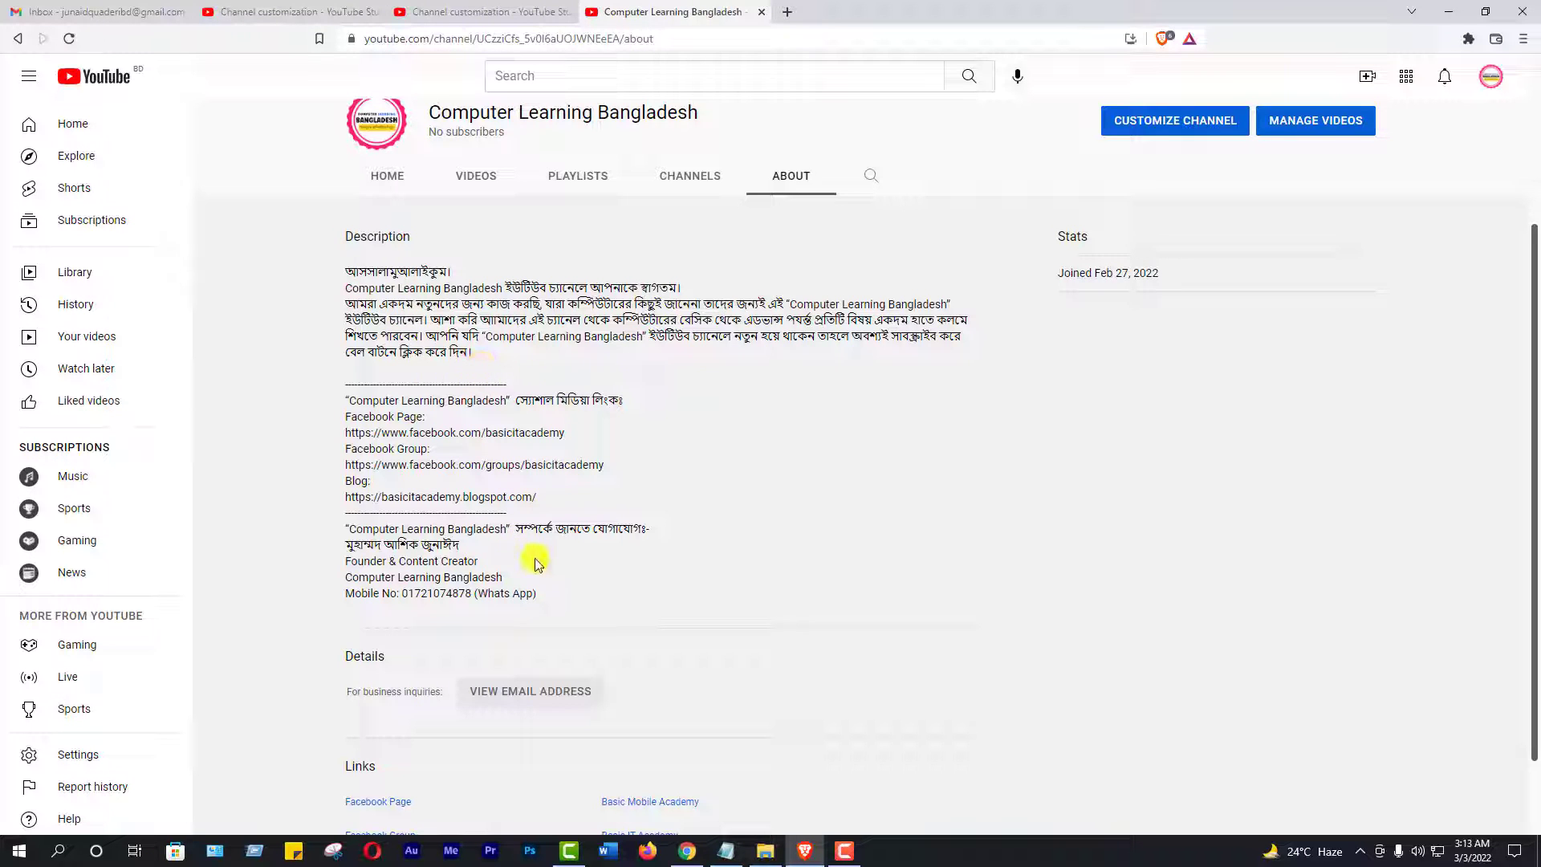
scroll(537, 562, down, 1)
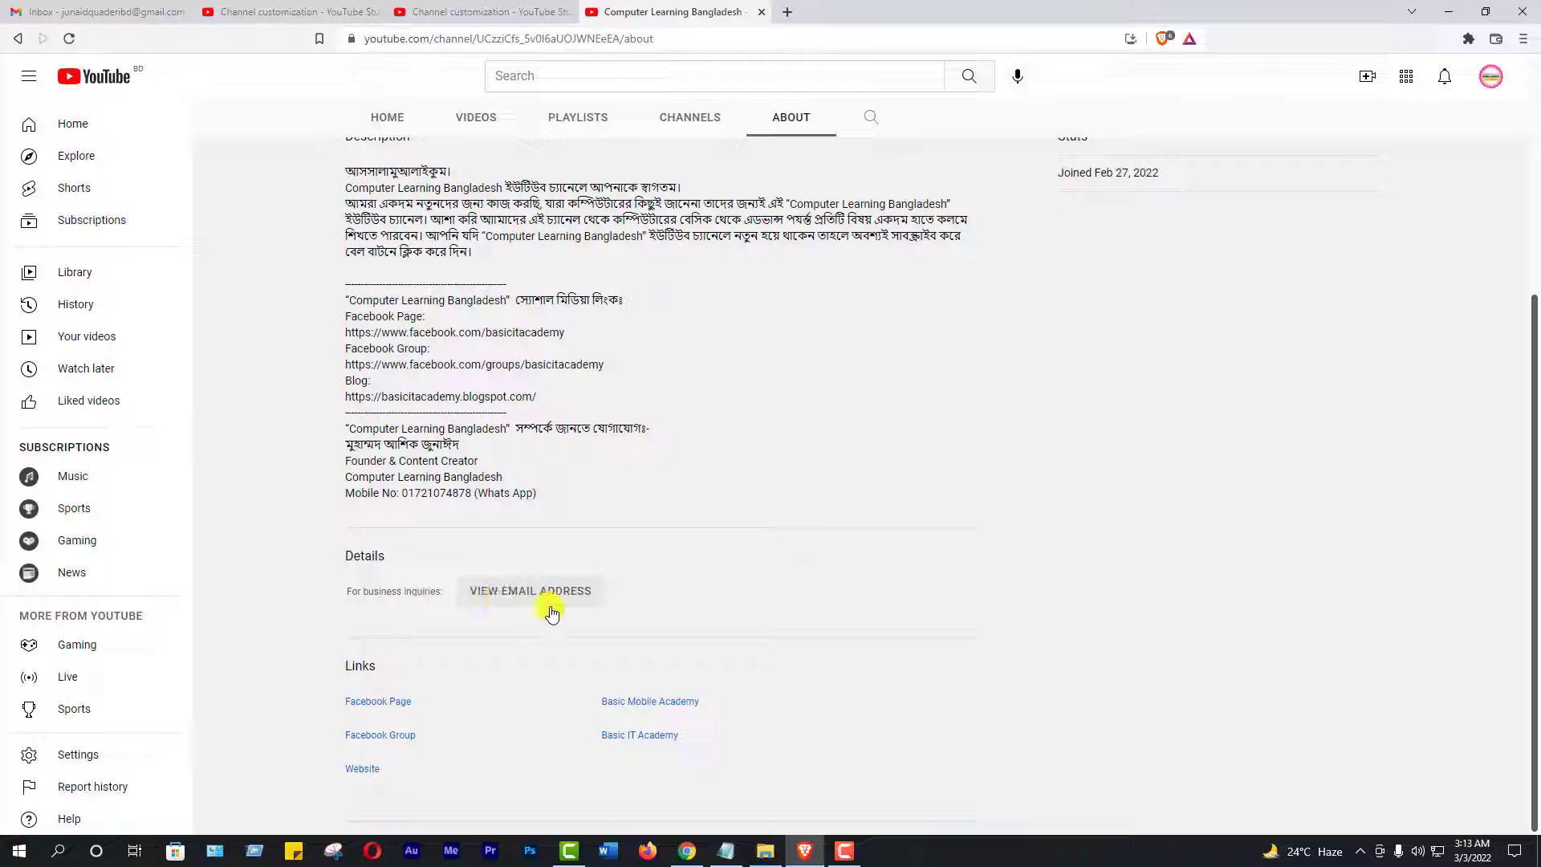
click(522, 594)
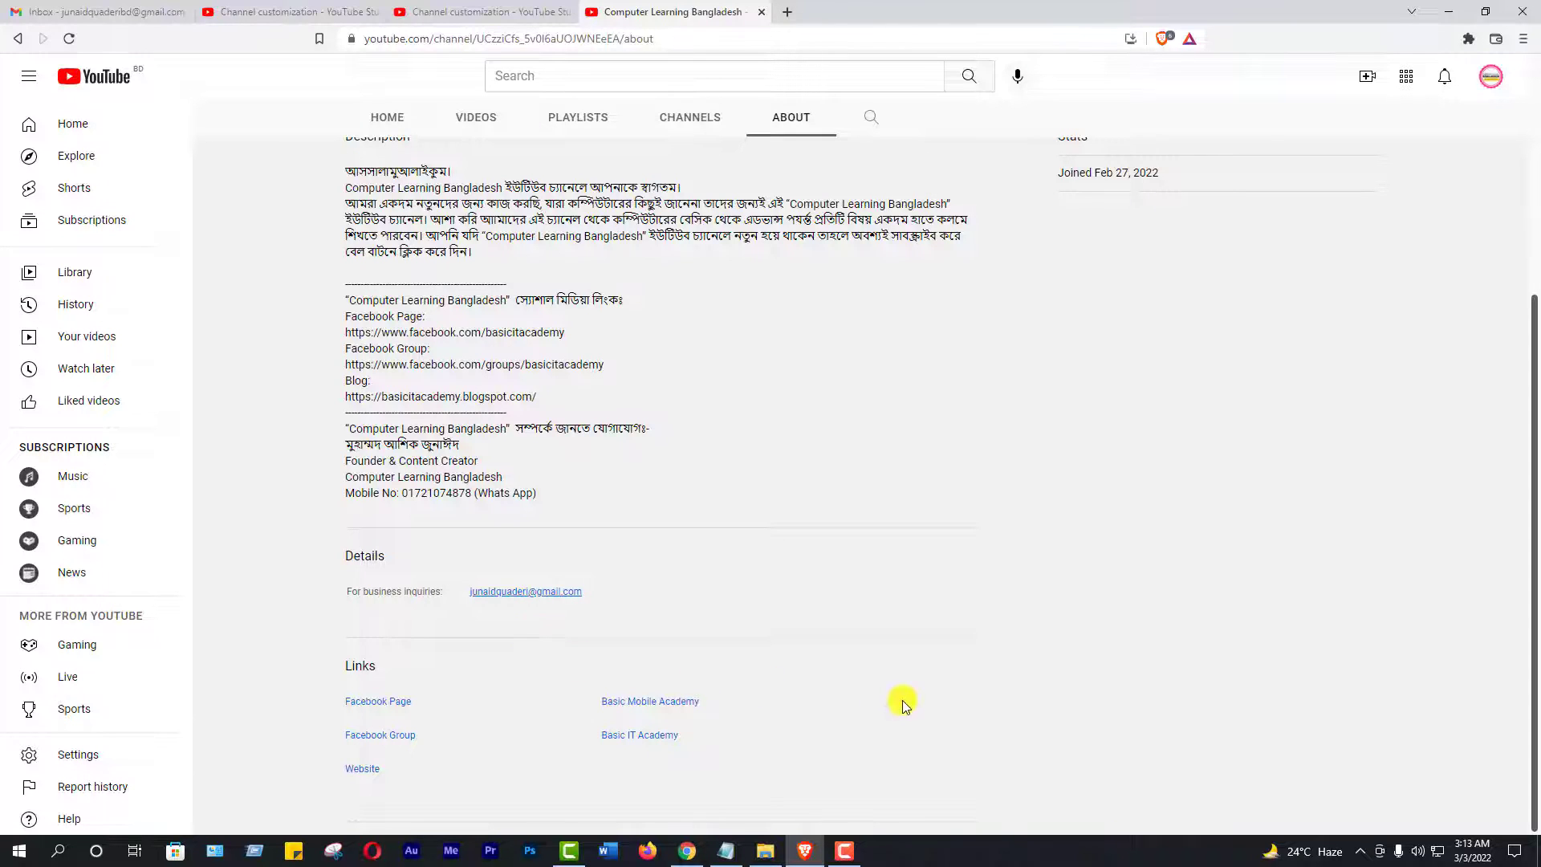
scroll(904, 702, up, 5)
- Return to YouTube Studio and examine the general, channel, upload defaults, permissions, community and agreements settings, leaving them without edits
click(526, 12)
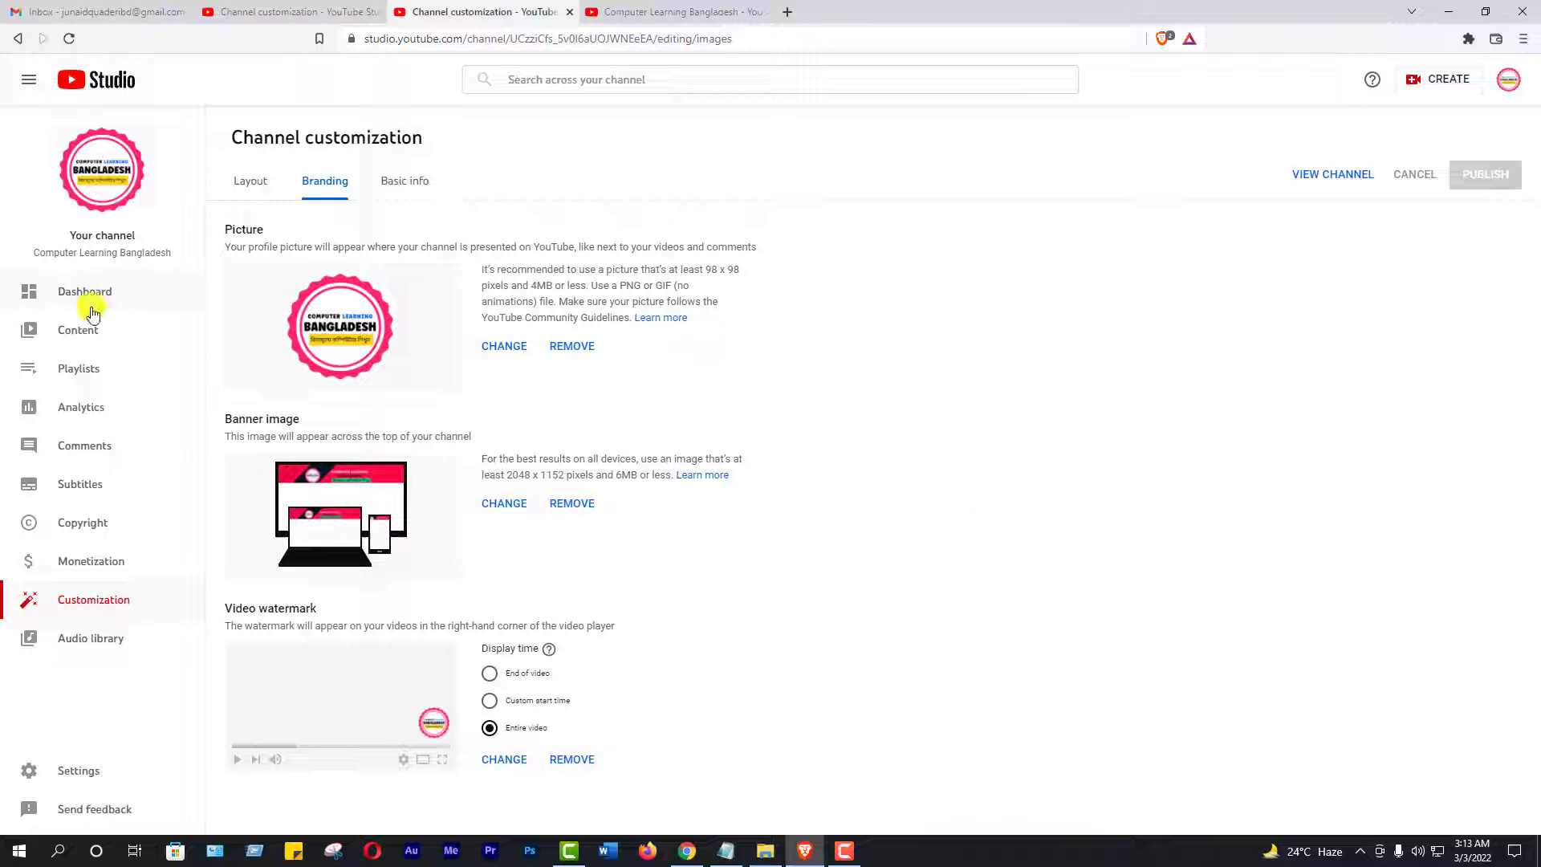
click(89, 773)
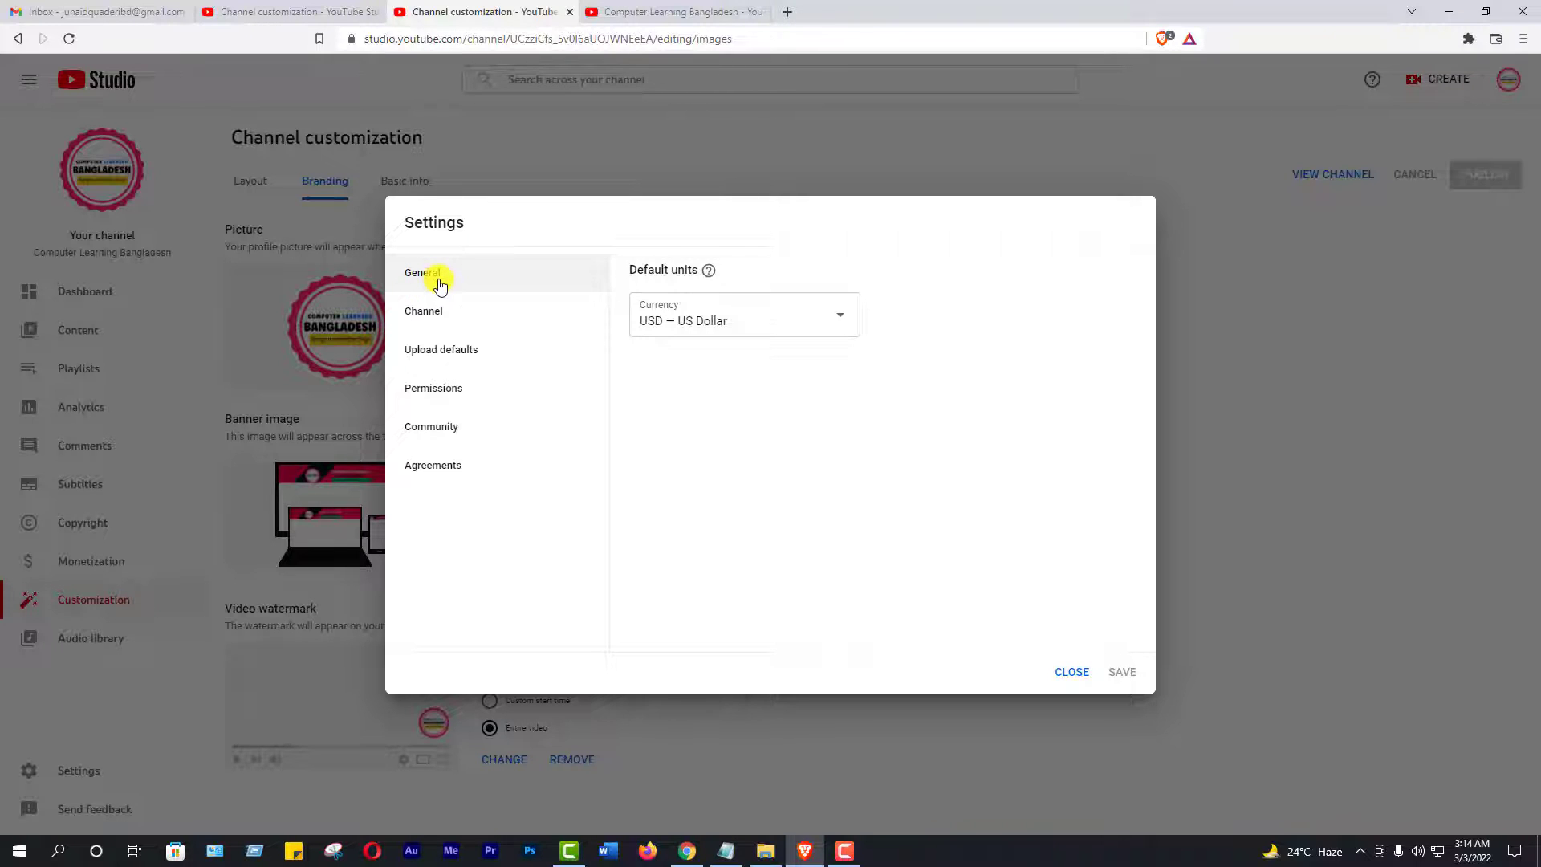
click(434, 319)
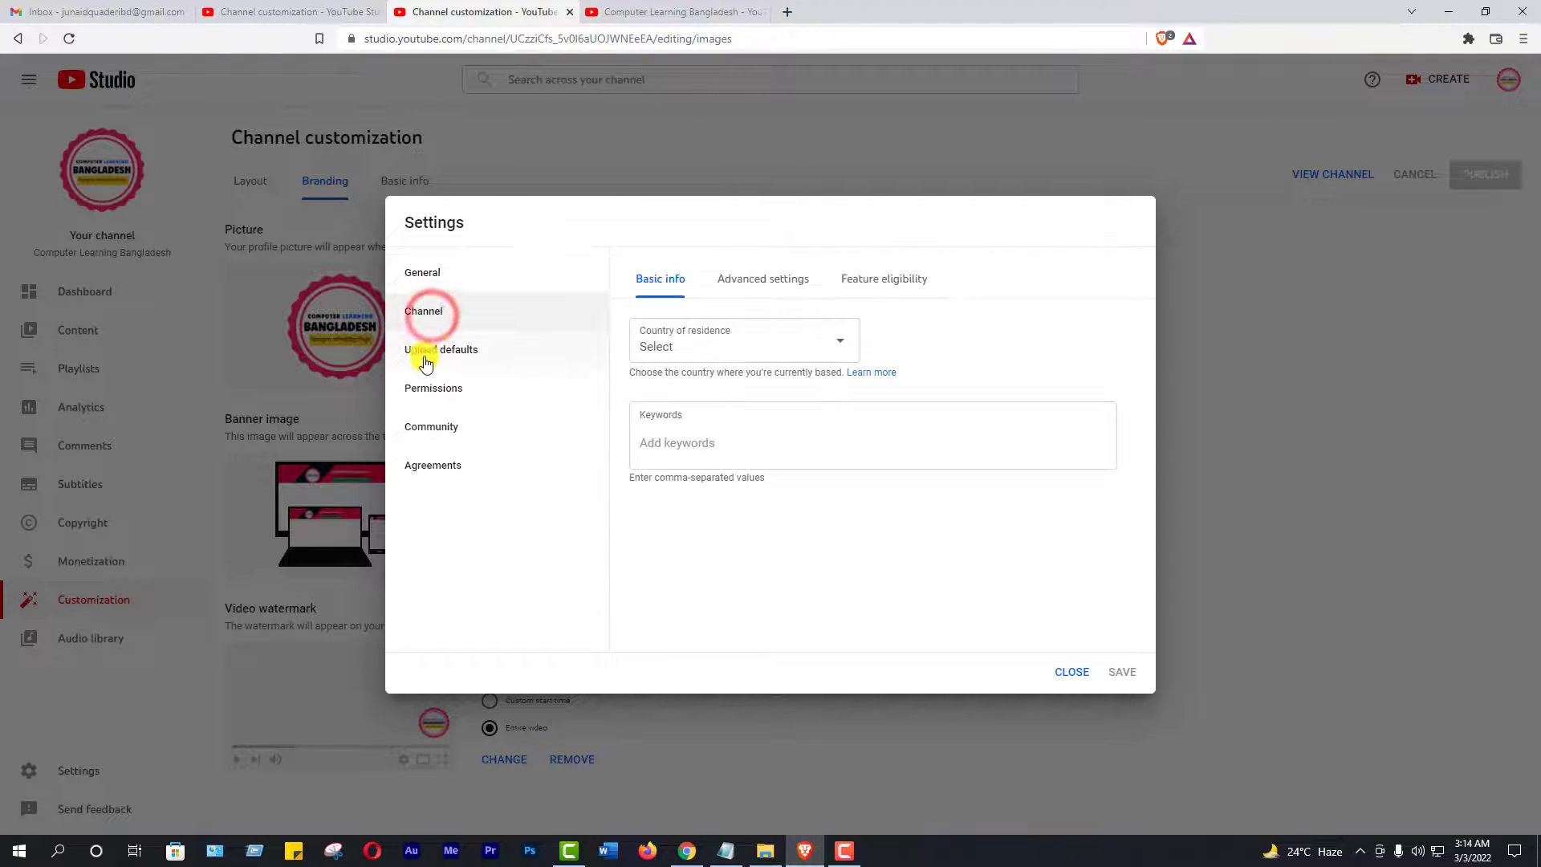
click(429, 359)
click(430, 390)
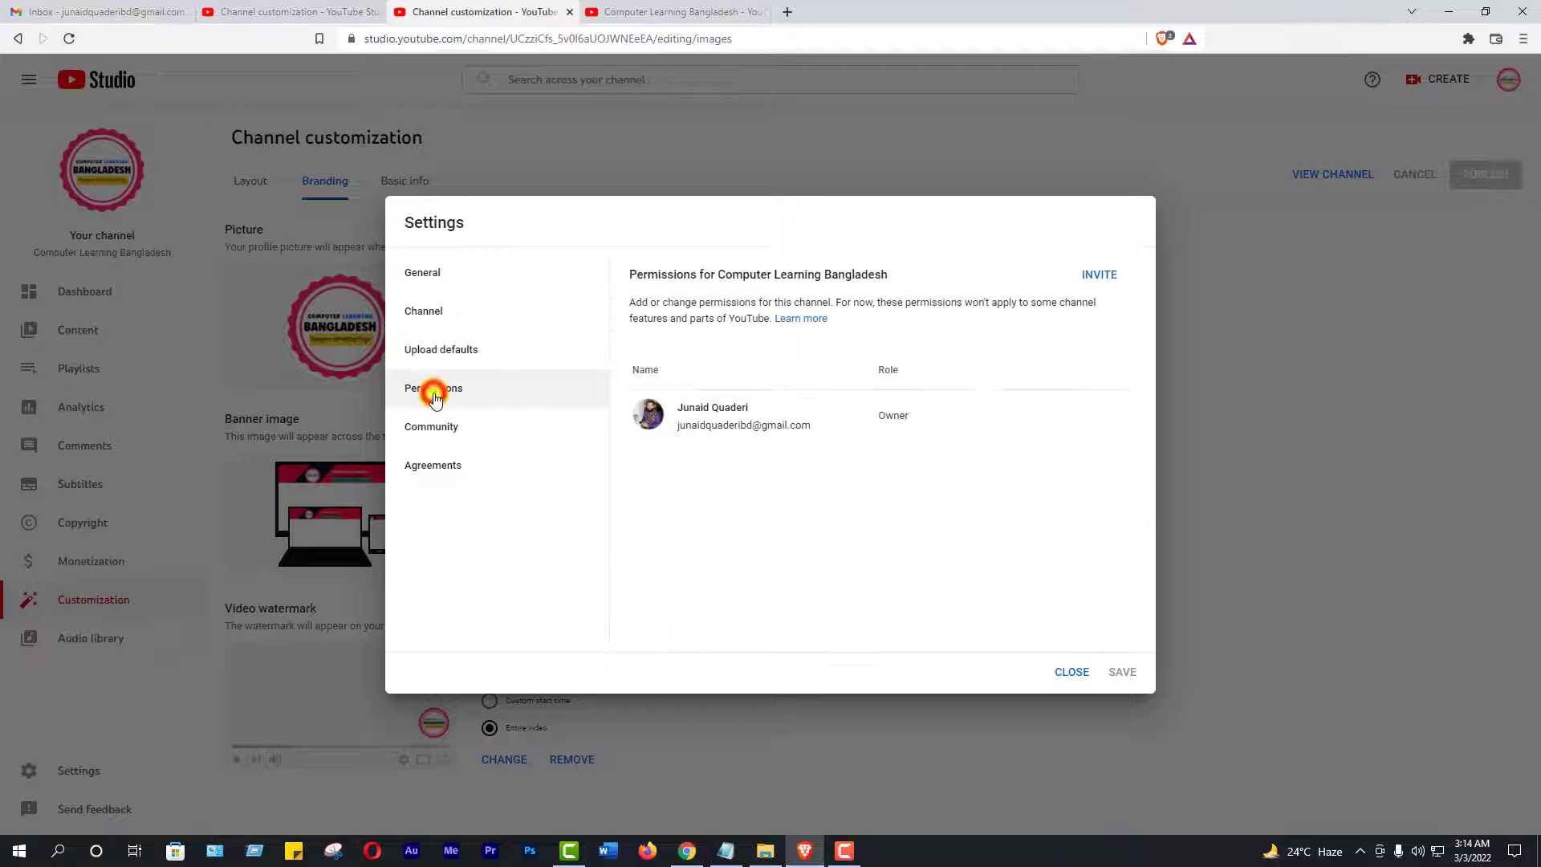
click(432, 433)
click(432, 465)
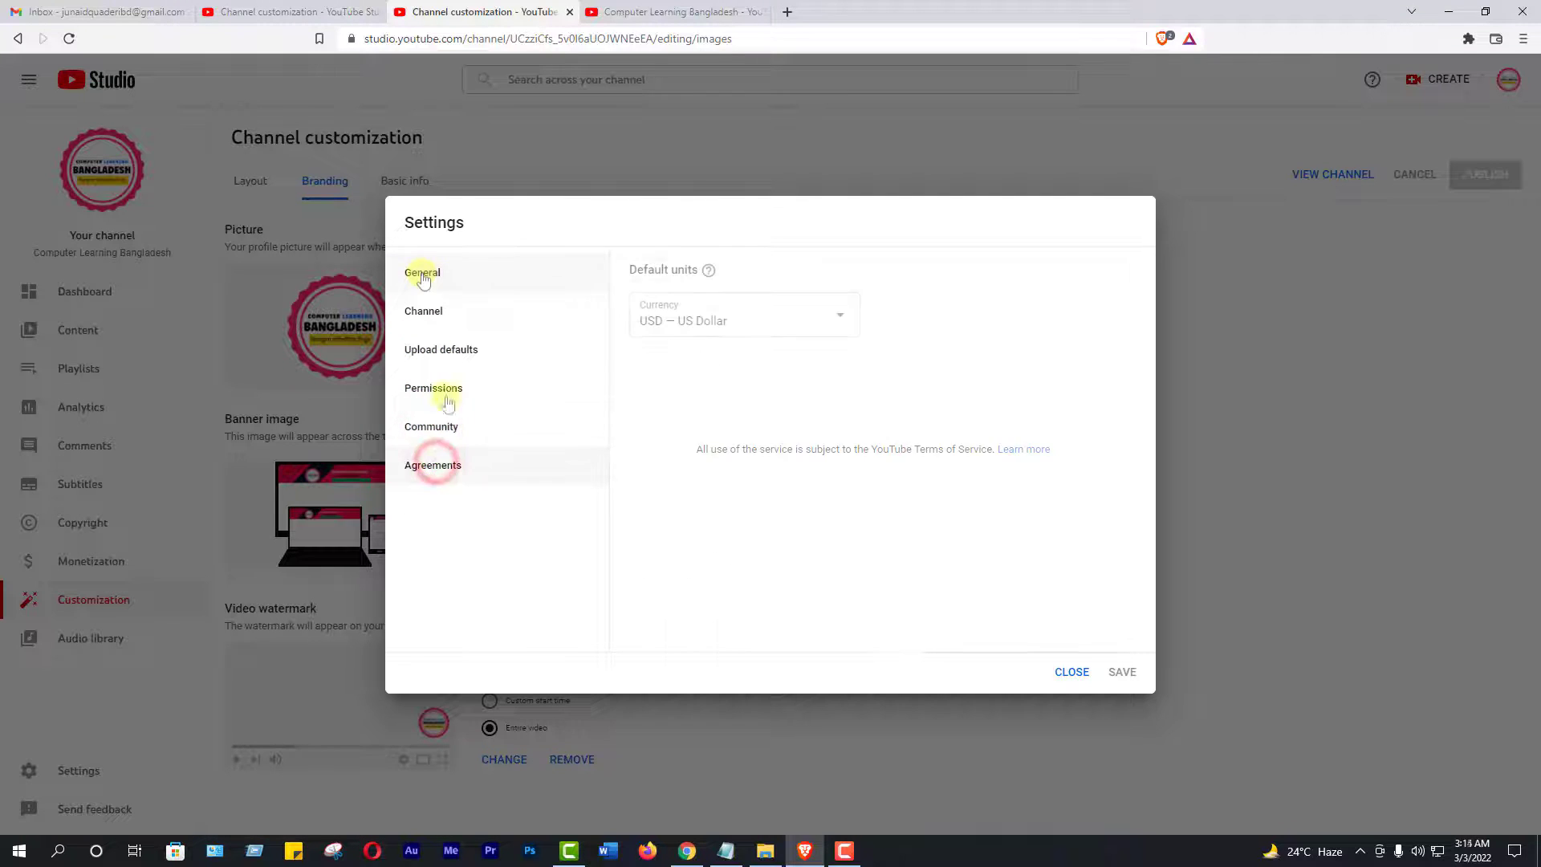
click(422, 273)
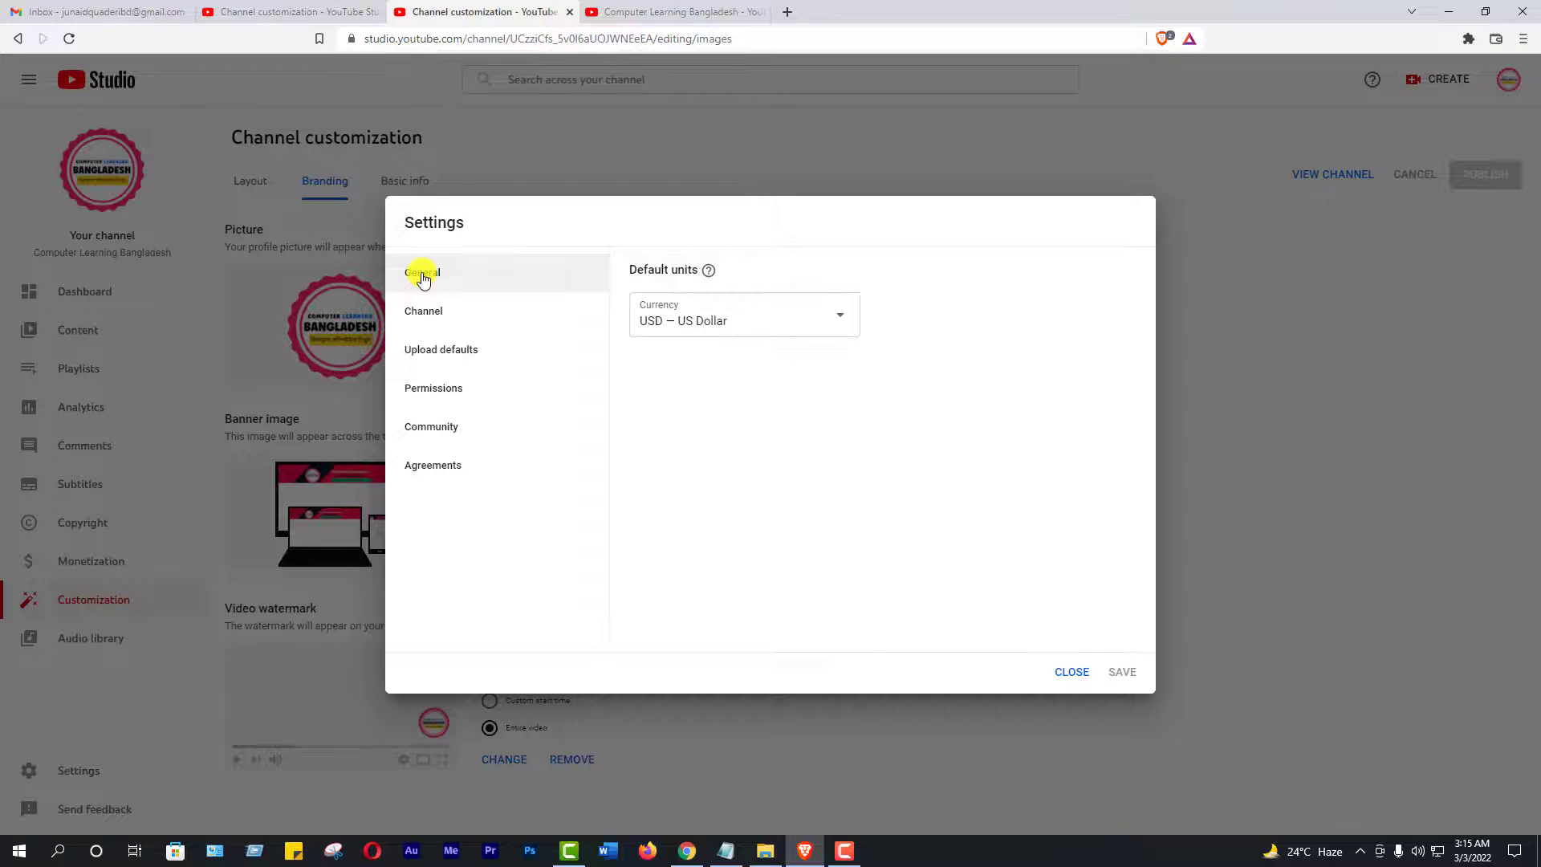
click(1084, 672)
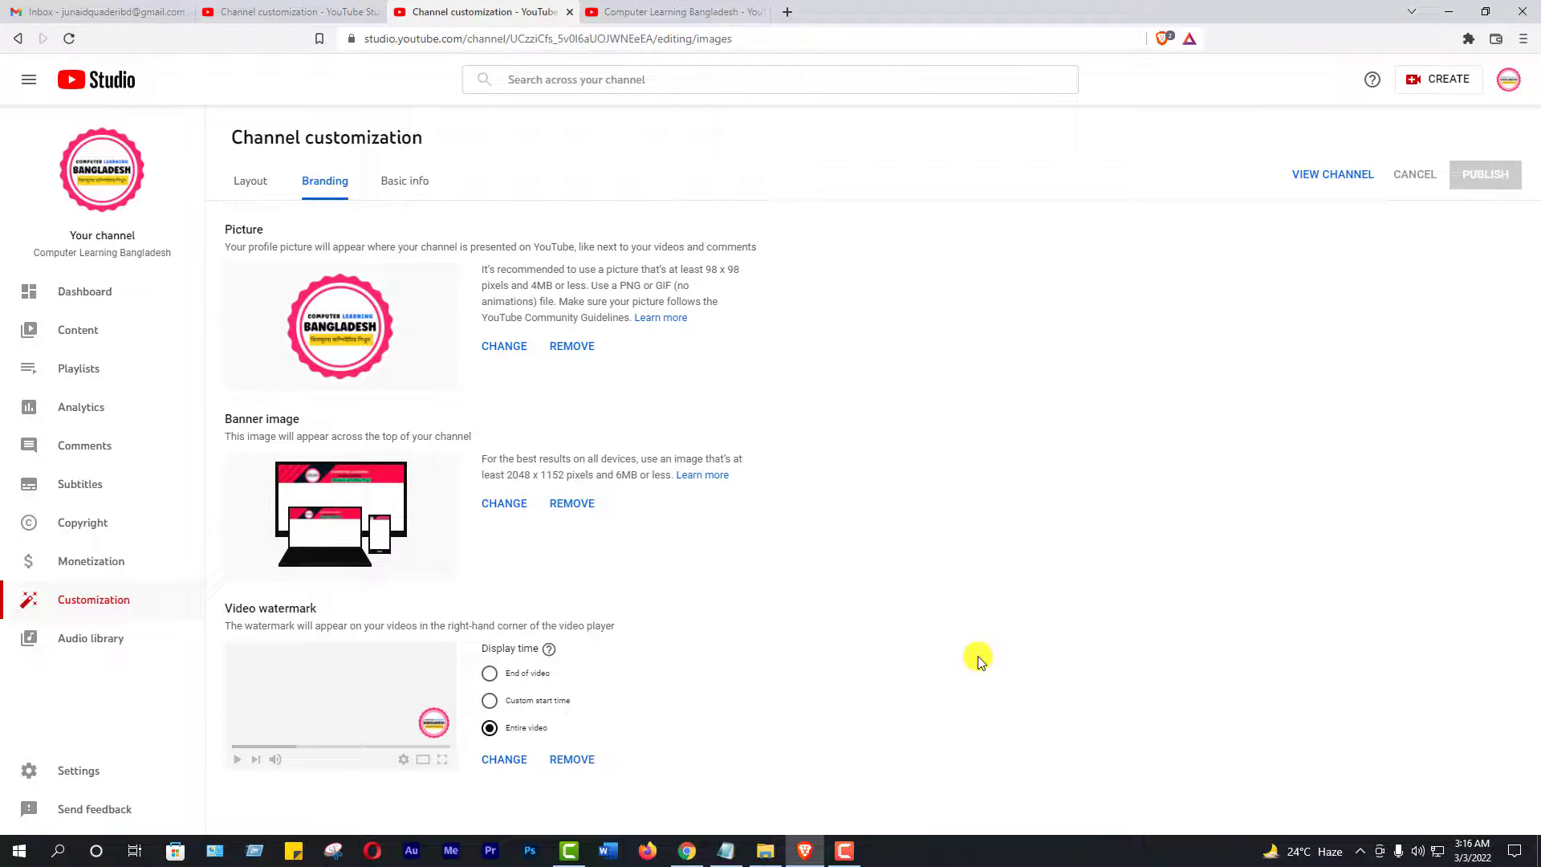